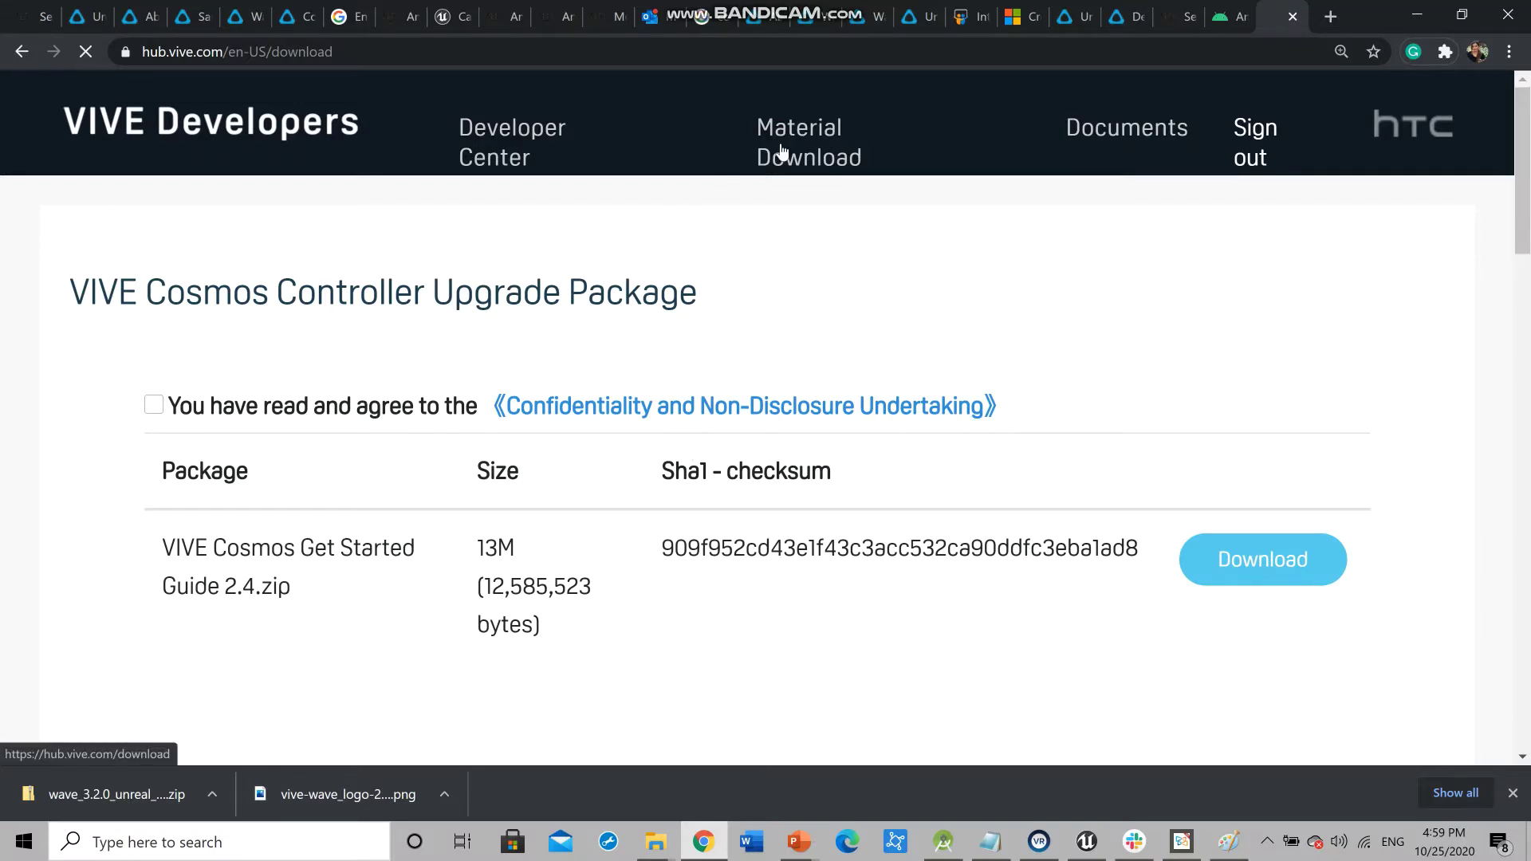
Look through the VIVE Material Download page for the WAVE SDK package that matches Unreal Engine 4.25
left_click(1240, 125)
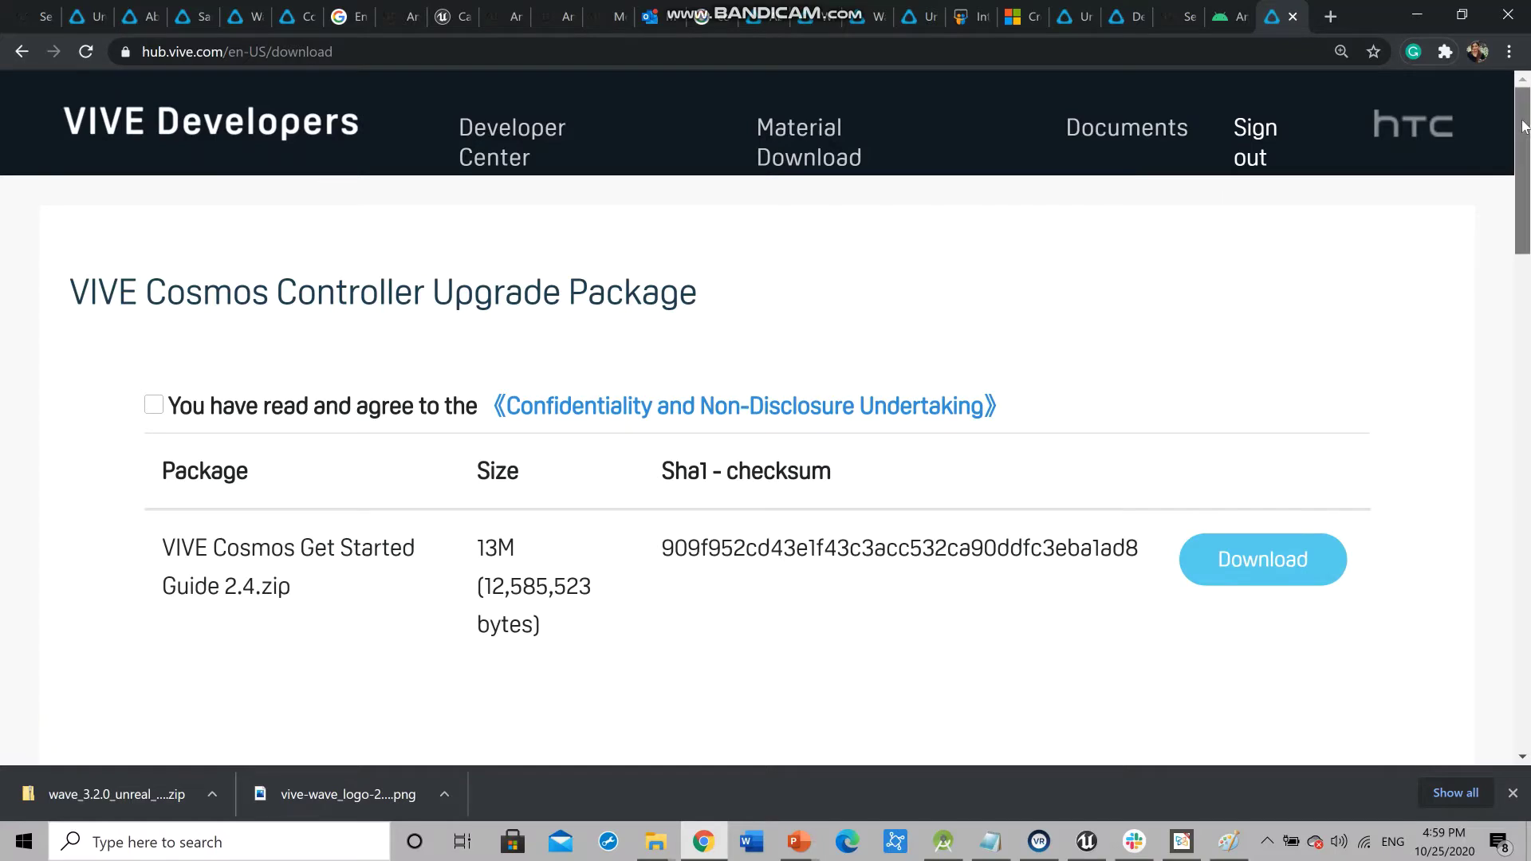
scroll(1524, 127, "down", 4)
scroll(1524, 240, "down", 2)
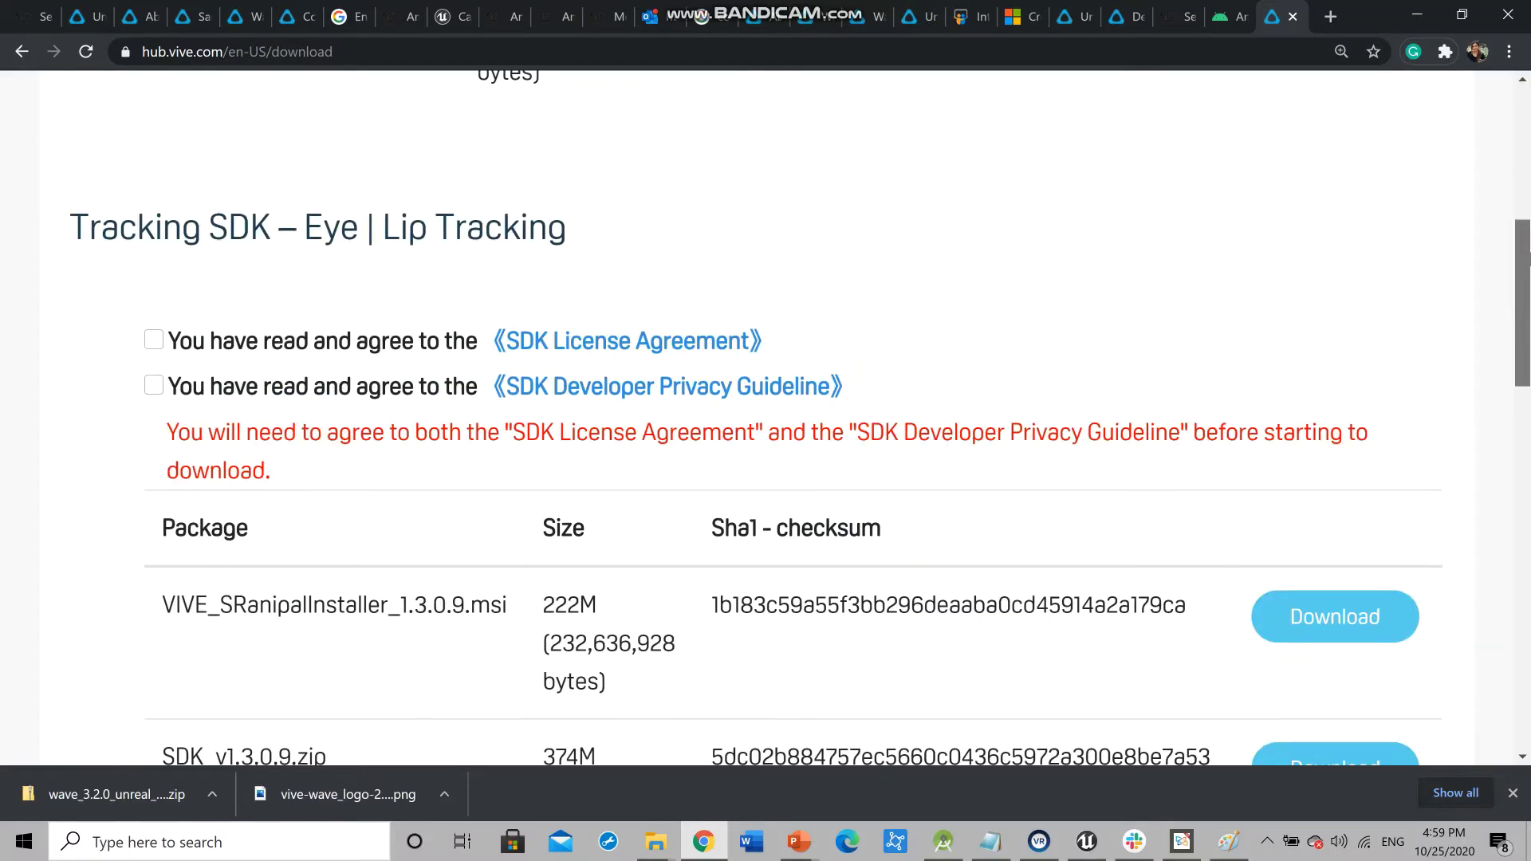
scroll(1525, 255, "down", 2)
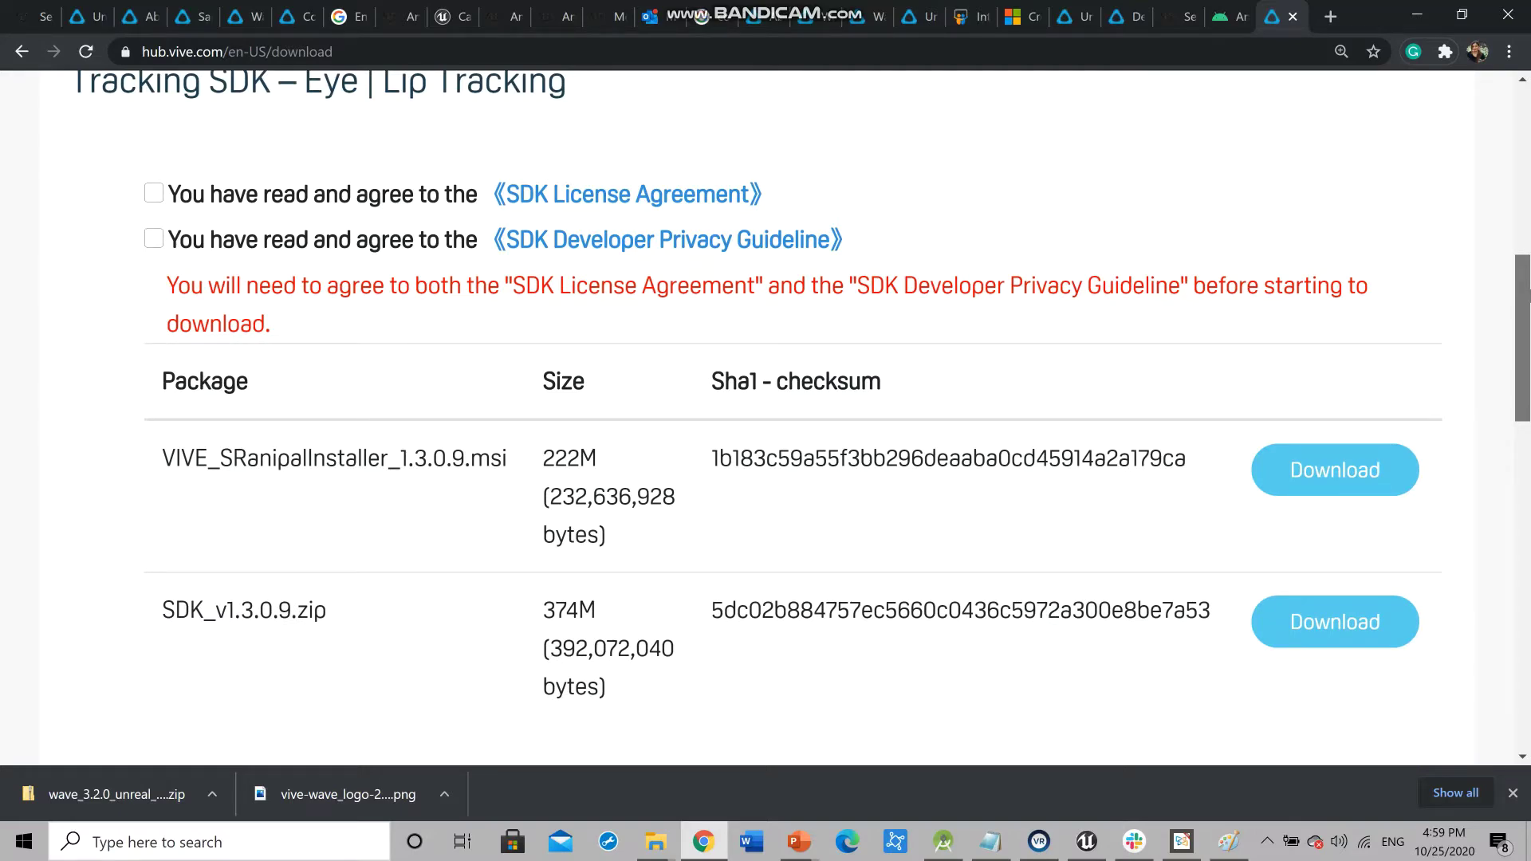
left_click_drag(1530, 296, 1530, 598)
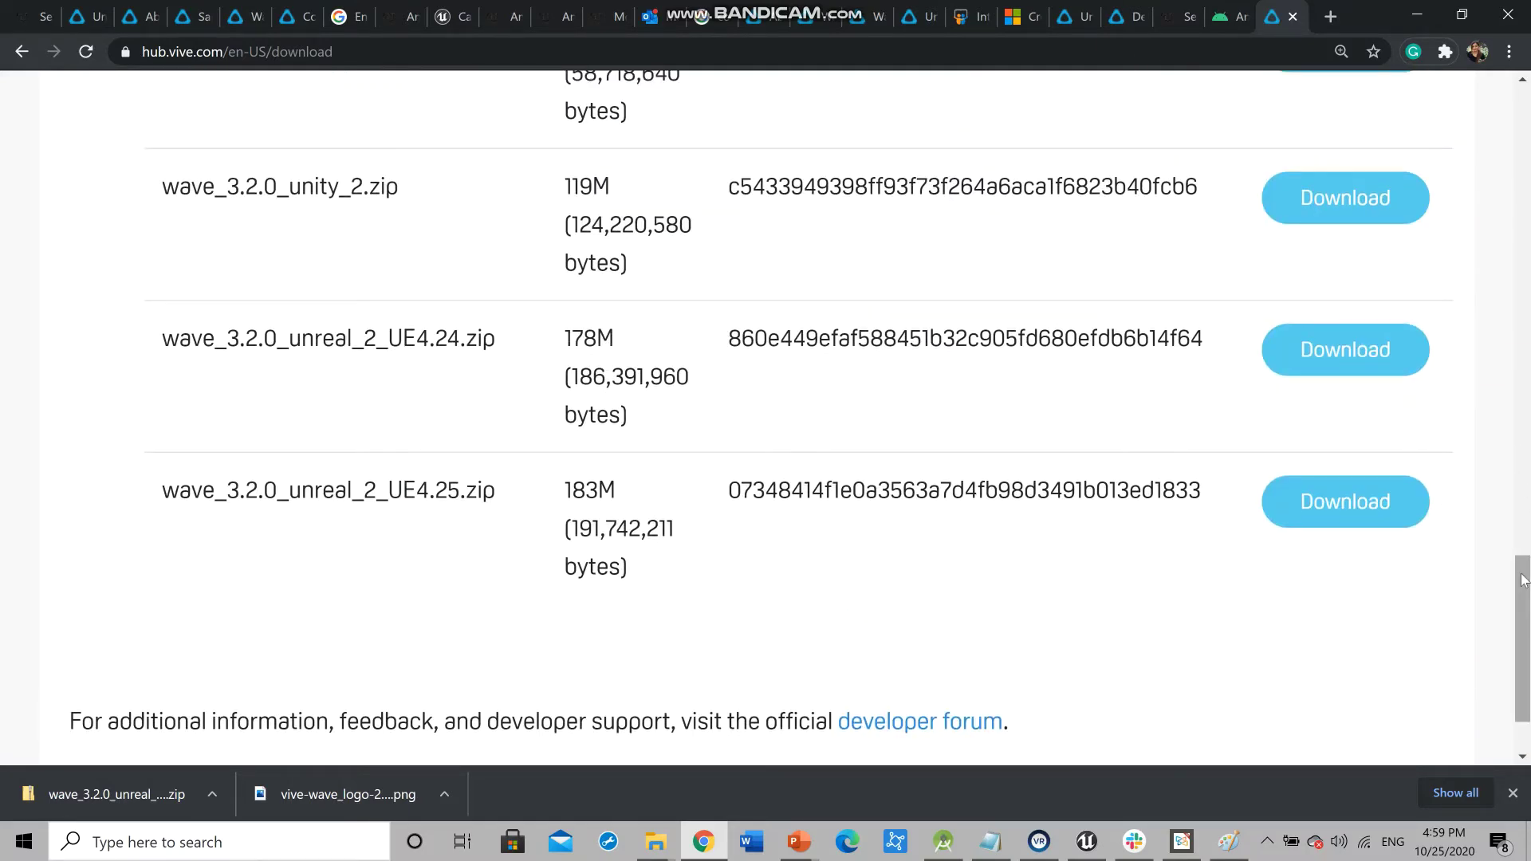
left_click_drag(1524, 581, 1527, 472)
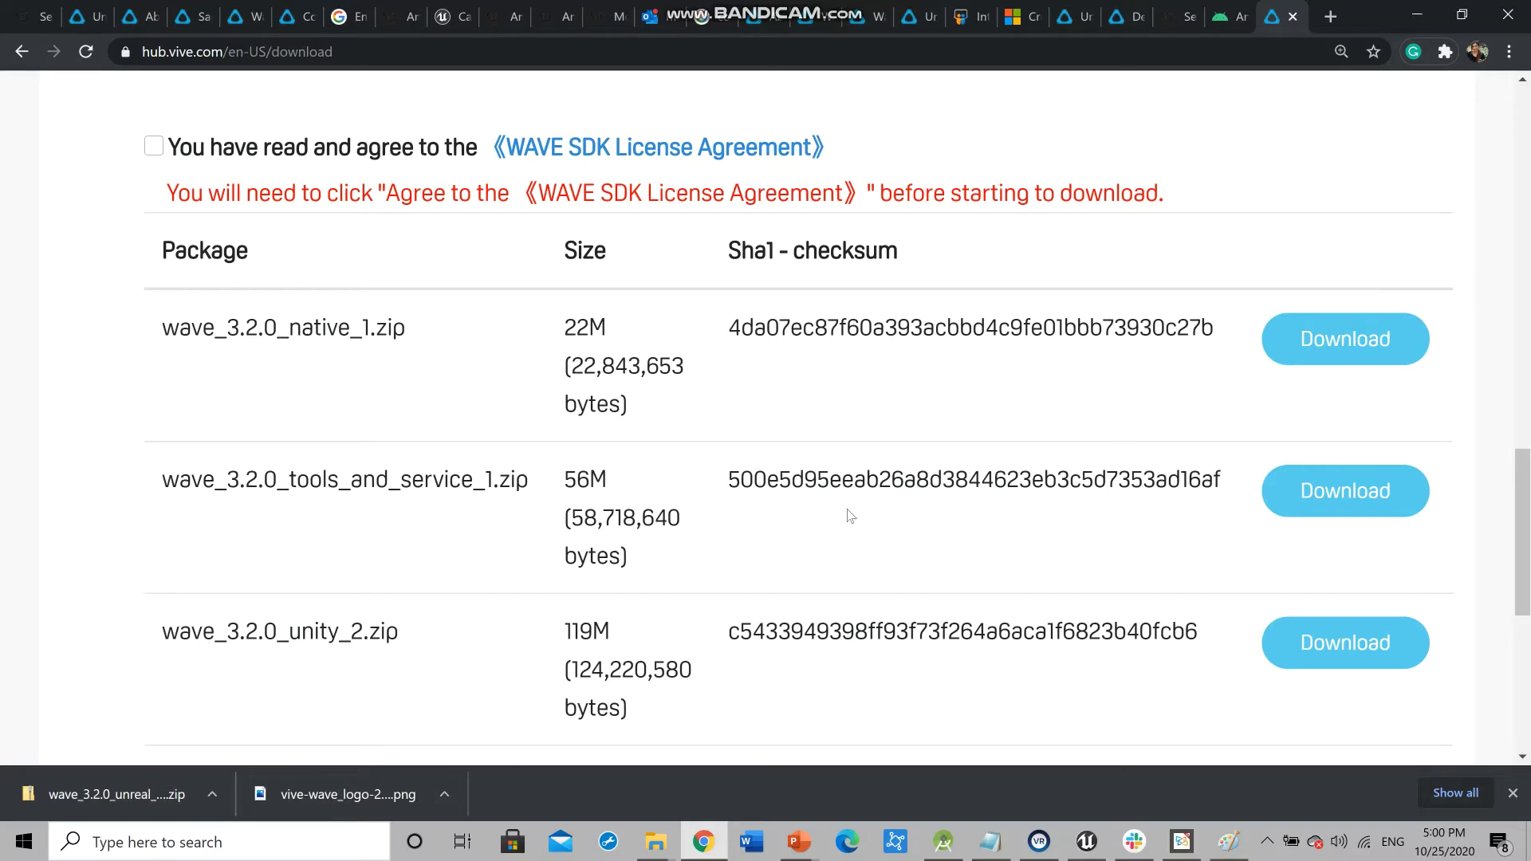
left_click_drag(1526, 480, 1526, 518)
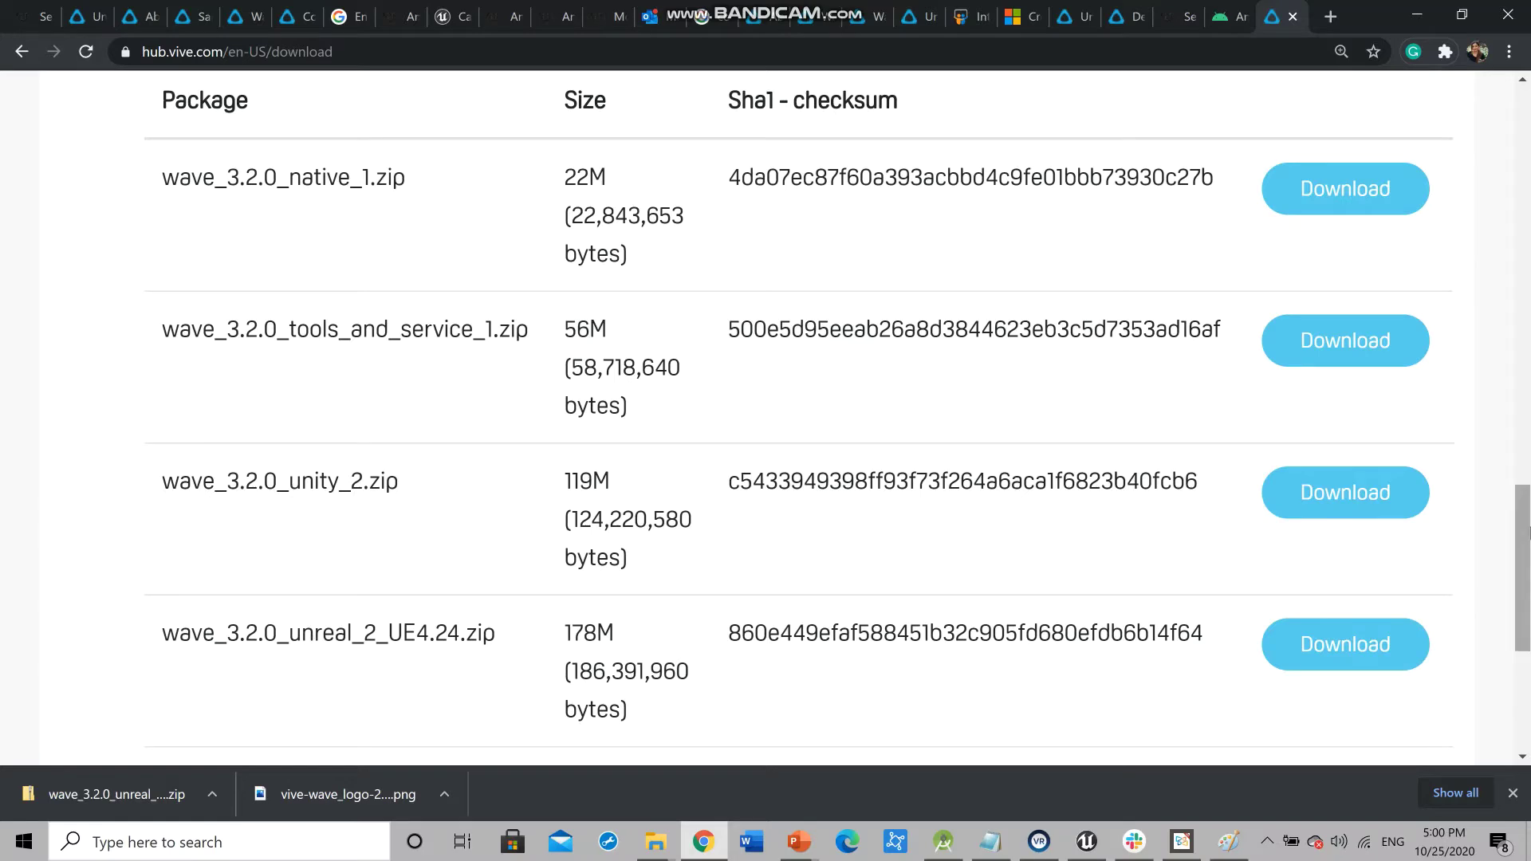
scroll(302, 667, "down", 1)
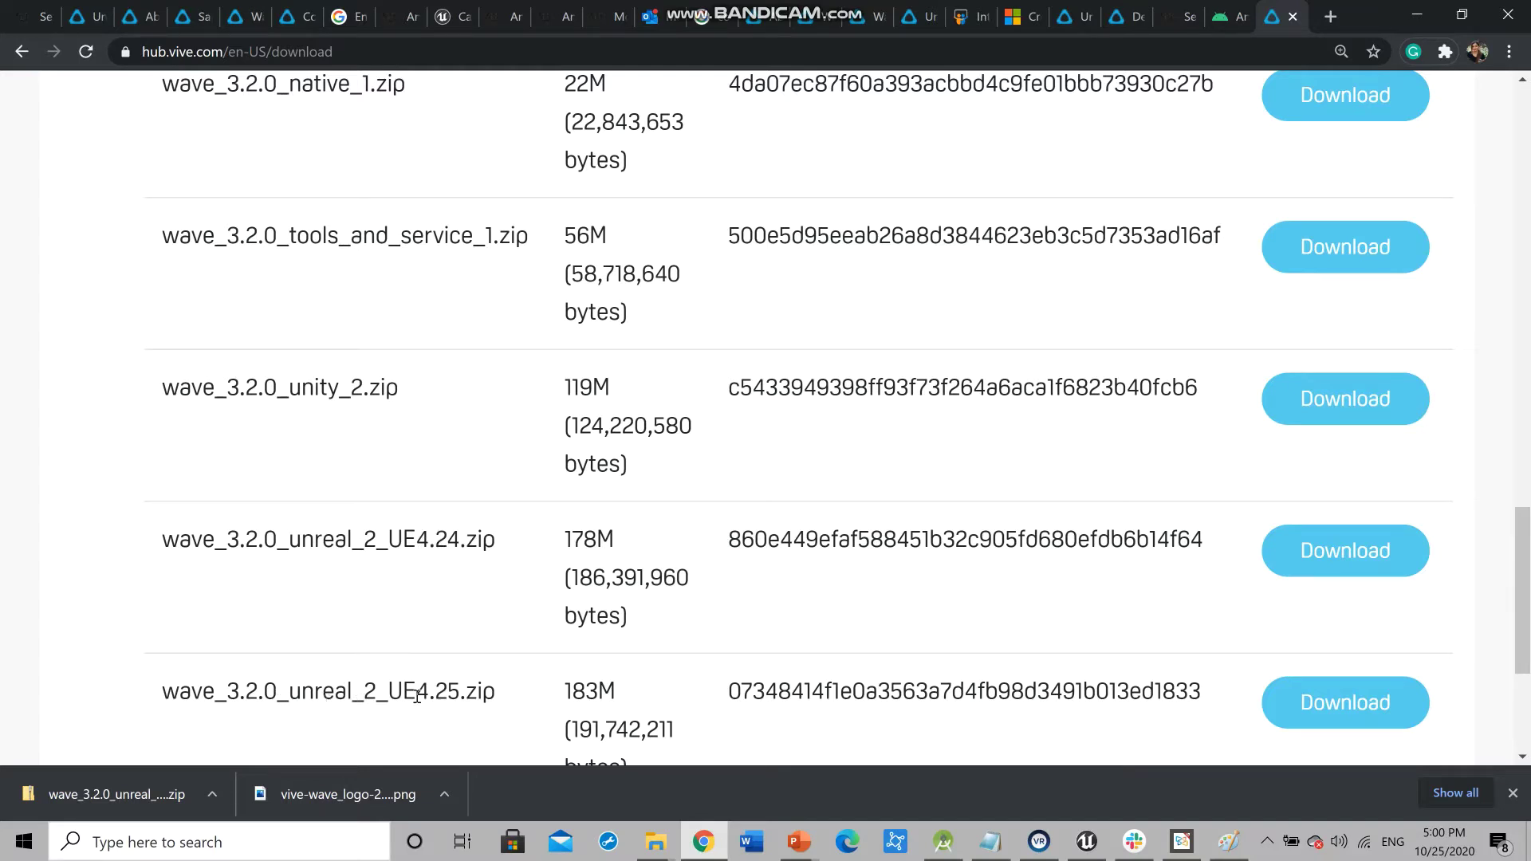
left_click_drag(416, 697, 461, 697)
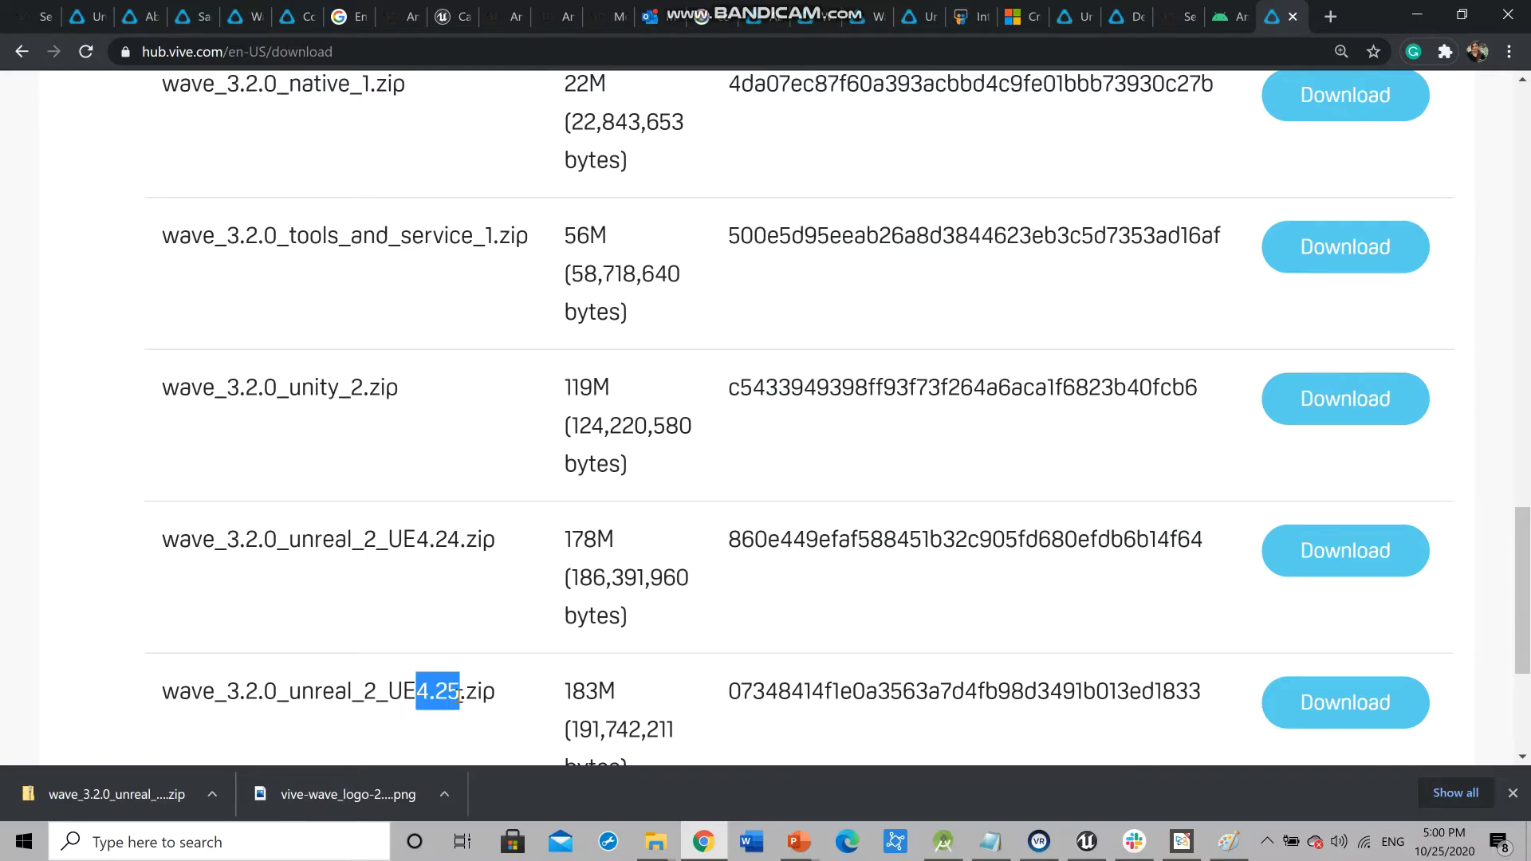
left_click_drag(111, 725, 526, 716)
left_click(527, 716)
scroll(1333, 591, "down", 3)
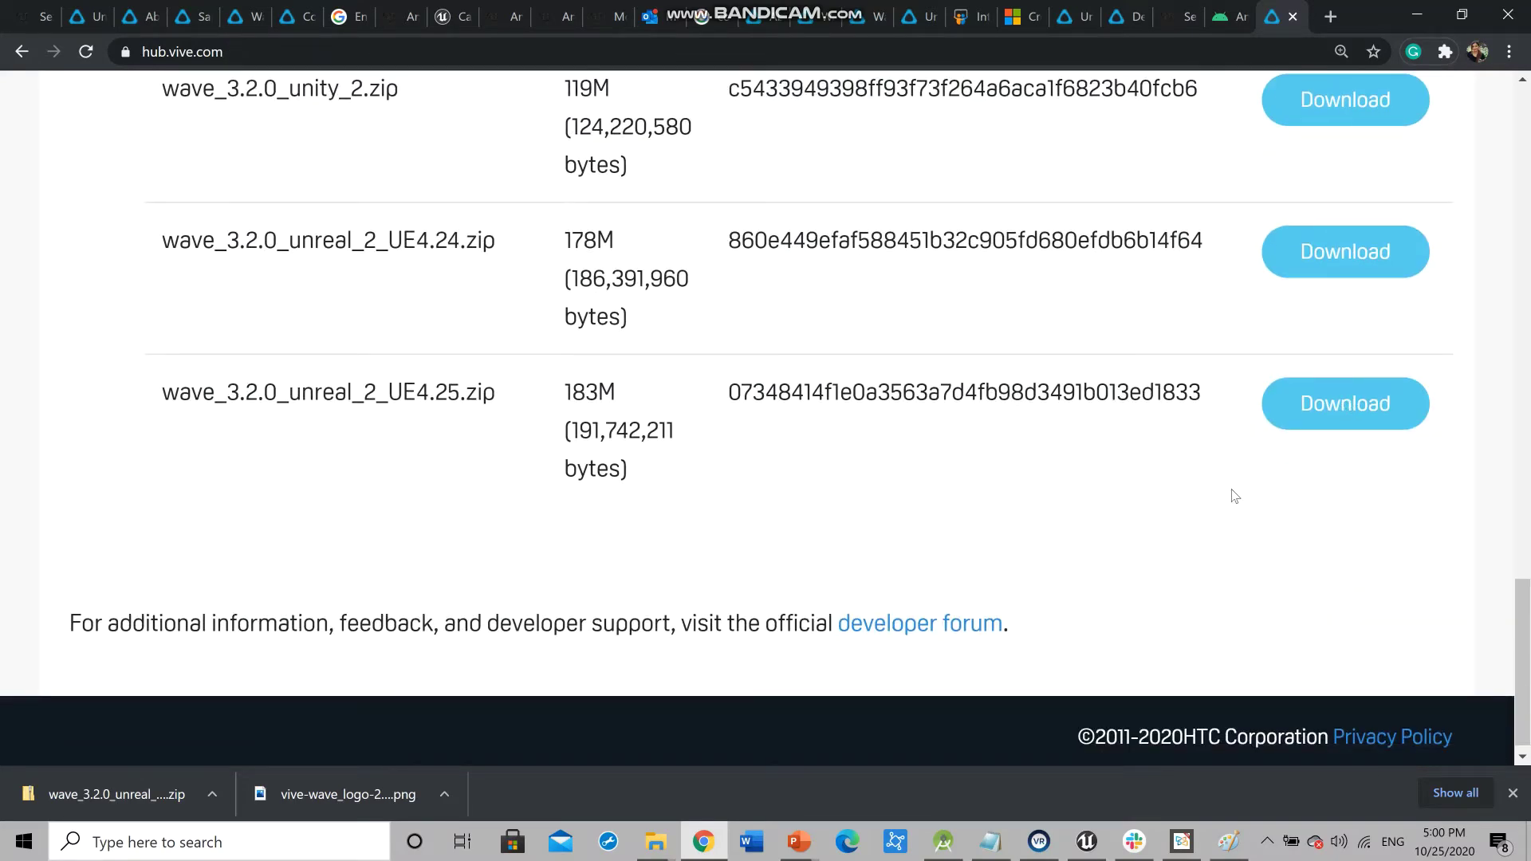
Try to download wave_3.2.0_unreal_2_UE4.25.zip without accepting any agreement
double_click(1355, 421)
left_click(1186, 517)
scroll(1378, 536, "up", 10)
scroll(1380, 541, "up", 10)
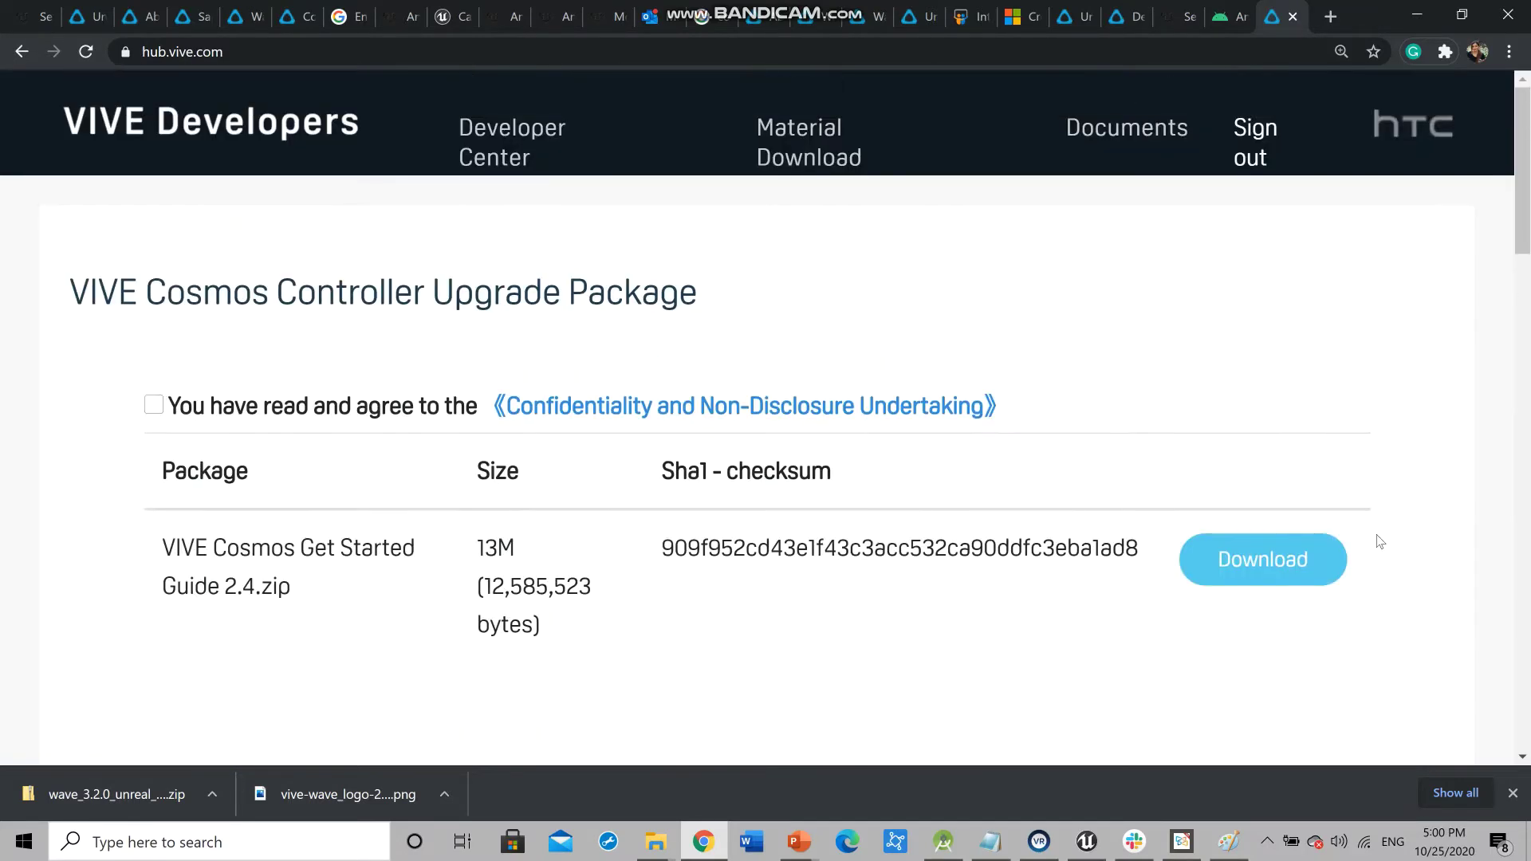
scroll(1381, 541, "down", 20)
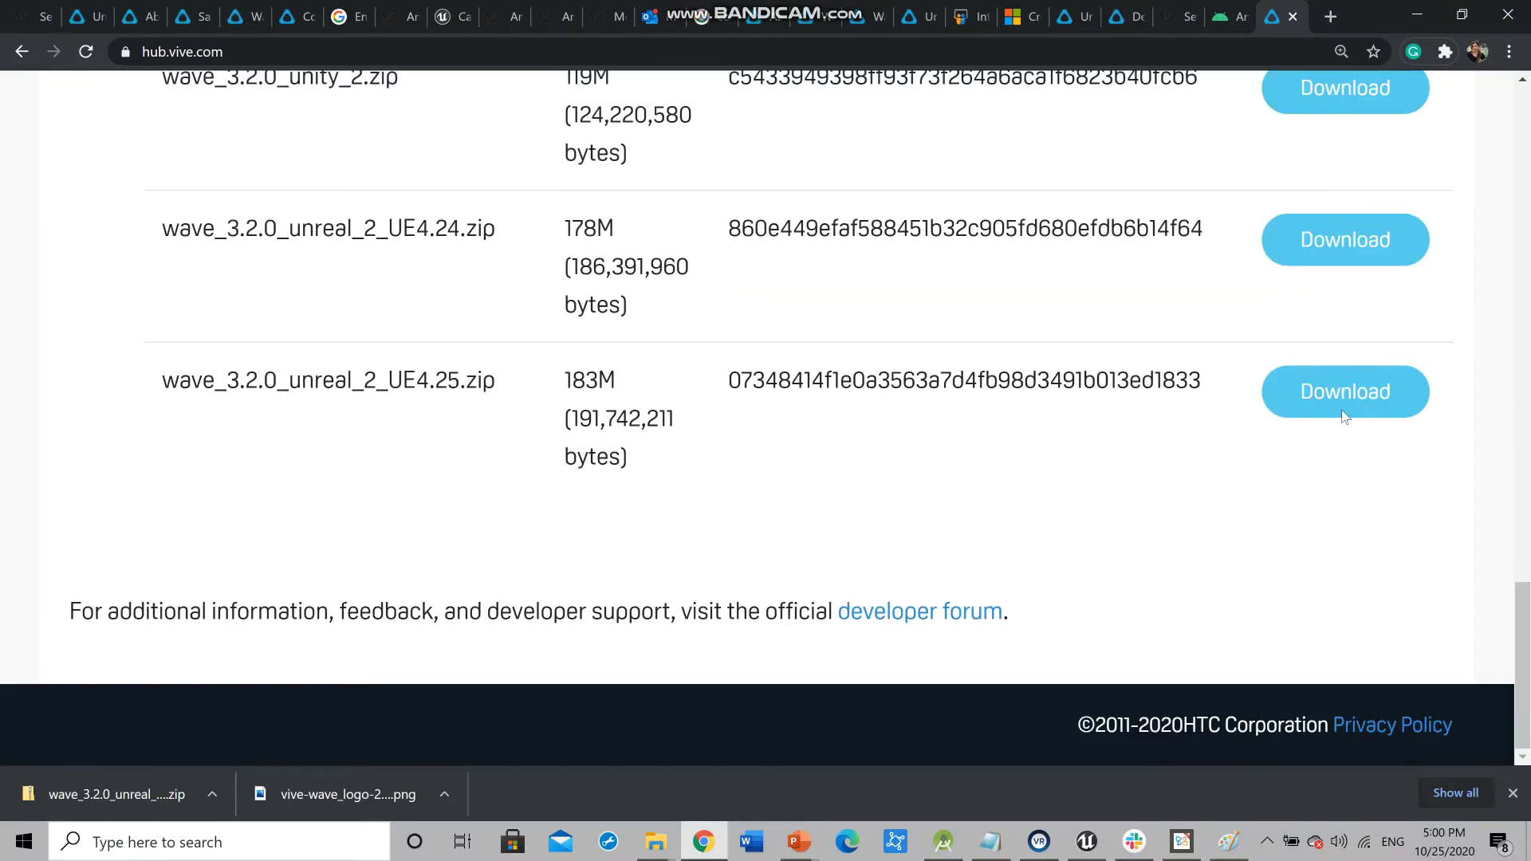
Agree to the Confidentiality and Non-Disclosure Undertaking for the VIVE Cosmos Controller Upgrade Package
scroll(1345, 415, "up", 15)
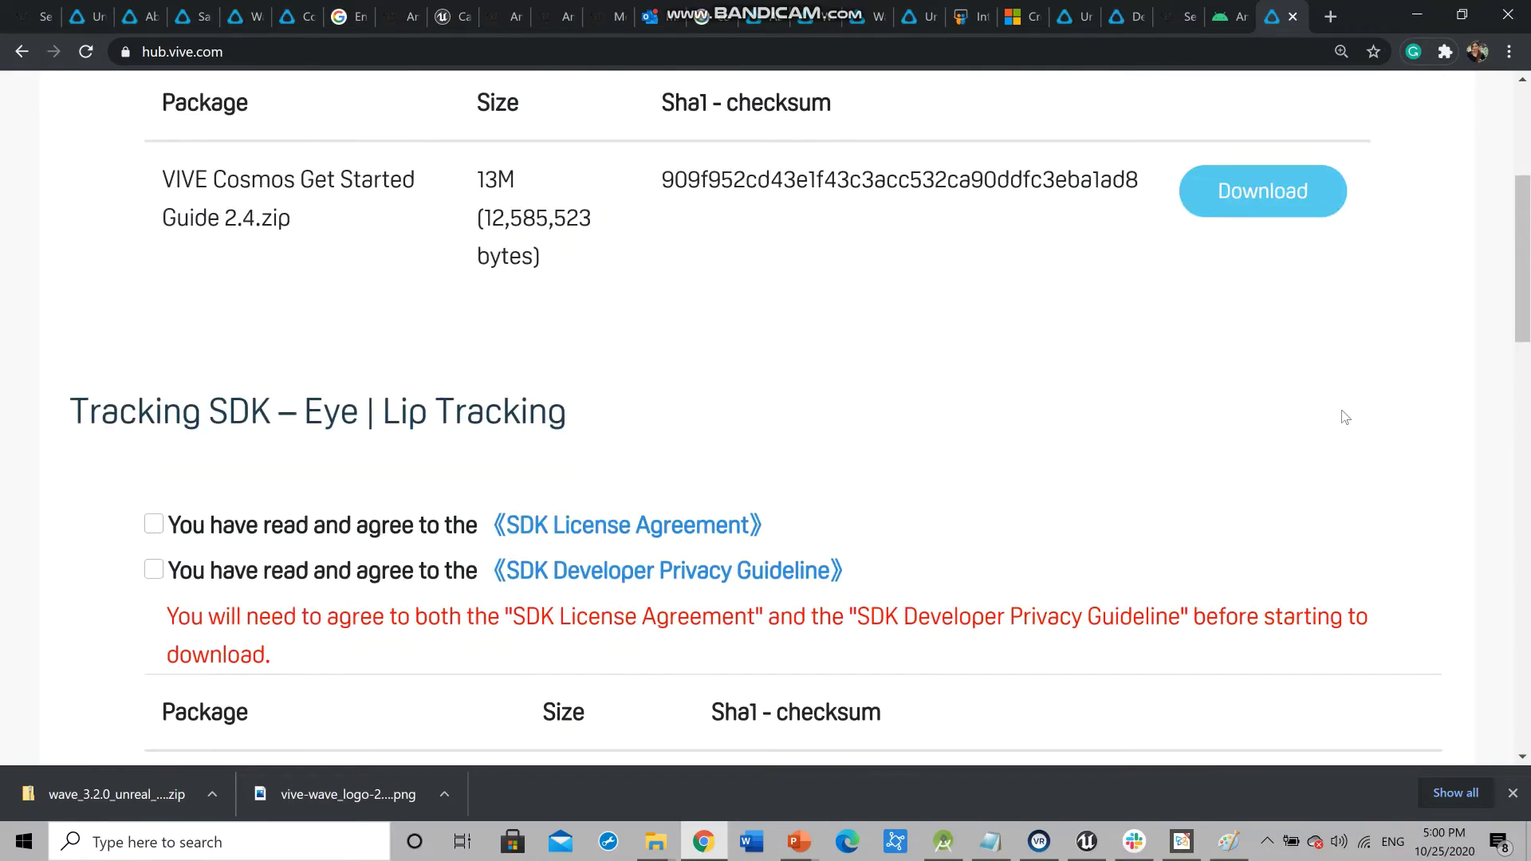
scroll(1346, 417, "up", 5)
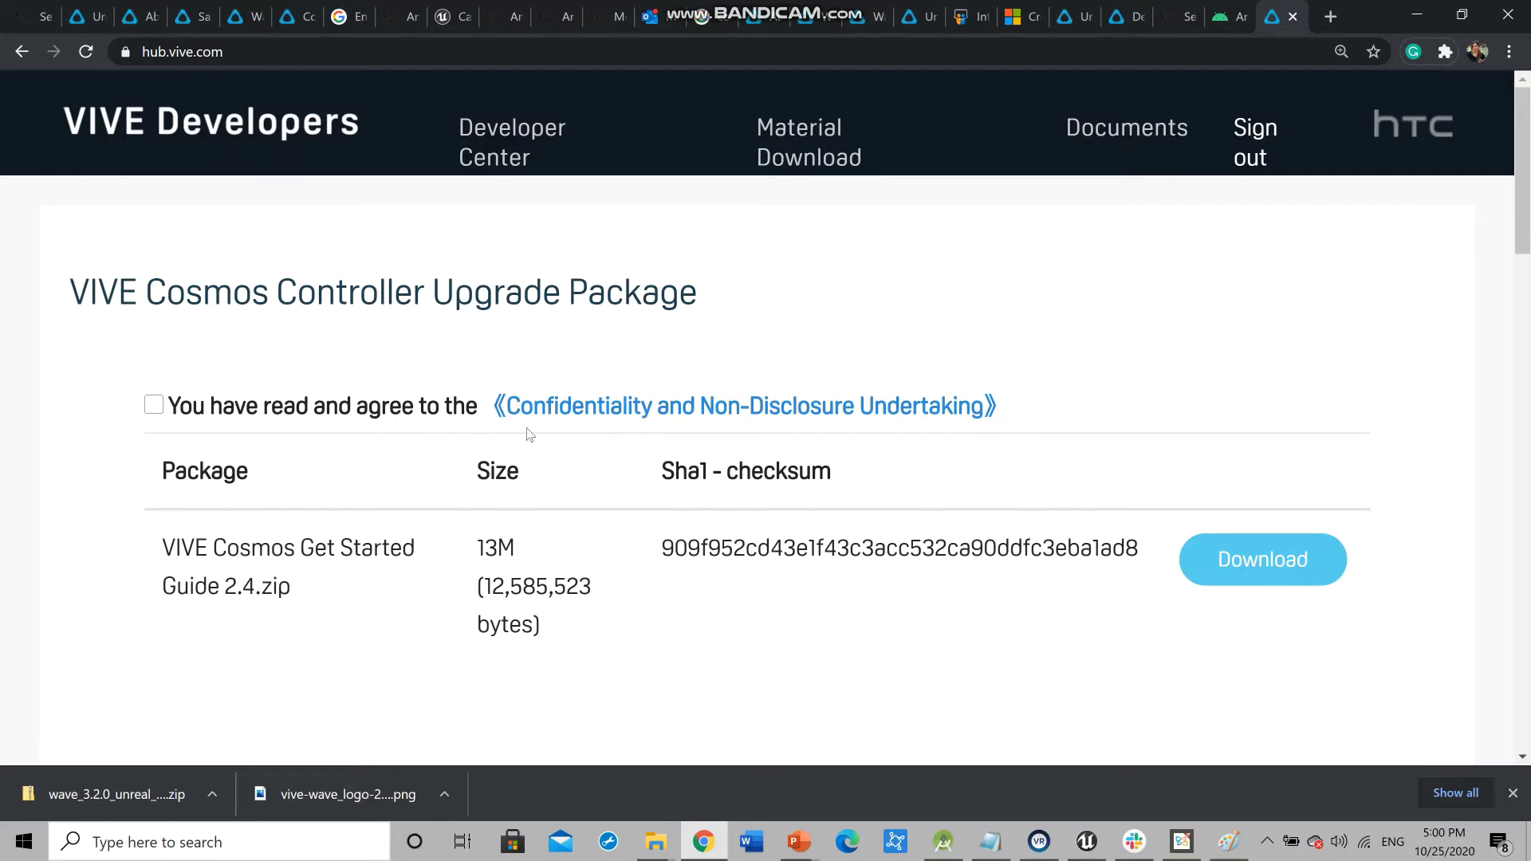
left_click(159, 407)
scroll(195, 411, "down", 4)
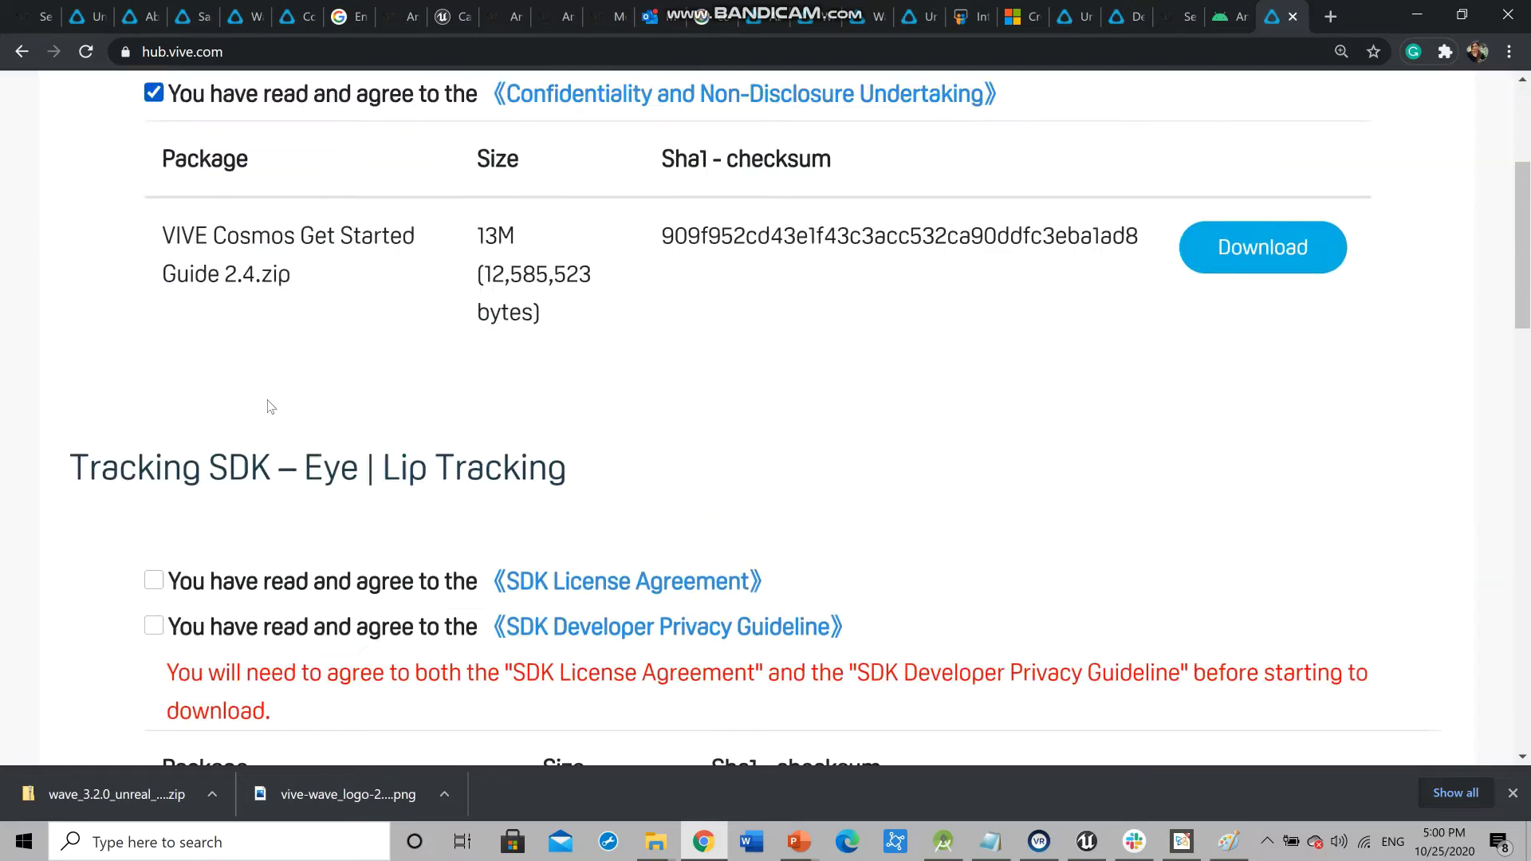
scroll(223, 410, "up", 4)
Try again to download wave_3.2.0_unreal_2_UE4.25.zip without accepting the WAVE SDK License Agreement
scroll(247, 411, "down", 12)
scroll(251, 411, "down", 6)
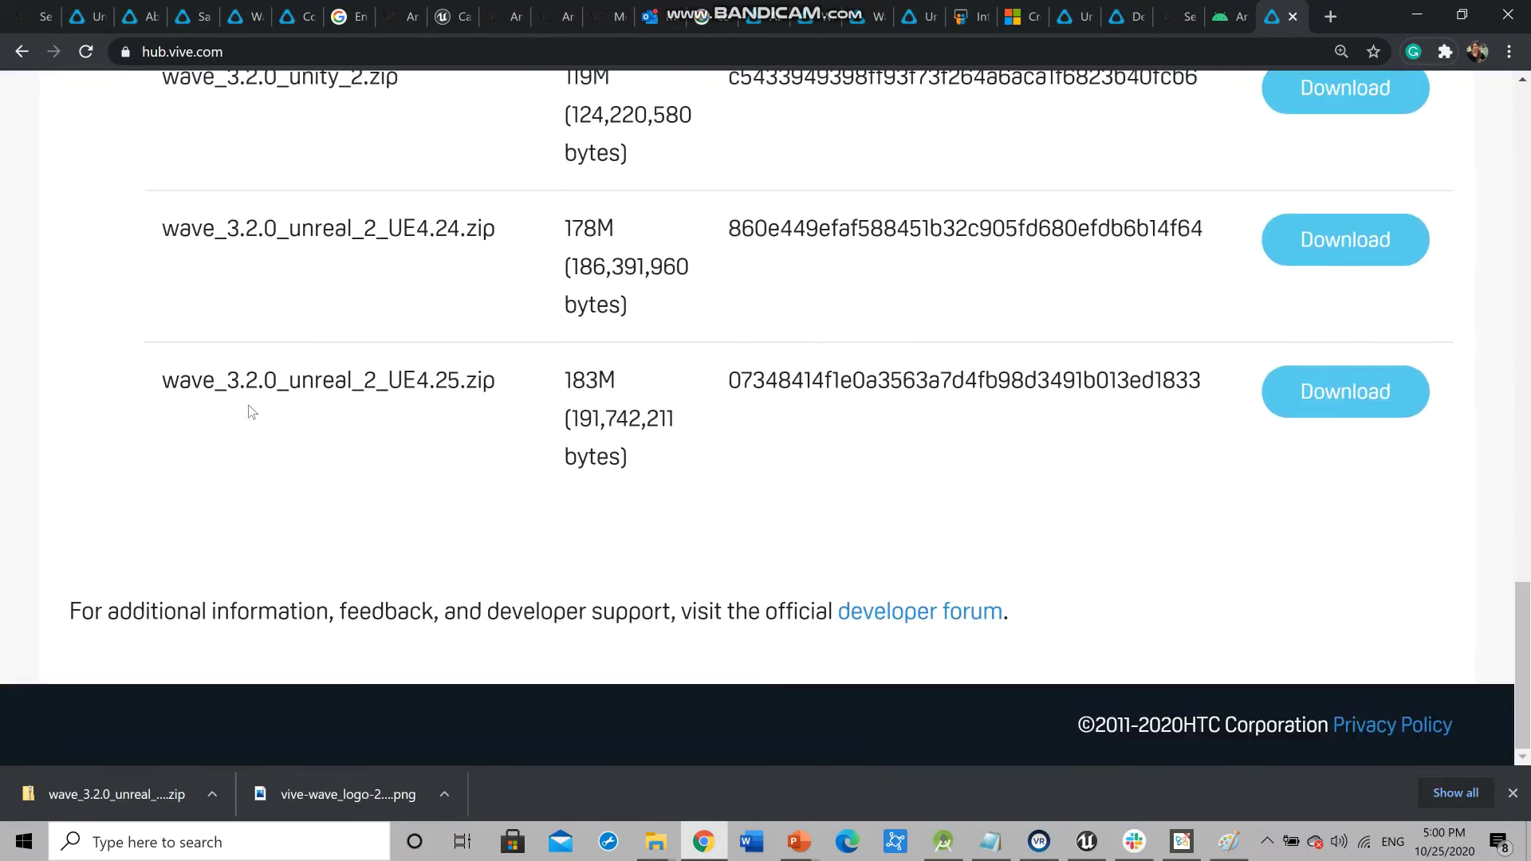
double_click(1313, 389)
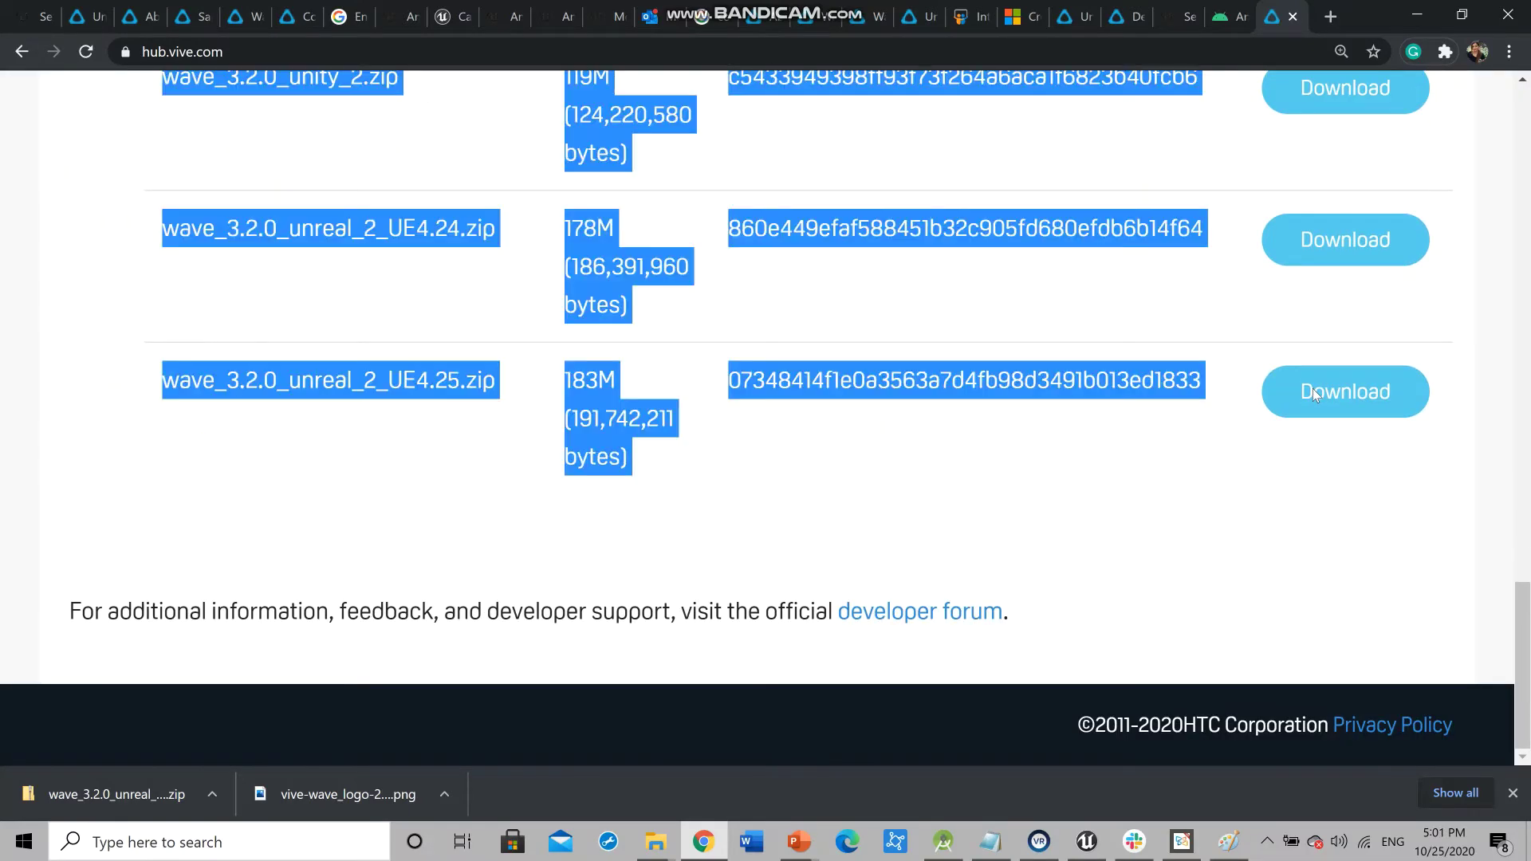
left_click(1313, 389)
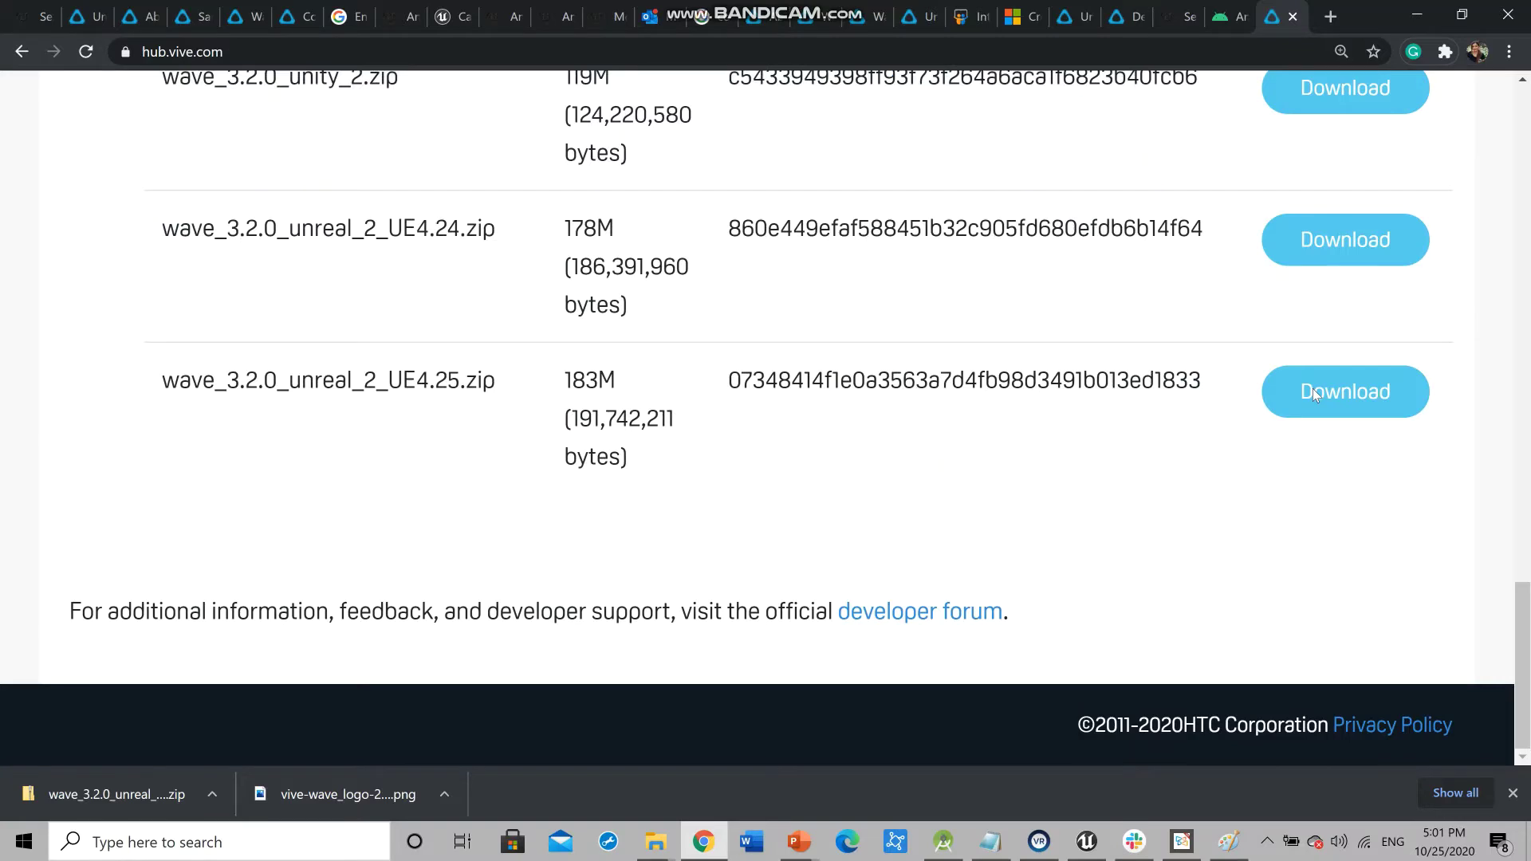
double_click(1312, 389)
left_click(1312, 389)
Agree to the WAVE SDK License Agreement and download wave_3.2.0_unreal_2_UE4.25.zip
scroll(1208, 487, "up", 10)
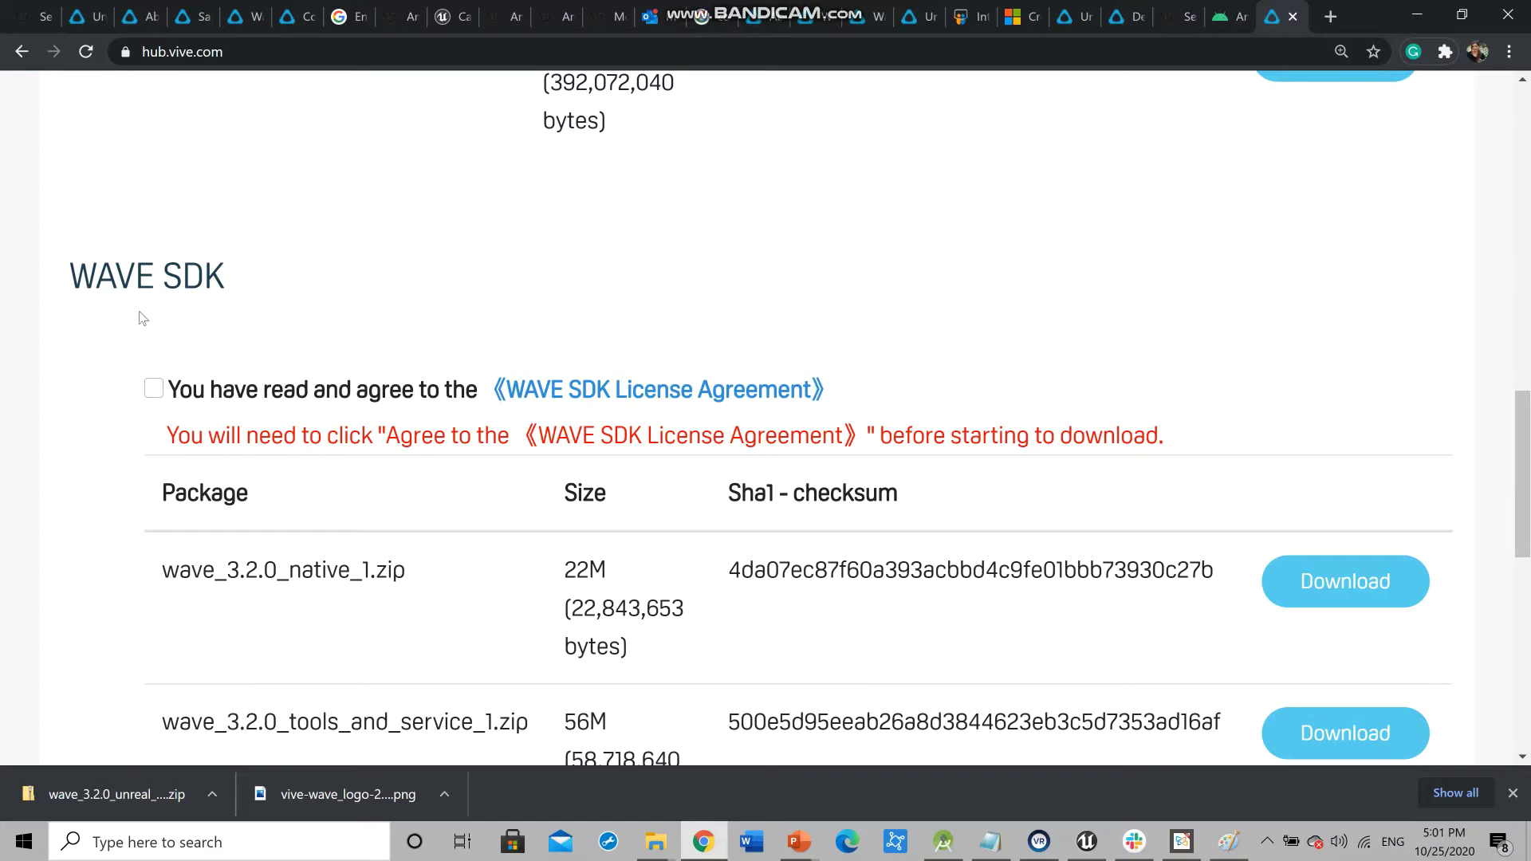
scroll(325, 548, "down", 10)
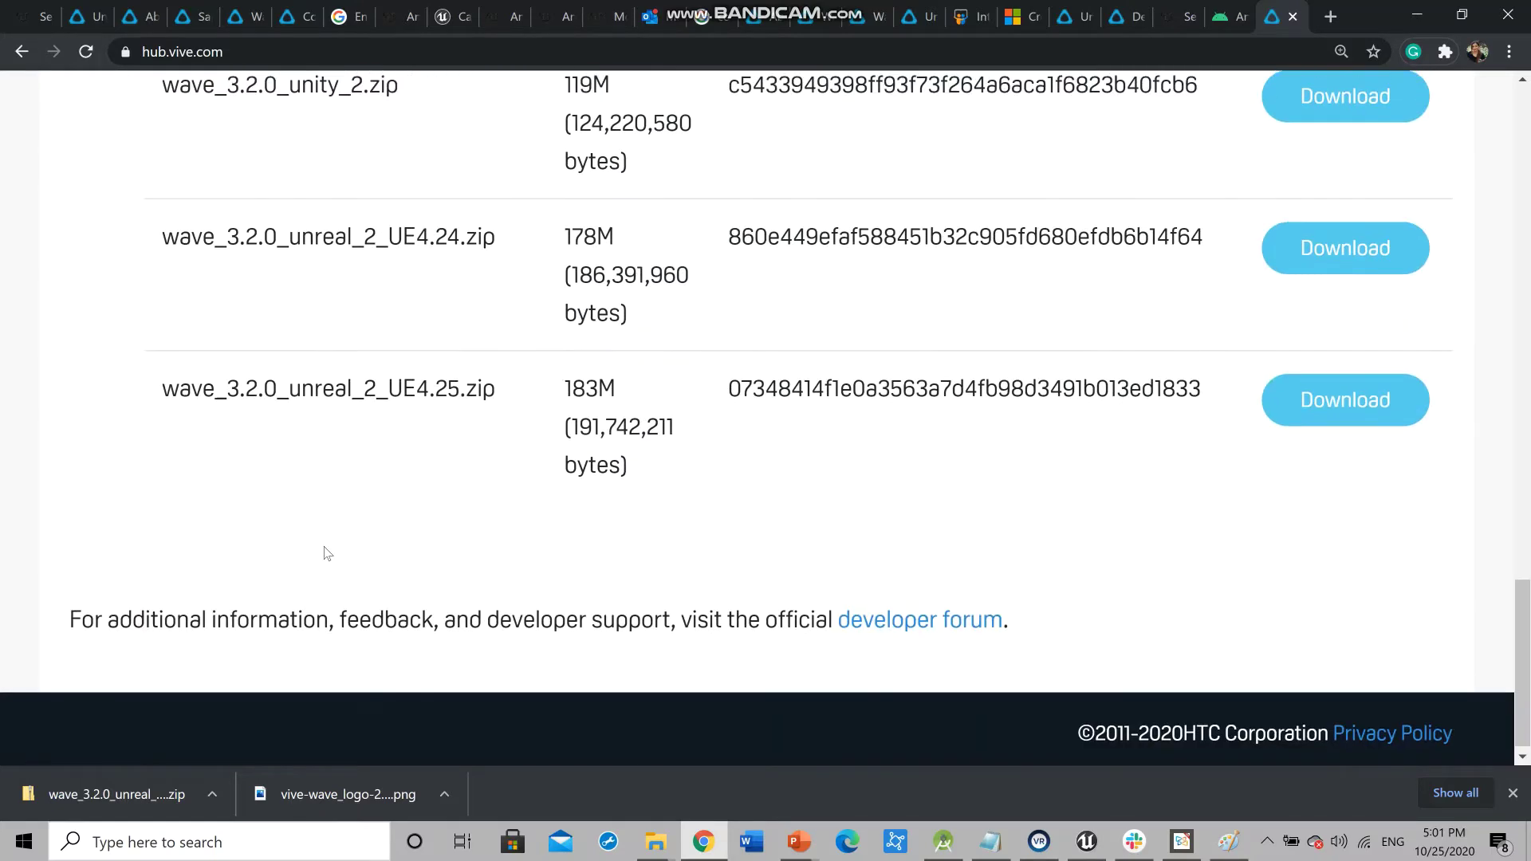
scroll(324, 547, "up", 11)
left_click(154, 488)
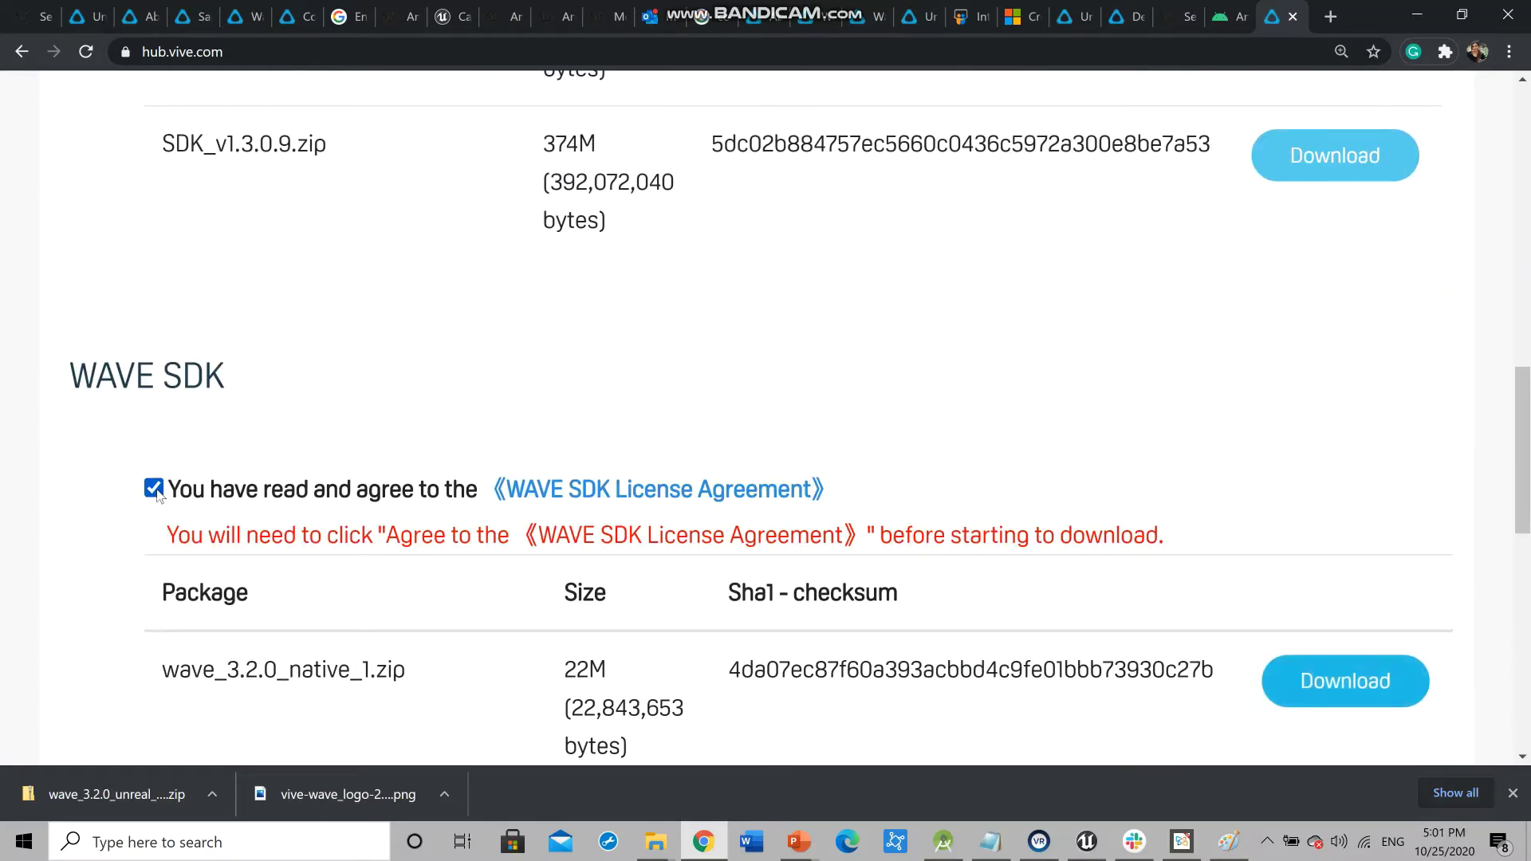
scroll(662, 412, "down", 6)
scroll(662, 412, "down", 4)
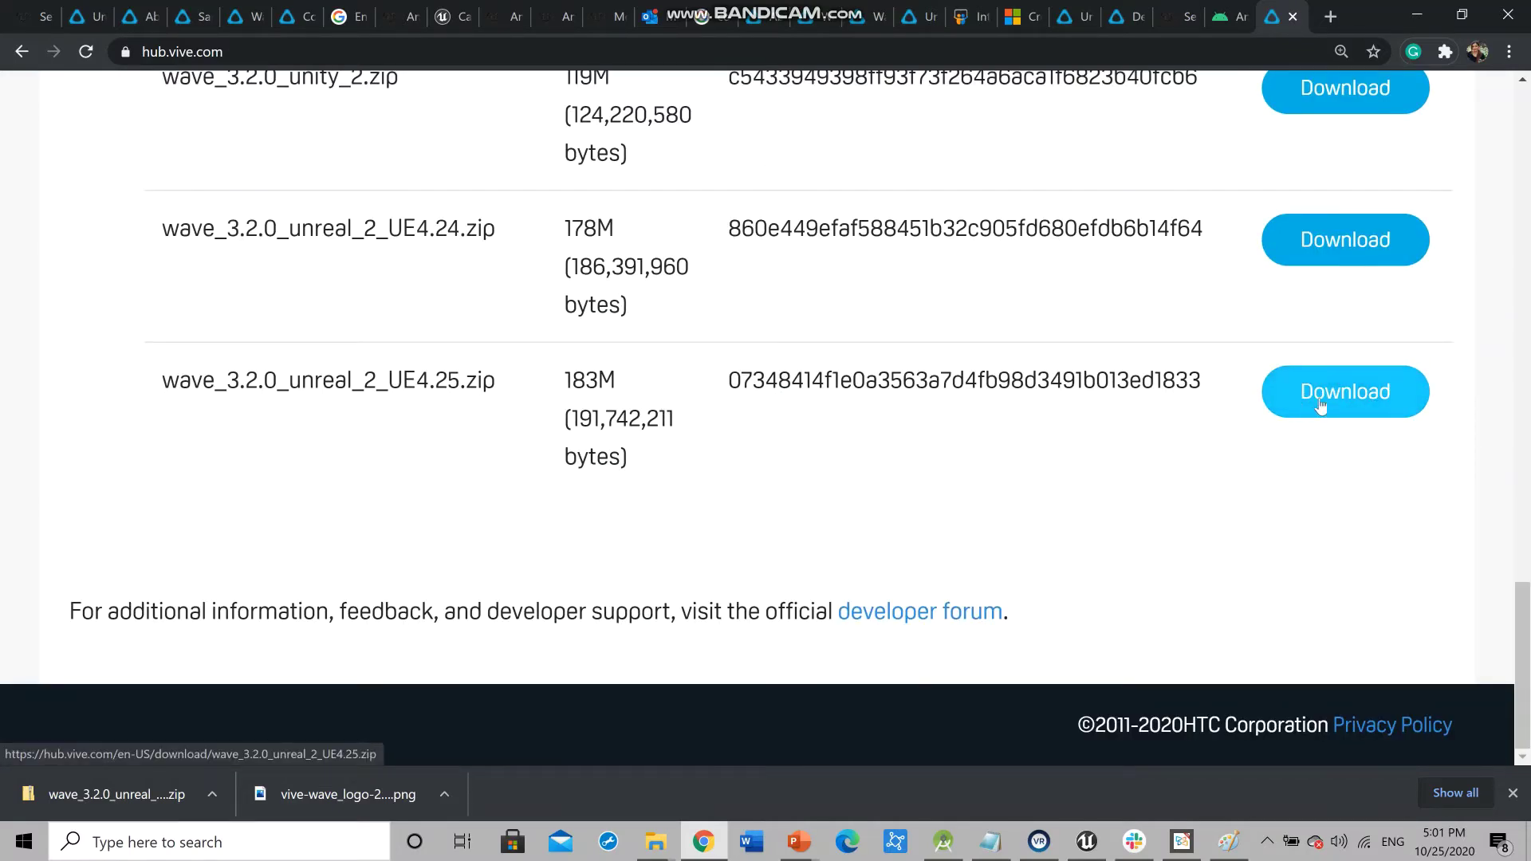
left_click(1384, 408)
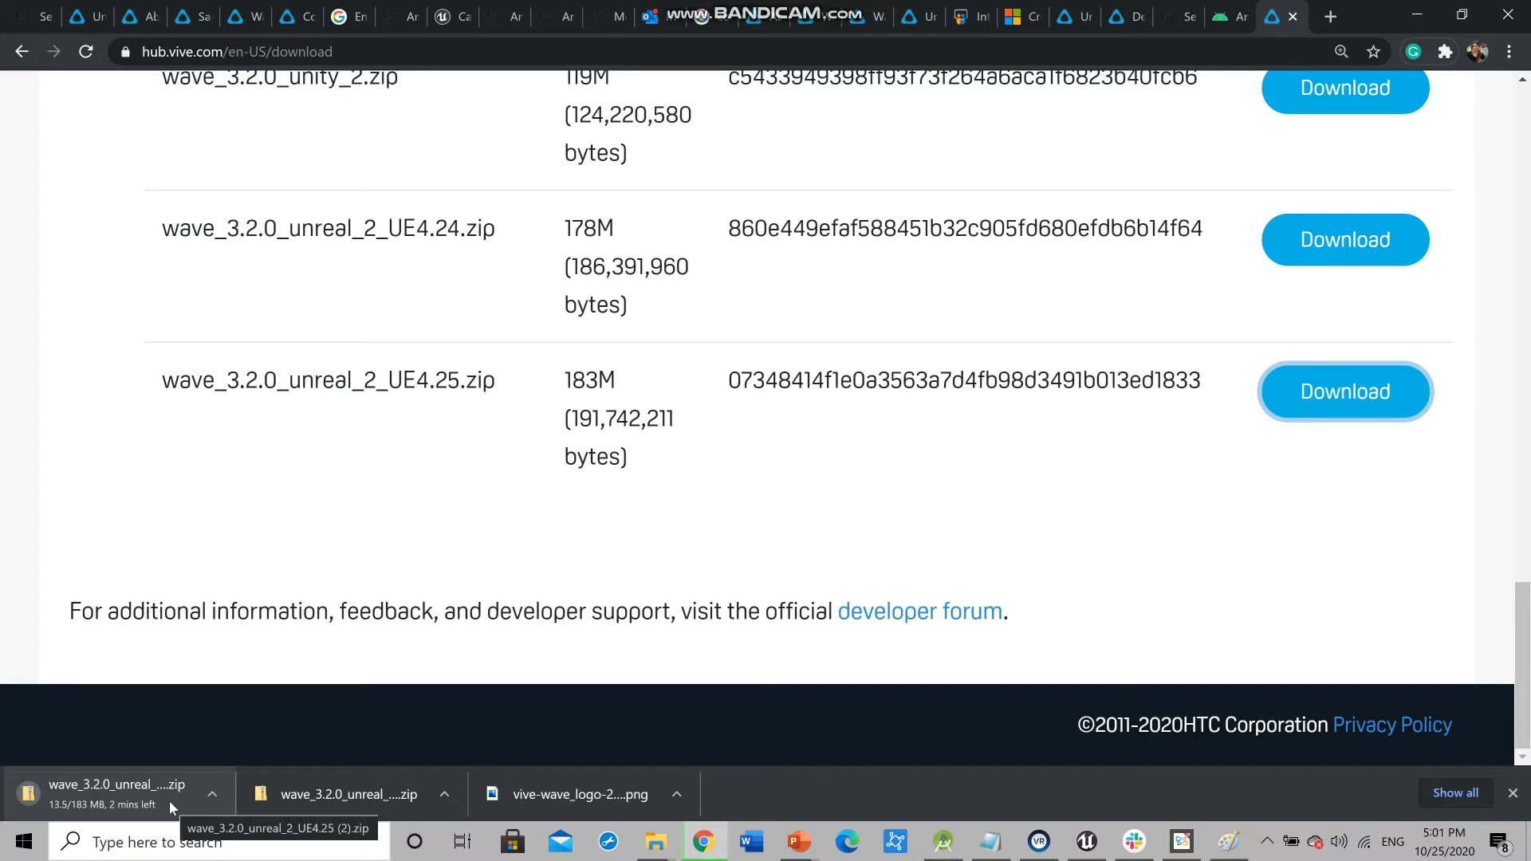
In File Explorer, copy the WaveVR folder from plugin\Plugins inside the wave_3.2.0_unreal_2_UE4.25 folder in Downloads
mouse_move(824, 7)
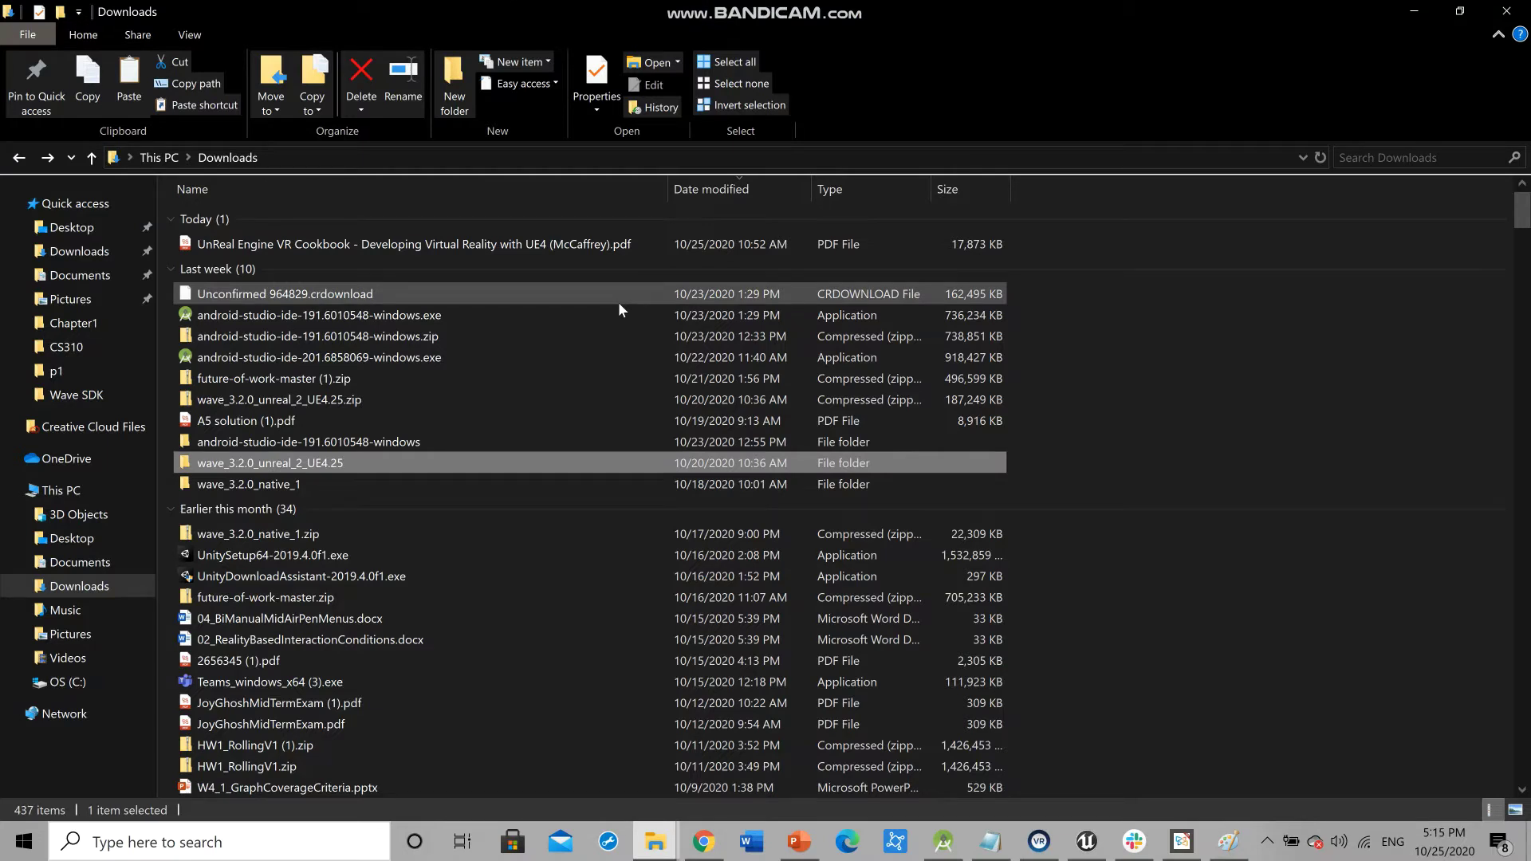
mouse_move(410, 471)
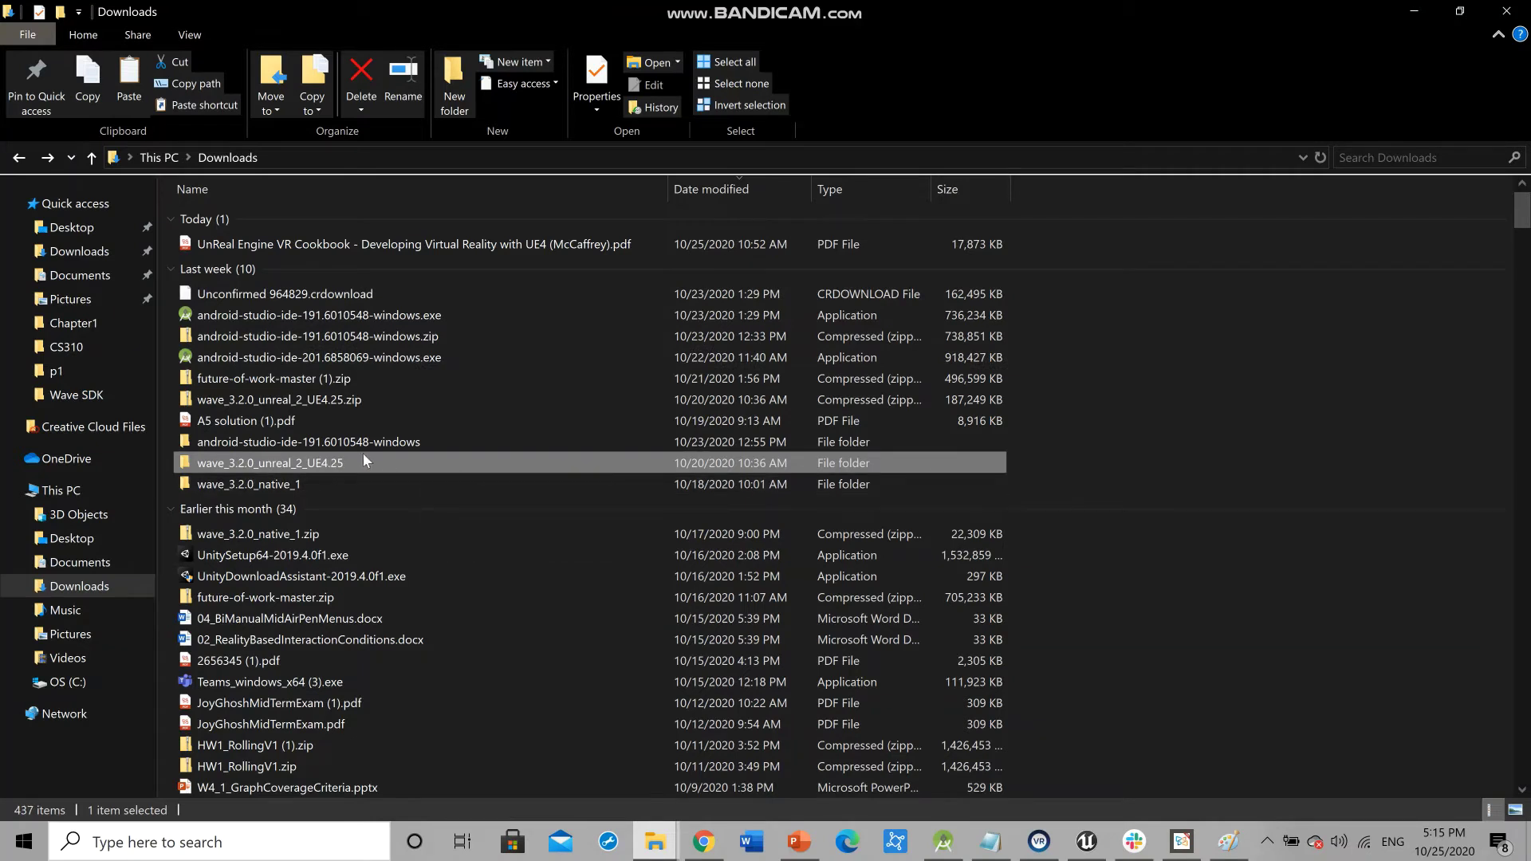
double_click(339, 464)
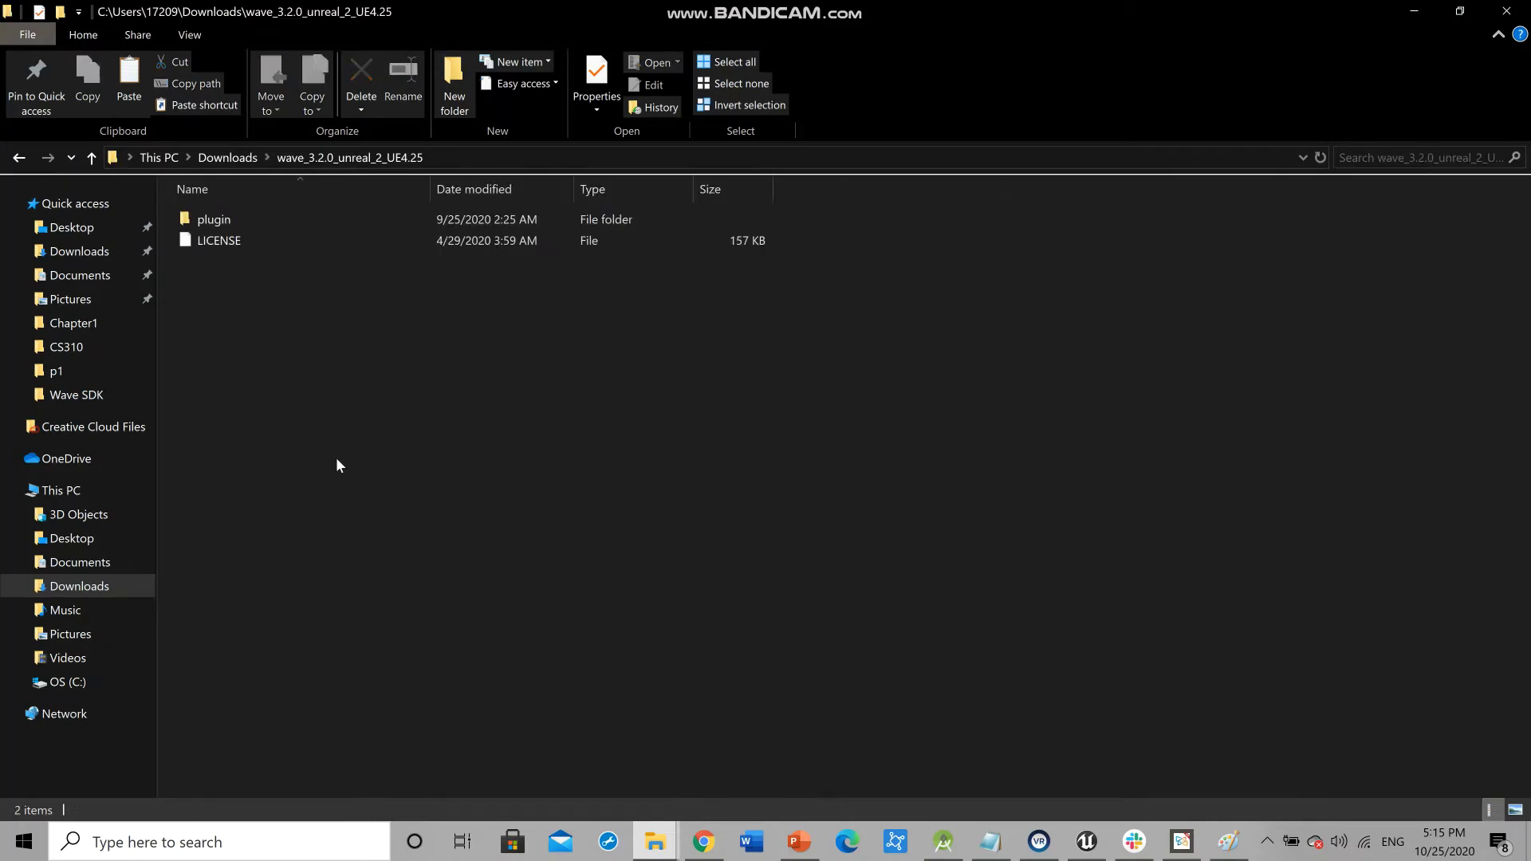
double_click(213, 220)
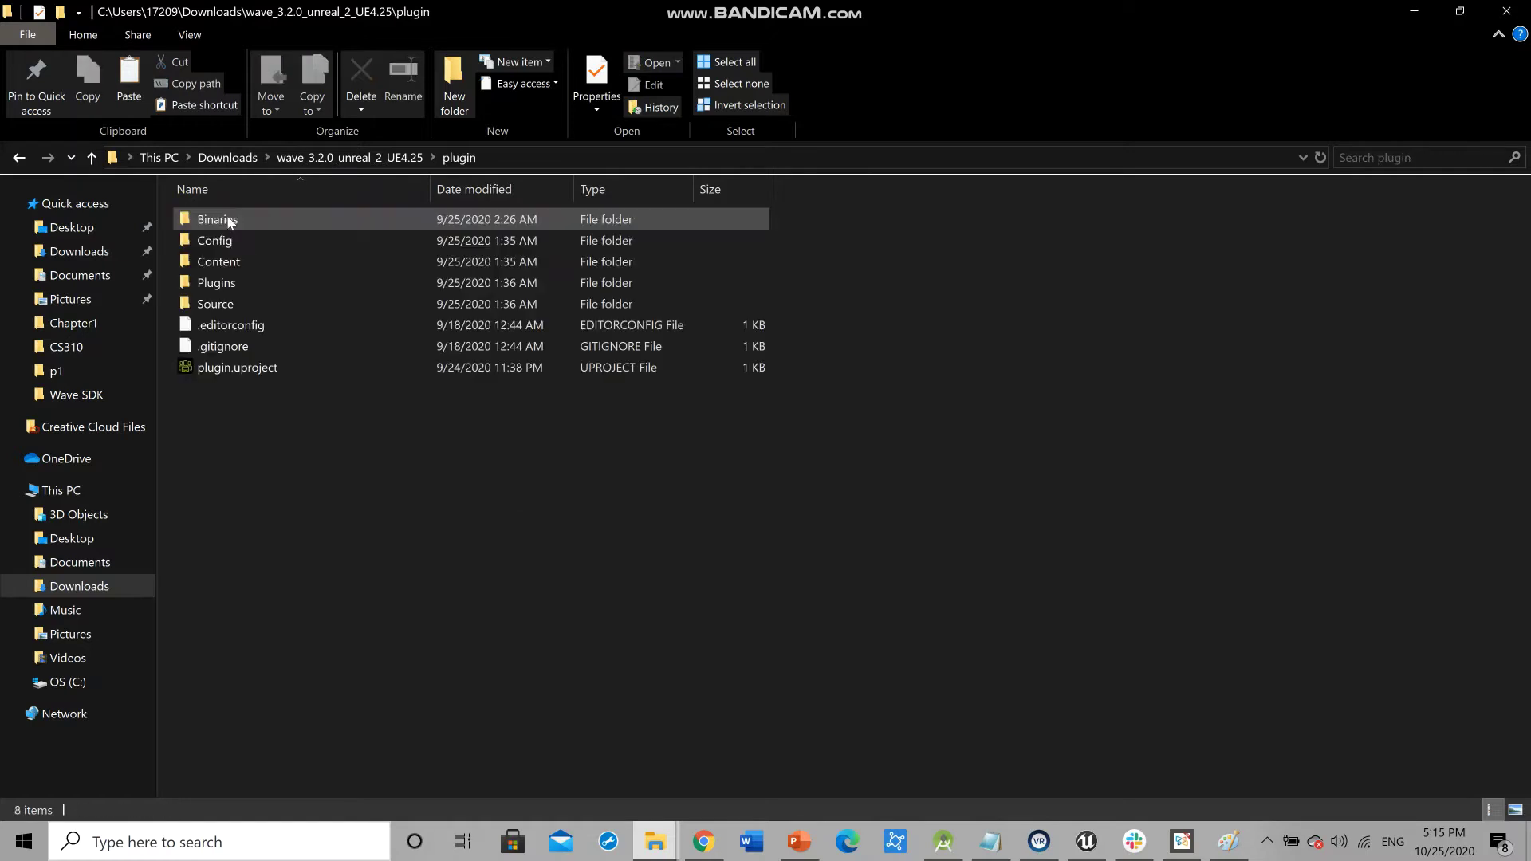
double_click(224, 288)
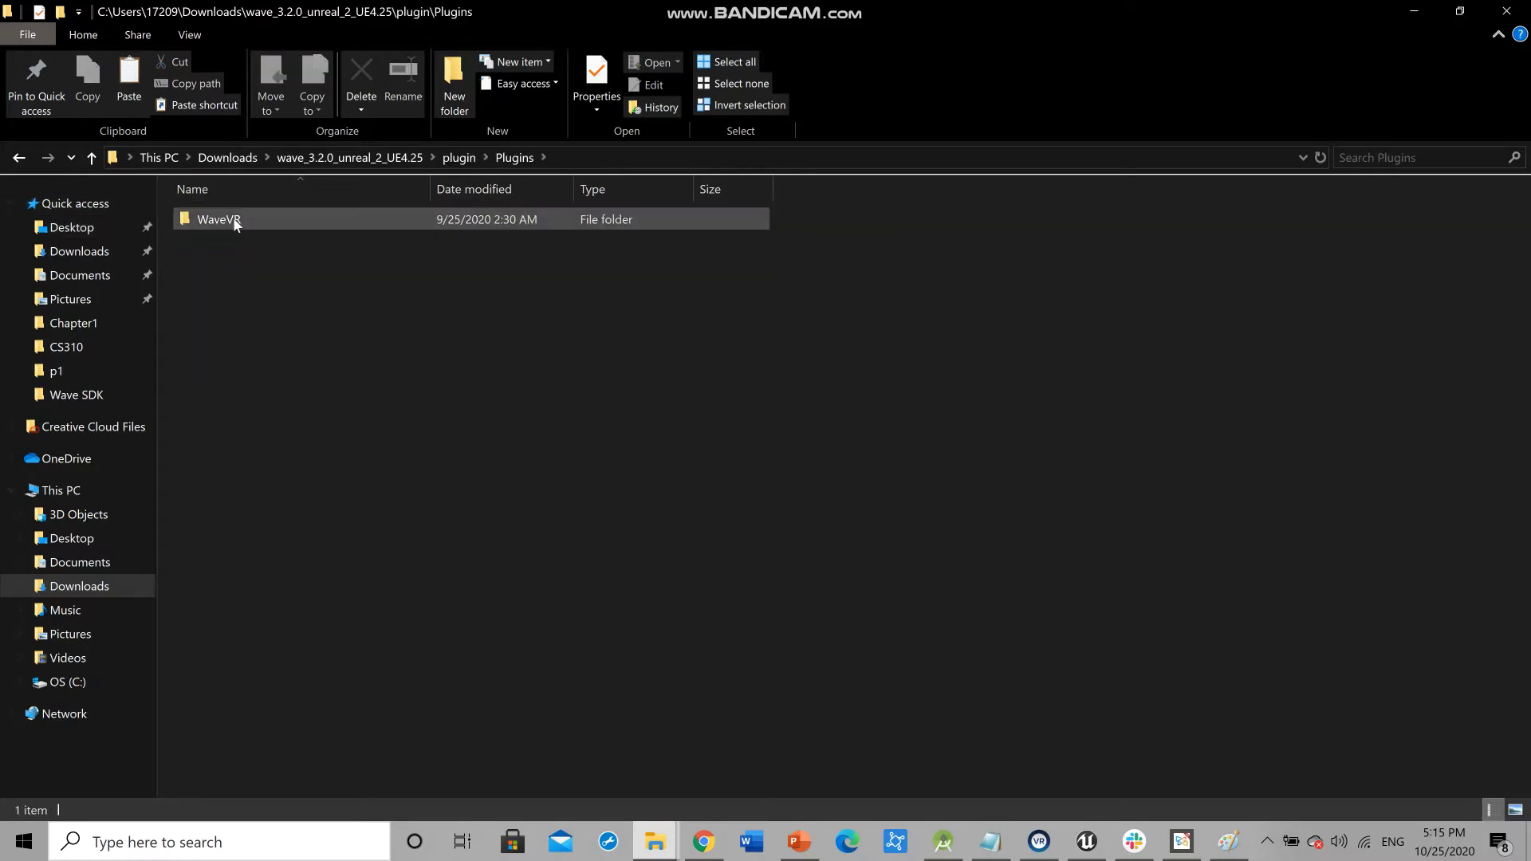
left_click(236, 224)
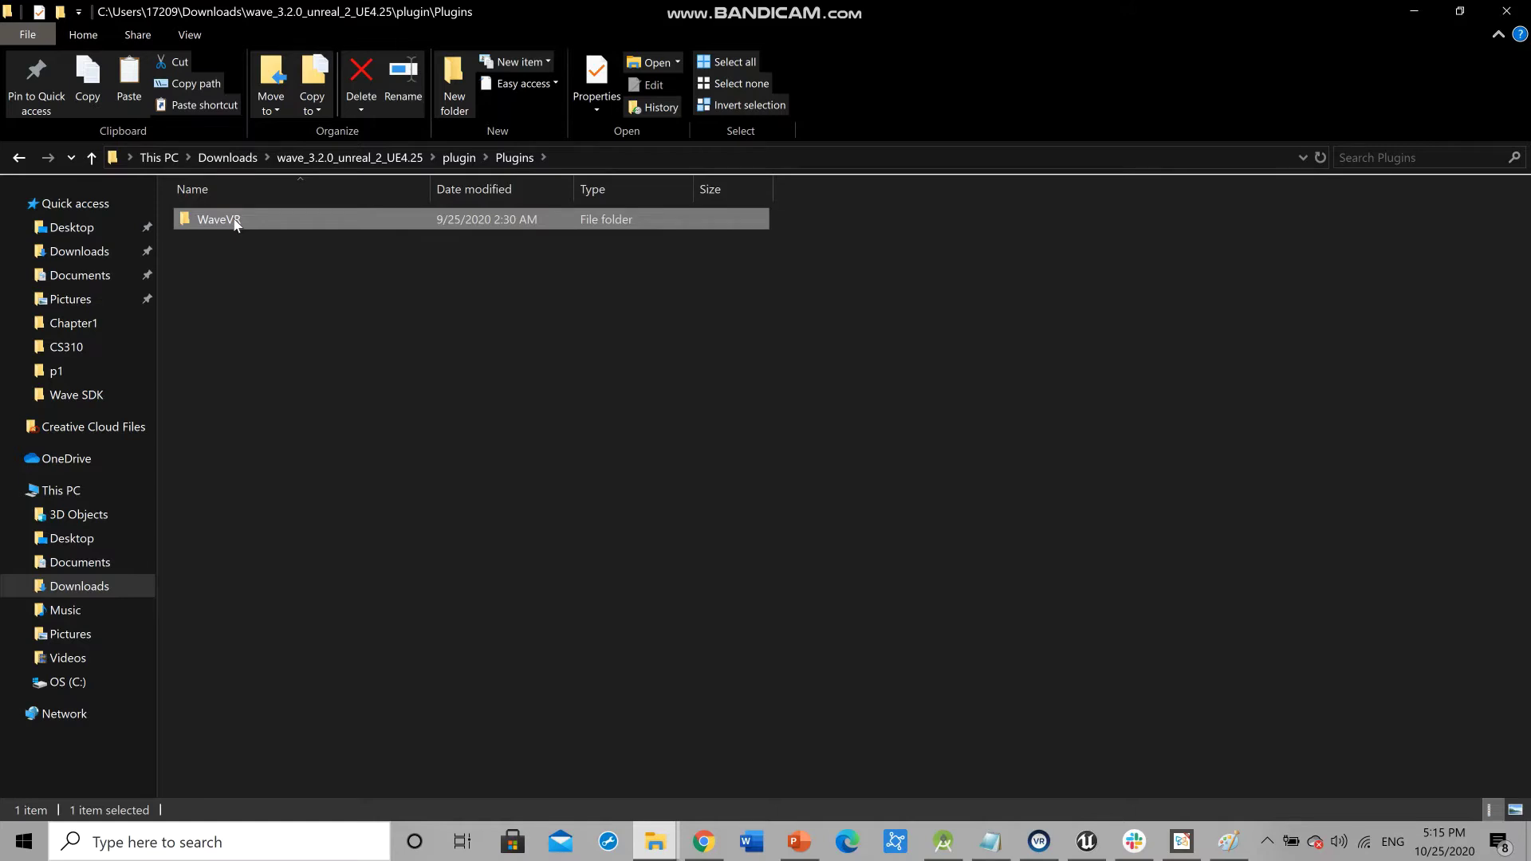
right_click(236, 223)
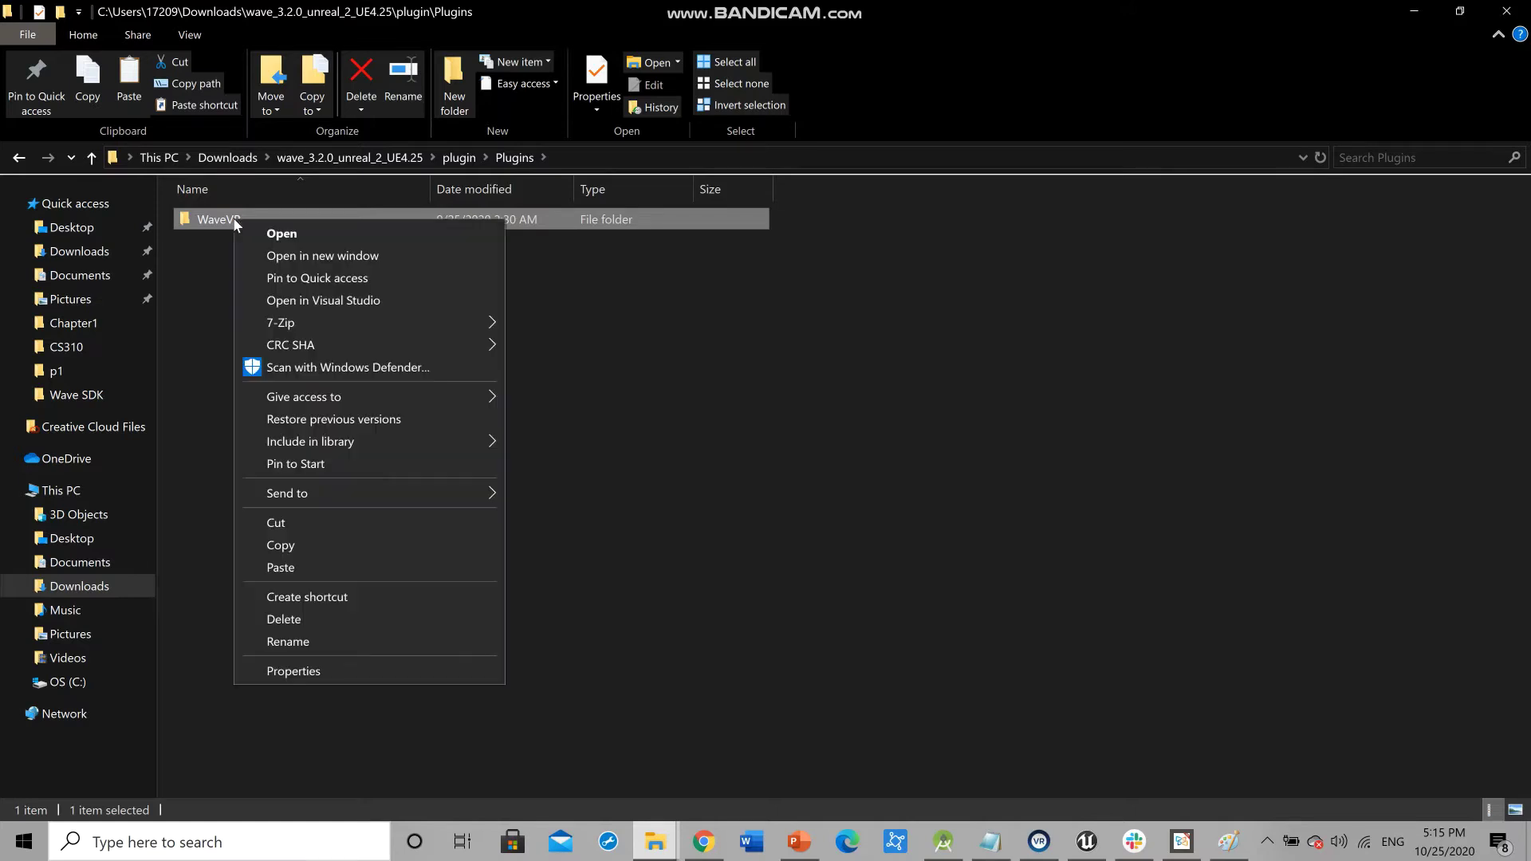
left_click(279, 548)
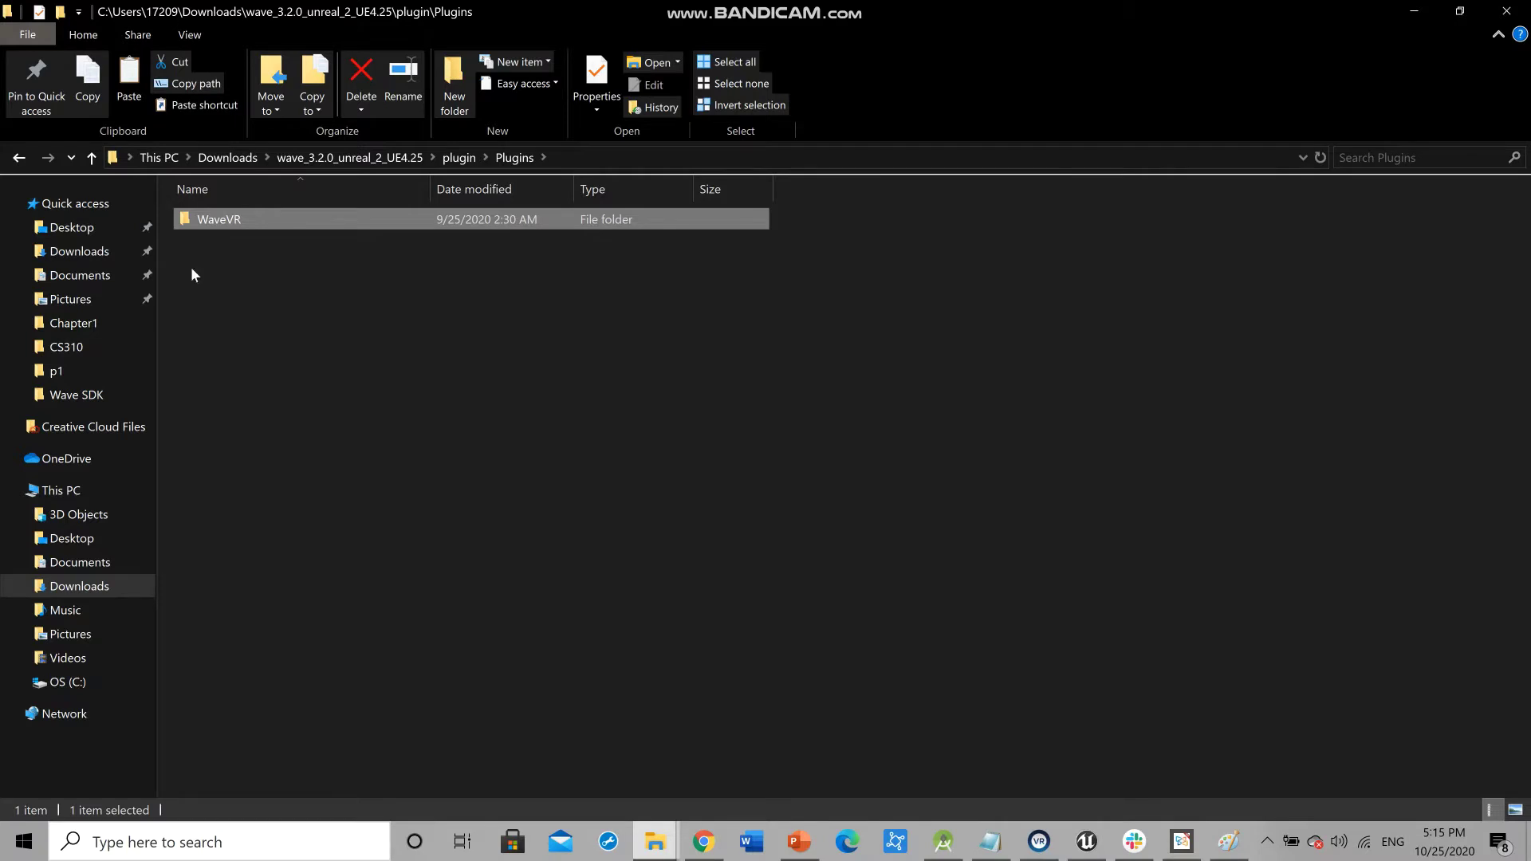
Open a new File Explorer window and browse to the Program Files folder on the OS (C:) drive
right_click(77, 231)
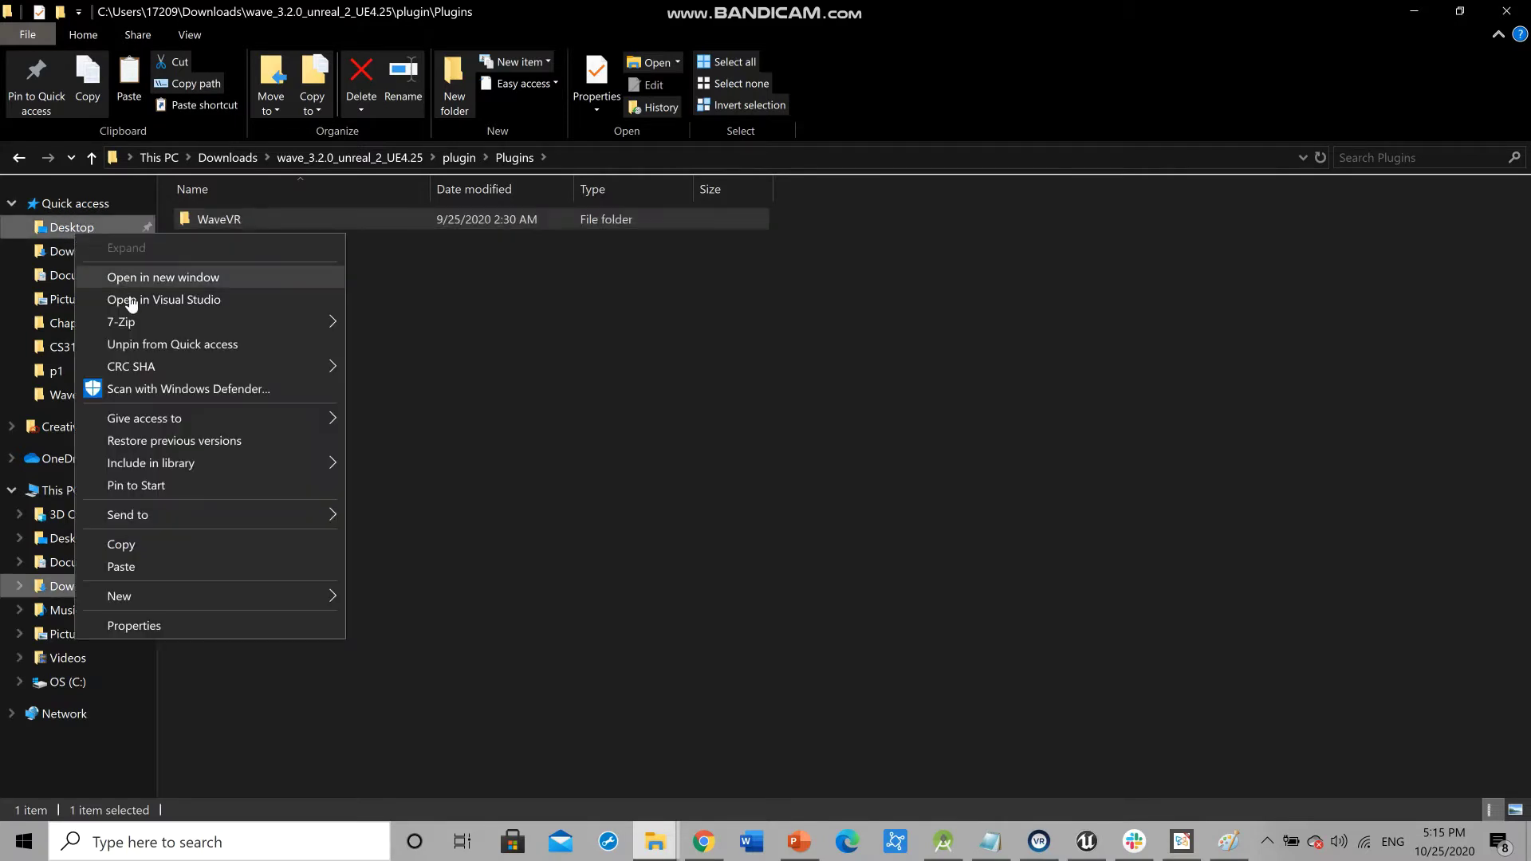
left_click(129, 275)
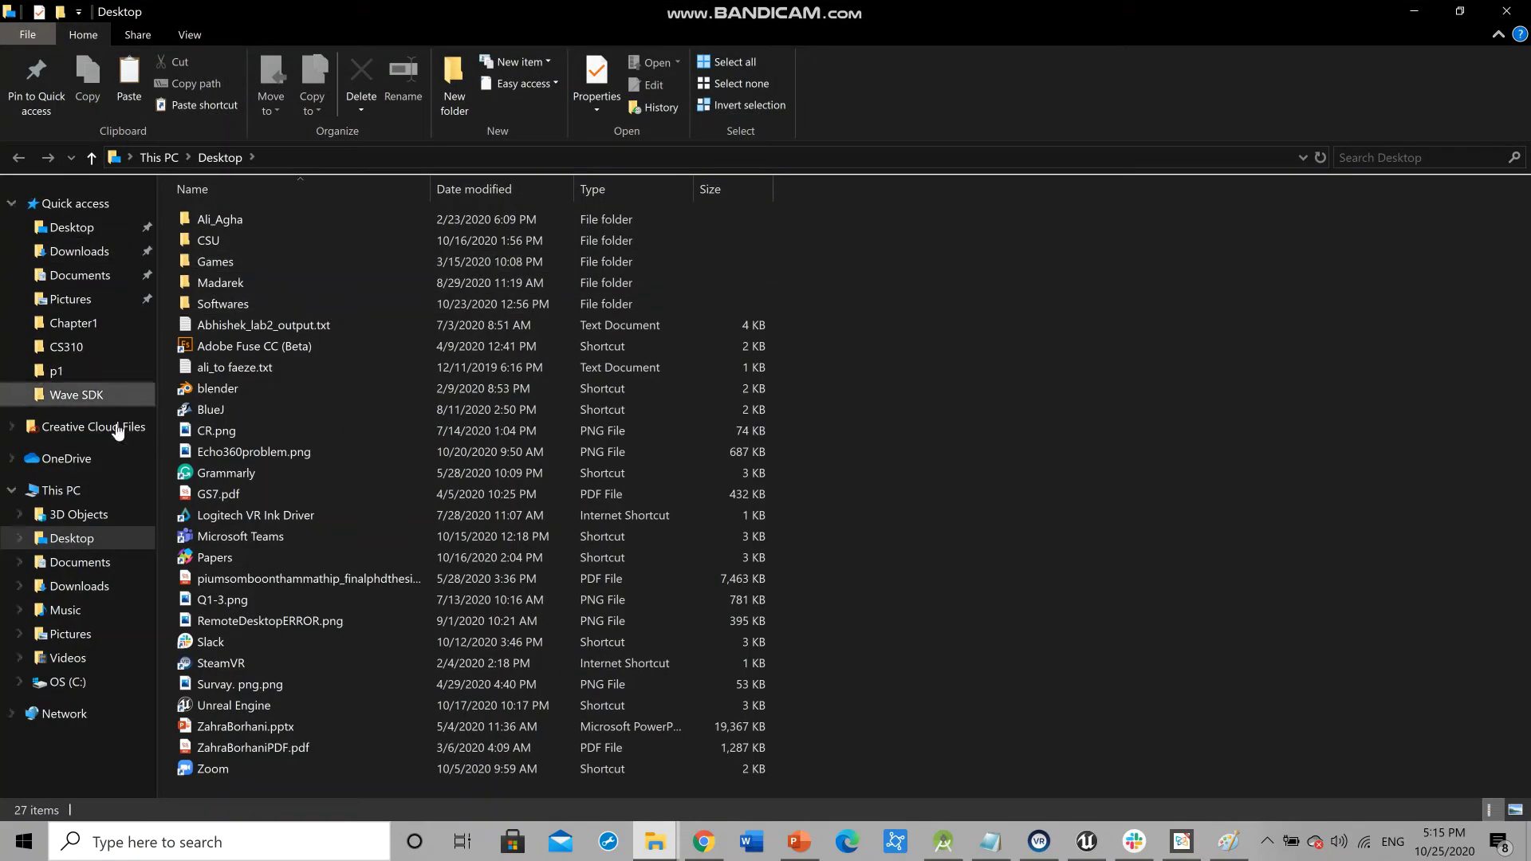
left_click(72, 500)
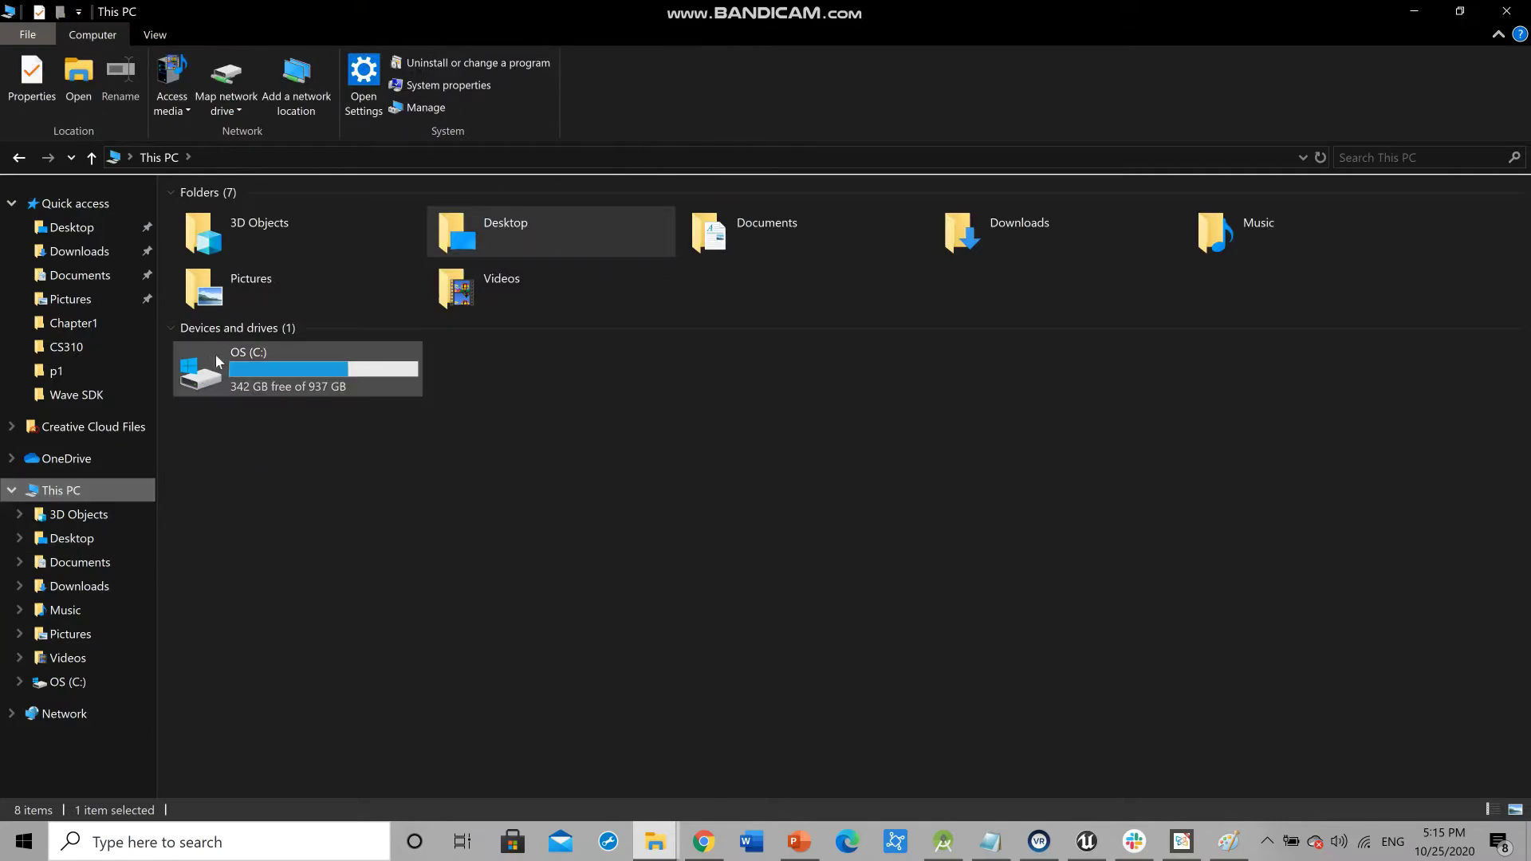
double_click(256, 367)
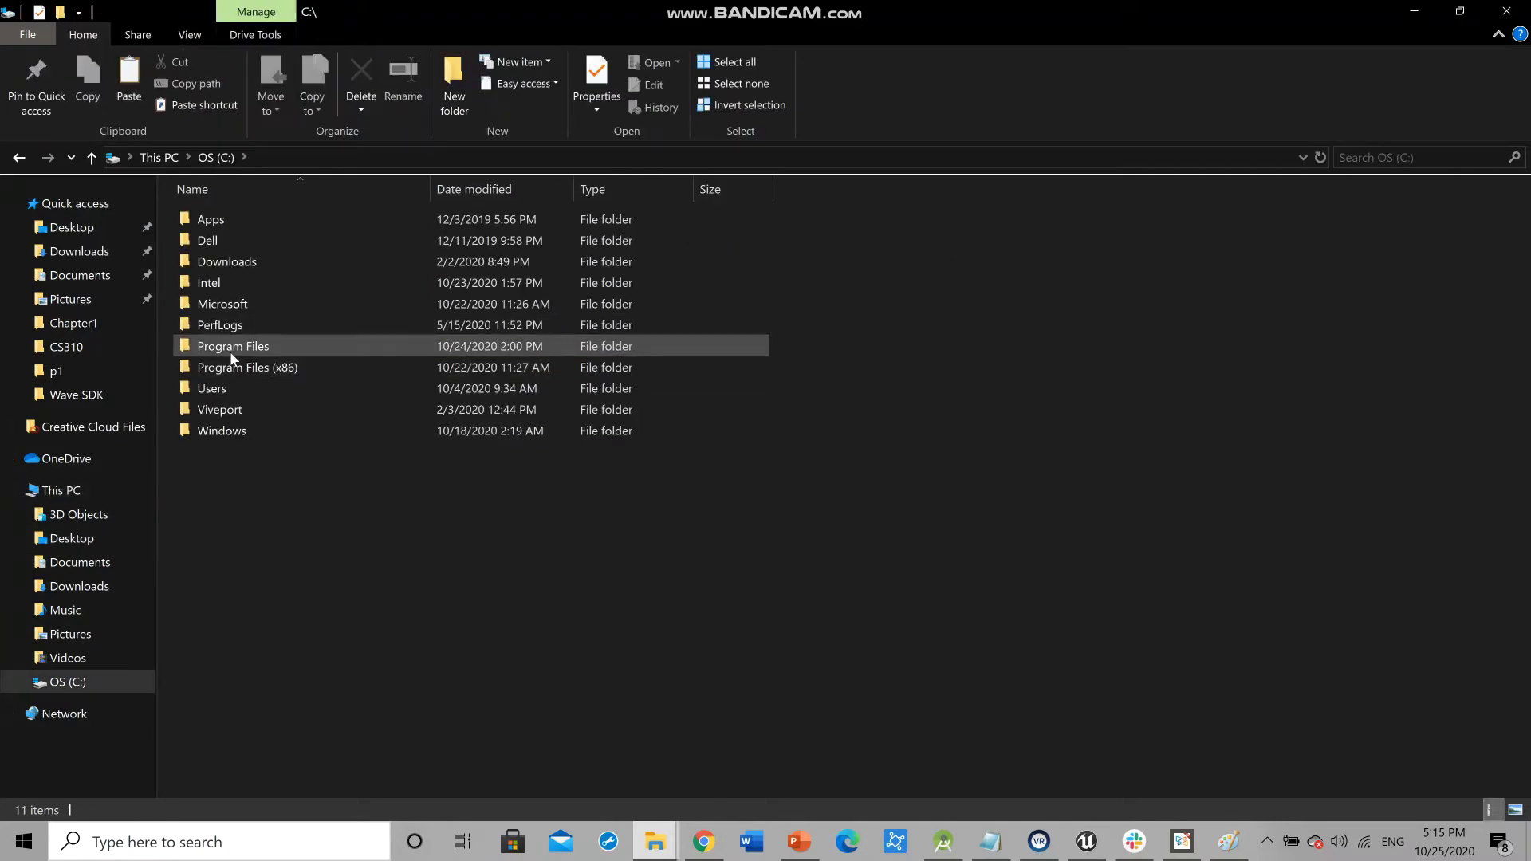
double_click(229, 349)
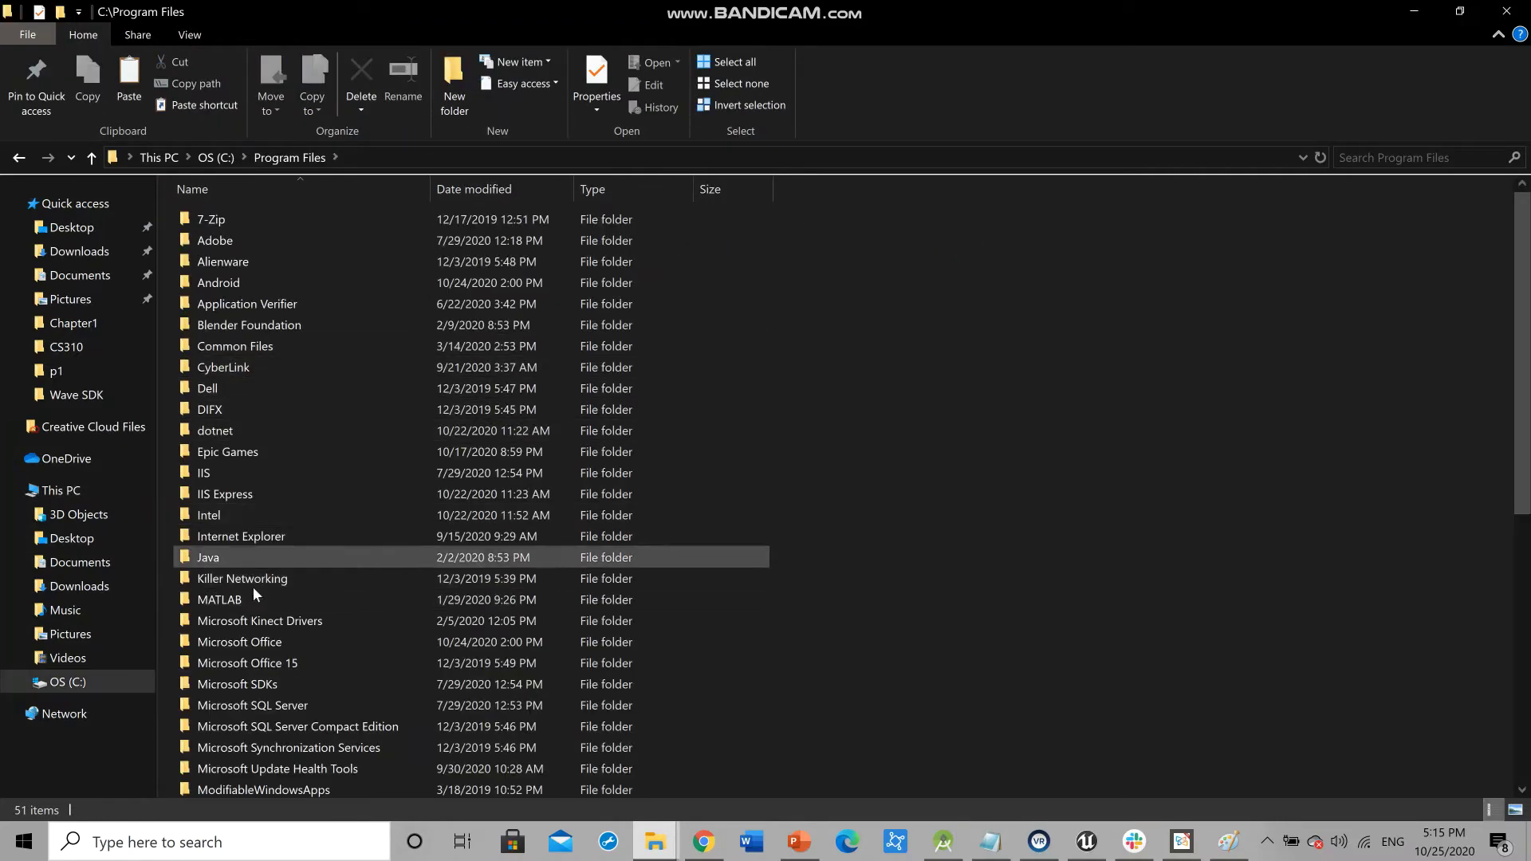
scroll(254, 590, "down", 2)
scroll(254, 590, "up", 2)
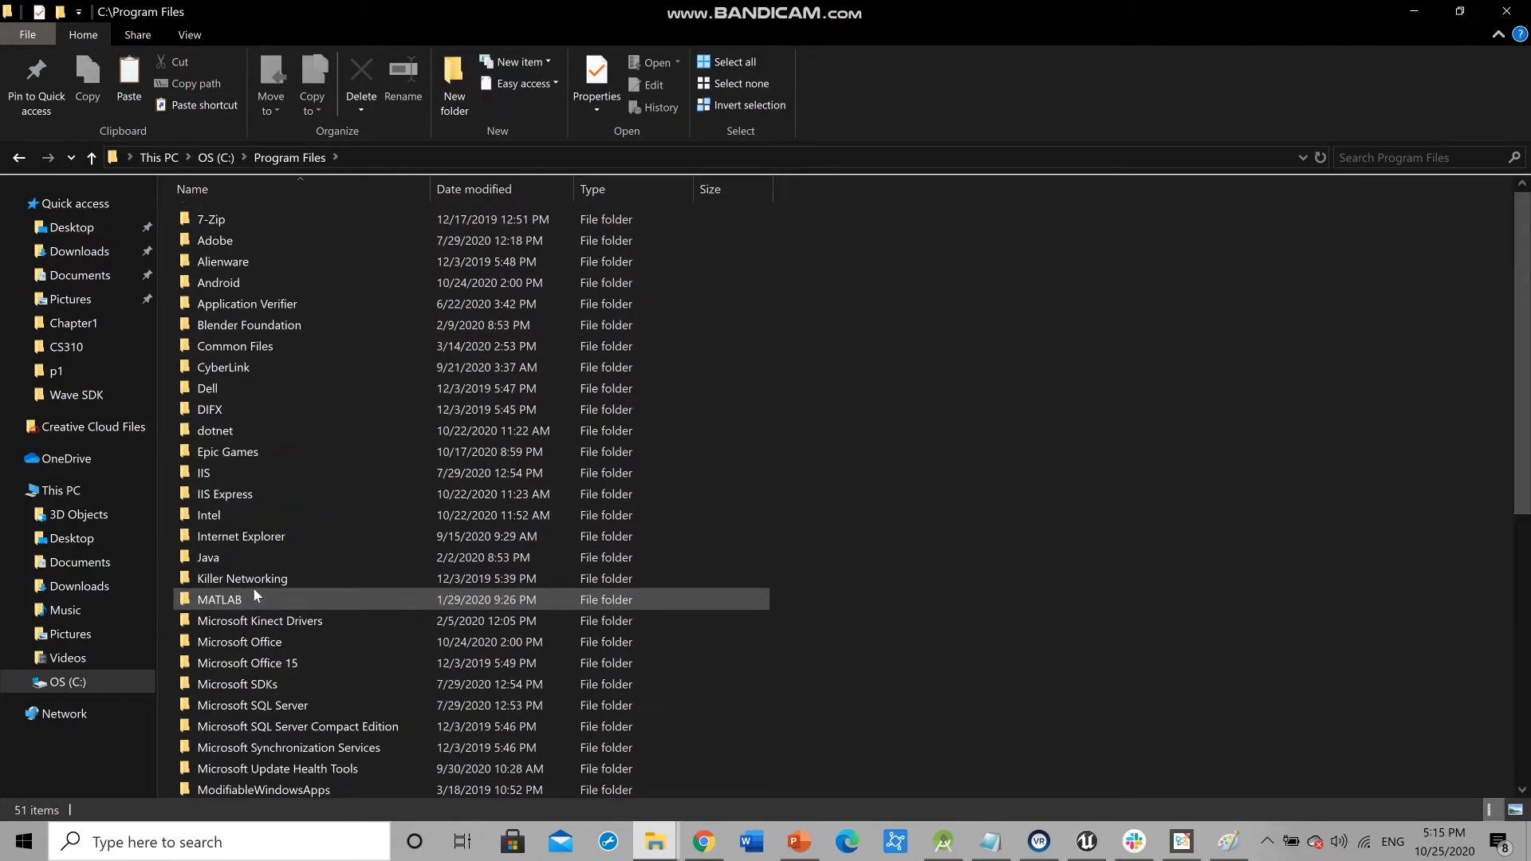
From Program Files, open the Plugins folder inside Epic Games\UE_4.25\Engine
left_click(227, 517)
key("e")
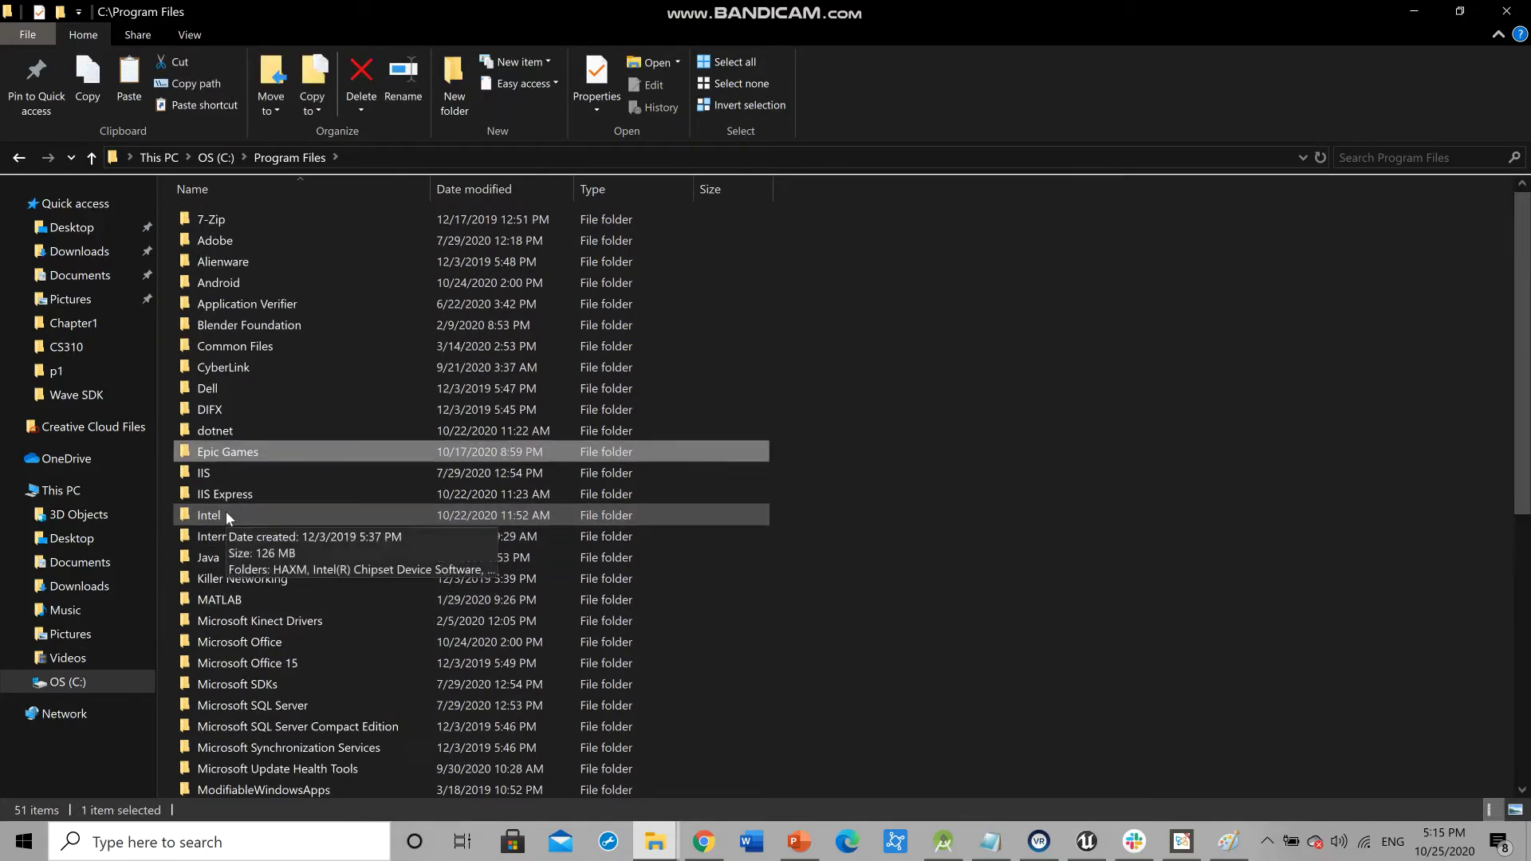
double_click(265, 452)
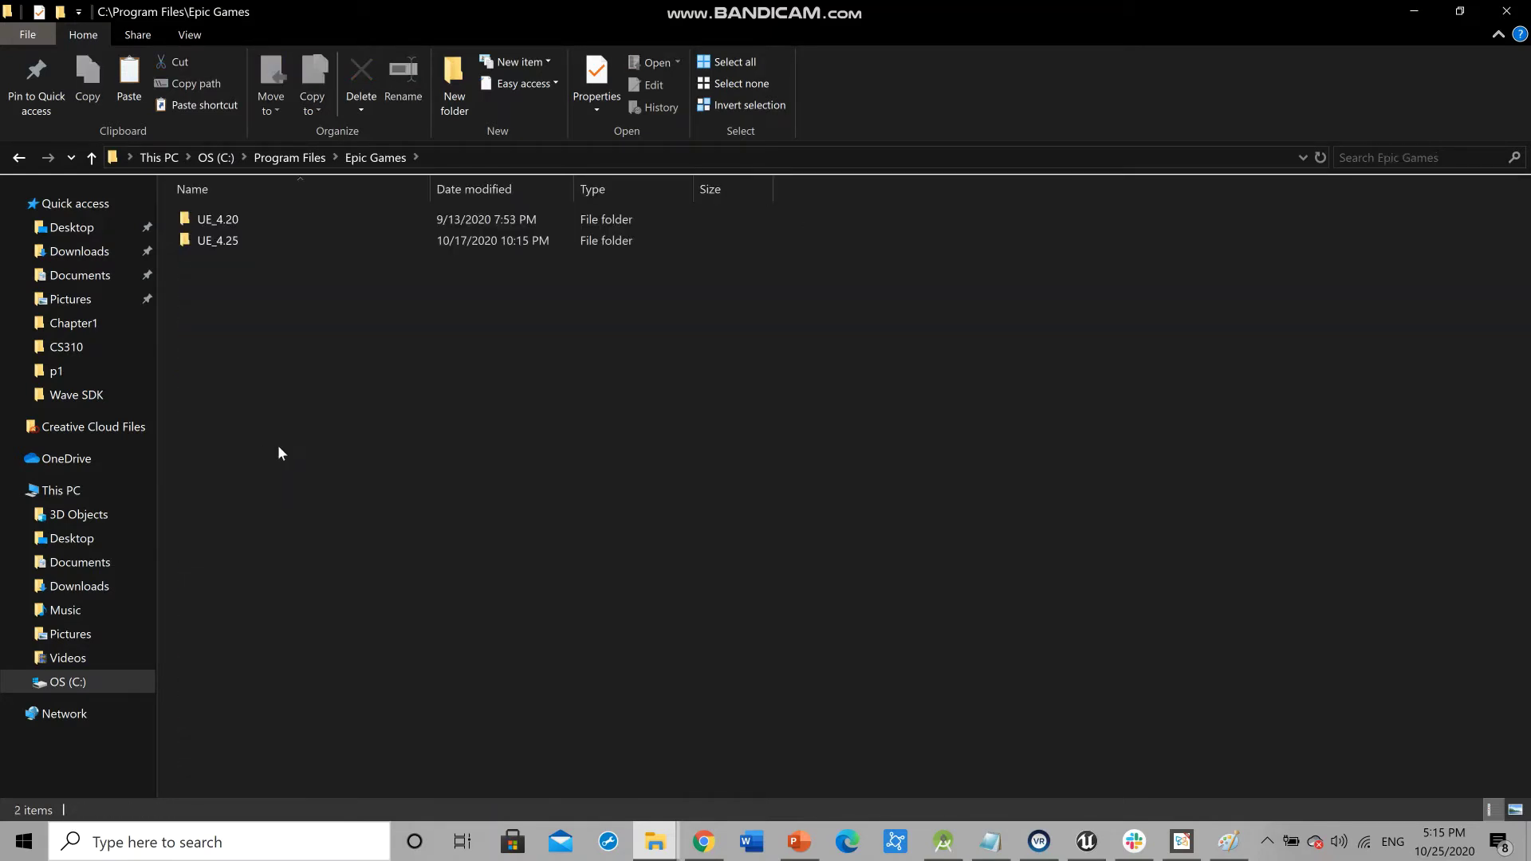
double_click(212, 241)
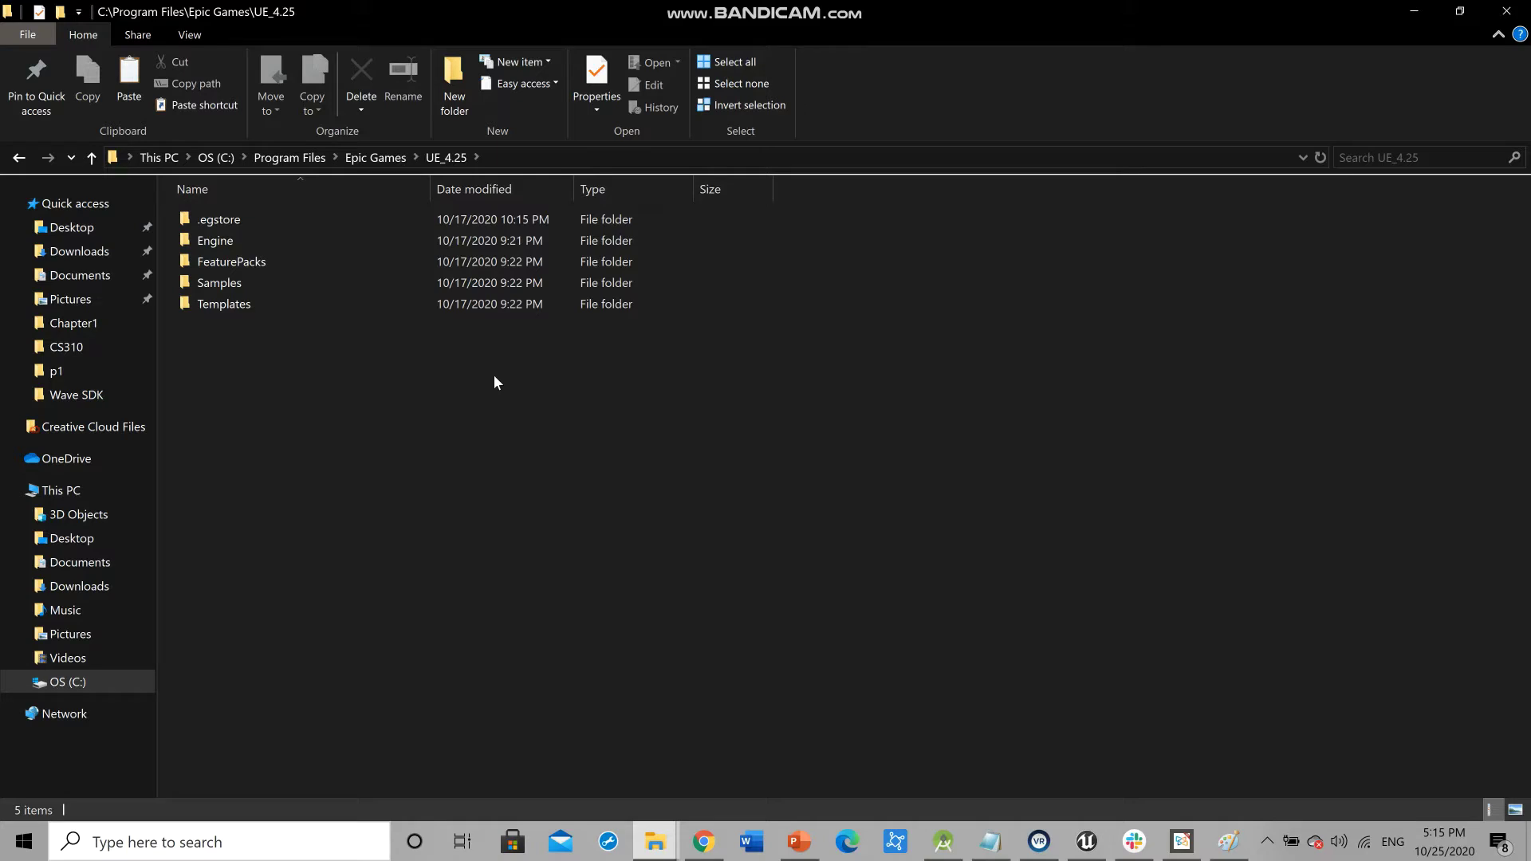
double_click(229, 248)
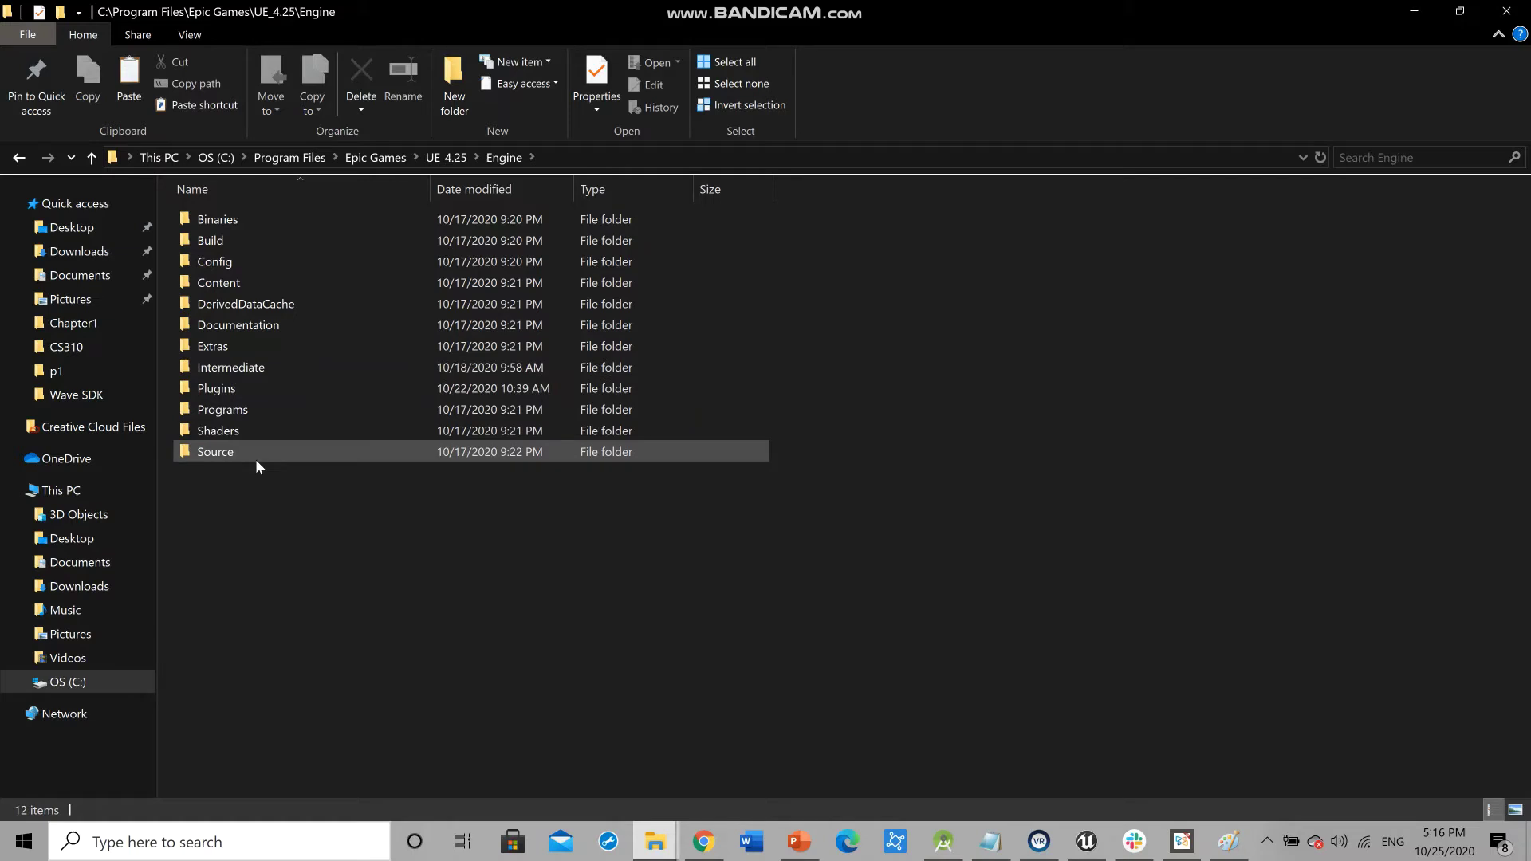
double_click(248, 387)
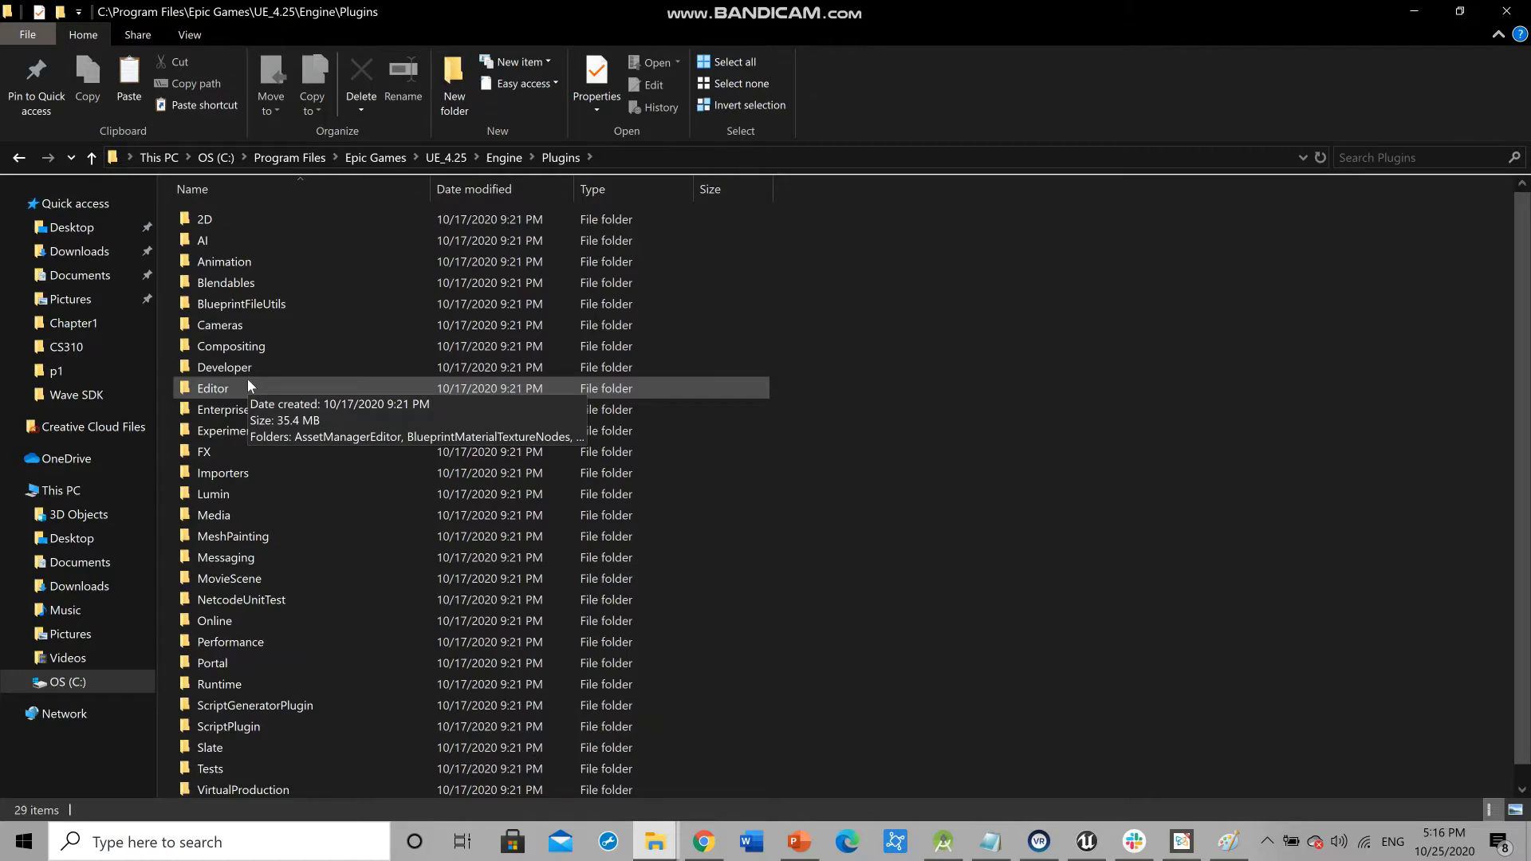
Check the WaveVR folder's details in the UE_4.25 engine's Plugins folder and return to the Engine folder
right_click(1008, 548)
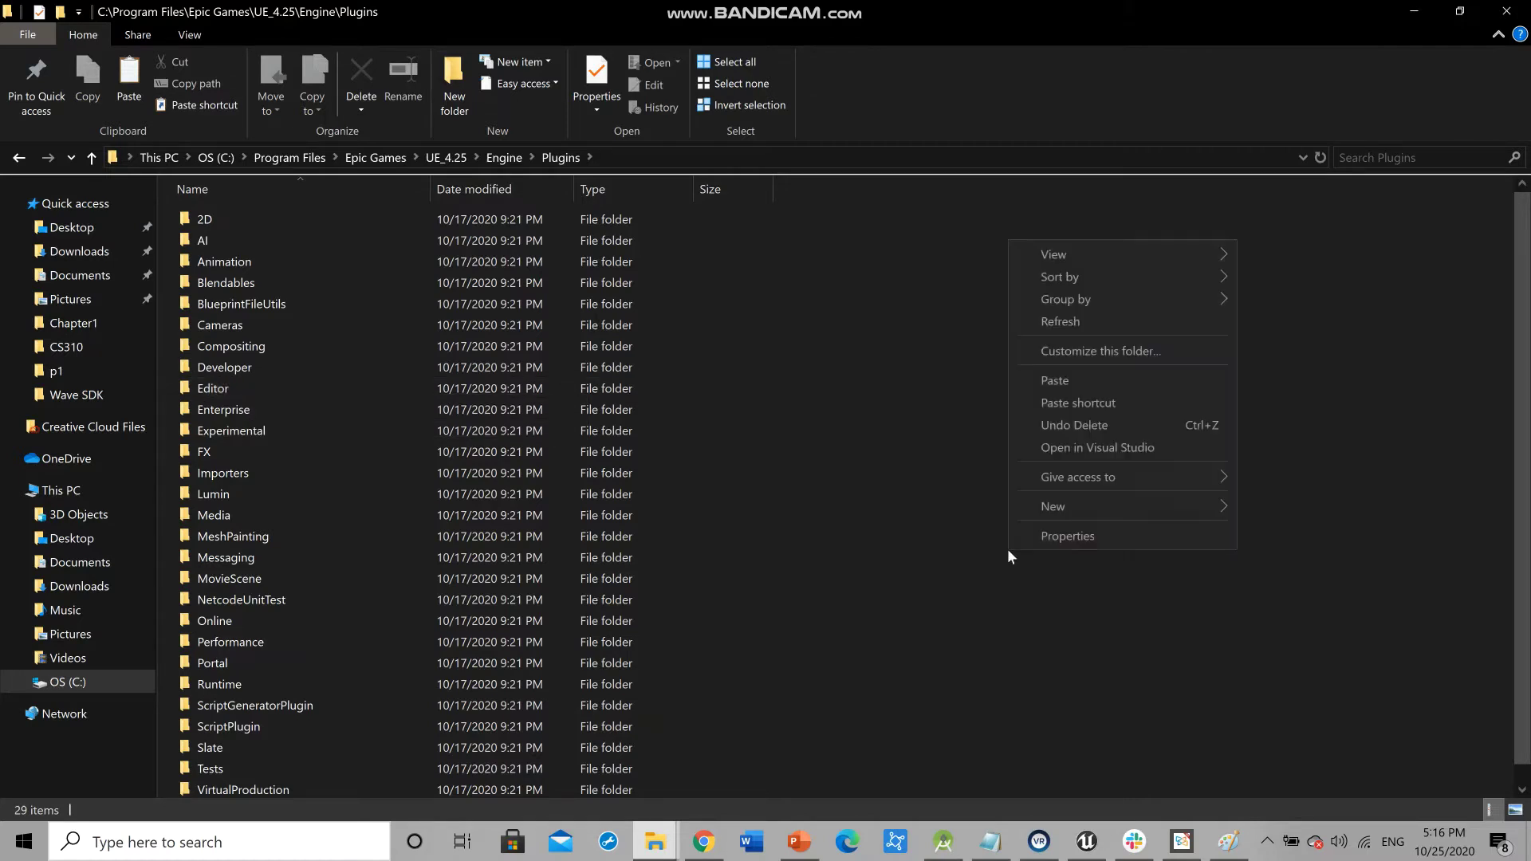
left_click(839, 495)
scroll(974, 617, "down", 1)
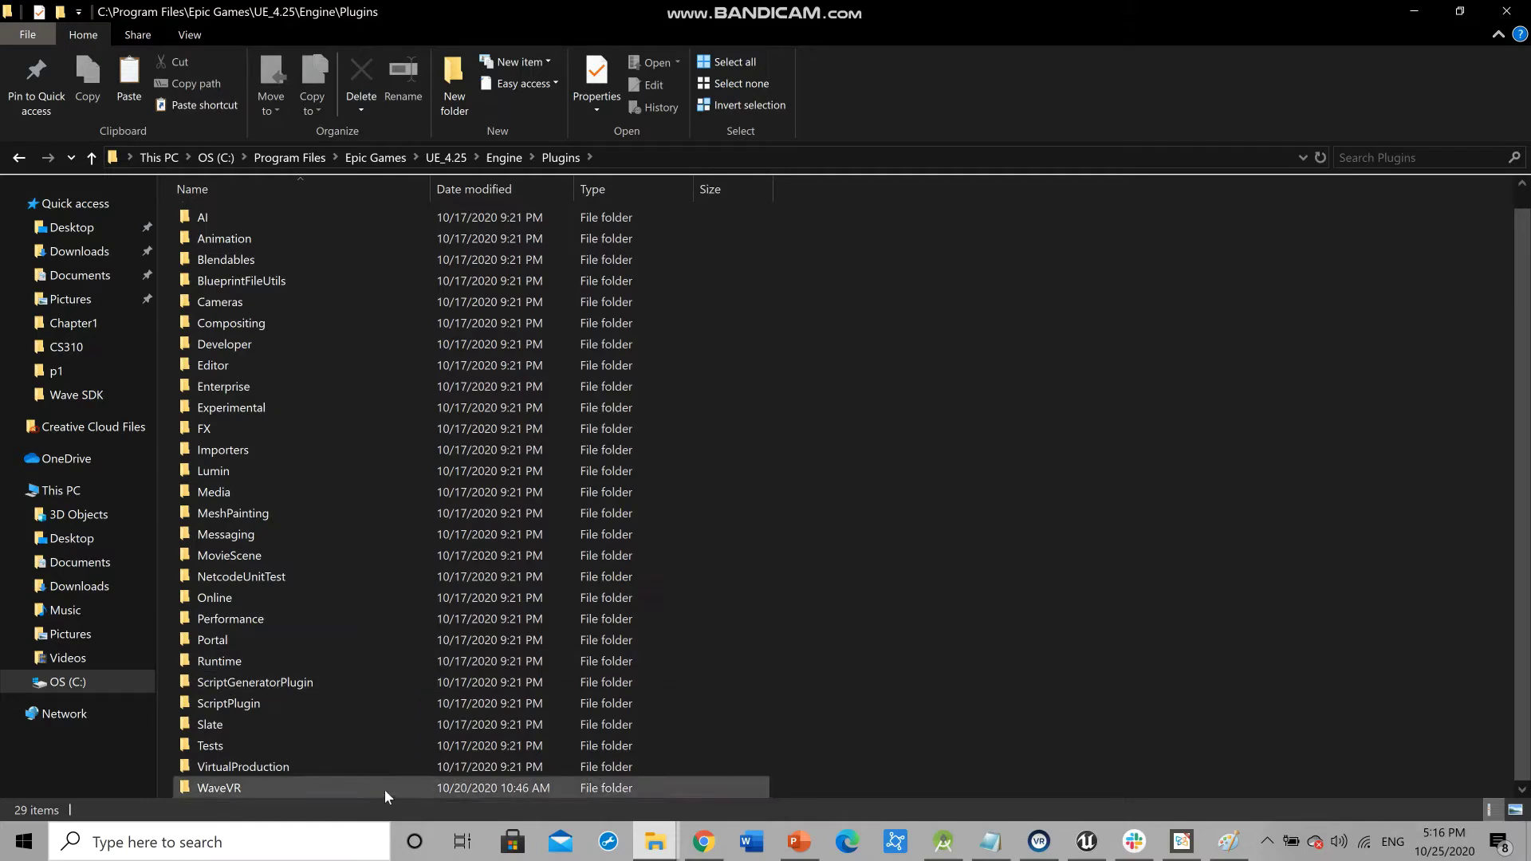
mouse_move(384, 790)
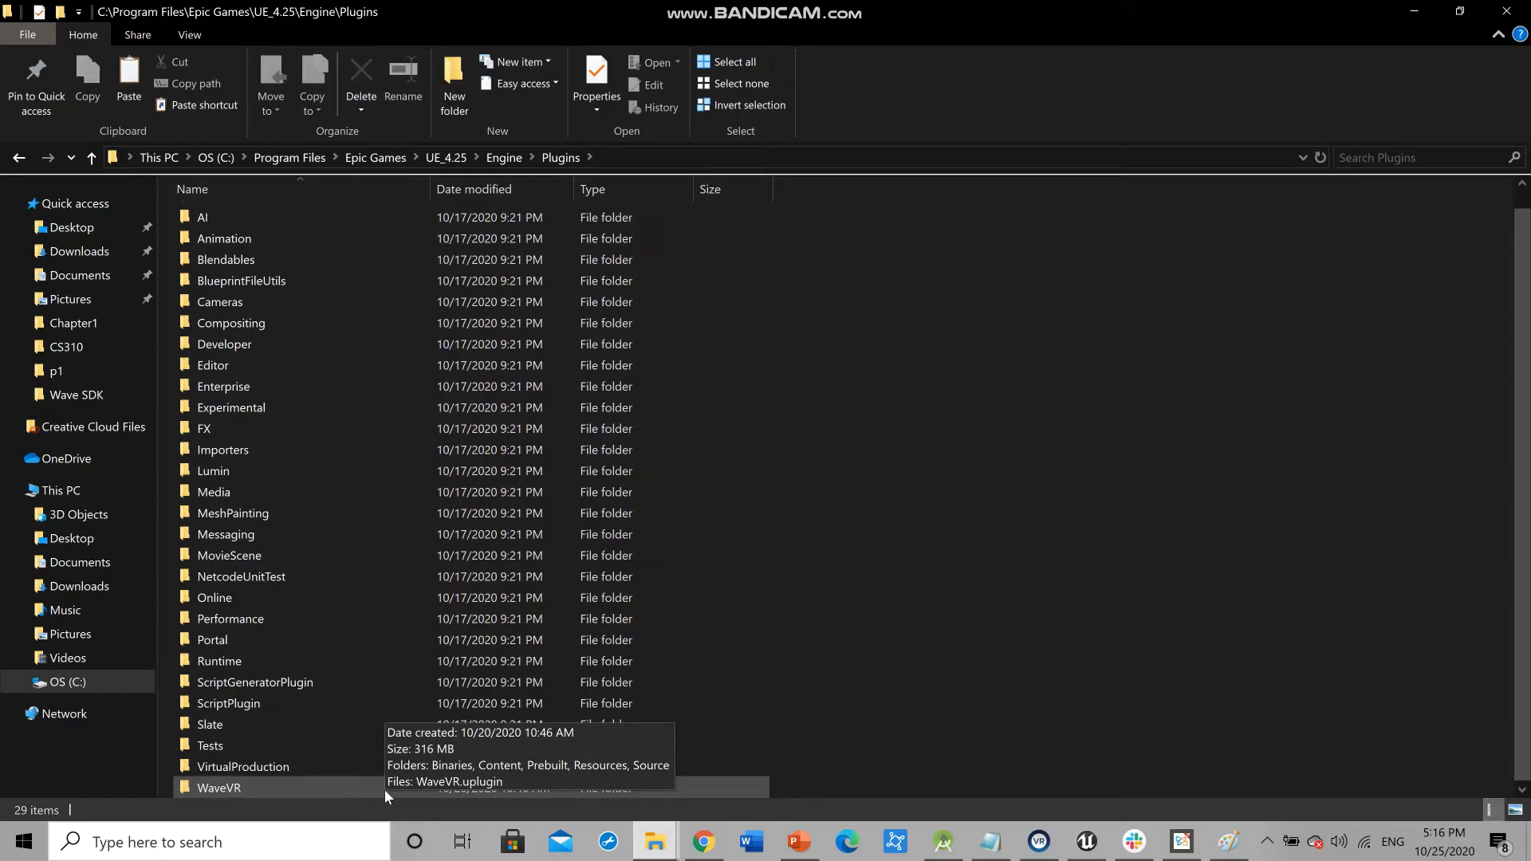
left_click(494, 162)
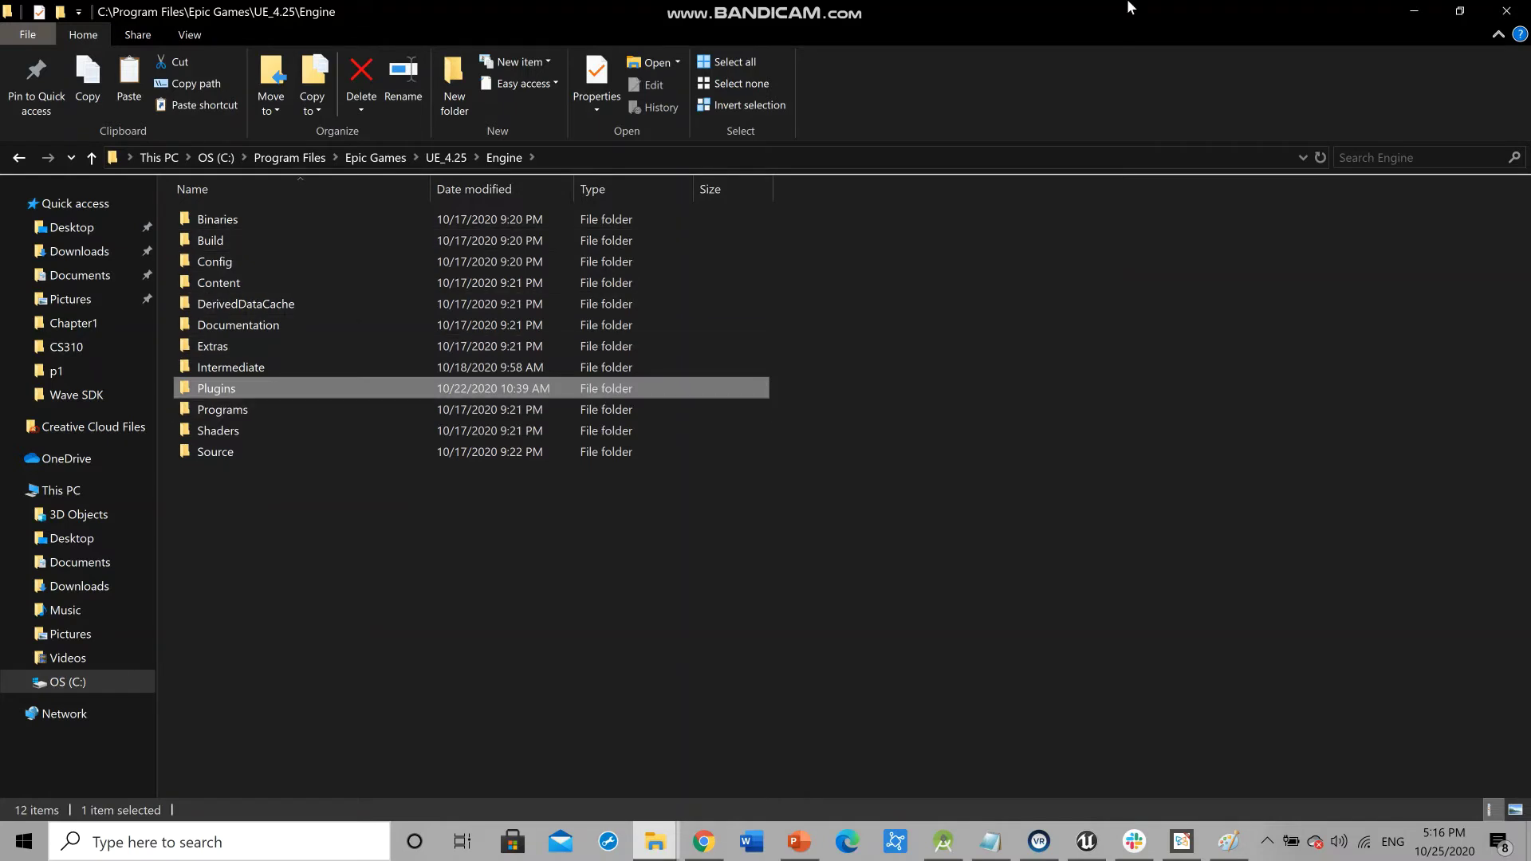
Search Windows for "unreal e" and launch the Unreal Engine app
left_click(345, 854)
type("un")
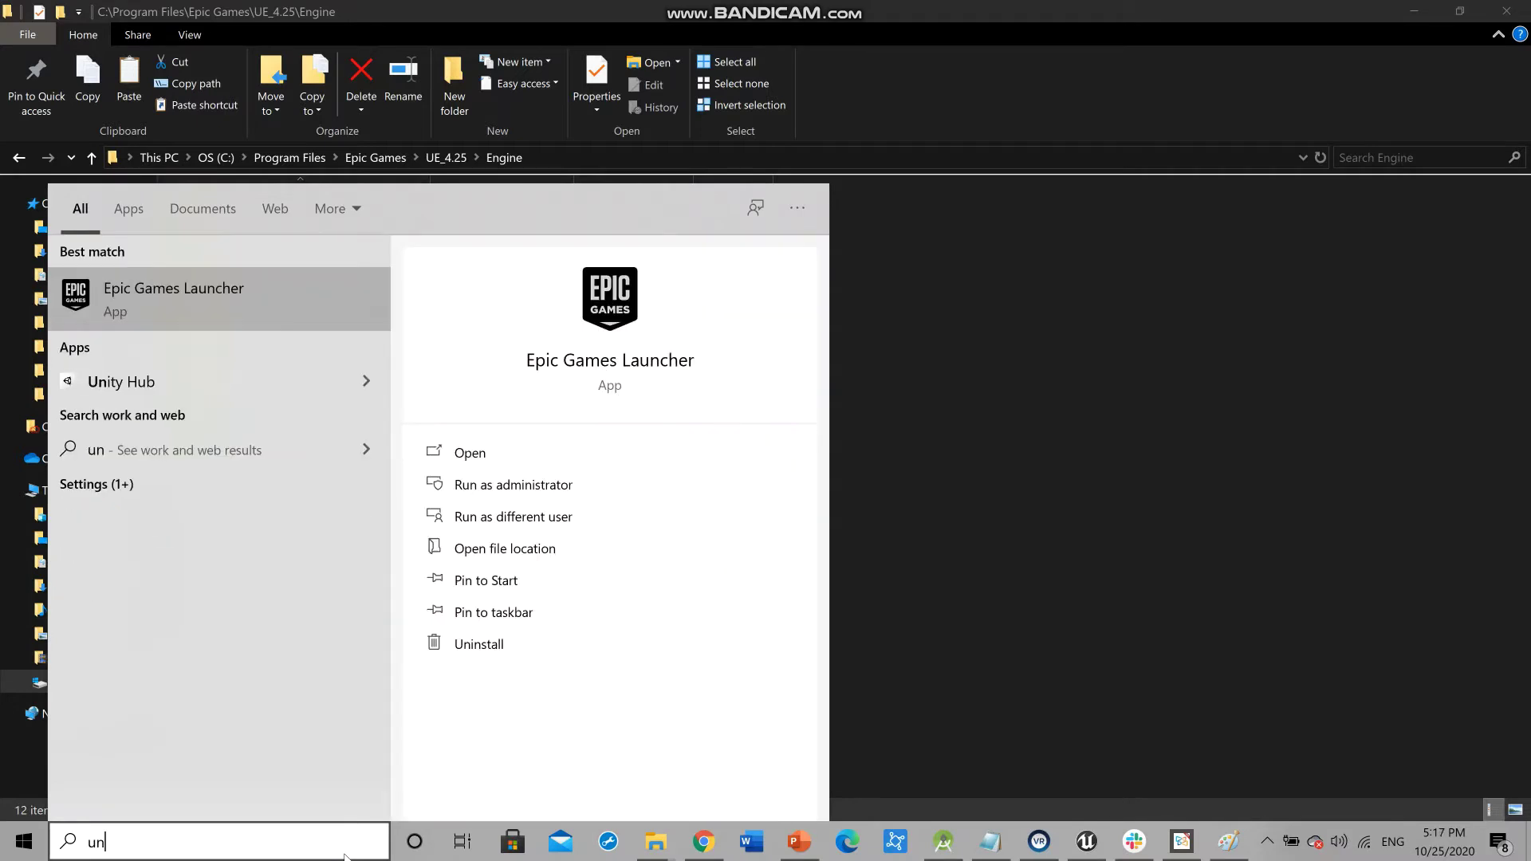
type("real")
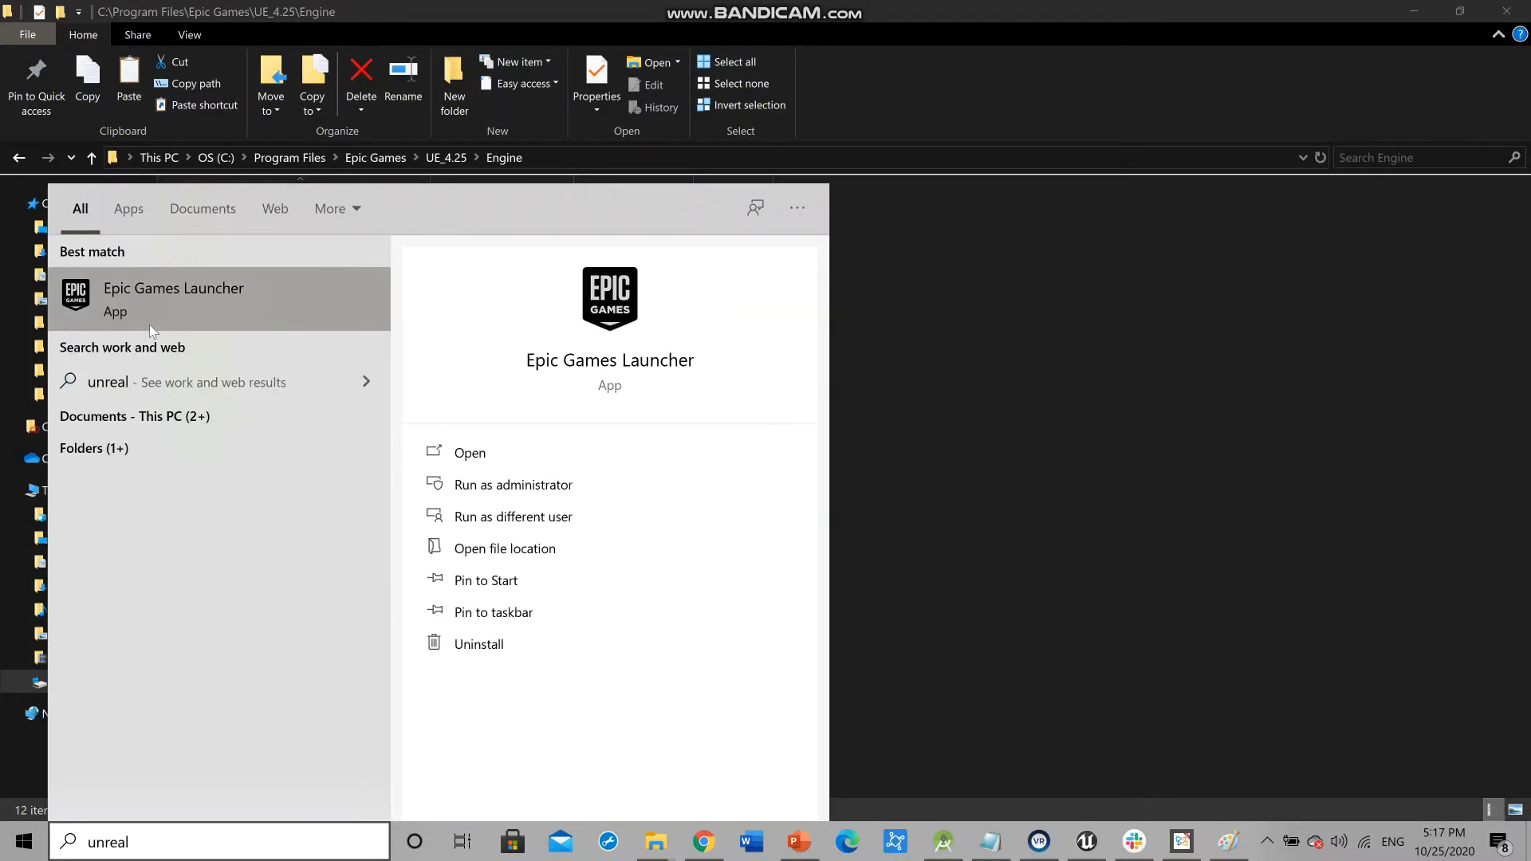
type(" e")
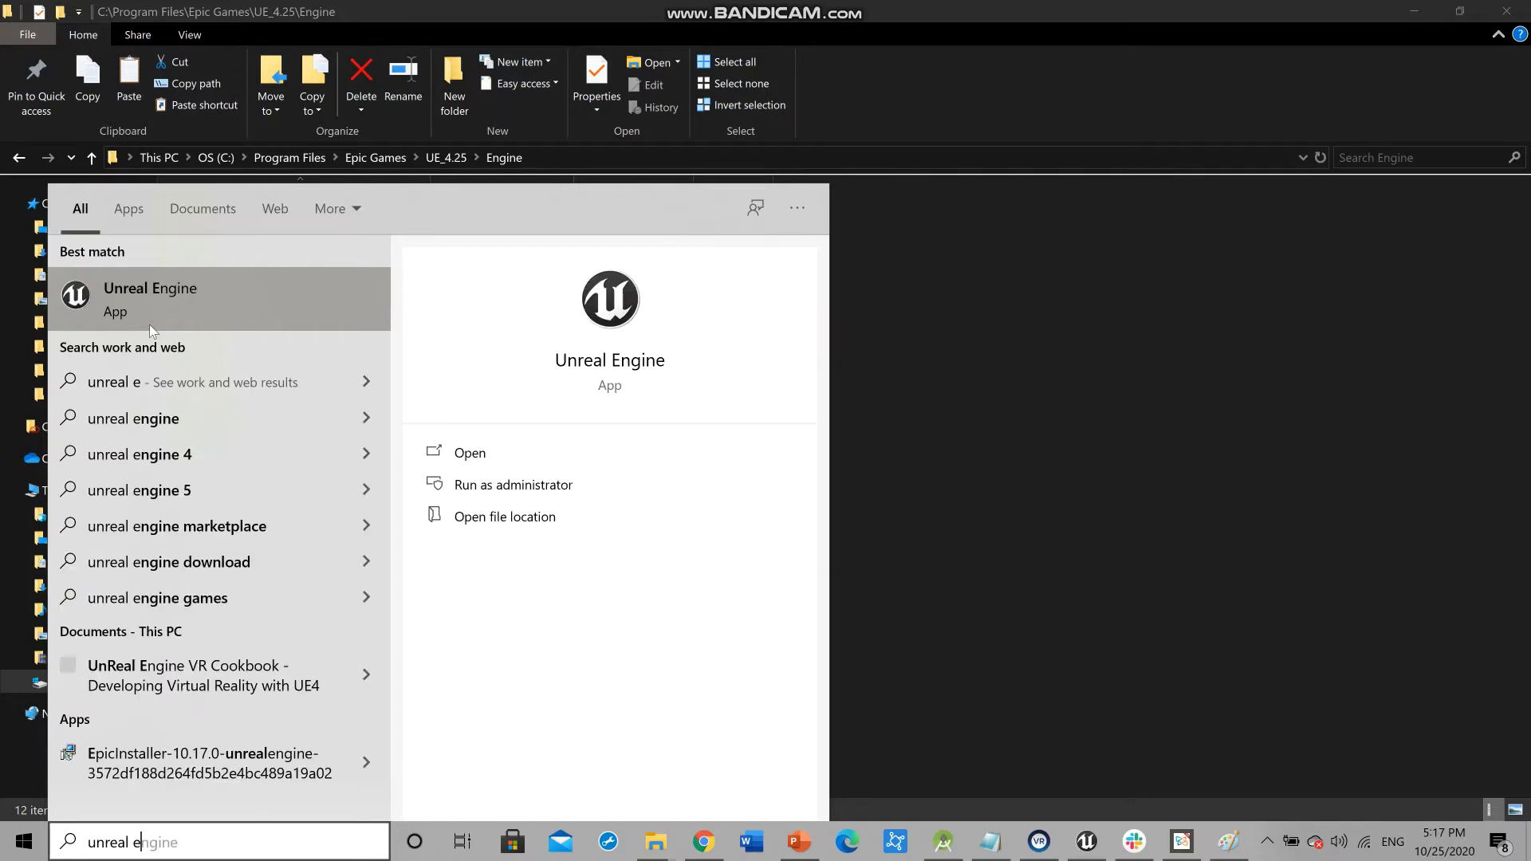
left_click(161, 300)
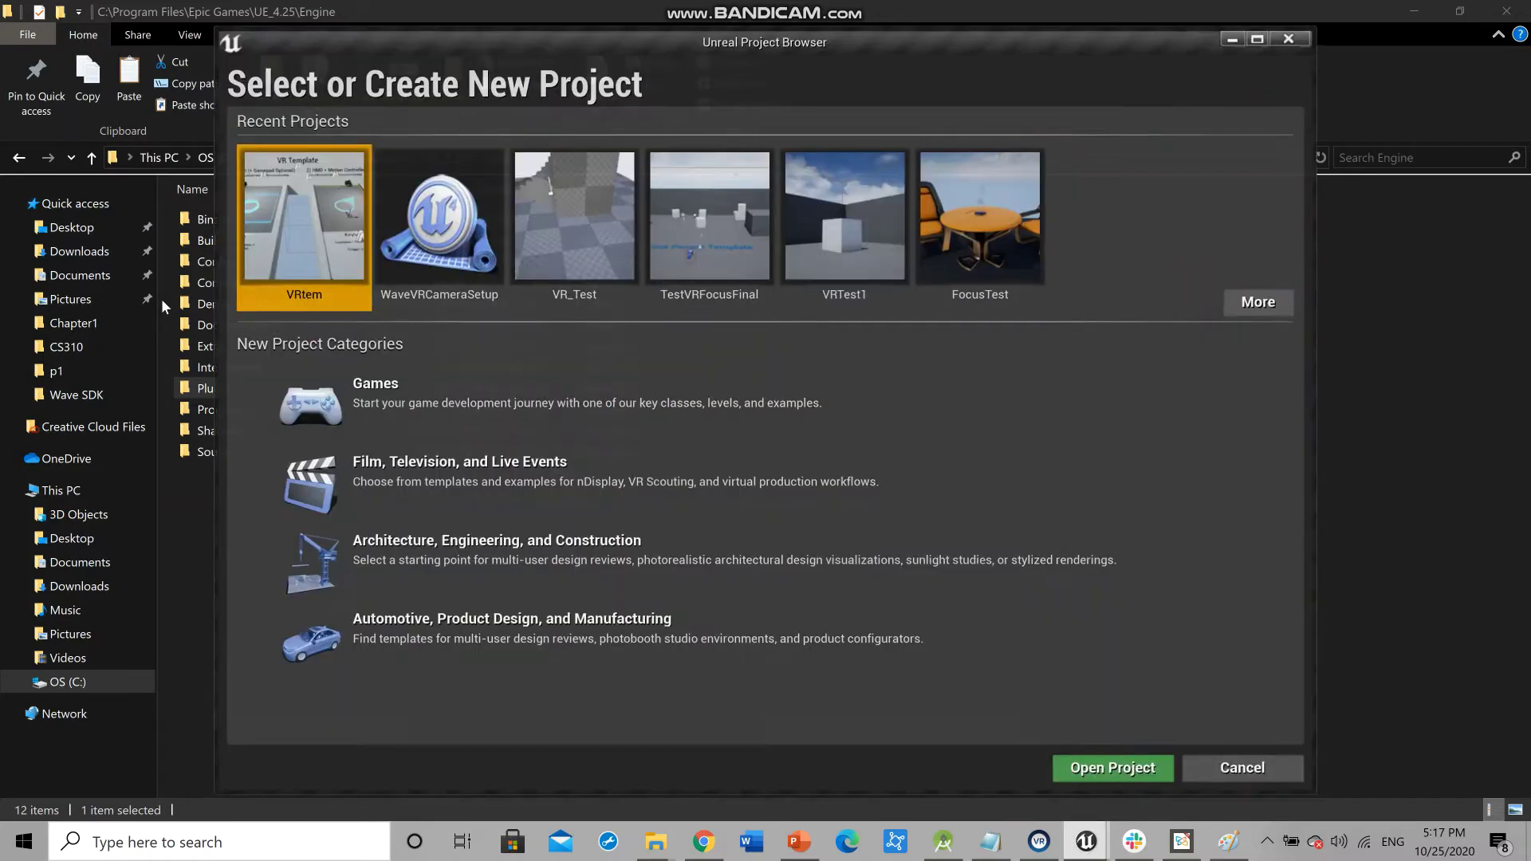
Start a new project in the Games category with the Blank template
left_click(443, 388)
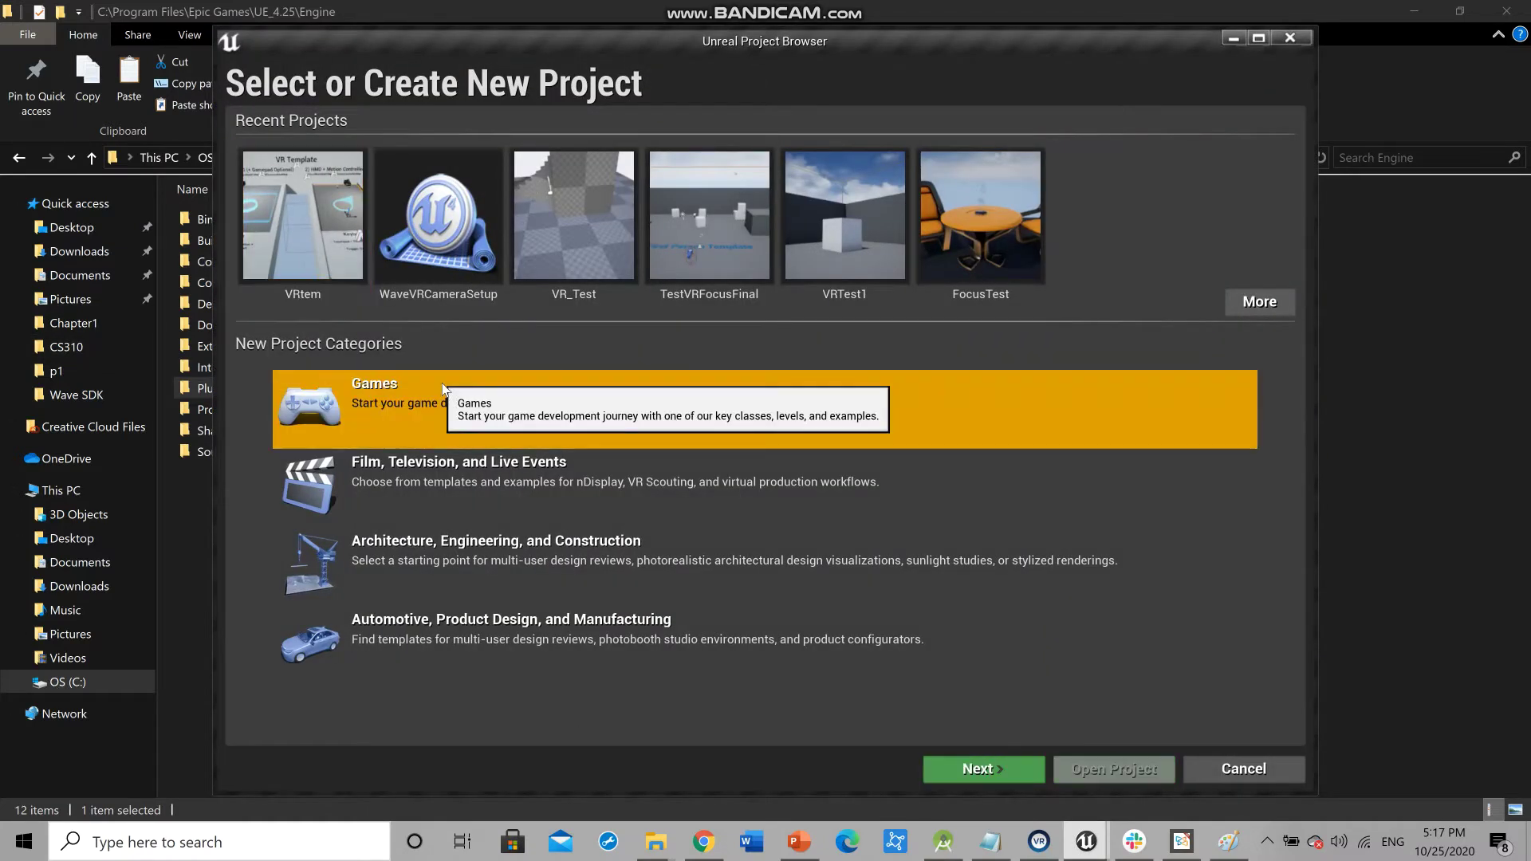
left_click(971, 778)
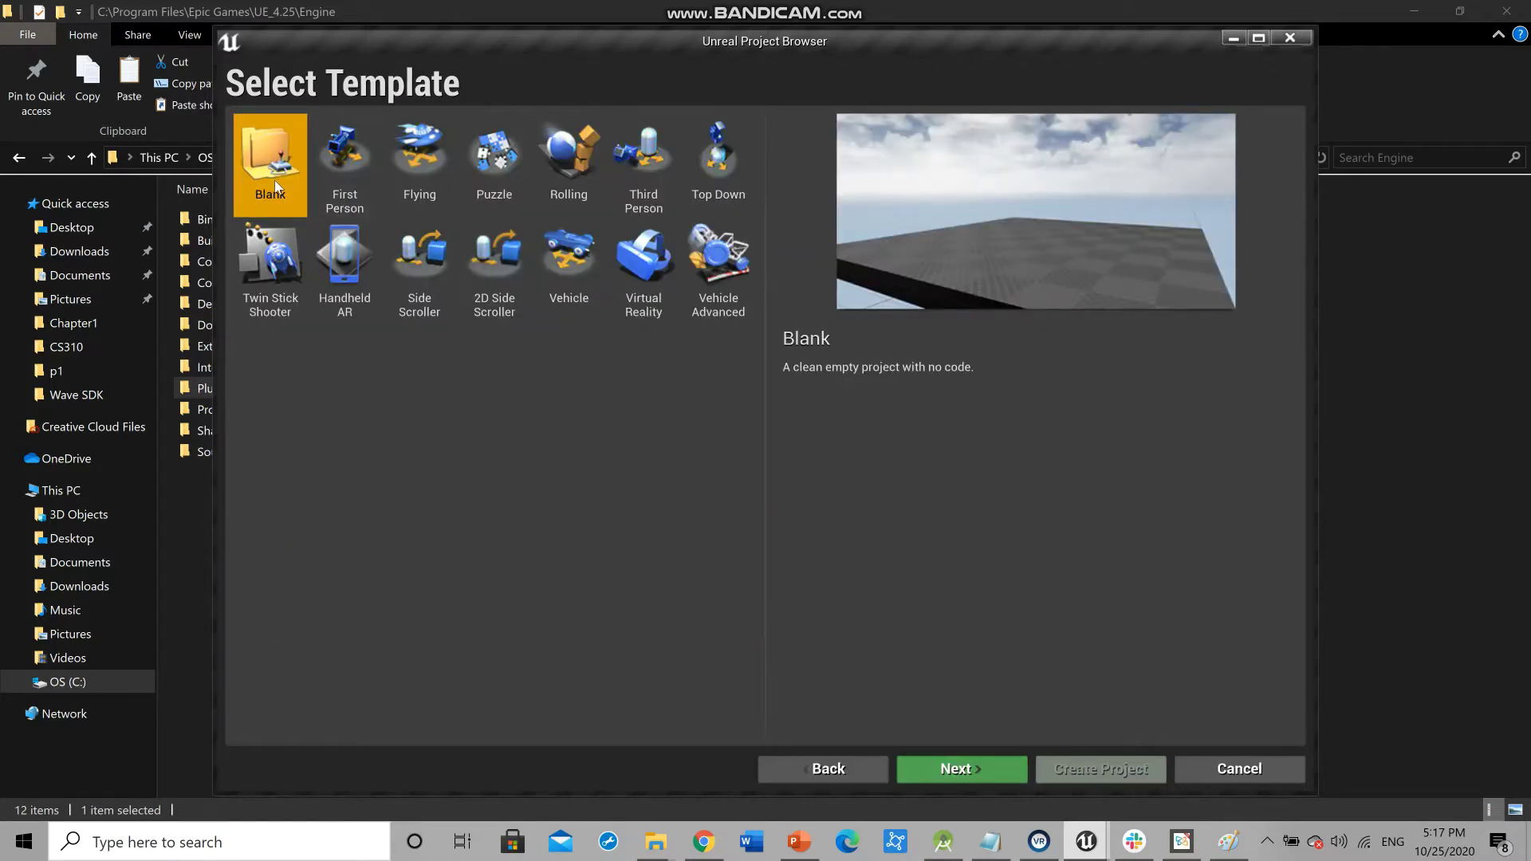
left_click(977, 770)
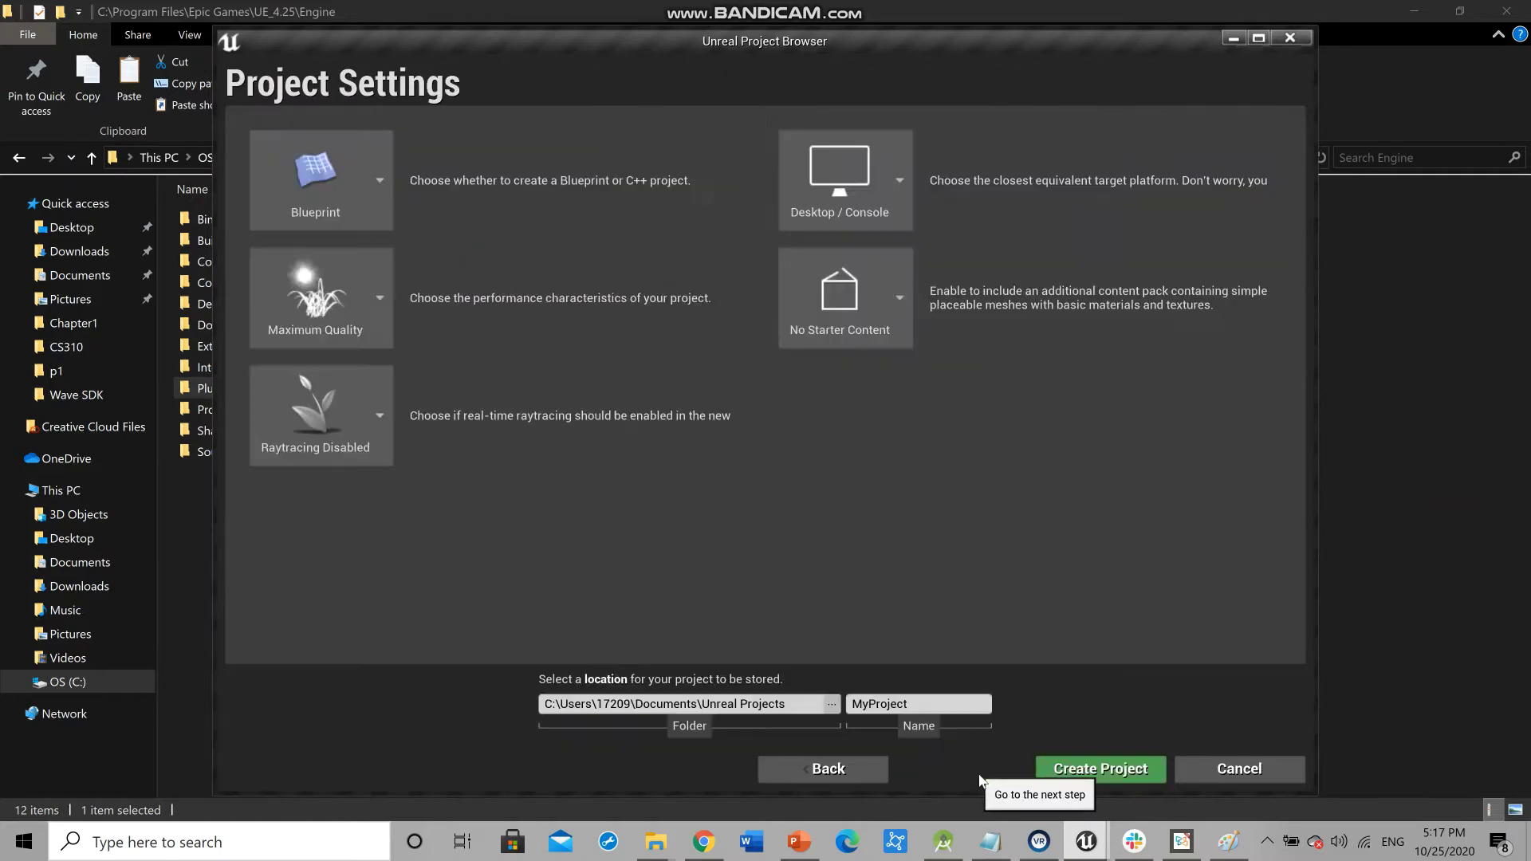
Name the project AddWaveVRPlugin and create it with the default project settings
left_click(917, 706)
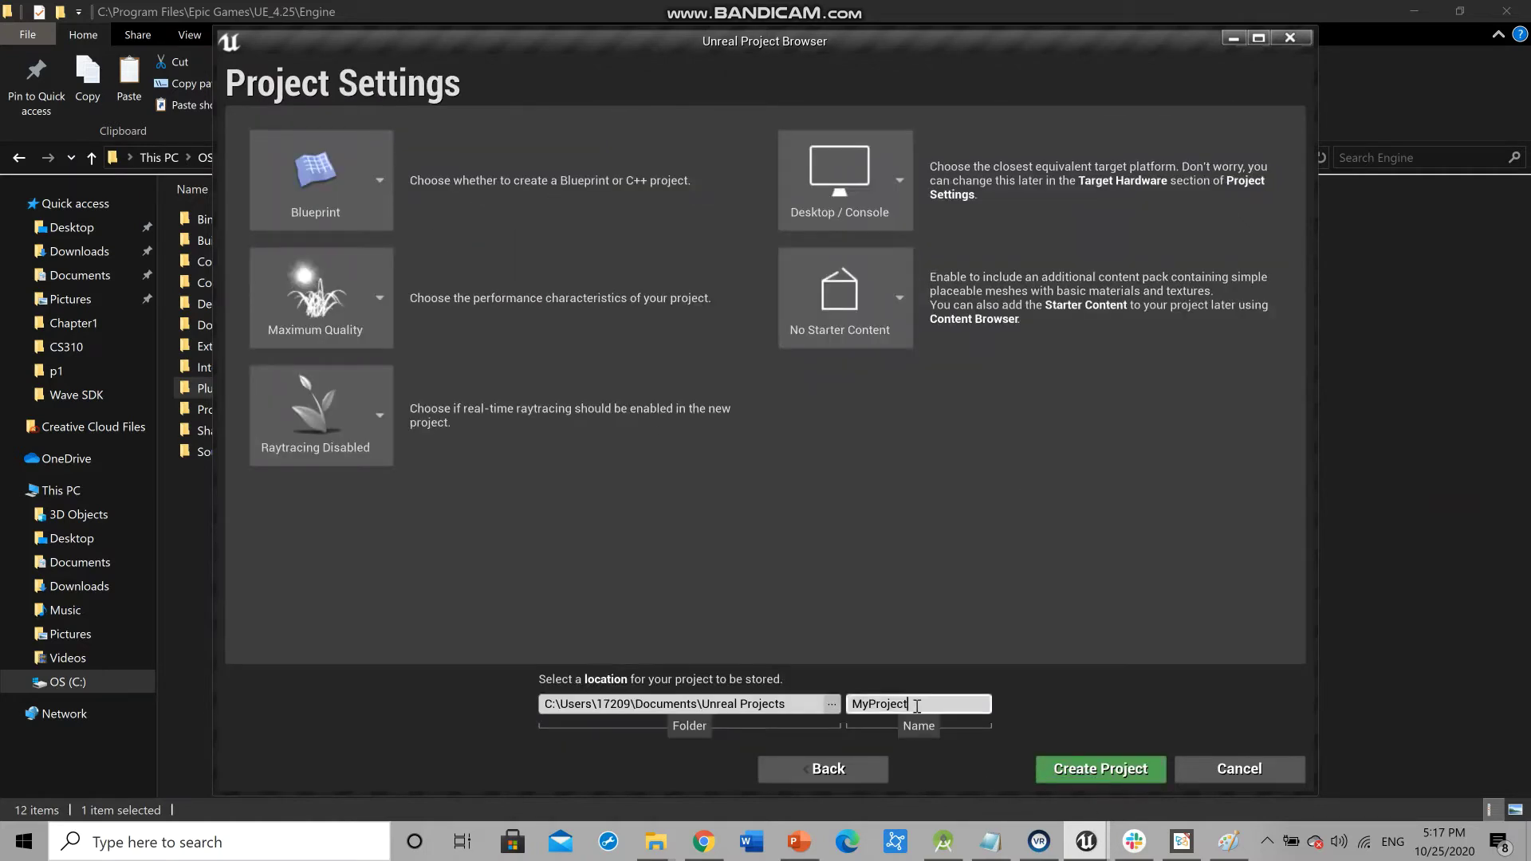
double_click(917, 706)
key("BackSpace")
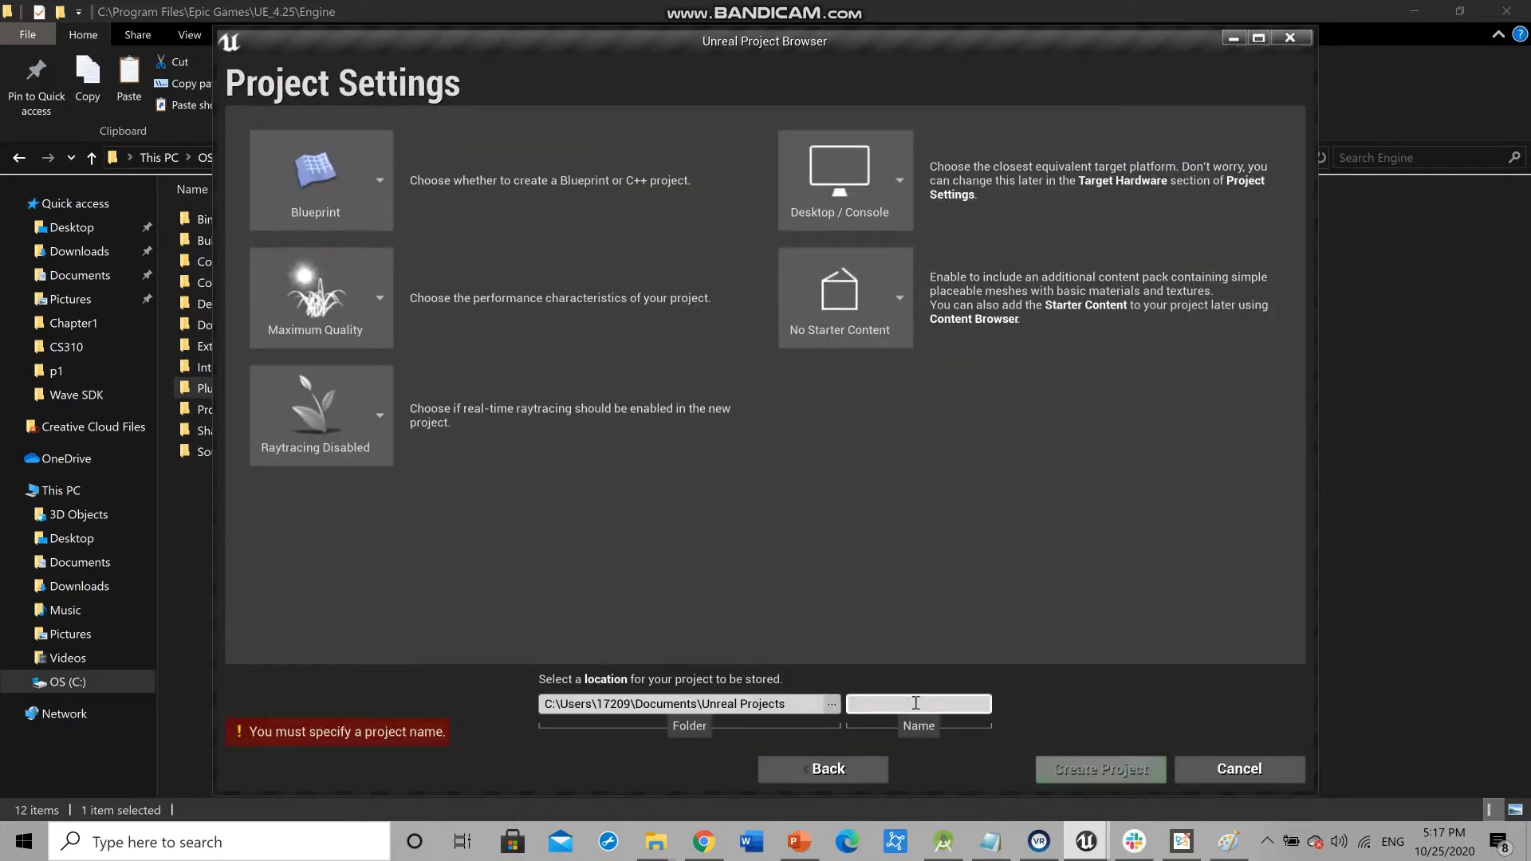
type("ADD")
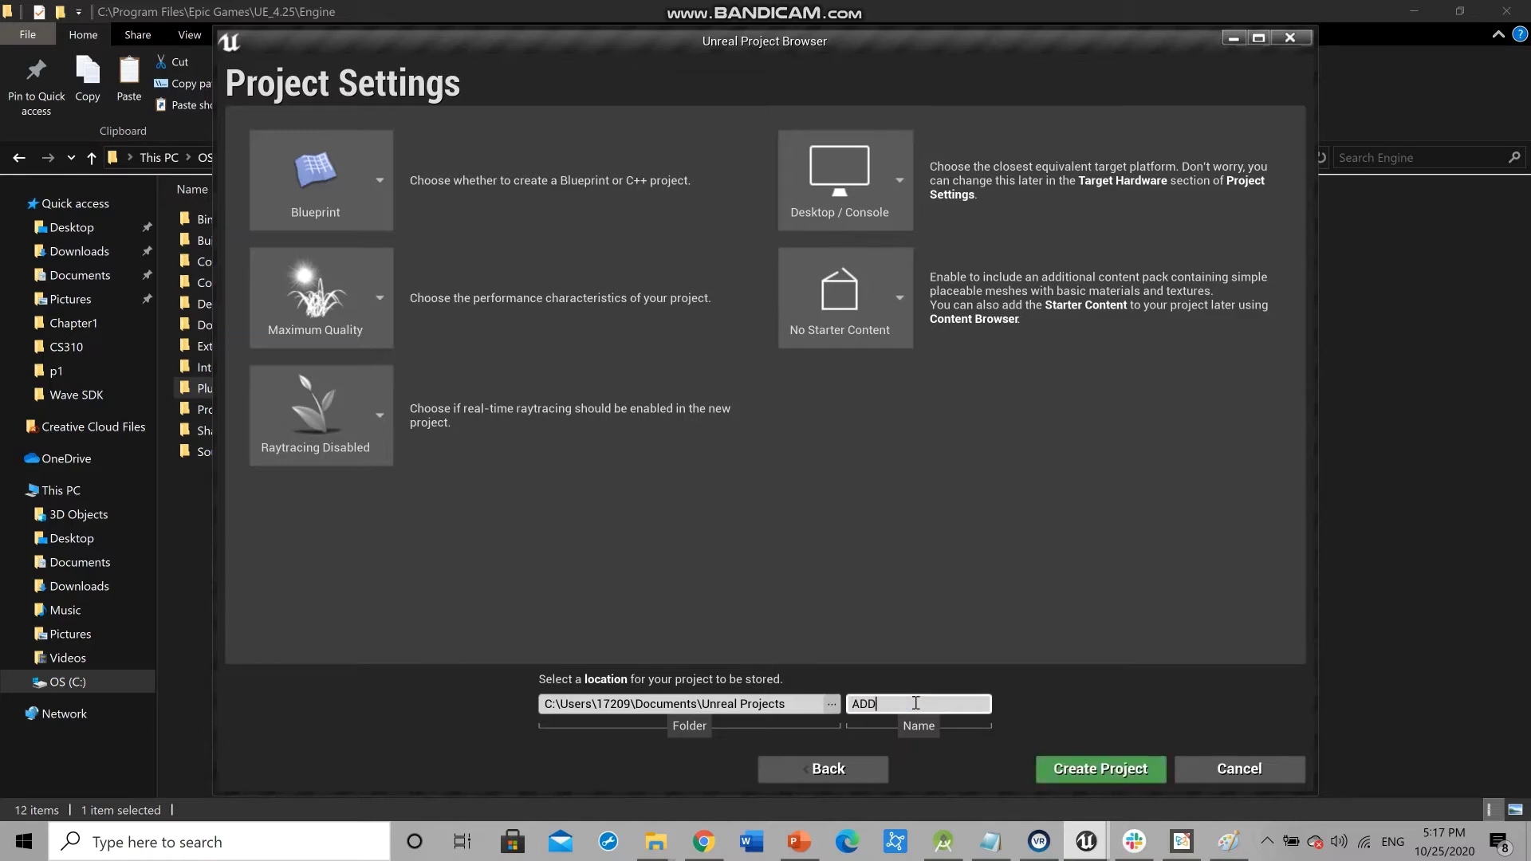
type("W")
key("BackSpace")
key("BackSpace")
key("BackSpace")
type("ddWaveVEPlugin")
left_click(1123, 774)
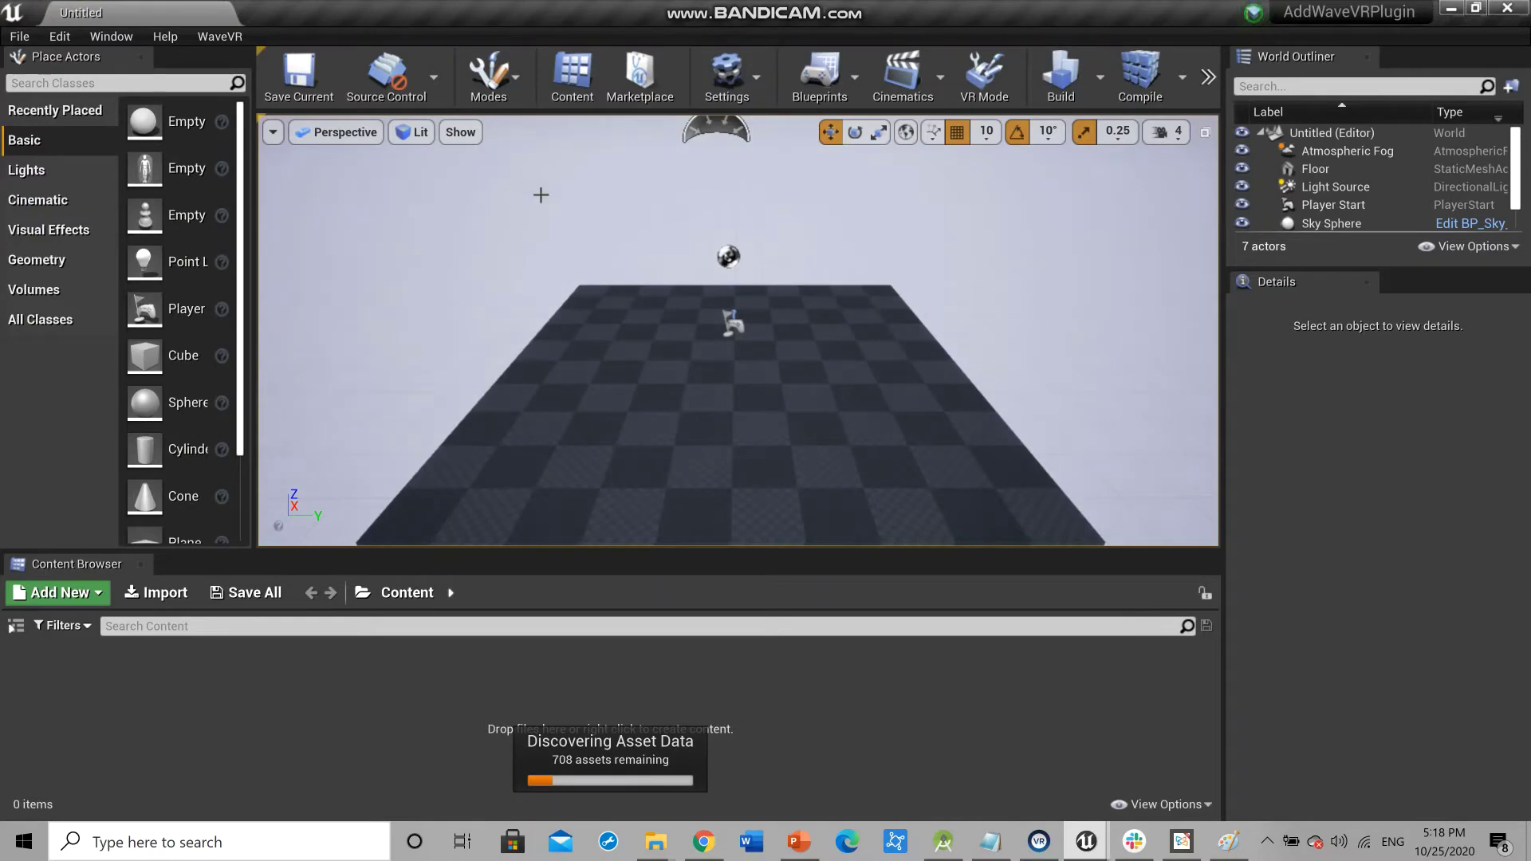
Check the WaveVR Plugin's version and enabled status by searching the project's plugins for "wave", and close the plugin list
left_click(51, 40)
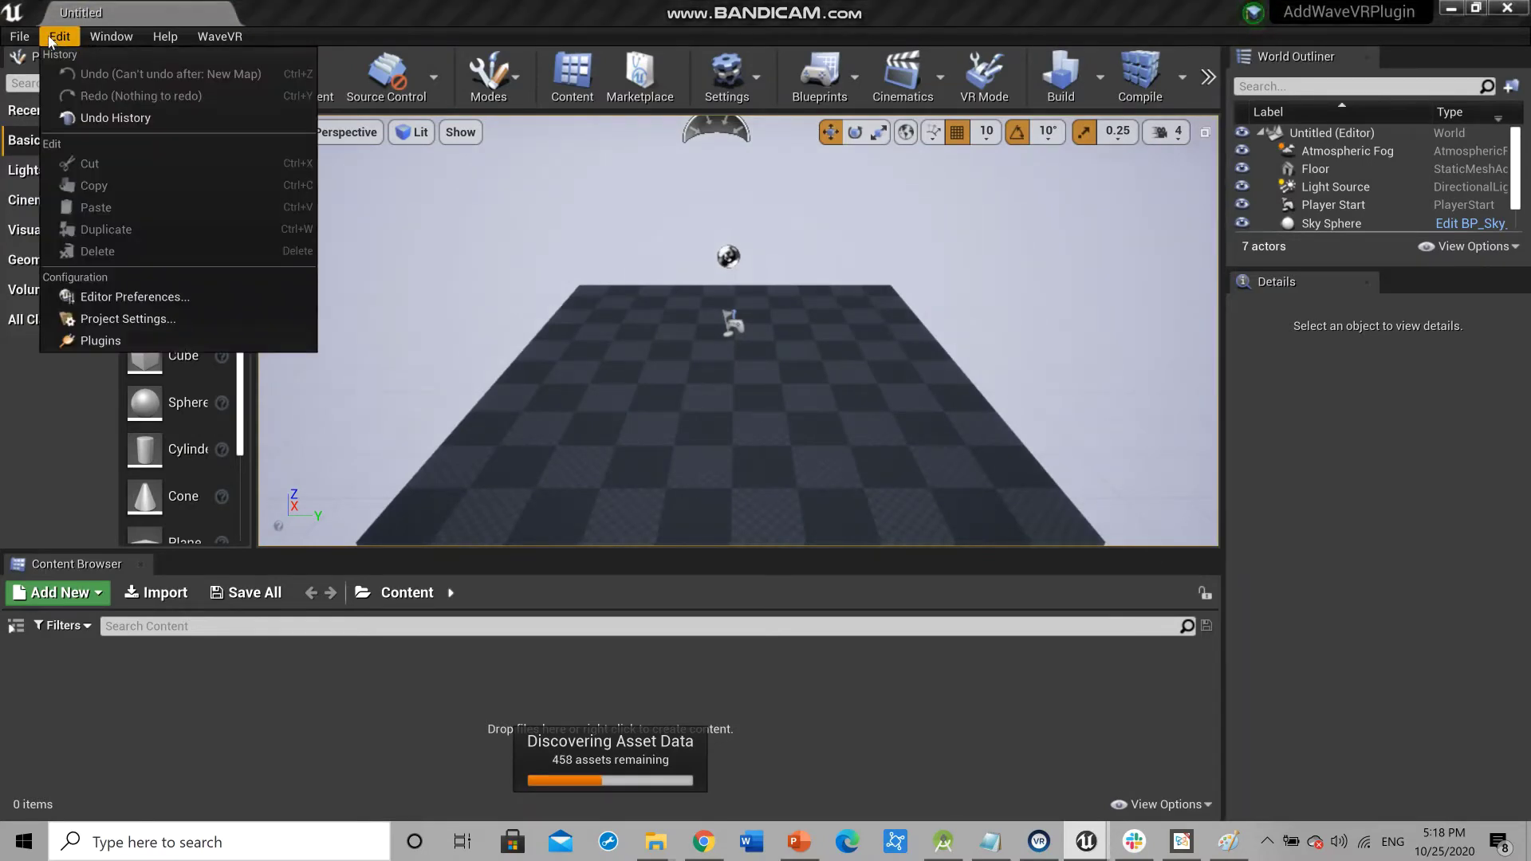
left_click(116, 342)
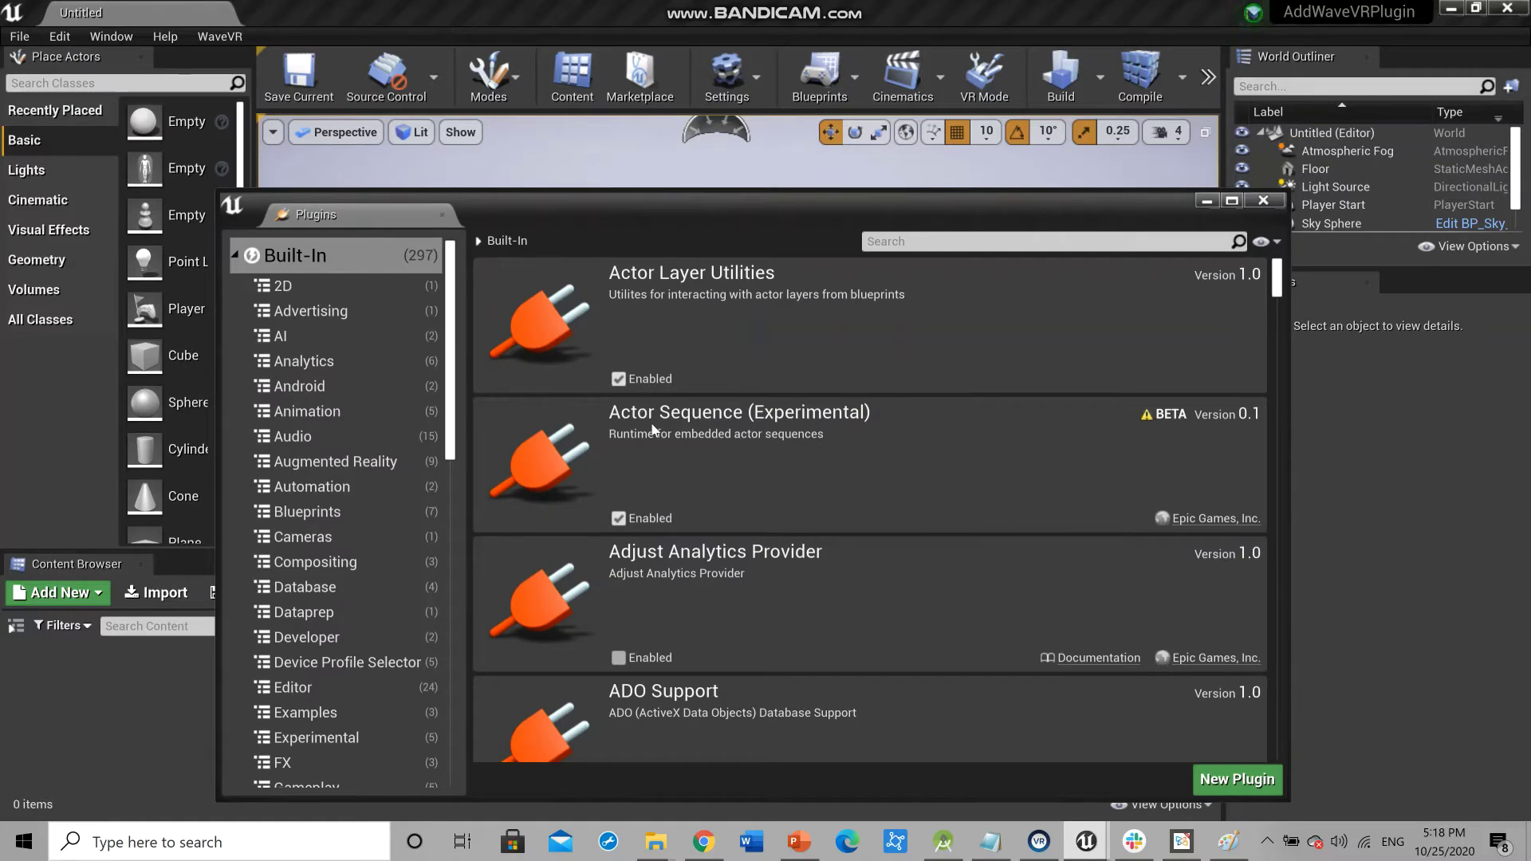
scroll(662, 432, "down", 5)
scroll(692, 500, "down", 12)
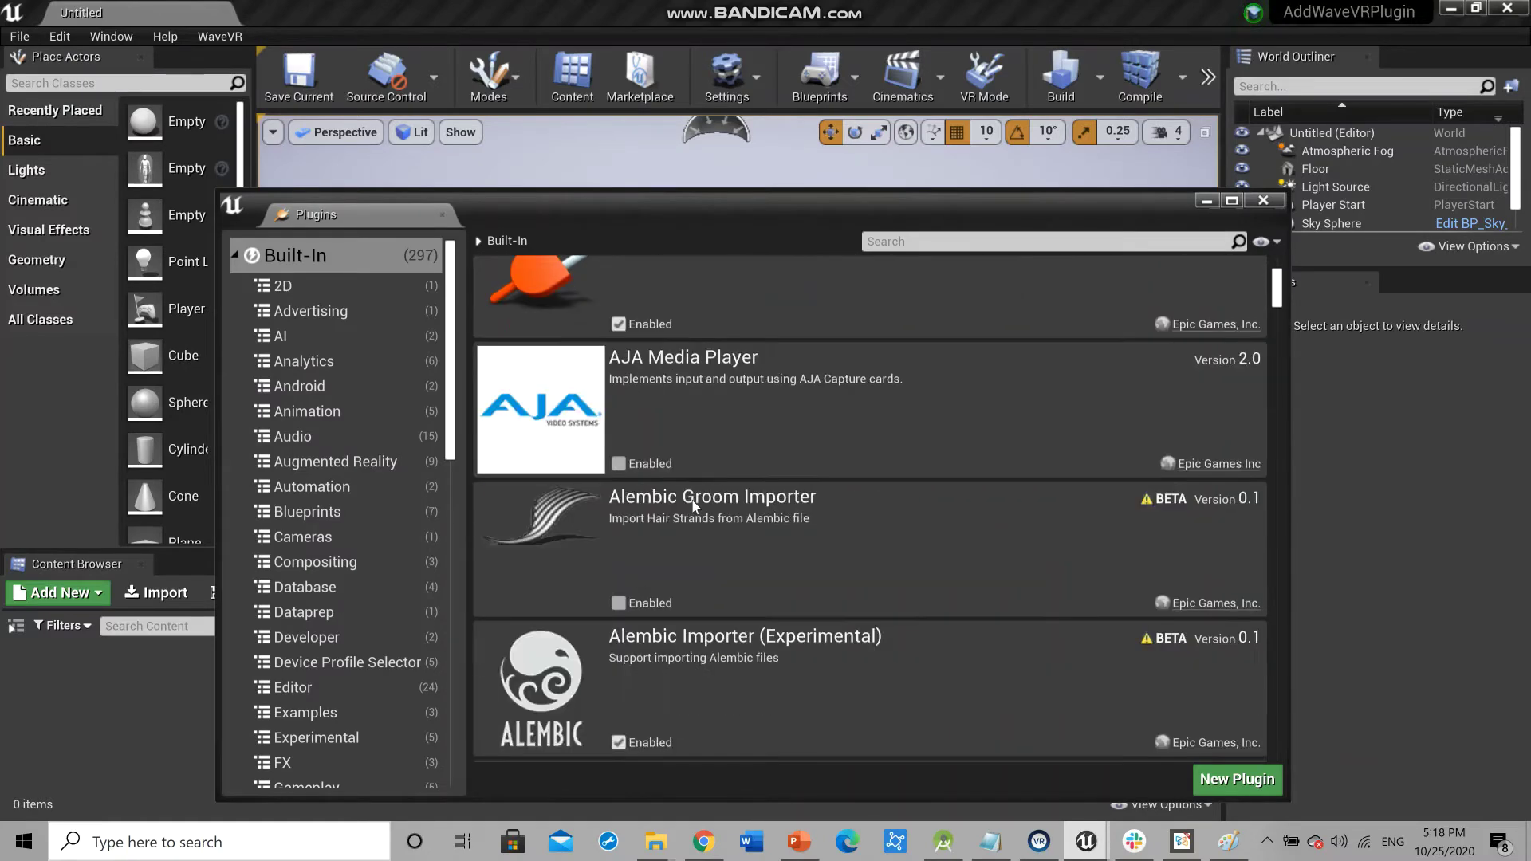
left_click(1074, 239)
type("wave")
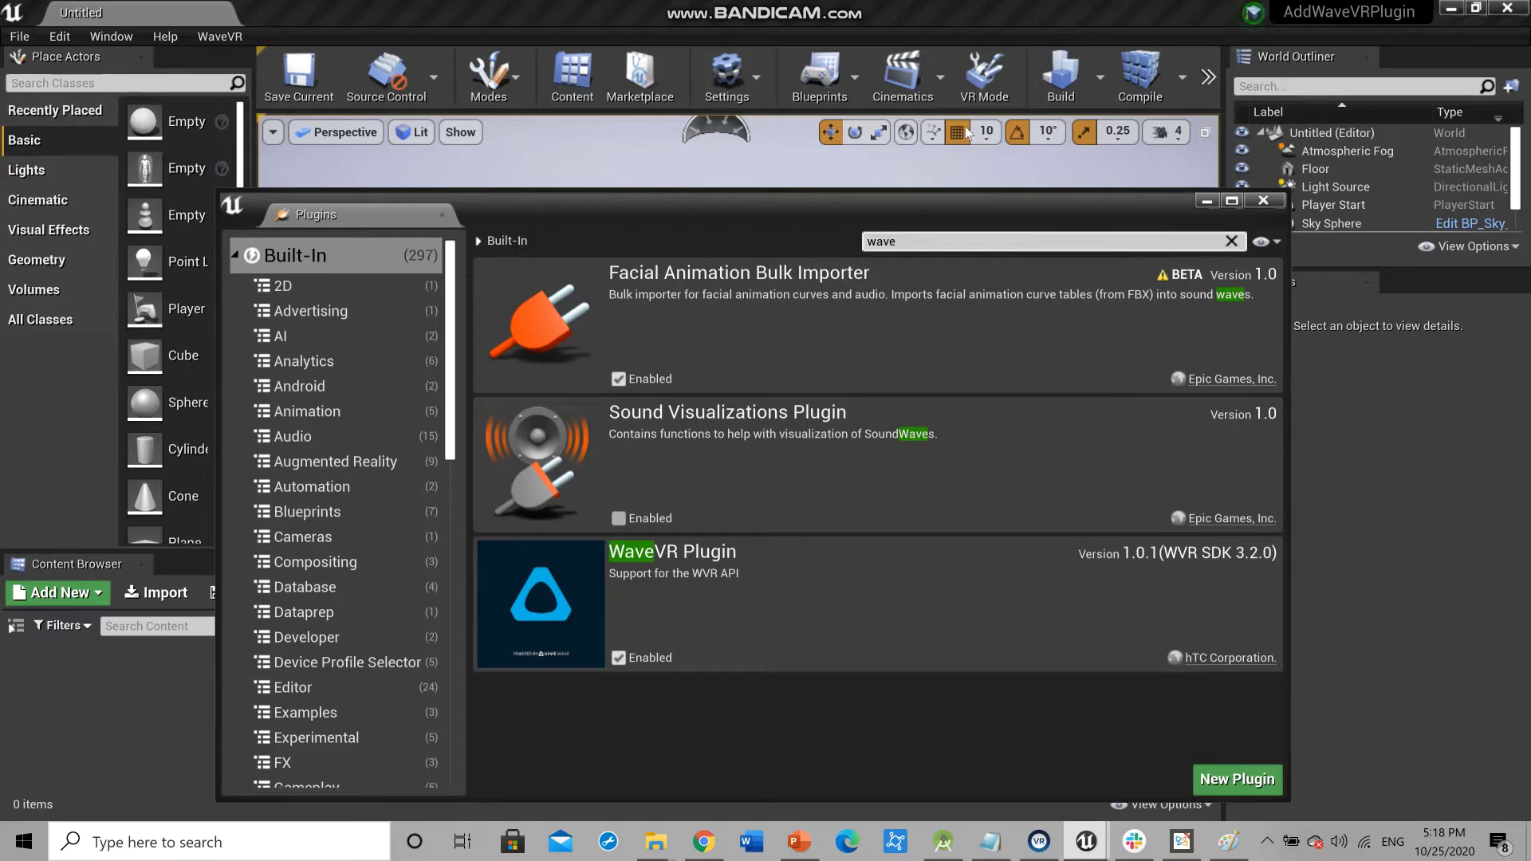
left_click(1263, 202)
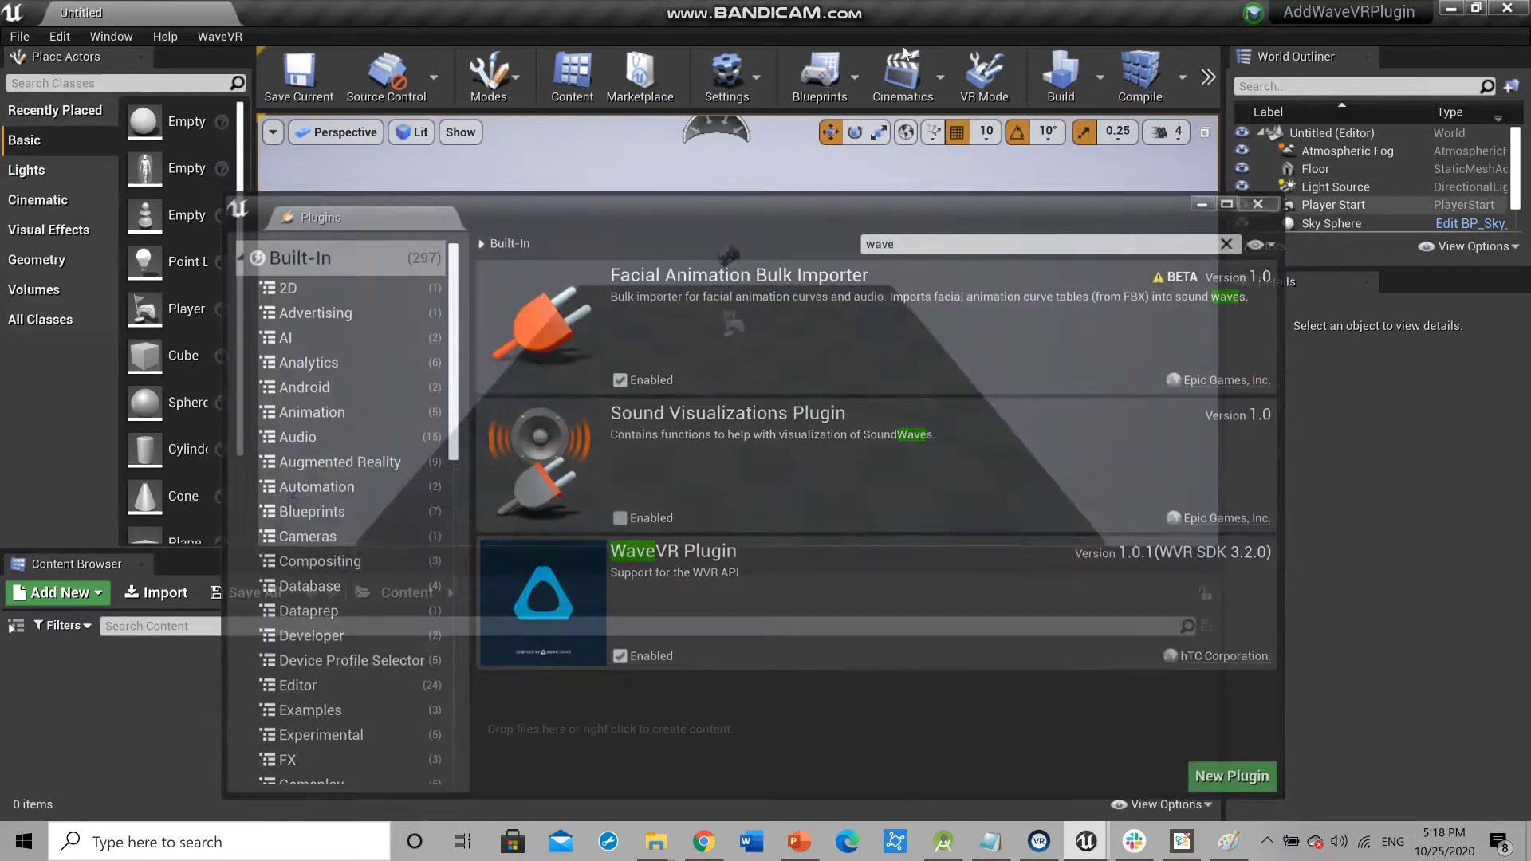
In Chrome, review the "Setting Up Android SDK and NDK for Unreal" documentation page and select its full web address
mouse_move(892, 17)
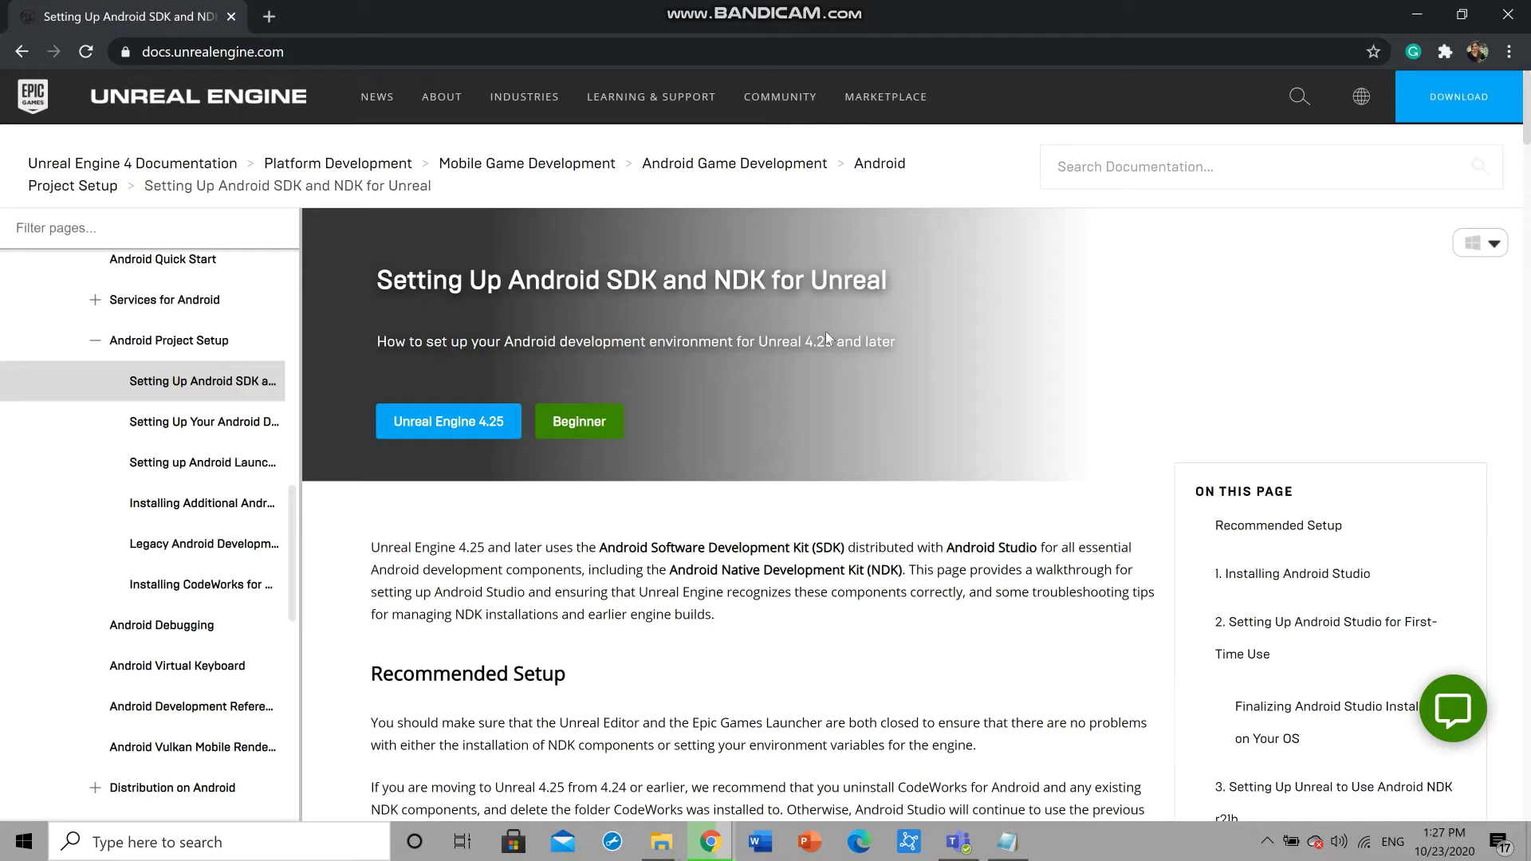
scroll(640, 590, "down", 12)
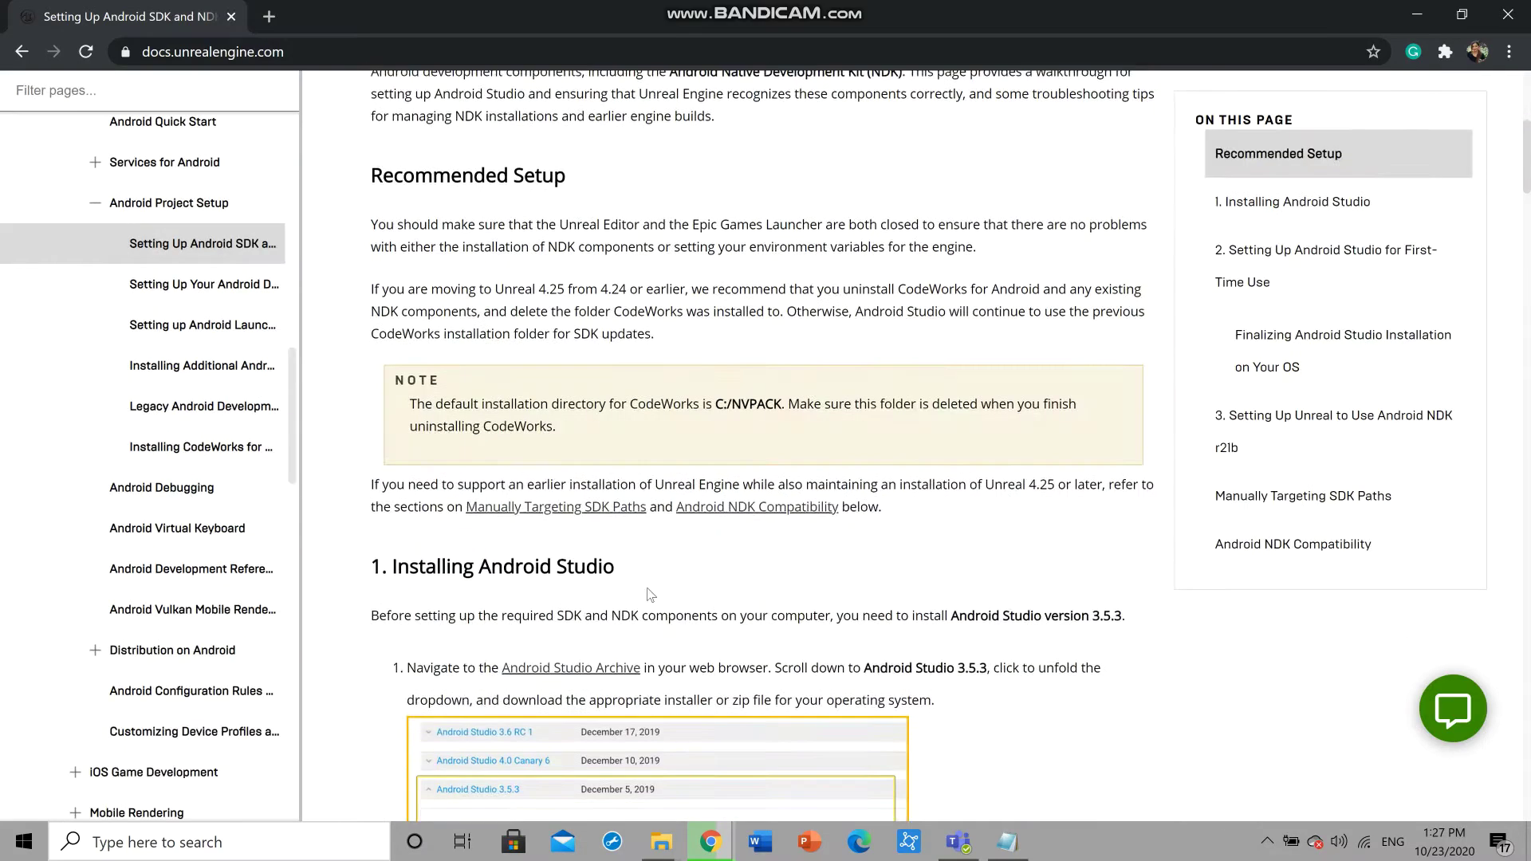
scroll(639, 590, "down", 3)
scroll(639, 591, "up", 15)
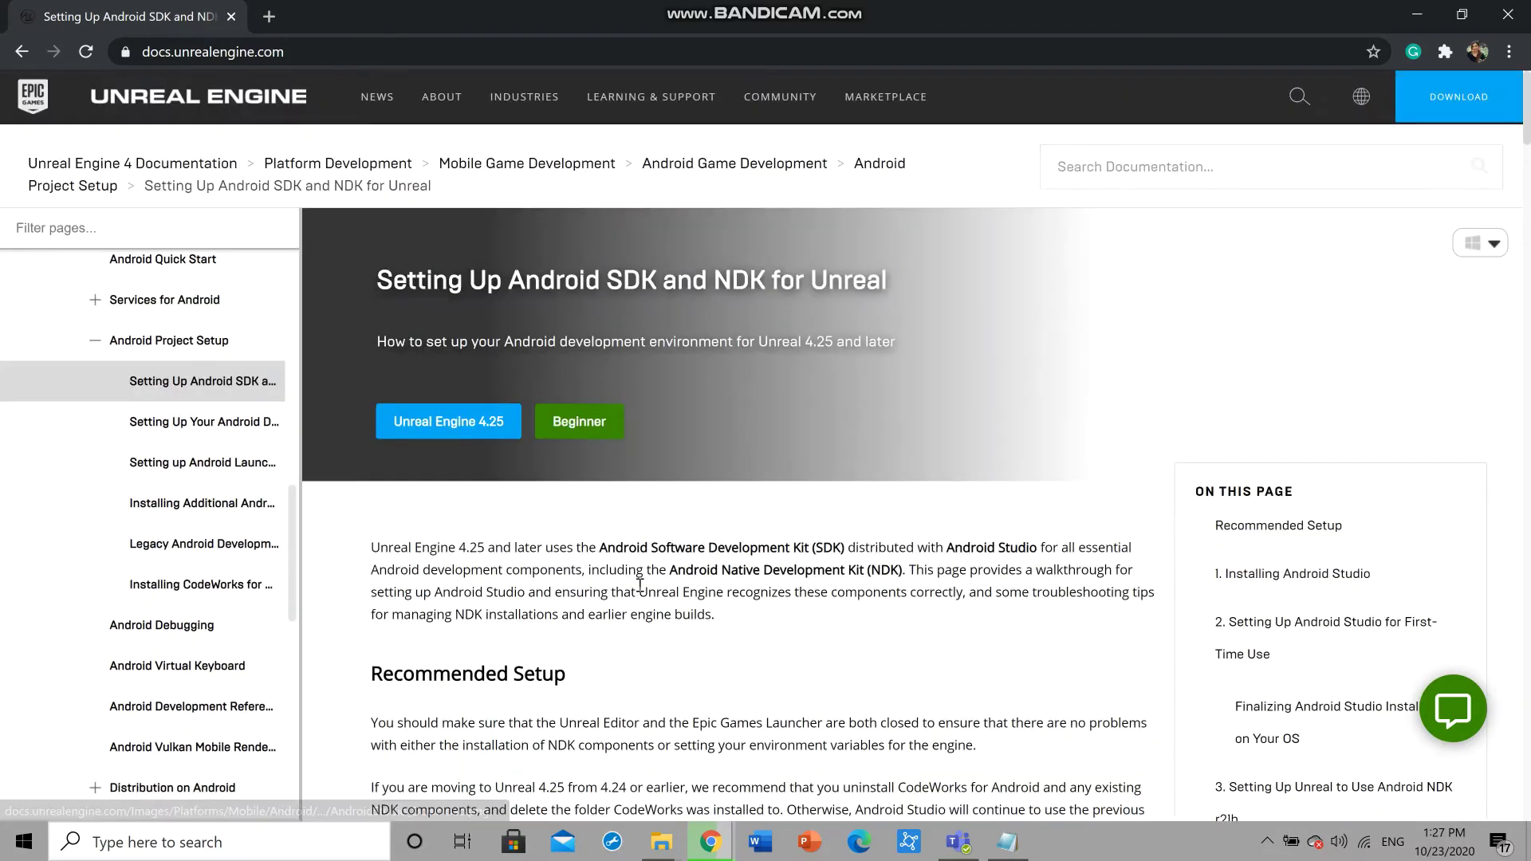
left_click(467, 49)
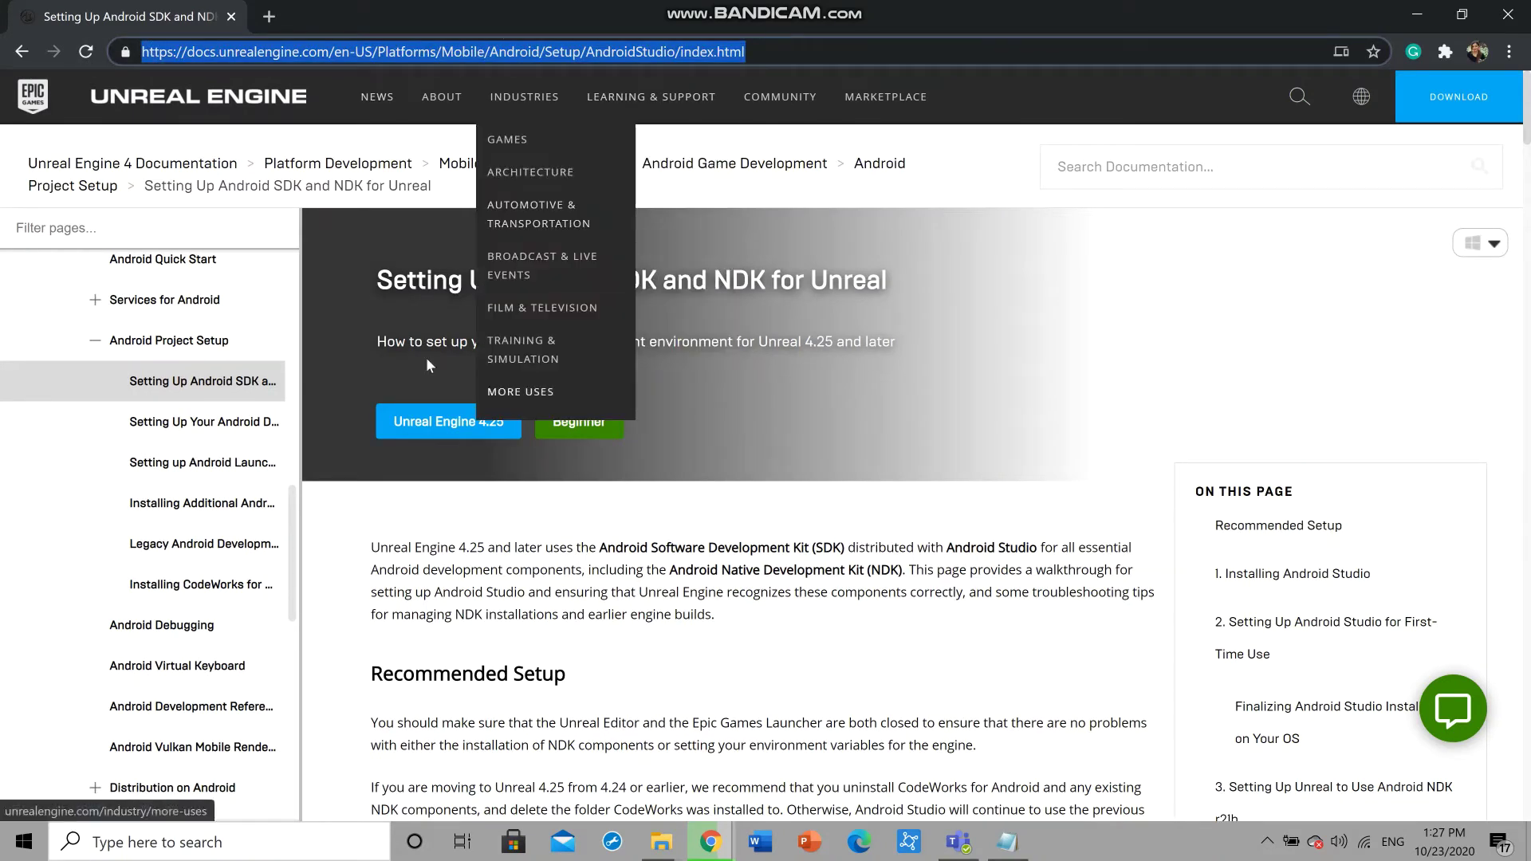
Review the documentation page's Unreal version requirement, the Recommended Setup section and the Android Studio installation instructions
left_click(399, 372)
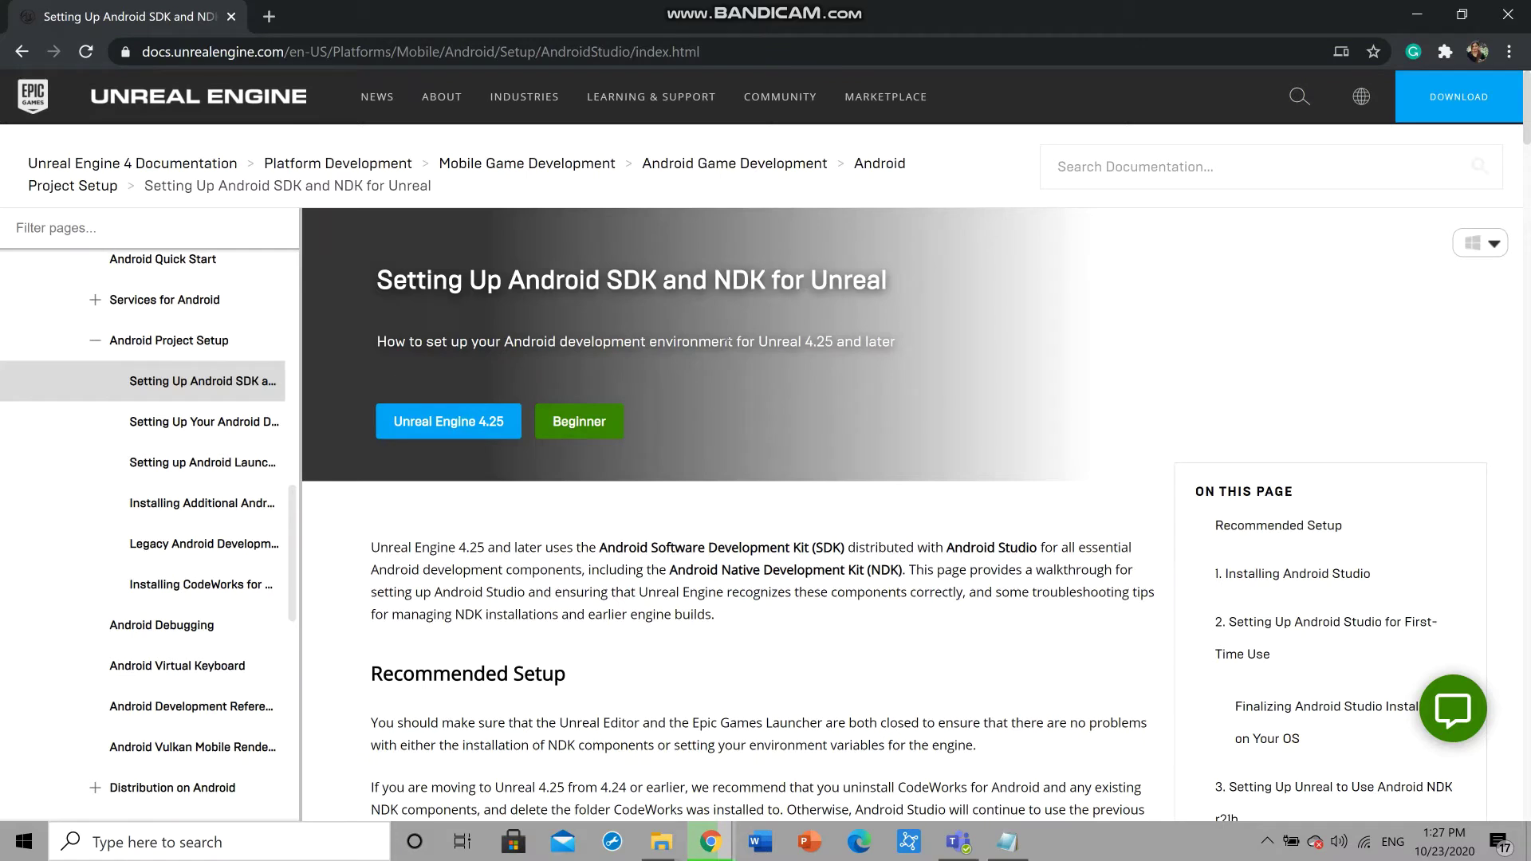
left_click_drag(760, 342, 834, 343)
left_click_drag(888, 343, 889, 343)
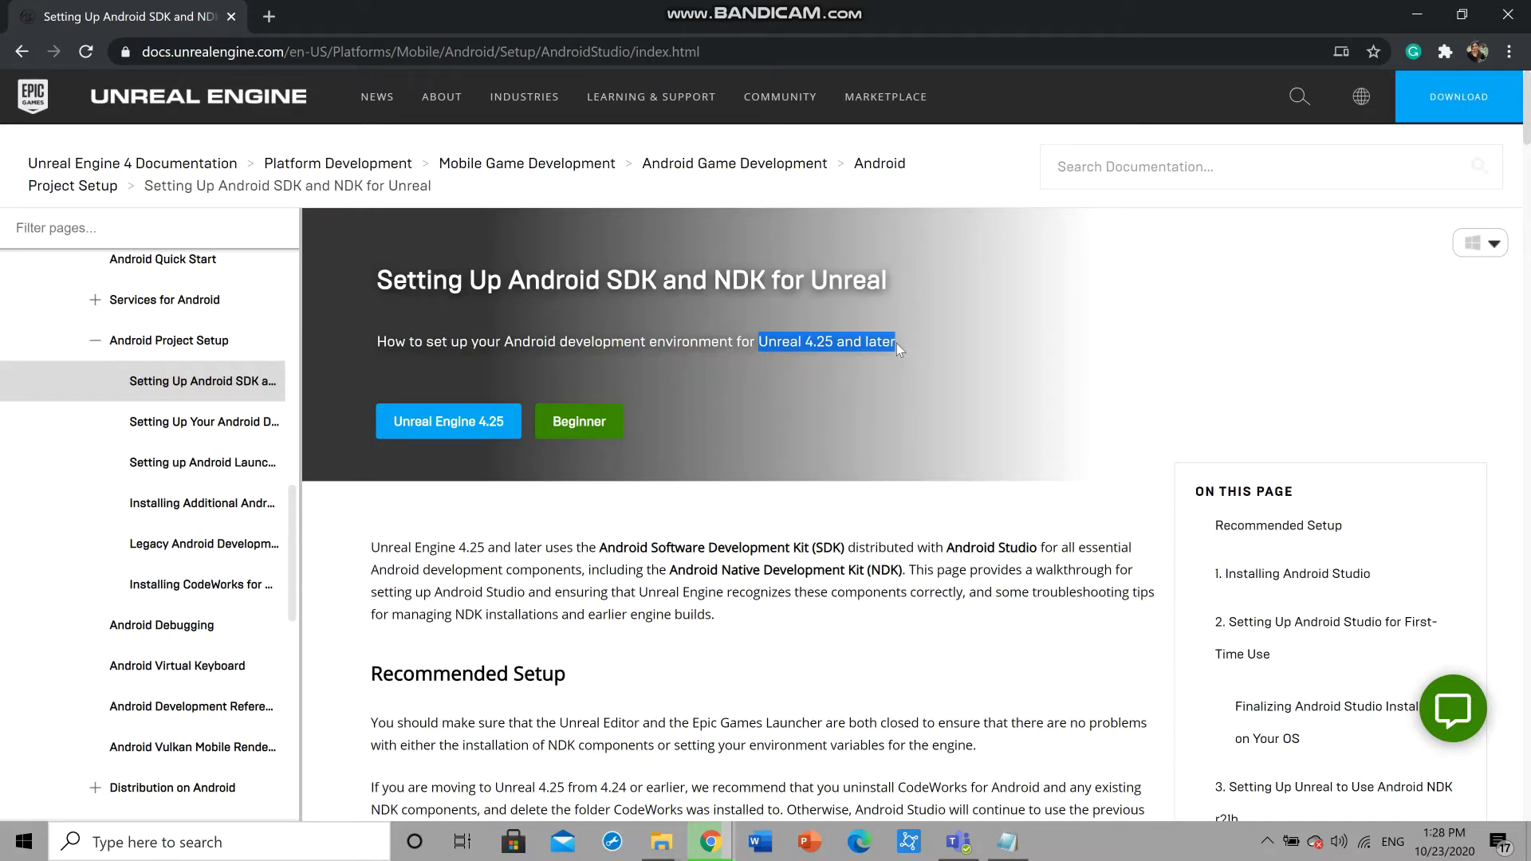
scroll(771, 593, "down", 5)
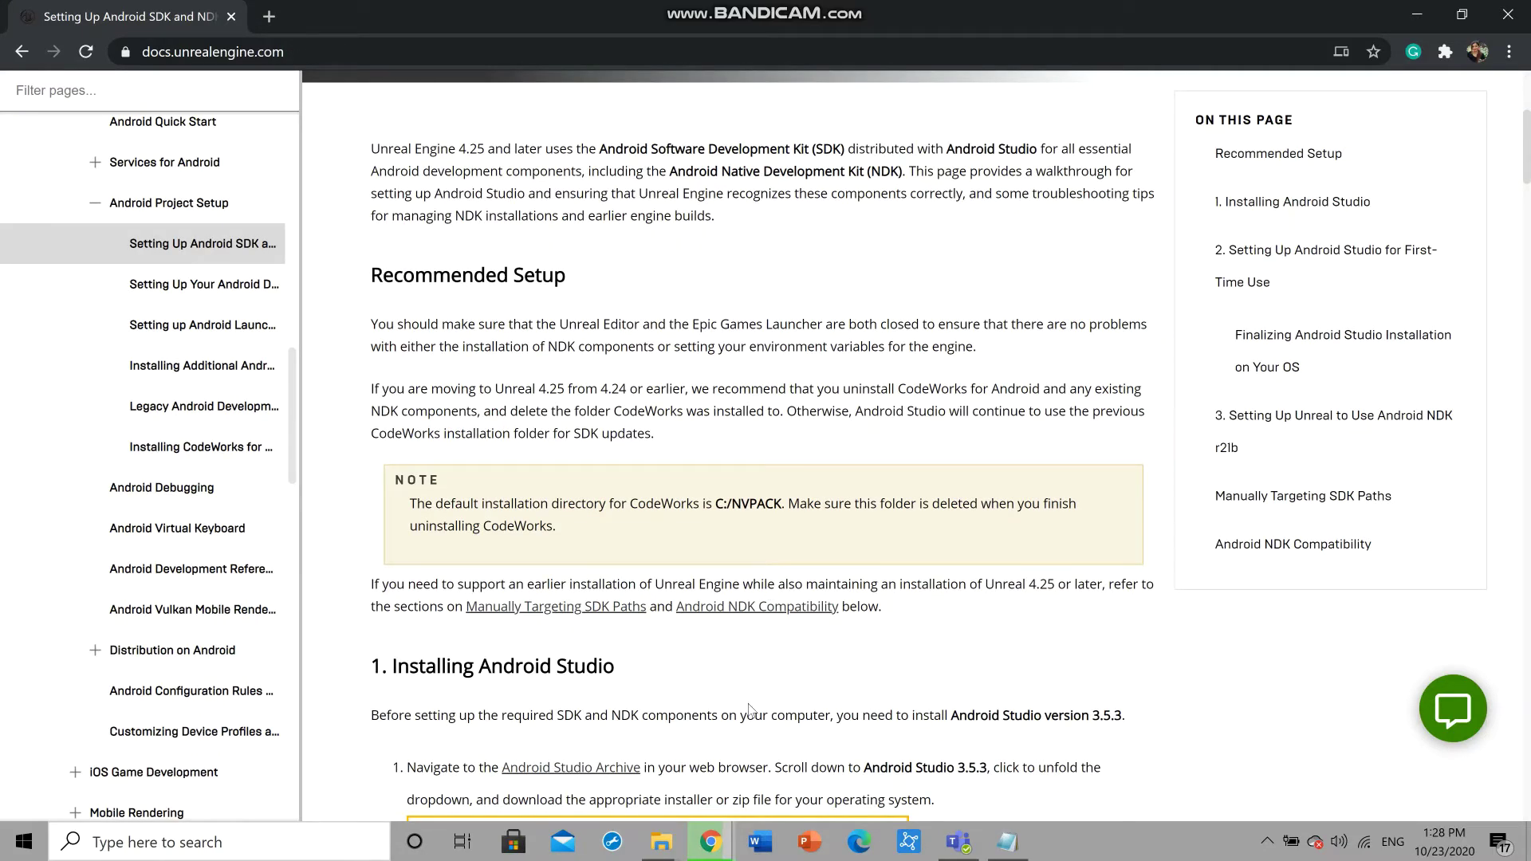
scroll(771, 593, "down", 2)
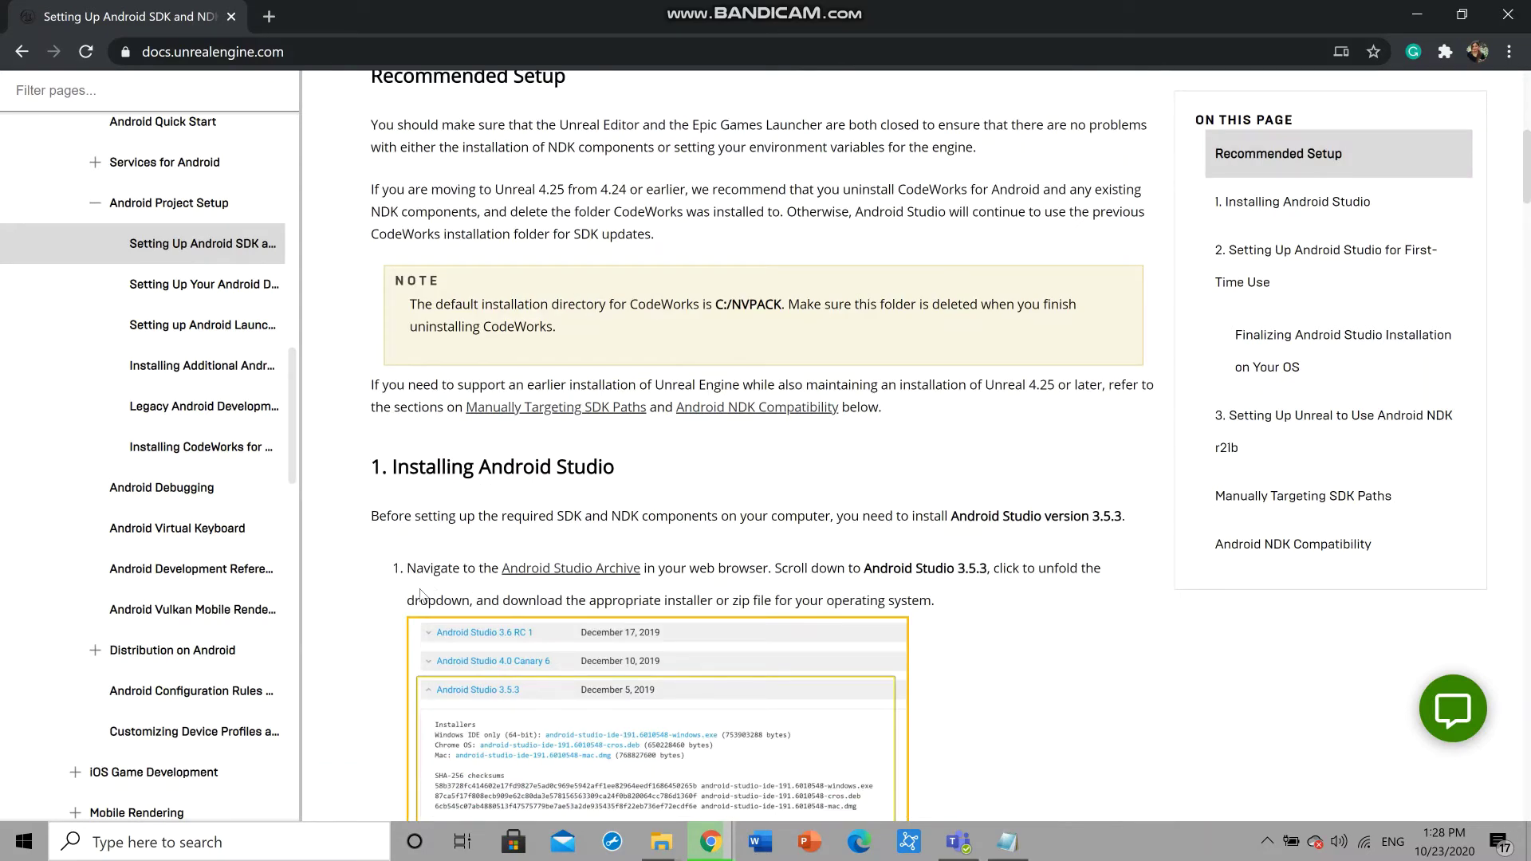
Open the page's Android Studio Archive link in a new tab and agree to the download terms
right_click(562, 573)
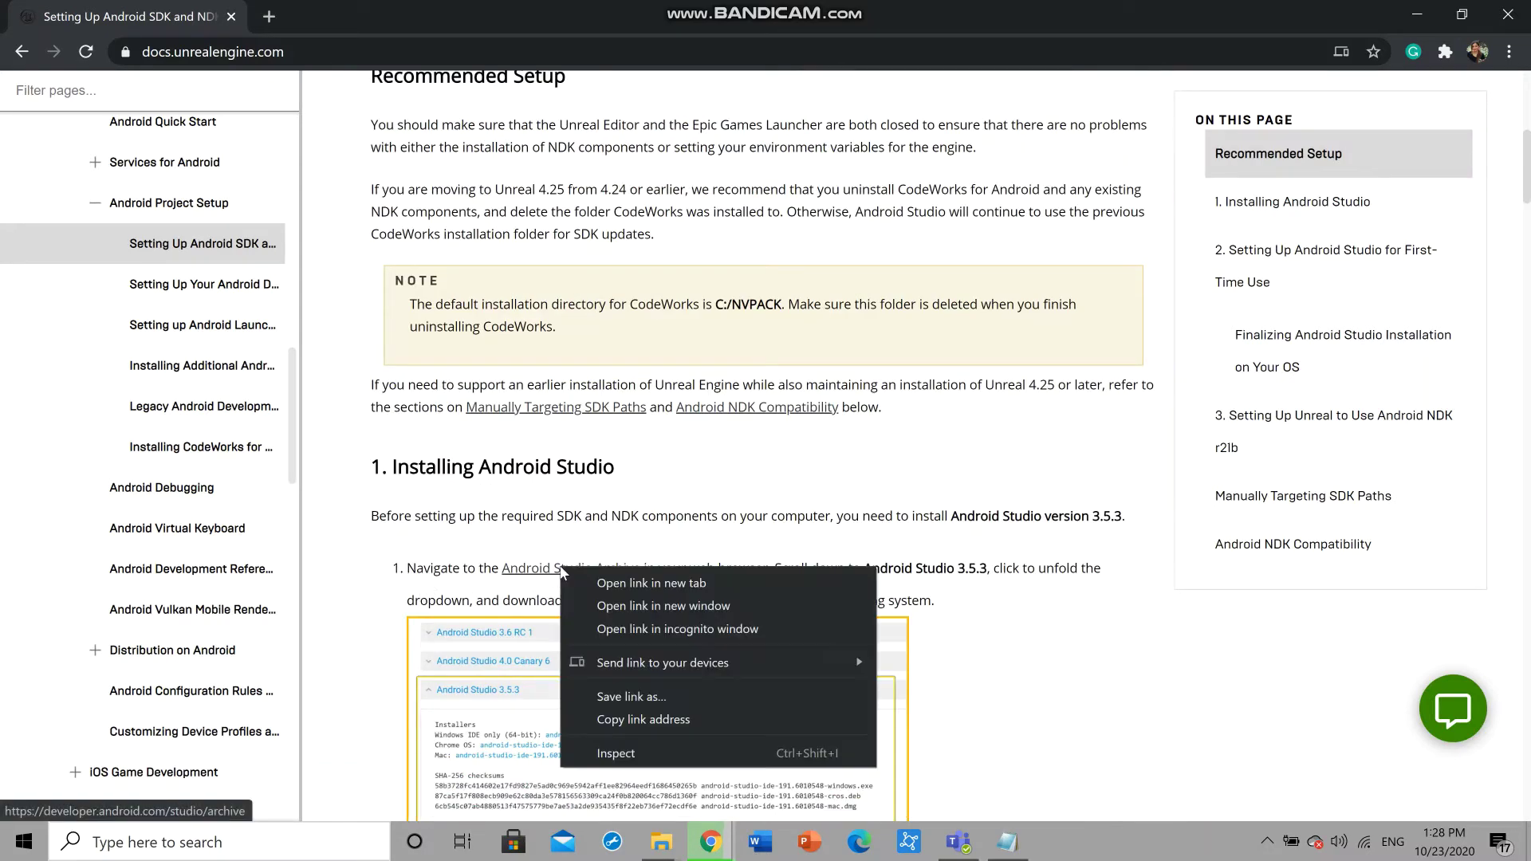
left_click(610, 583)
left_click(370, 20)
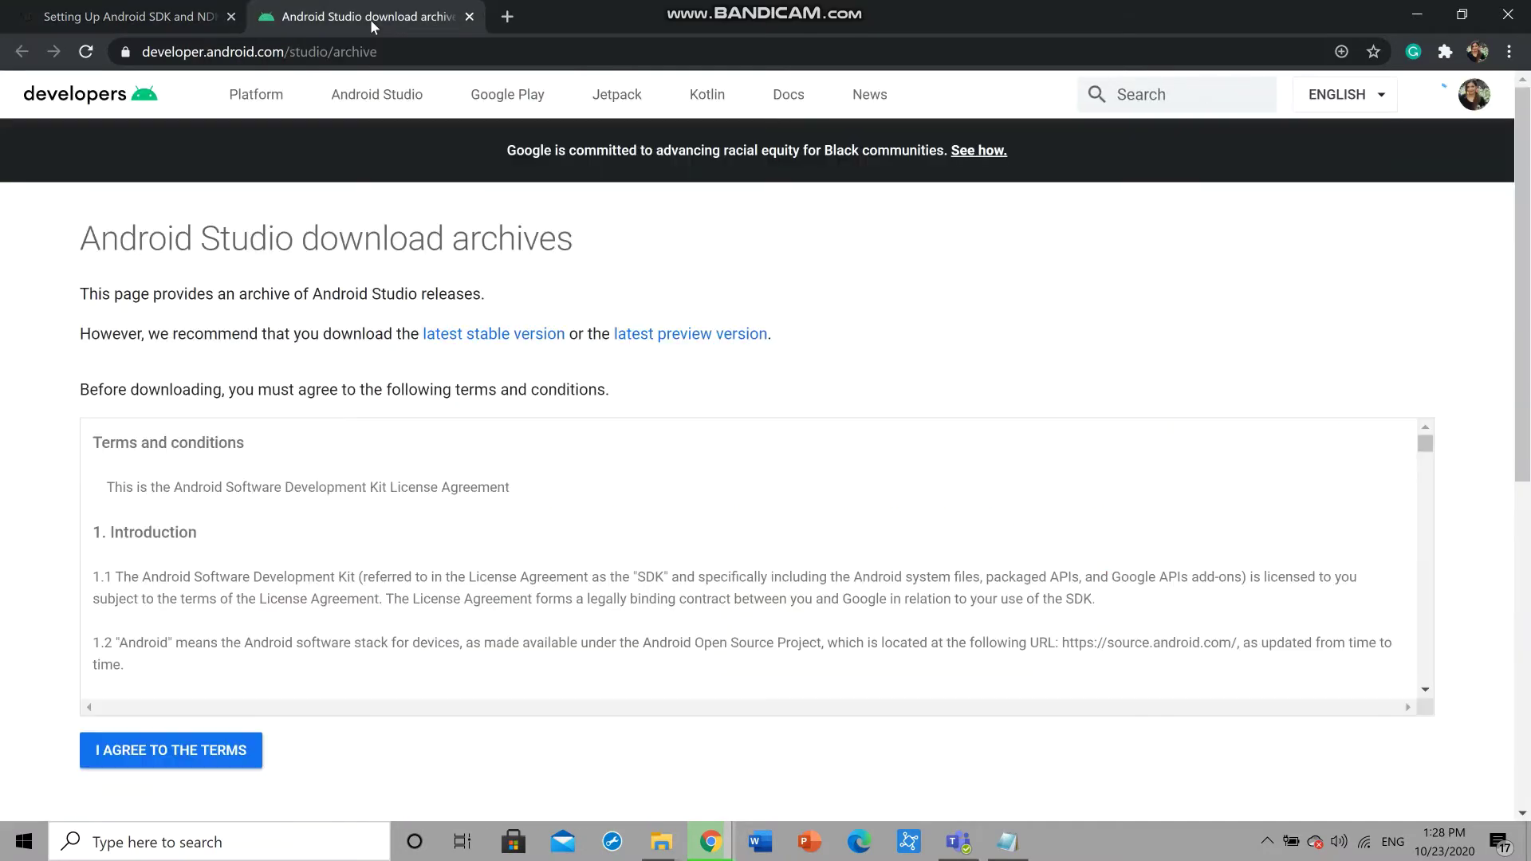
left_click(121, 763)
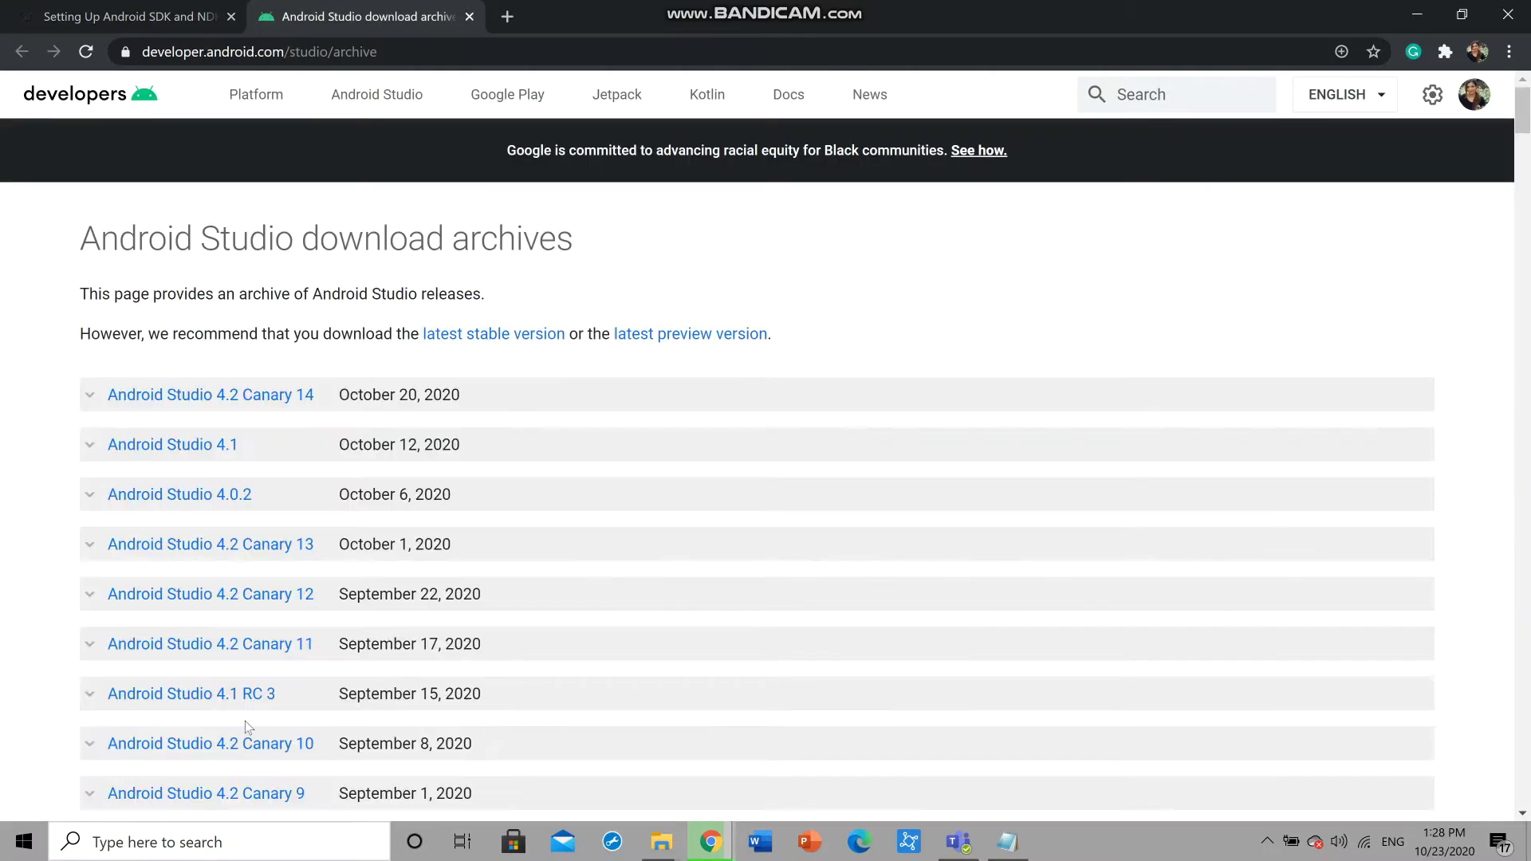
Find Android Studio 3.5.3 in the archive and download its 64-bit Windows installer, android-studio-ide-191.6010548-windows.exe
scroll(465, 642, "down", 1)
scroll(517, 619, "down", 12)
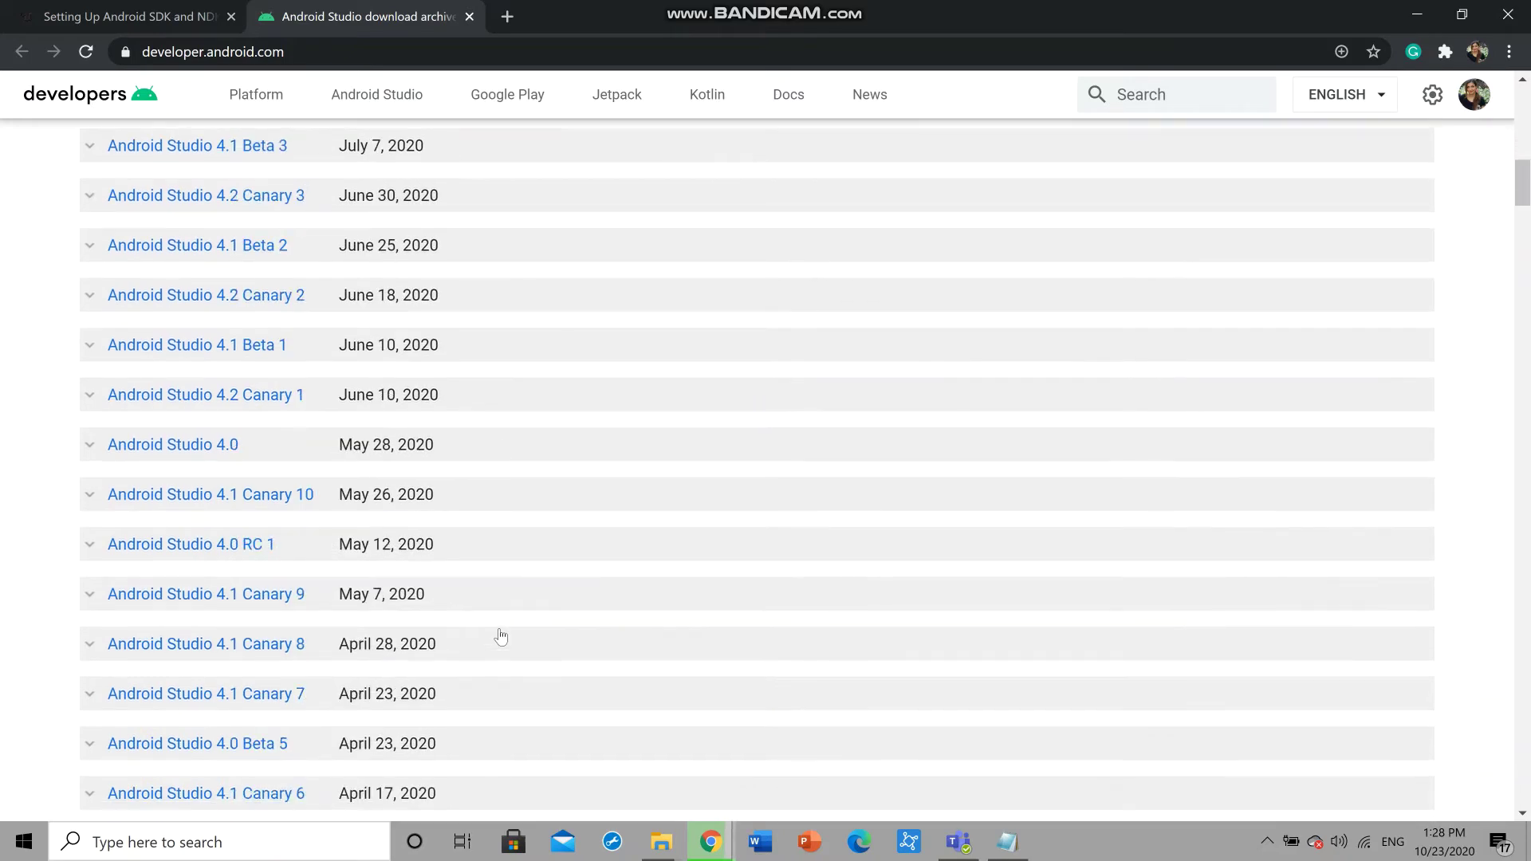
scroll(501, 636, "down", 10)
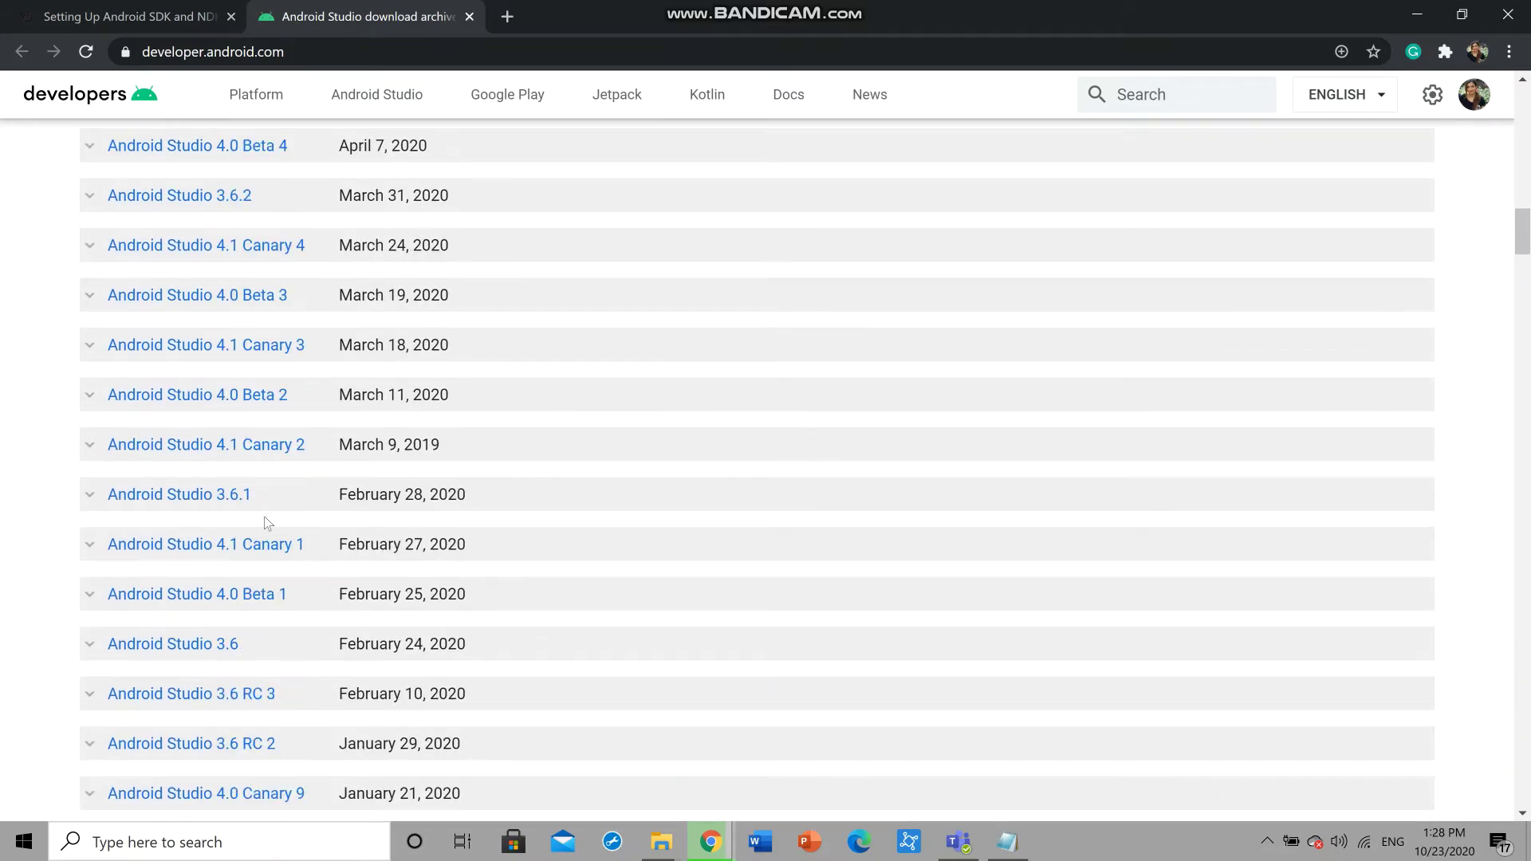
scroll(284, 576, "down", 6)
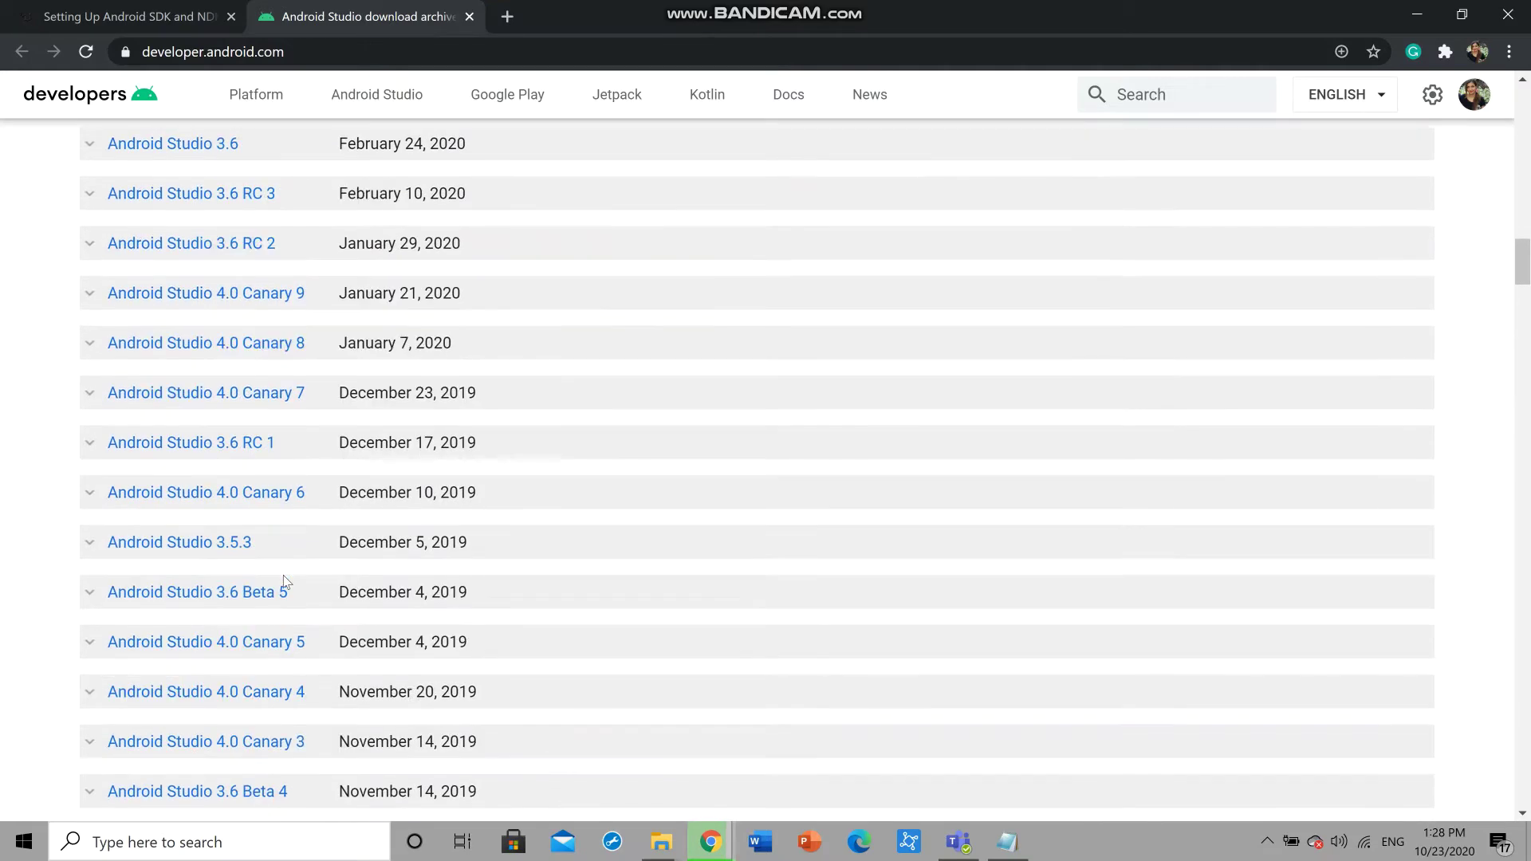
scroll(283, 580, "down", 1)
left_click(255, 453)
scroll(255, 453, "down", 3)
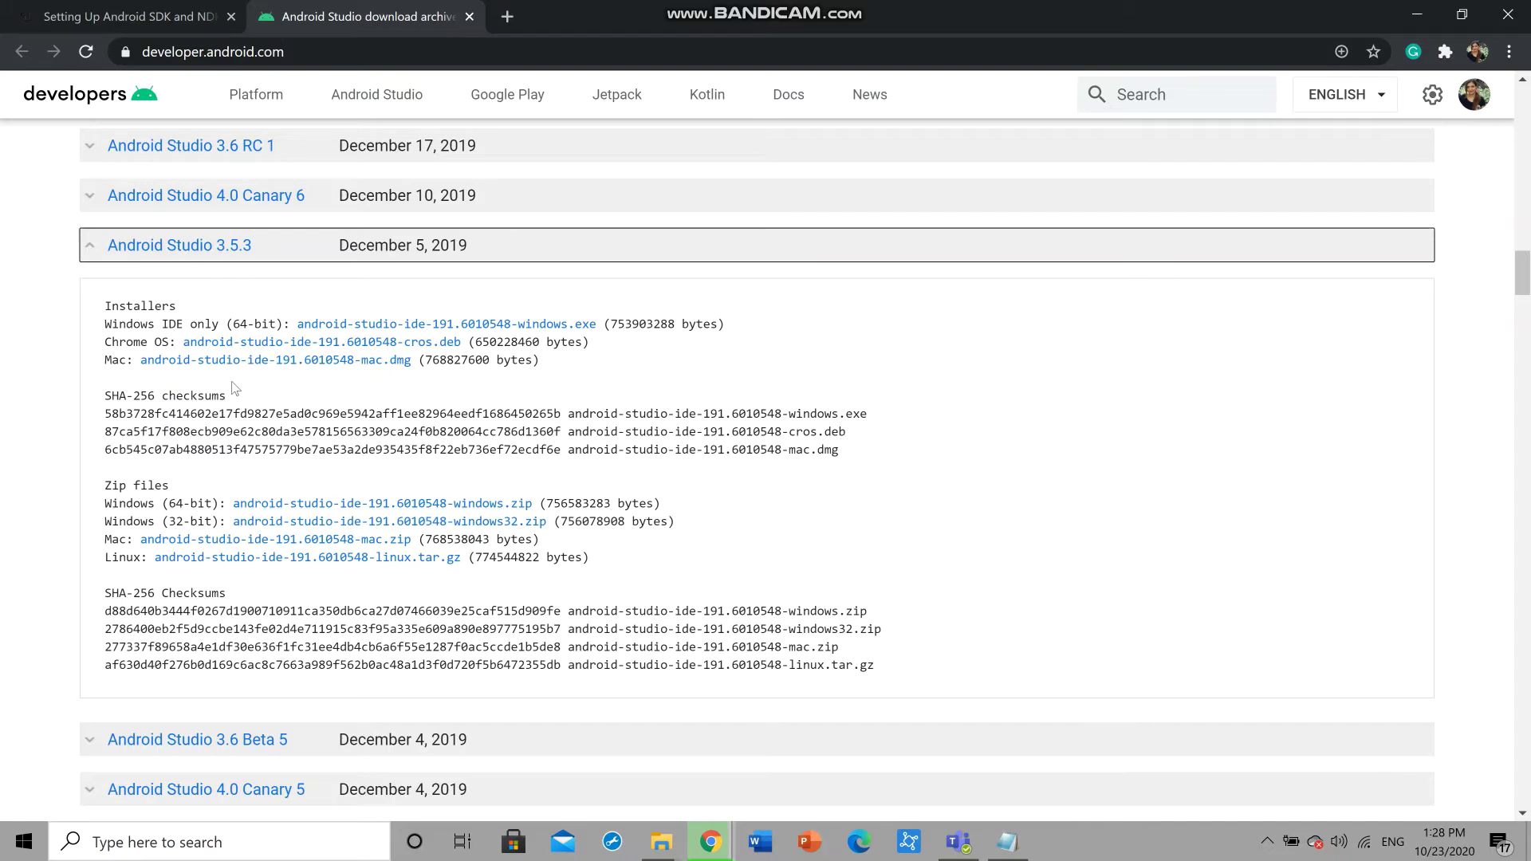
left_click(360, 327)
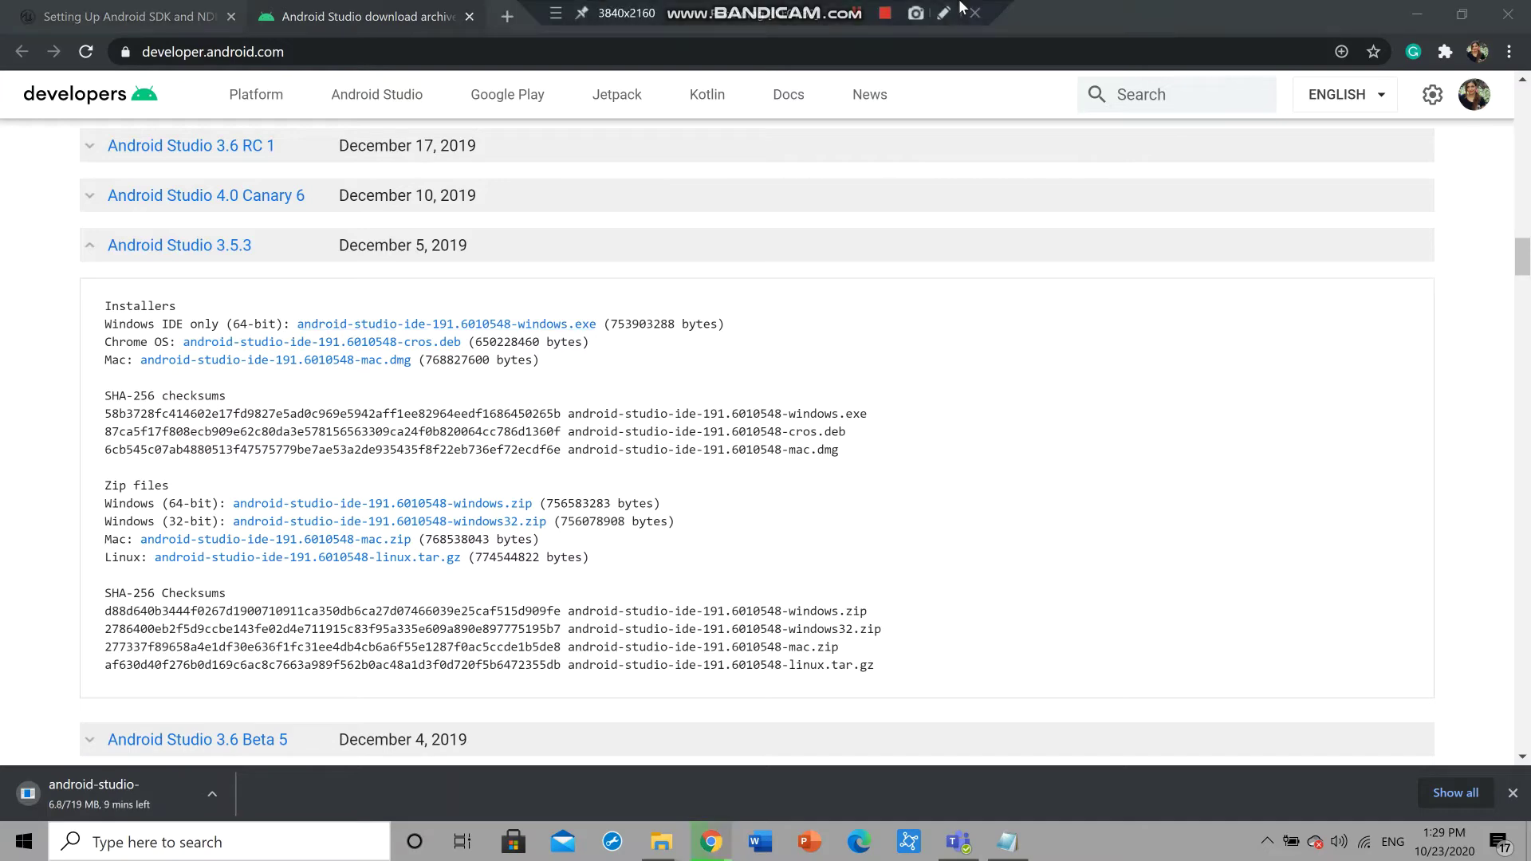
Run the downloaded installer and install Android Studio with the default components, location and Start Menu folder, leaving Start Android Studio enabled on finishing
key("ctrl+Tab")
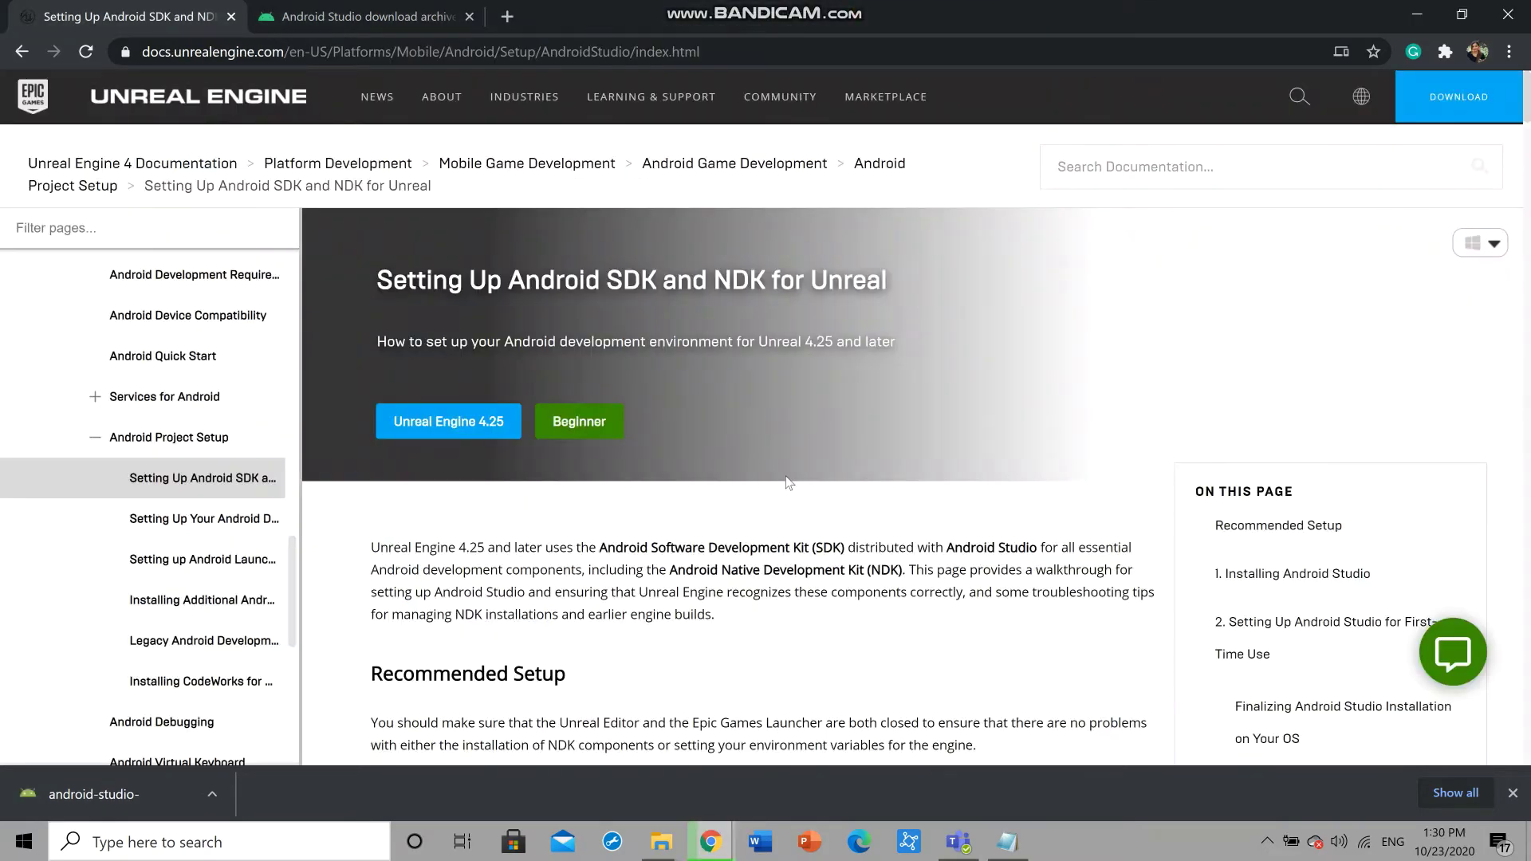
left_click(76, 801)
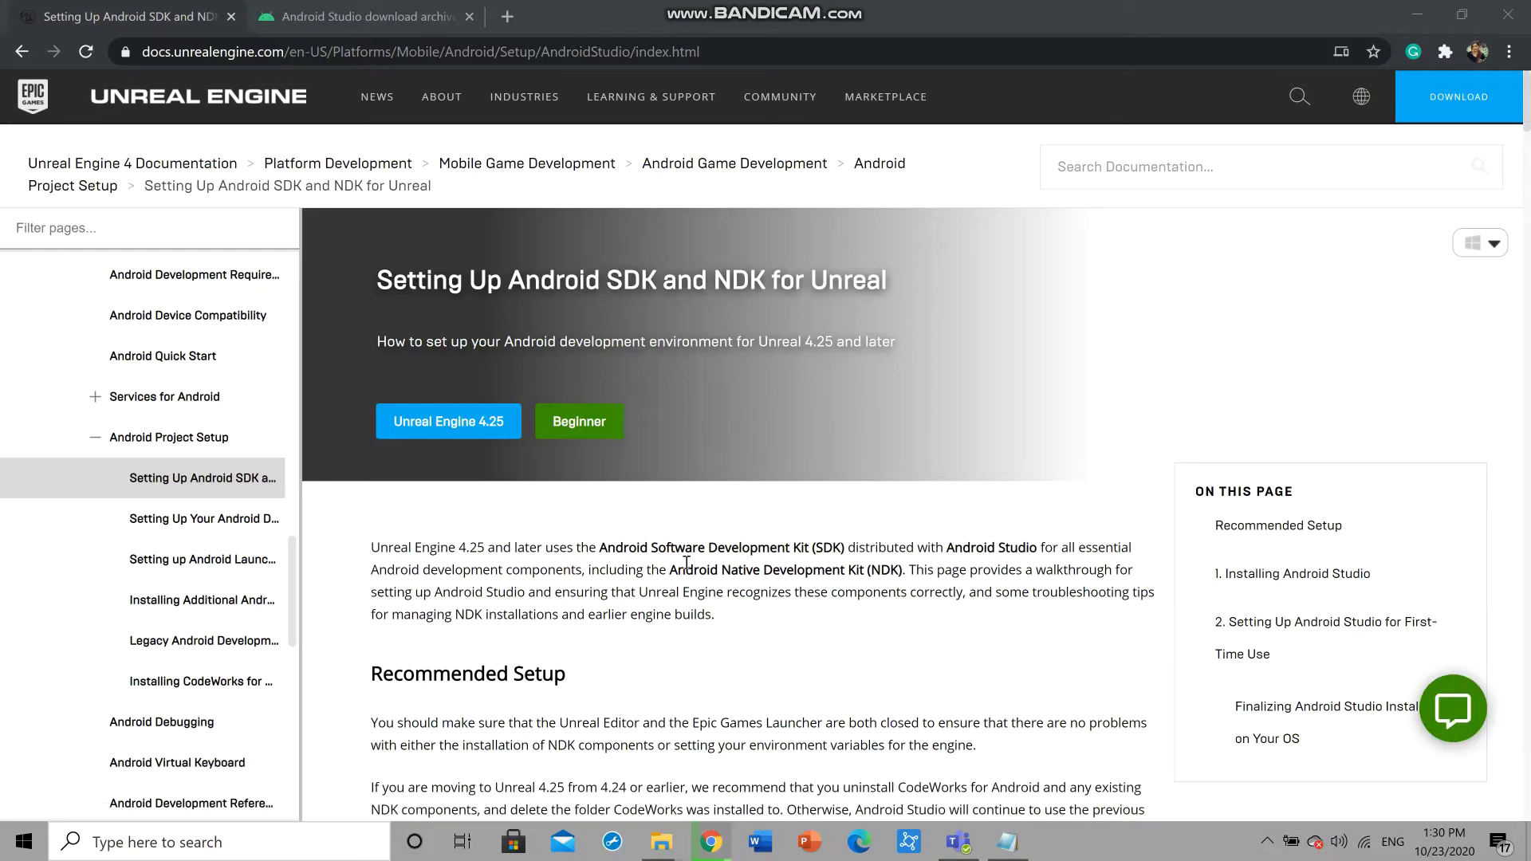
mouse_move(903, 7)
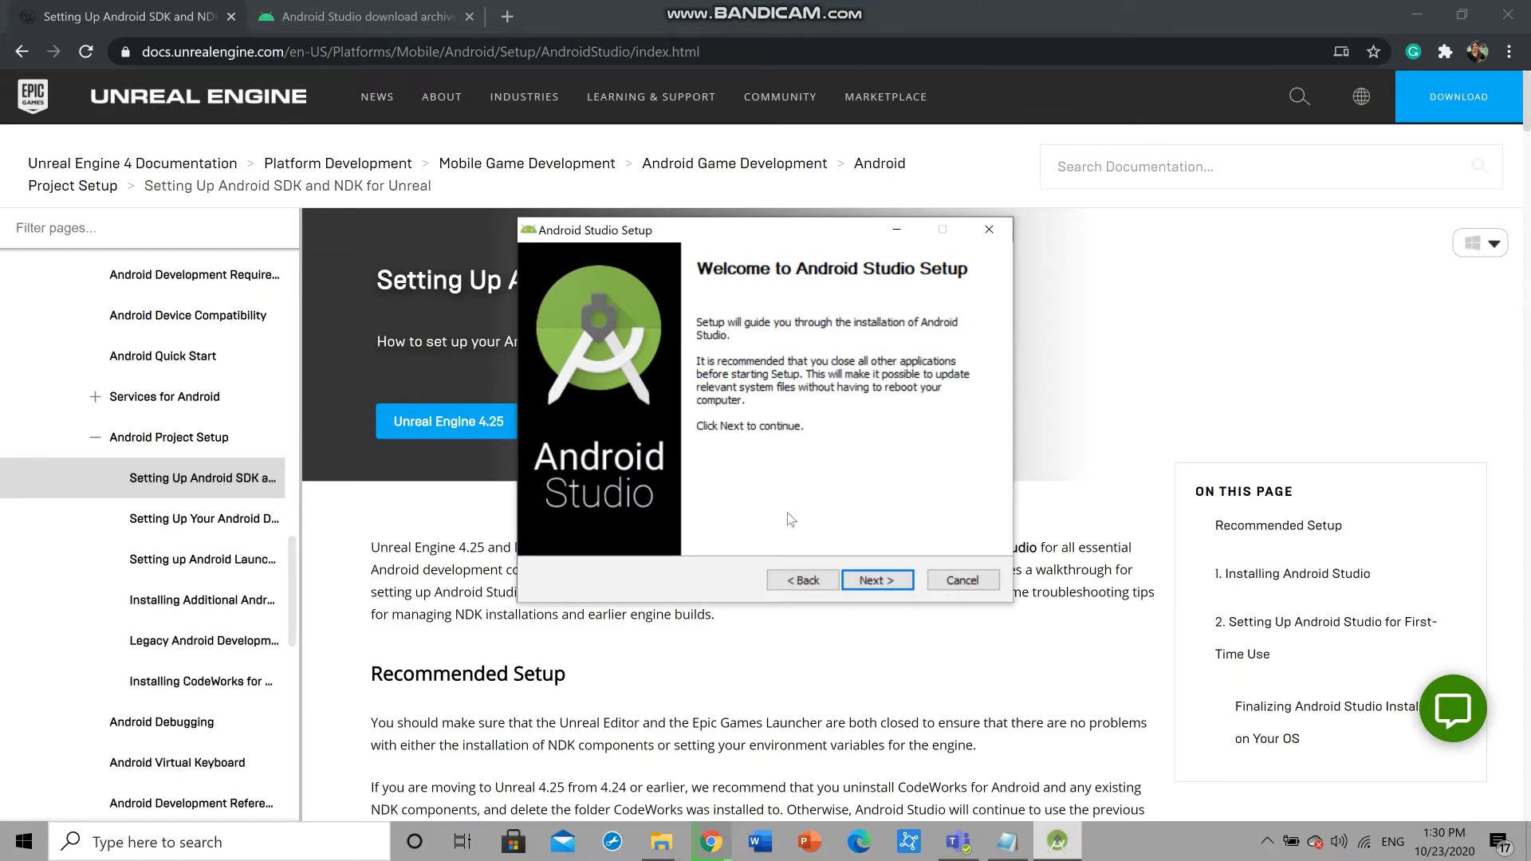
left_click(887, 582)
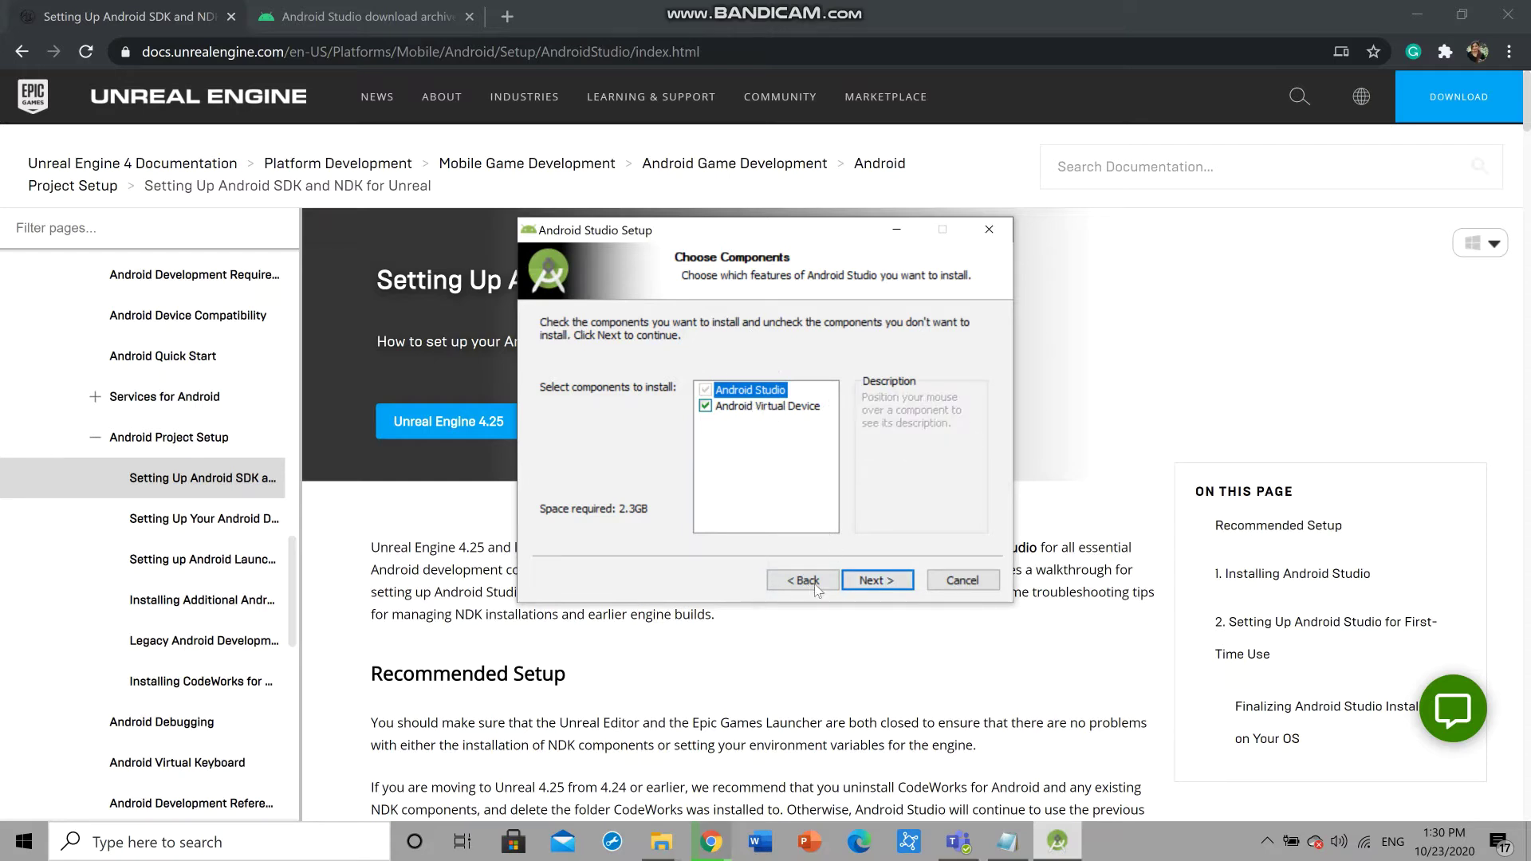
left_click(886, 582)
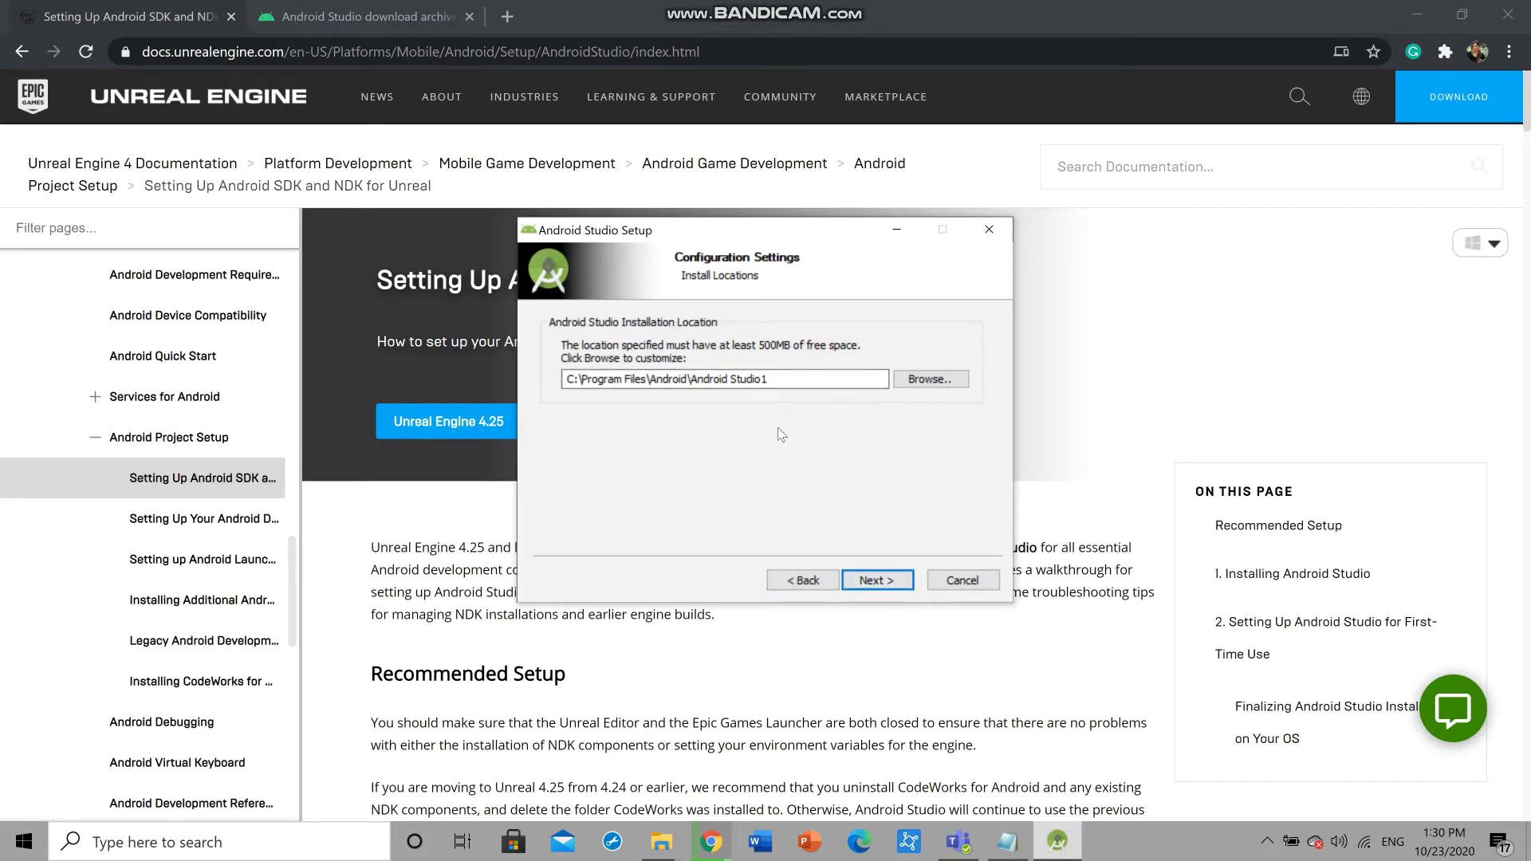
left_click(869, 582)
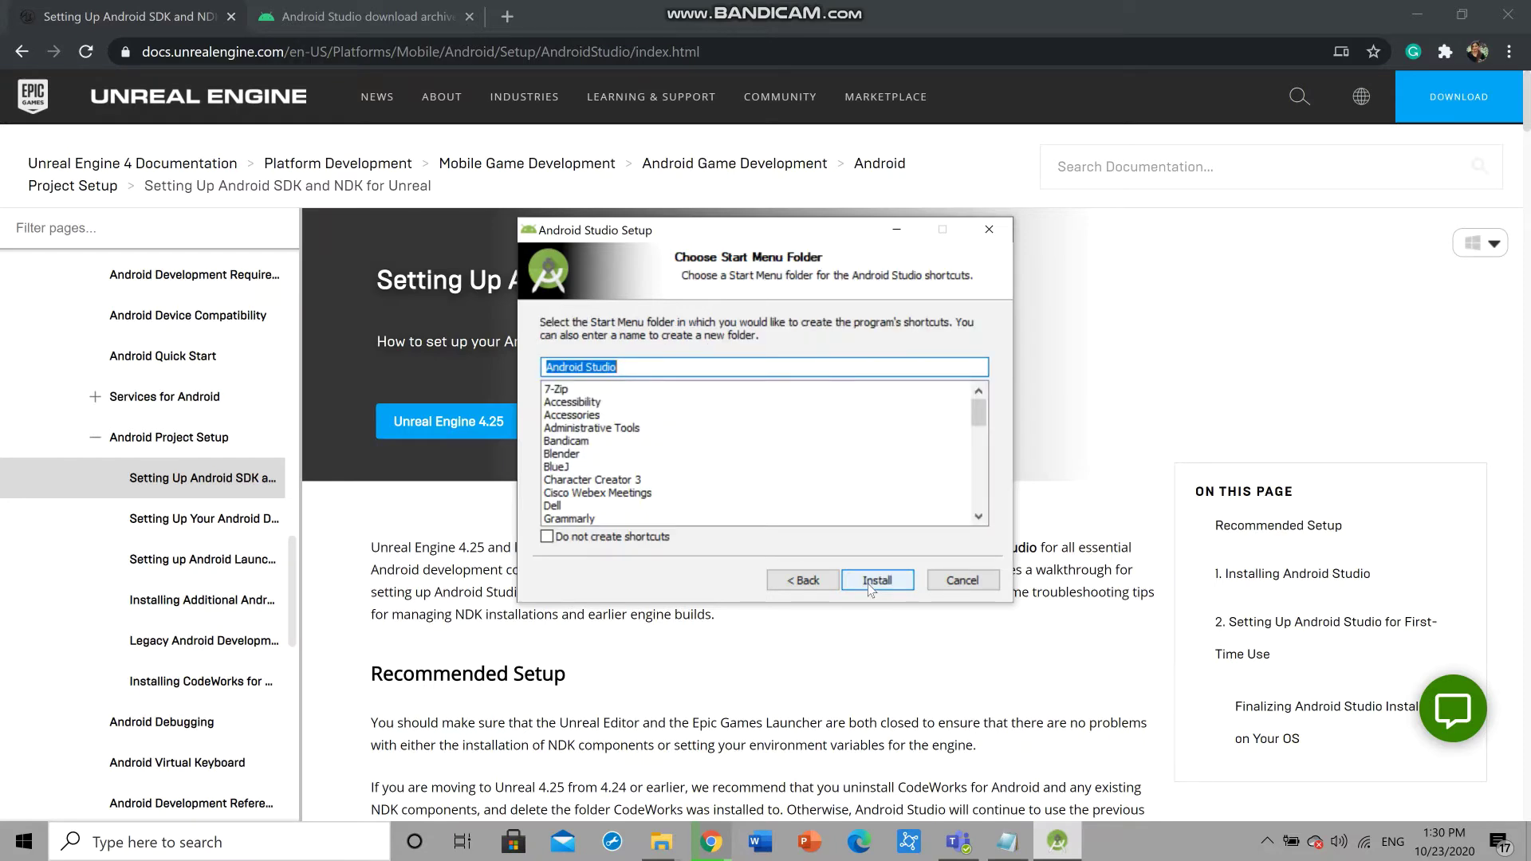
left_click(869, 582)
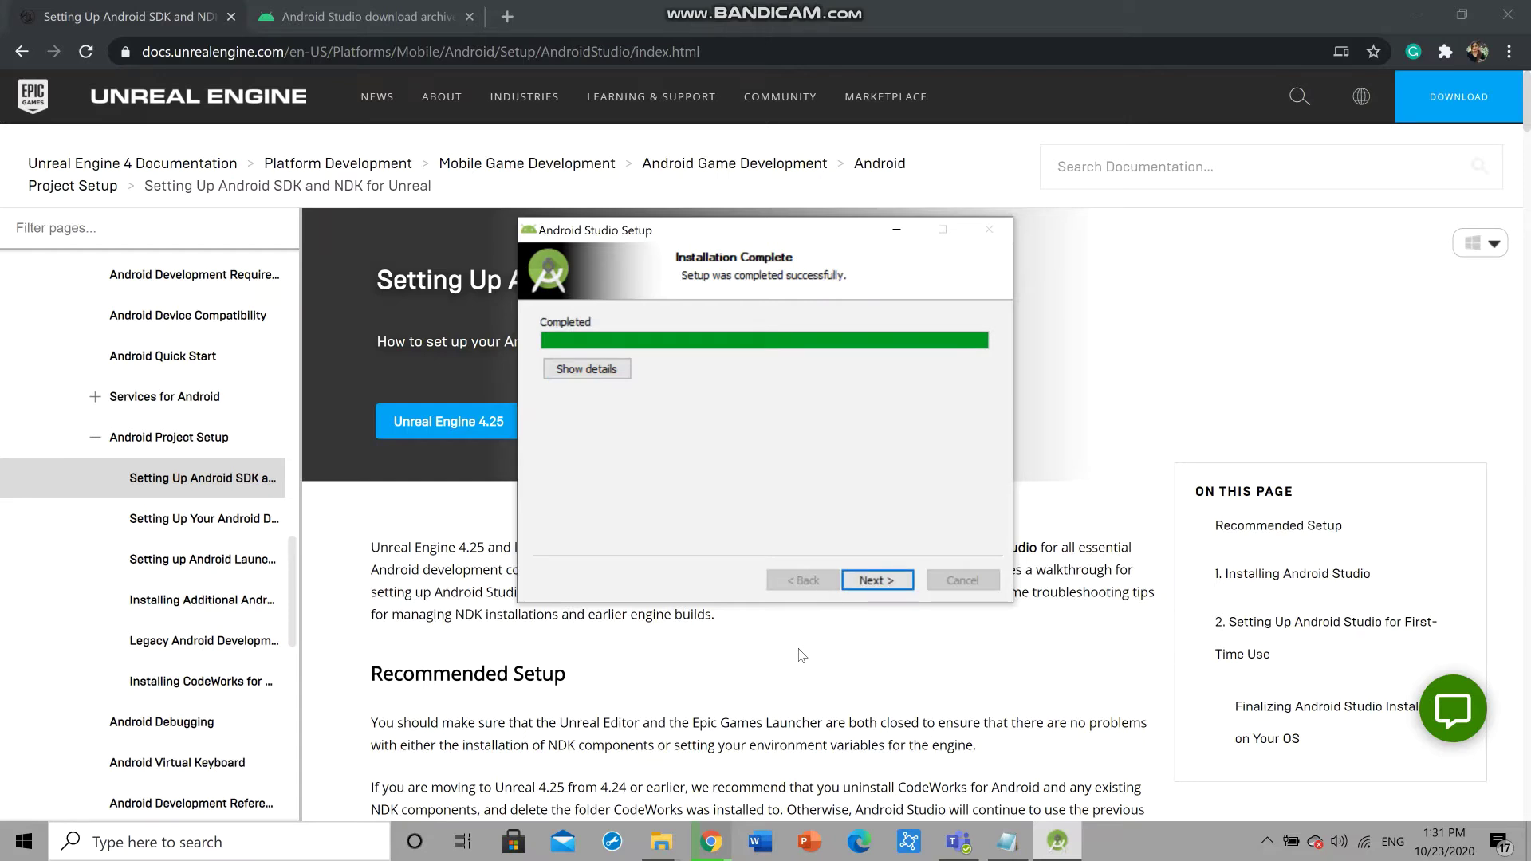
left_click(887, 585)
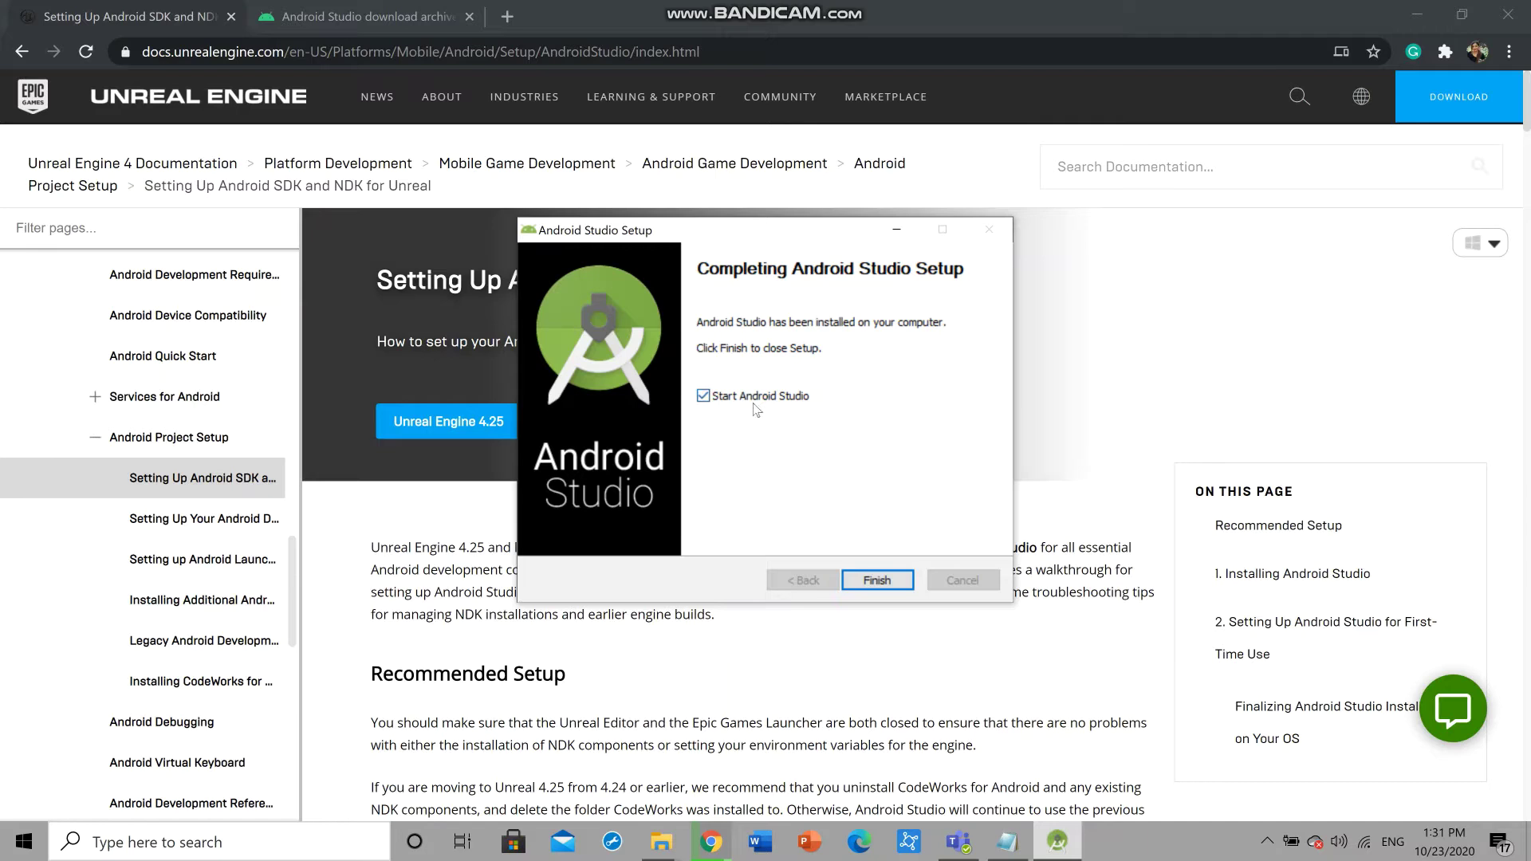
left_click(875, 581)
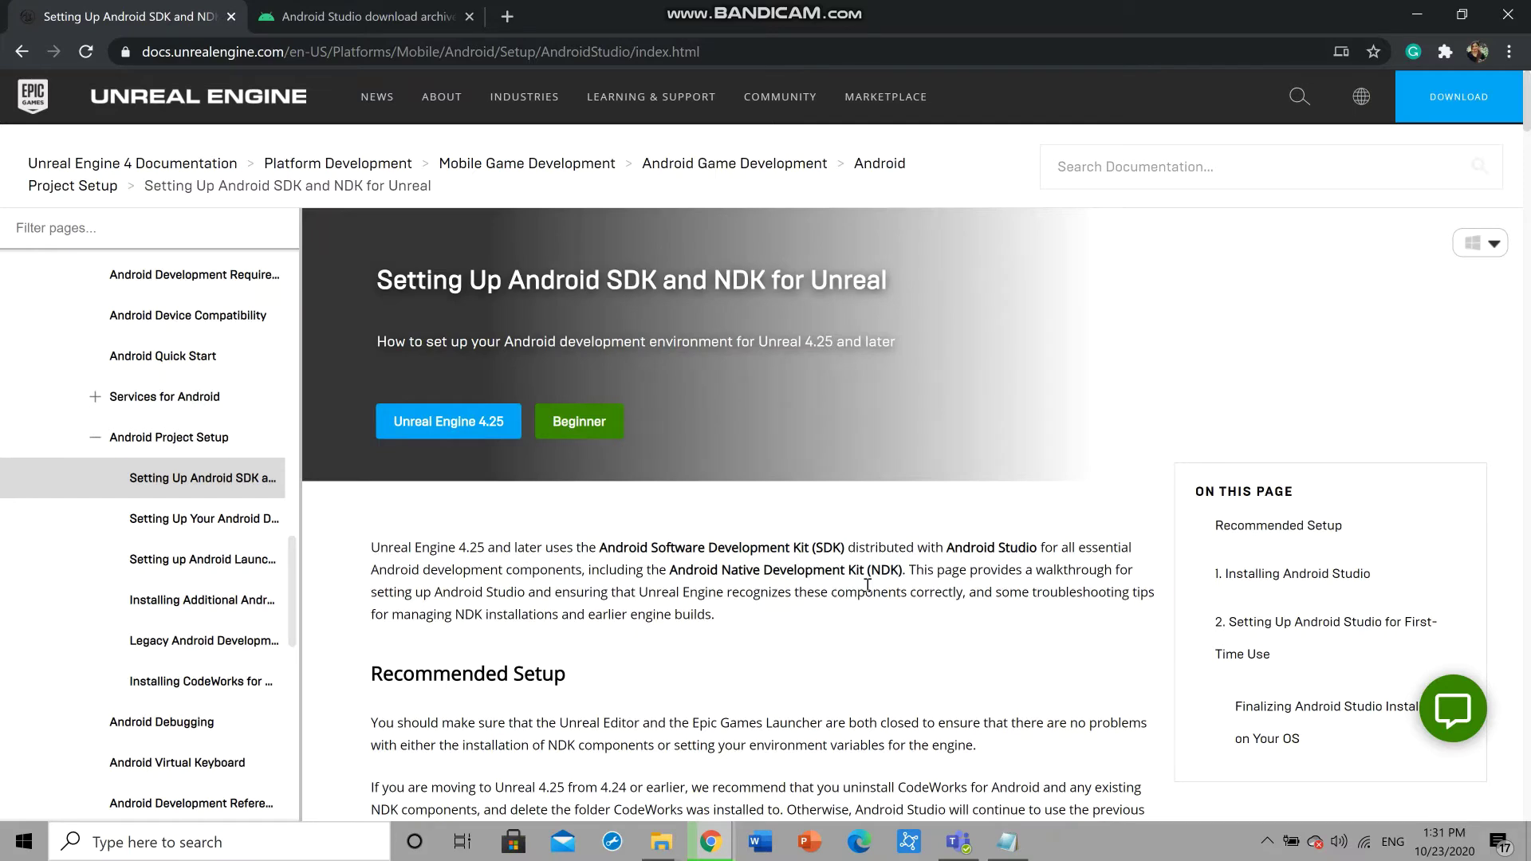
Launch Android Studio from a Windows search and dismiss the IDE and Plugin Updates notification
left_click(330, 852)
type("and")
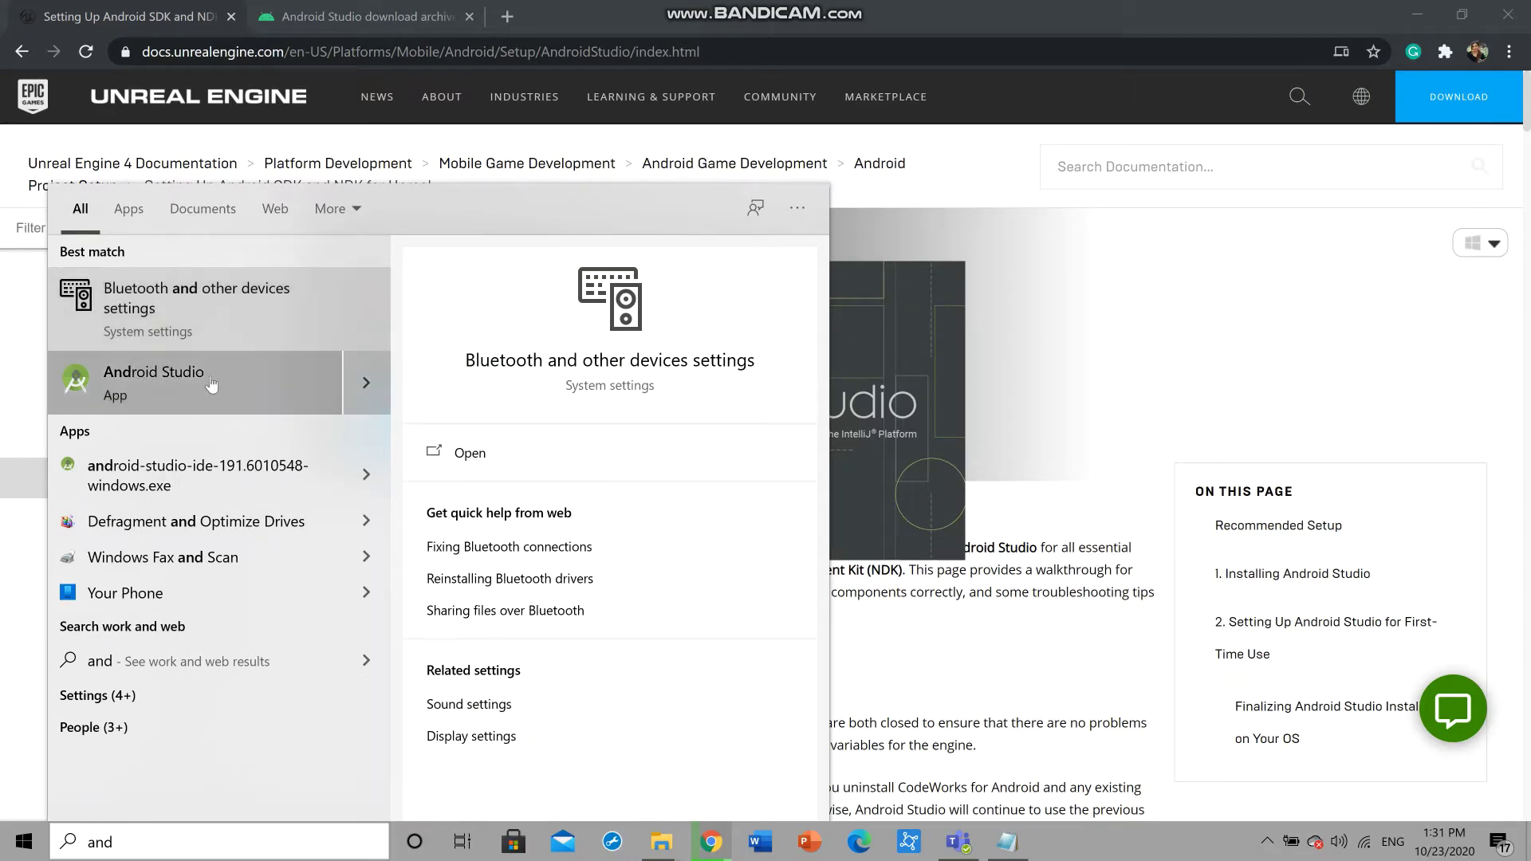
left_click(242, 378)
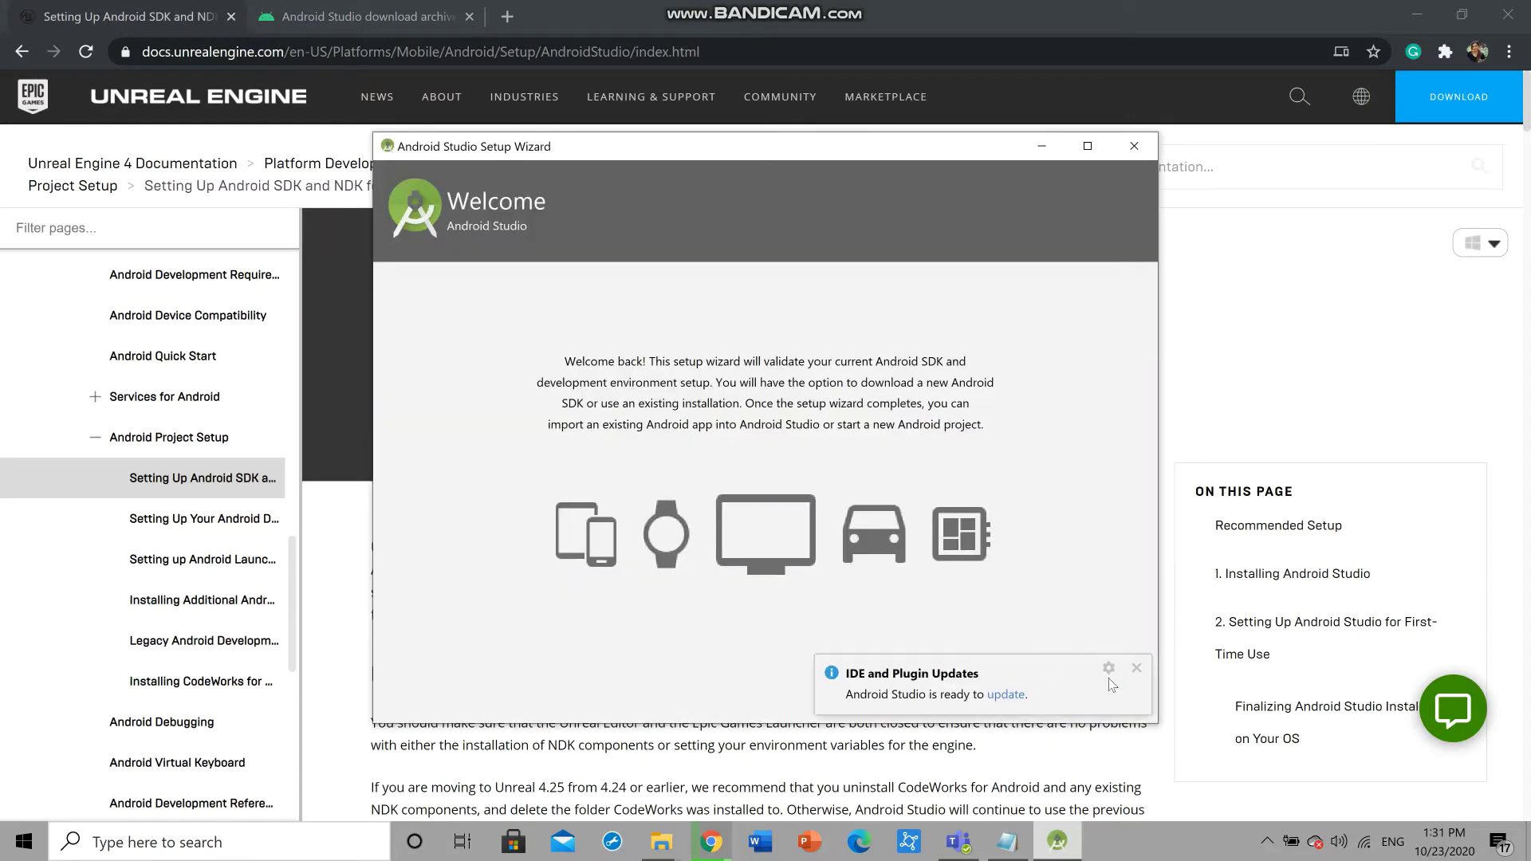
left_click(1137, 669)
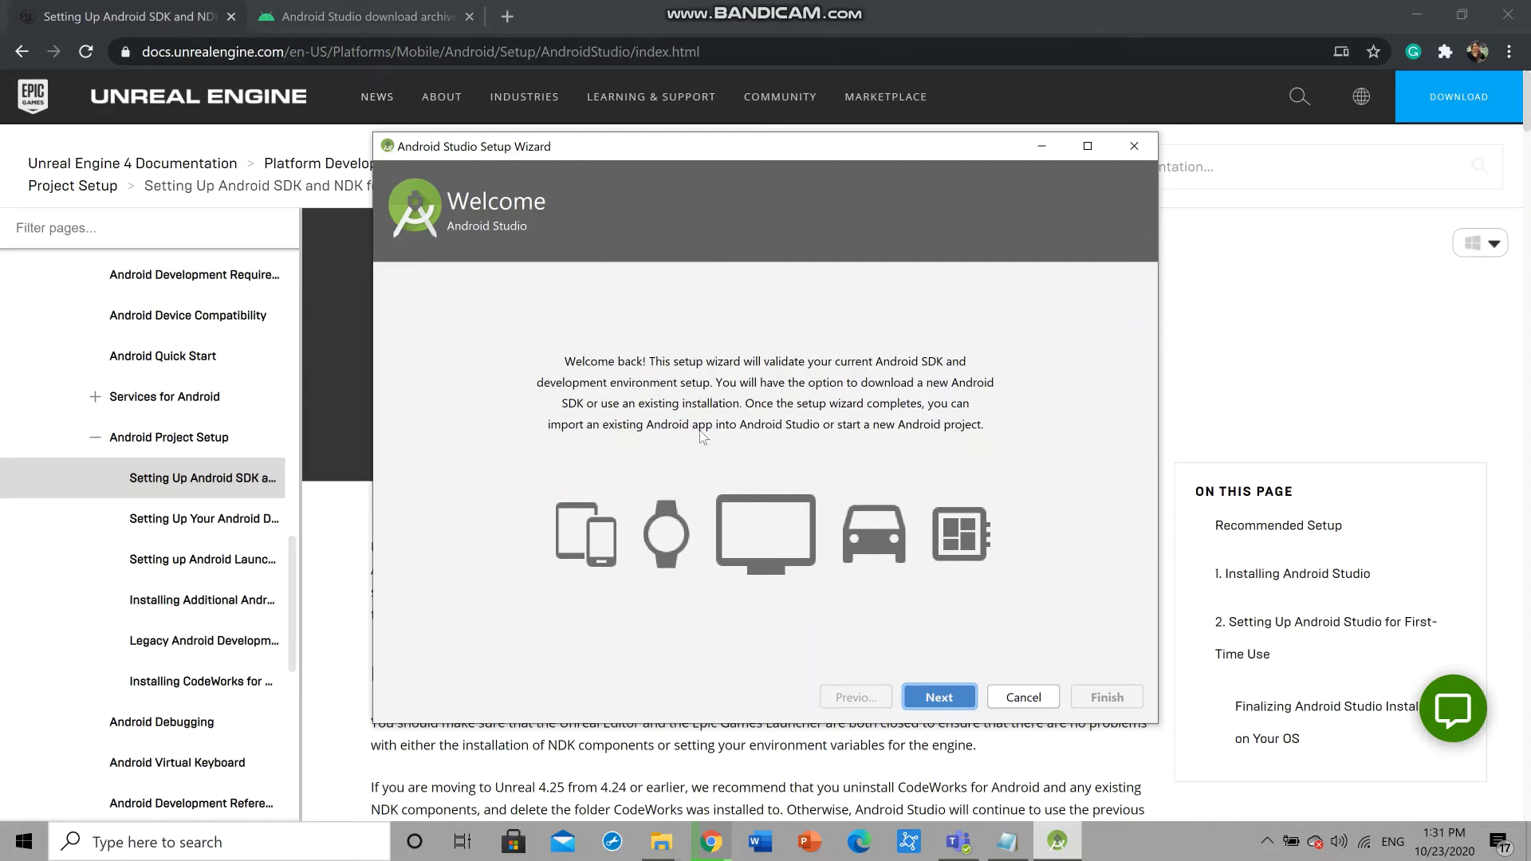
Complete the Android Studio Setup Wizard with the Custom install type, the Light theme and the existing SDK components and location
left_click(963, 700)
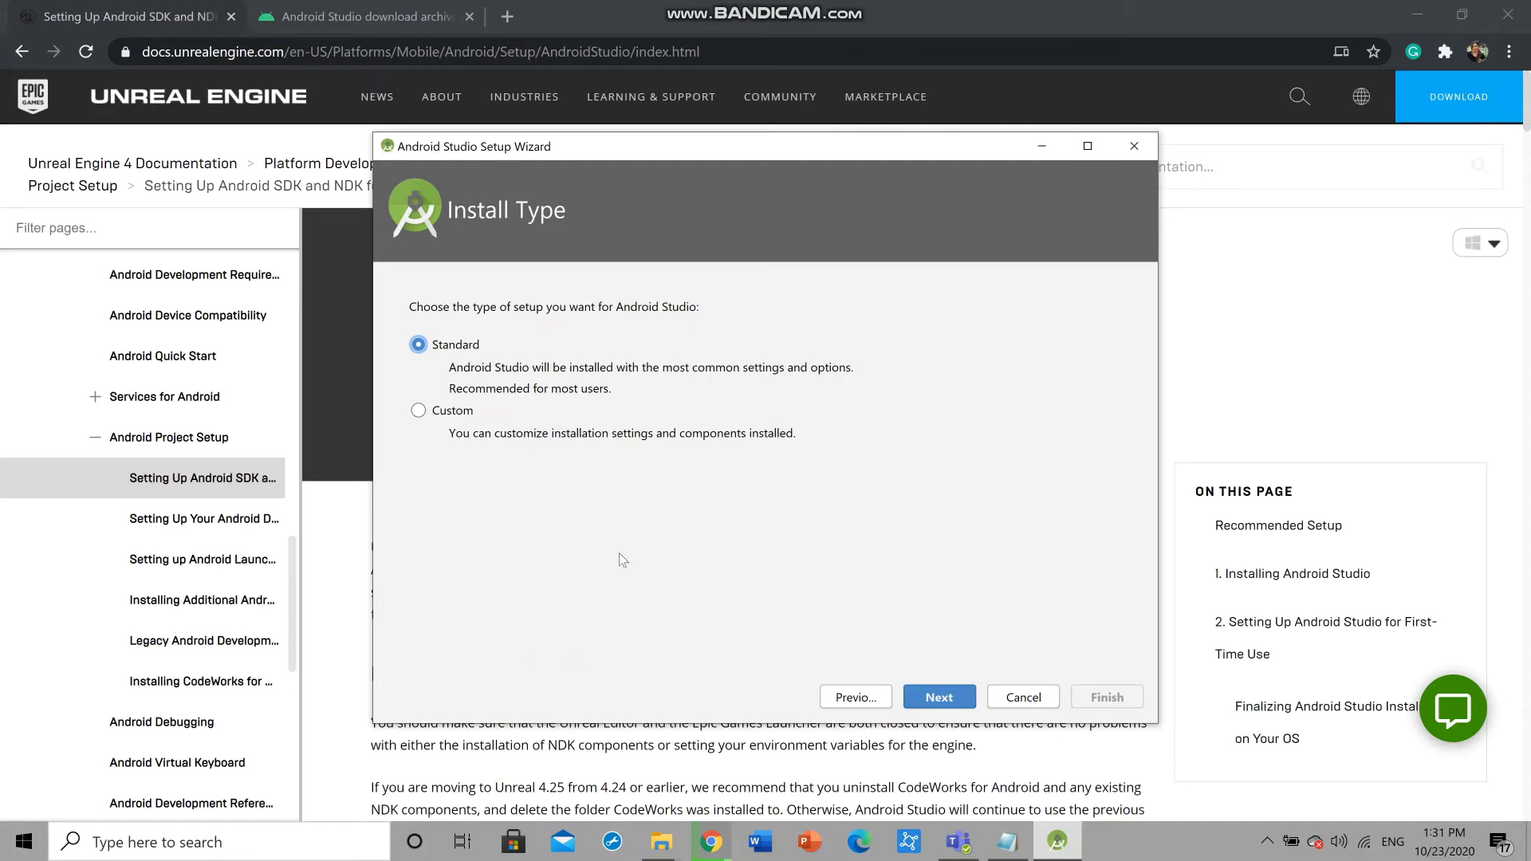
left_click(421, 412)
left_click(955, 705)
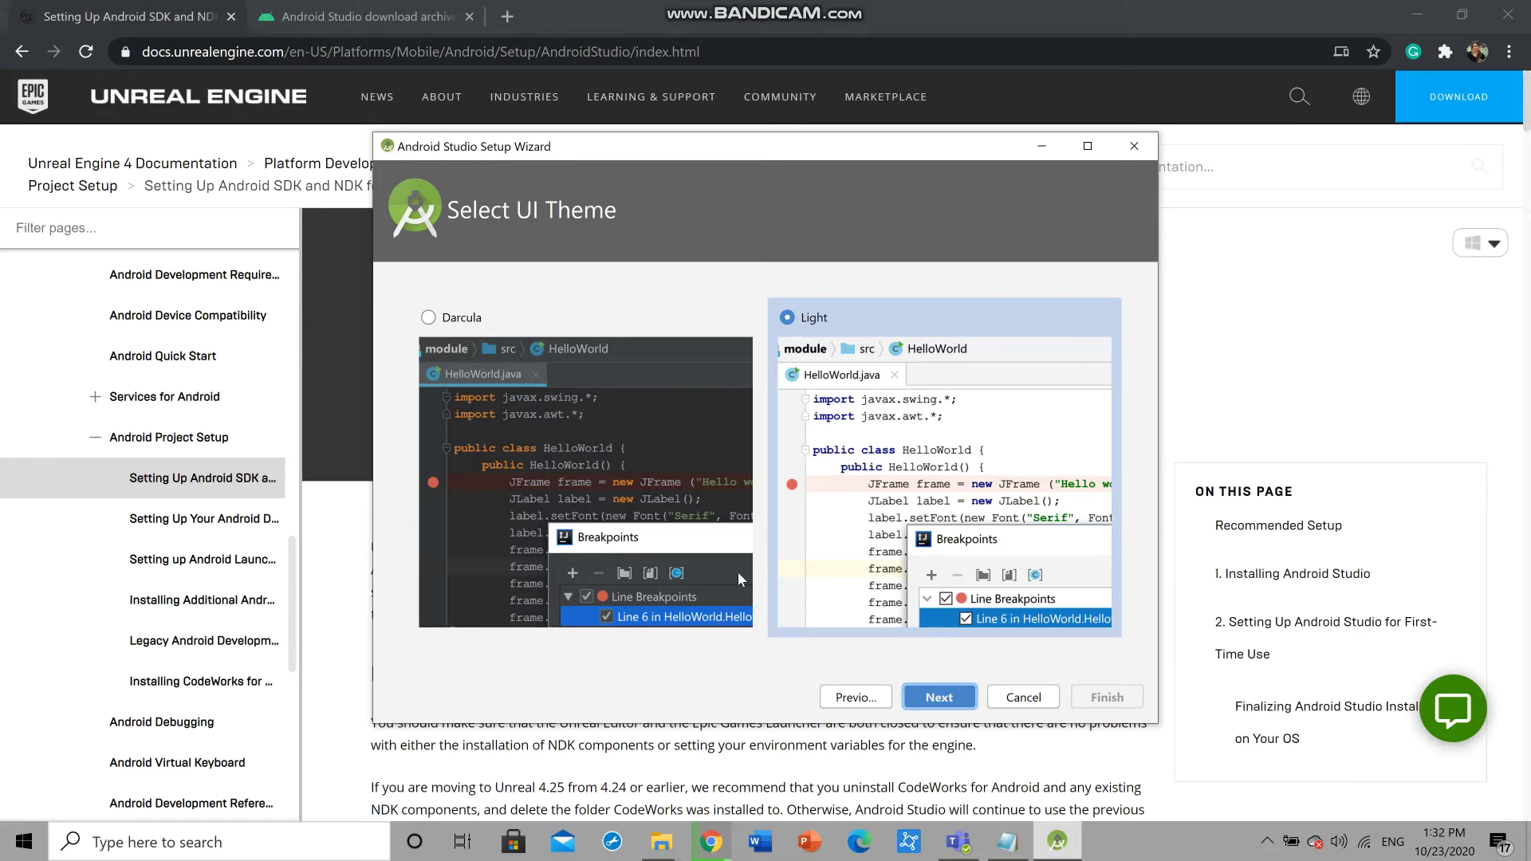
left_click(929, 701)
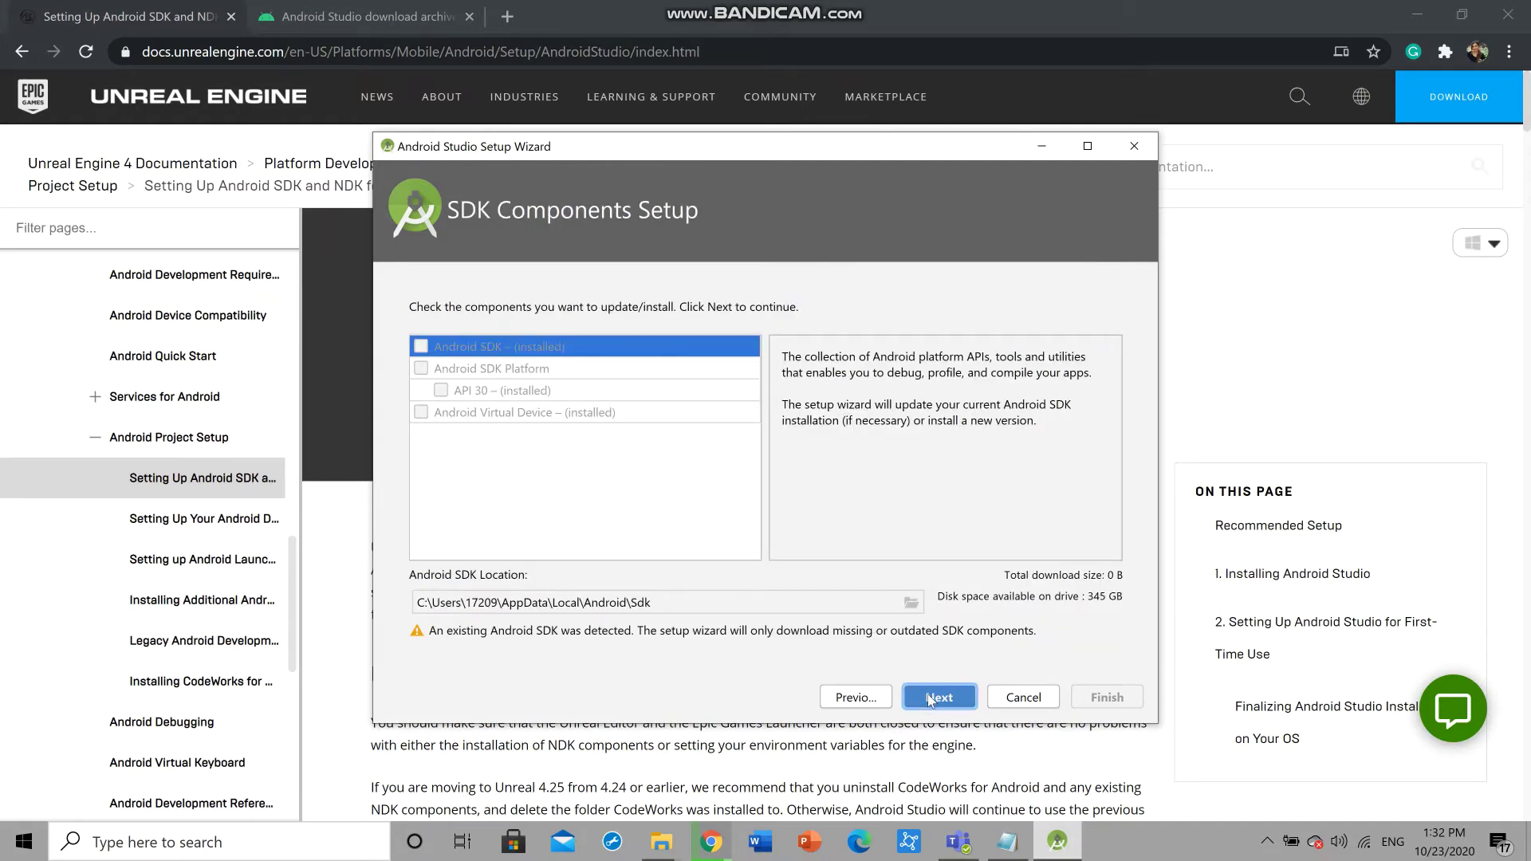
left_click(930, 701)
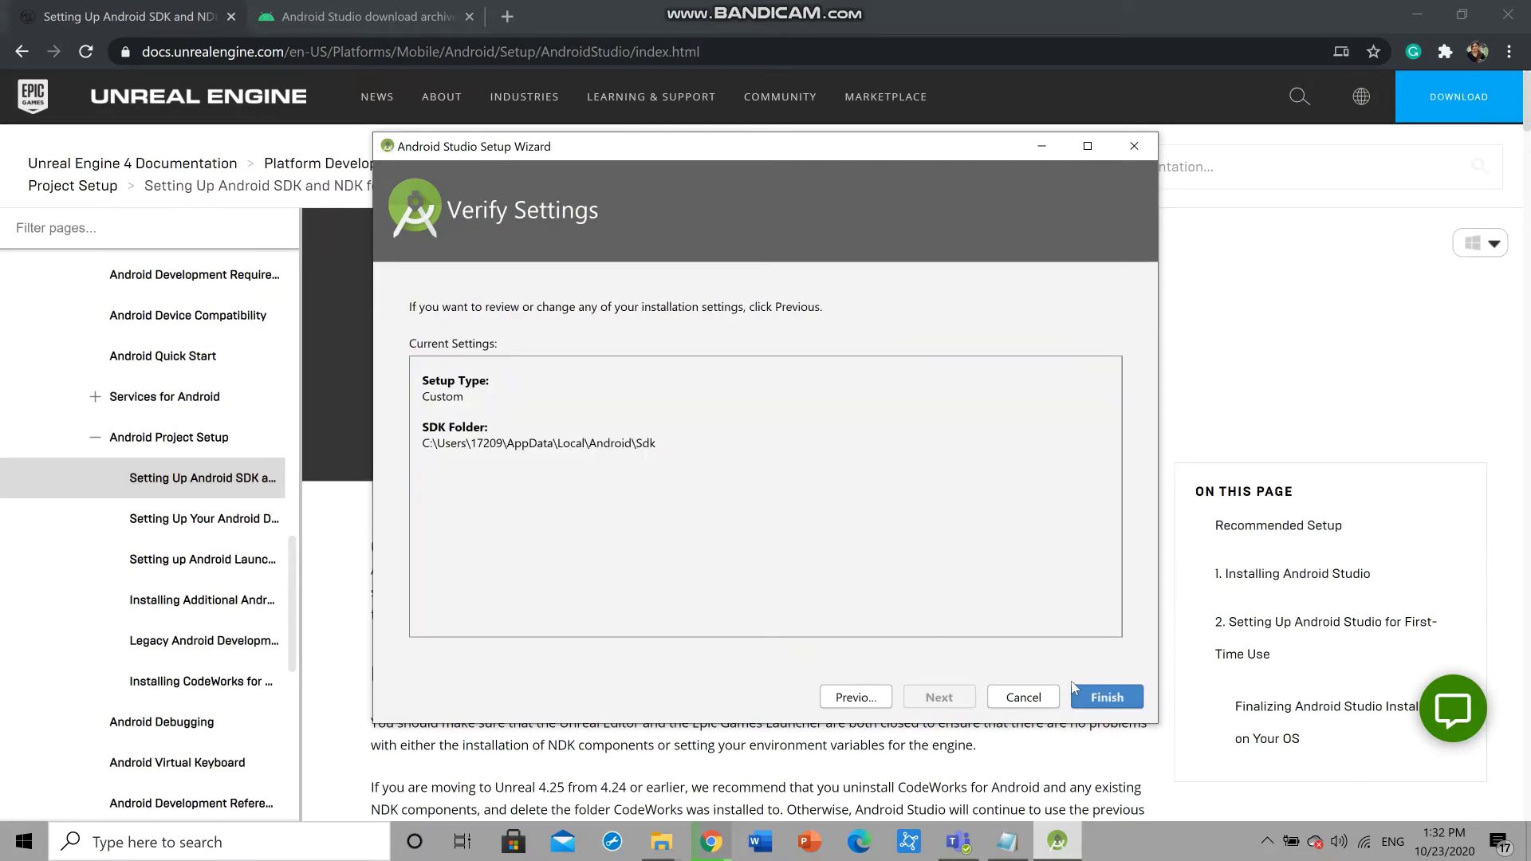
left_click(1102, 704)
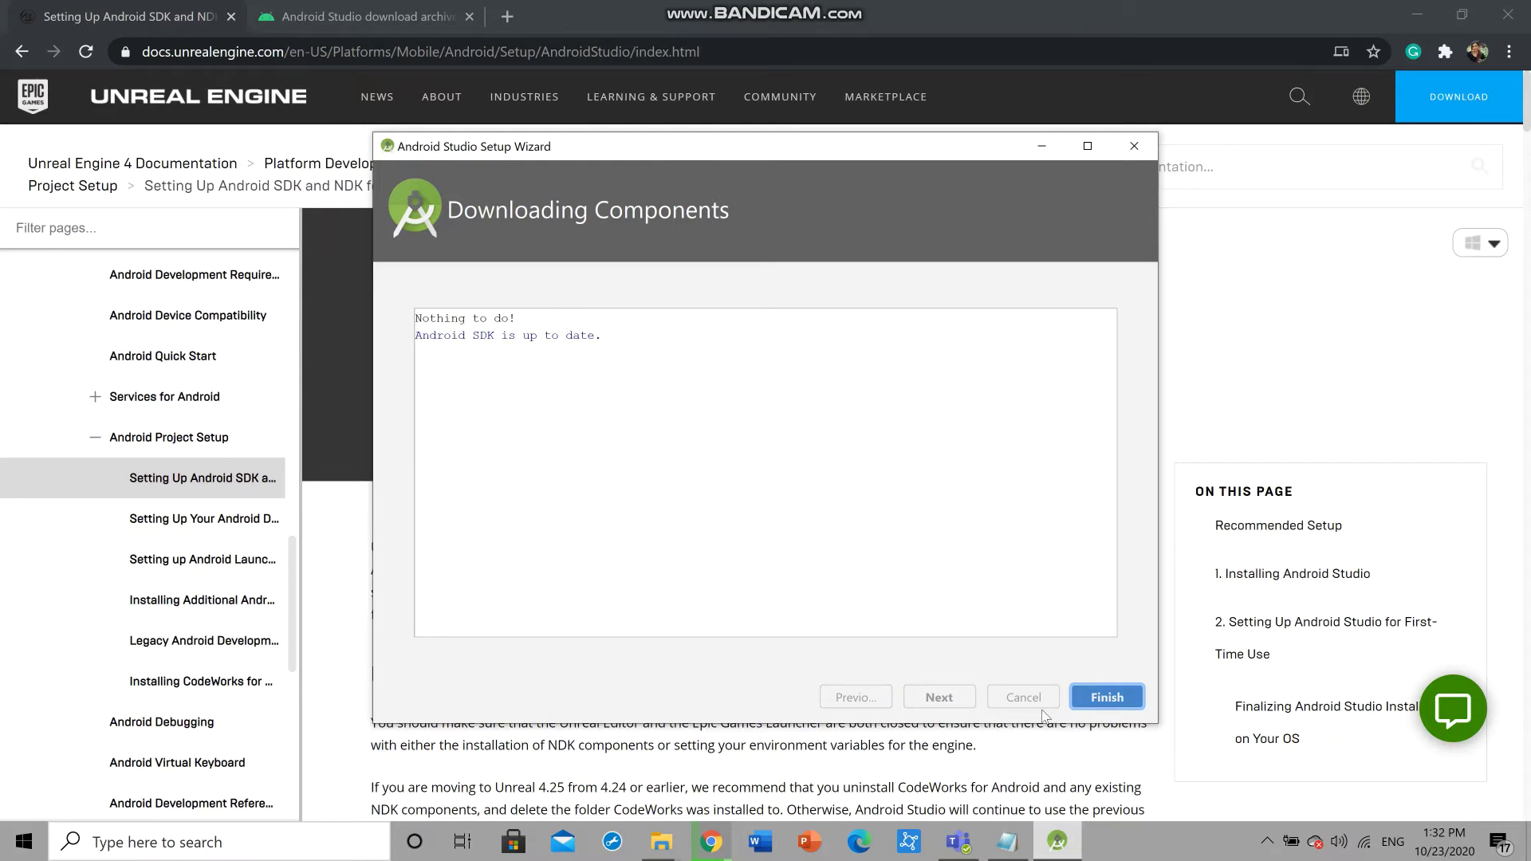
left_click(1102, 700)
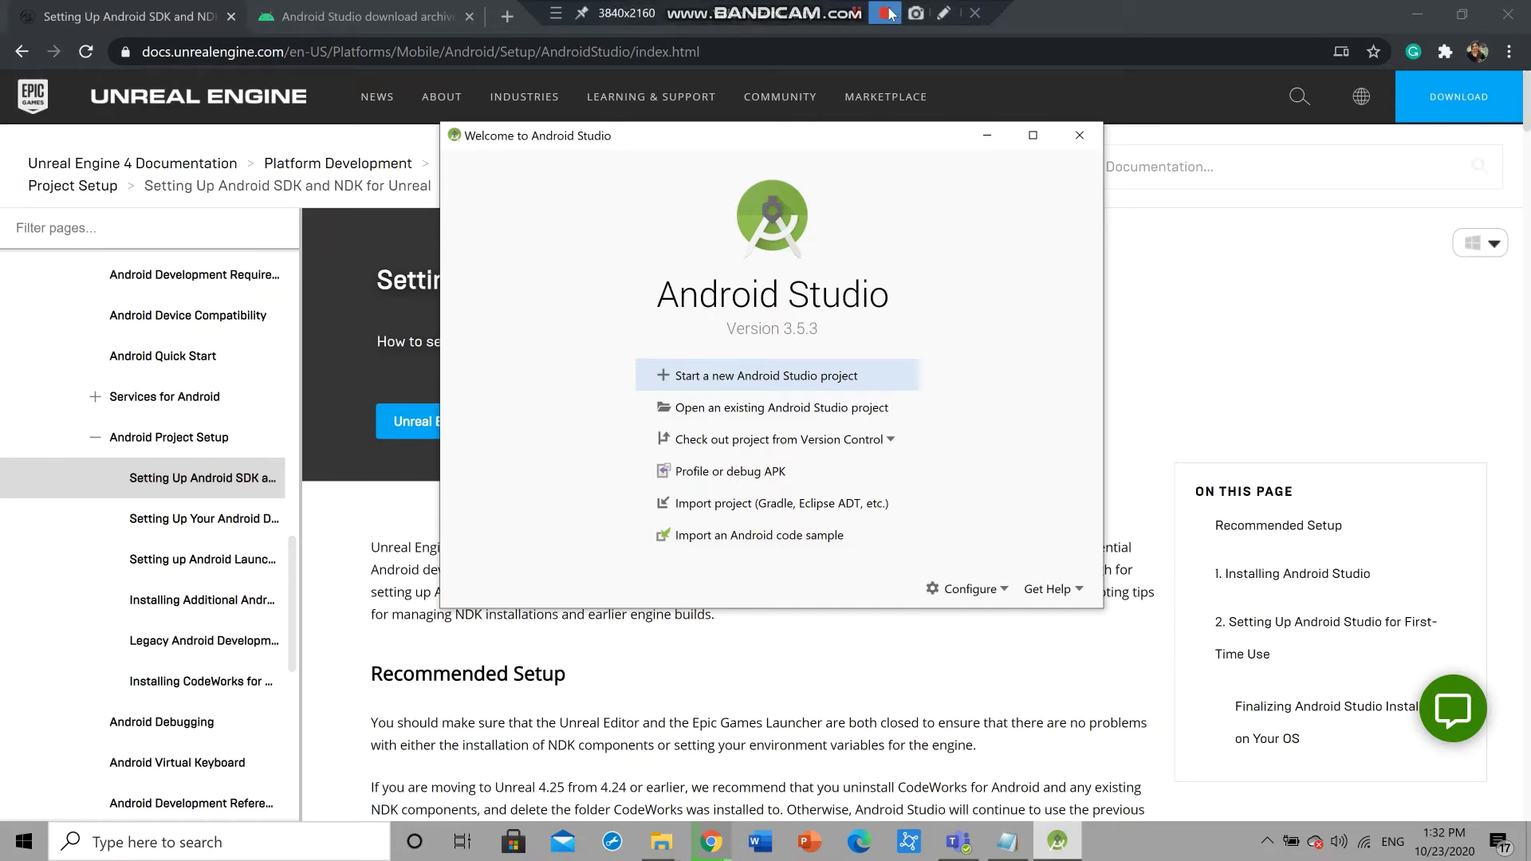
left_click(889, 13)
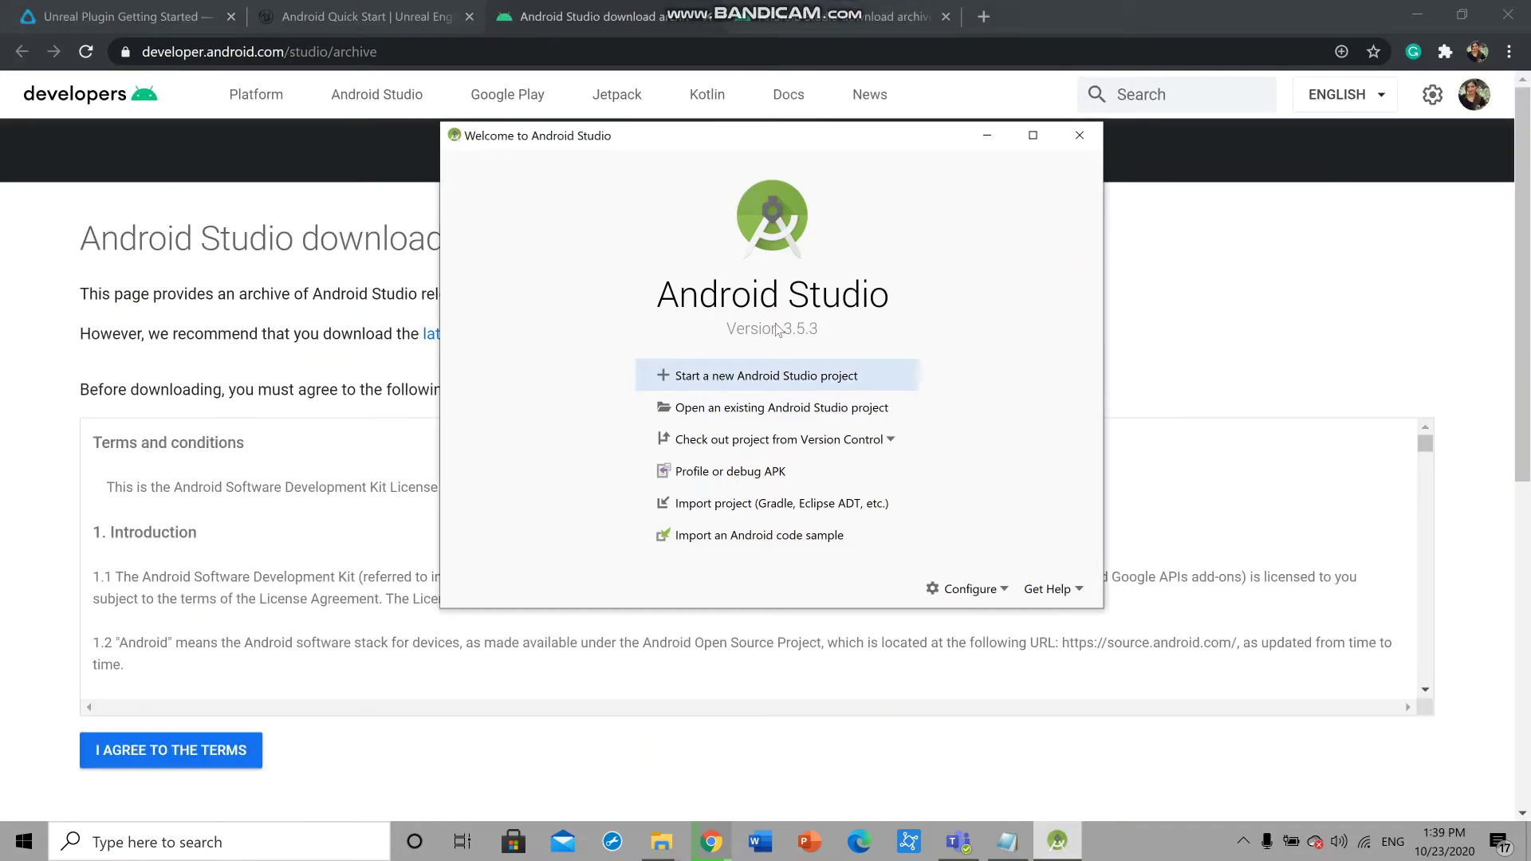
In File Explorer, go to C:\Program Files\Epic Games\UE_4.25\Engine\Extras\Android and run SetupAndroid.bat
mouse_move(656, 856)
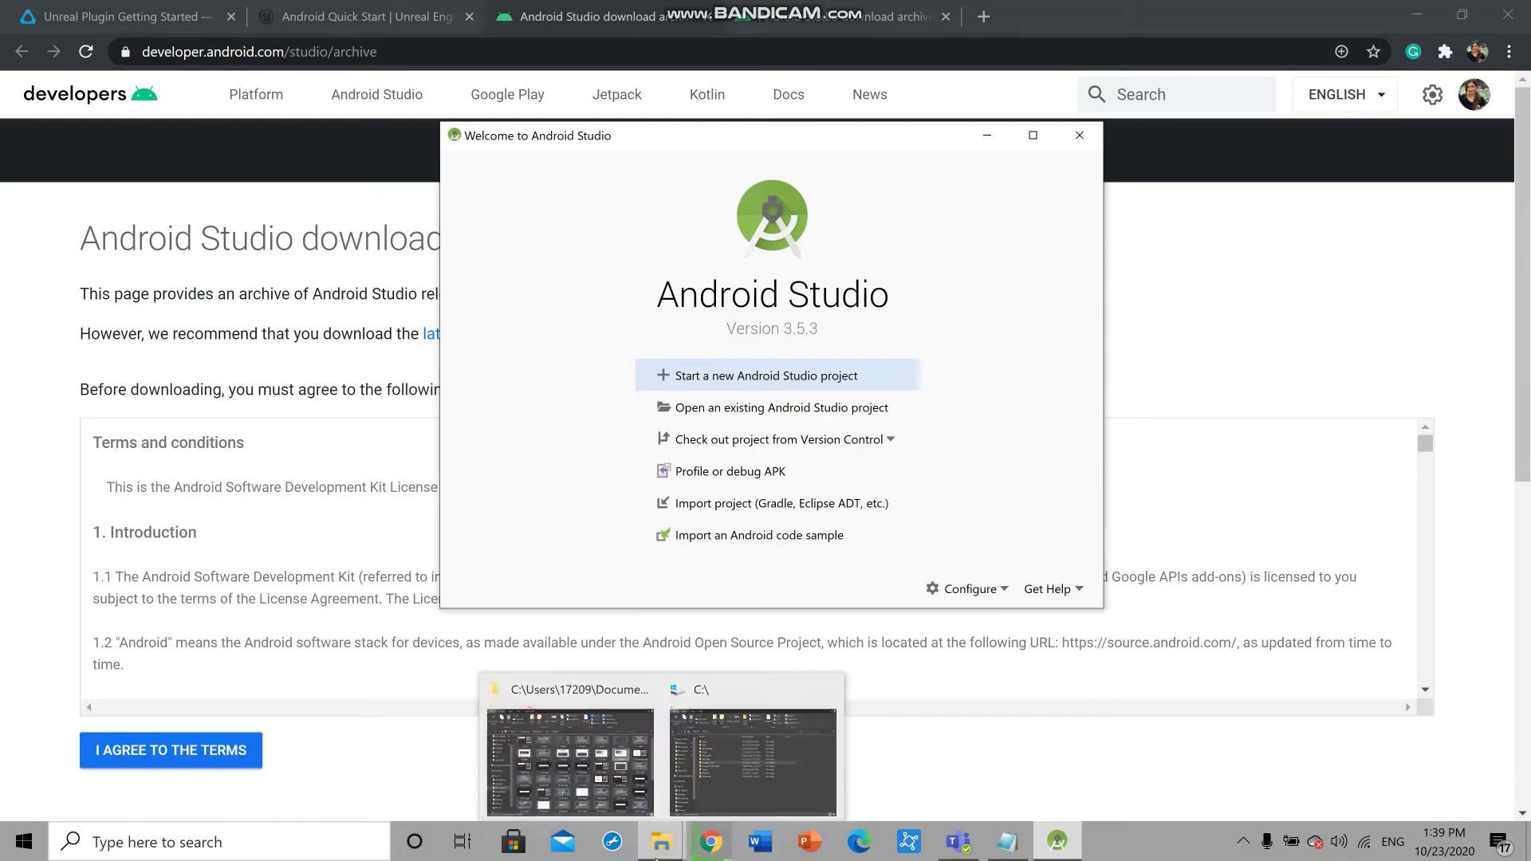
left_click(720, 777)
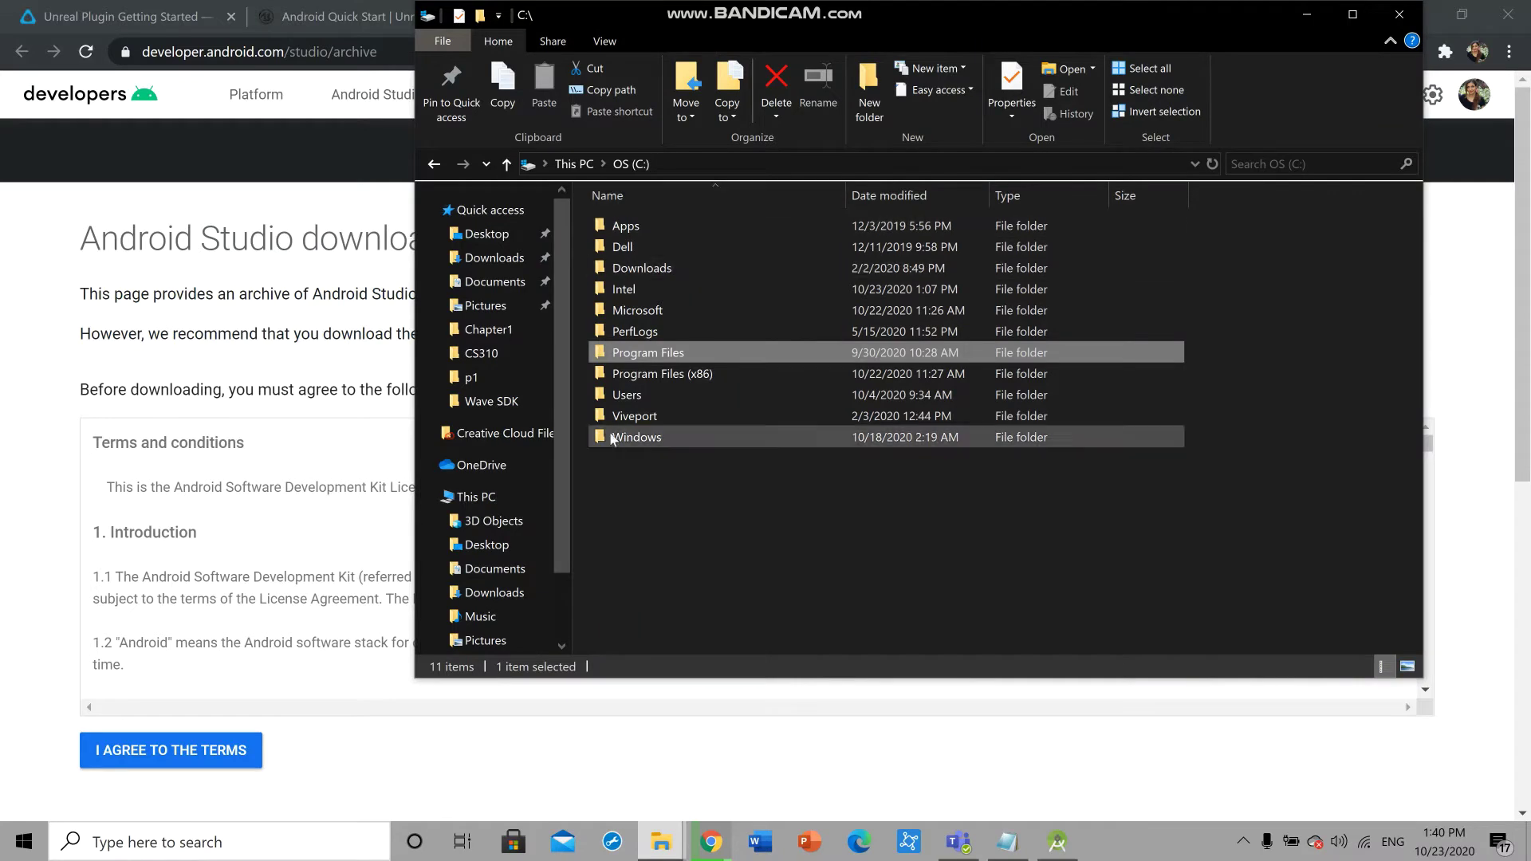
double_click(616, 356)
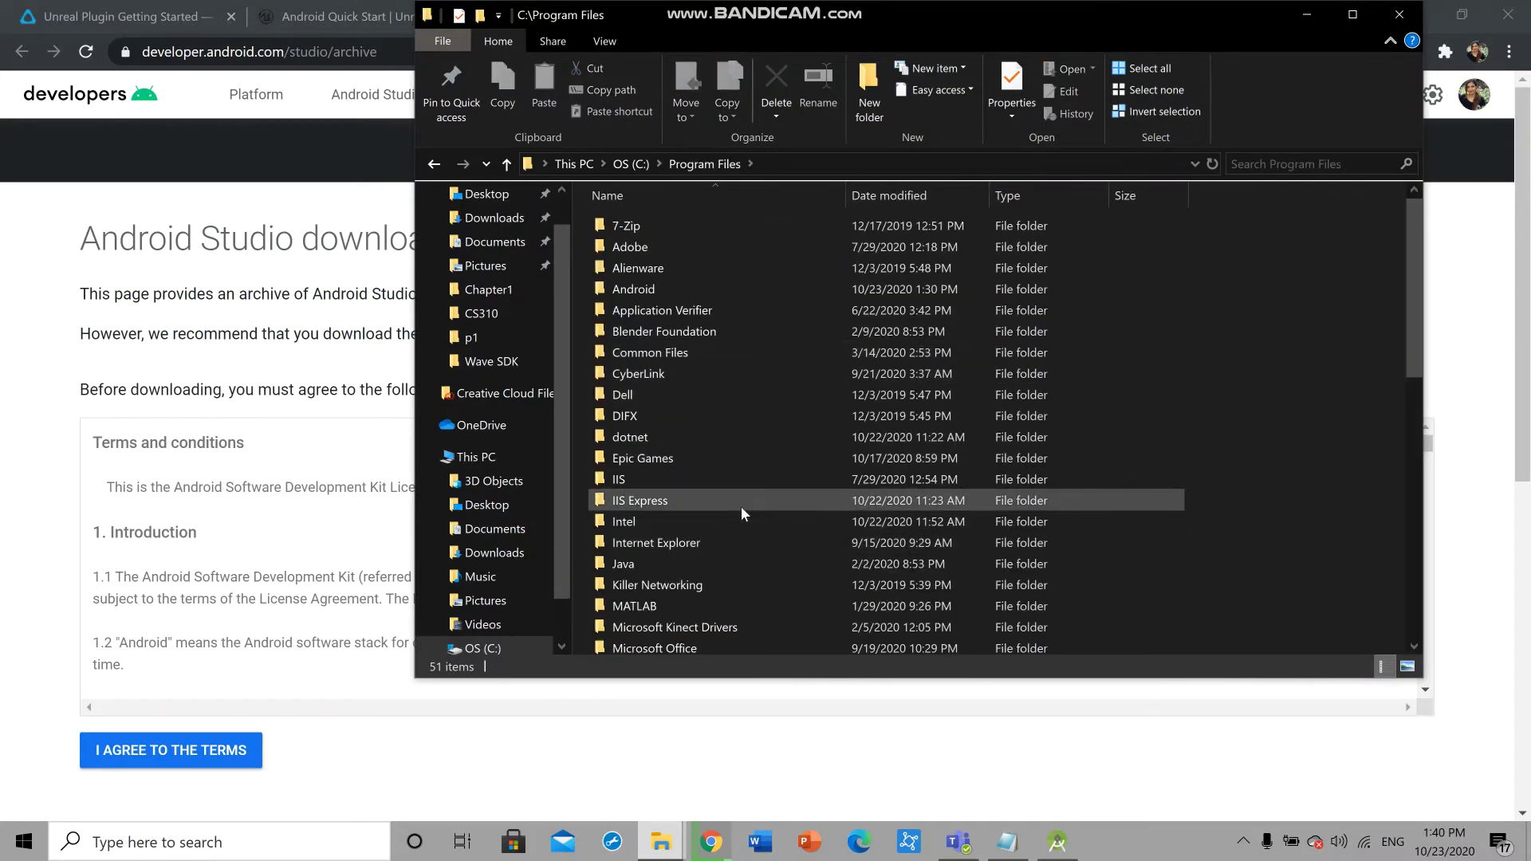
double_click(621, 462)
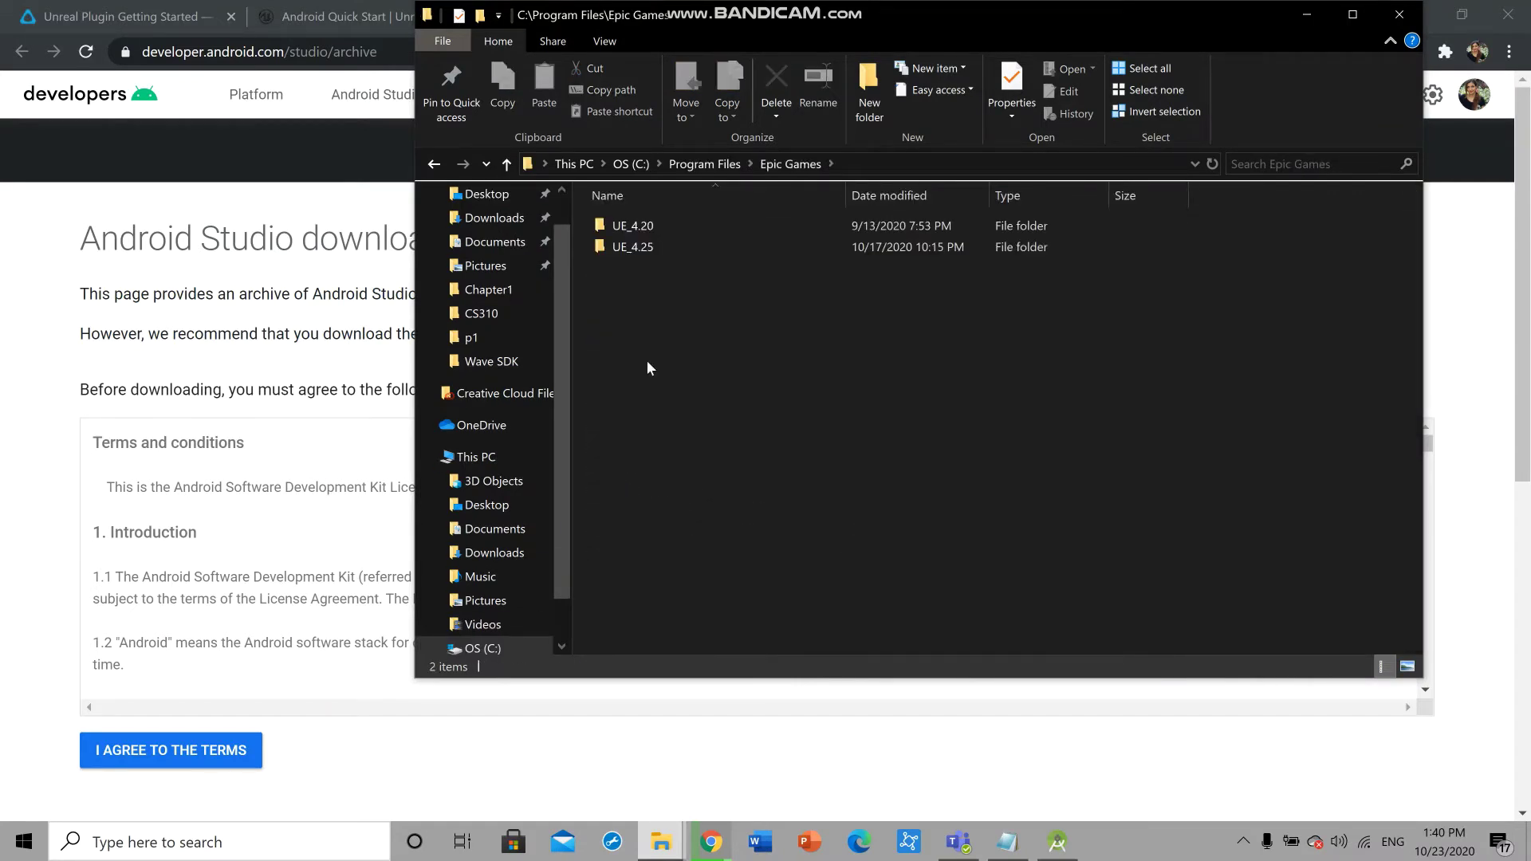
double_click(634, 247)
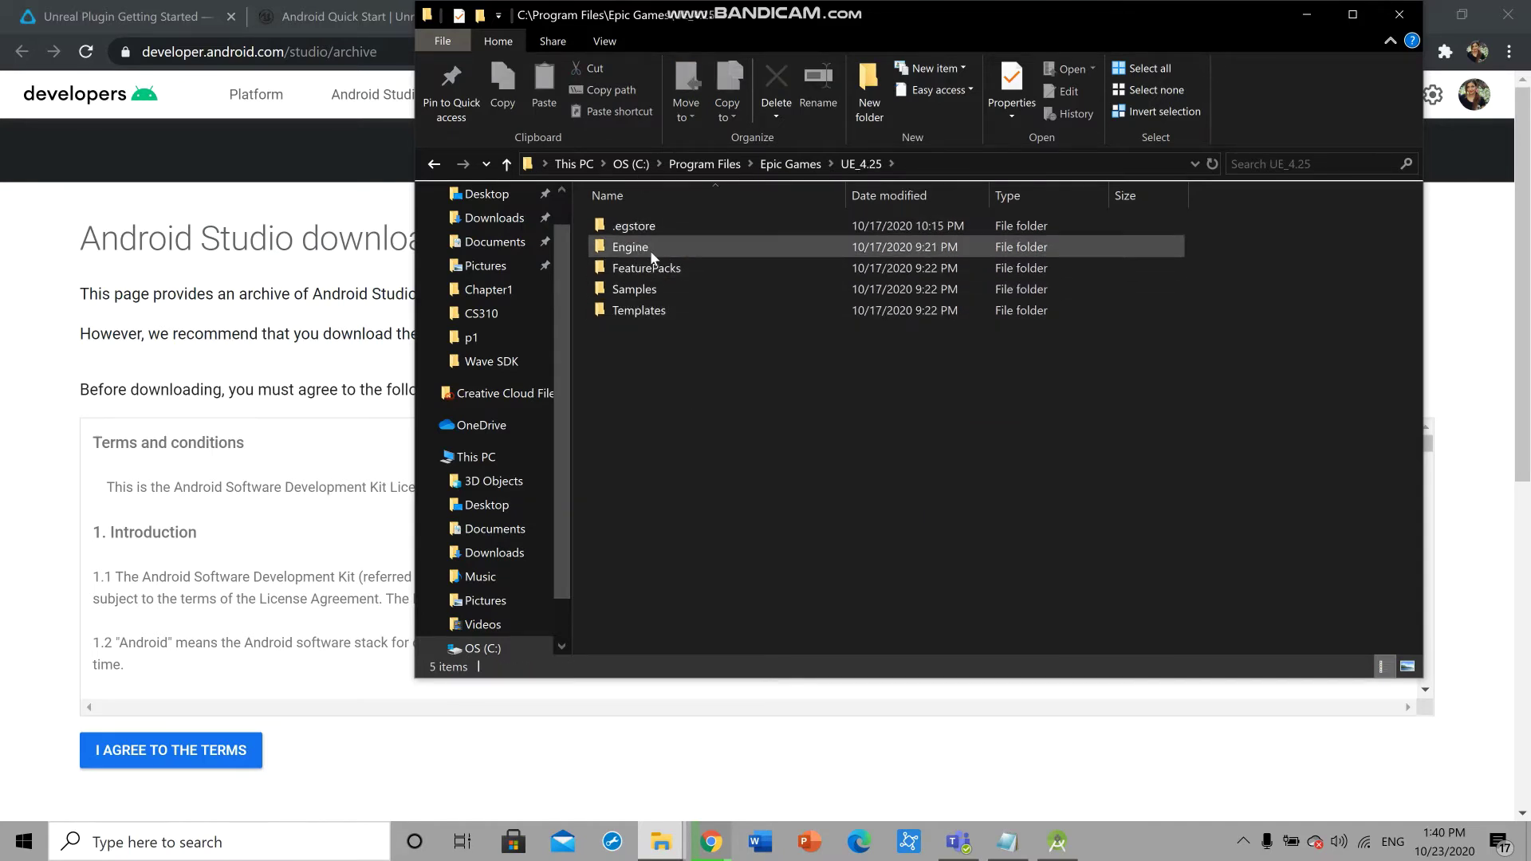
double_click(649, 251)
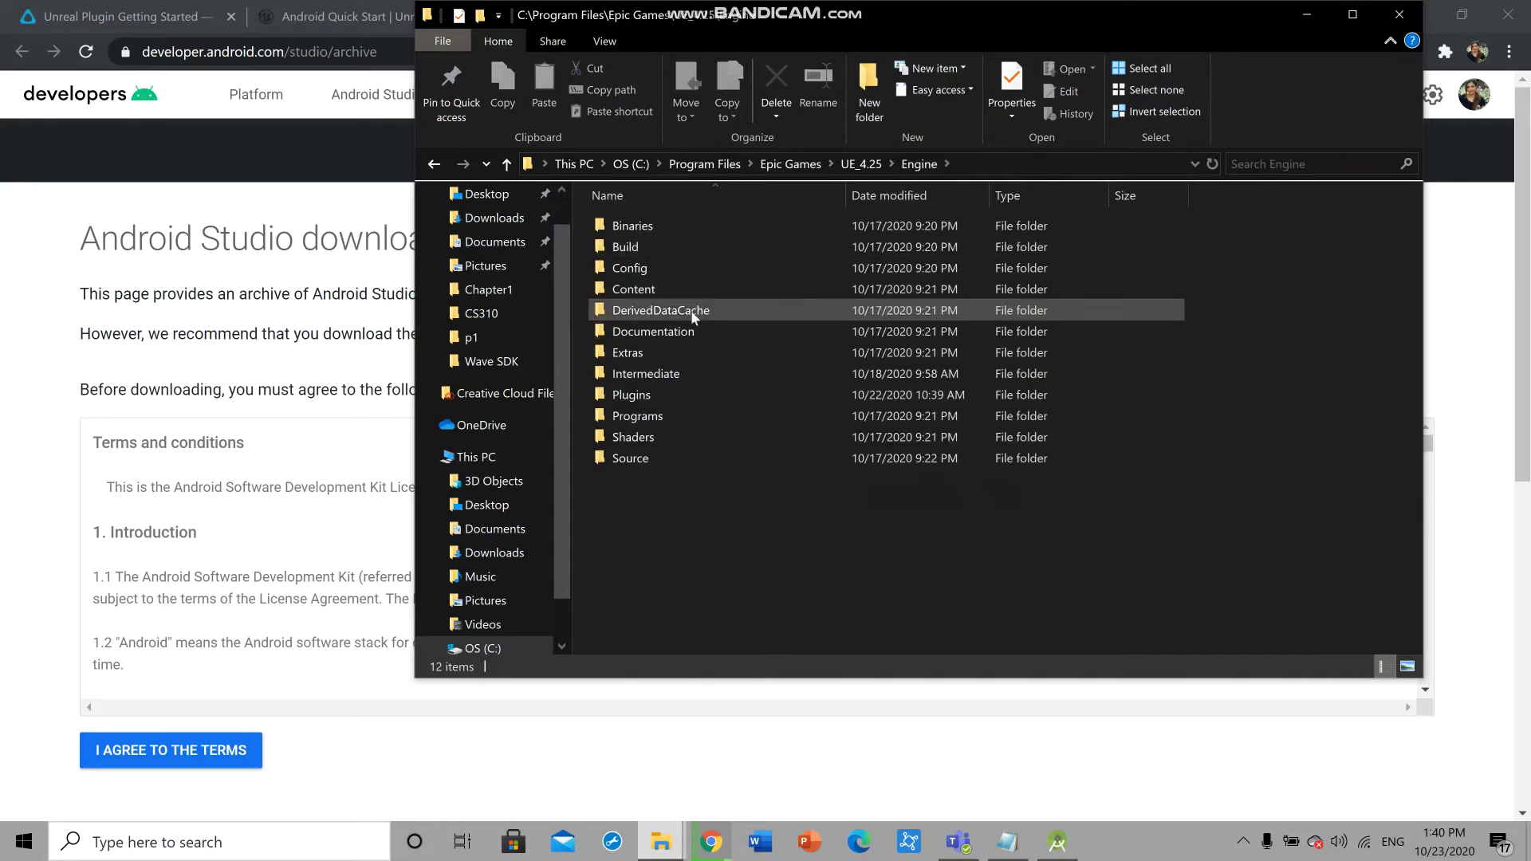
double_click(644, 356)
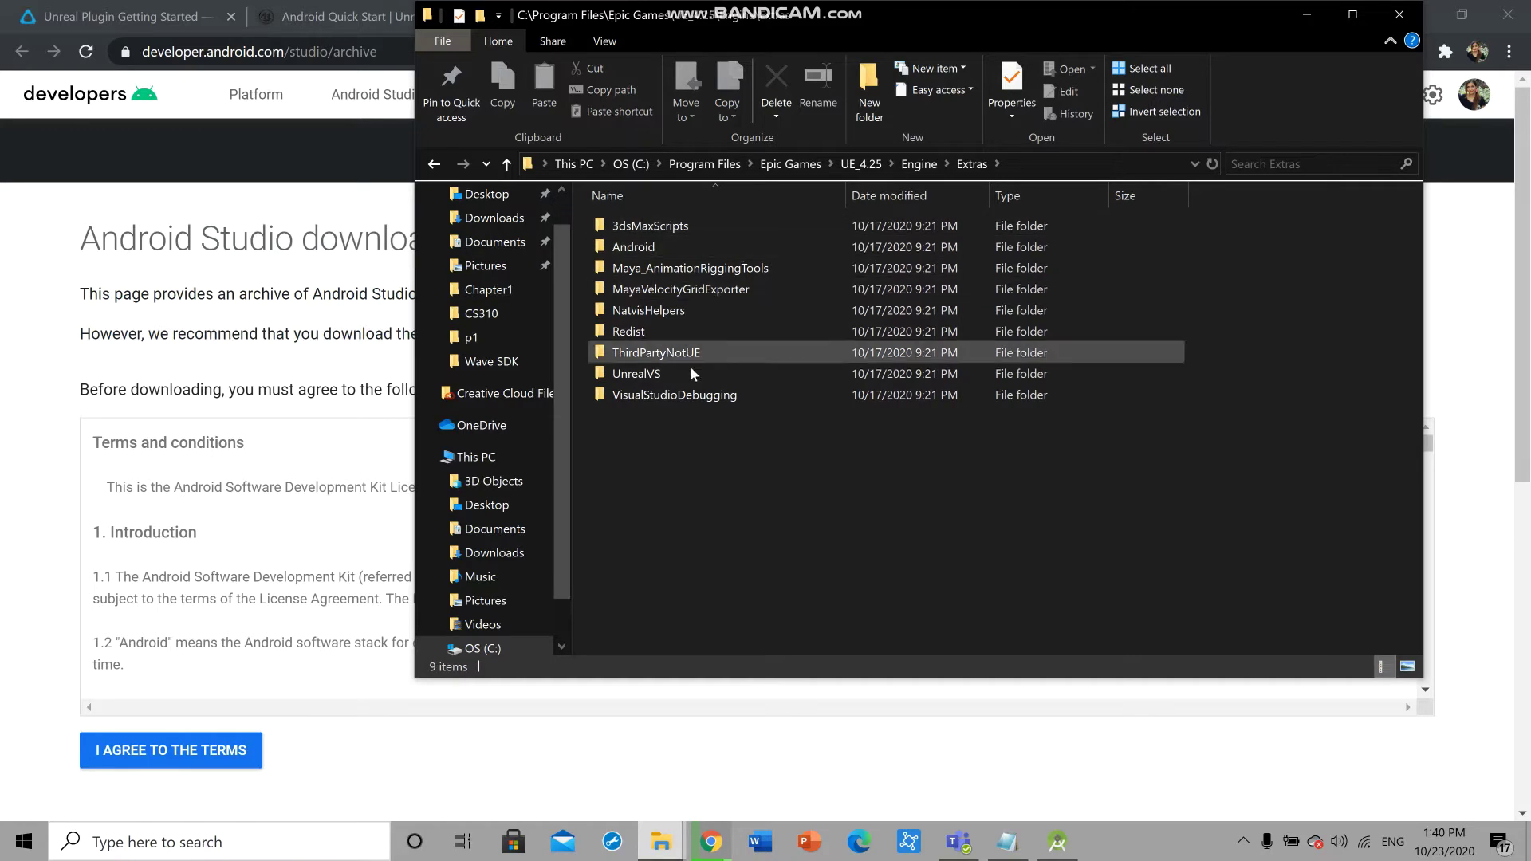
double_click(652, 246)
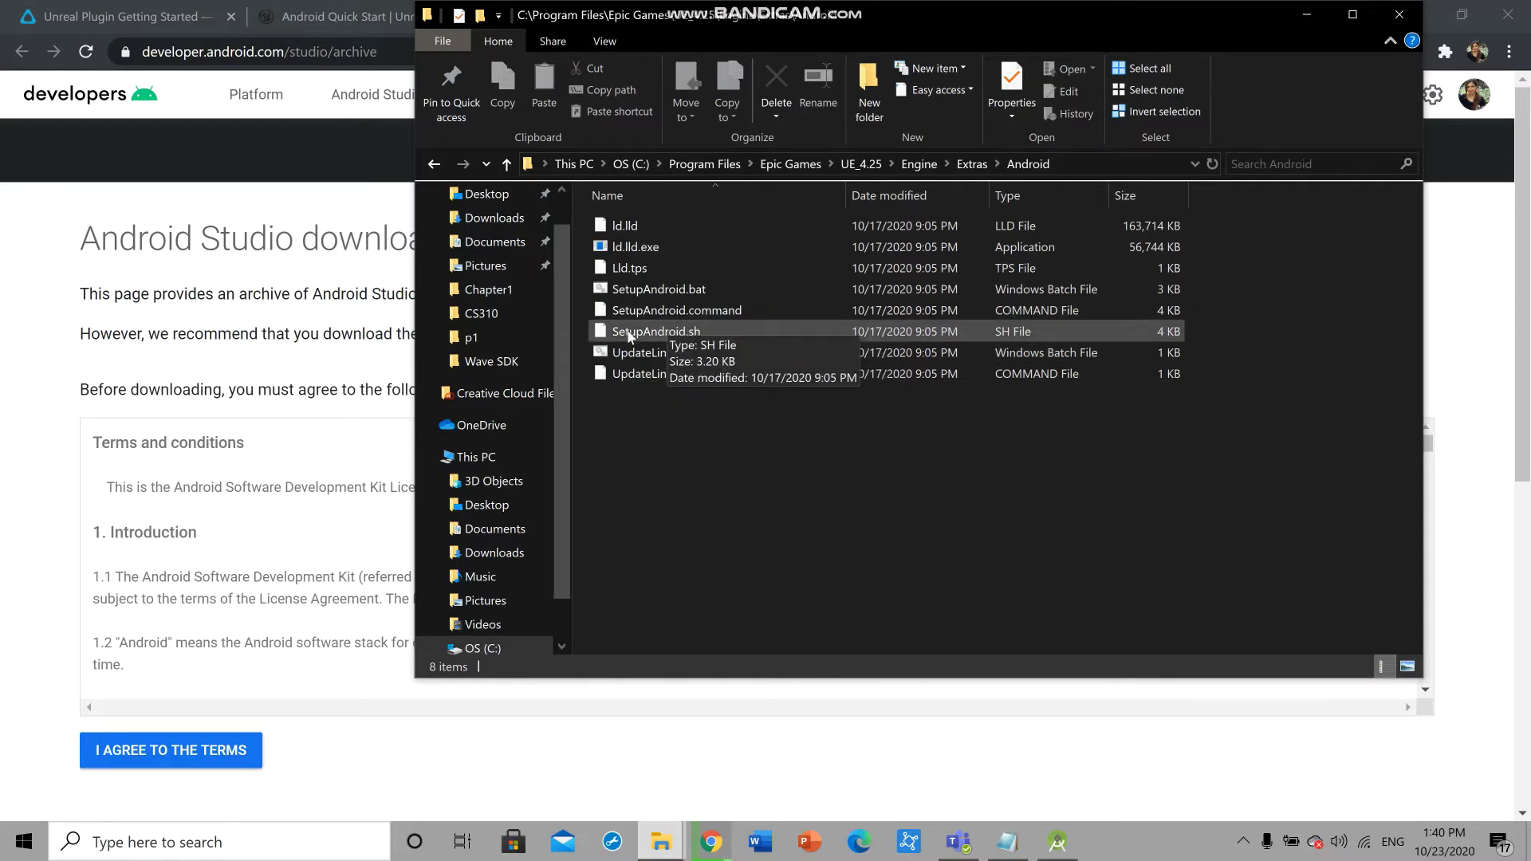
left_click(634, 295)
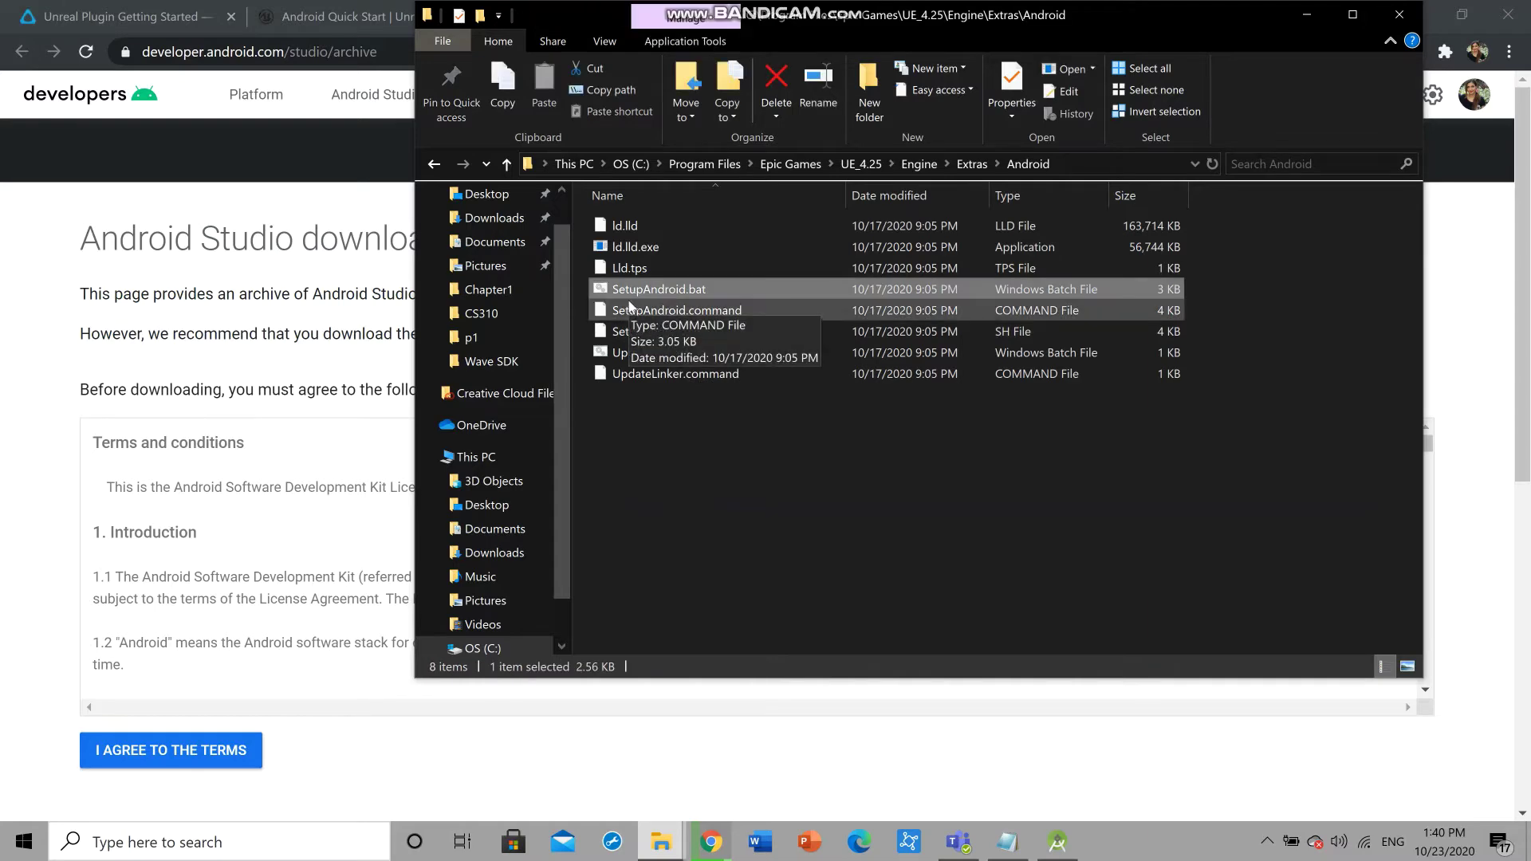
double_click(629, 291)
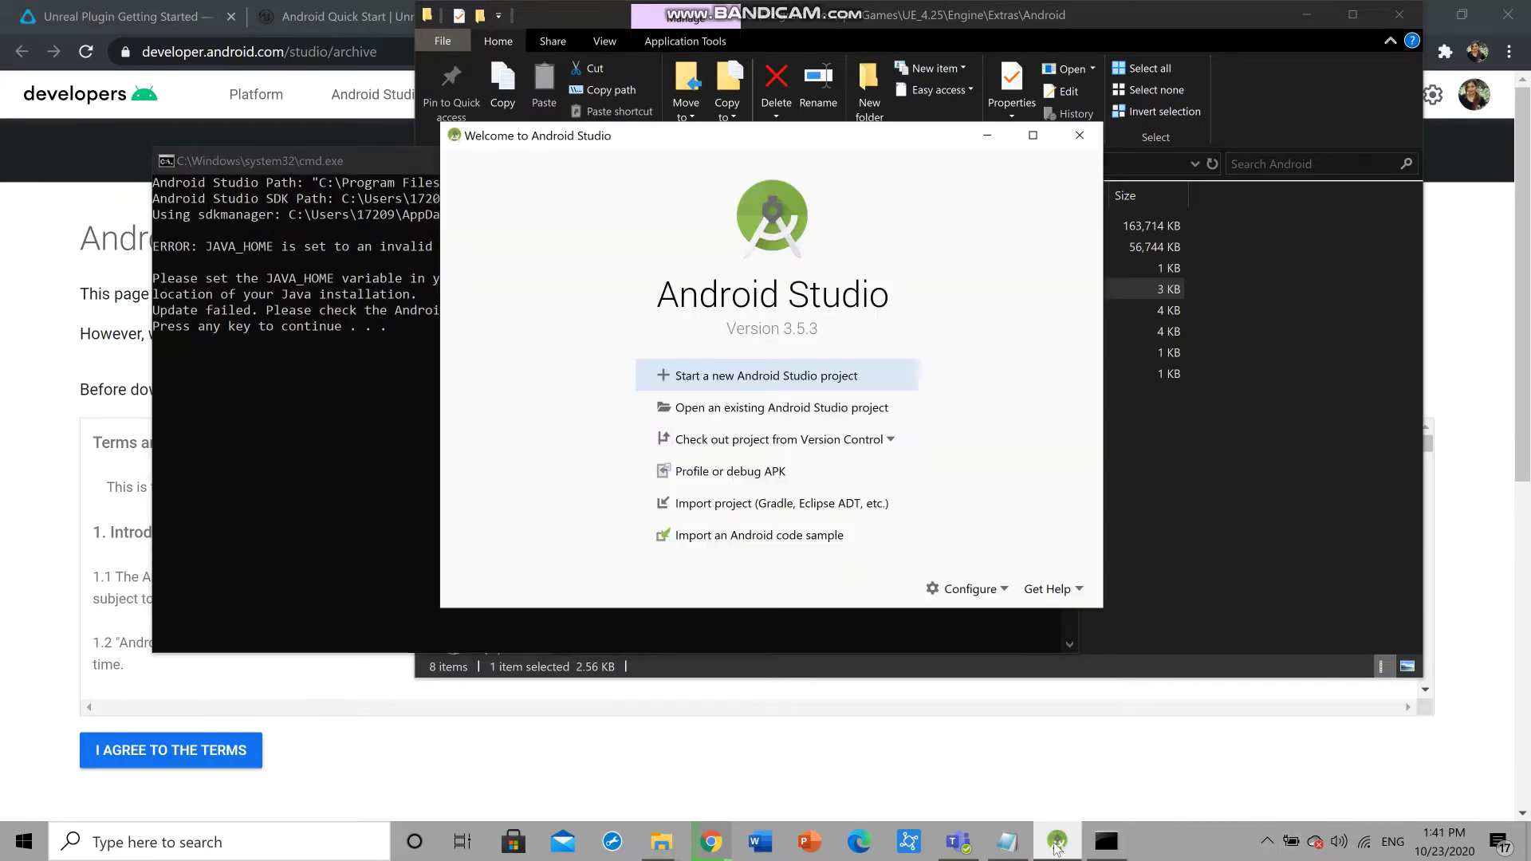
In Android Studio, create a new Basic Activity project with the default name, save location, Kotlin language and minimum API level
left_click(717, 376)
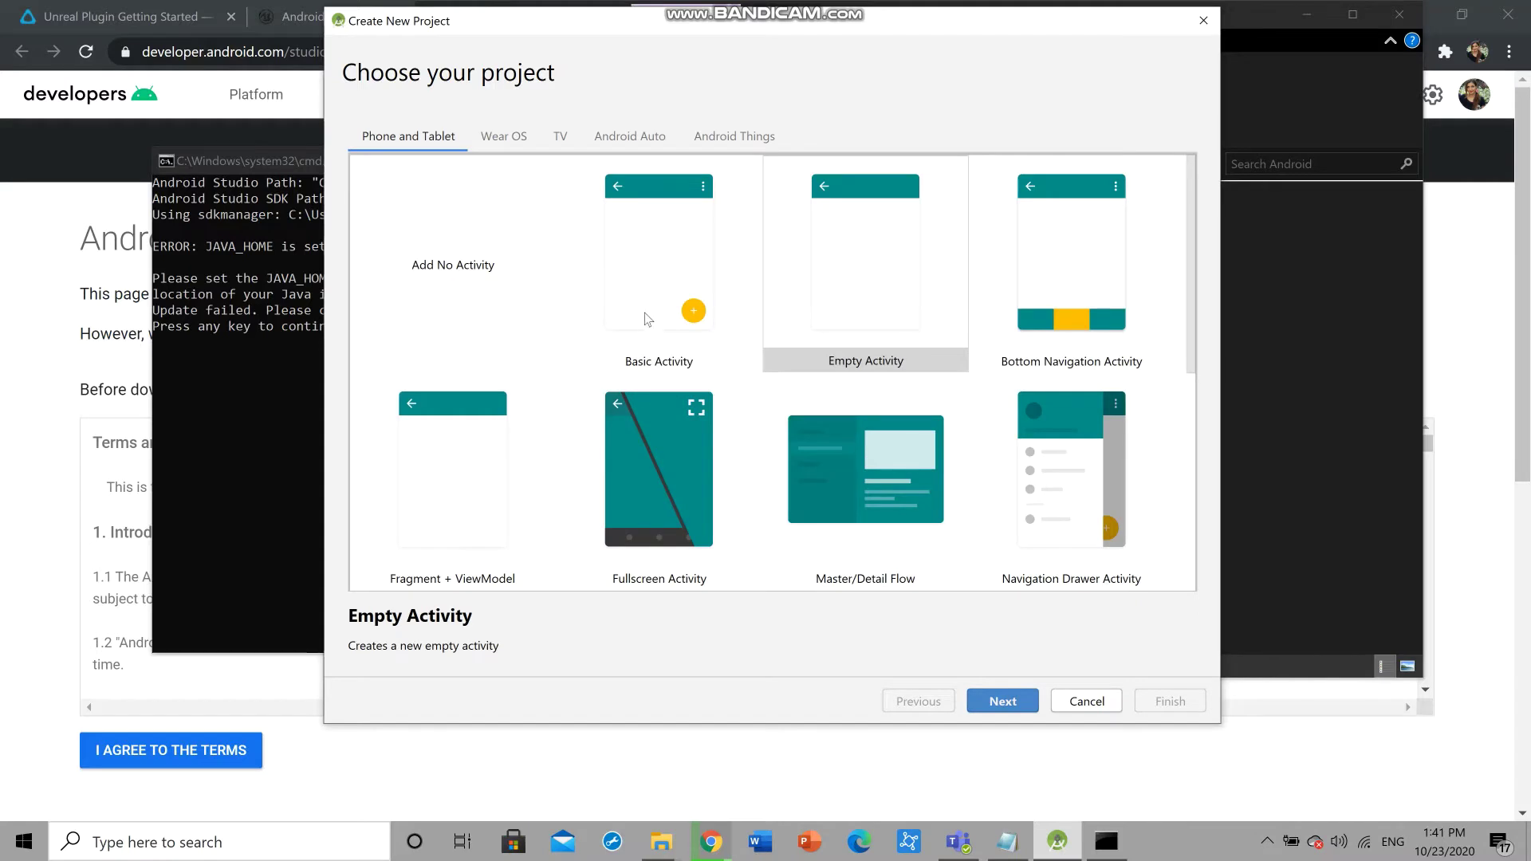
left_click(655, 274)
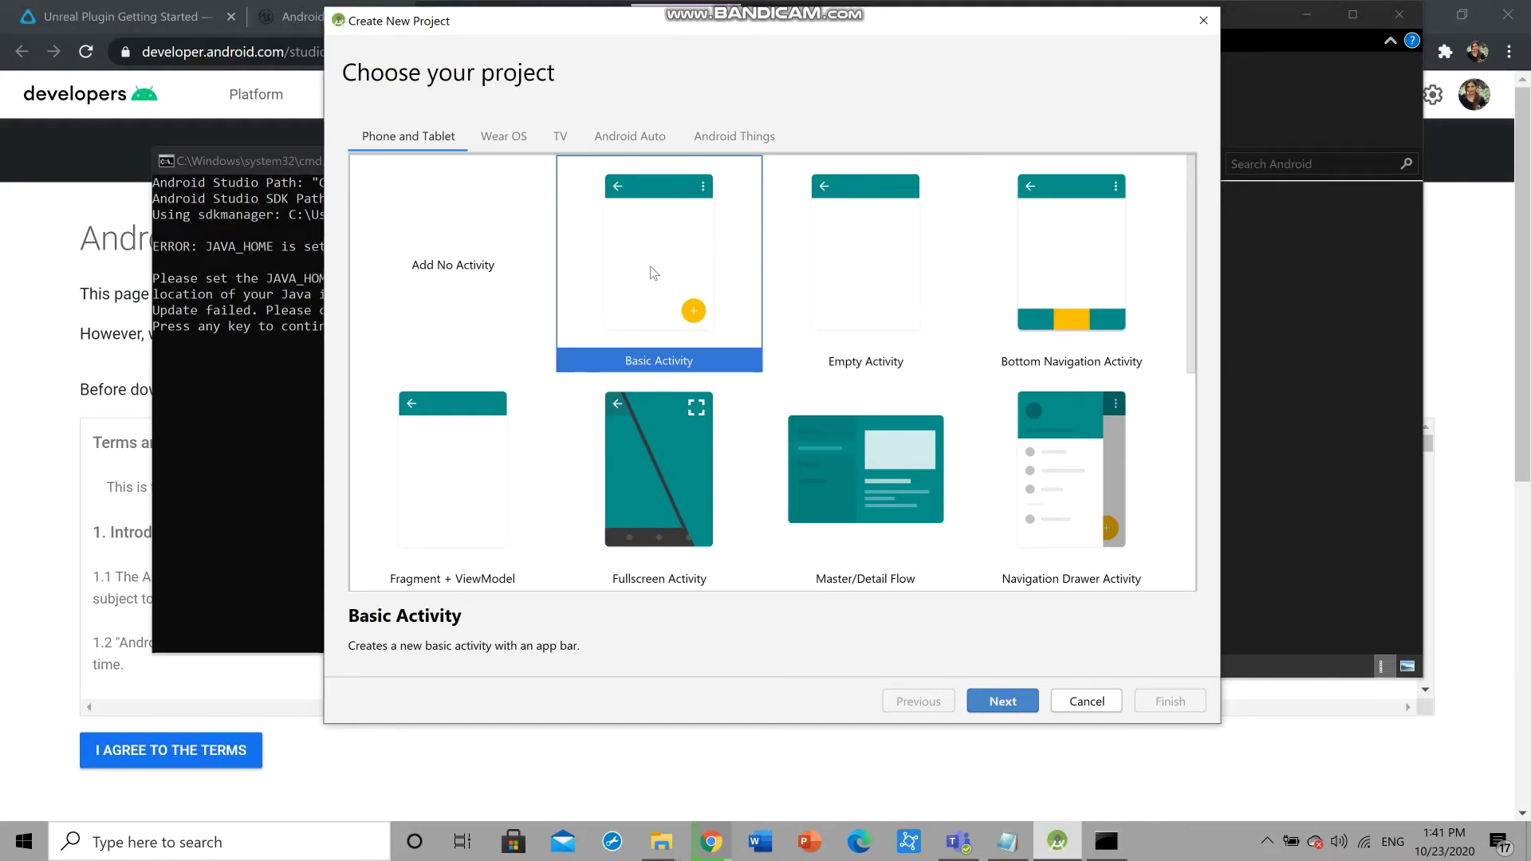
double_click(654, 274)
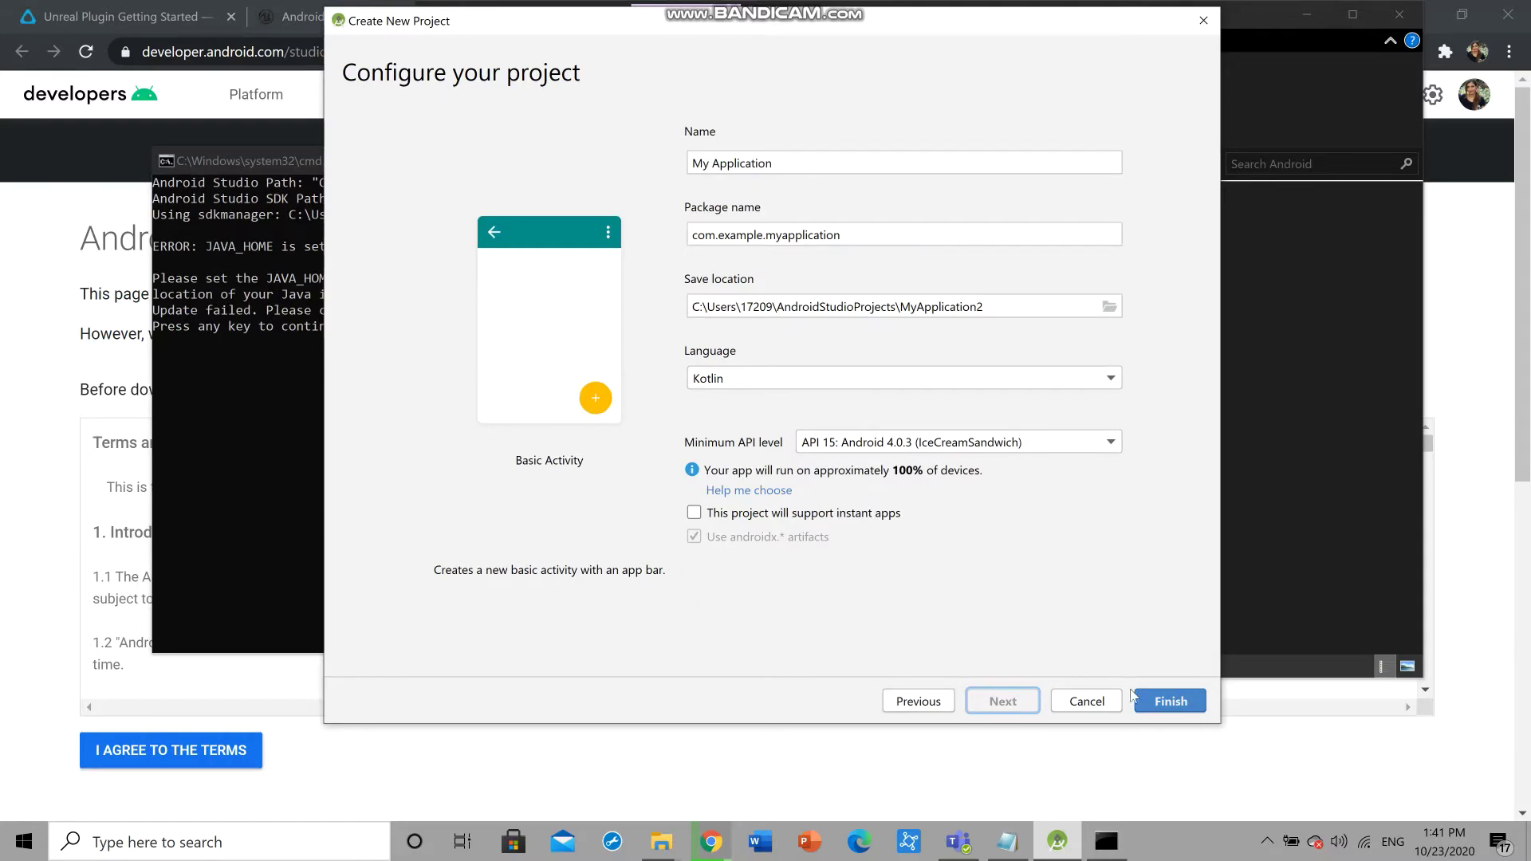
left_click(1181, 701)
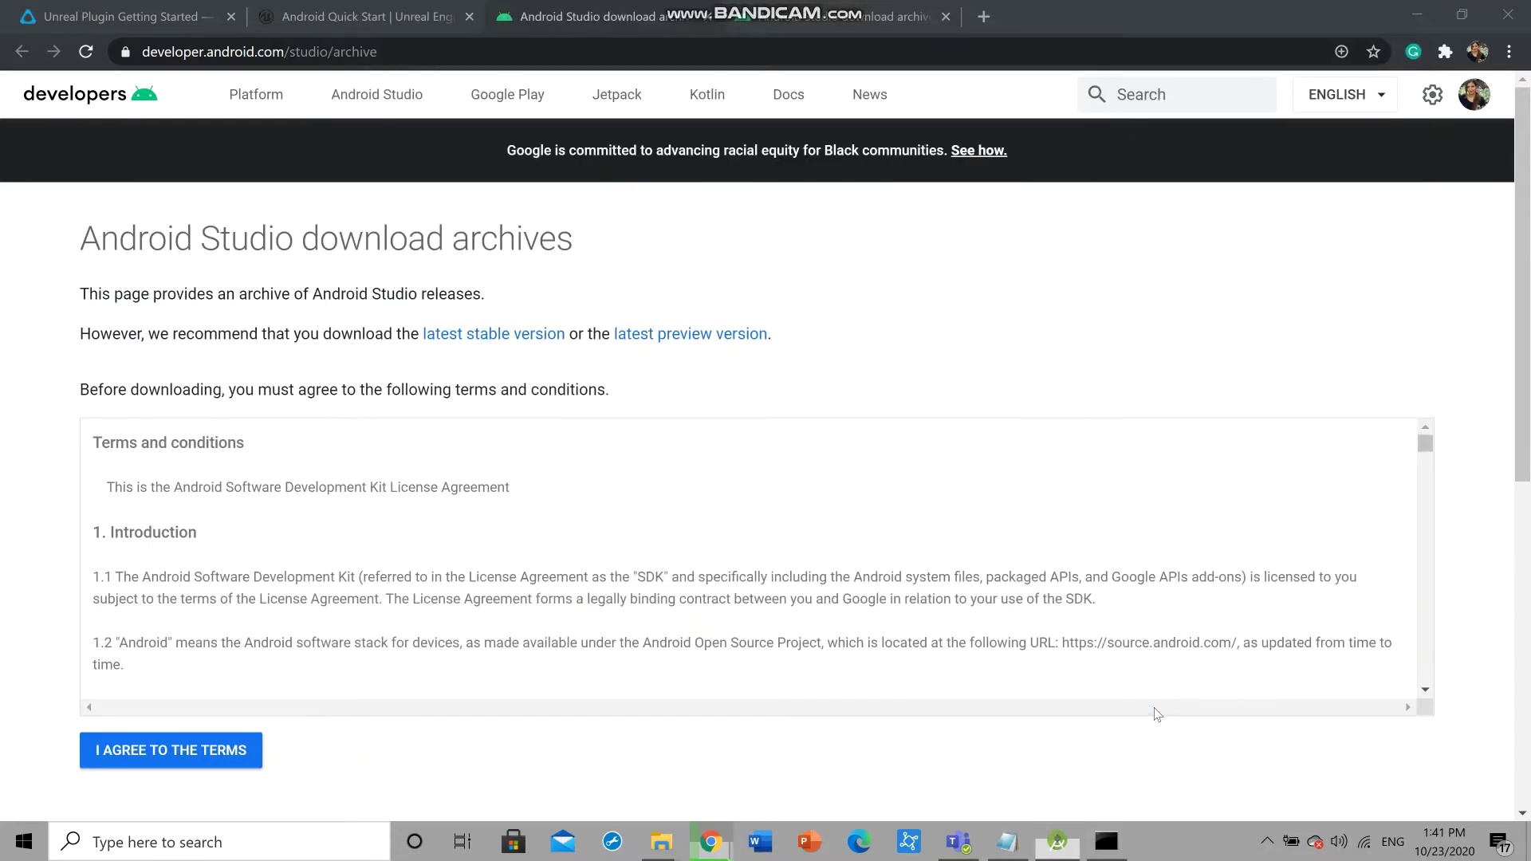
left_click(1107, 851)
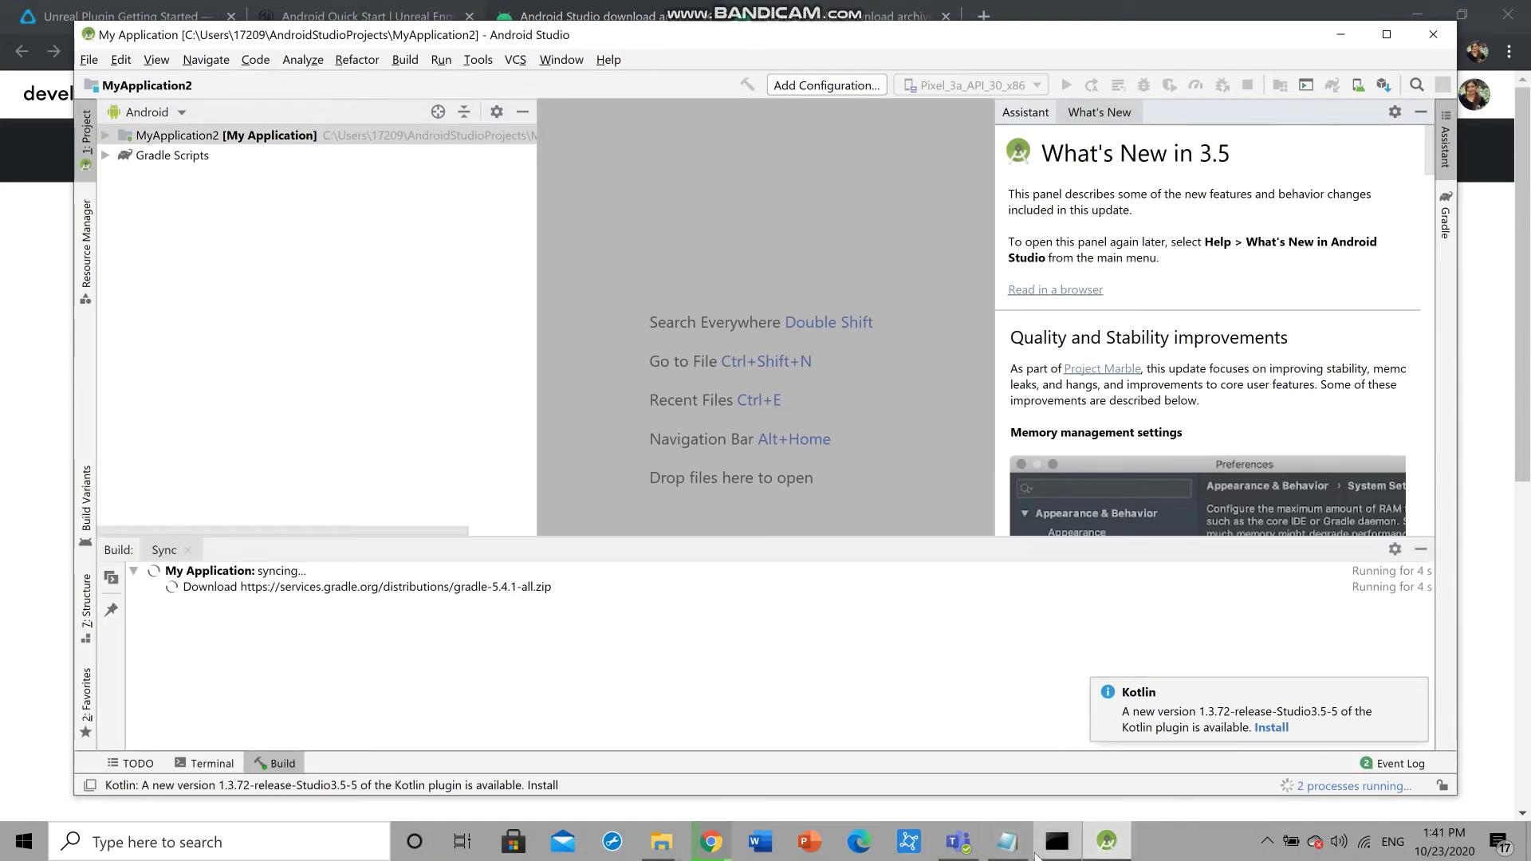
Dismiss the paused setup console and try running SetupAndroid.bat again from File Explorer
left_click(1048, 851)
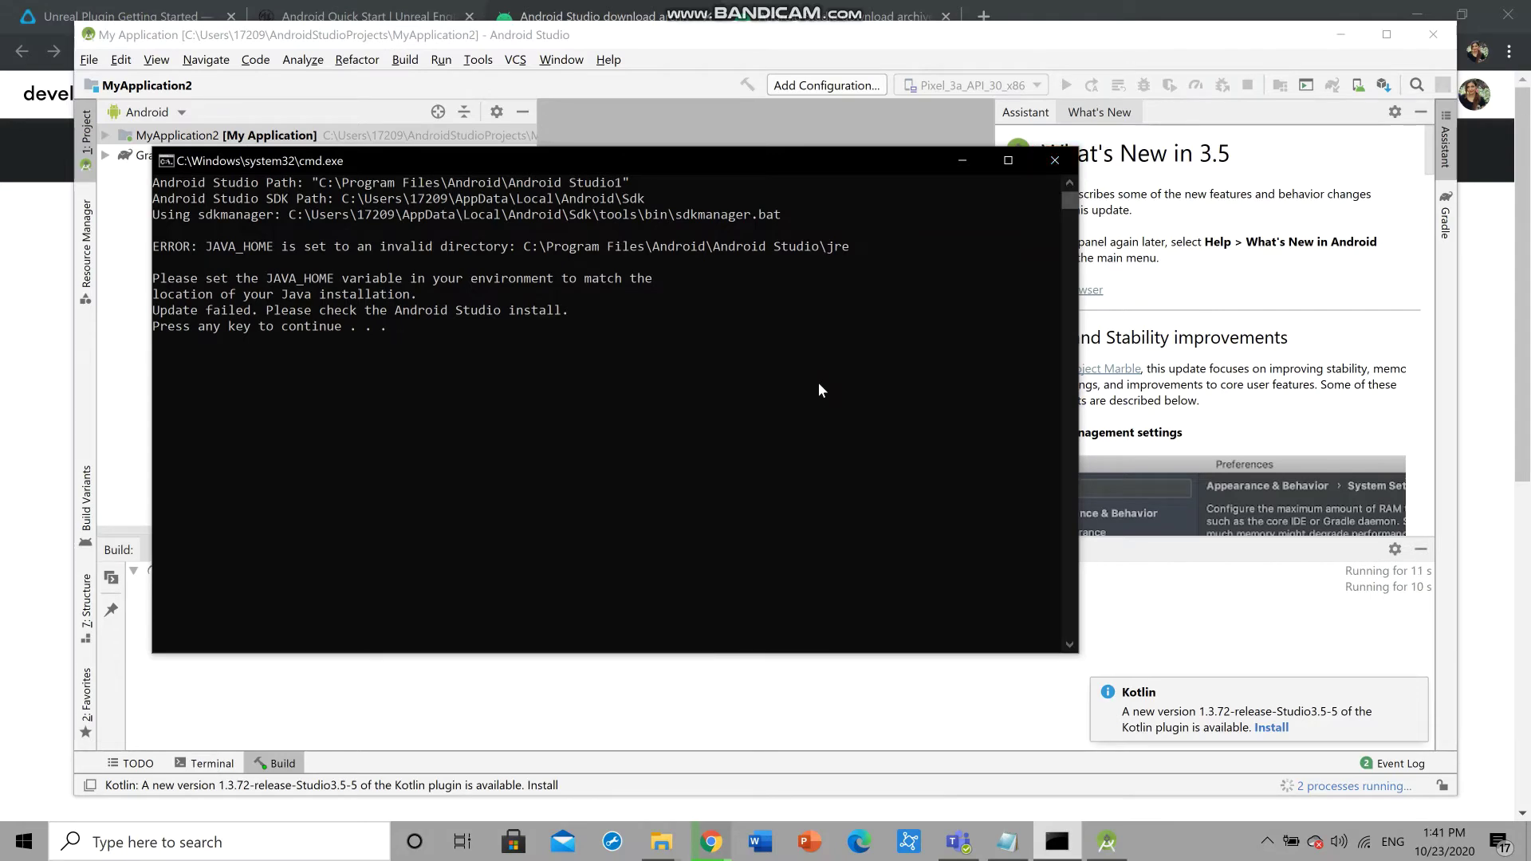
key("Return")
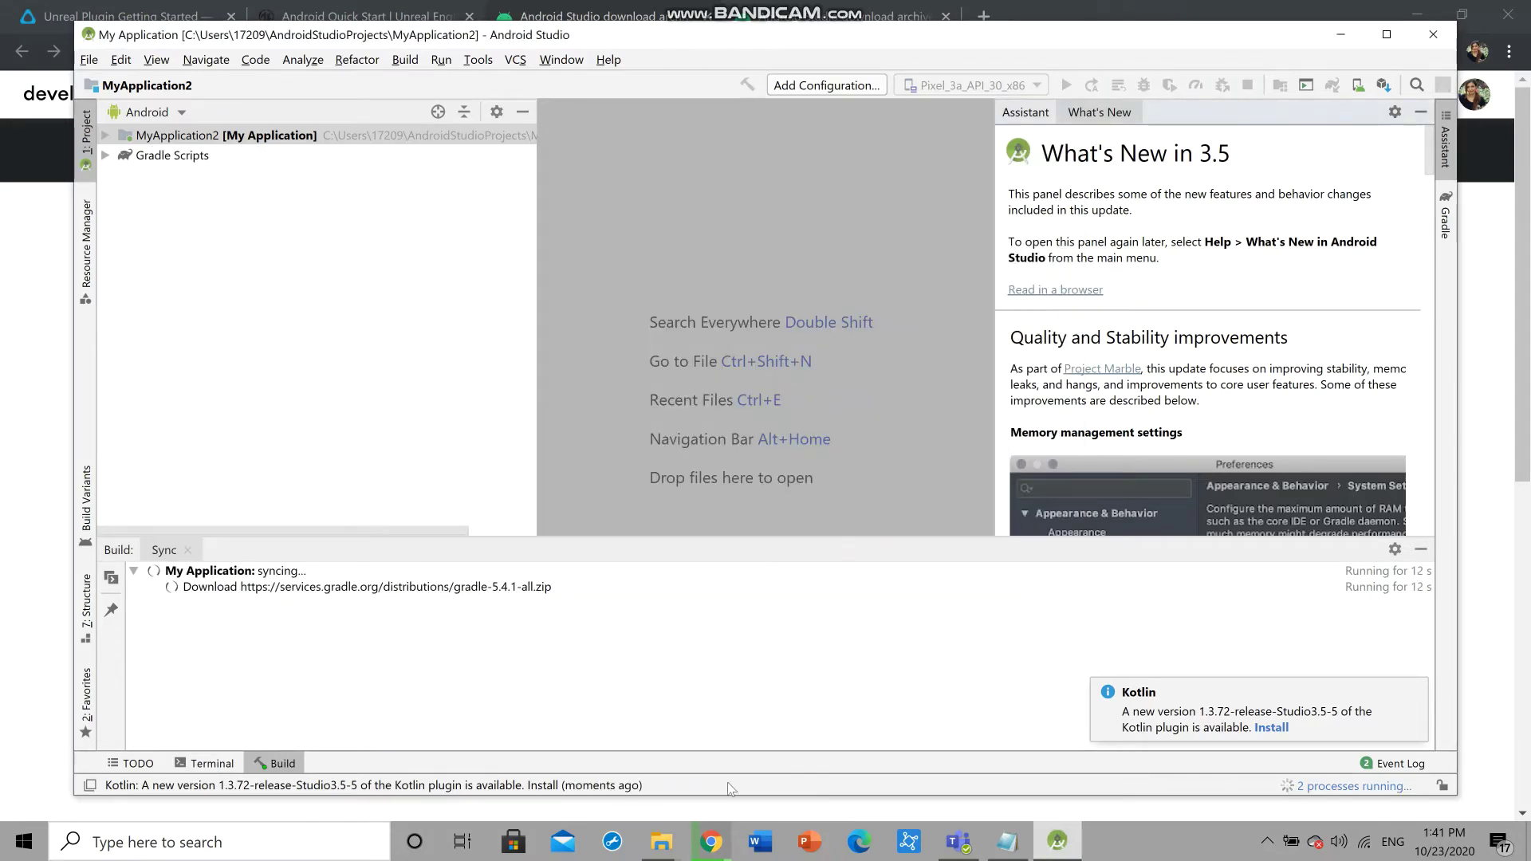
left_click(661, 842)
left_click(739, 775)
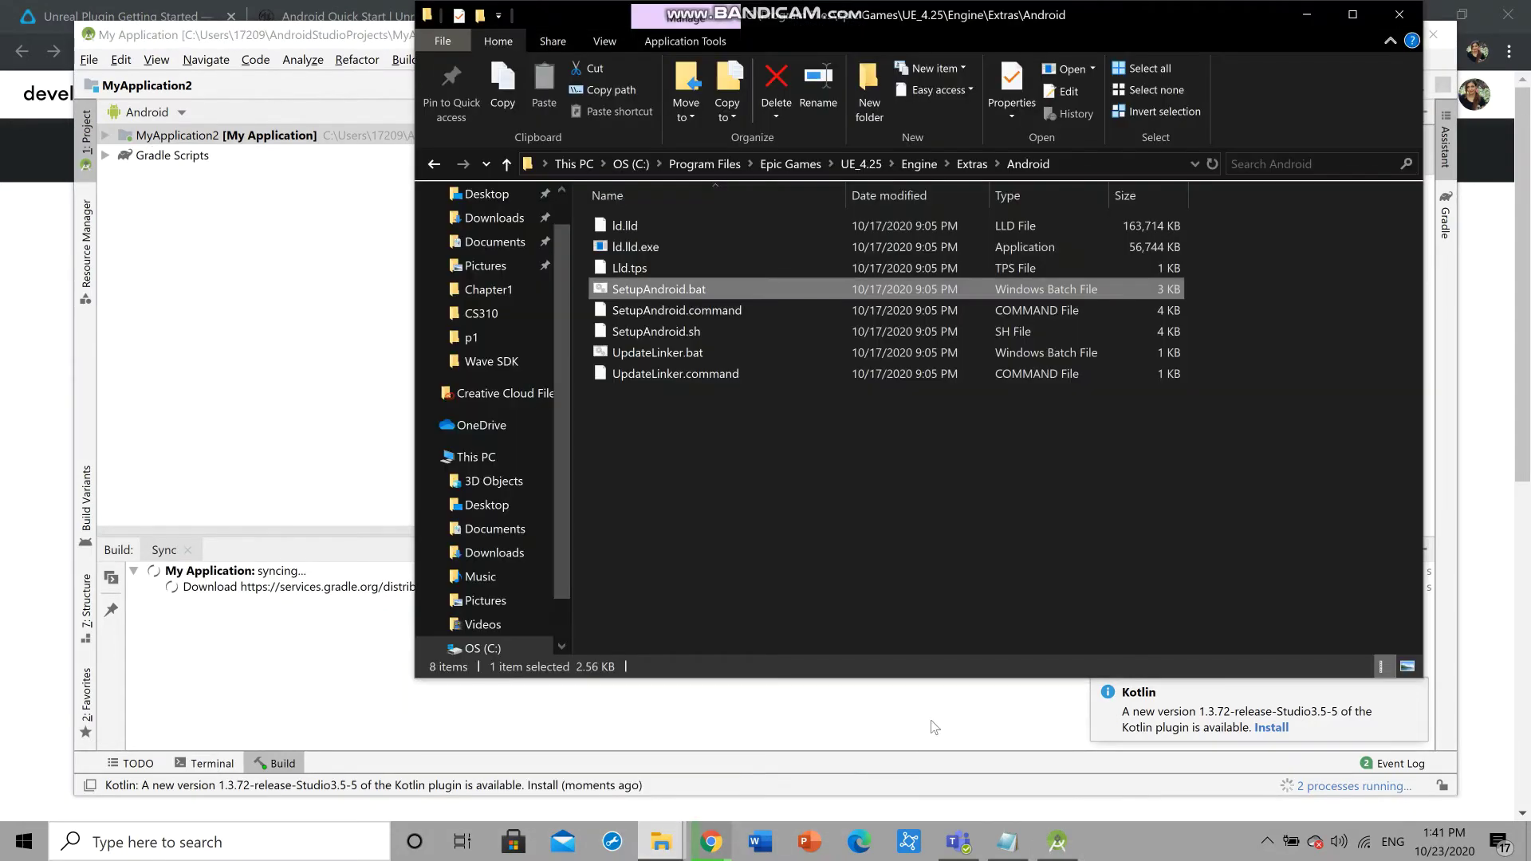
double_click(659, 292)
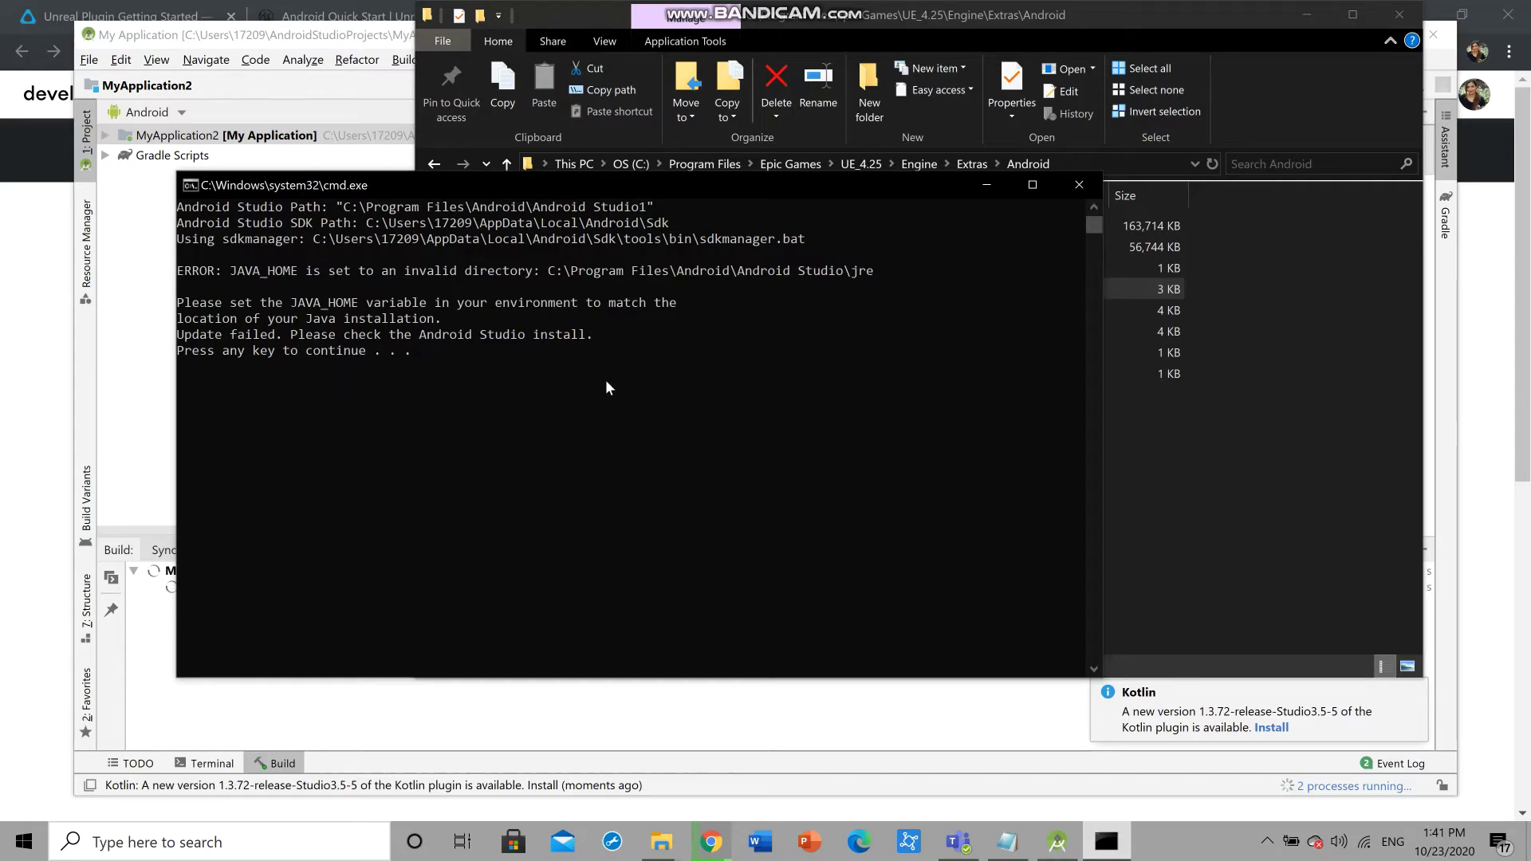
mouse_move(662, 6)
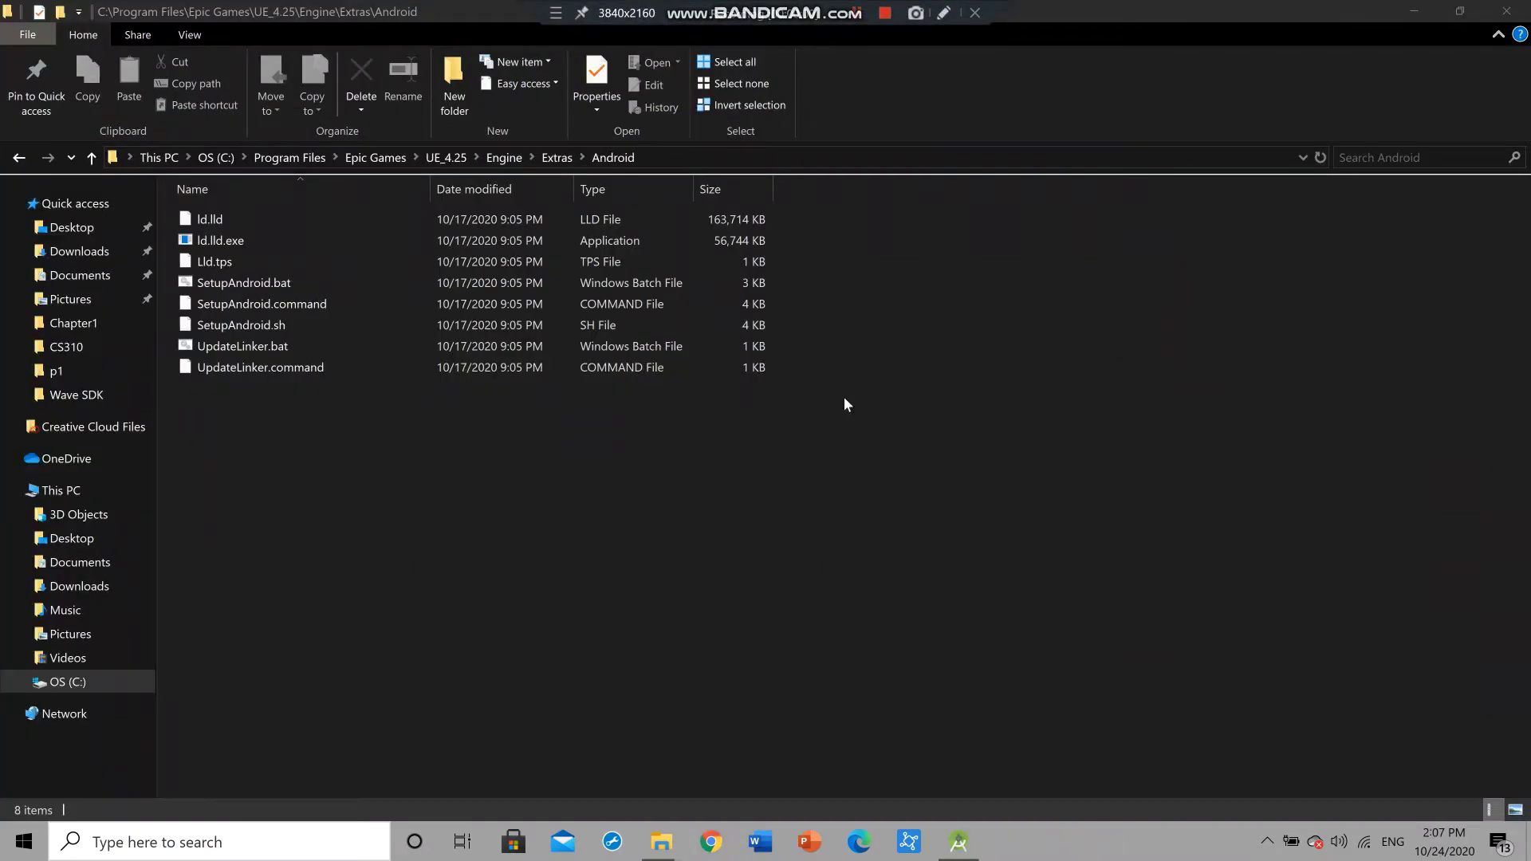
Run SetupAndroid.bat once more from the UE_4.25 Extras\Android folder, check the open Android Studio project and minimize it
left_click(855, 659)
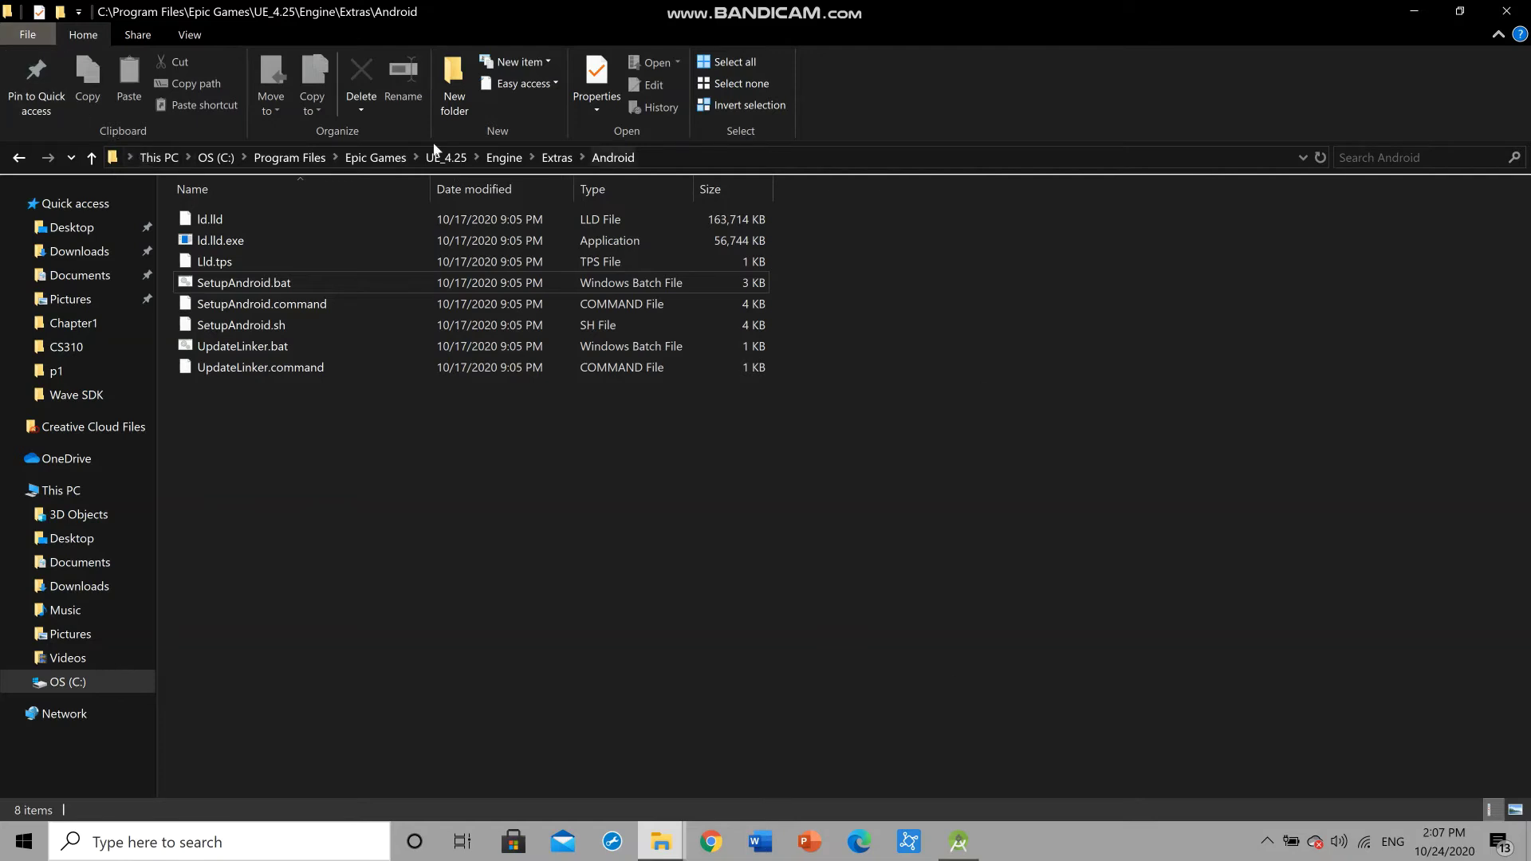
double_click(221, 289)
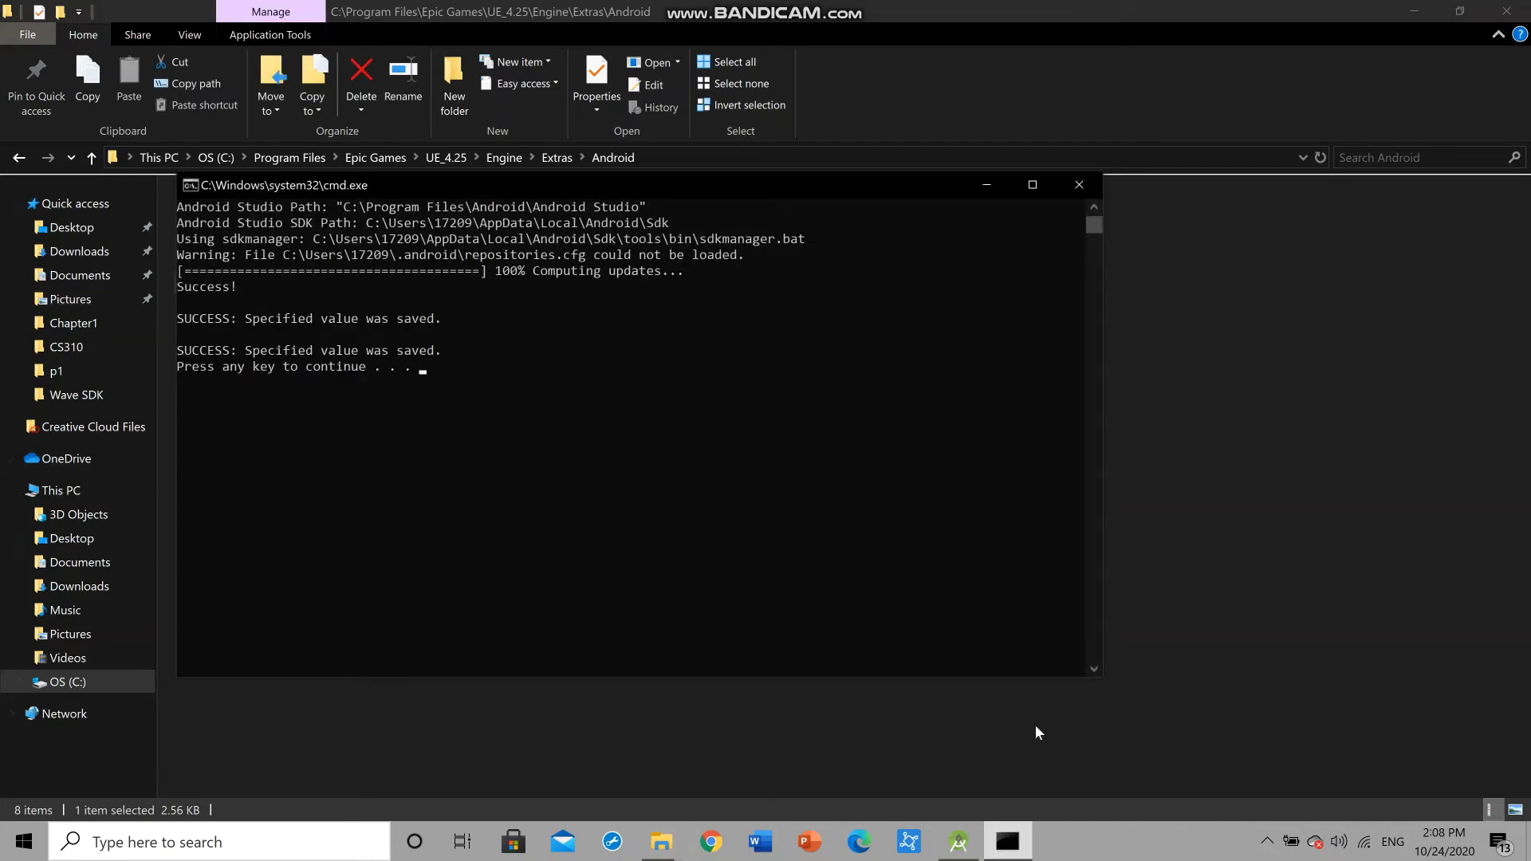
left_click(951, 853)
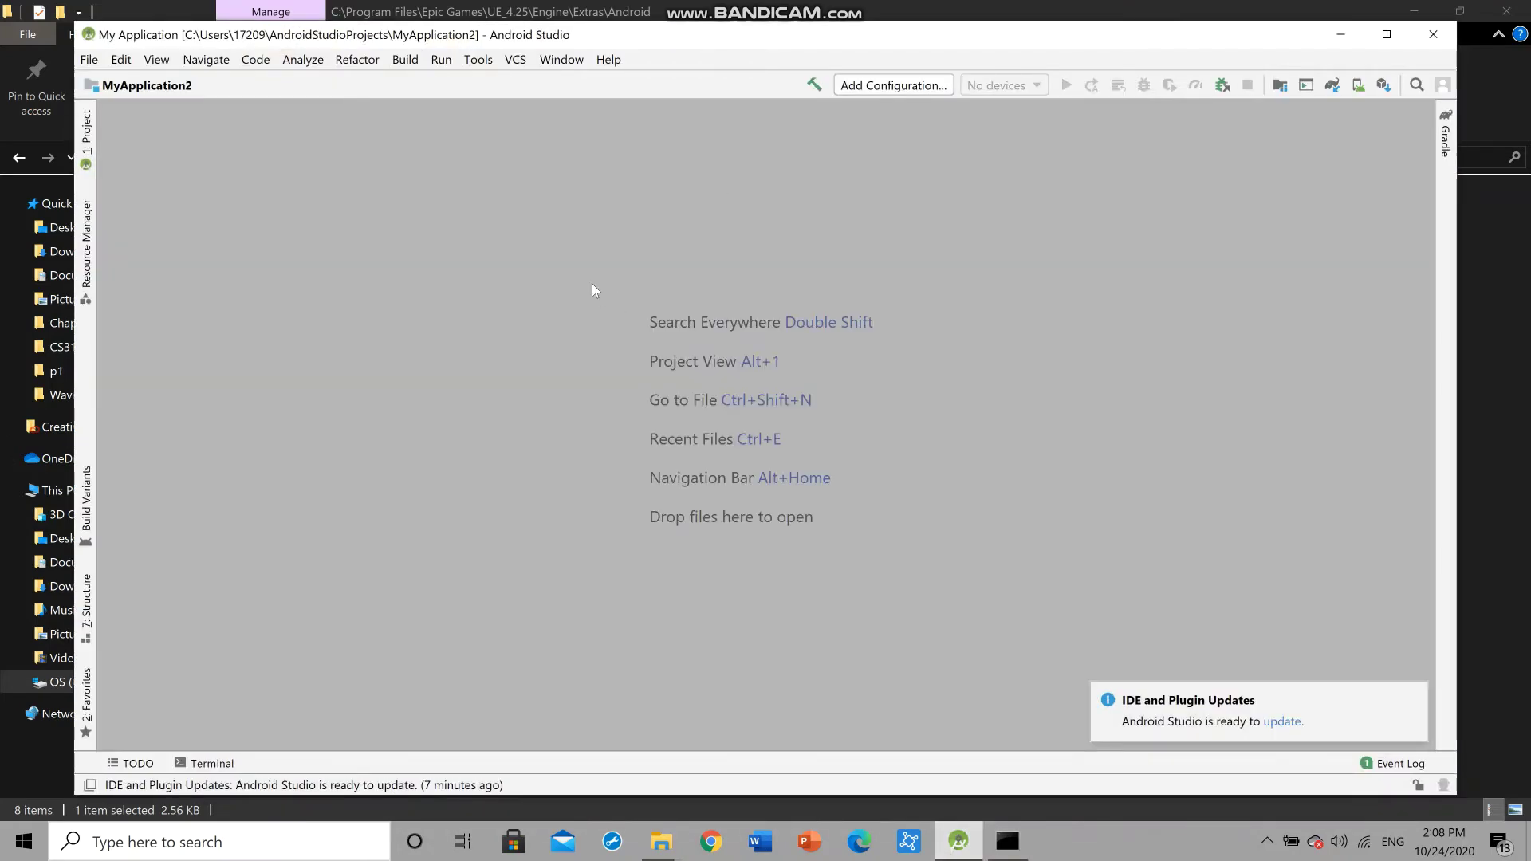
left_click(1342, 36)
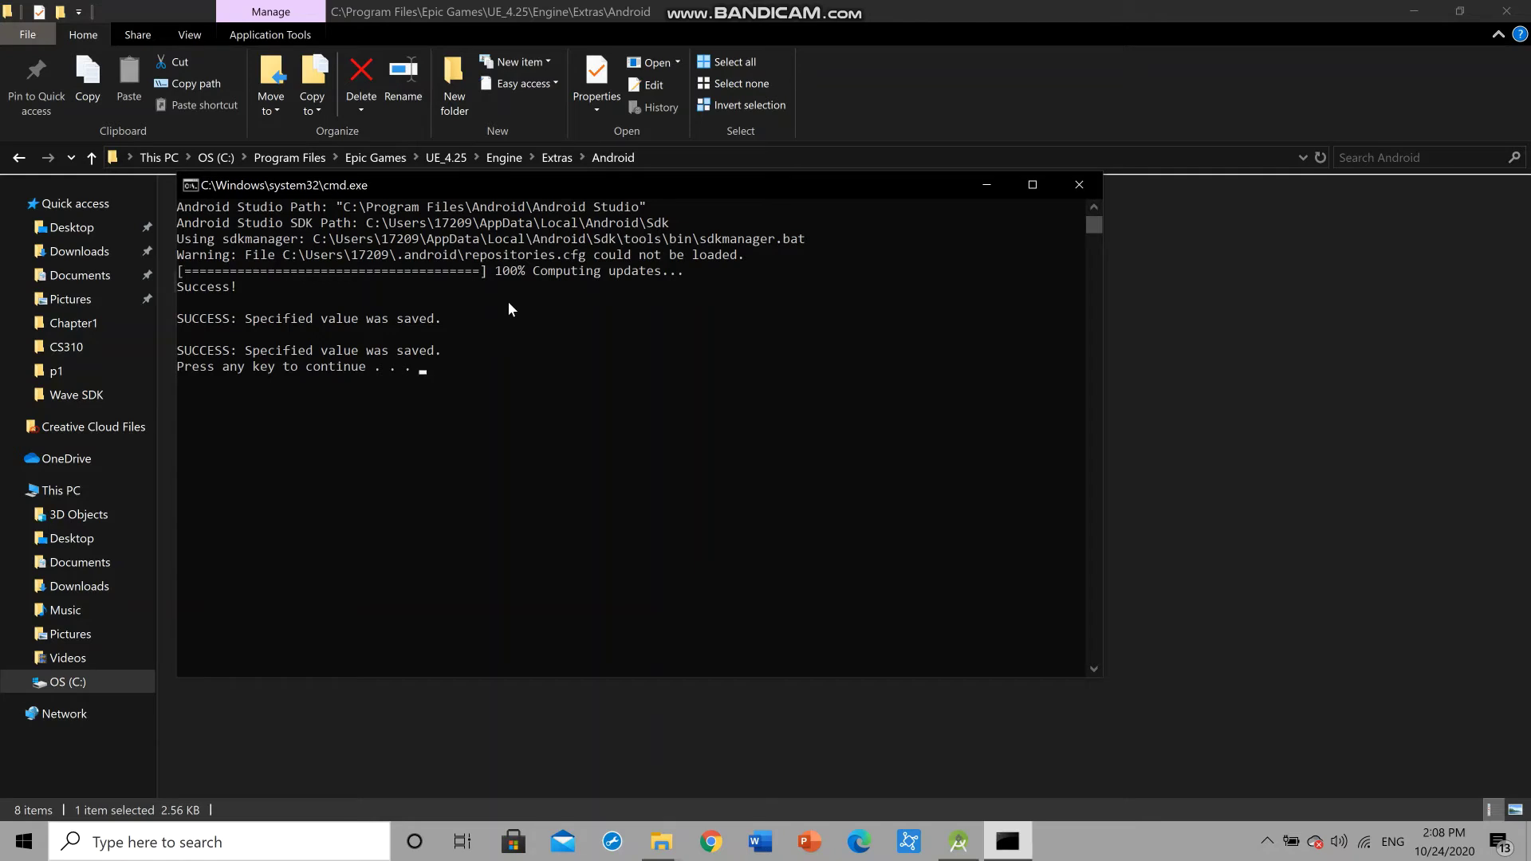
left_click(645, 6)
left_click(782, 400)
key("Return")
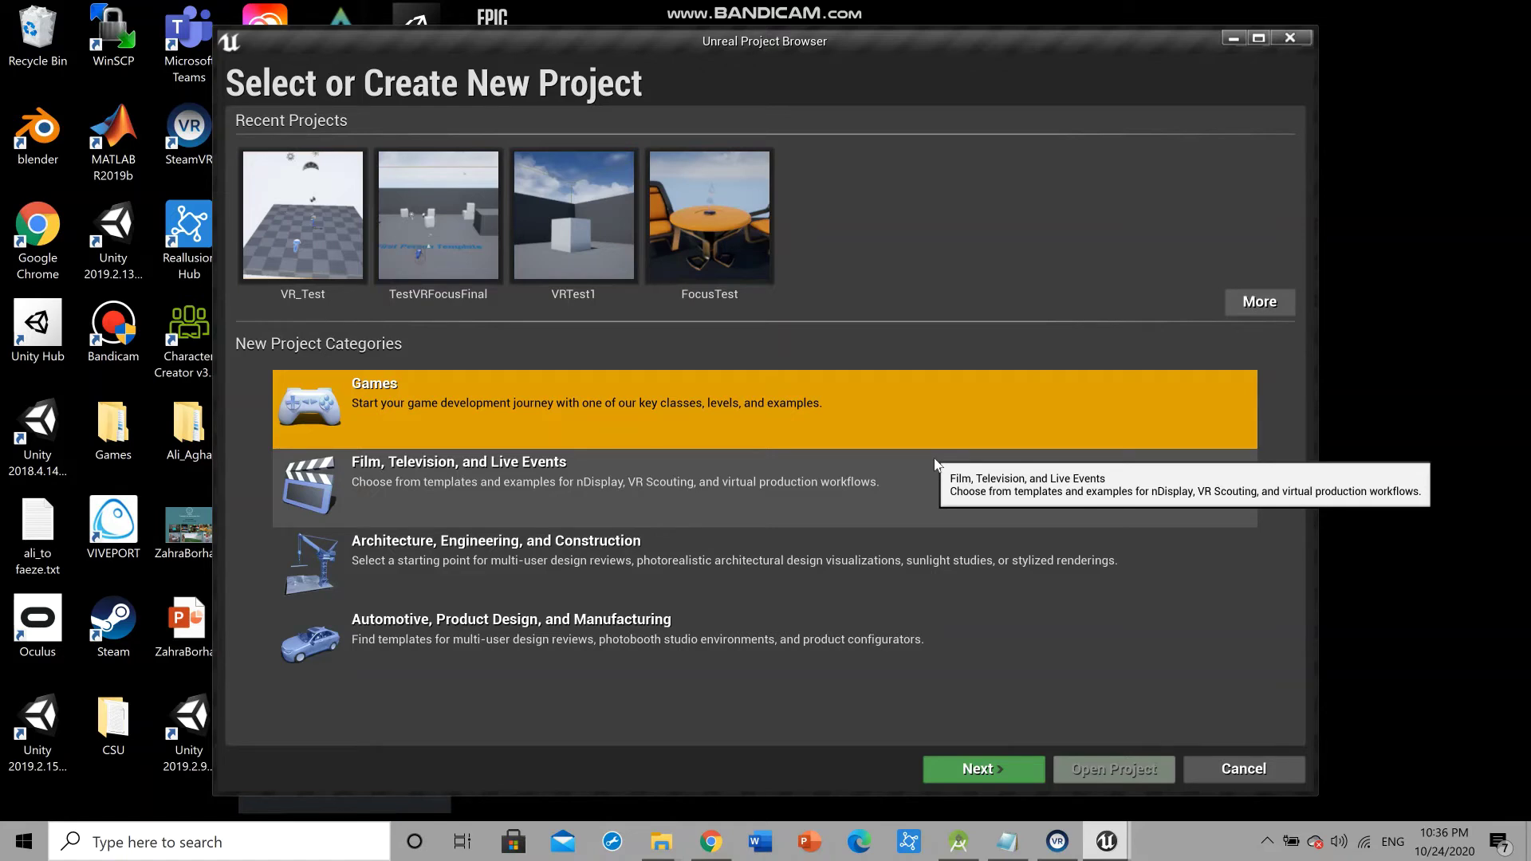
In the Unreal Project Browser, start a new Games project from the Blank template and keep the Blueprint project type
left_click(989, 772)
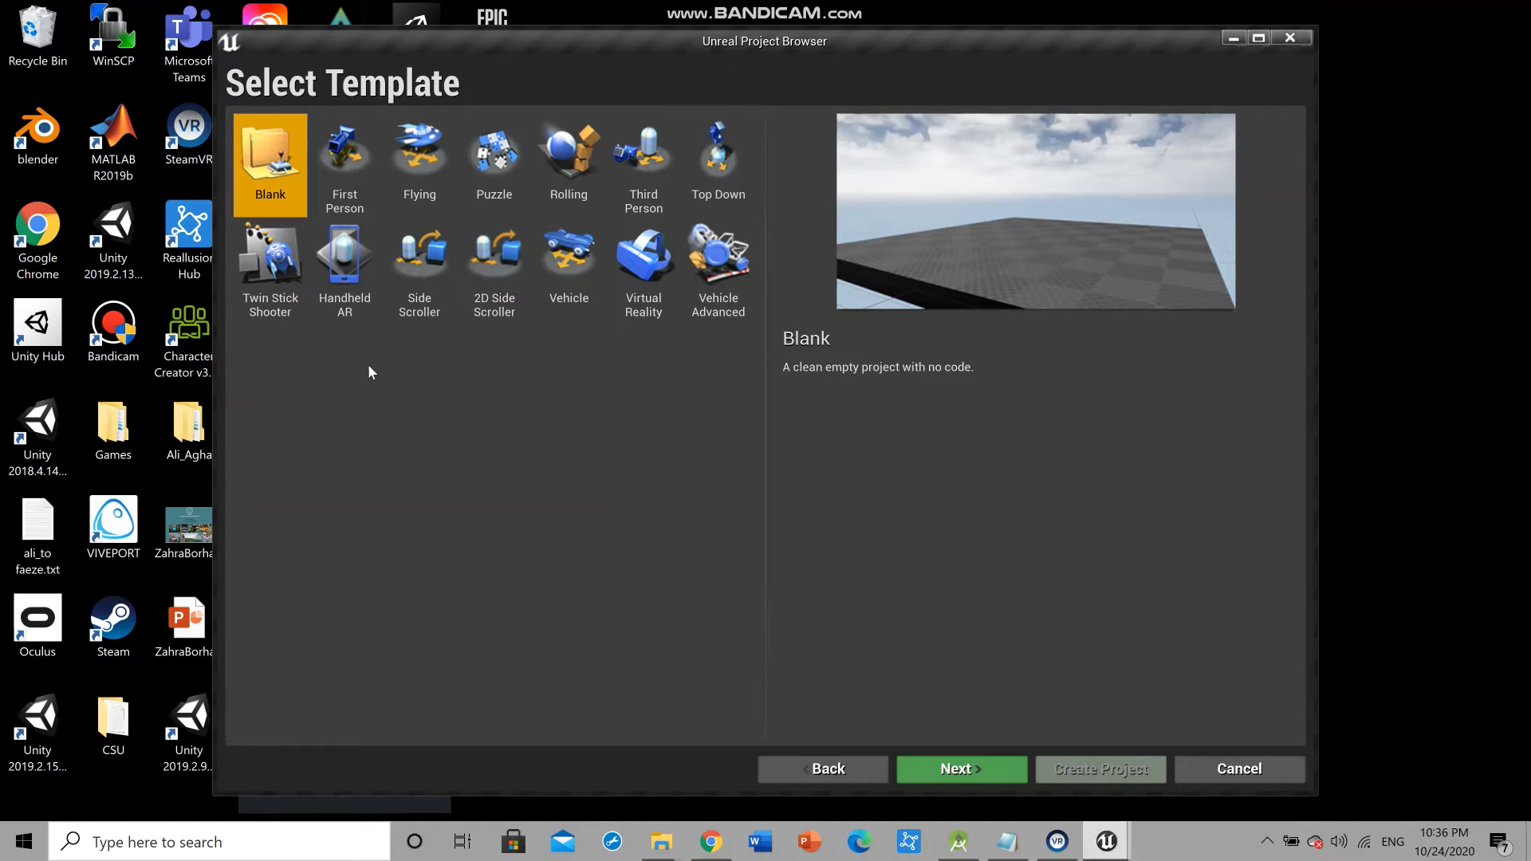
left_click(958, 768)
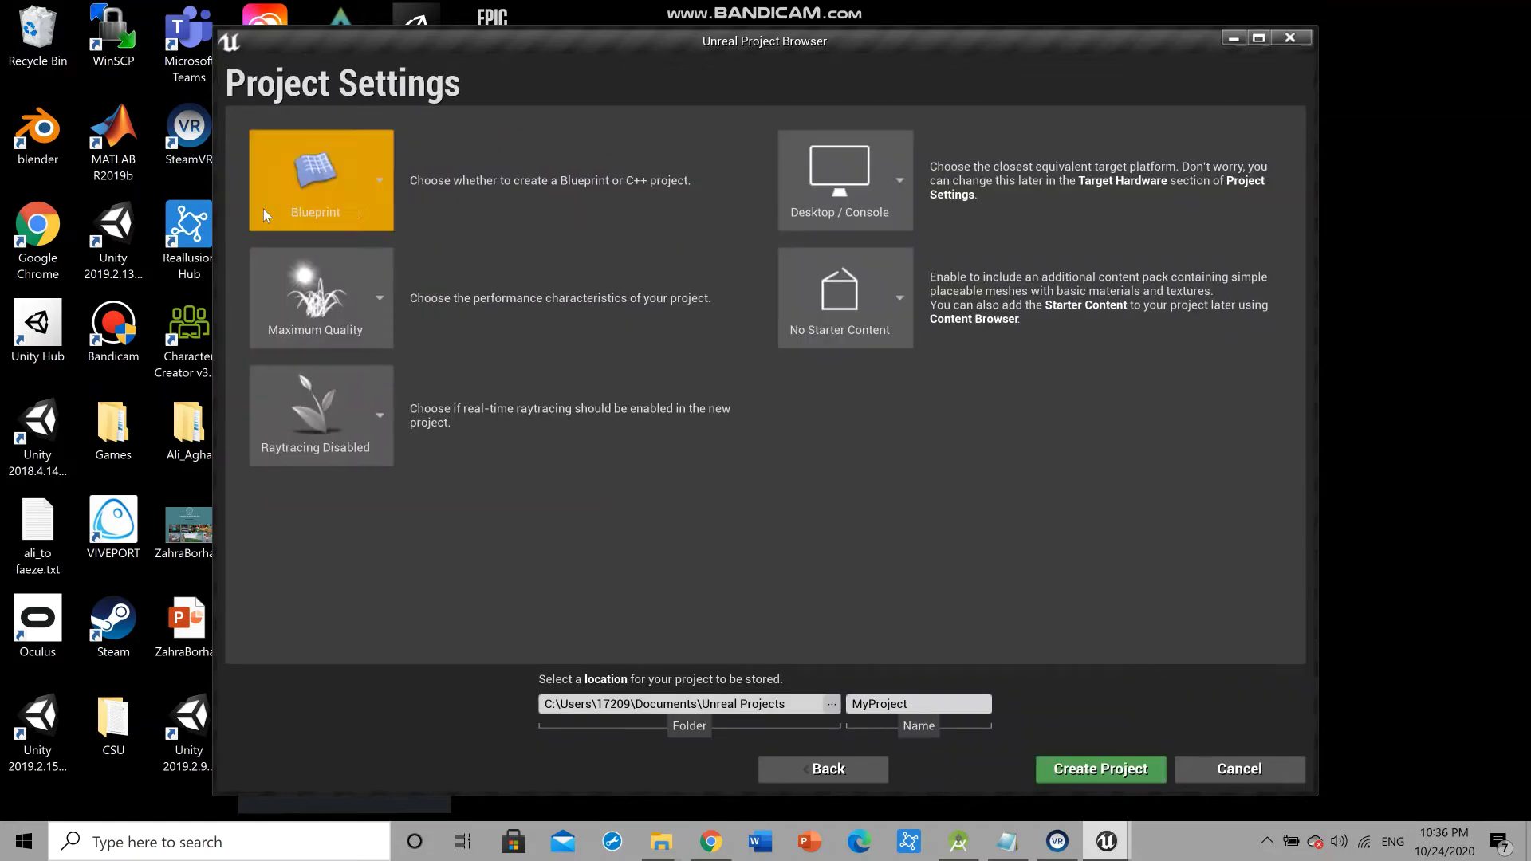
left_click(343, 206)
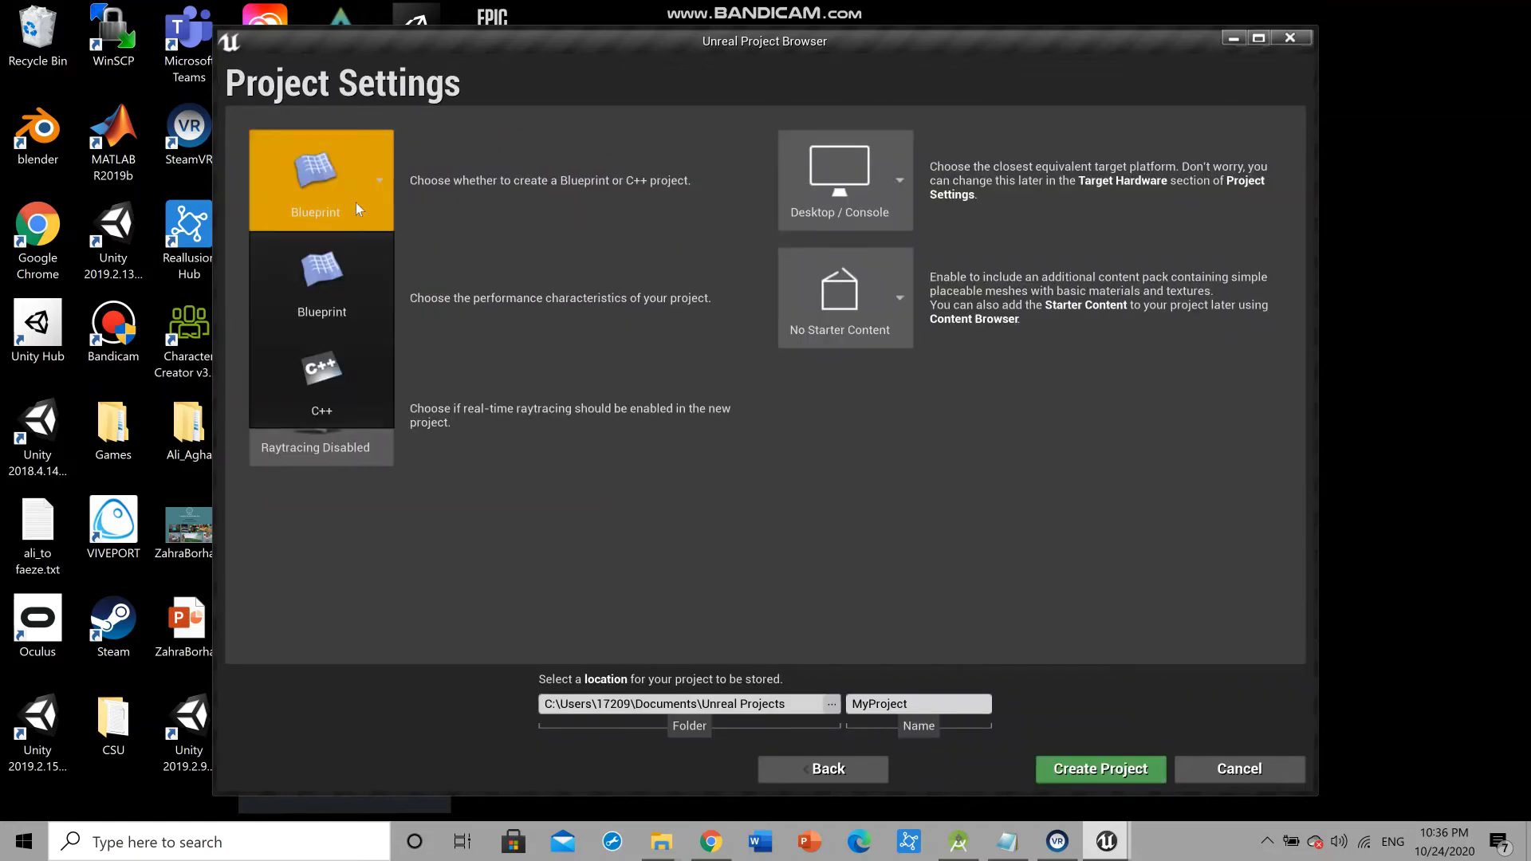
left_click(337, 251)
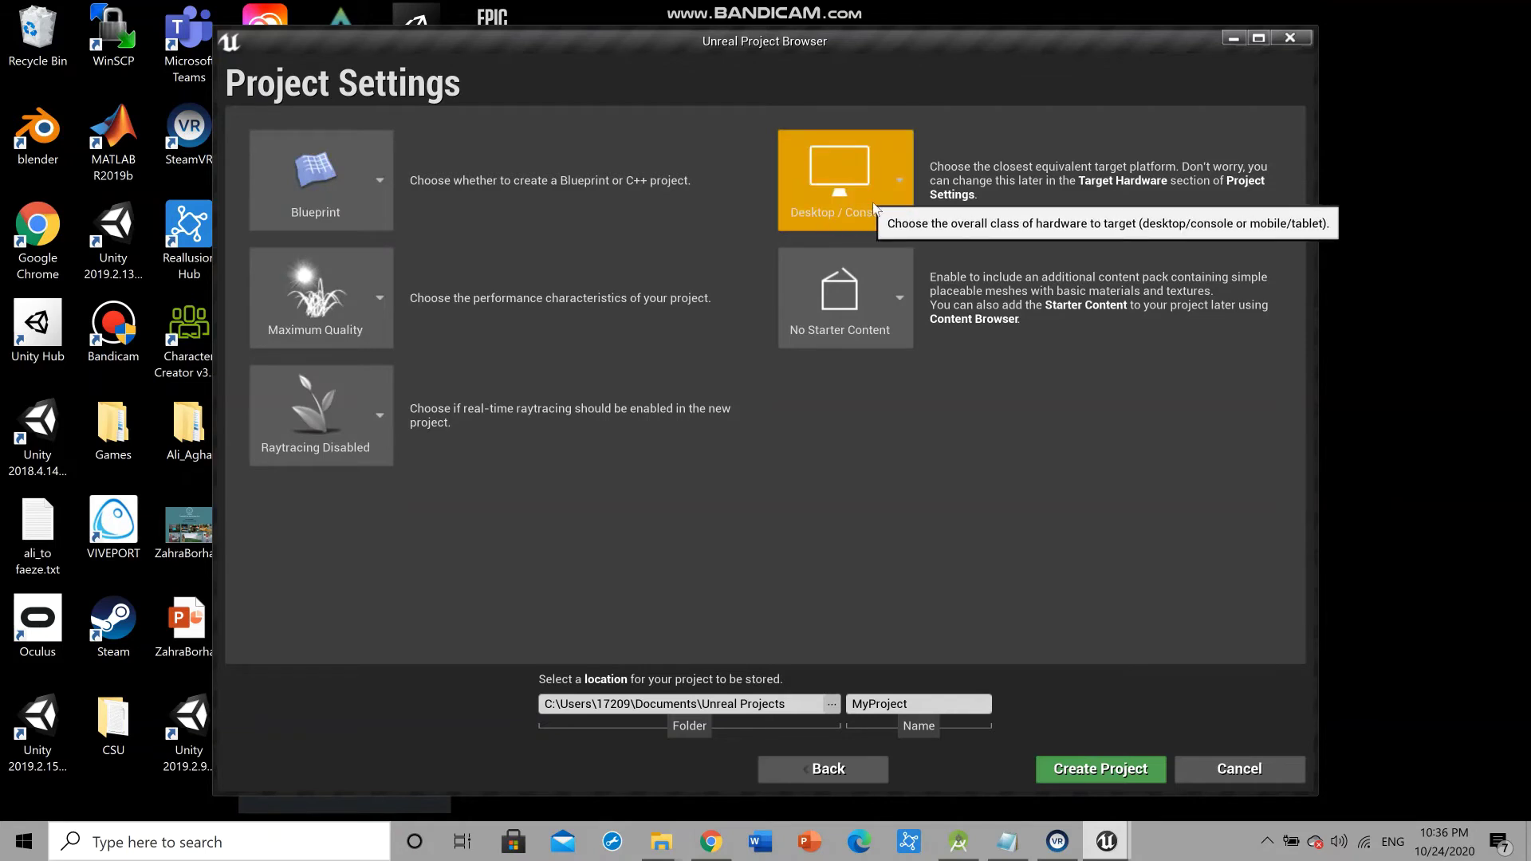
Configure the new project for Mobile / Tablet hardware, Scalable 3D or 2D performance and No Starter Content
left_click(895, 227)
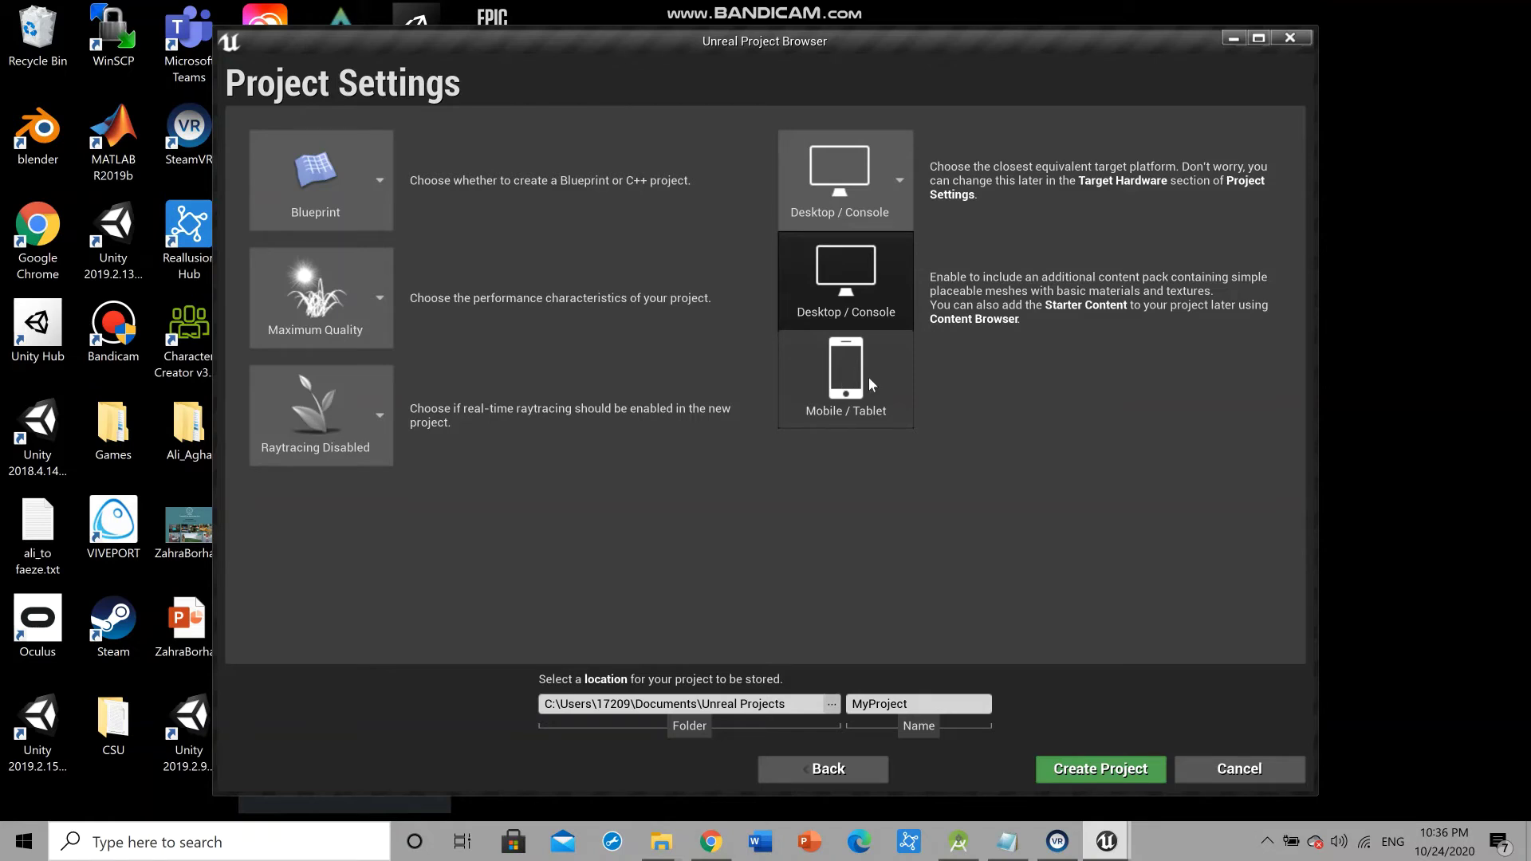
left_click(827, 410)
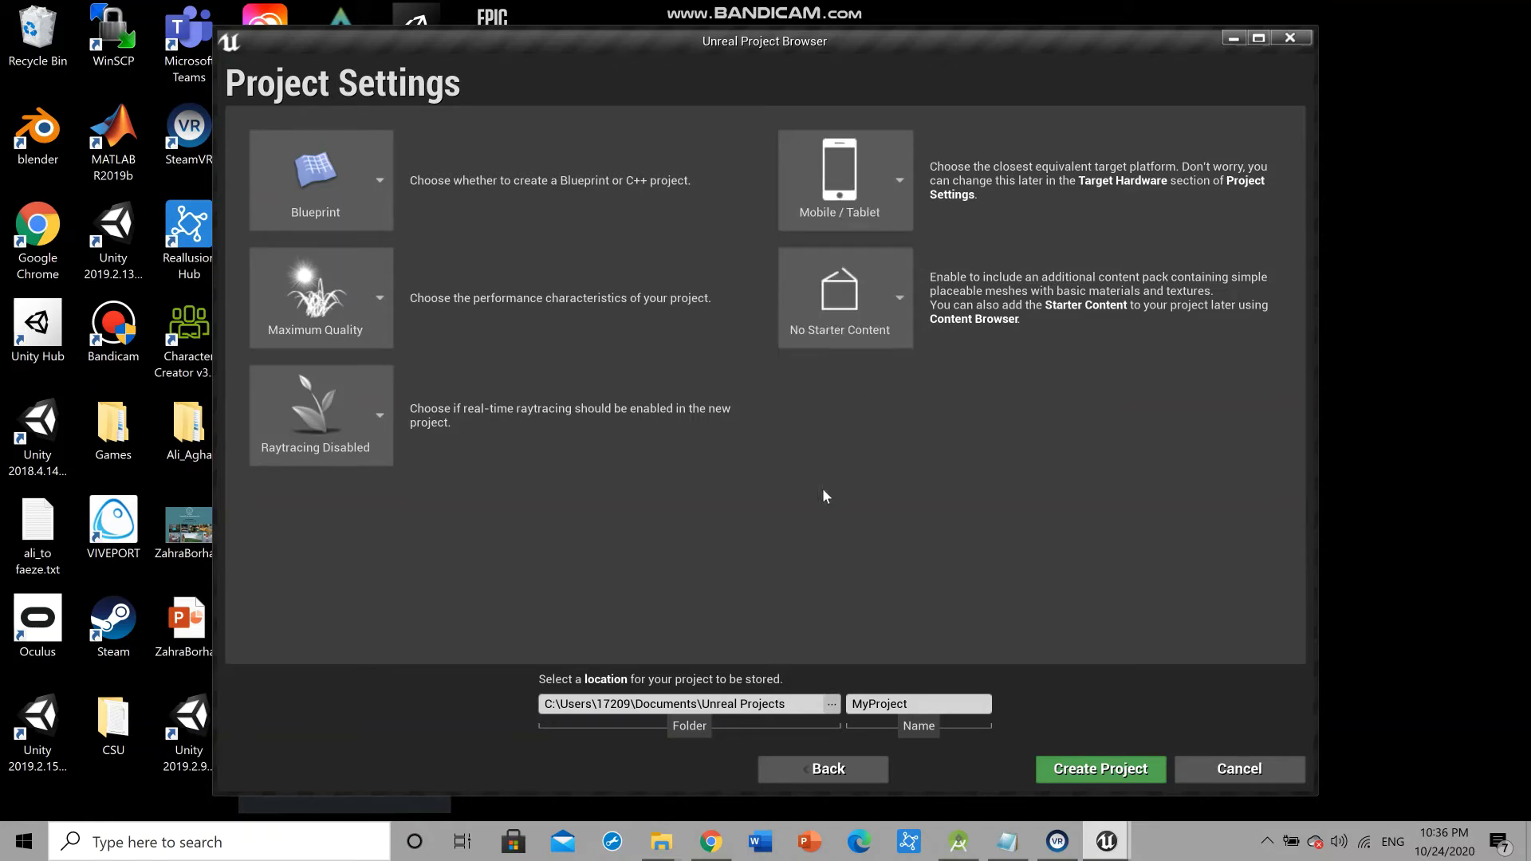
left_click(368, 333)
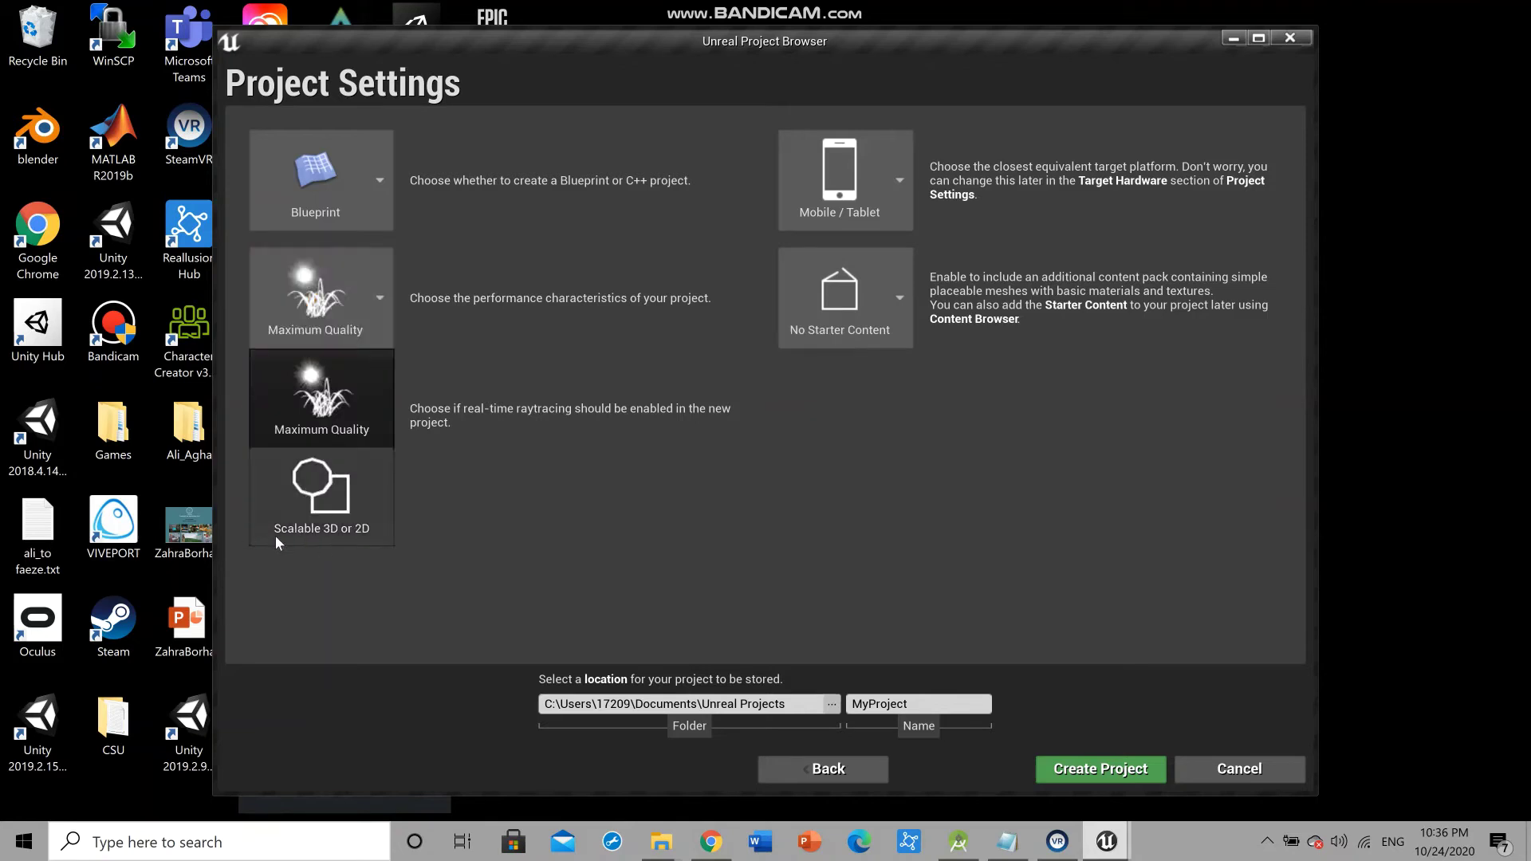
left_click(321, 518)
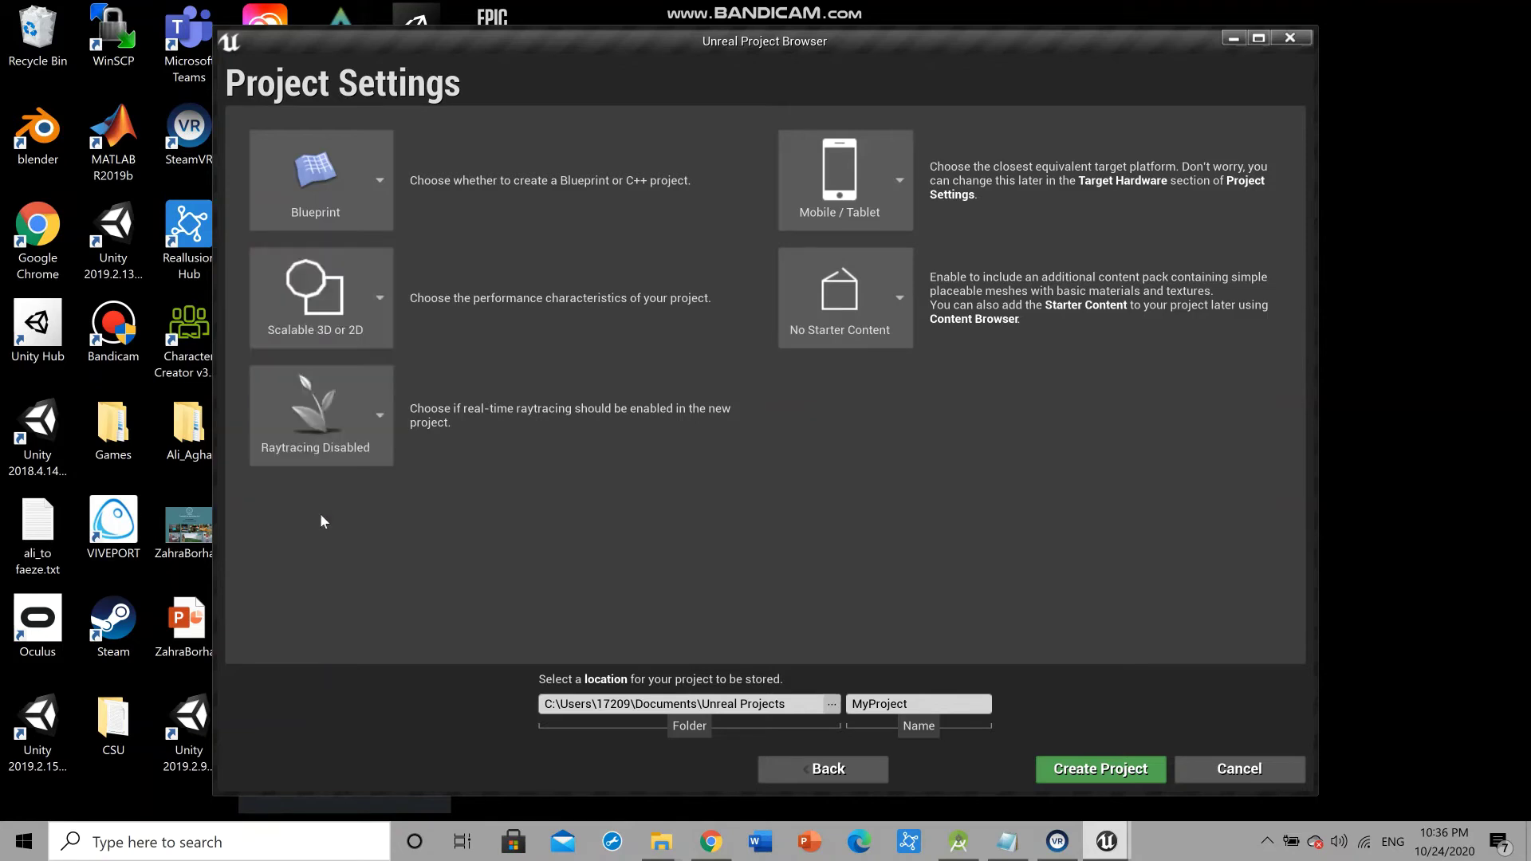
left_click(835, 330)
left_click(831, 435)
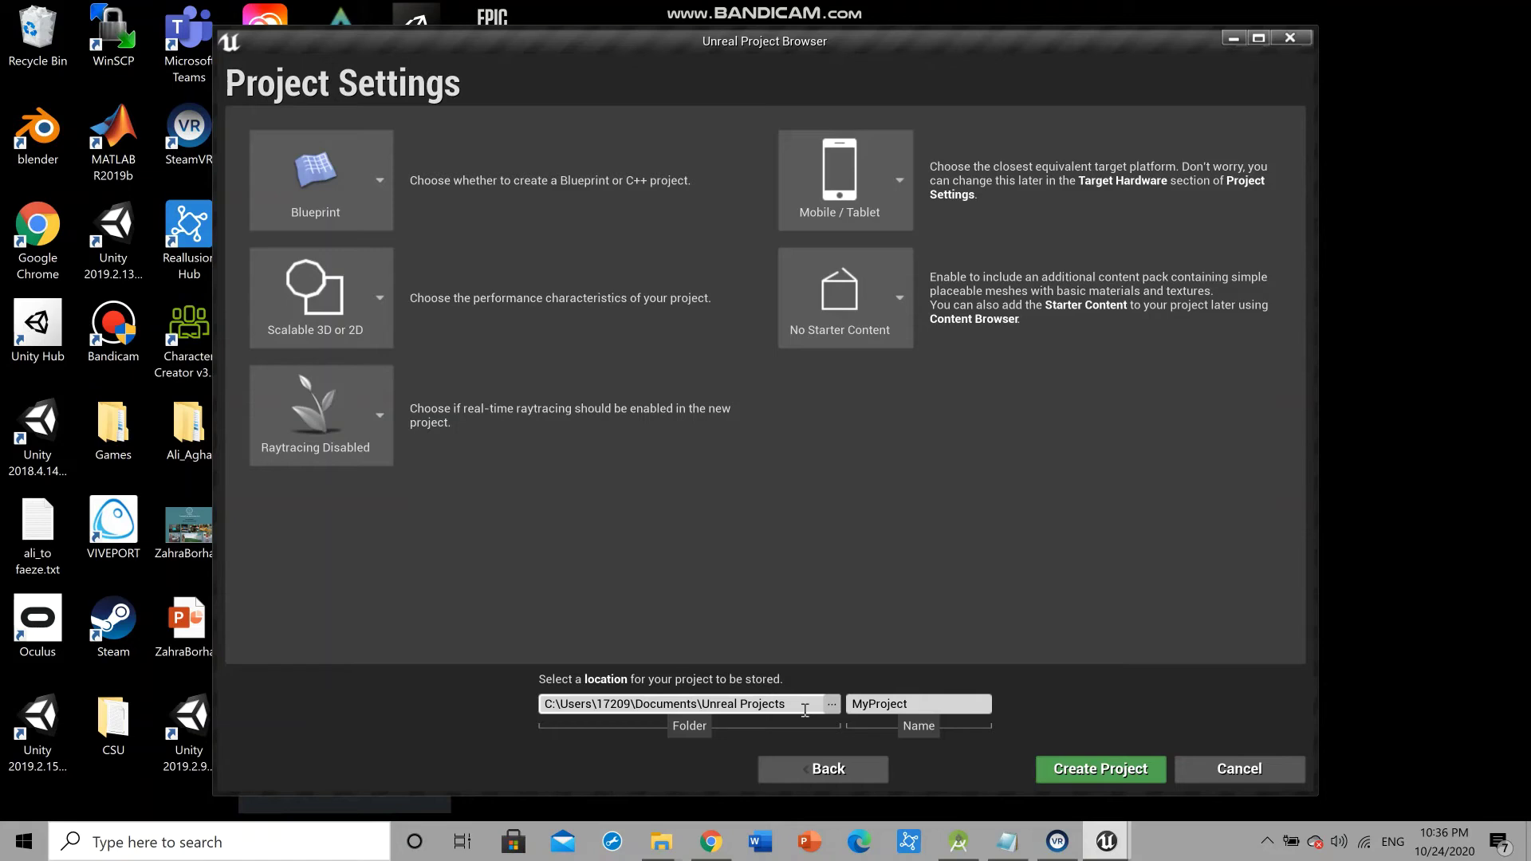
Name the project WaveVRCameraSetup, keep the default Unreal Projects folder and create it
left_click(937, 705)
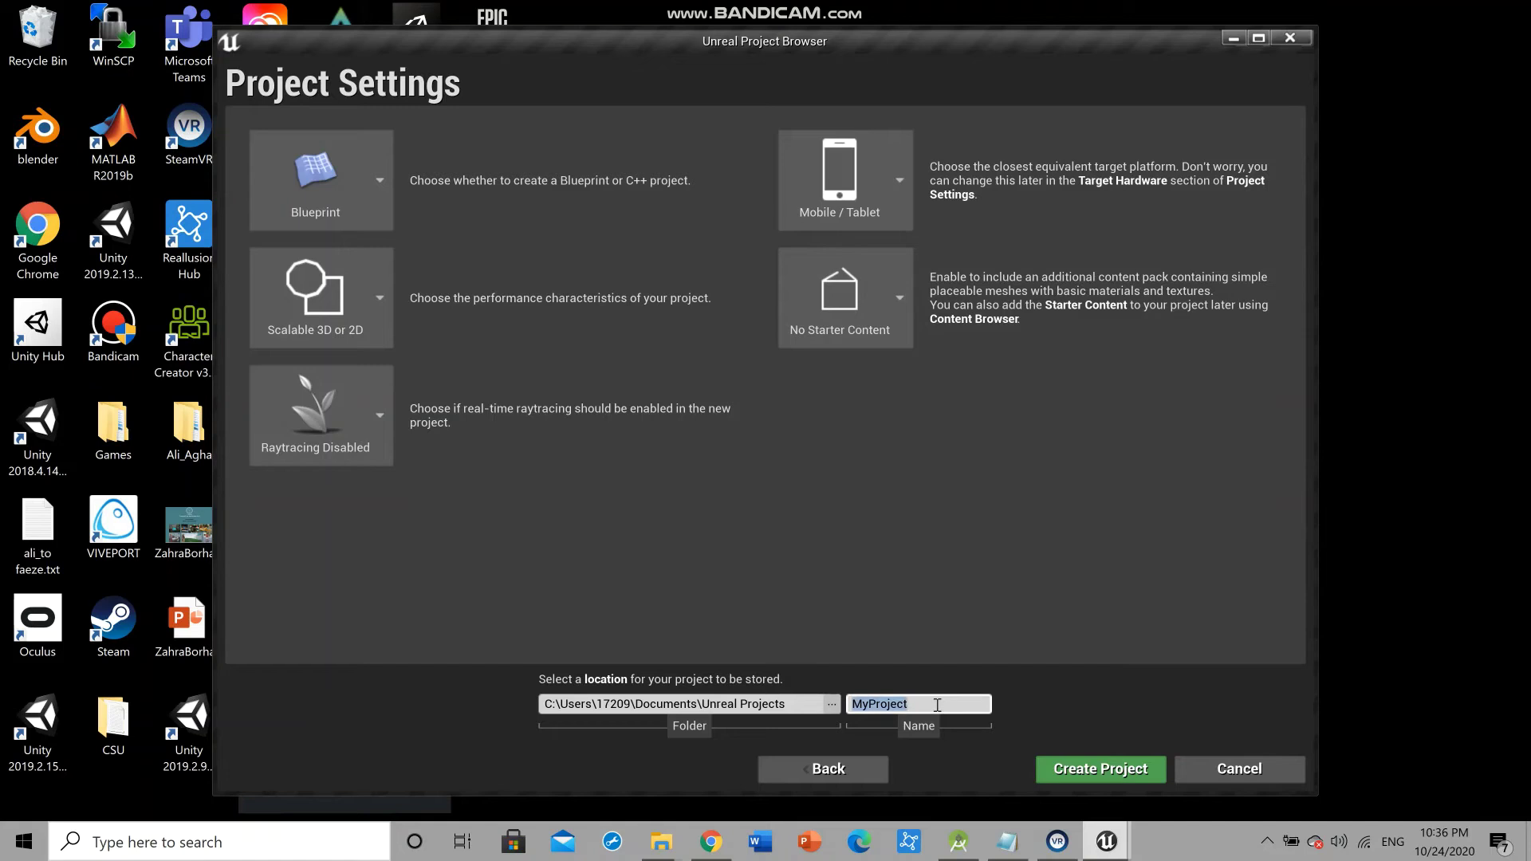
key("BackSpace")
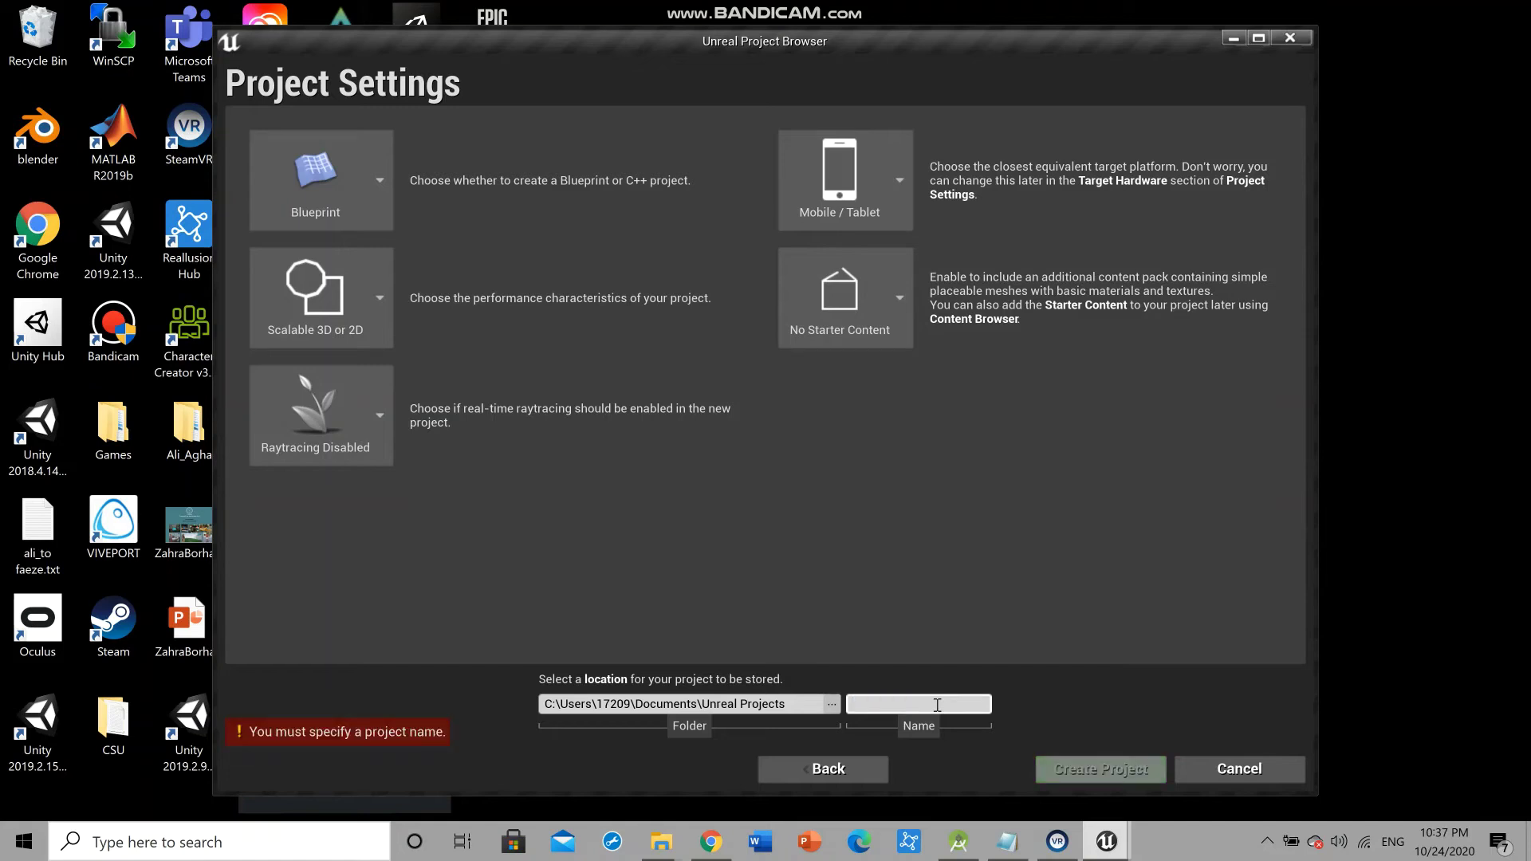
type("WaveVR")
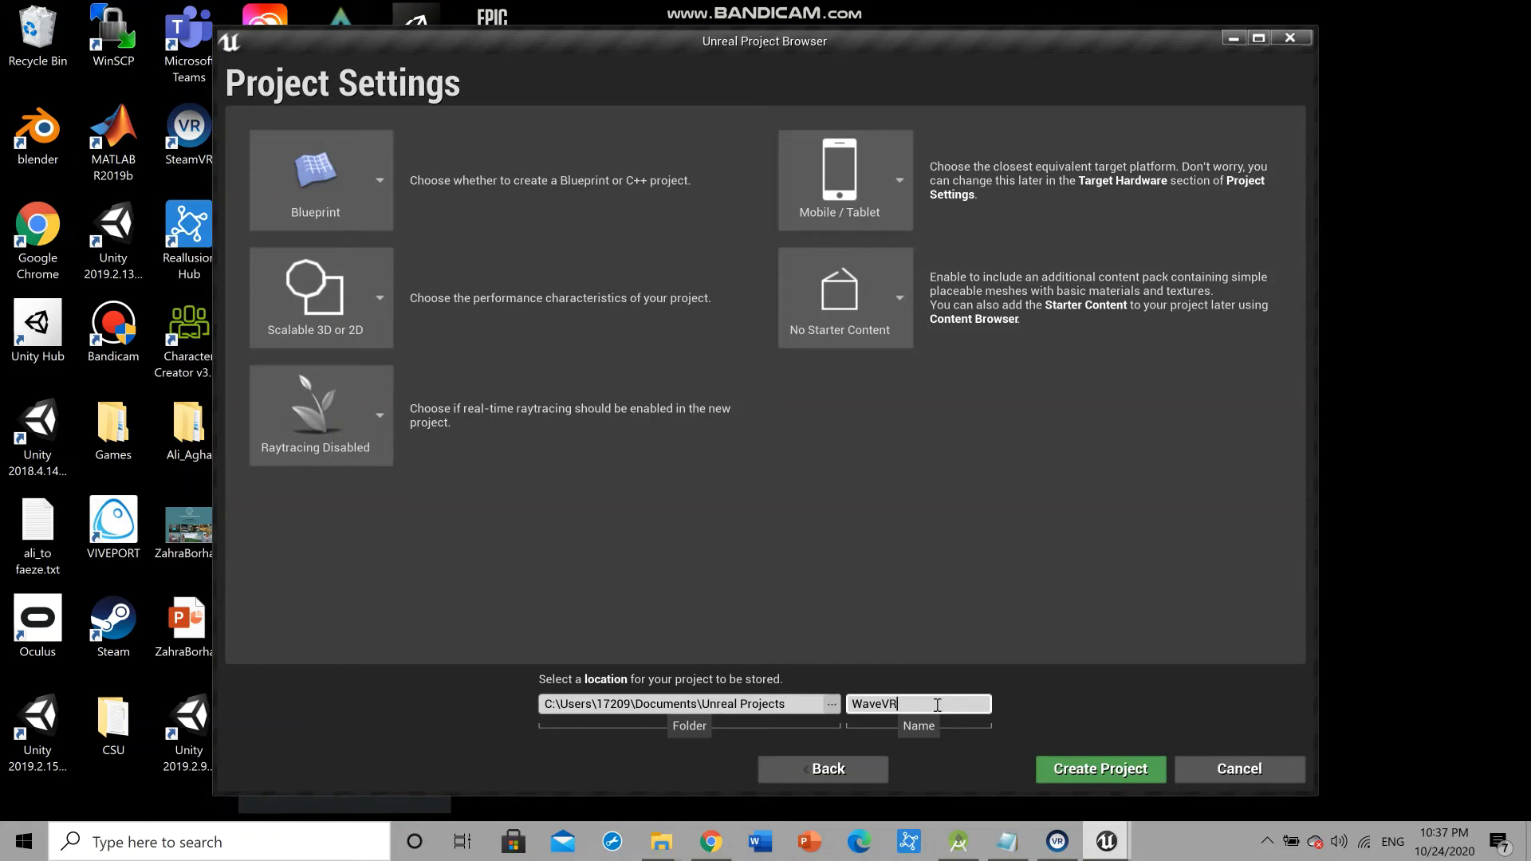
type("CameraSetup")
left_click(1108, 774)
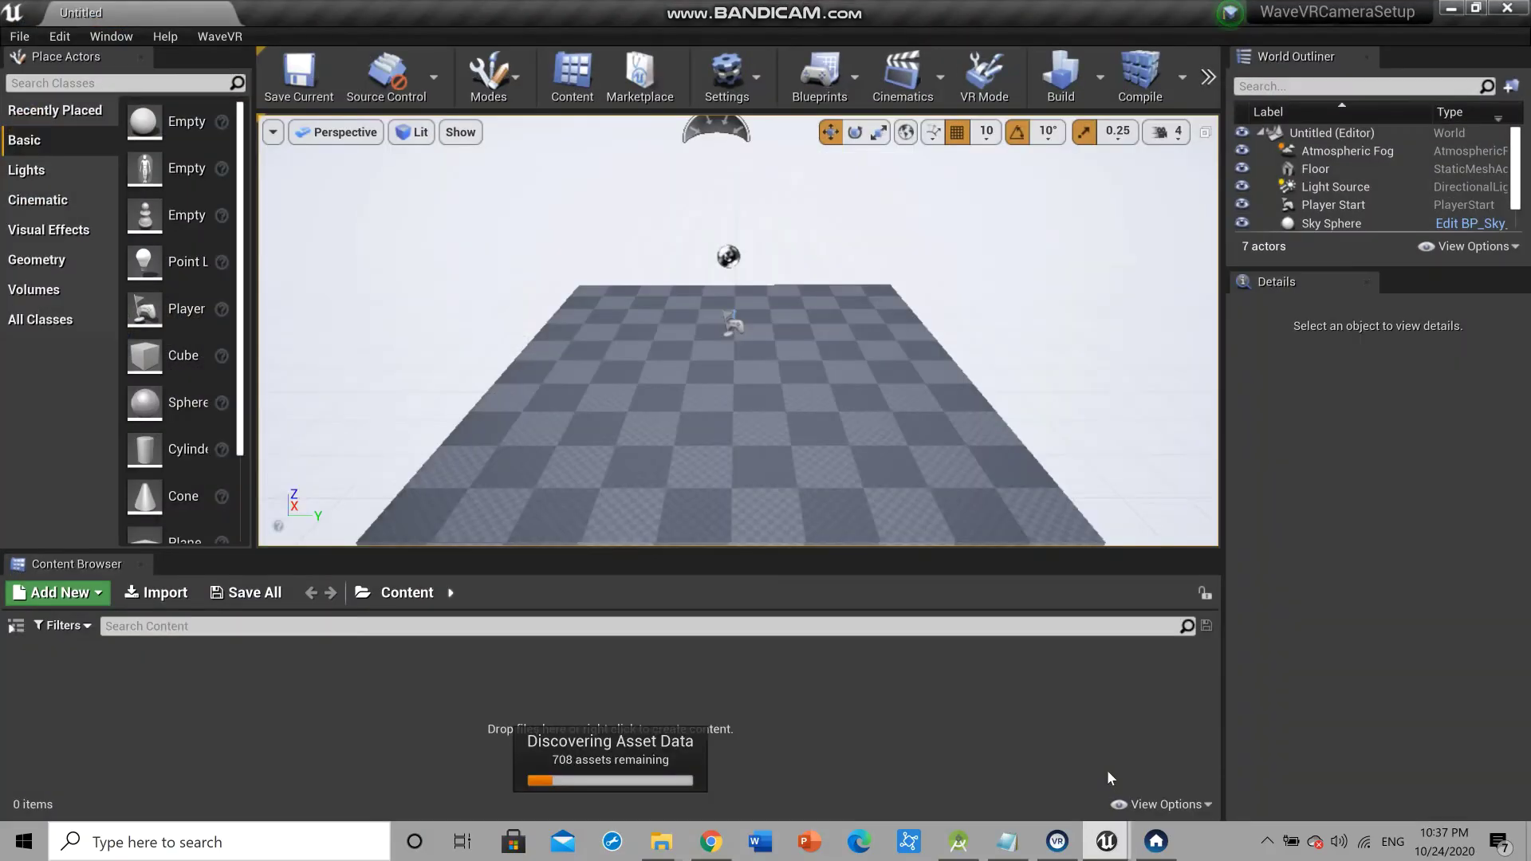
Create a Blueprint Class with Pawn as its parent in the Content folder and name it WaveVR_Pawn
right_click(141, 701)
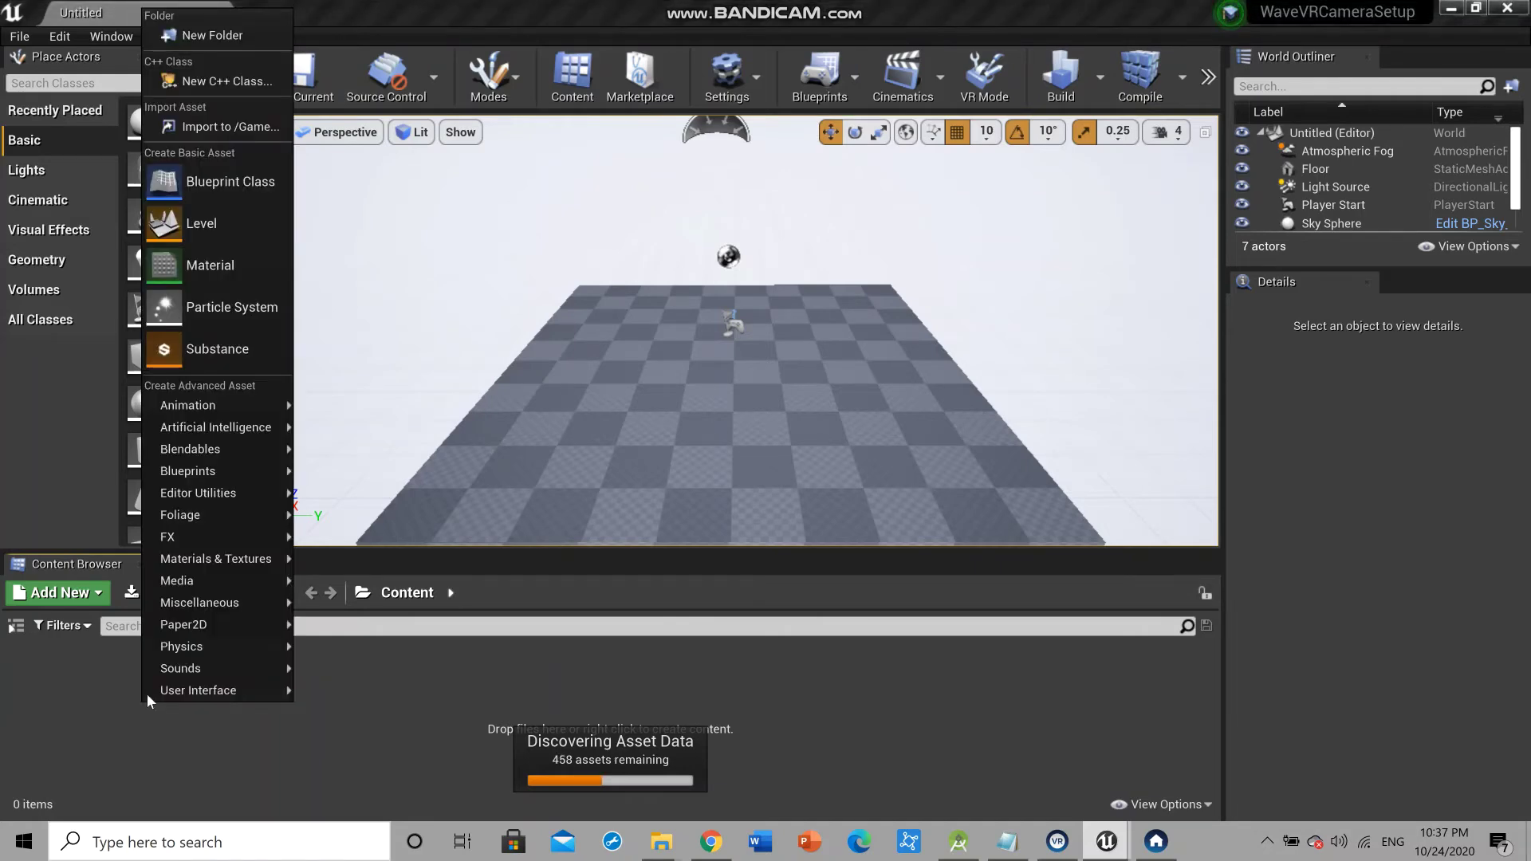
left_click(217, 181)
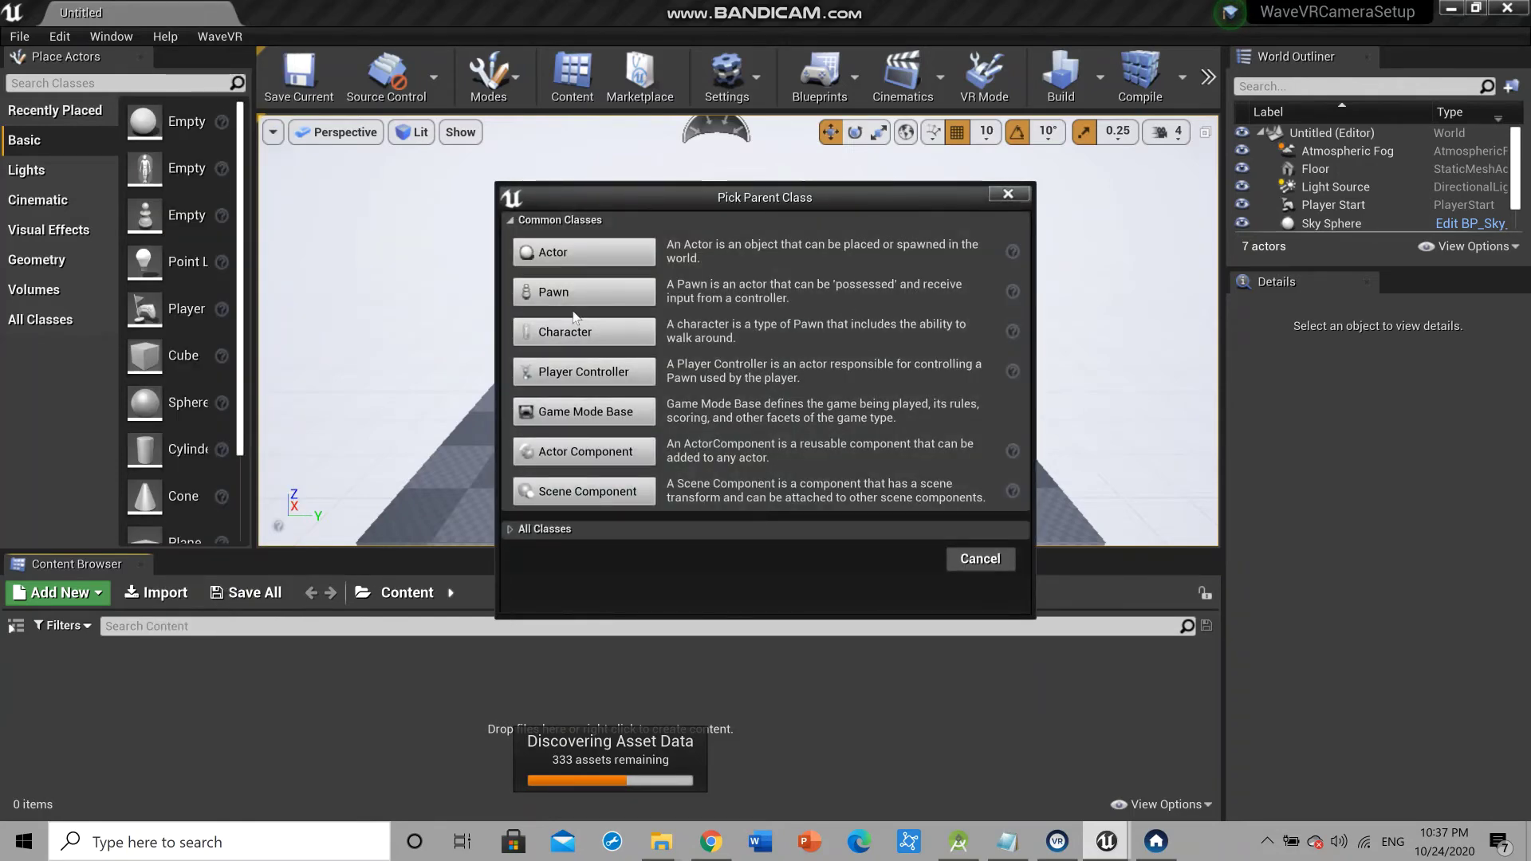
left_click(600, 302)
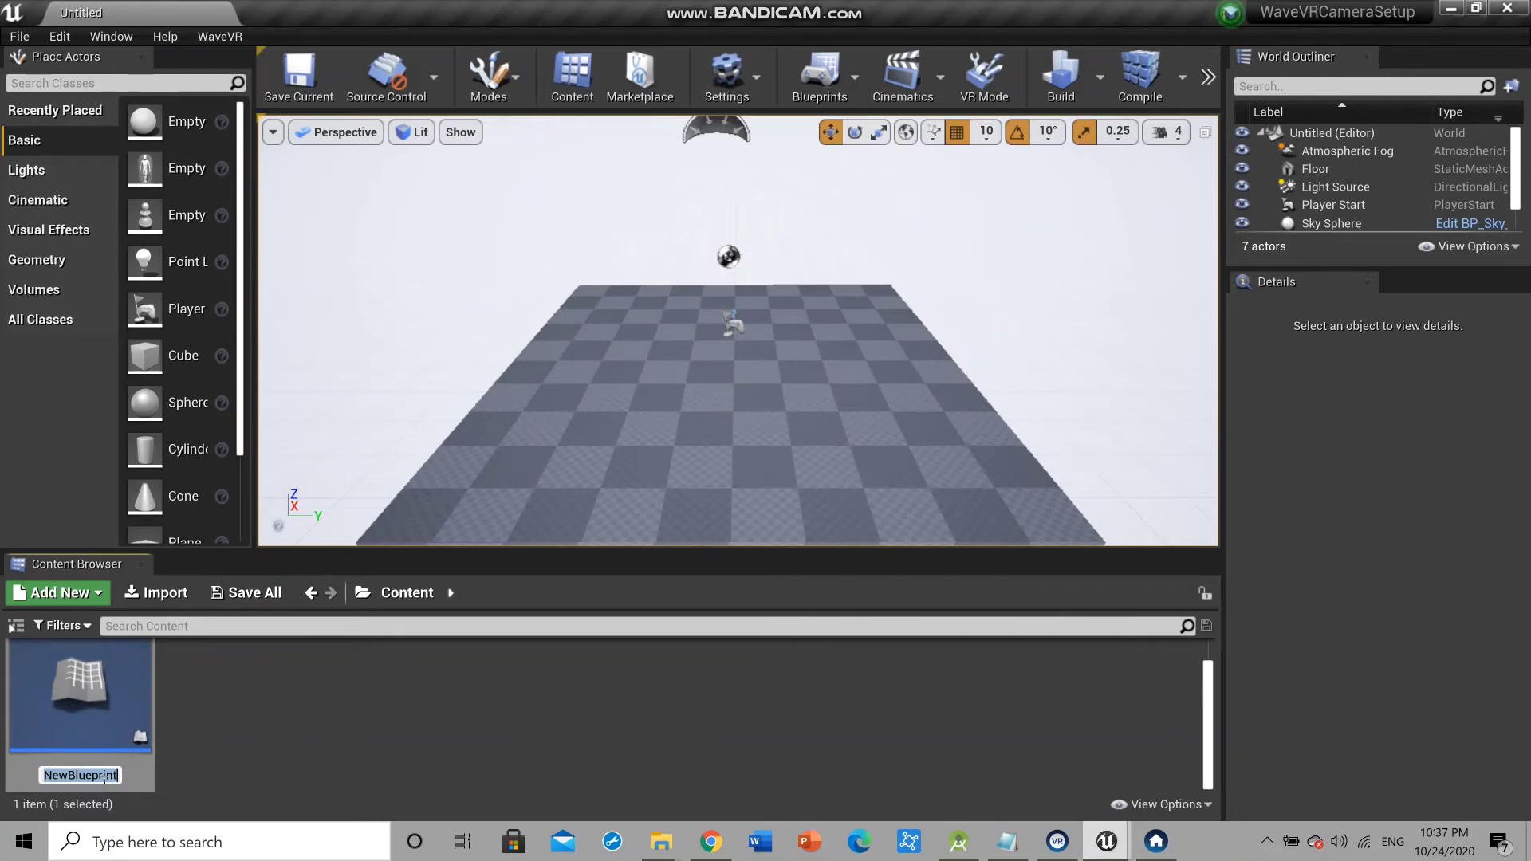
key("BackSpace")
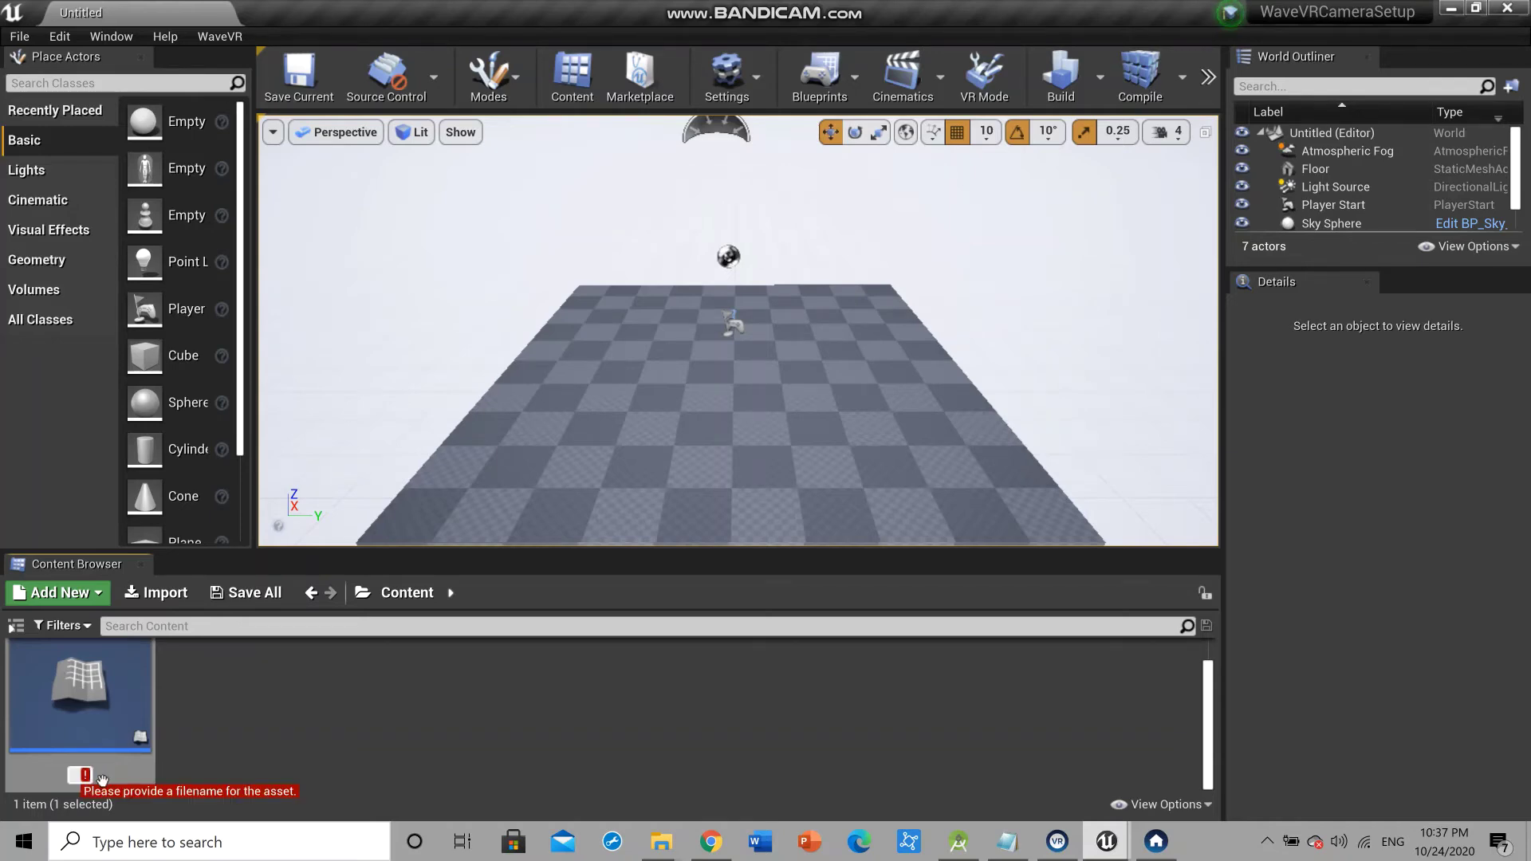
type("Wa")
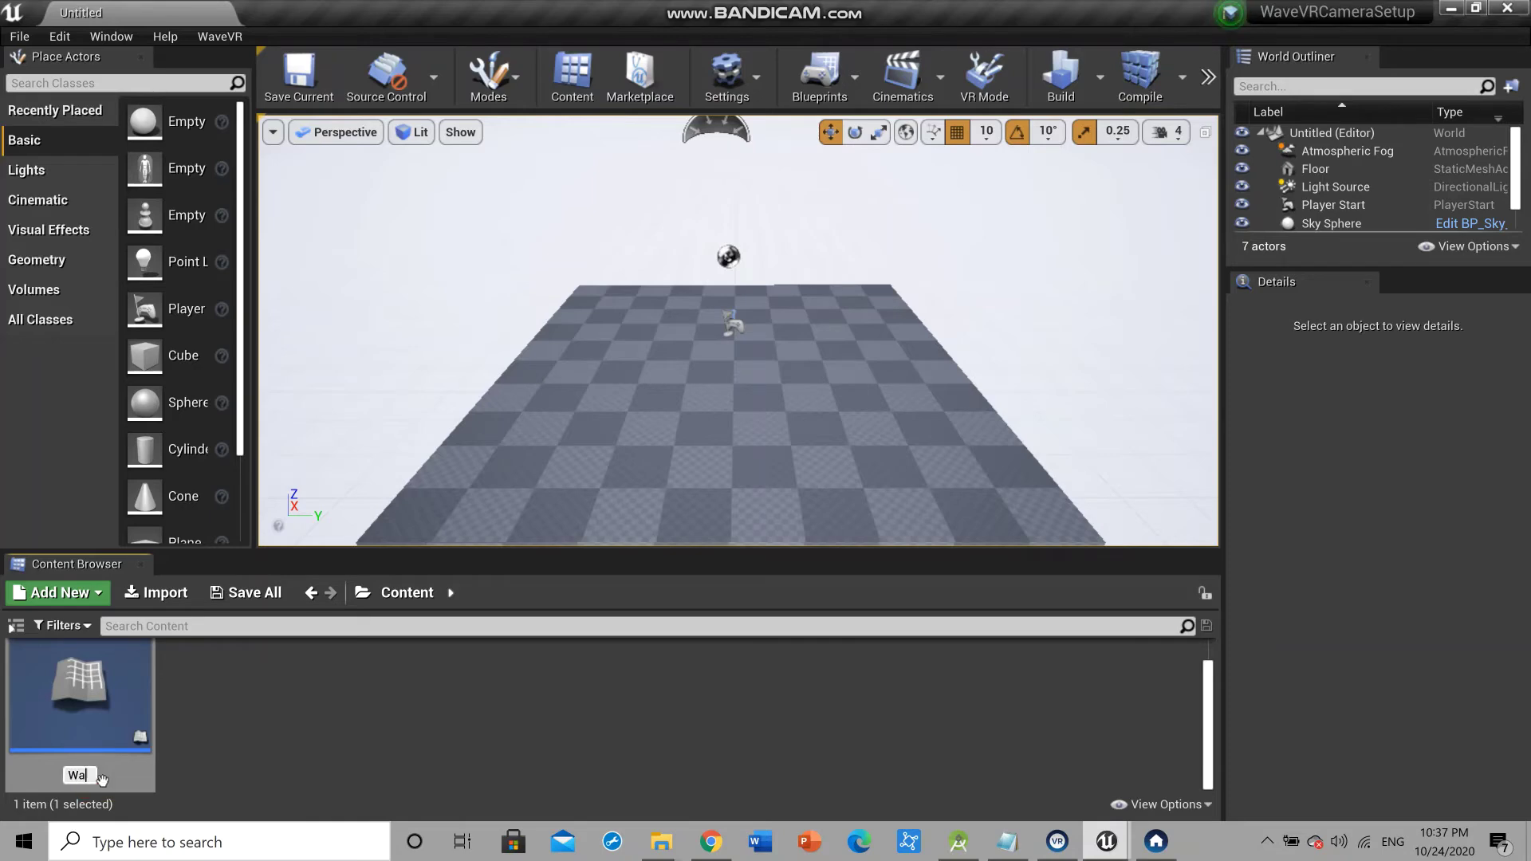
type("veVR_Pawn")
key("Return")
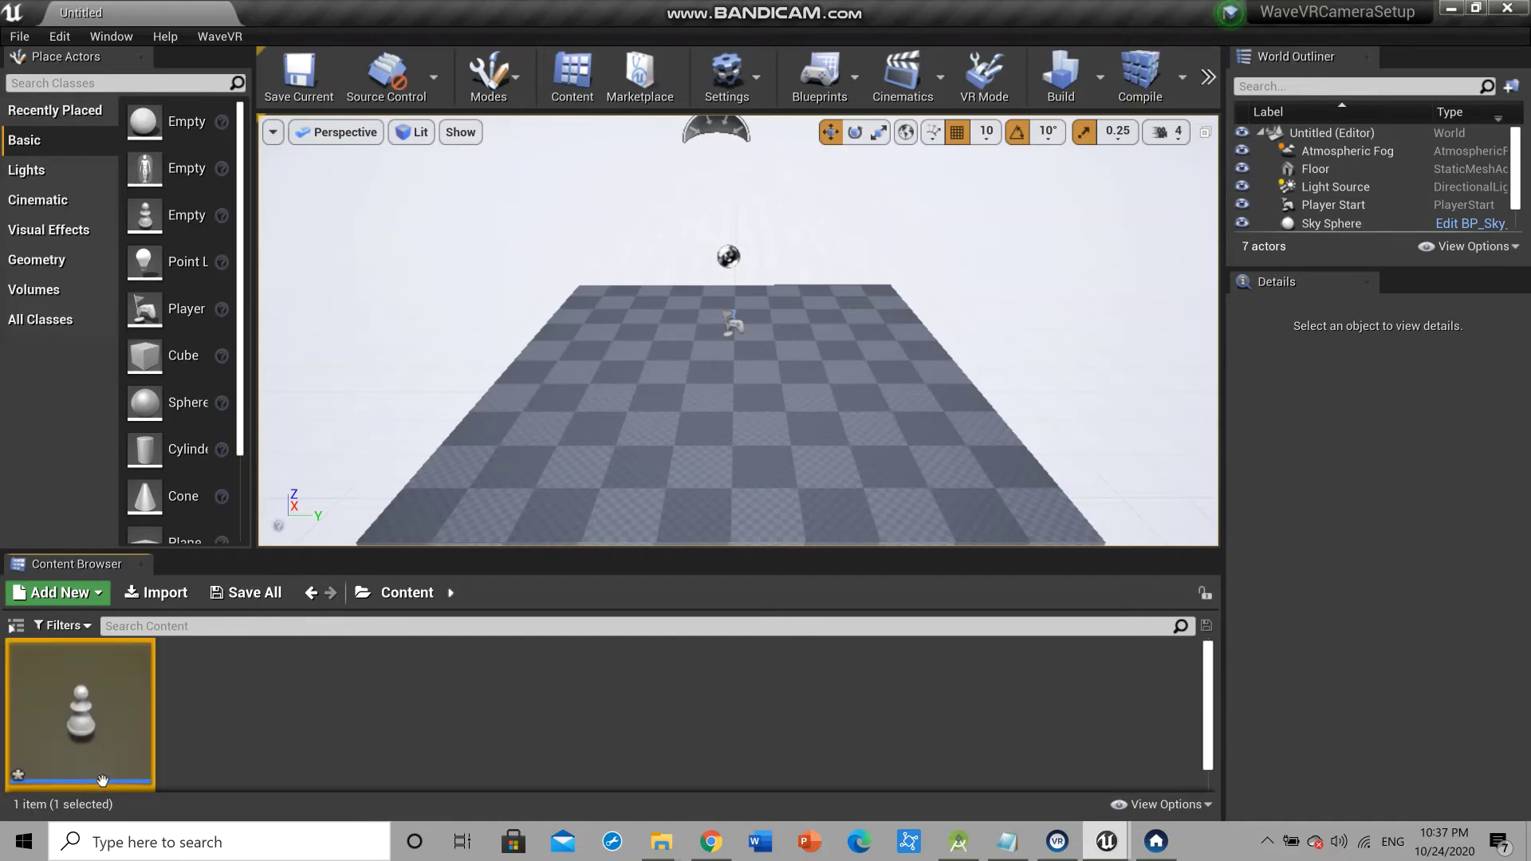
Open the WaveVR_Pawn blueprint and add a Scene component named VRCameraRoot under DefaultSceneRoot
double_click(98, 713)
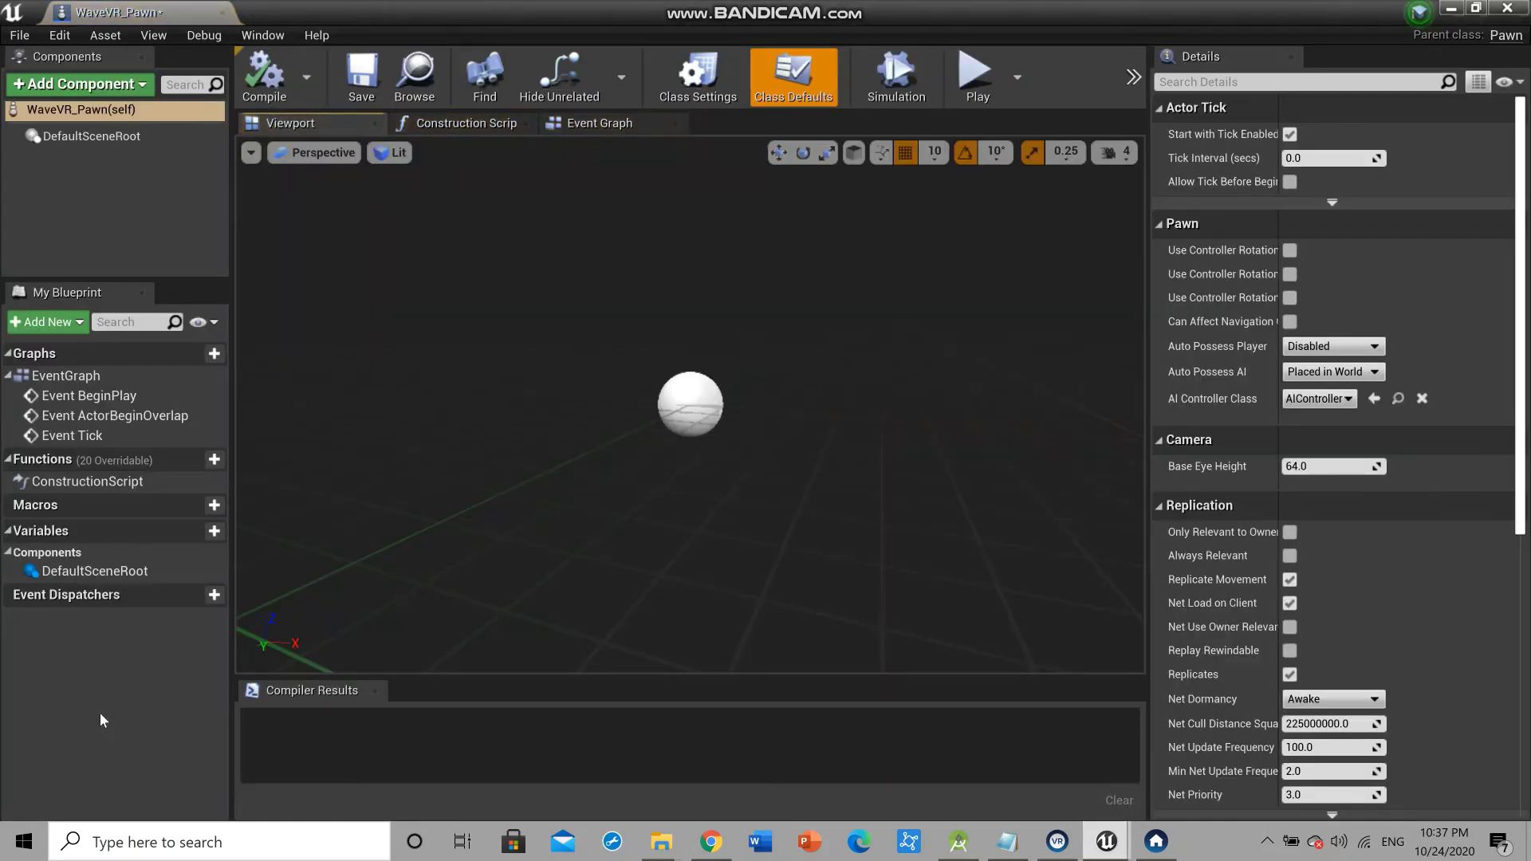
left_click(86, 86)
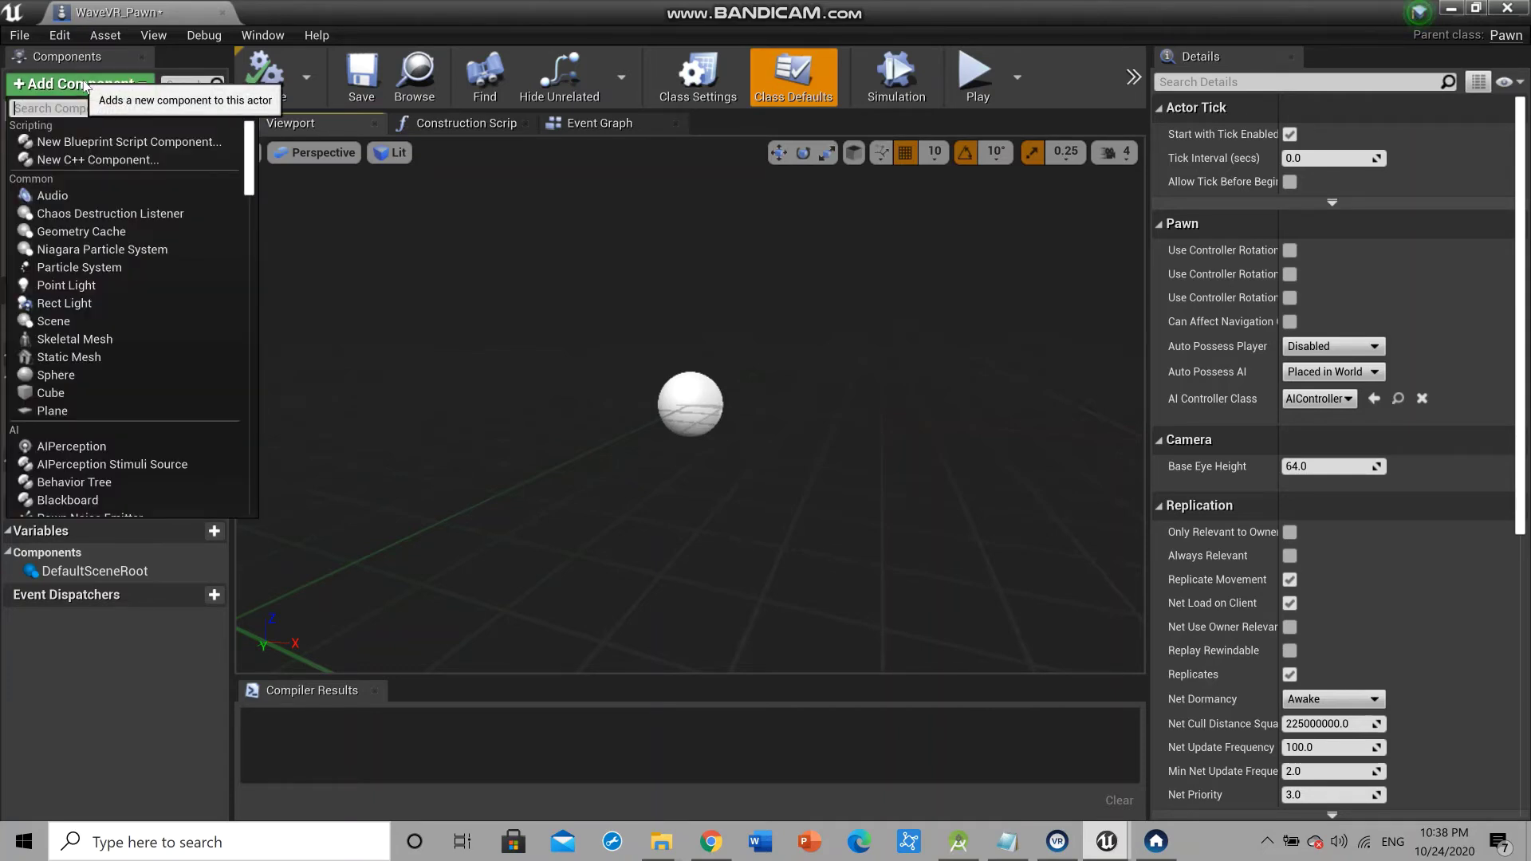
left_click(70, 322)
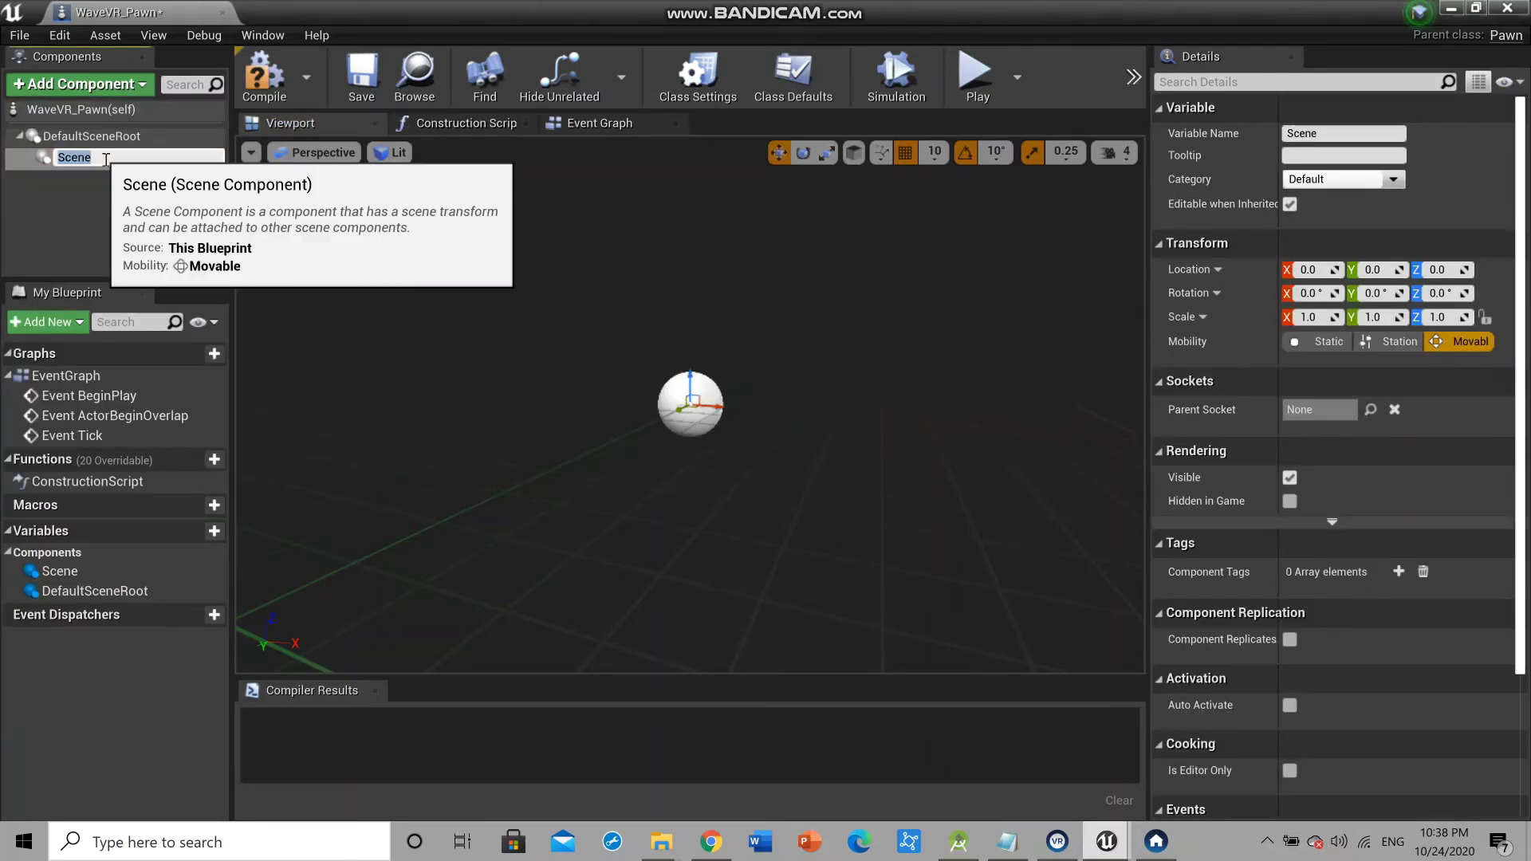
type("VRCameraRoot")
left_click(42, 221)
Add a Camera component under DefaultSceneRoot in WaveVR_Pawn and name it VRCamera
left_click(107, 84)
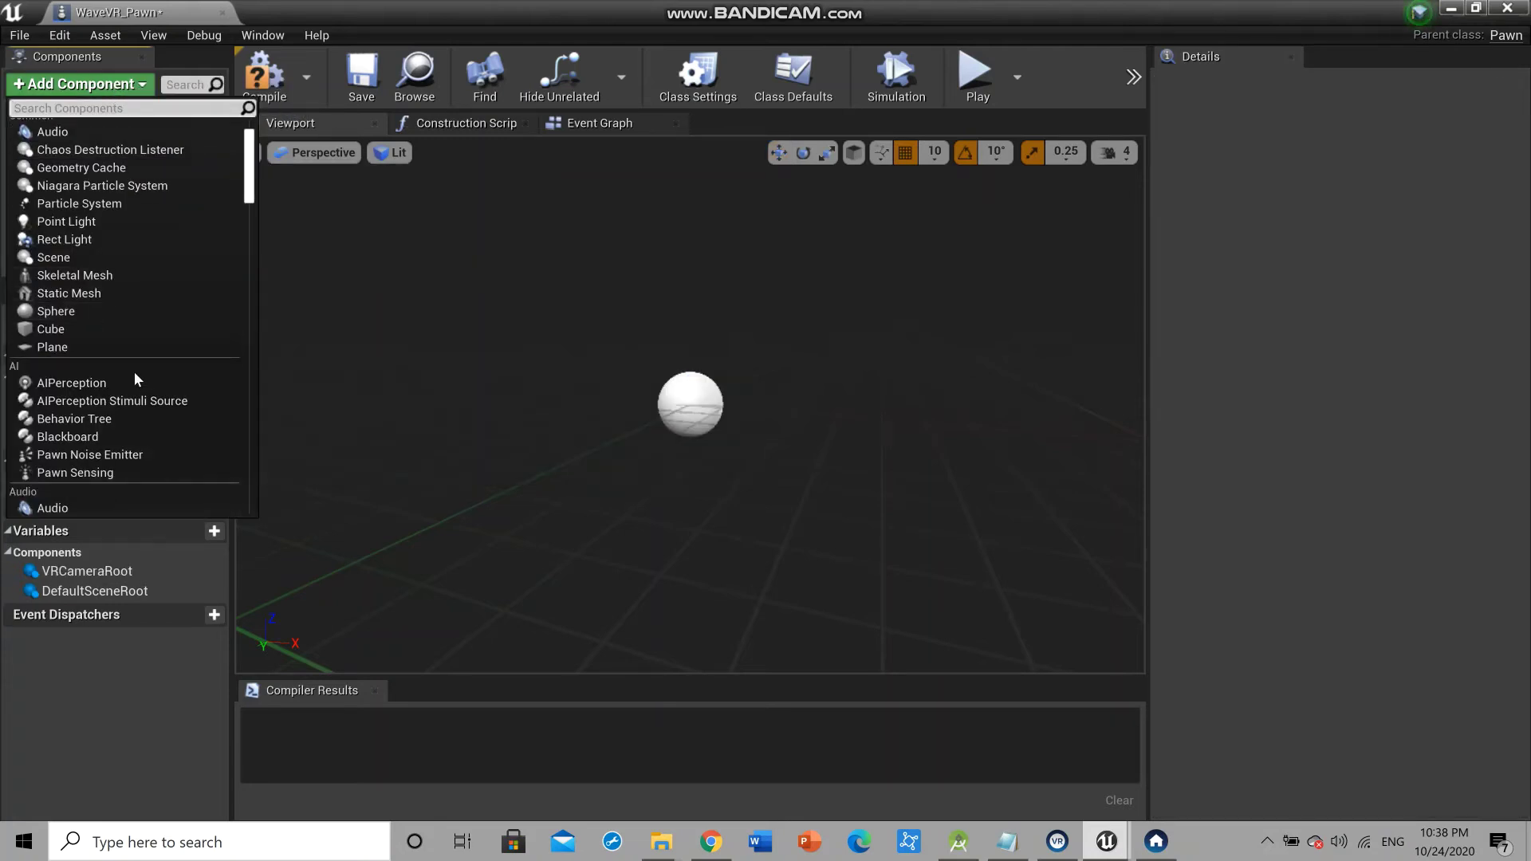
scroll(134, 372, "down", 2)
scroll(134, 371, "down", 3)
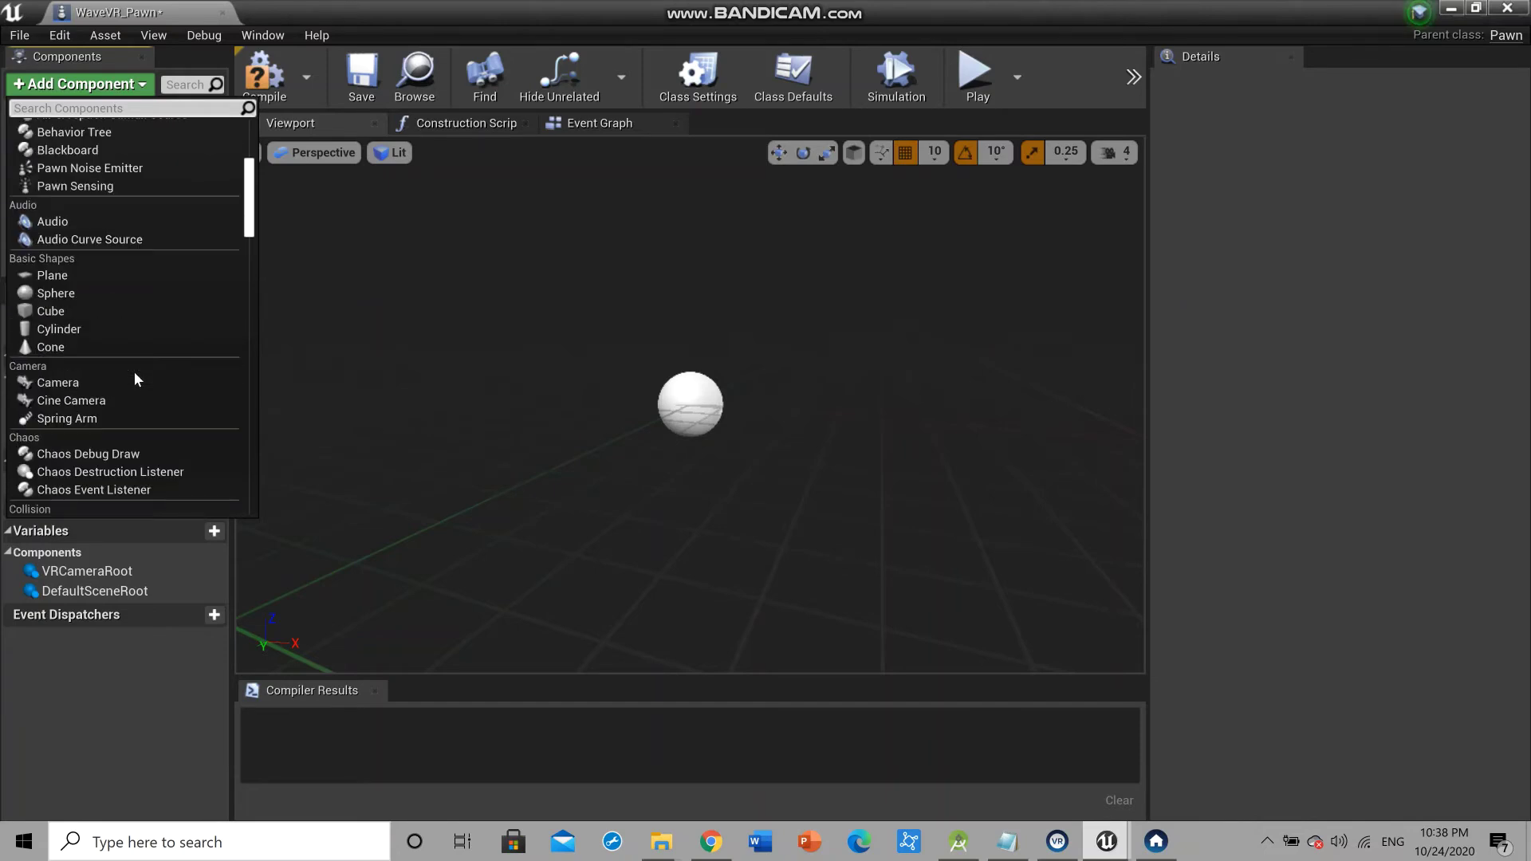
left_click(92, 383)
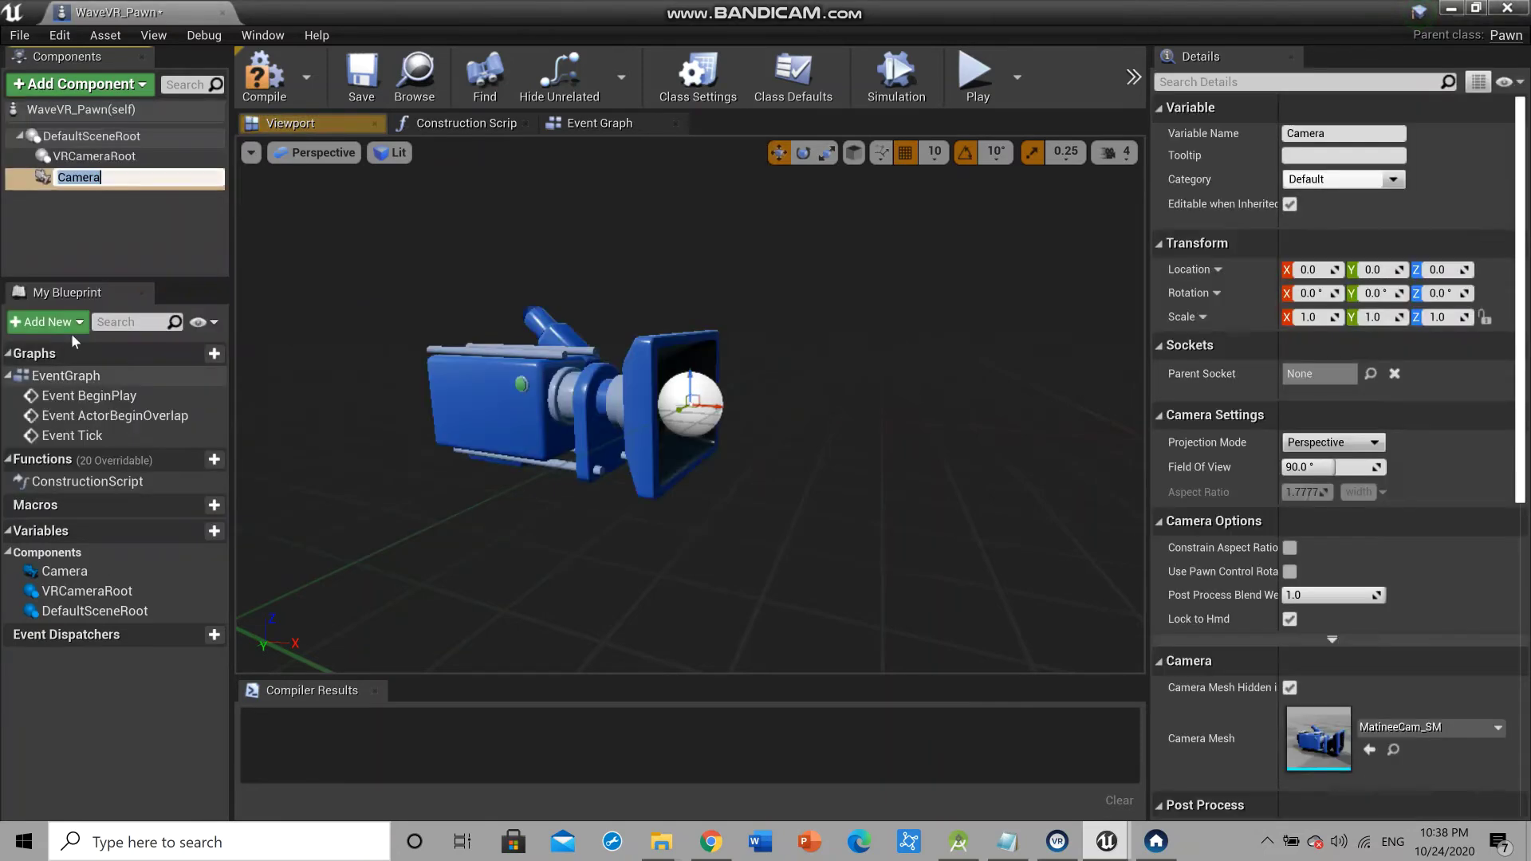
left_click(103, 177)
type("VR")
left_click(48, 241)
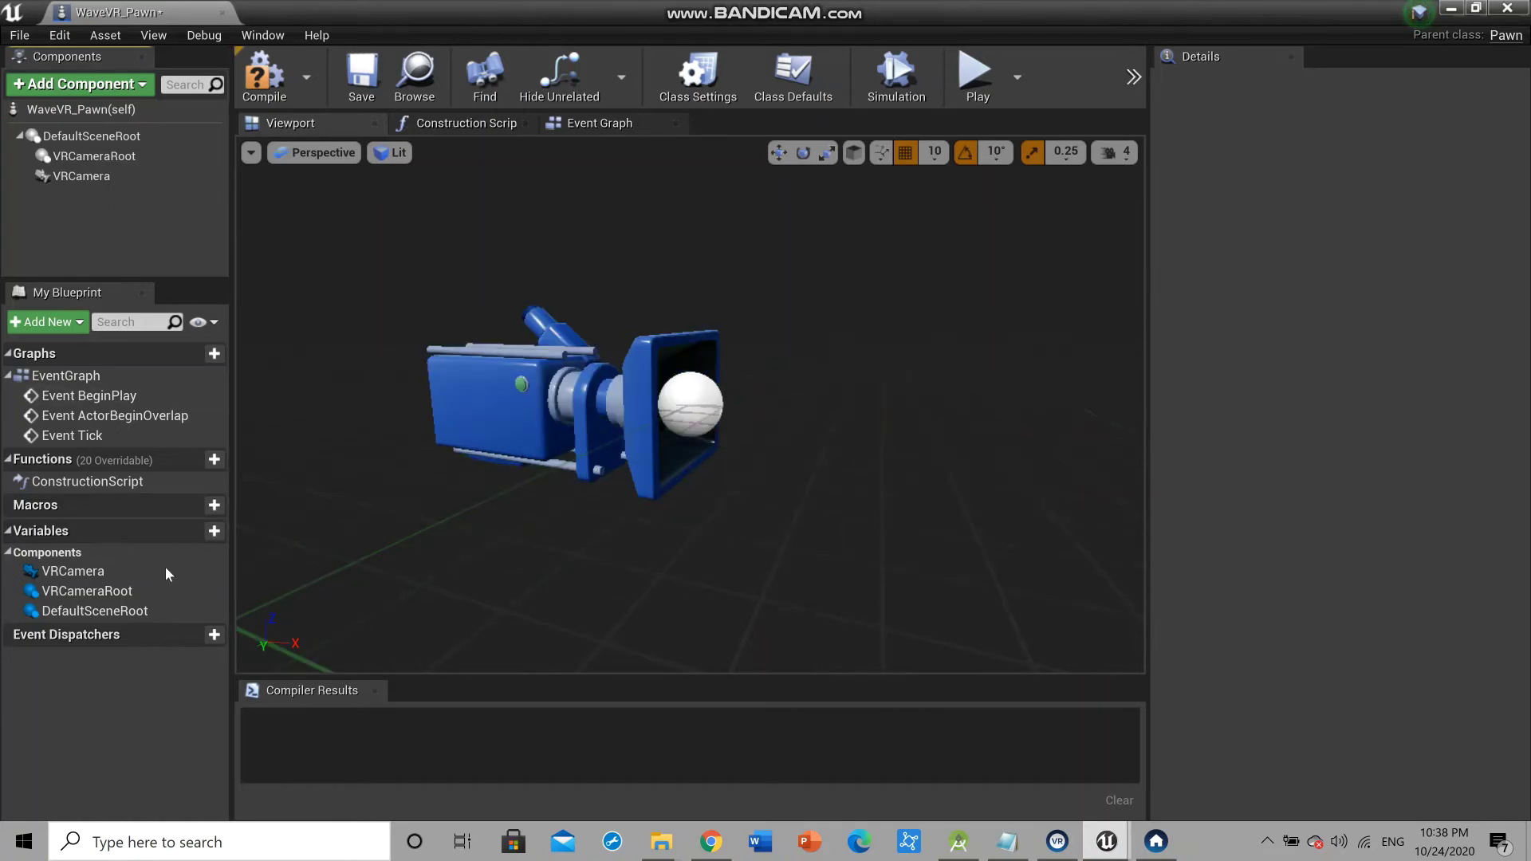
In the pawn's Event Graph, move Event BeginPlay into open space and delete the Event ActorBeginOverlap and Event Tick nodes
left_click(593, 126)
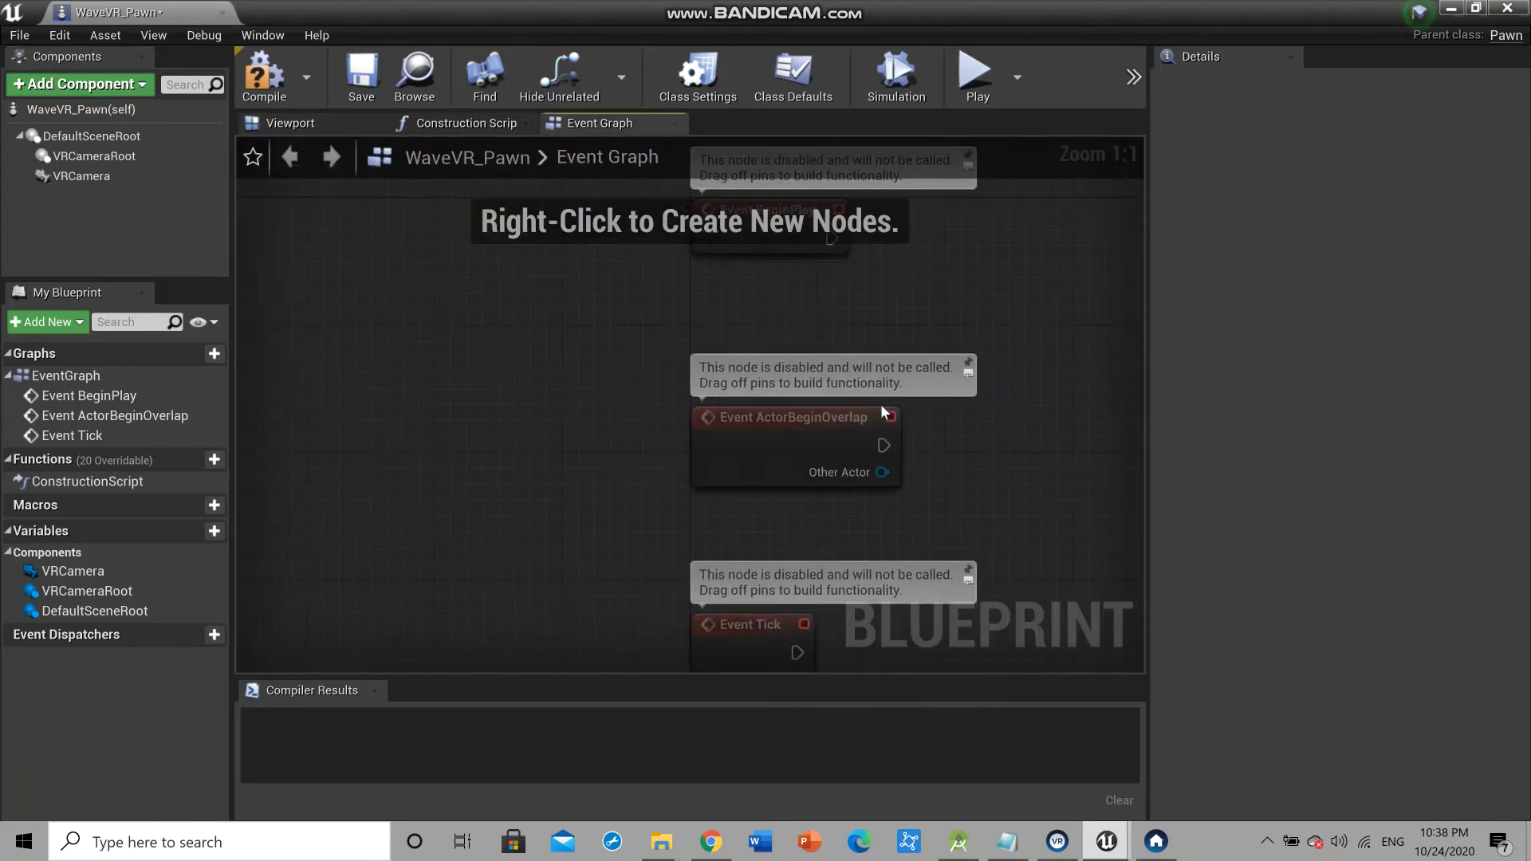
left_click_drag(742, 249, 378, 363)
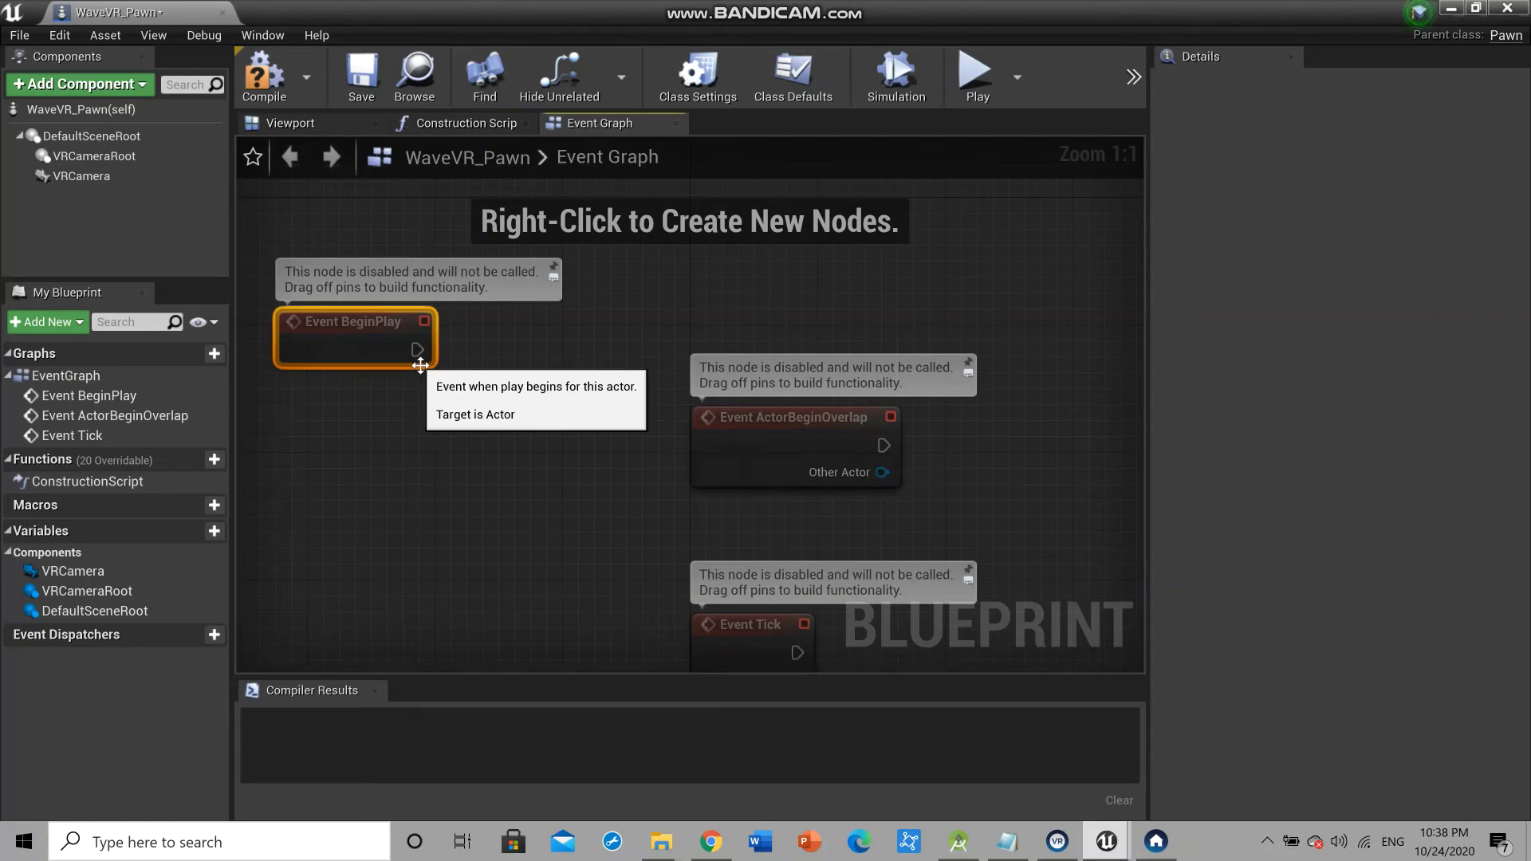
left_click(807, 430)
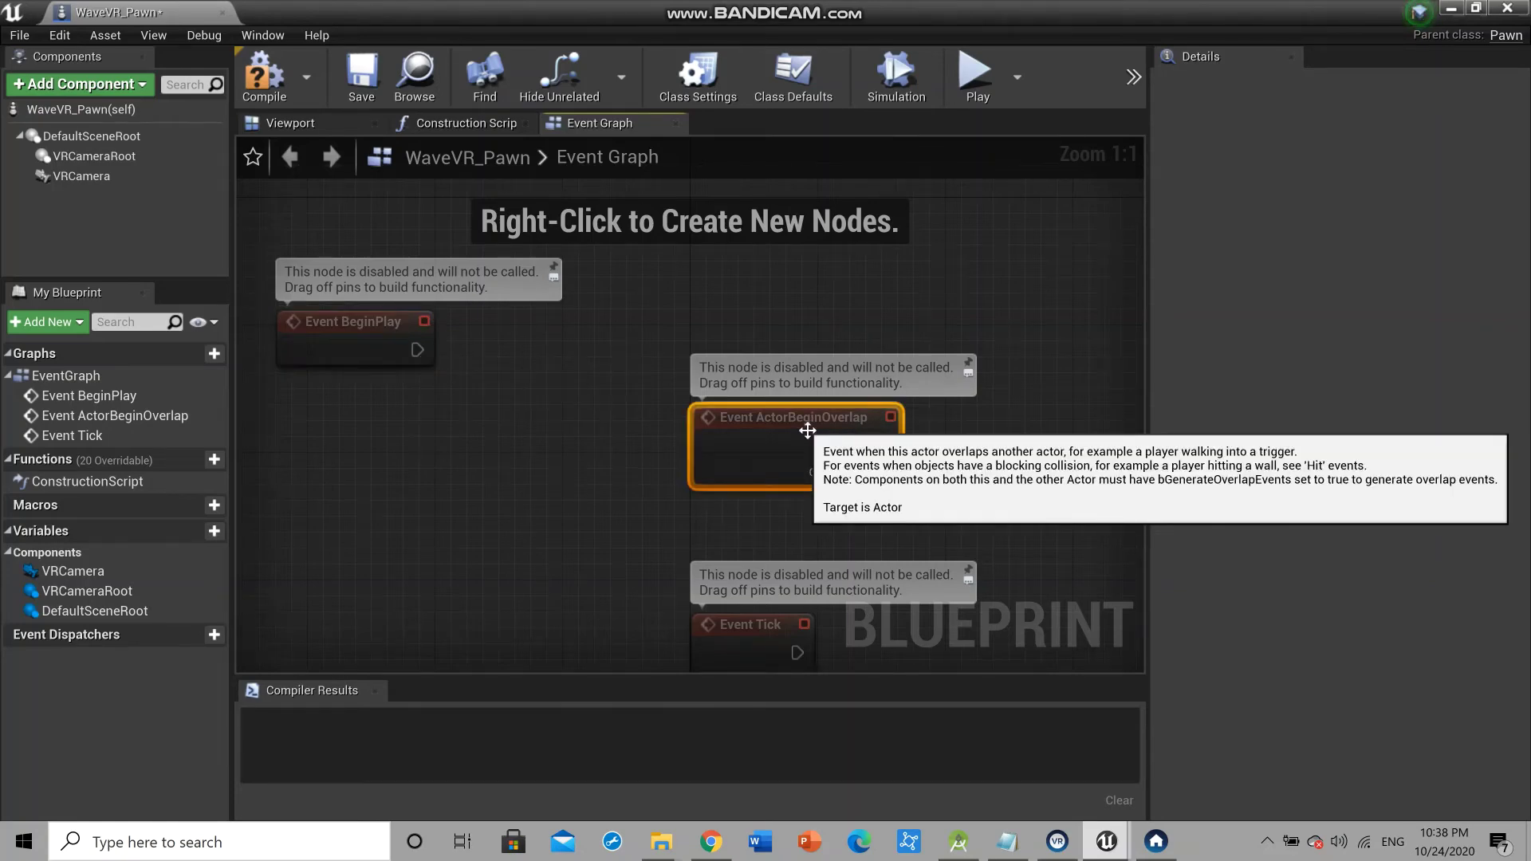
key("Delete")
left_click(751, 630)
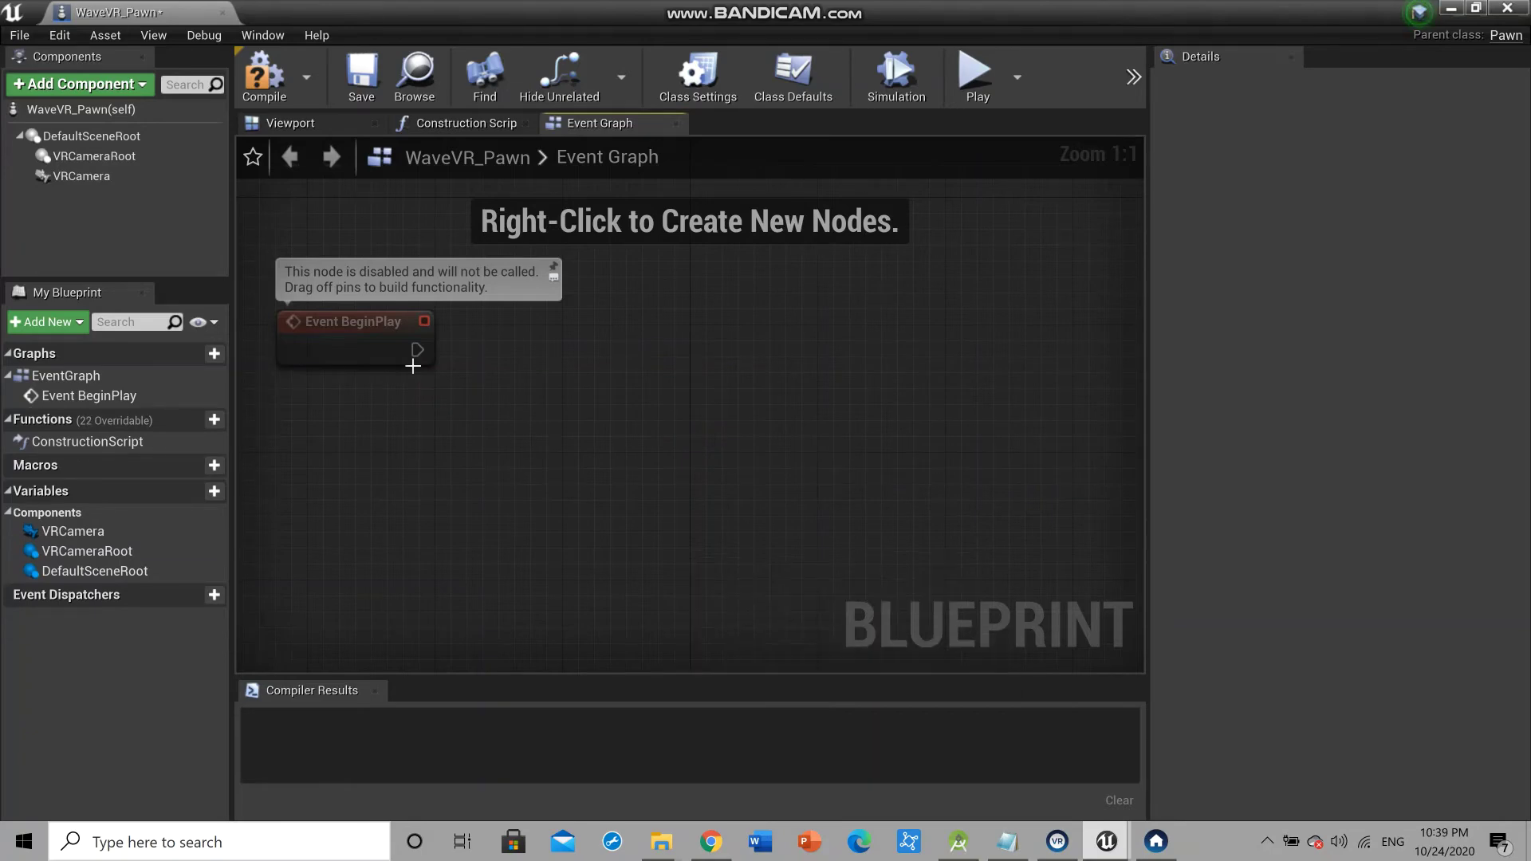
Add a Set Tracking Origin node executed from Event BeginPlay, line it up beside the event, and set its Origin to Eye Level
left_click_drag(417, 349, 515, 352)
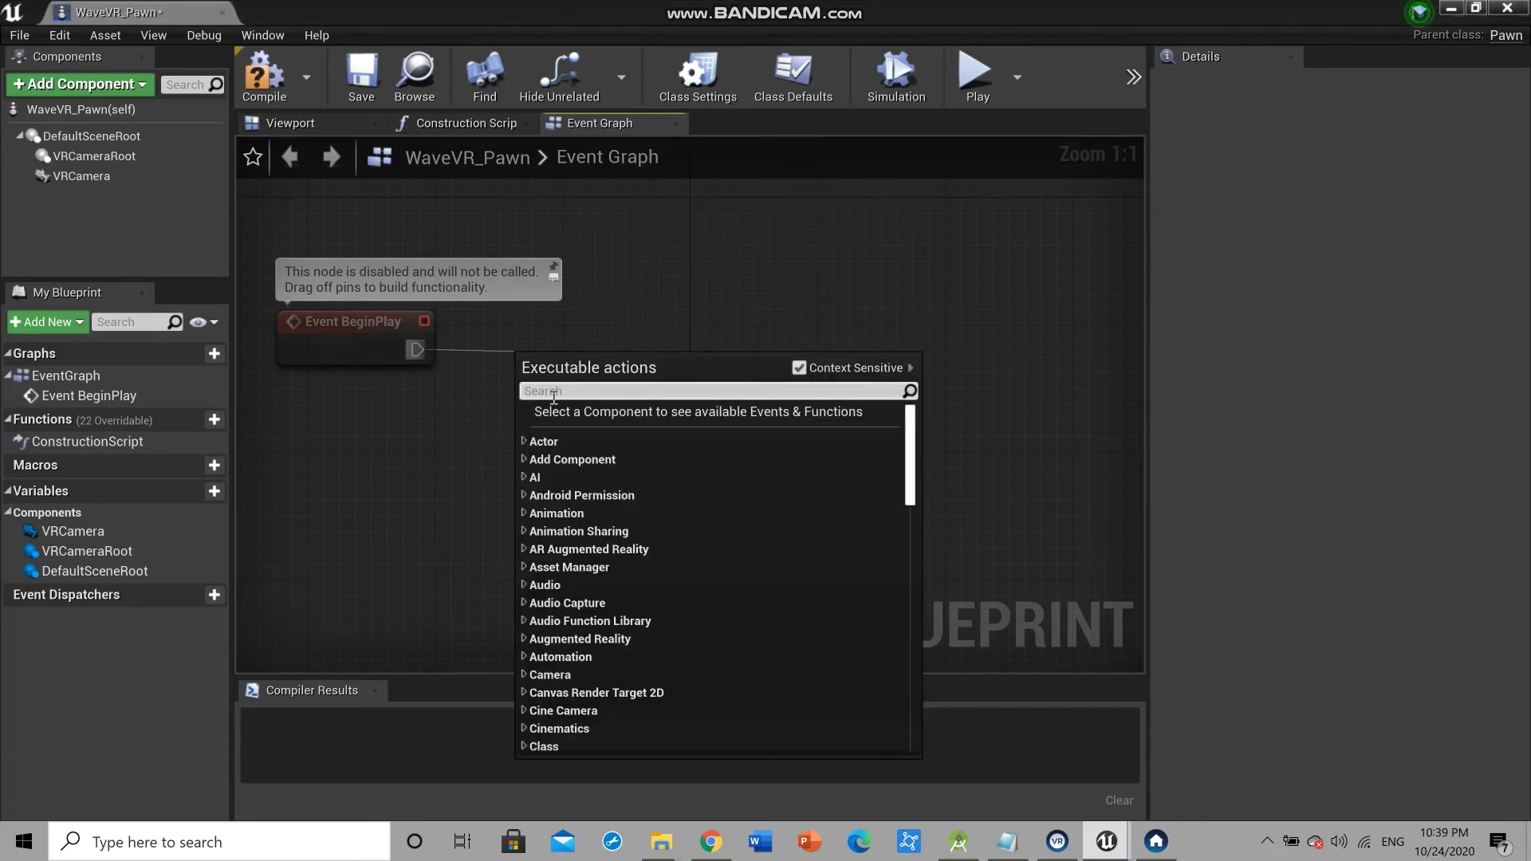
type("Set")
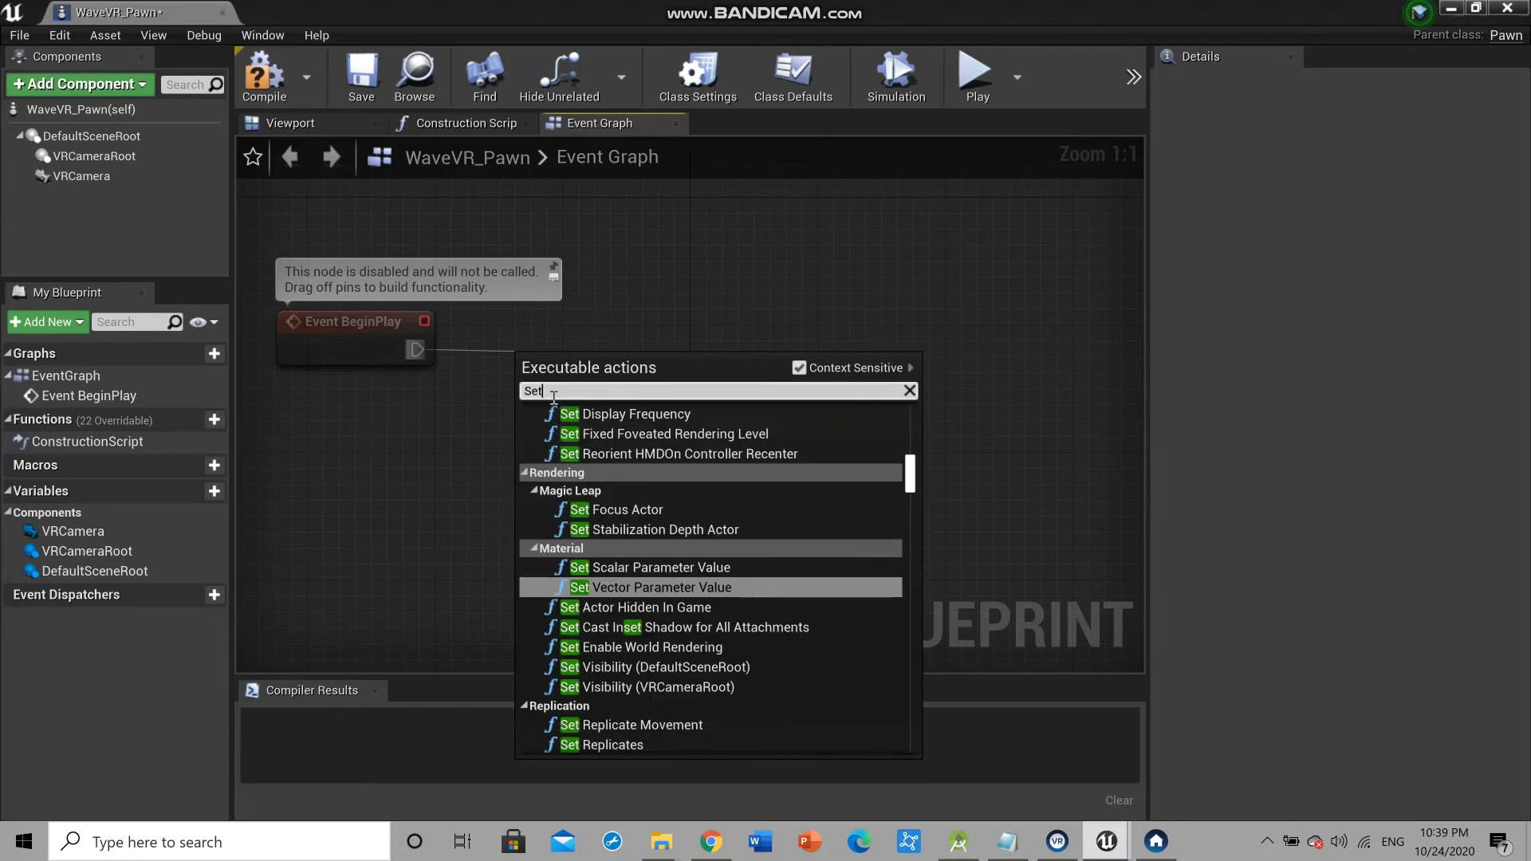
type("t")
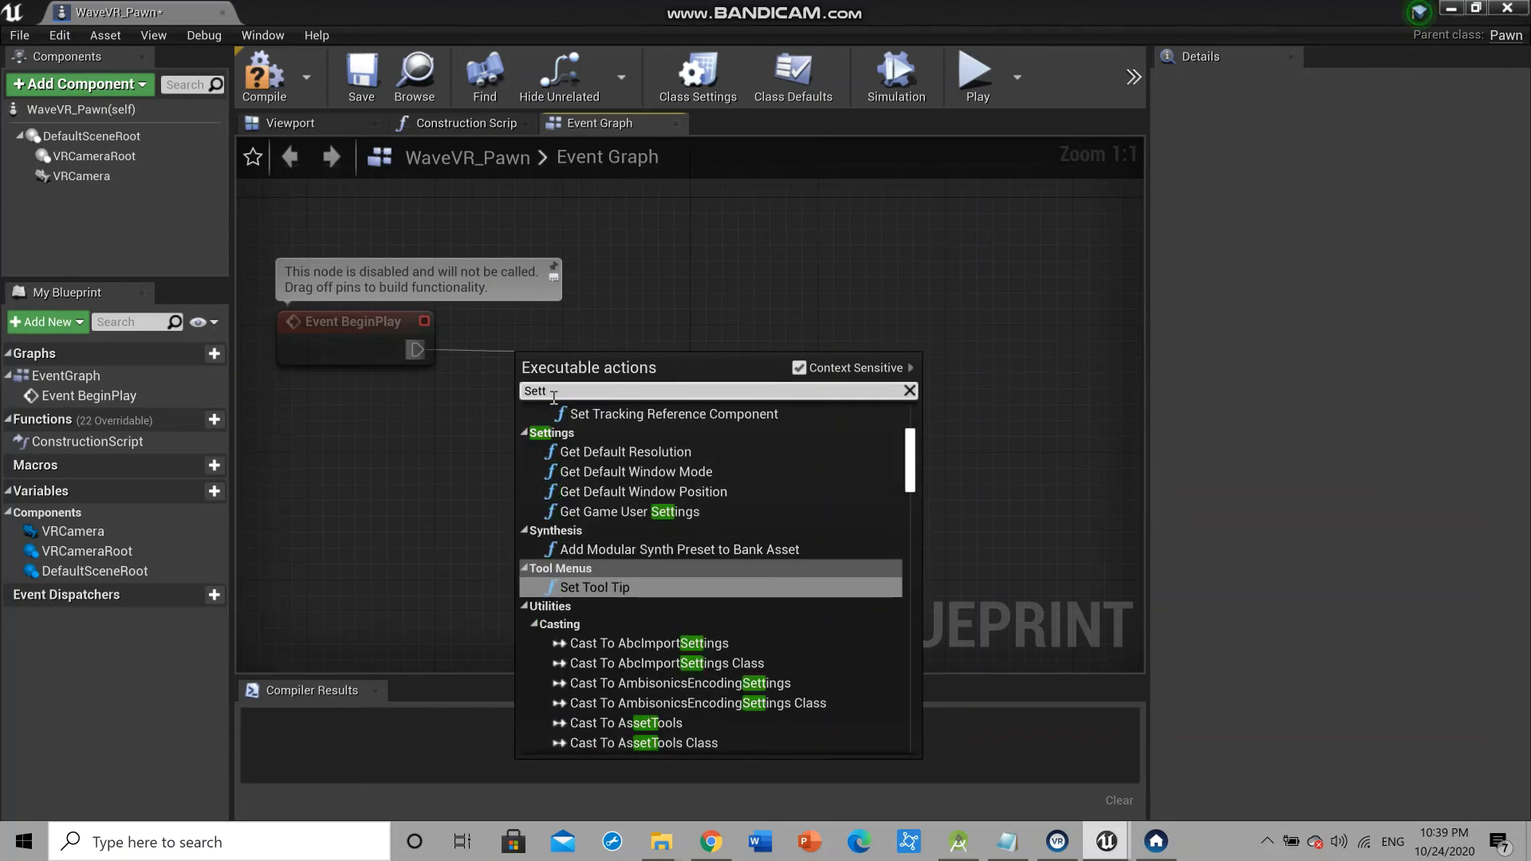
key("BackSpace")
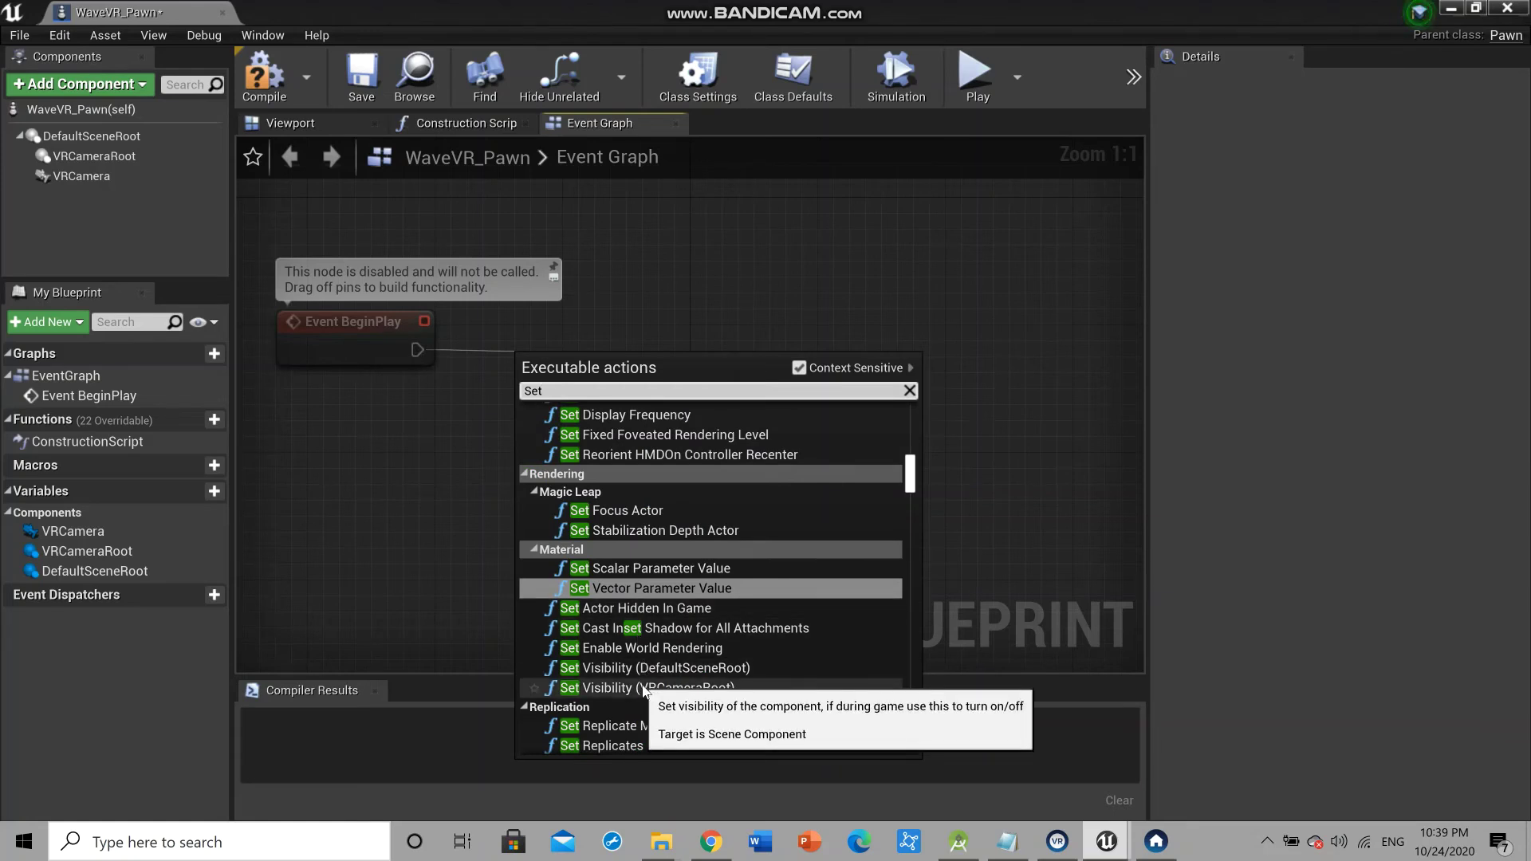
type("tra")
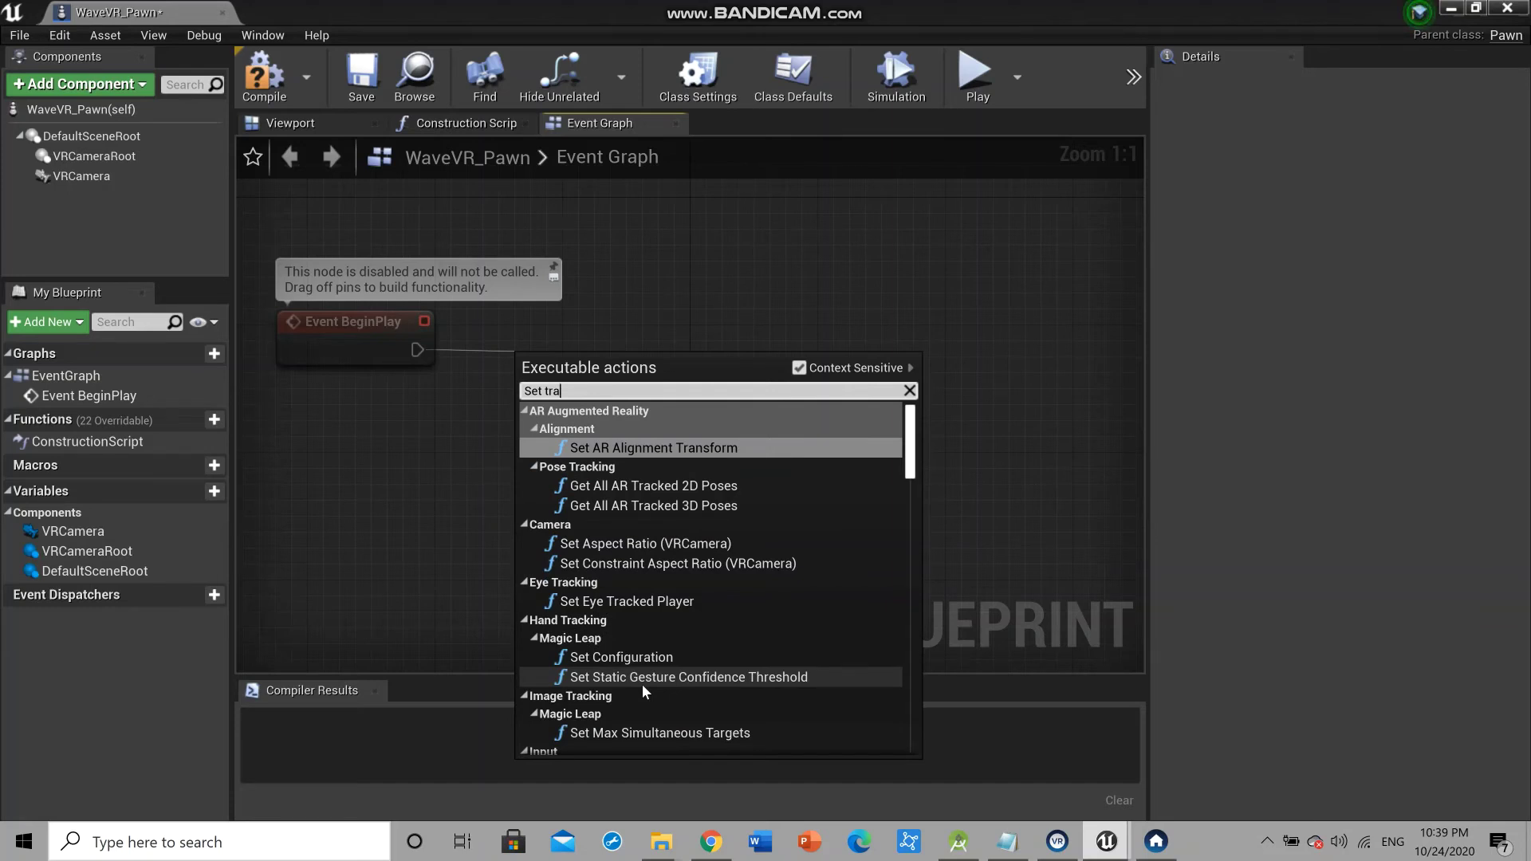
type("c")
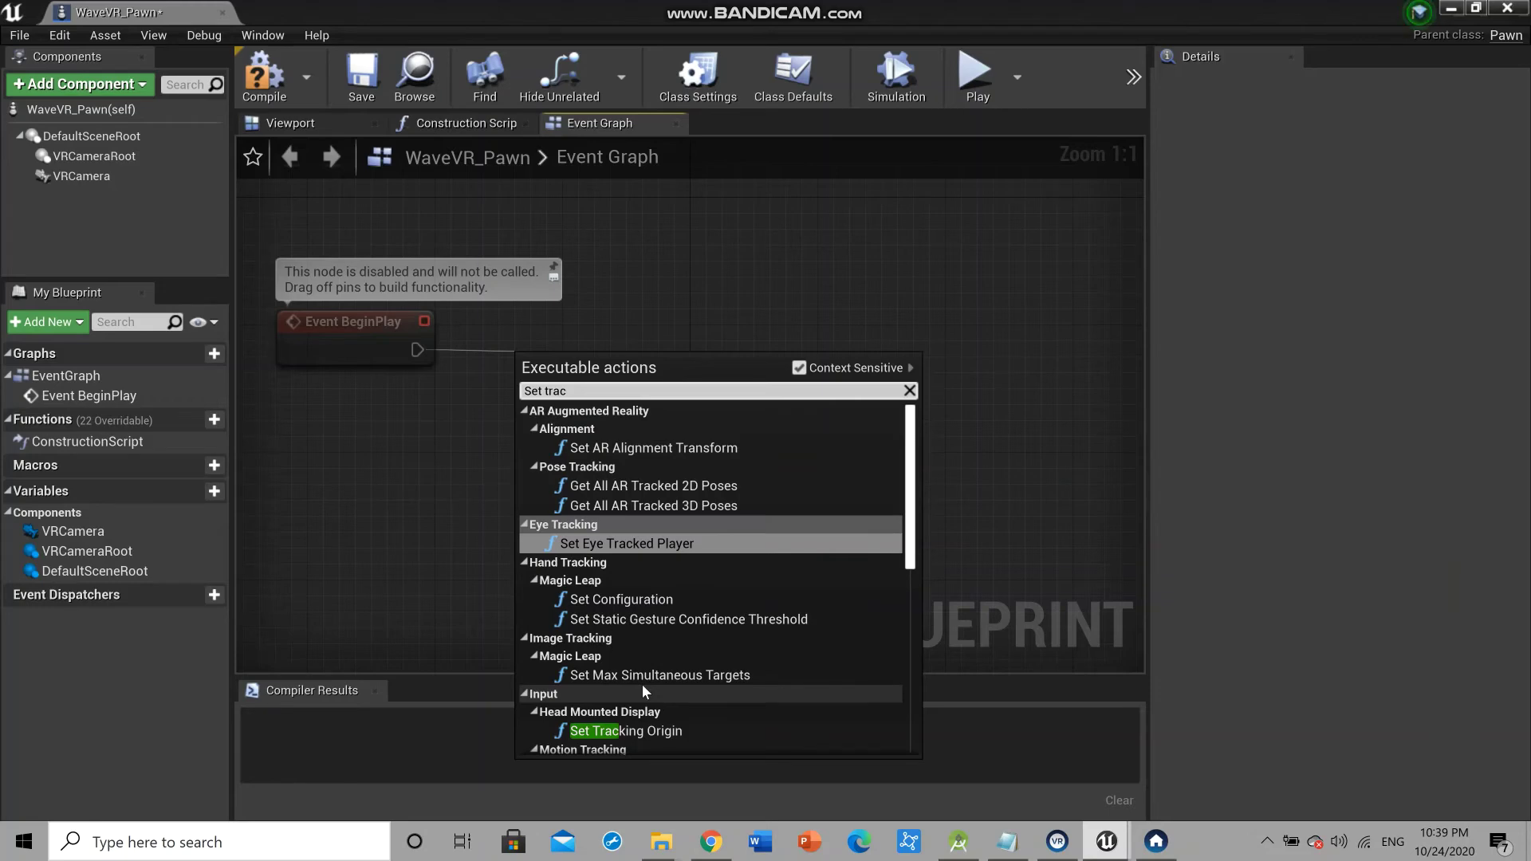
left_click(659, 731)
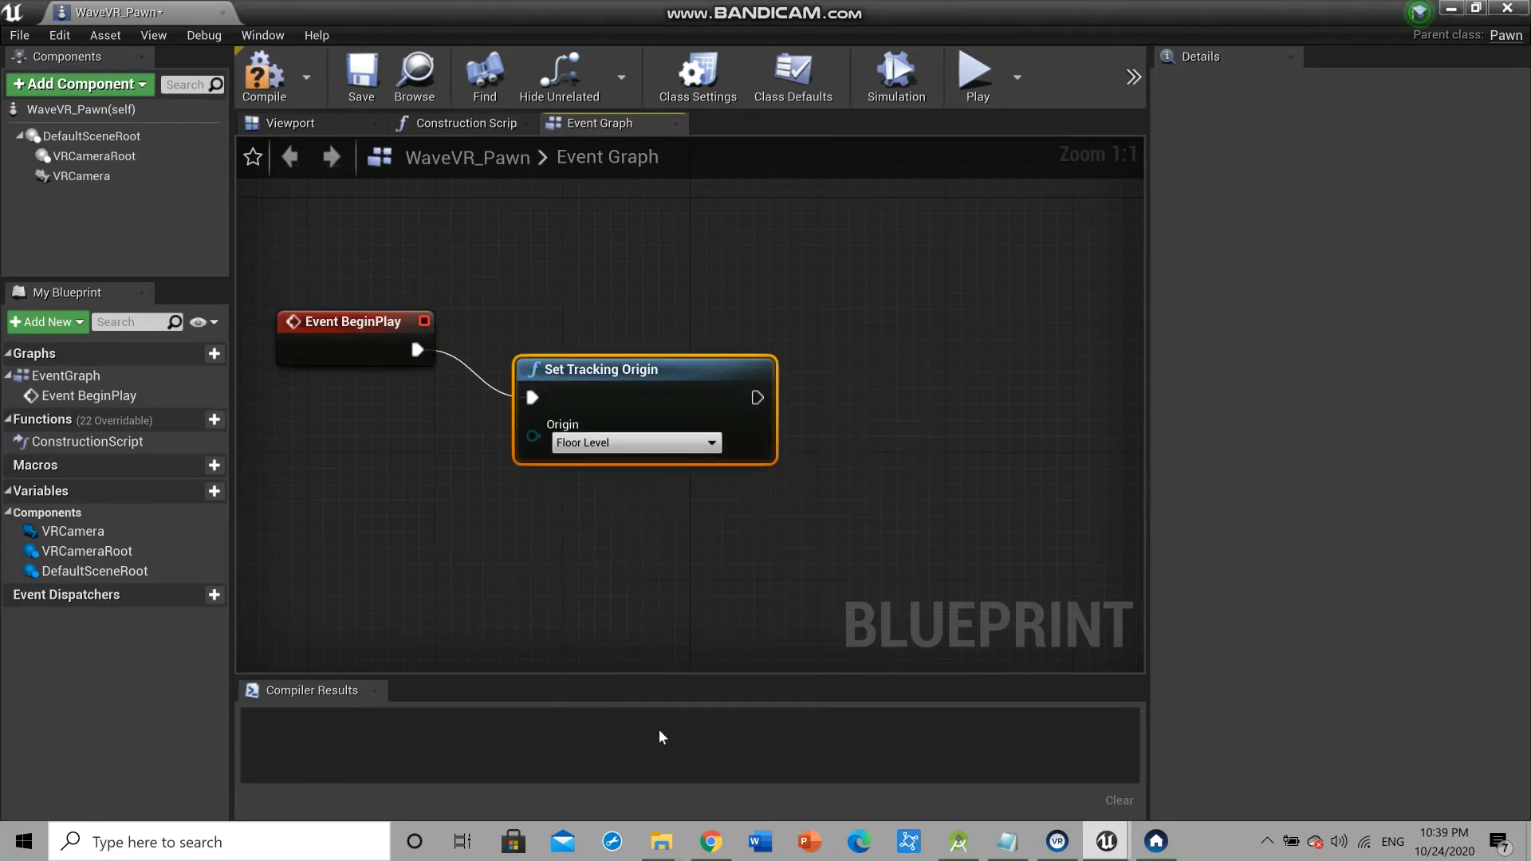
left_click_drag(645, 375, 606, 343)
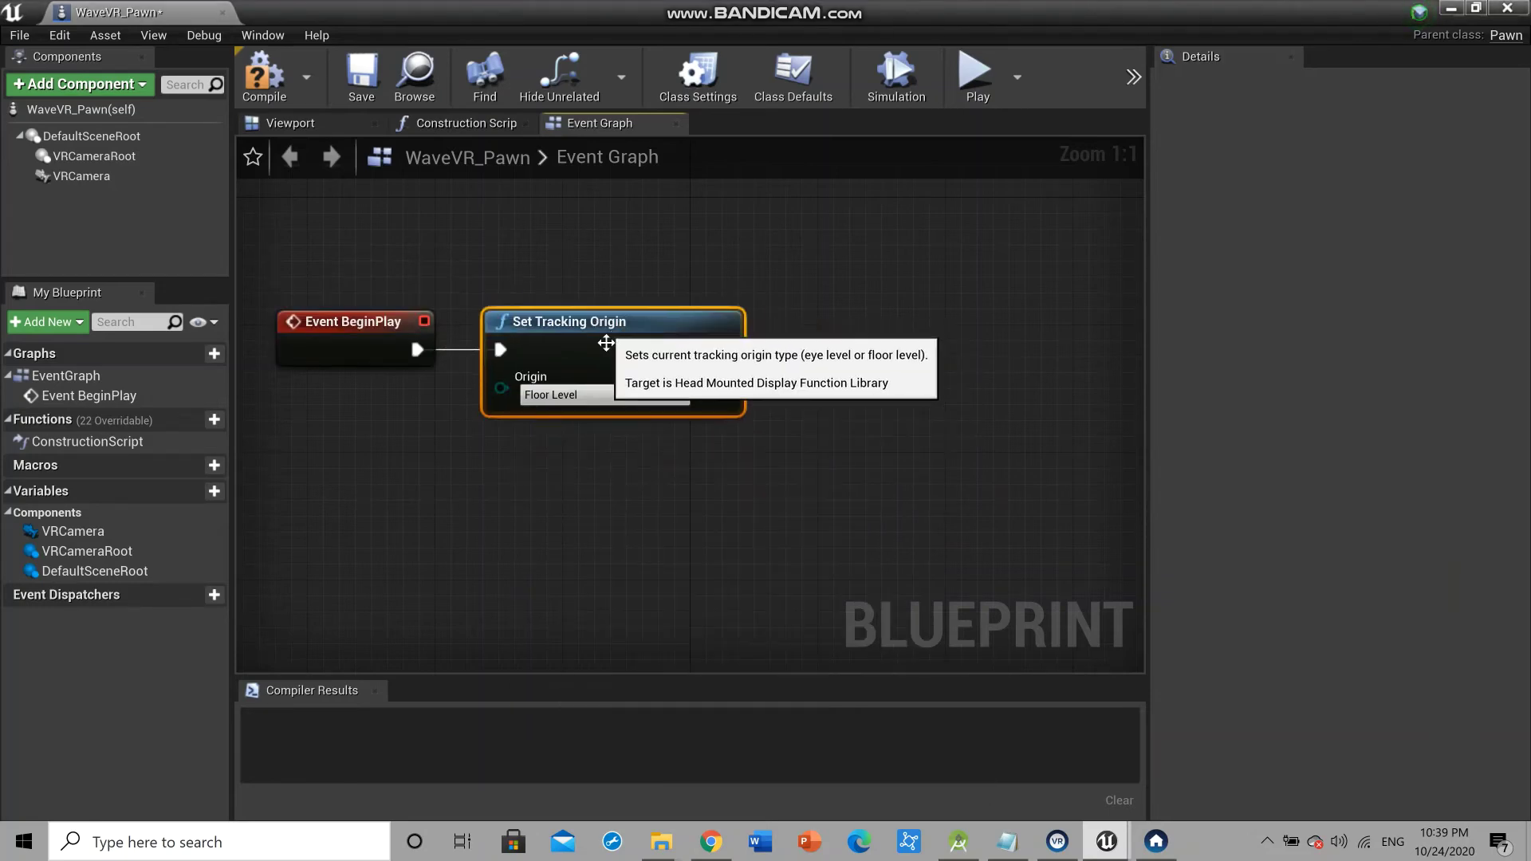
left_click(597, 396)
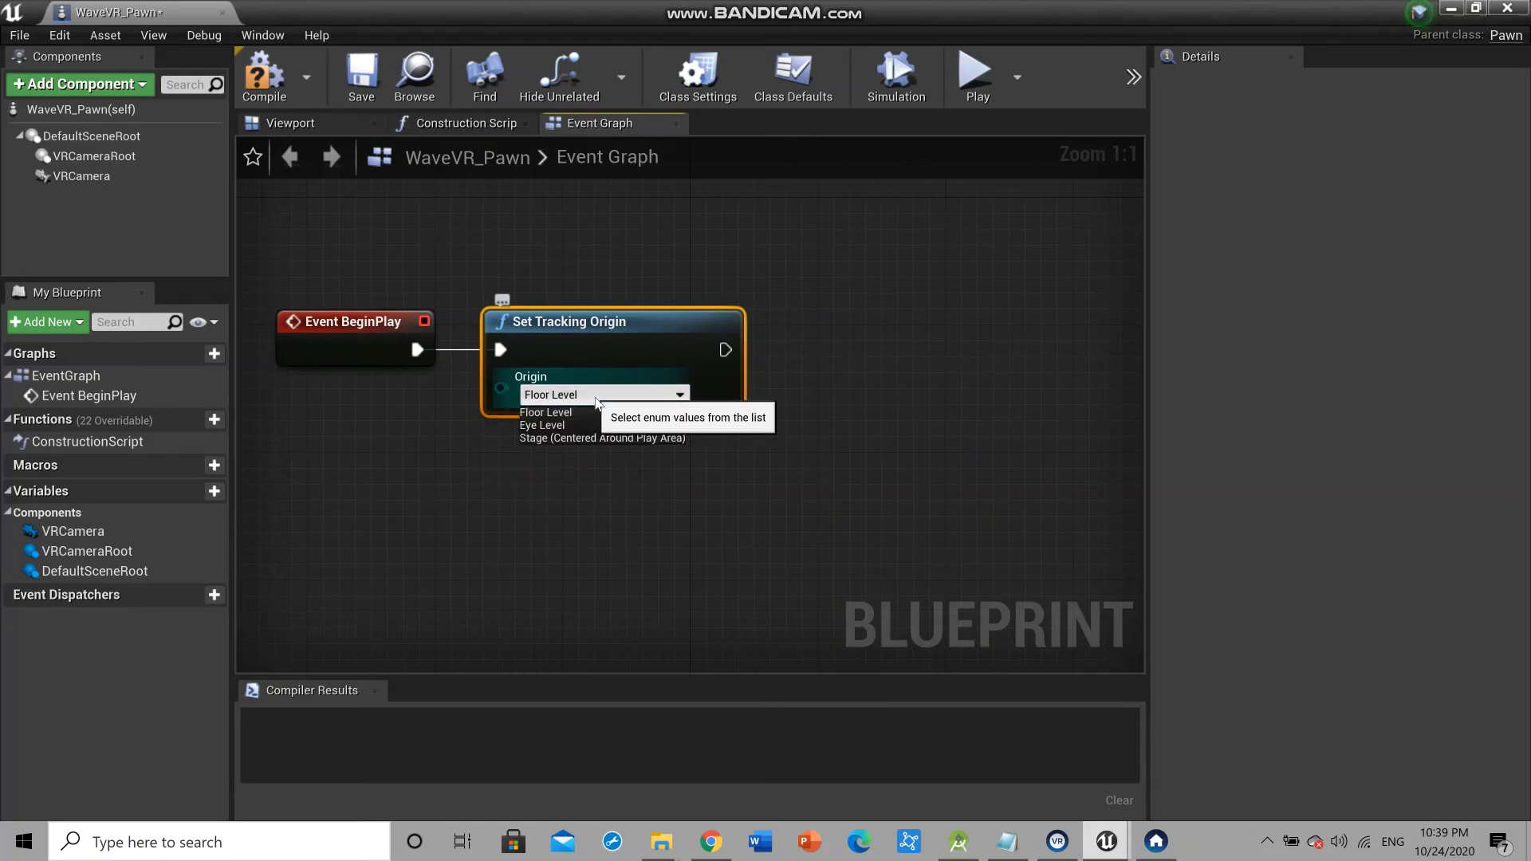
left_click(566, 426)
left_click(784, 397)
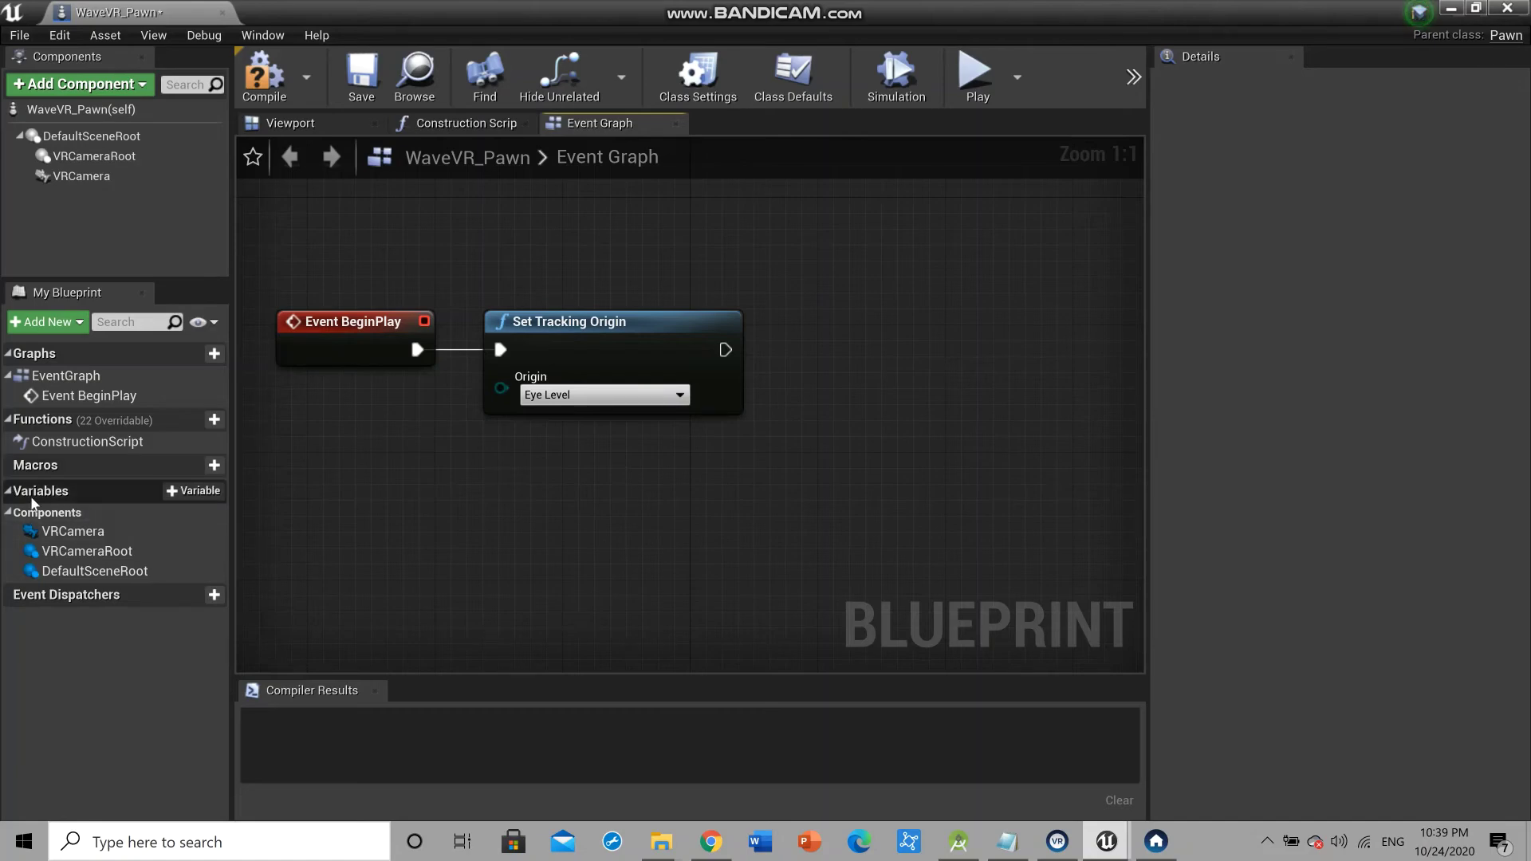
Create a blueprint variable named CameraHeight and set its variable type to Vector
left_click(211, 492)
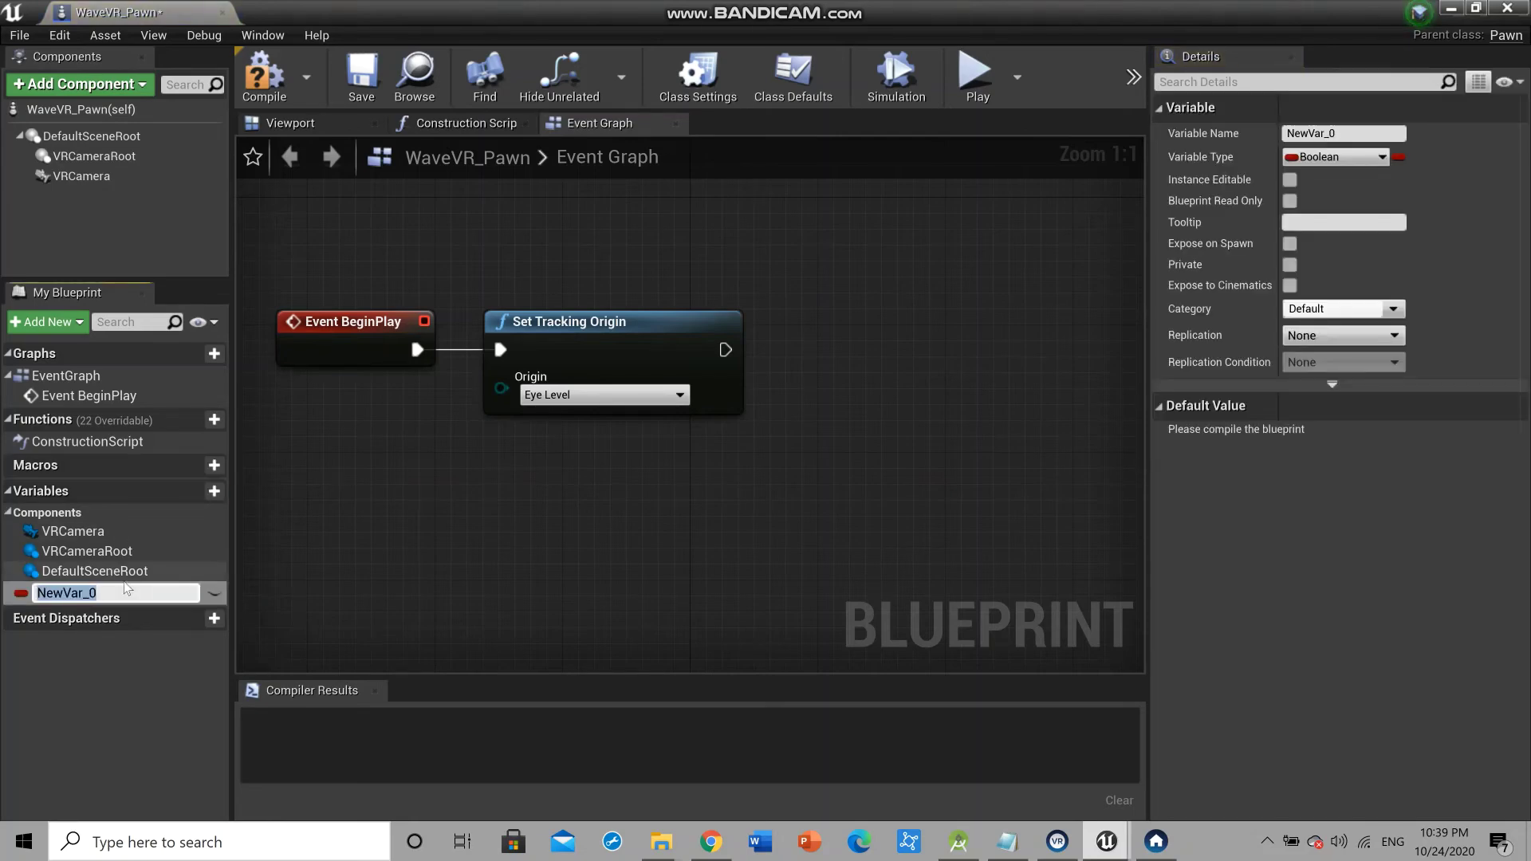
type("CameraHeight")
key("Return")
left_click(114, 602)
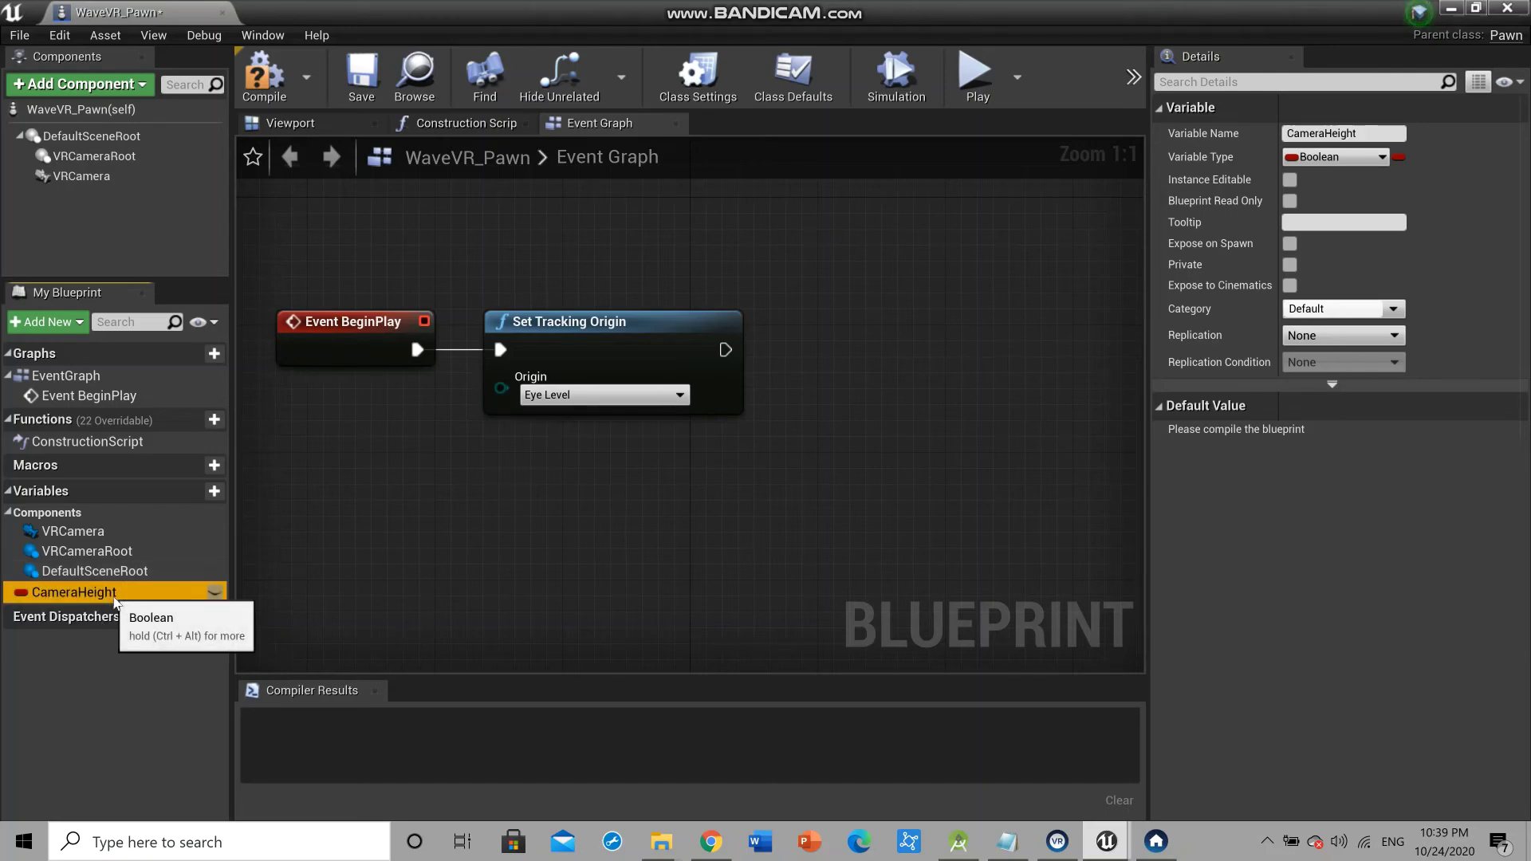
left_click(114, 594)
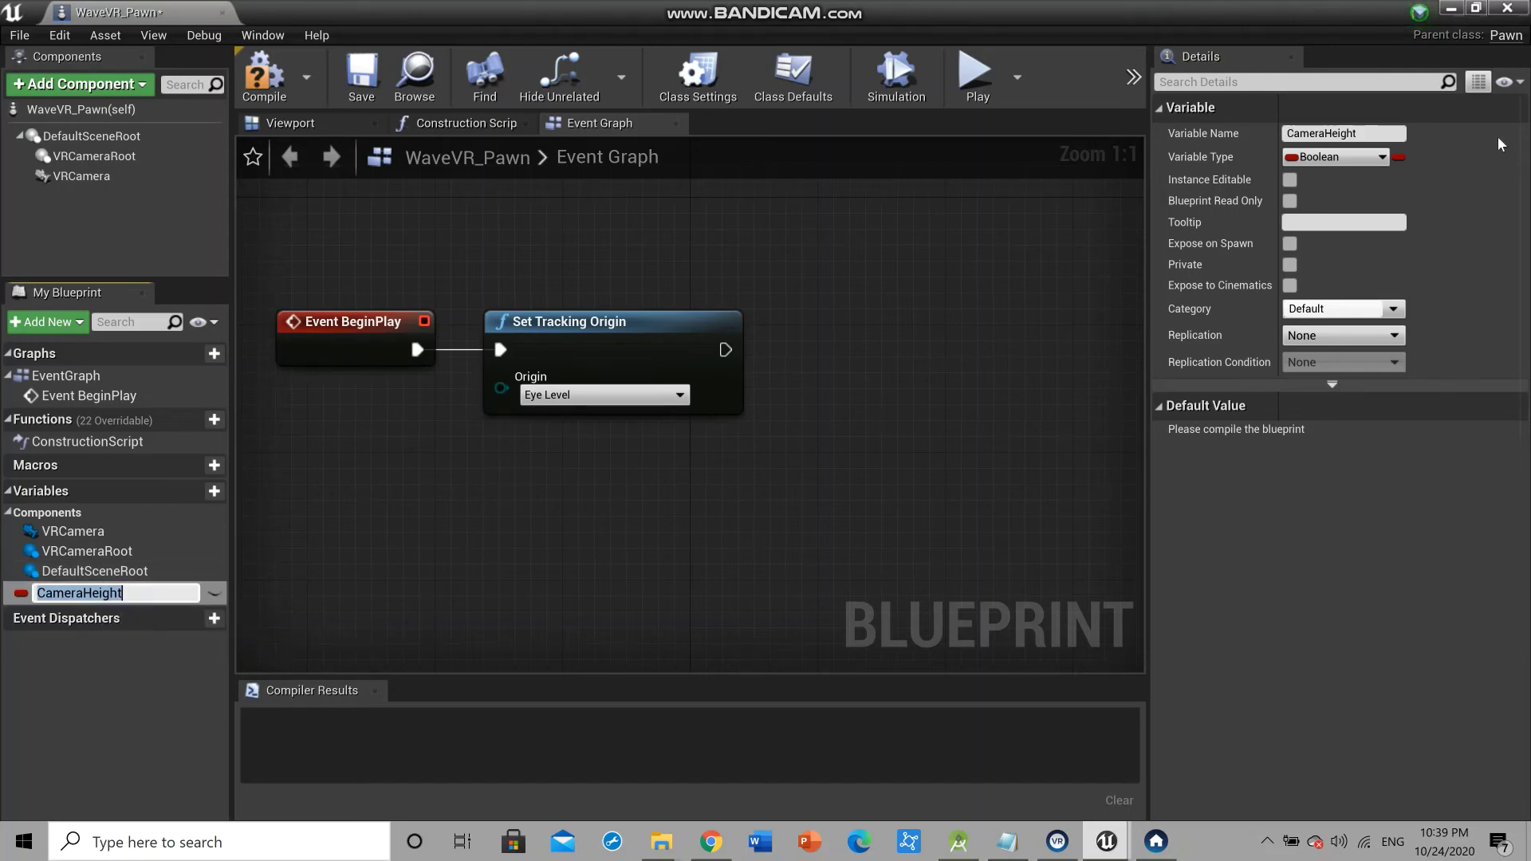
left_click(1339, 156)
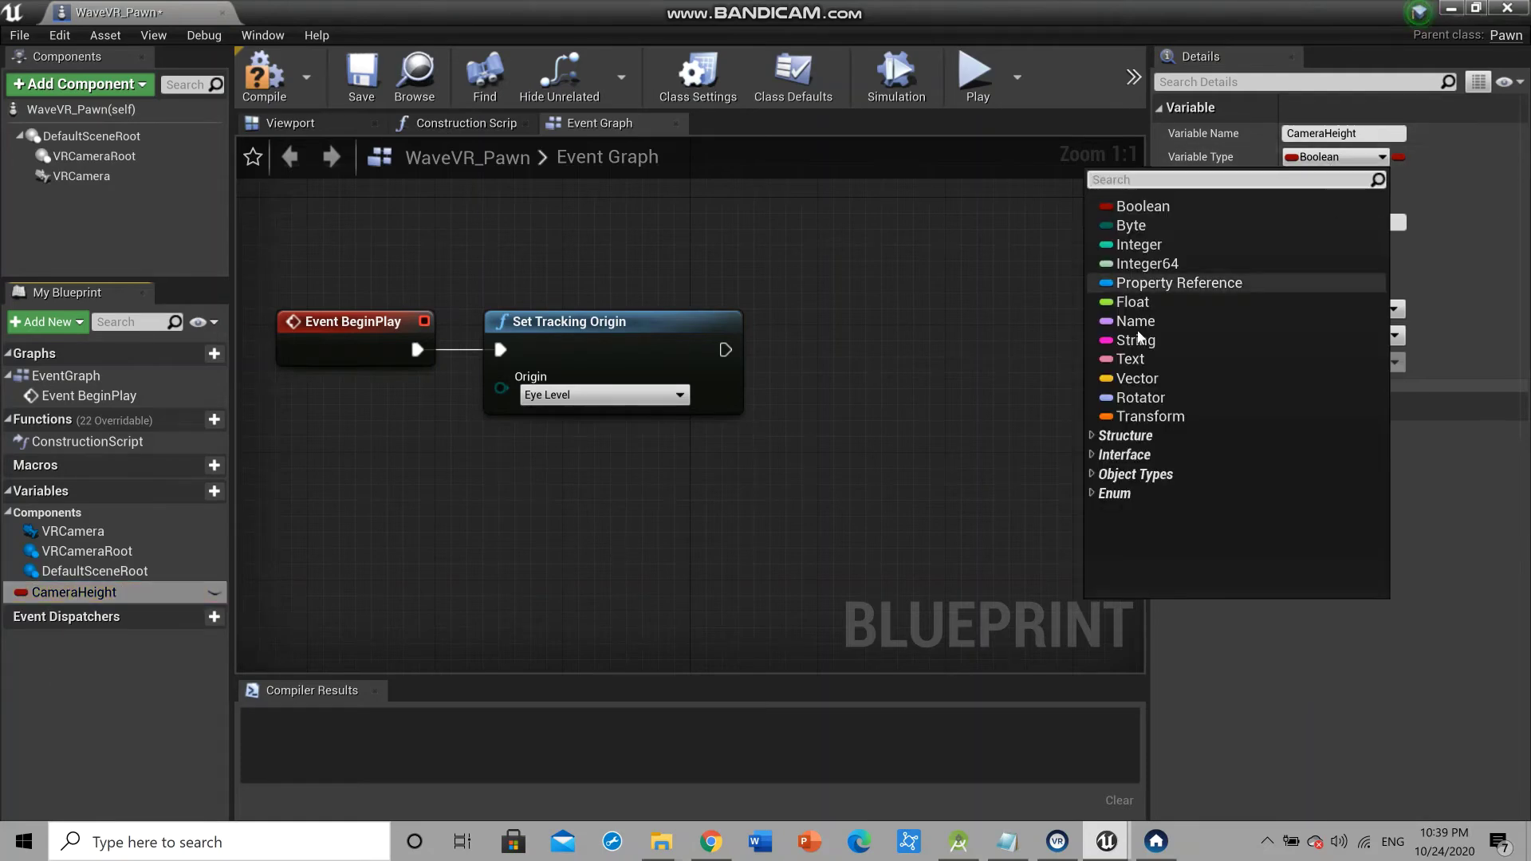
left_click(1136, 378)
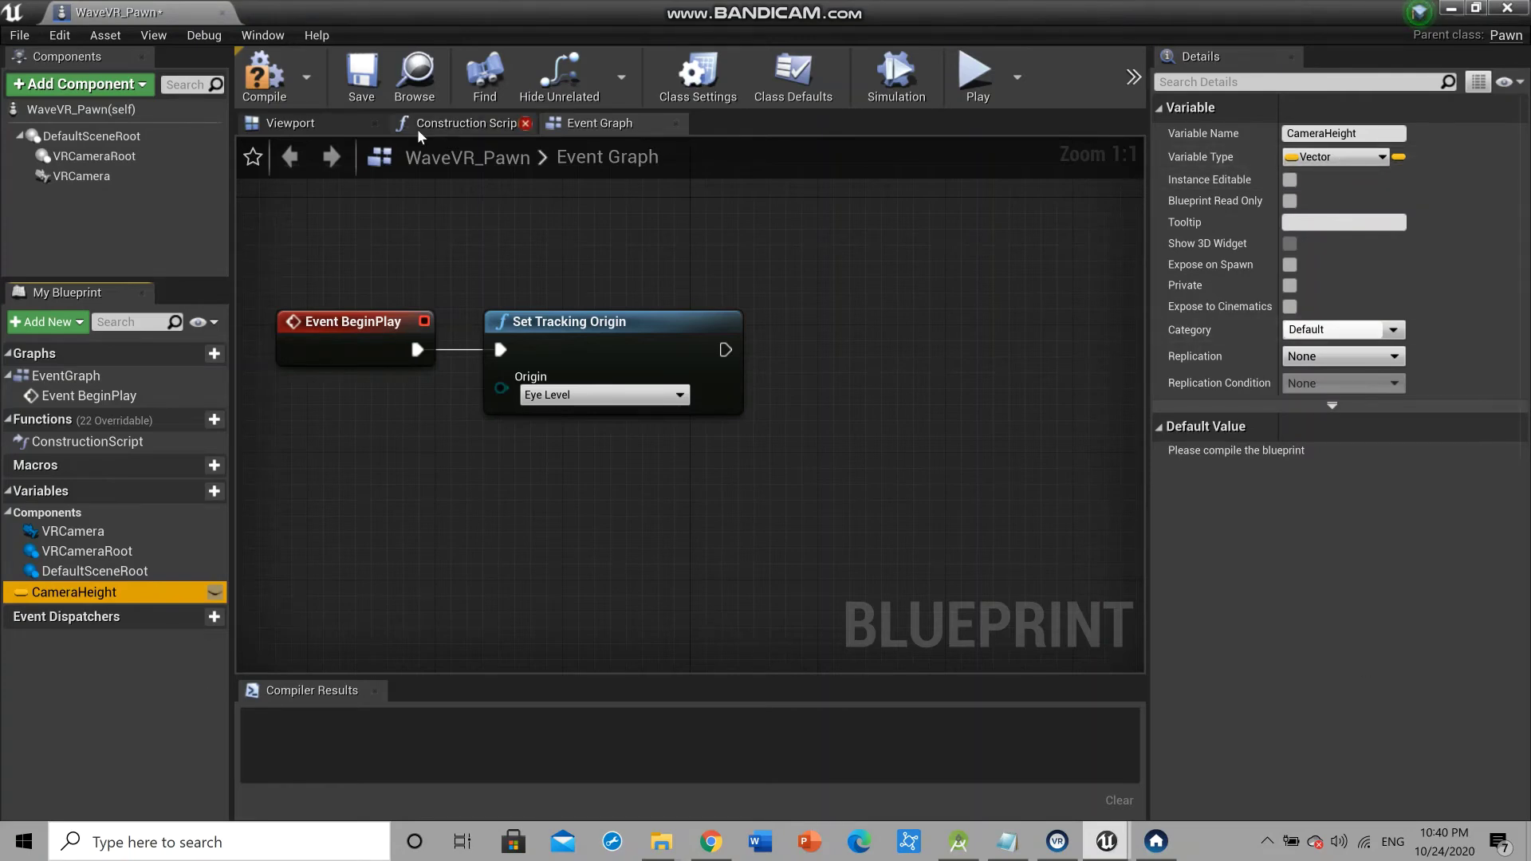
left_click(578, 581)
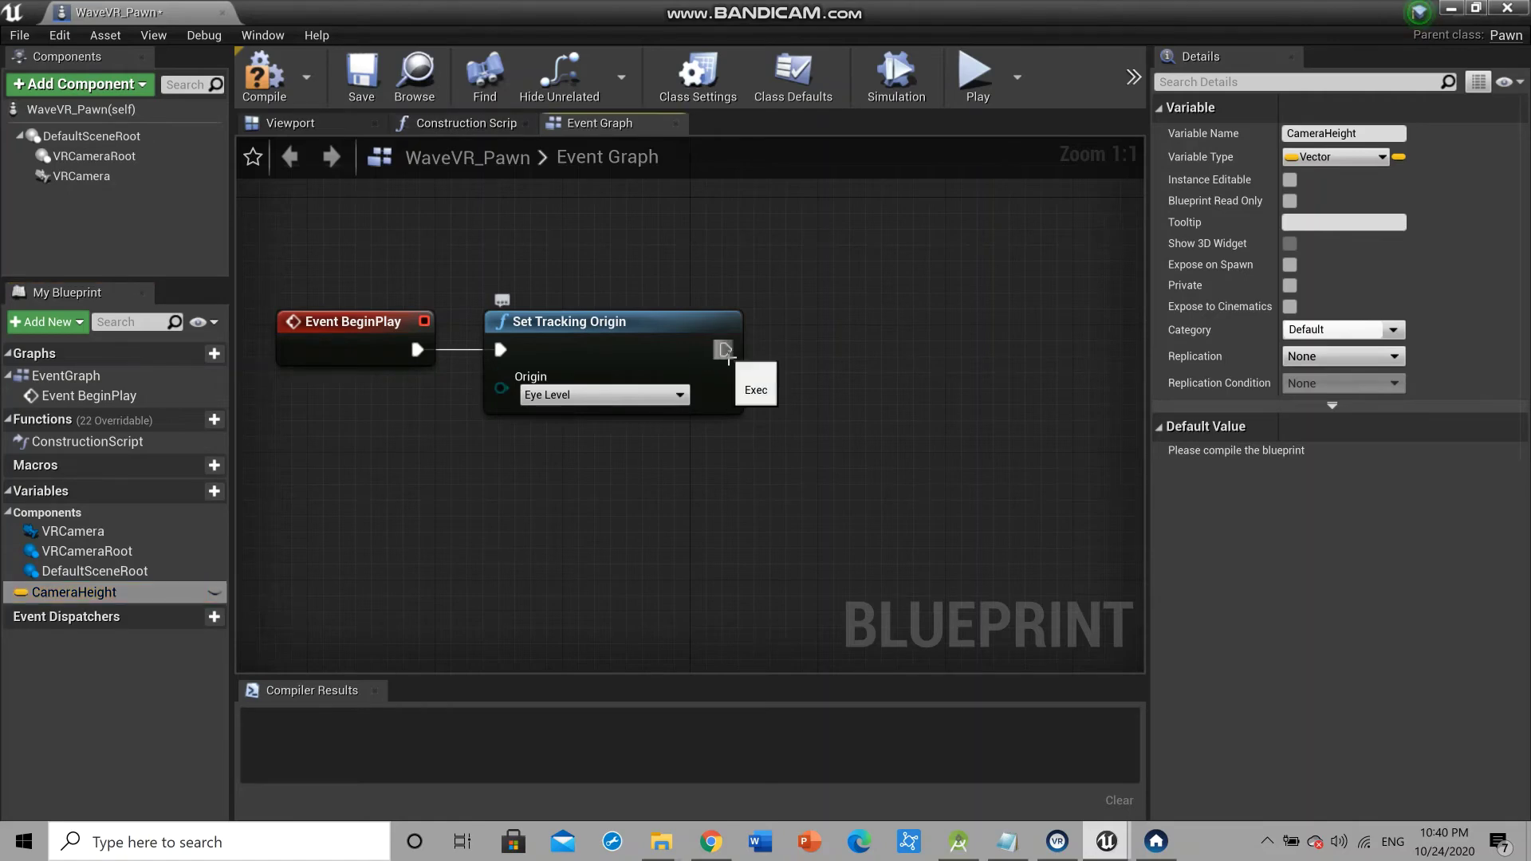
Add a SetRelativeLocation (VRCameraRoot) node executed after Set Tracking Origin, and arrange it with the VRCamera Root node below the execution line
left_click_drag(728, 359, 812, 346)
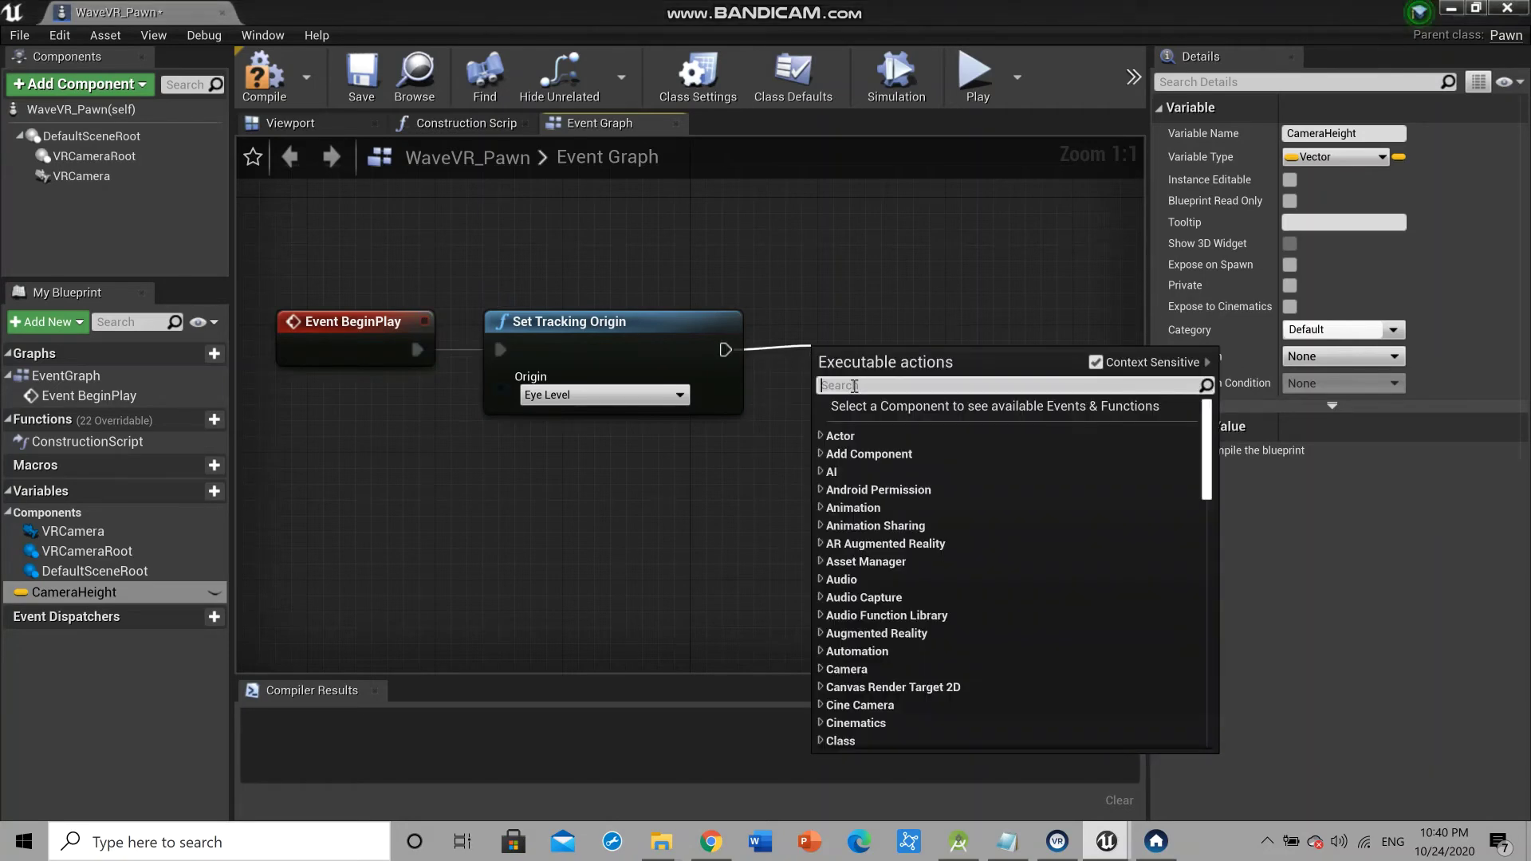
type("setrelat")
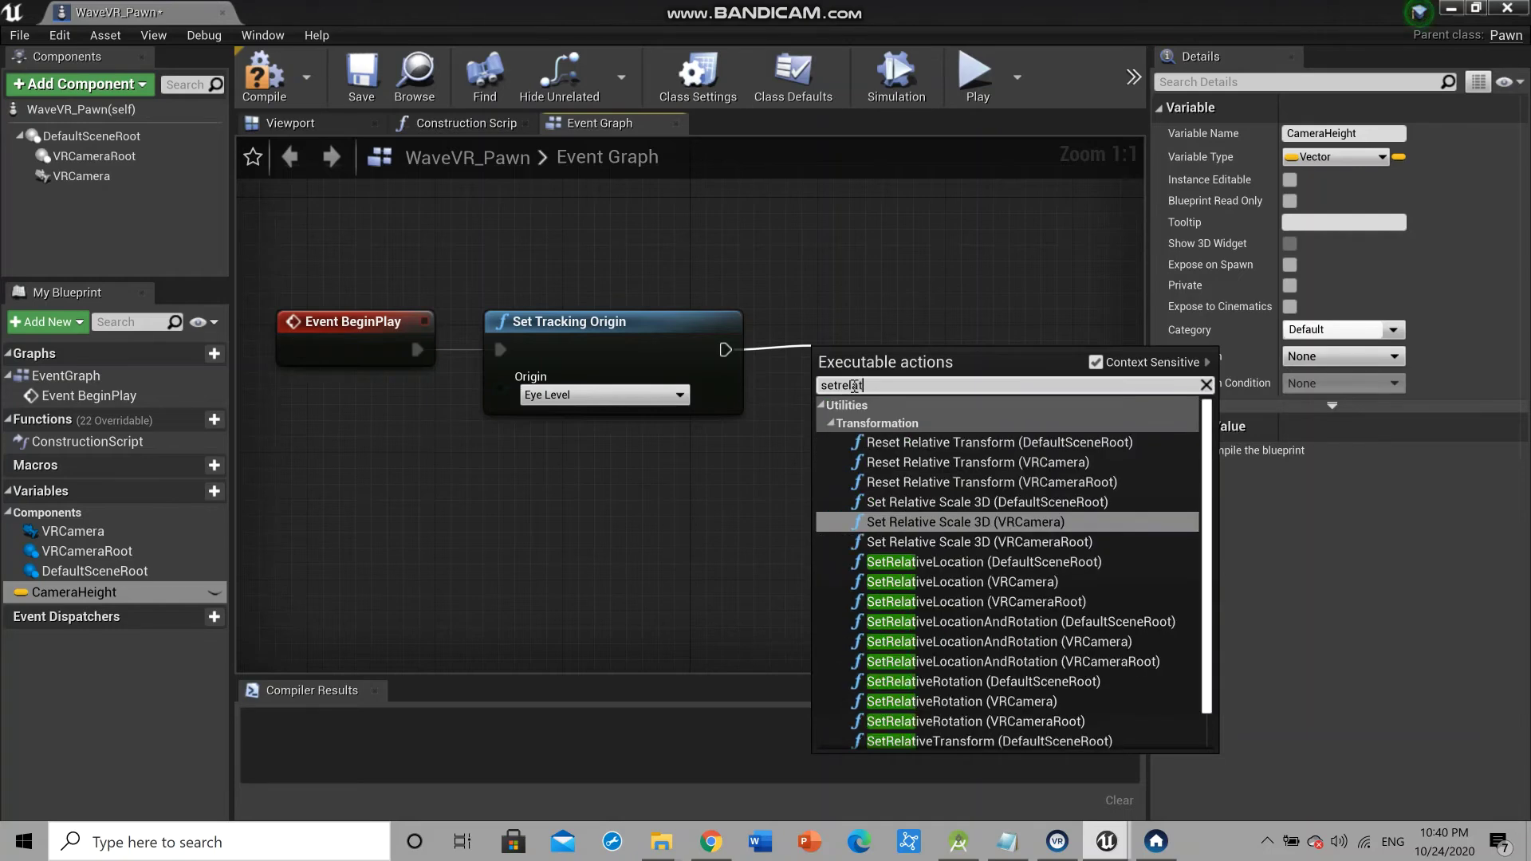
type("ive")
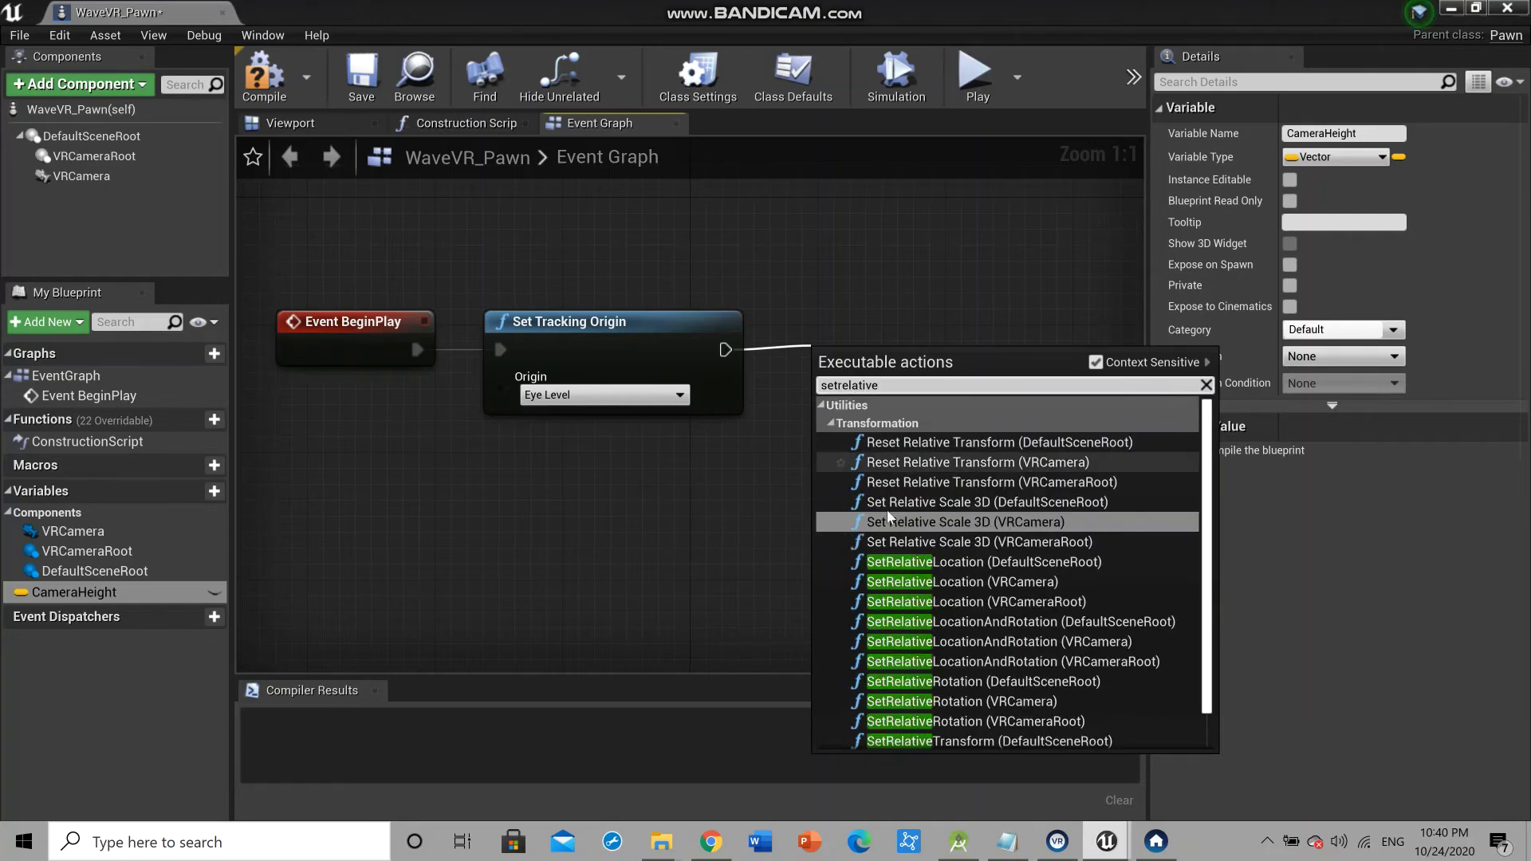
left_click(981, 603)
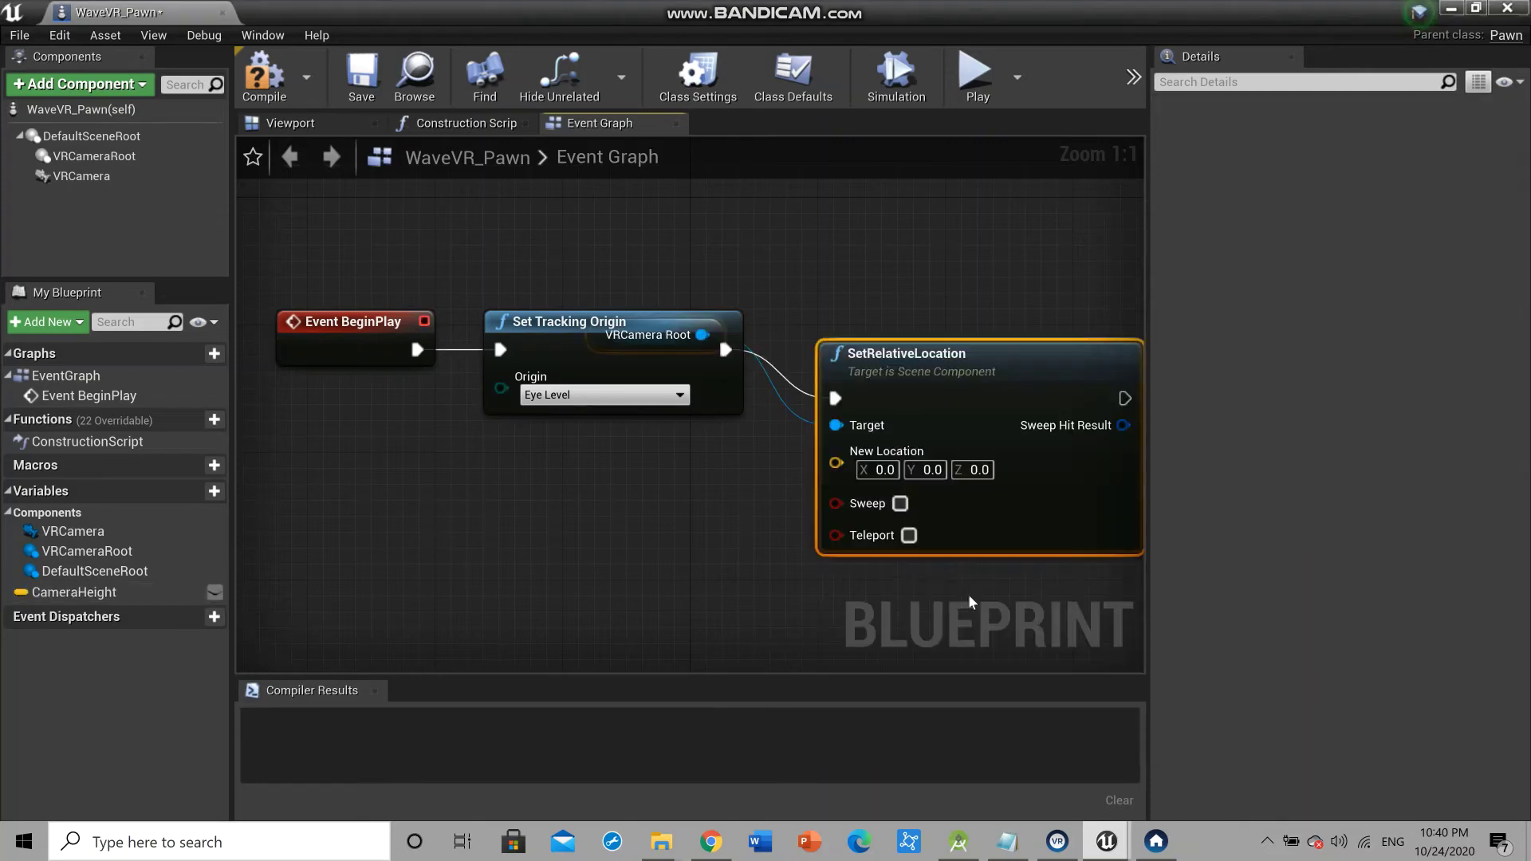
left_click_drag(923, 326, 908, 294)
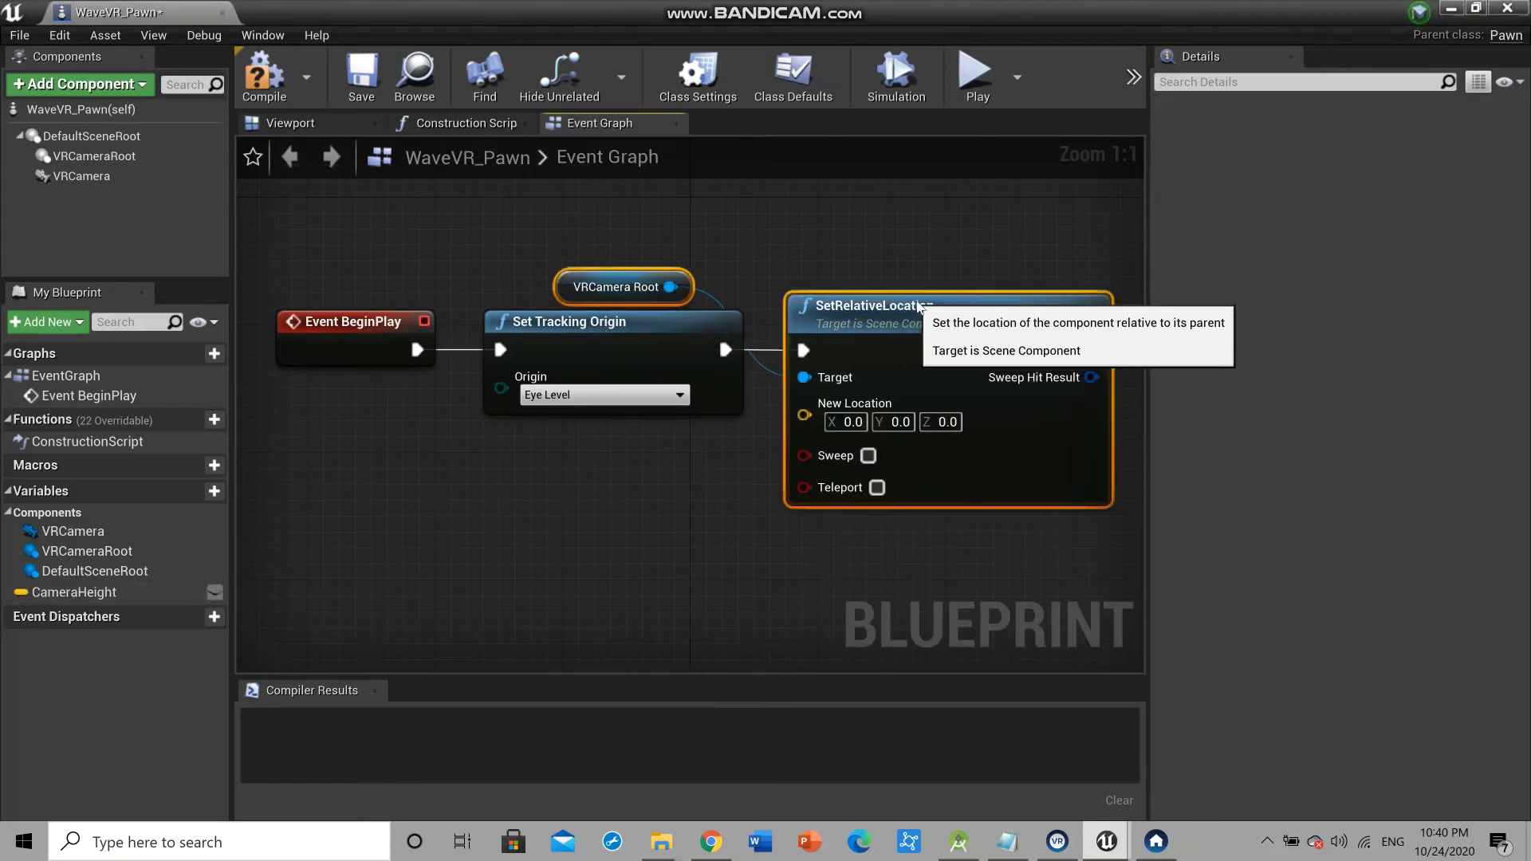
left_click(659, 525)
left_click_drag(655, 289, 684, 469)
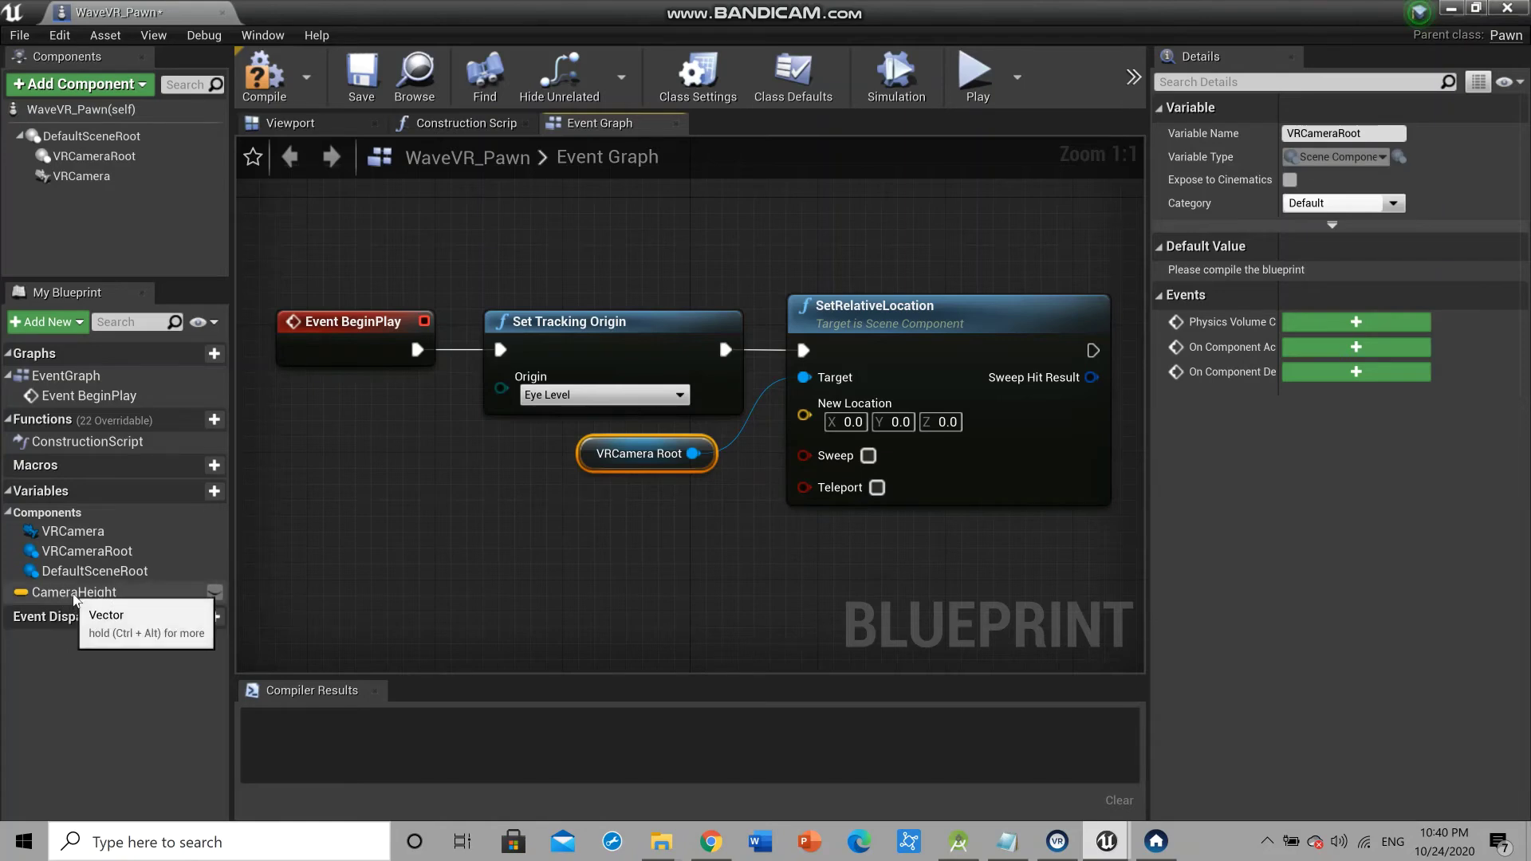
Place a Get CameraHeight node in the graph and connect it to the New Location input of SetRelativeLocation
left_click_drag(64, 600, 600, 518)
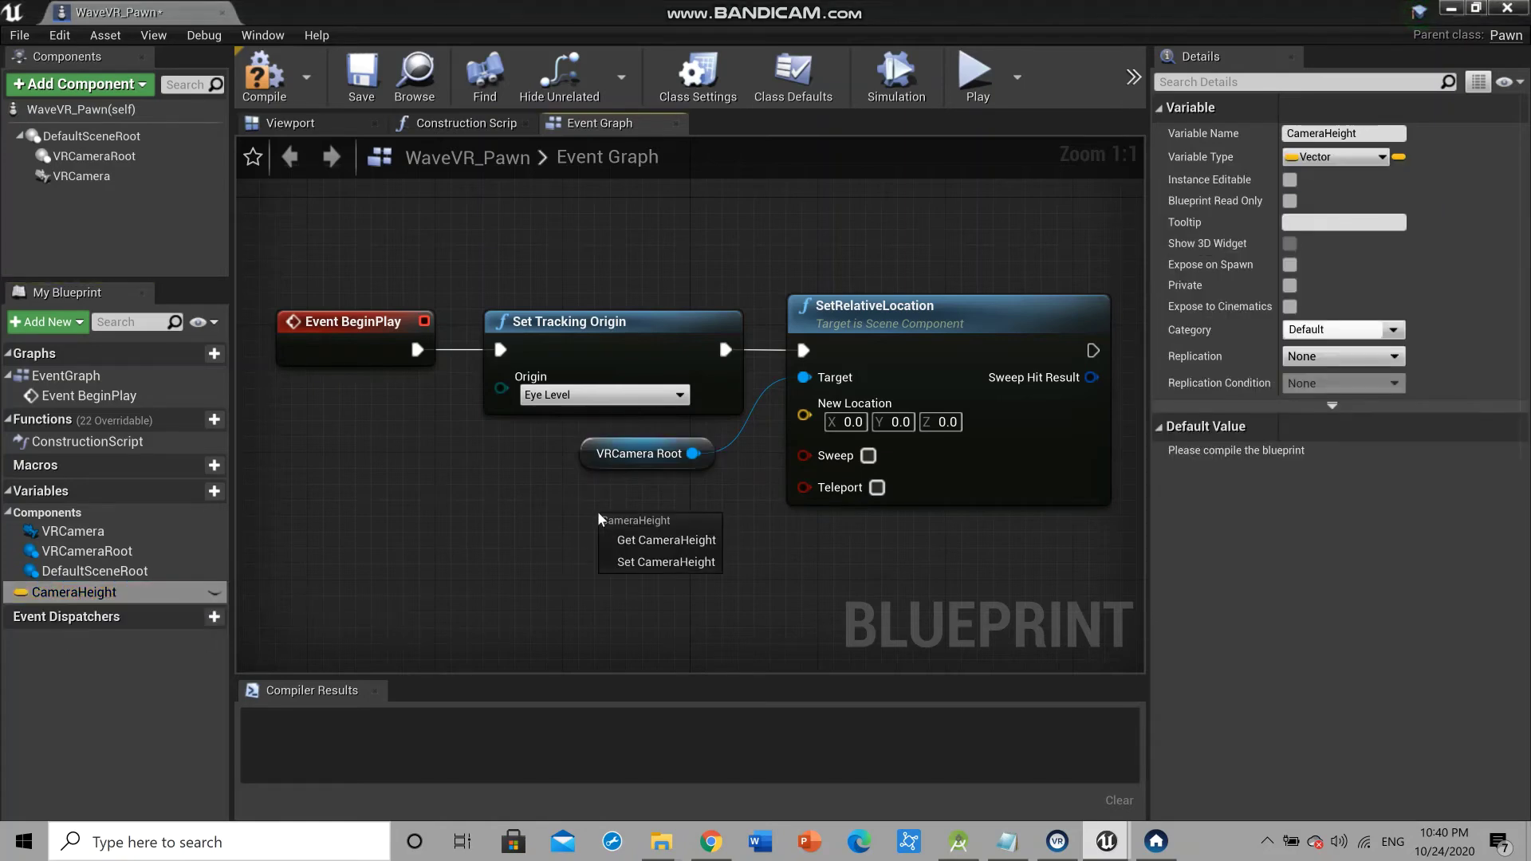
left_click(666, 540)
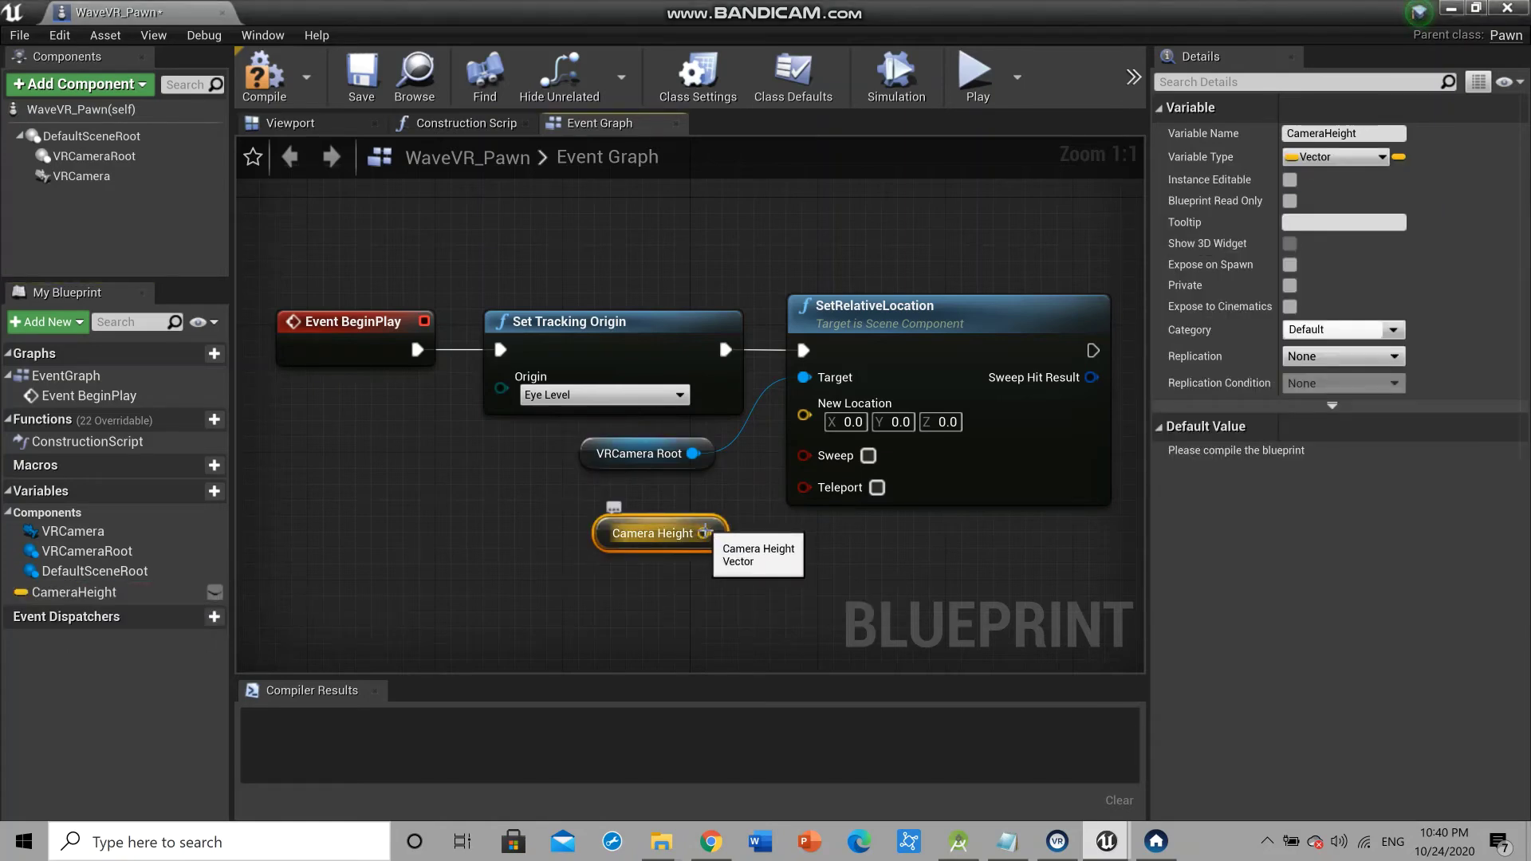
left_click_drag(708, 534, 798, 413)
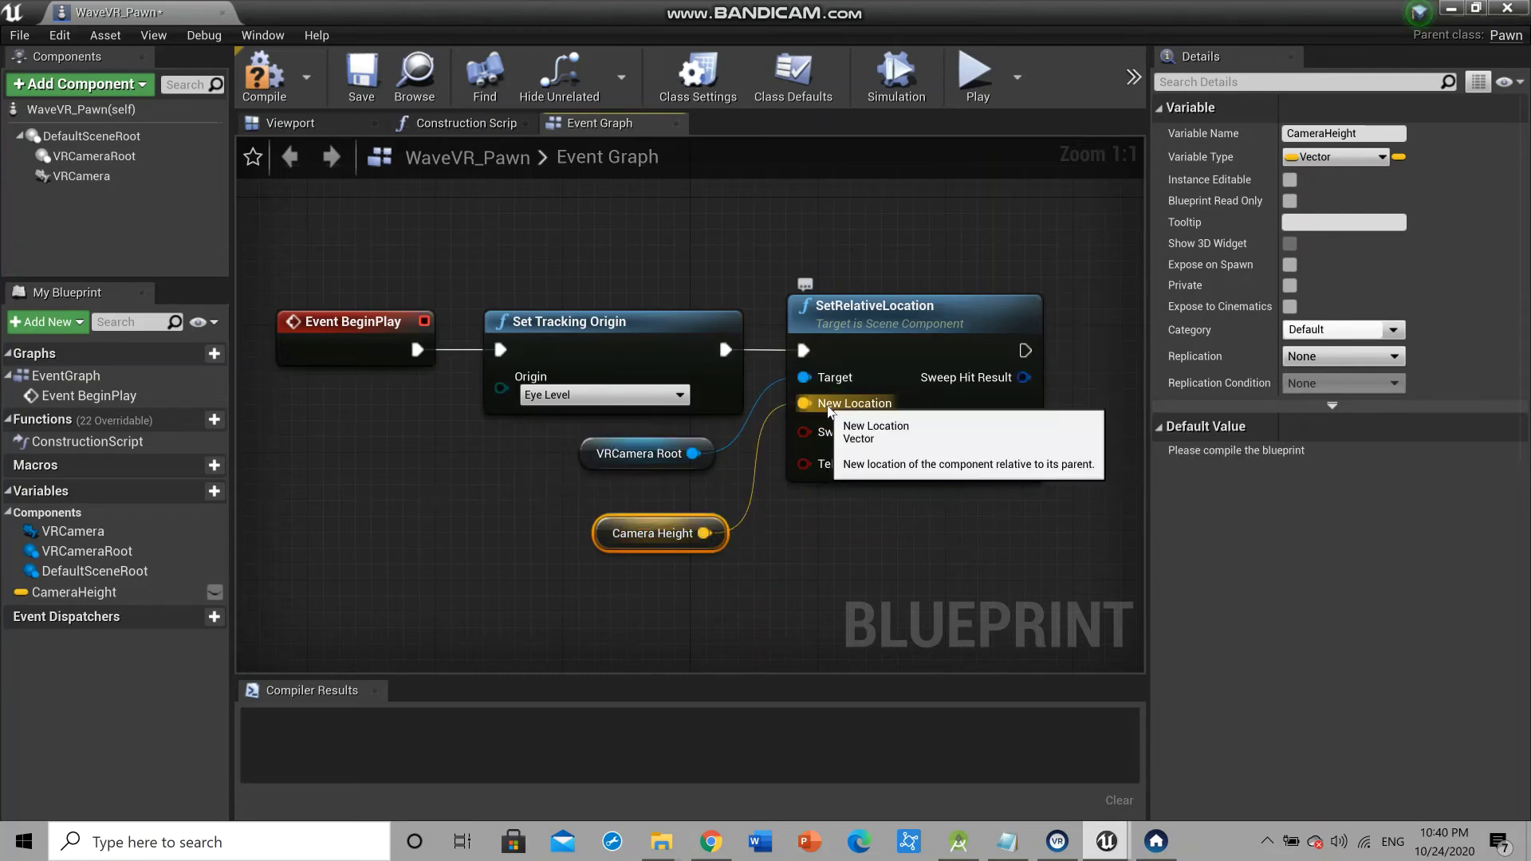
left_click(827, 406)
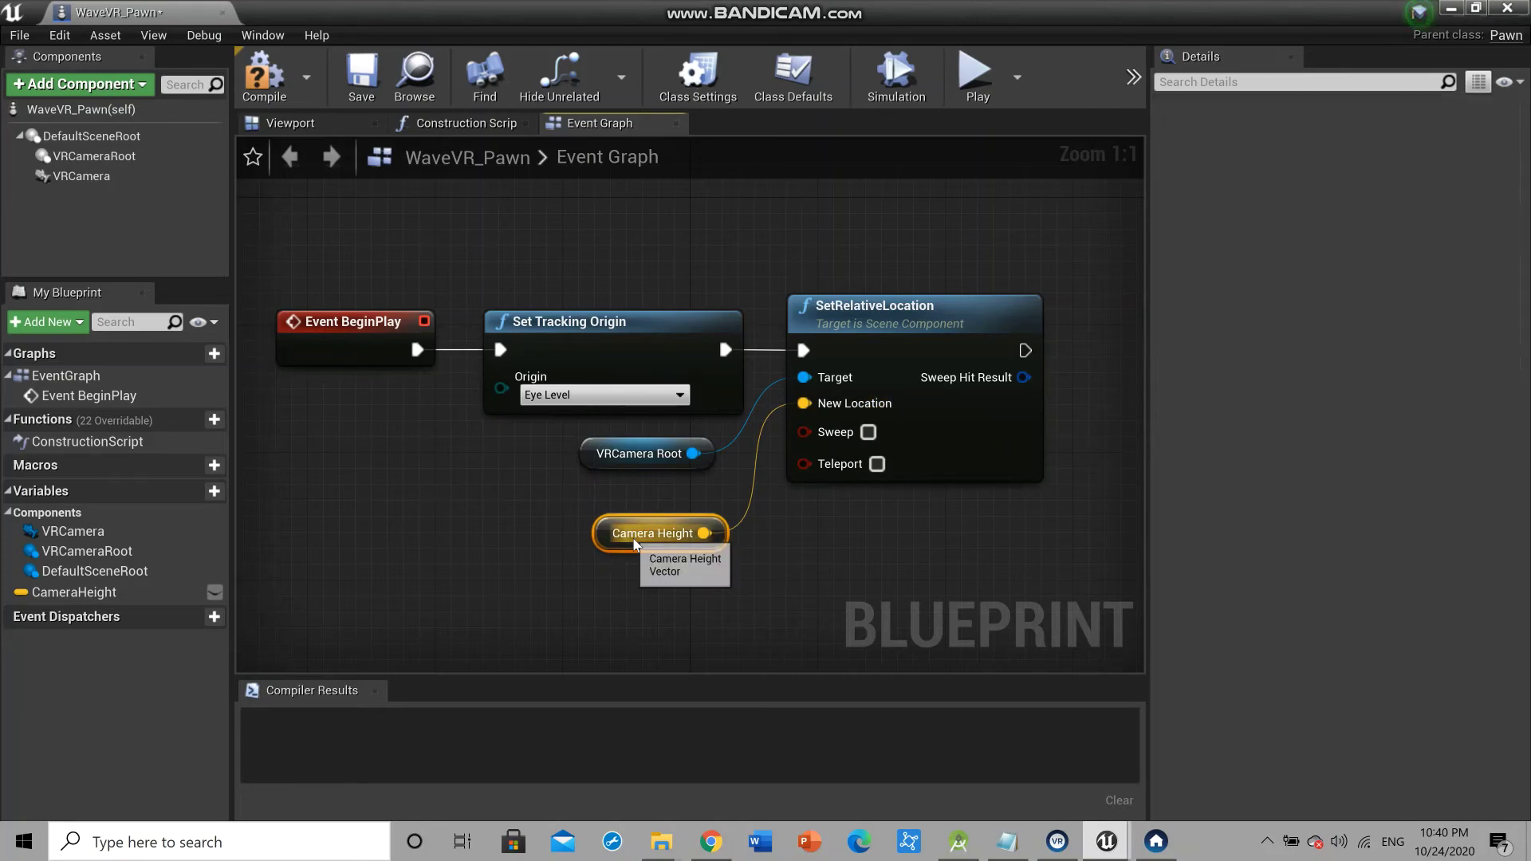
left_click(768, 581)
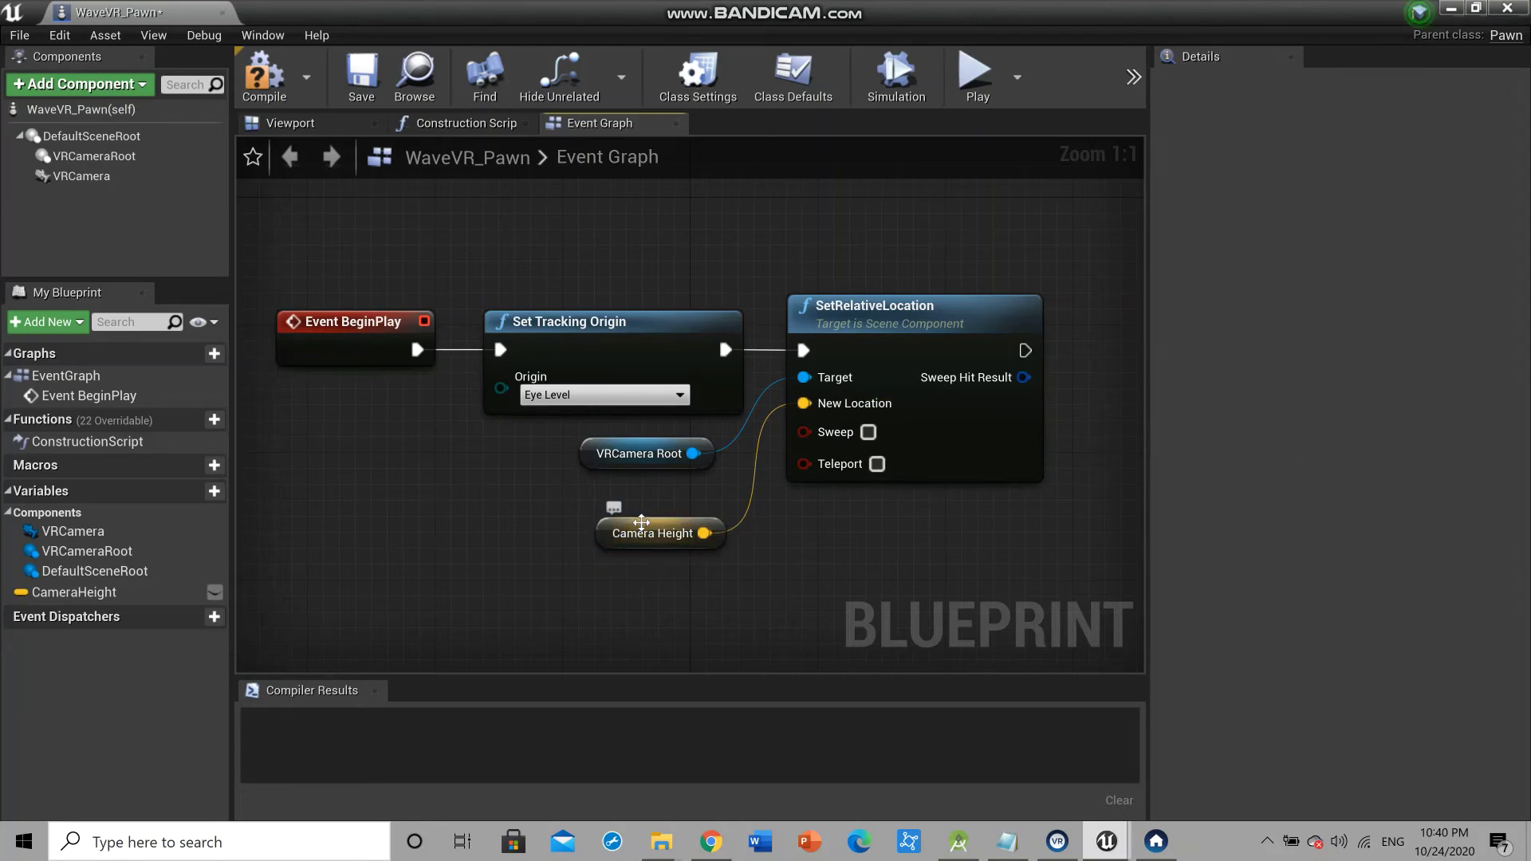
Compile the WaveVR_Pawn blueprint, set the CameraHeight default Z value to 170, and compile again
left_click(644, 535)
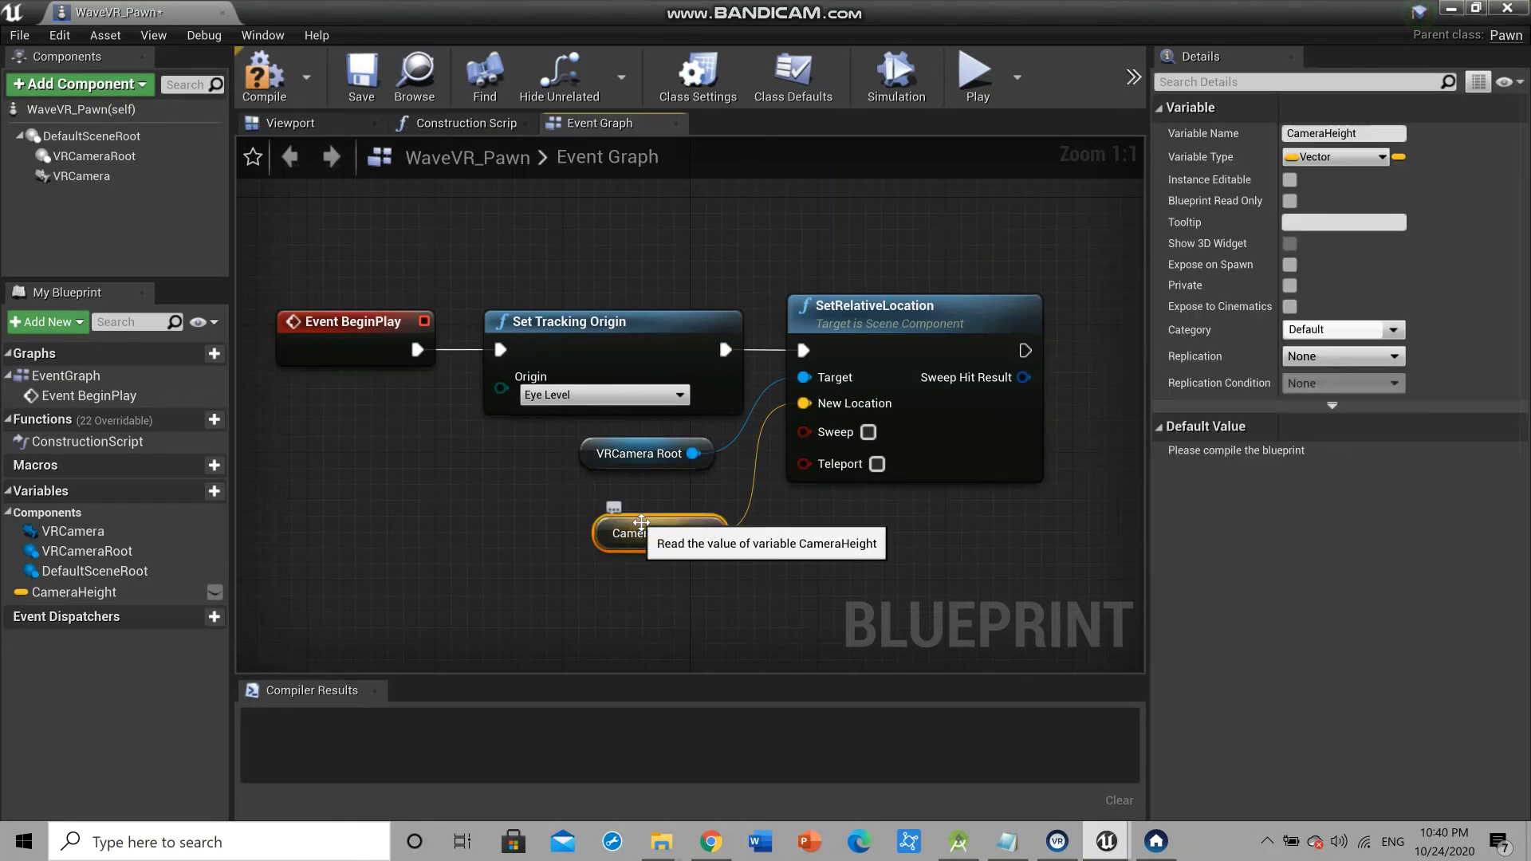
left_click(272, 97)
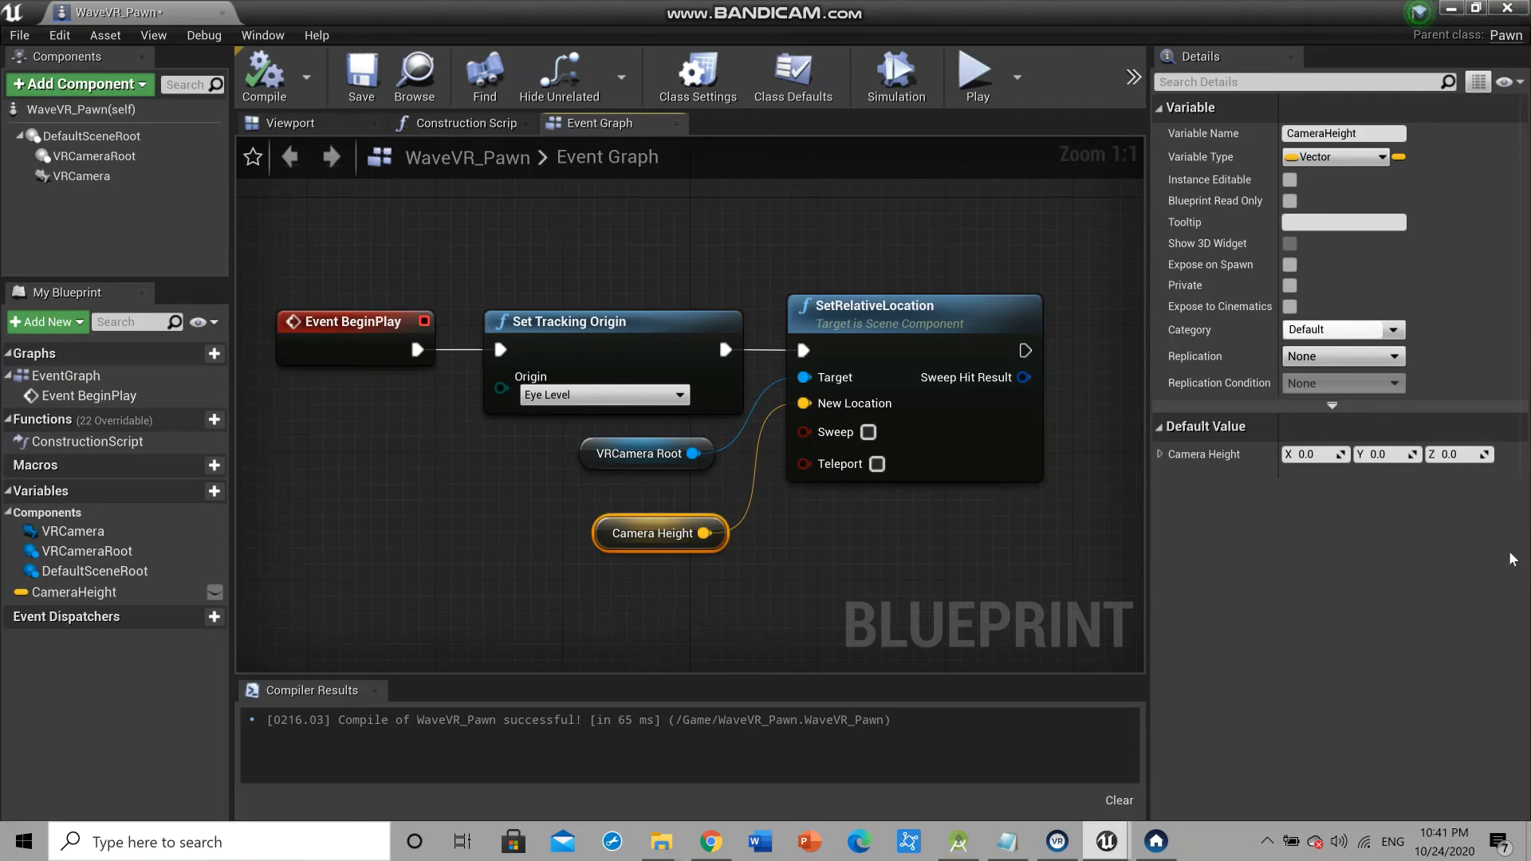
left_click(1450, 452)
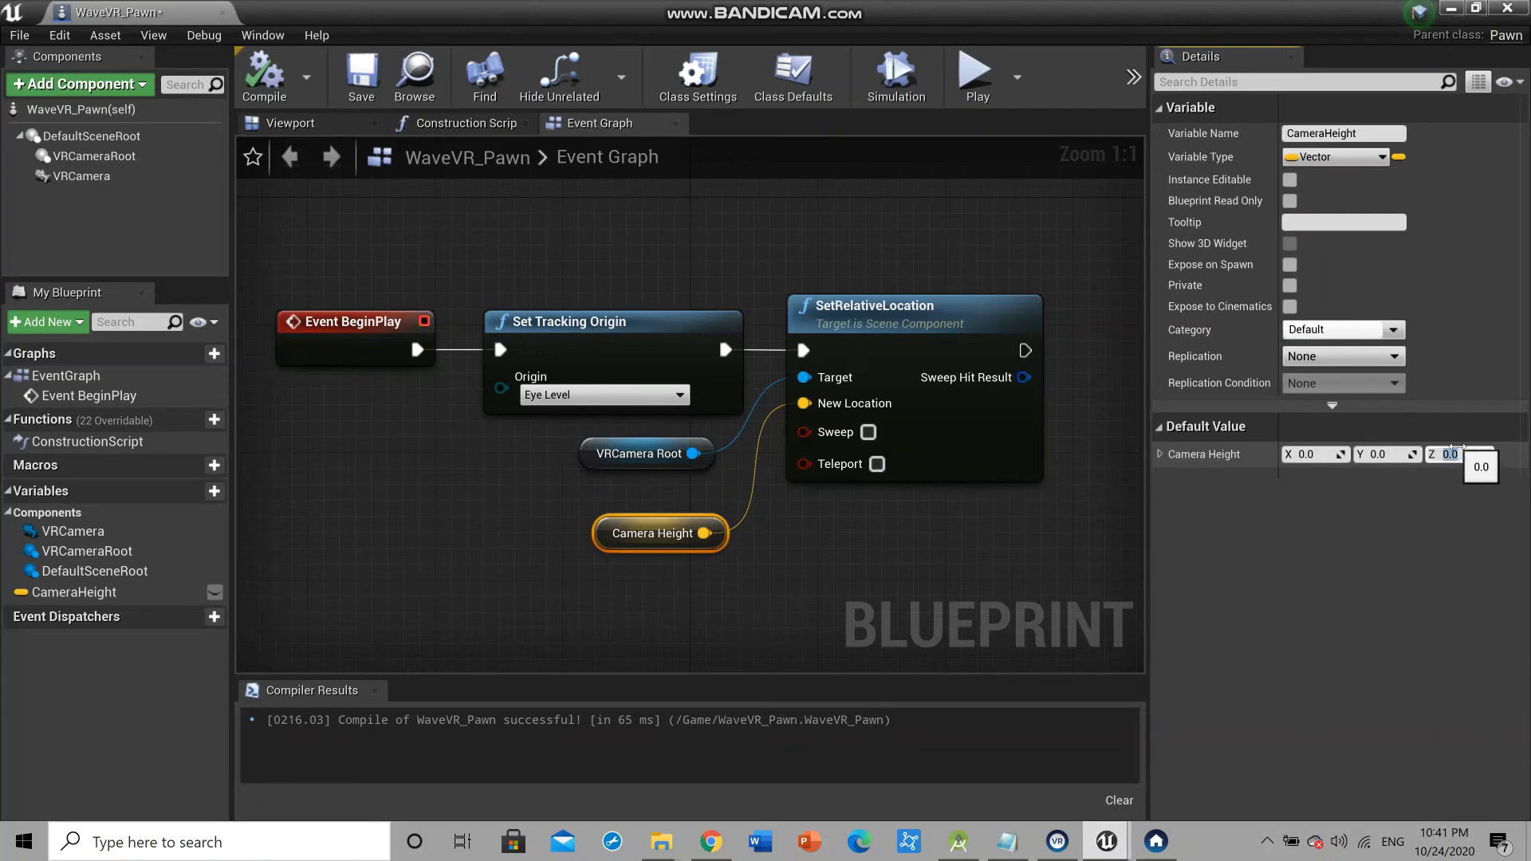
type("170")
key("Return")
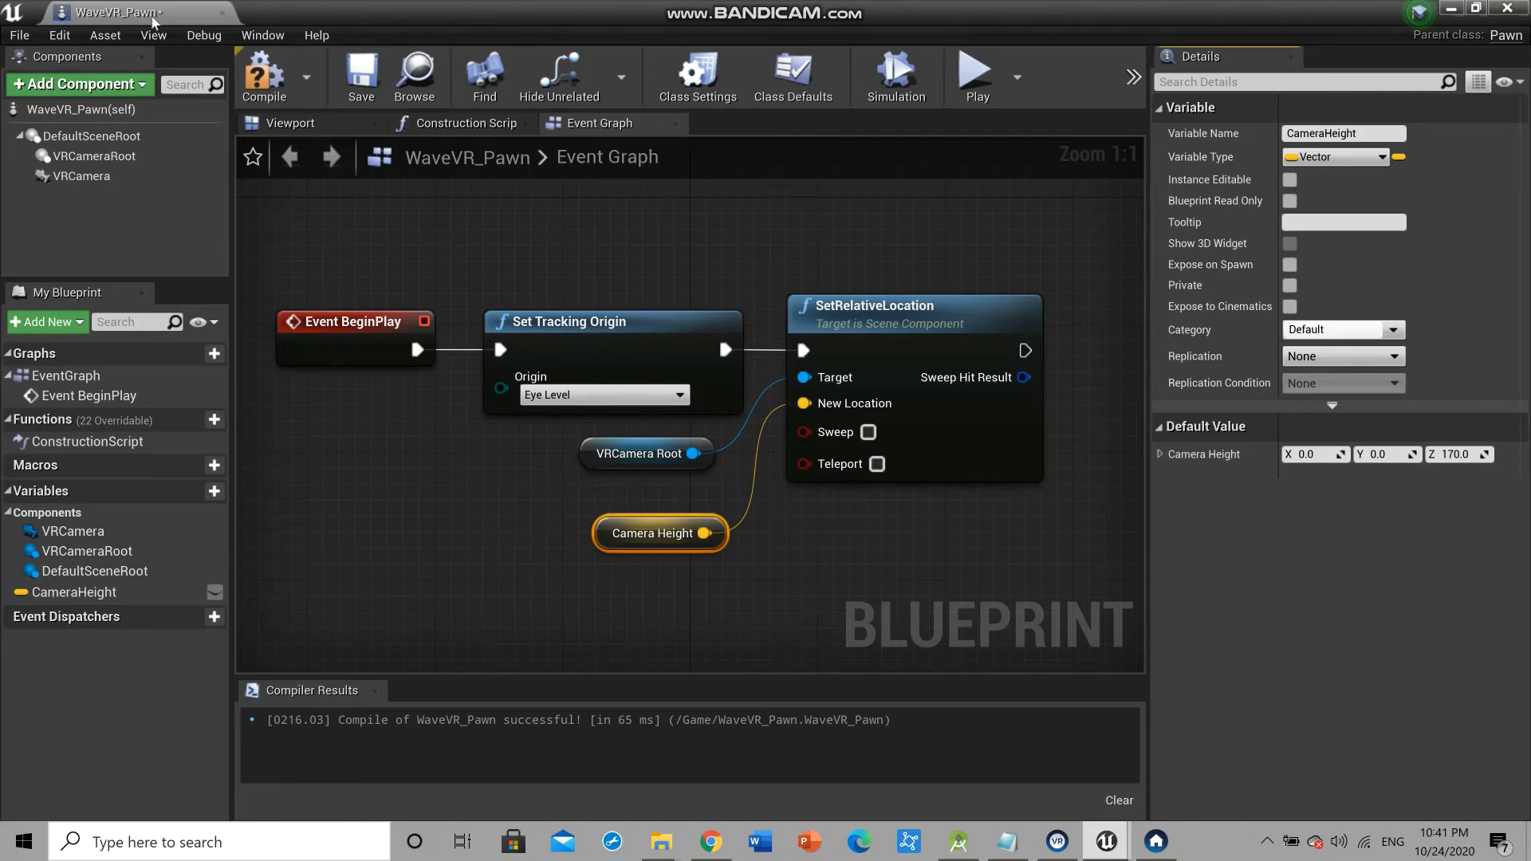
left_click(268, 89)
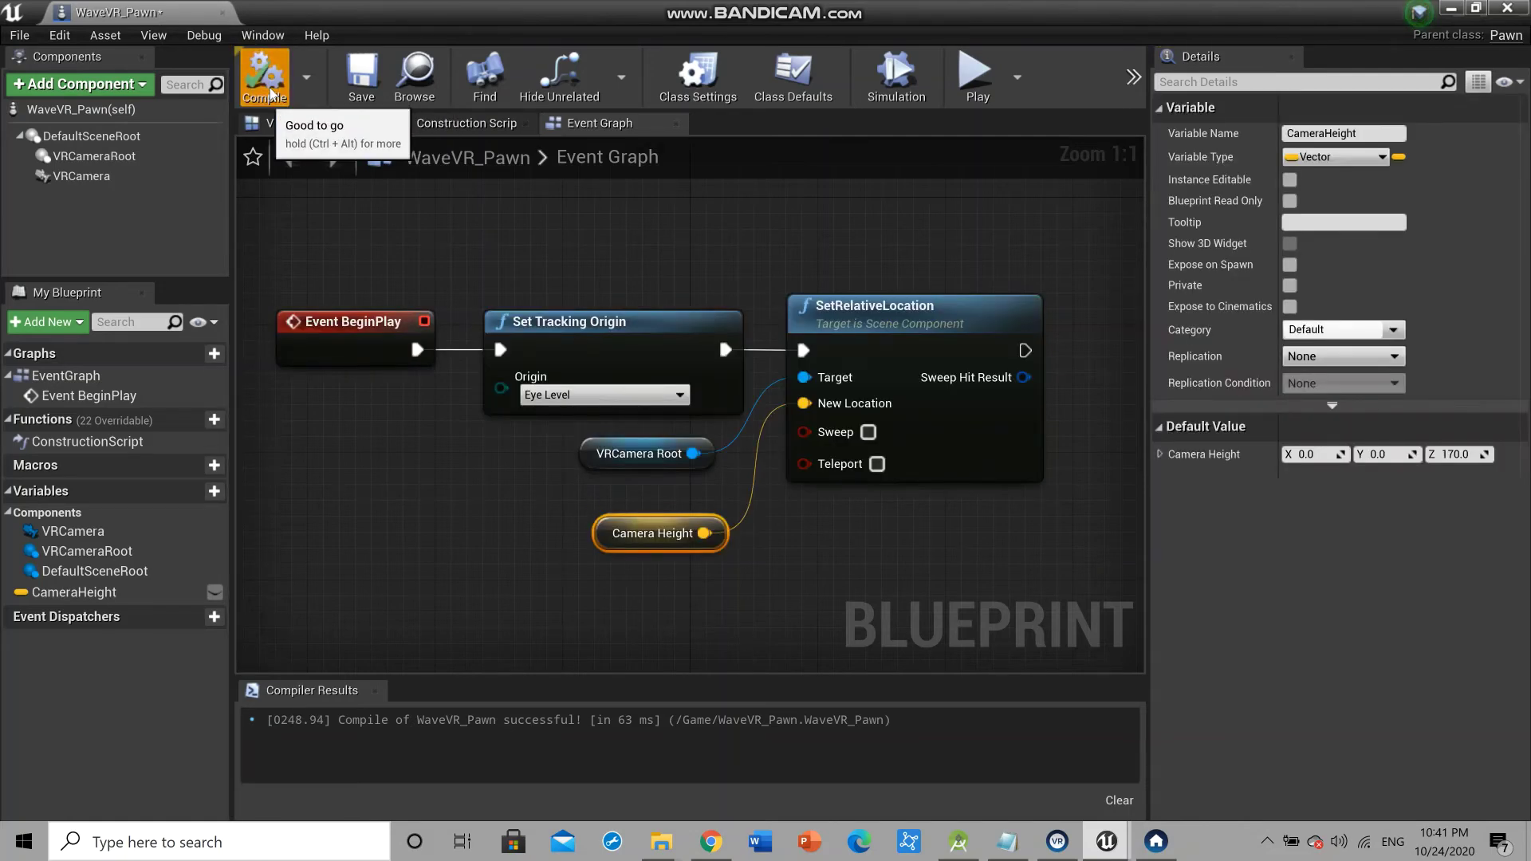
left_click(272, 93)
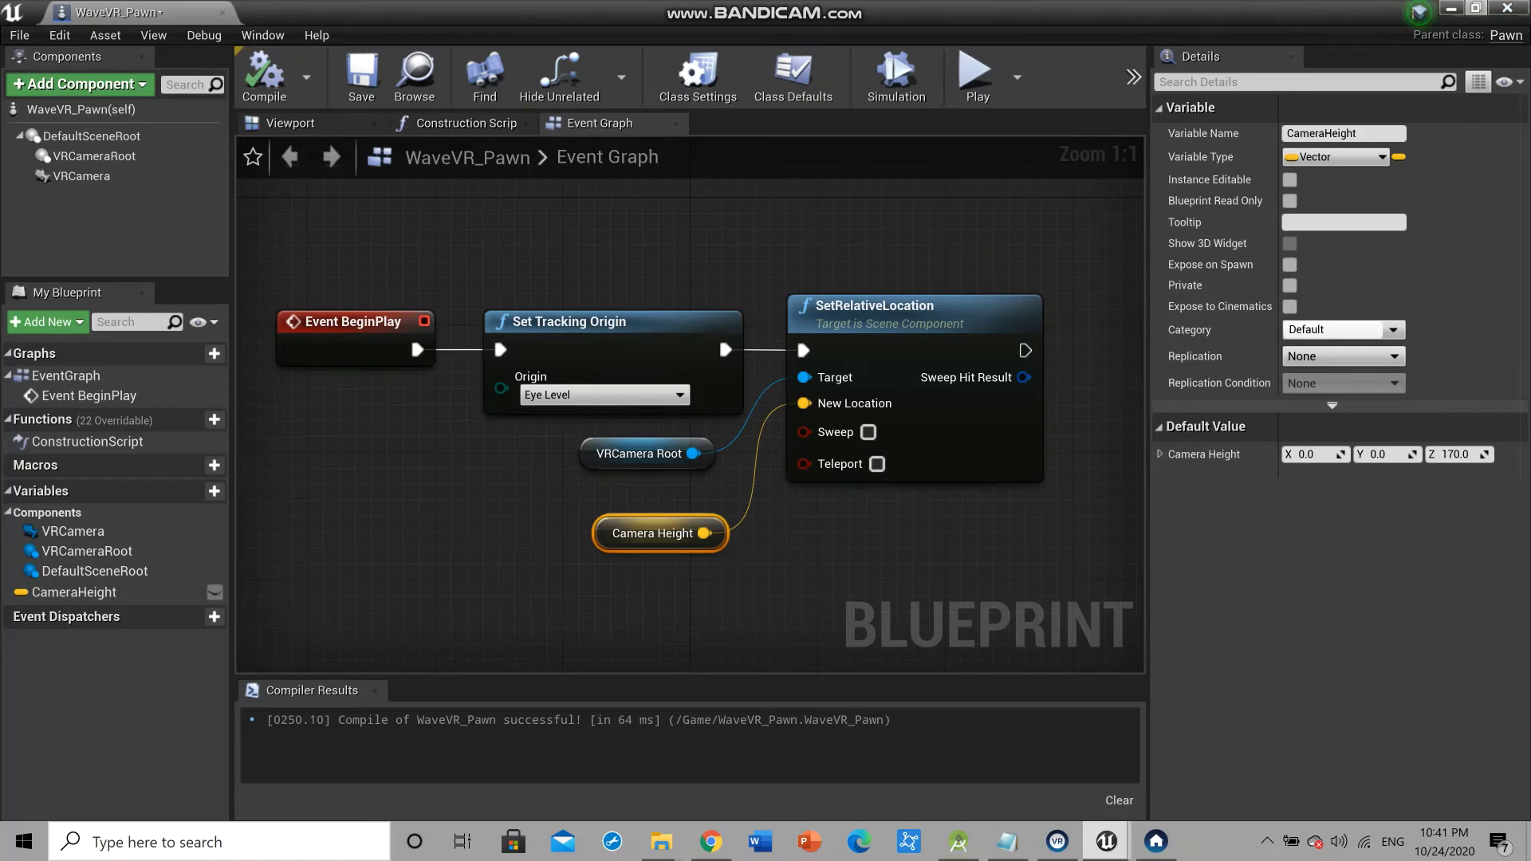
Close the blueprint editor and place WaveVR_Pawn from the Content folder onto the level's floor
left_click(1507, 10)
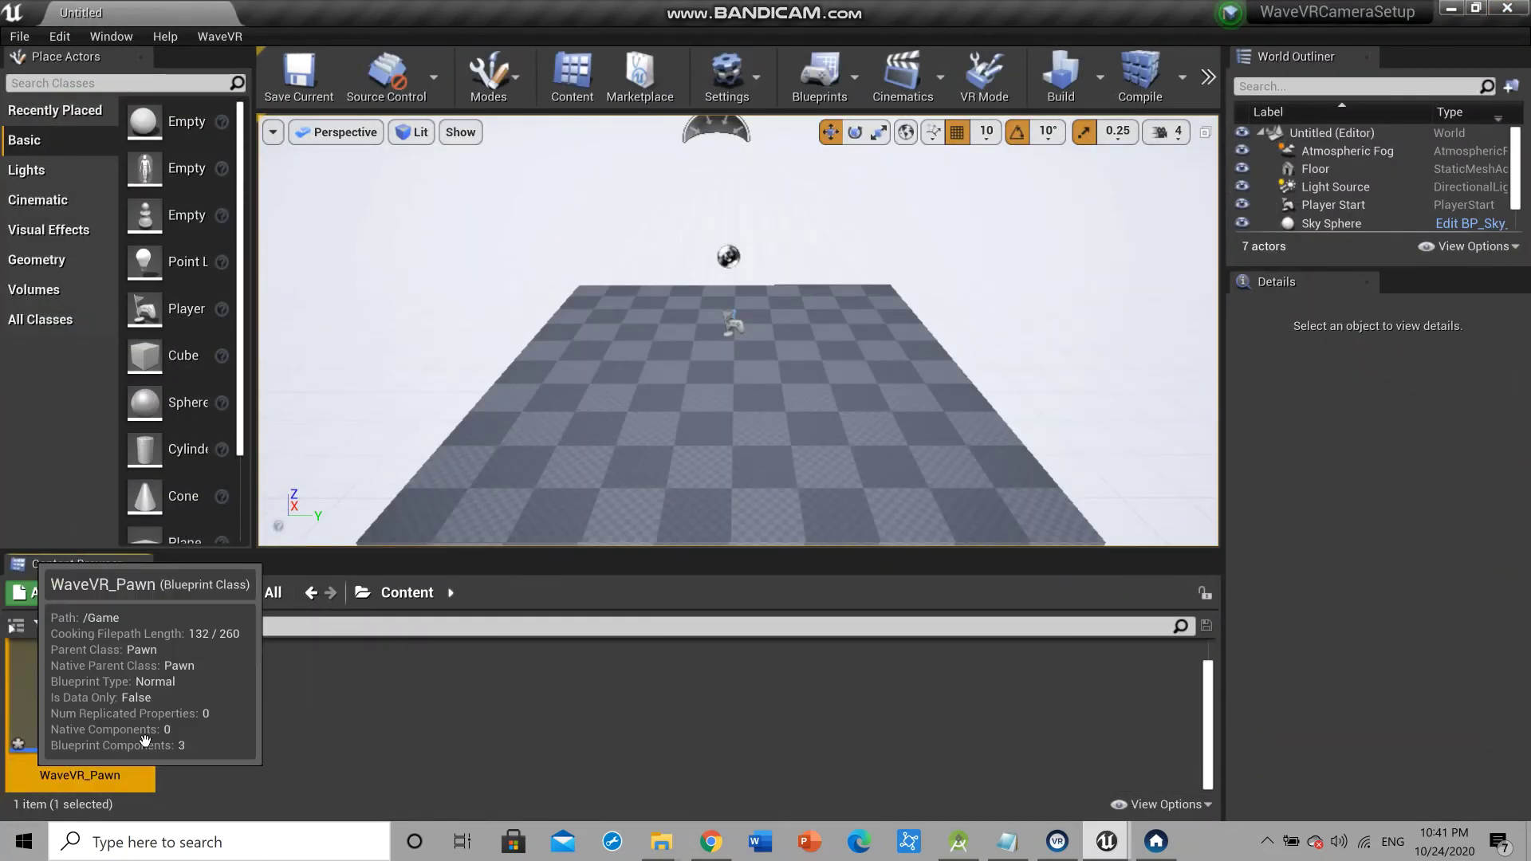
left_click_drag(75, 685, 543, 471)
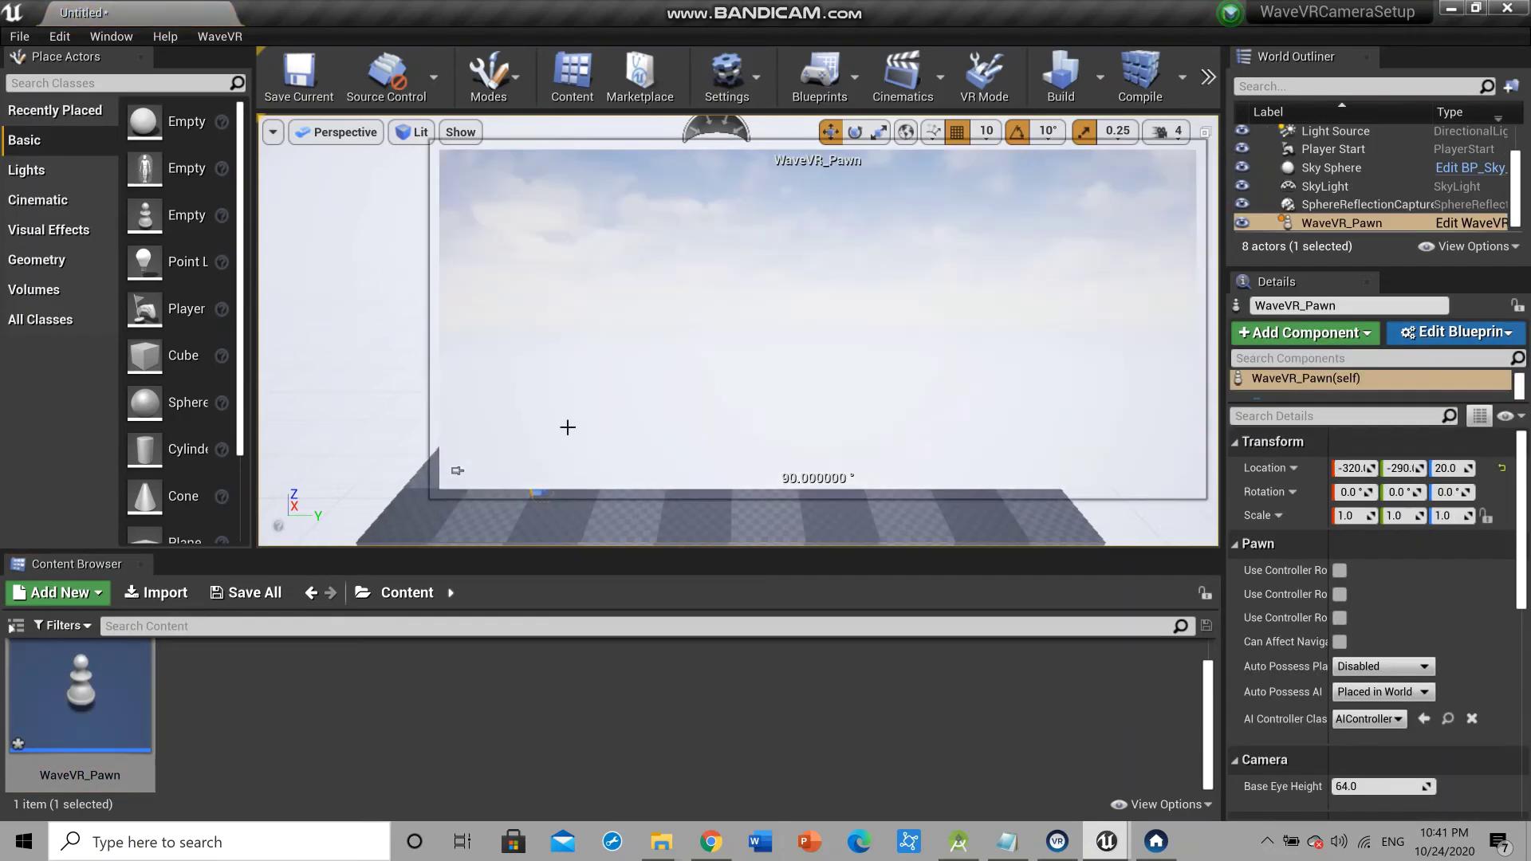
Examine the WaveVR_Pawn placed on the floor and check its VR camera preview from the surrounding viewpoint
right_click_drag(635, 387, 635, 387)
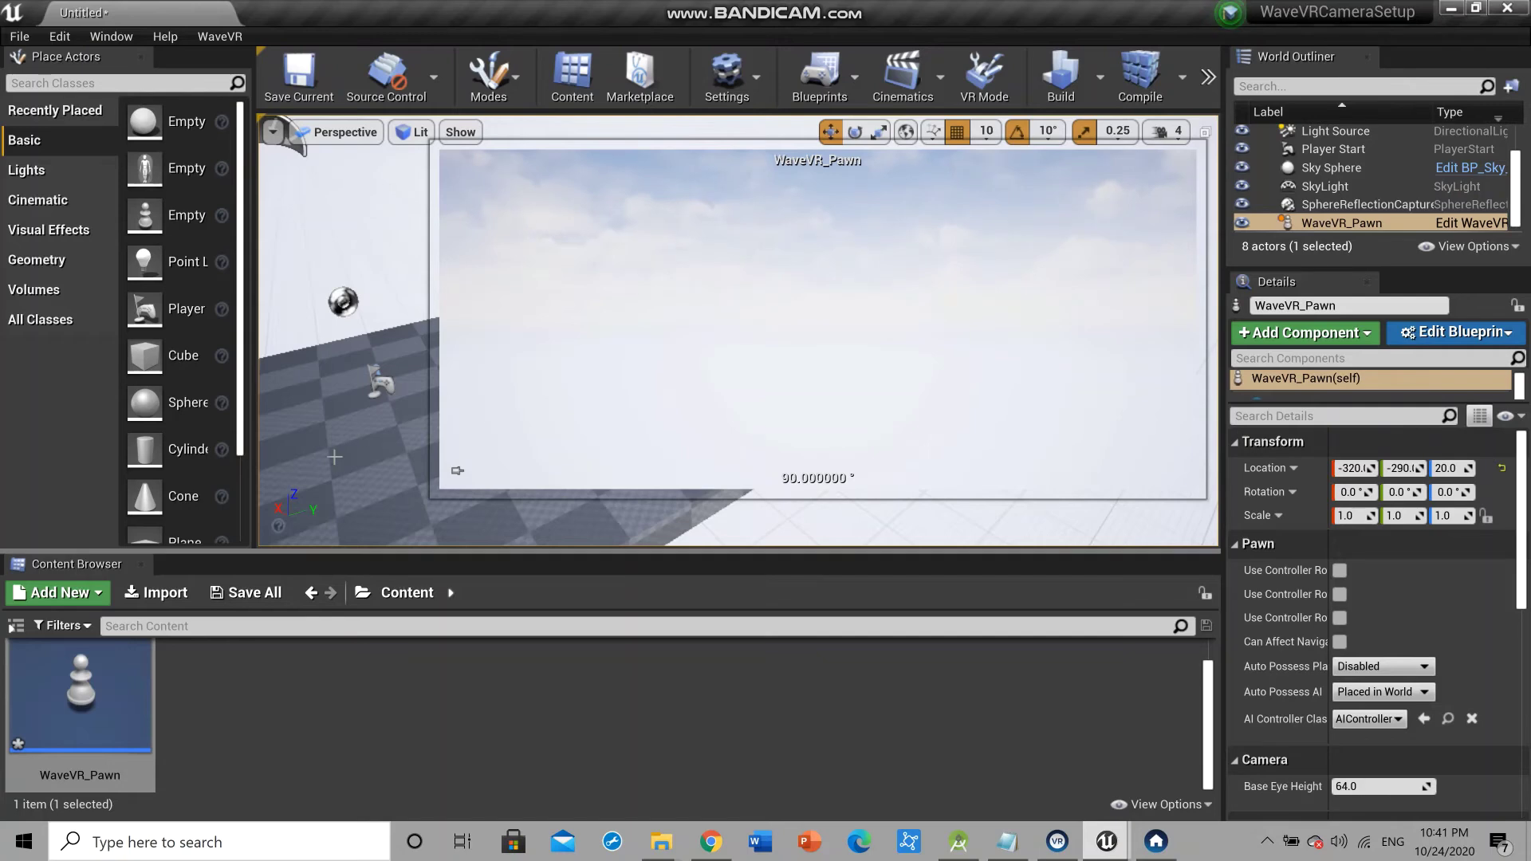
left_click(457, 470)
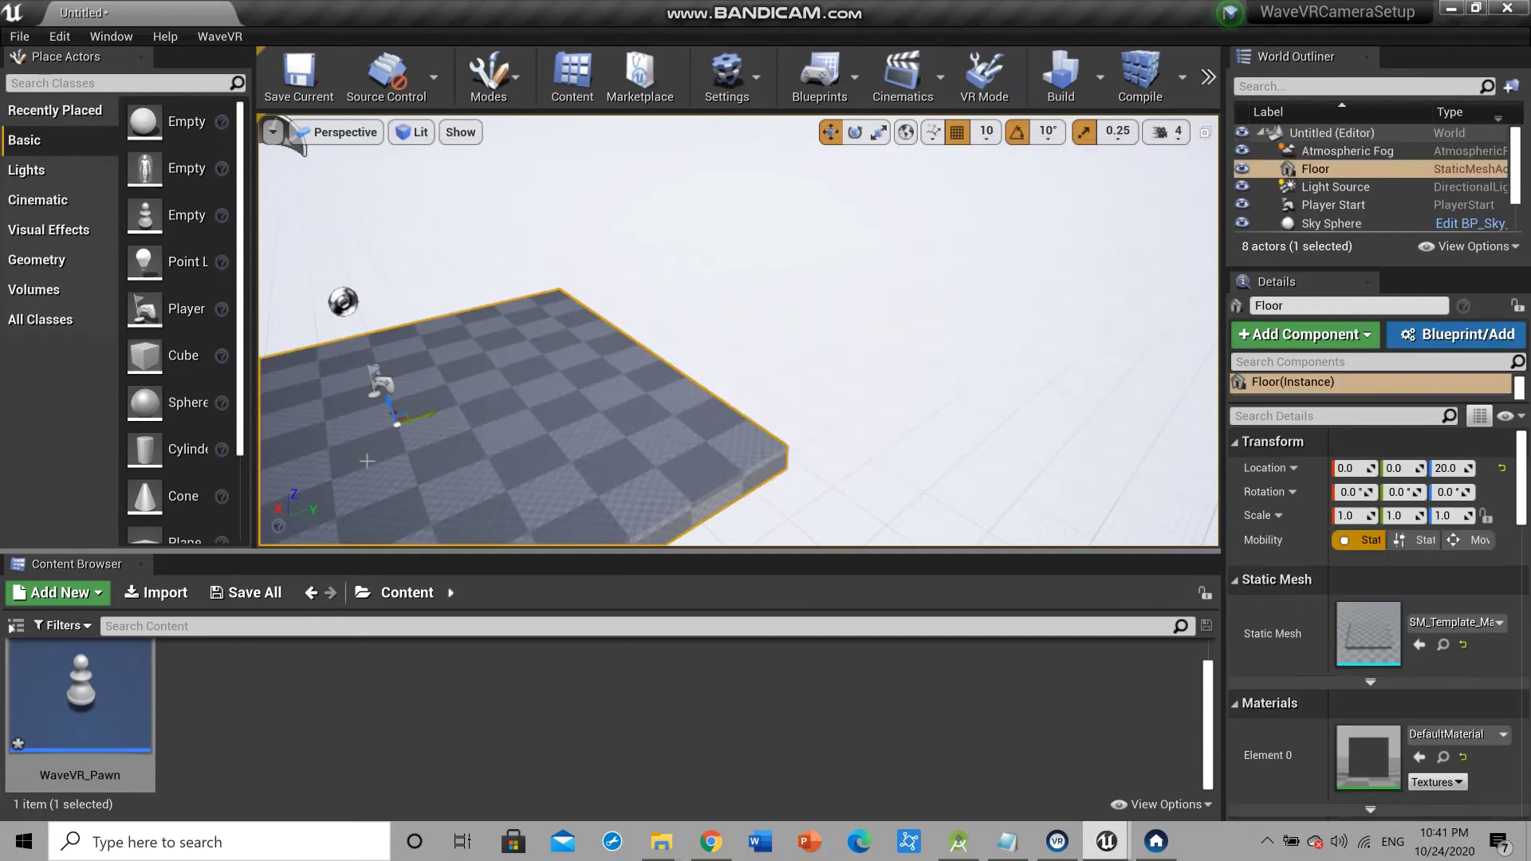
scroll(363, 471, "down", 3)
scroll(363, 472, "up", 1)
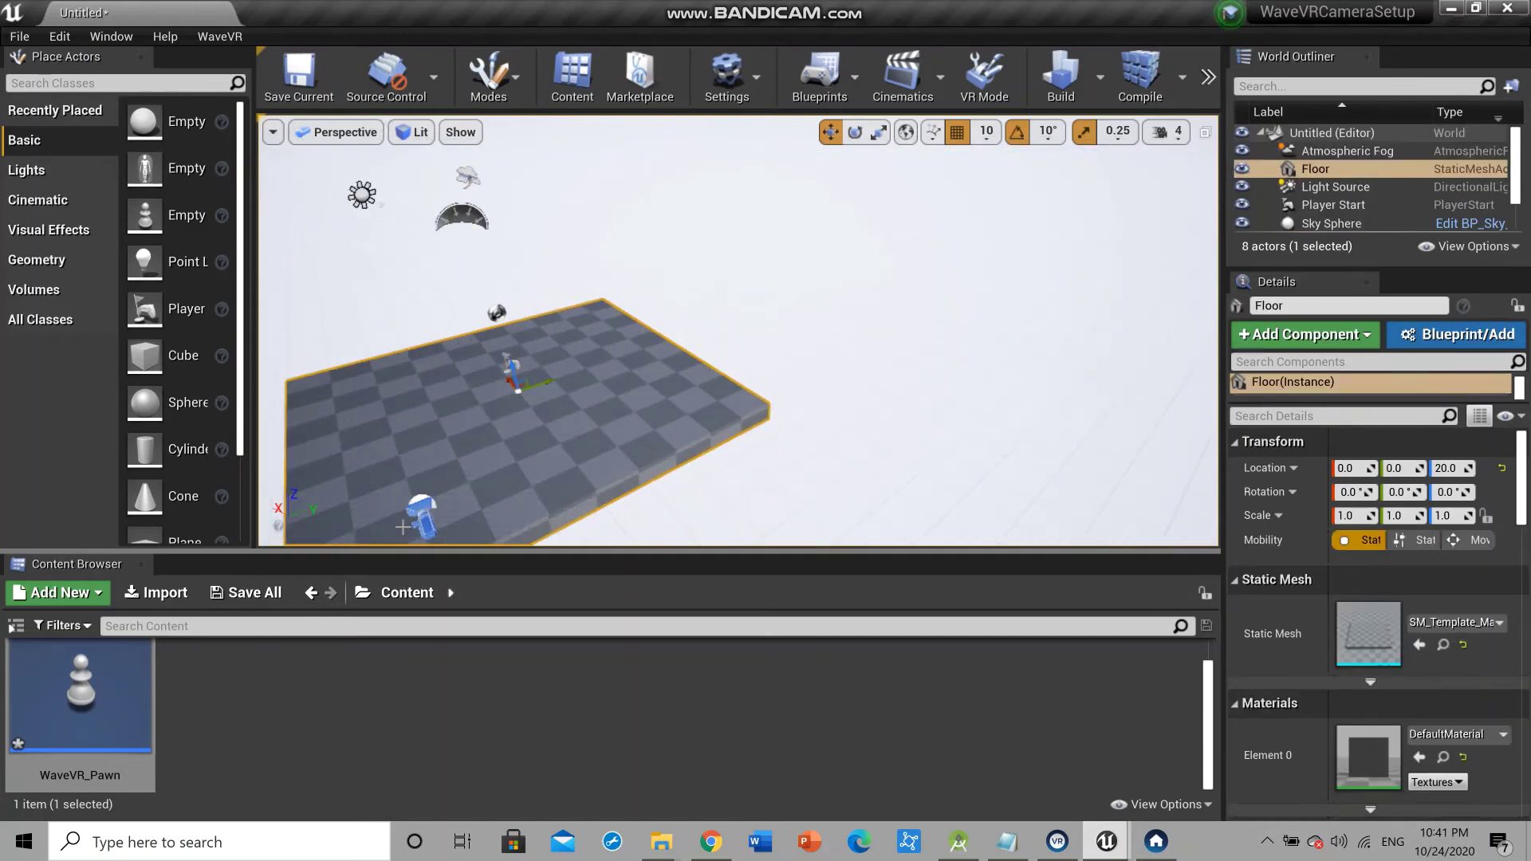
left_click(427, 512)
mouse_move(415, 488)
left_mouse_down()
mouse_move(405, 467)
mouse_move(416, 485)
left_mouse_up()
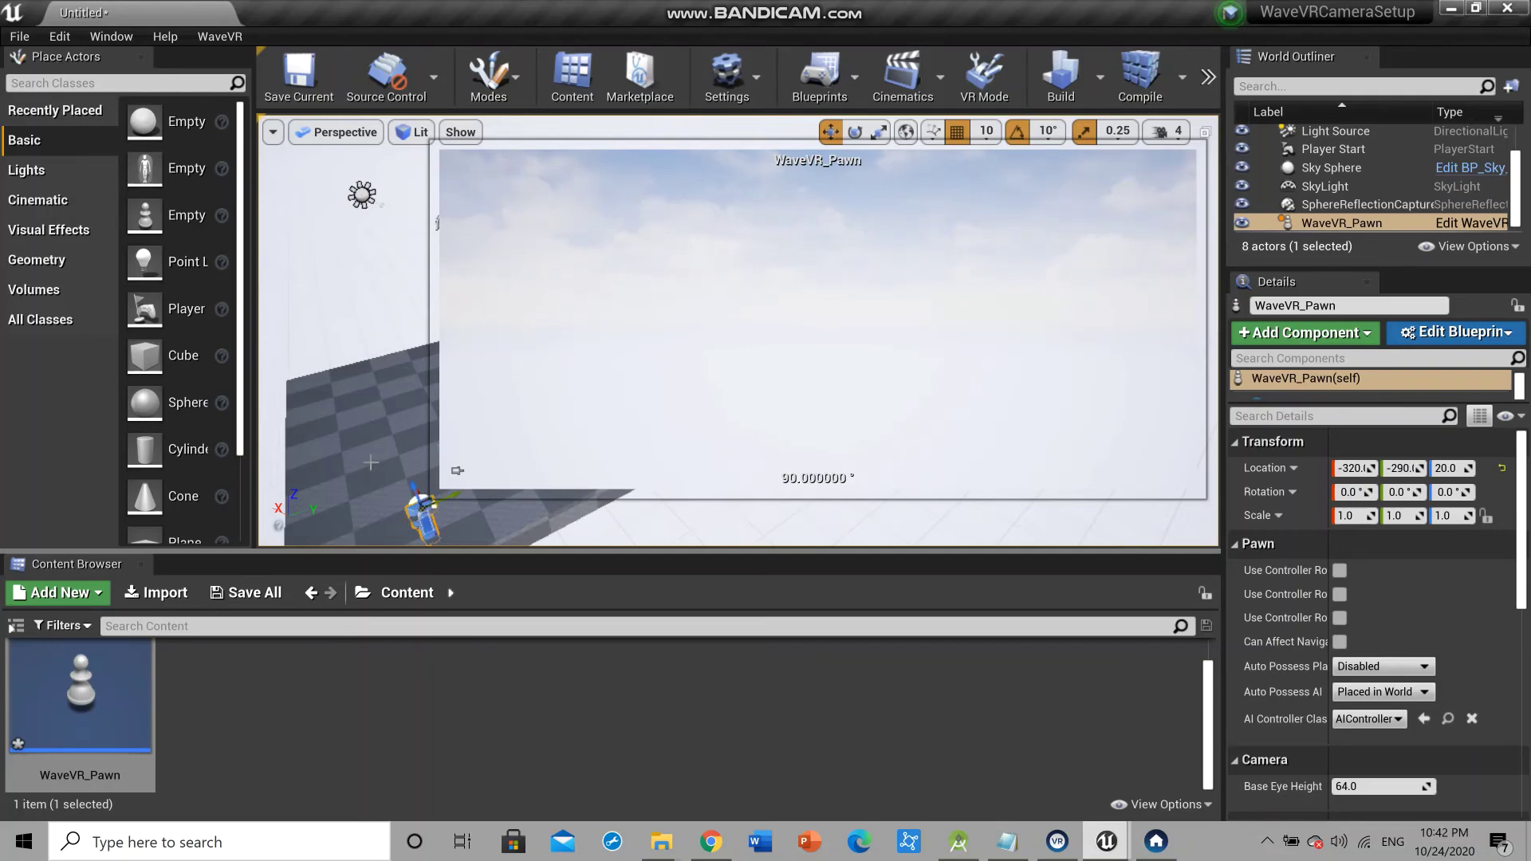
mouse_move(351, 335)
right_mouse_down()
mouse_move(423, 359)
mouse_move(352, 337)
mouse_move(373, 321)
right_mouse_up()
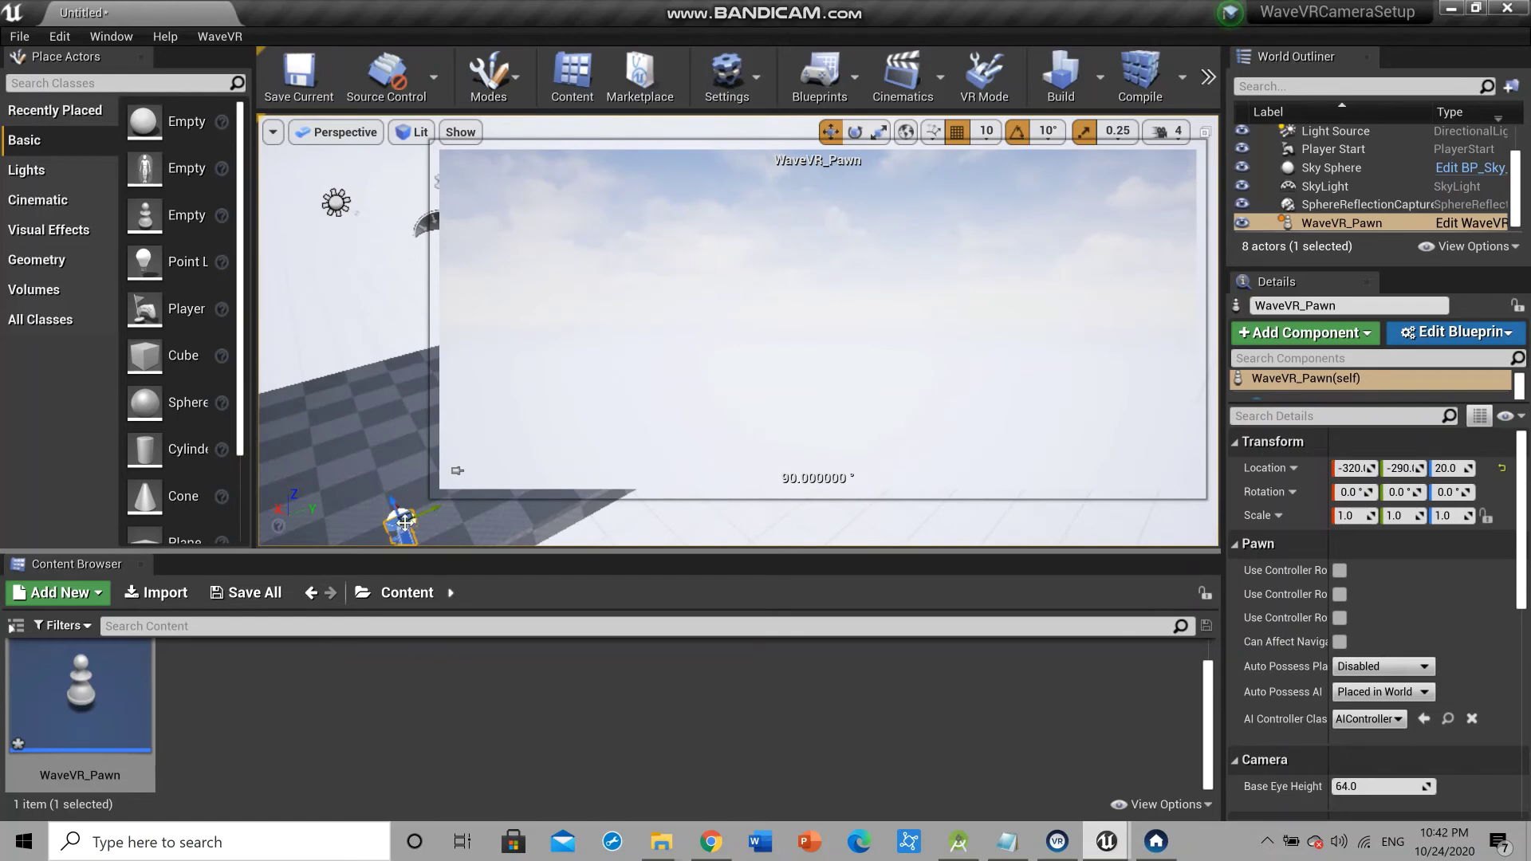
left_click(392, 495)
left_click(401, 520)
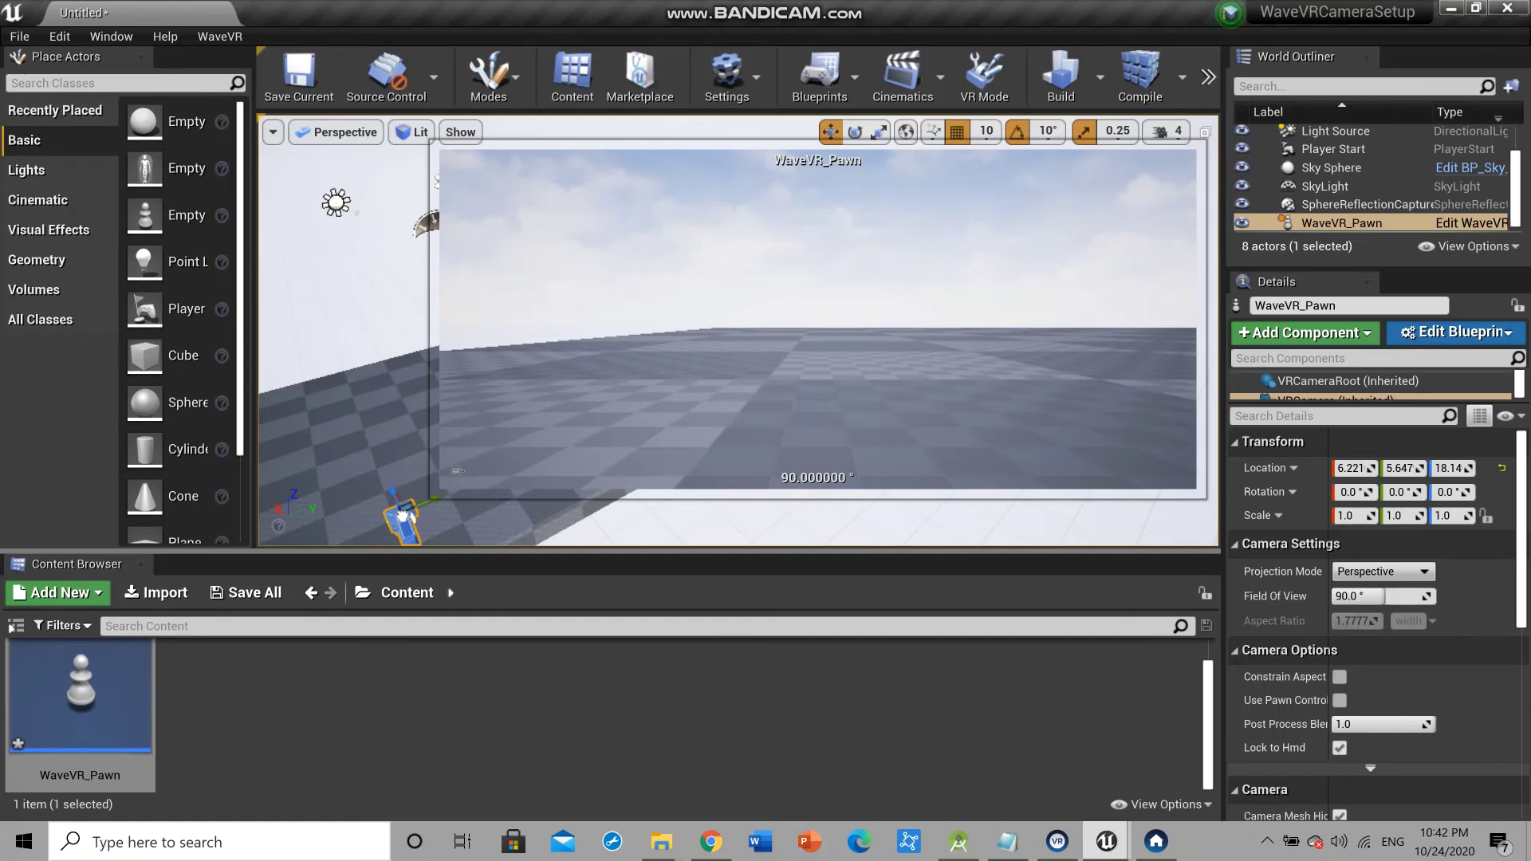
left_click(402, 515)
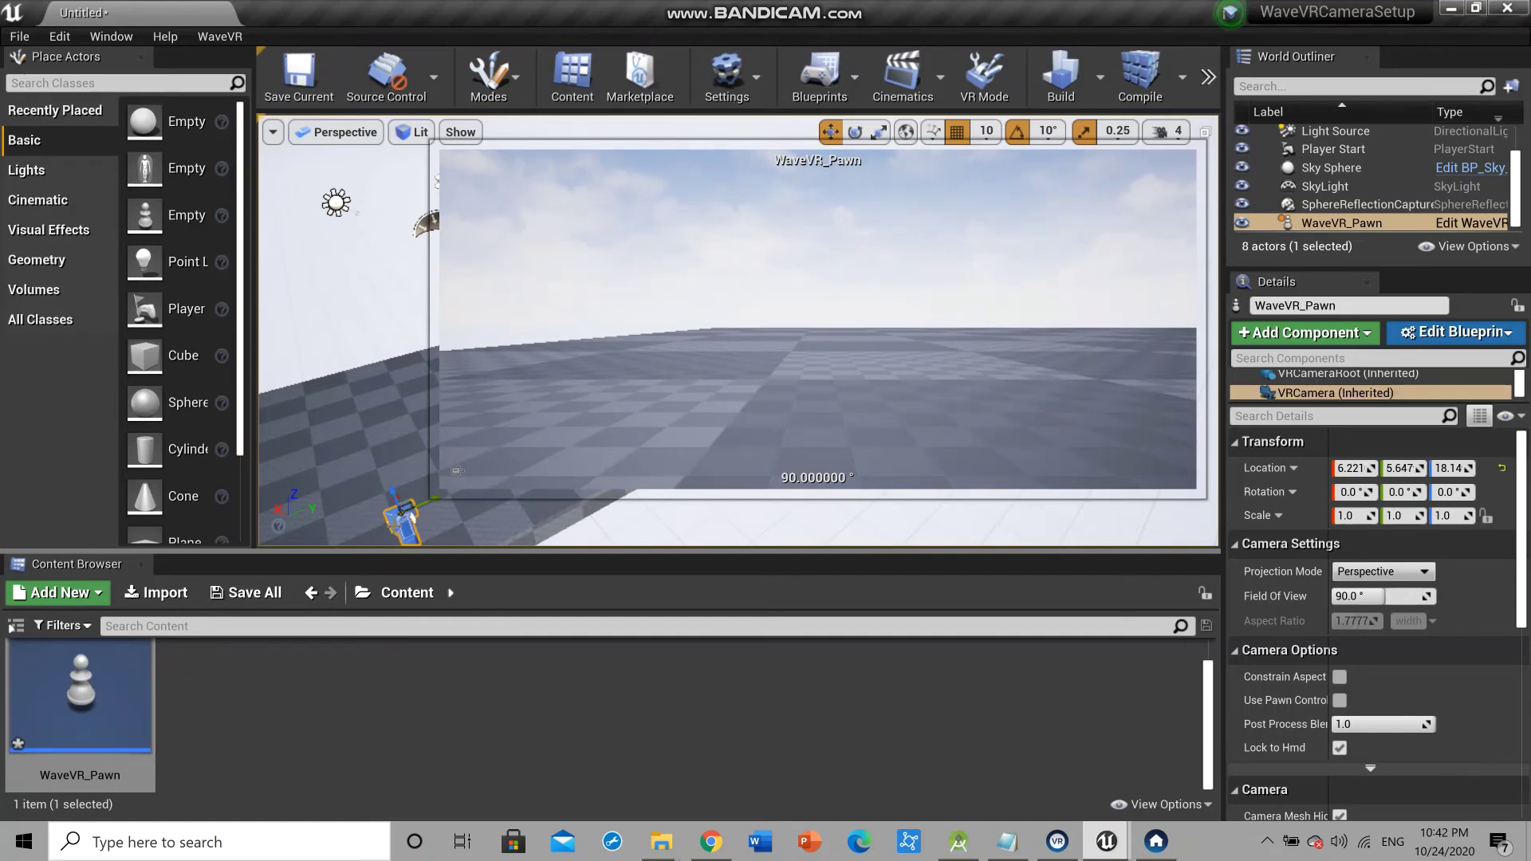
left_click(408, 674)
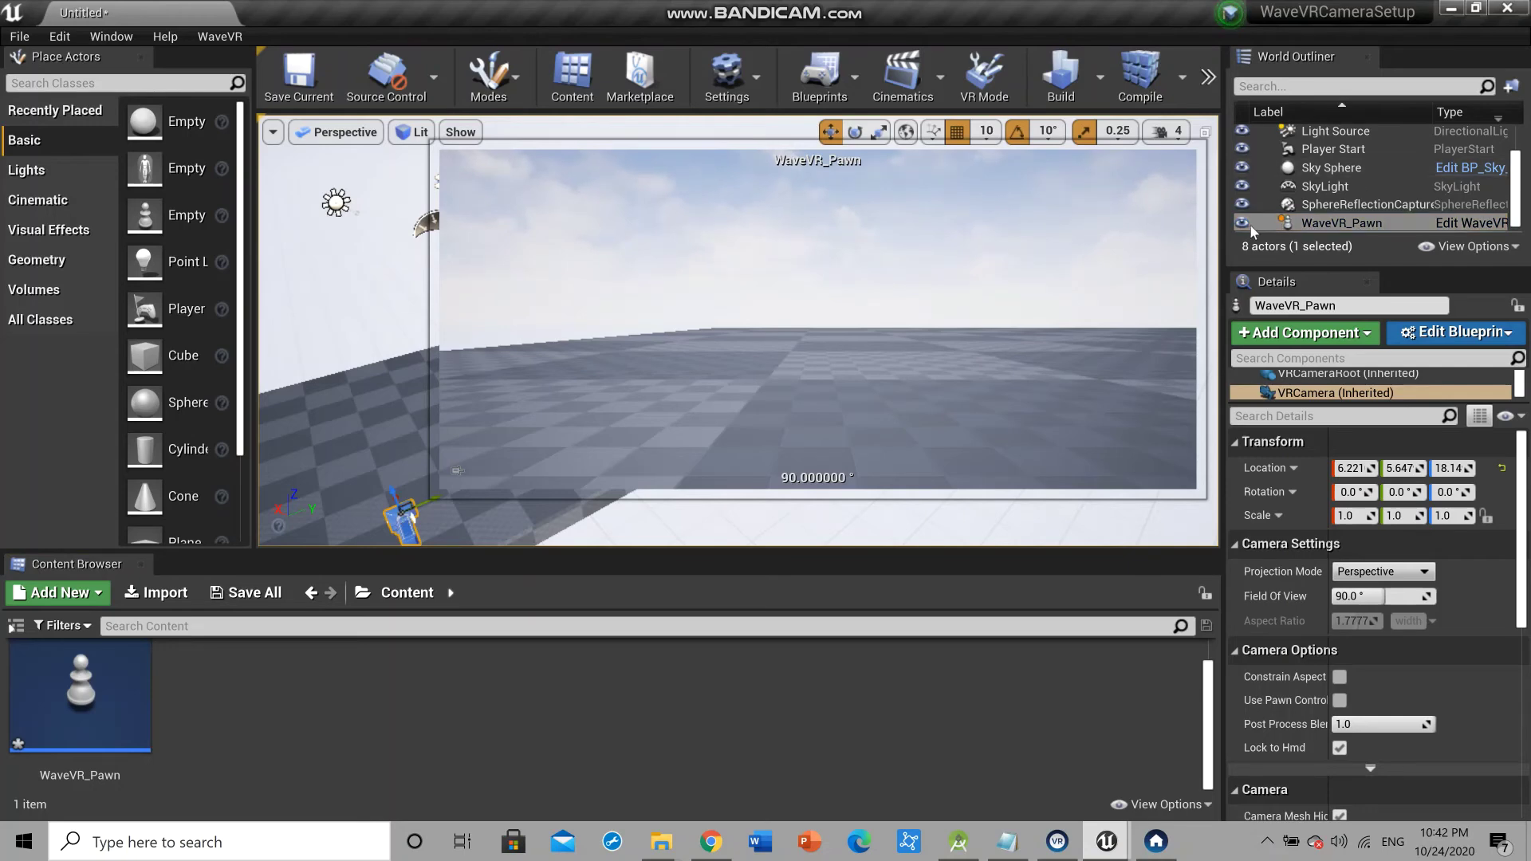
left_click(1318, 224)
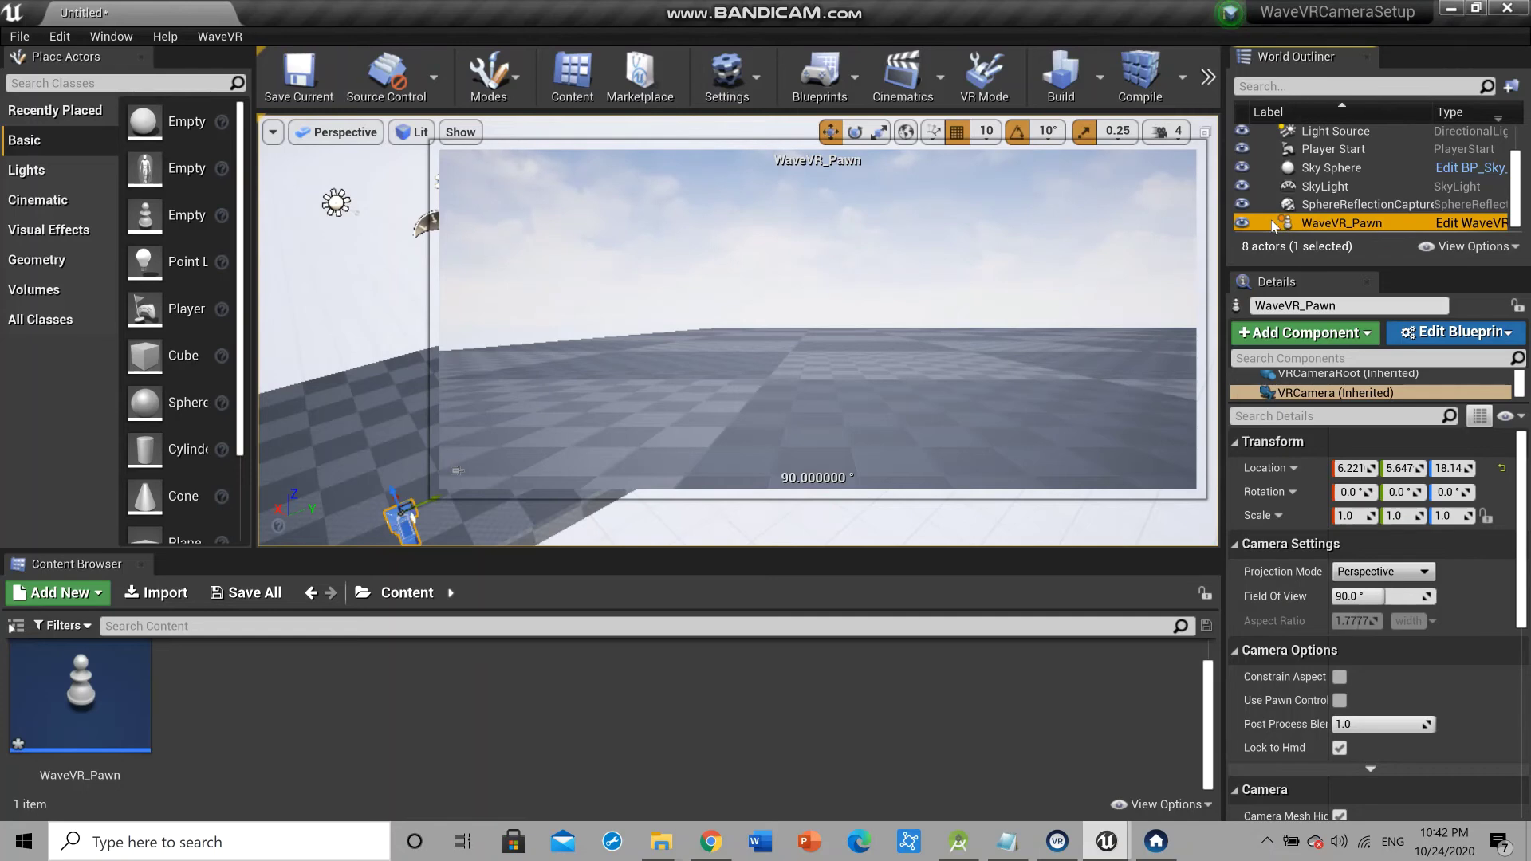
Look through the Floor actor's details from its transform and physics properties down to the tags section
left_click(414, 525)
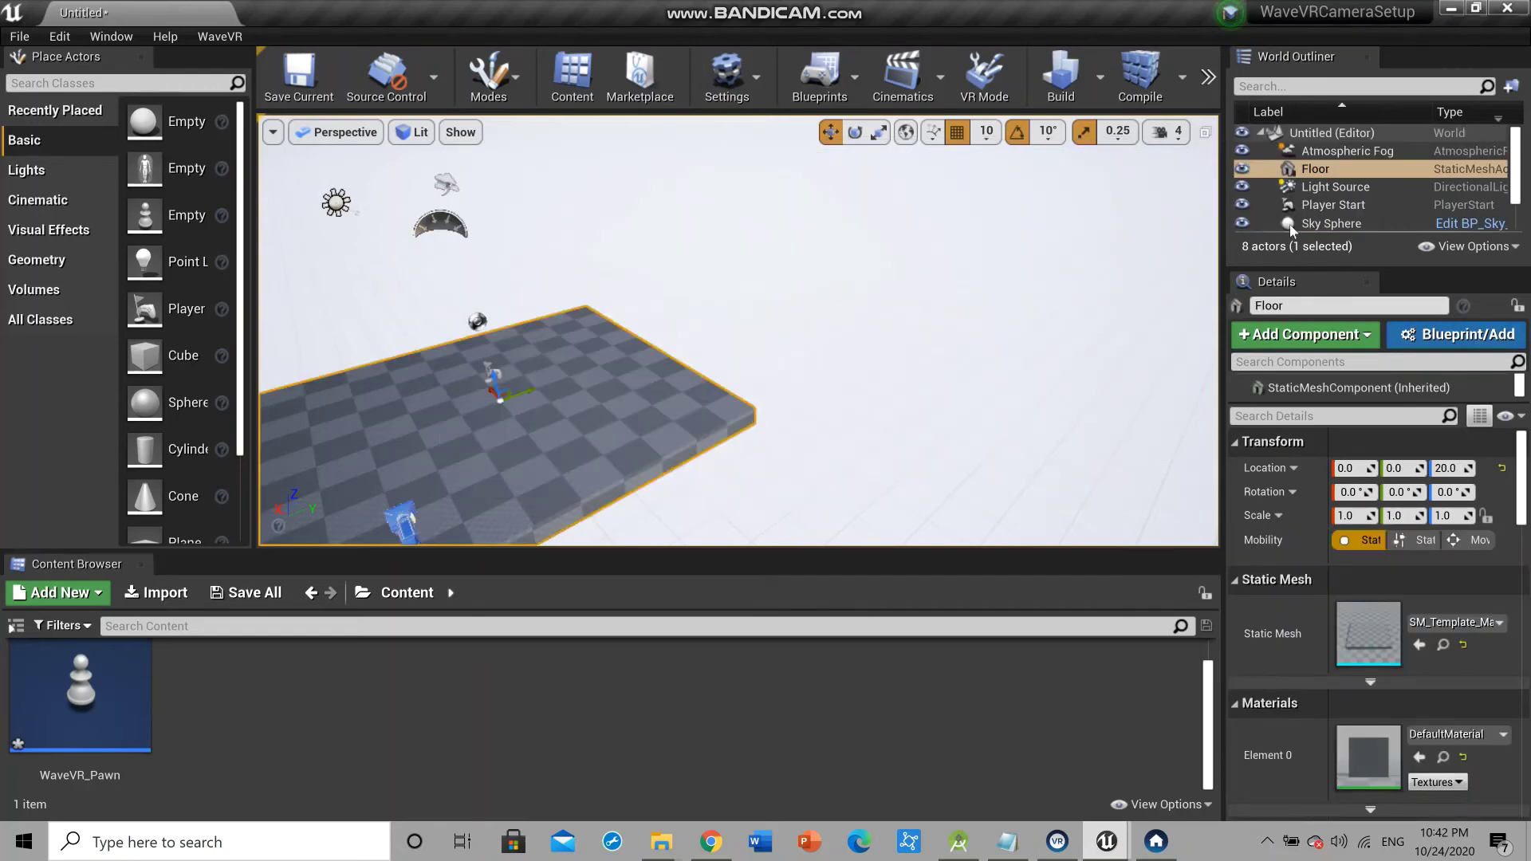
scroll(1358, 638, "down", 3)
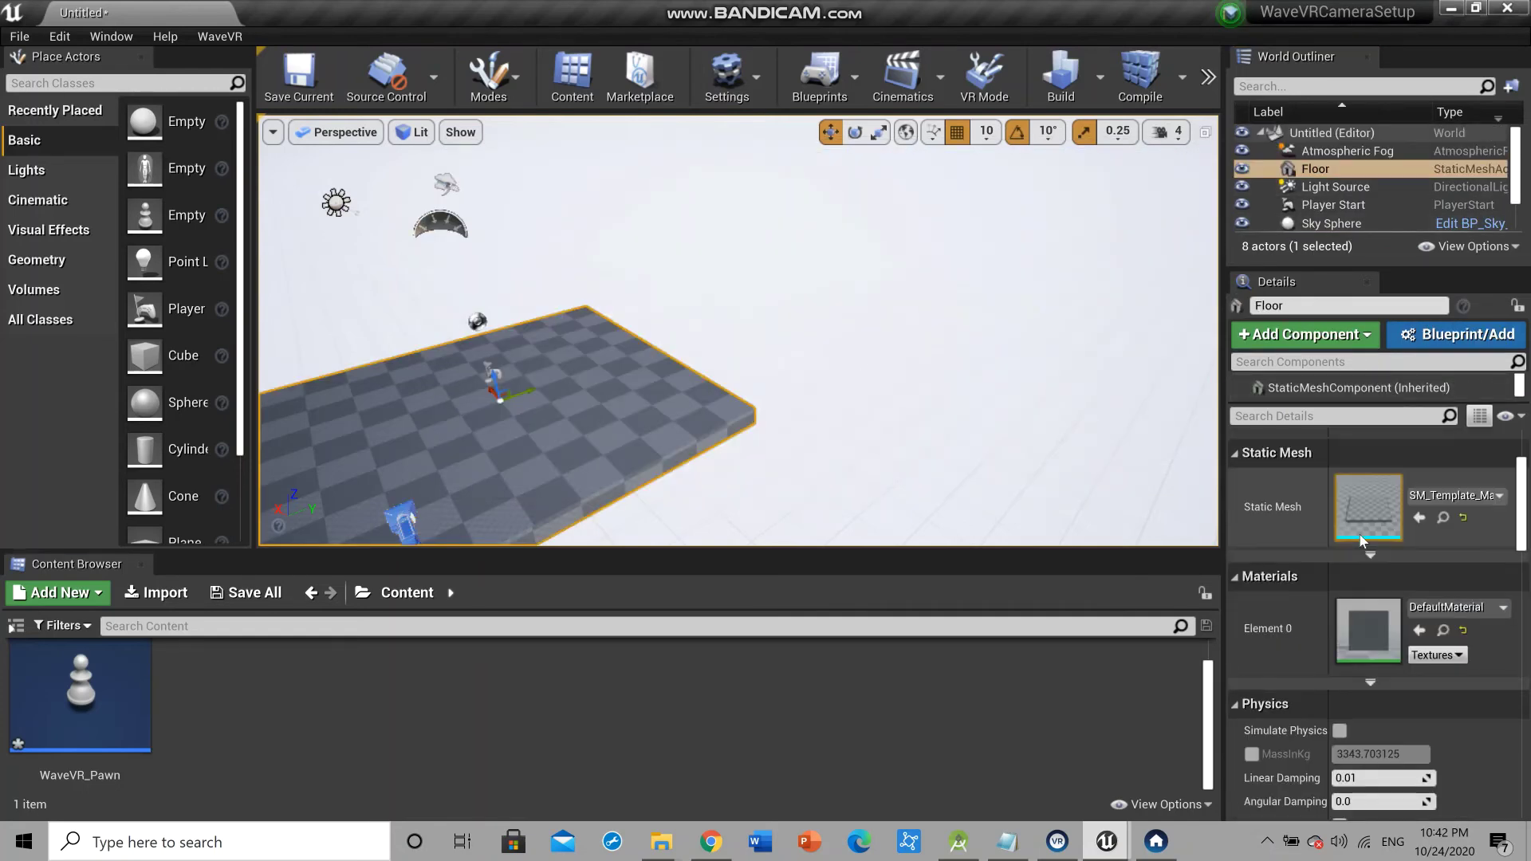
scroll(1358, 686, "down", 10)
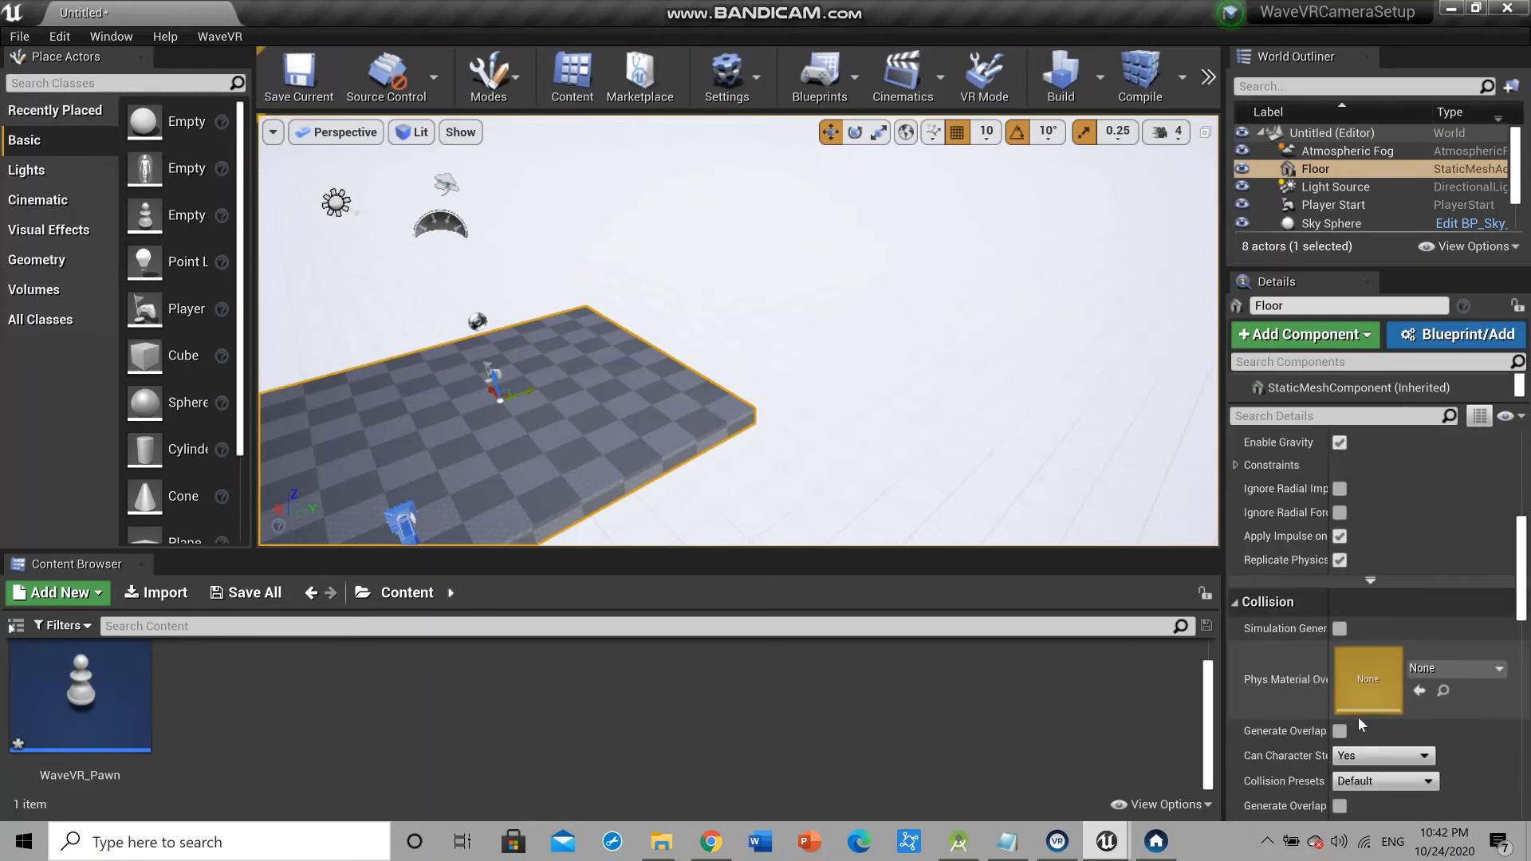
scroll(1360, 723, "down", 10)
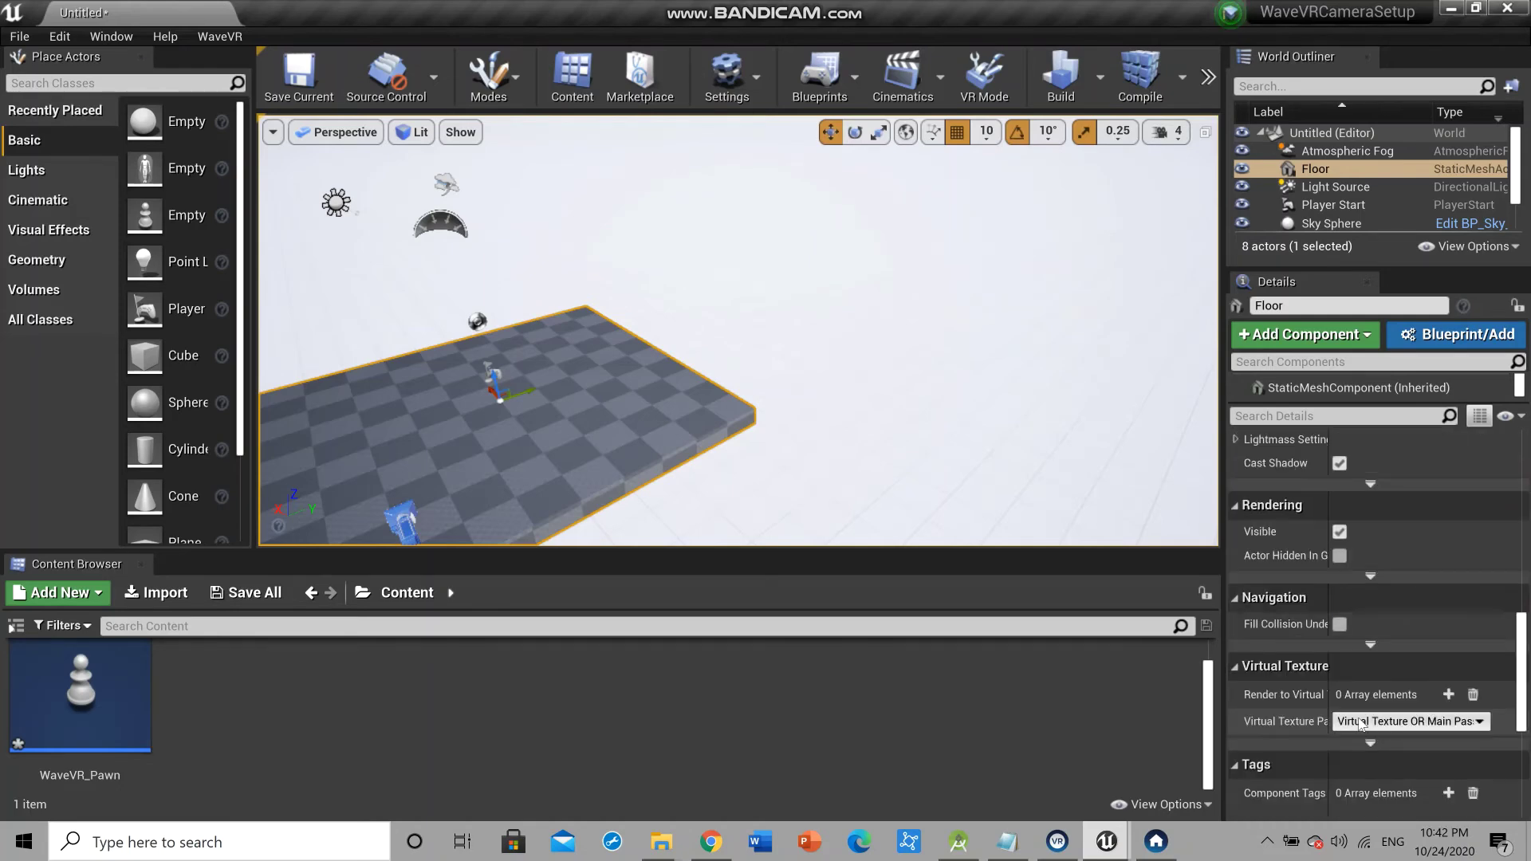
scroll(1357, 716, "down", 2)
scroll(1366, 705, "up", 8)
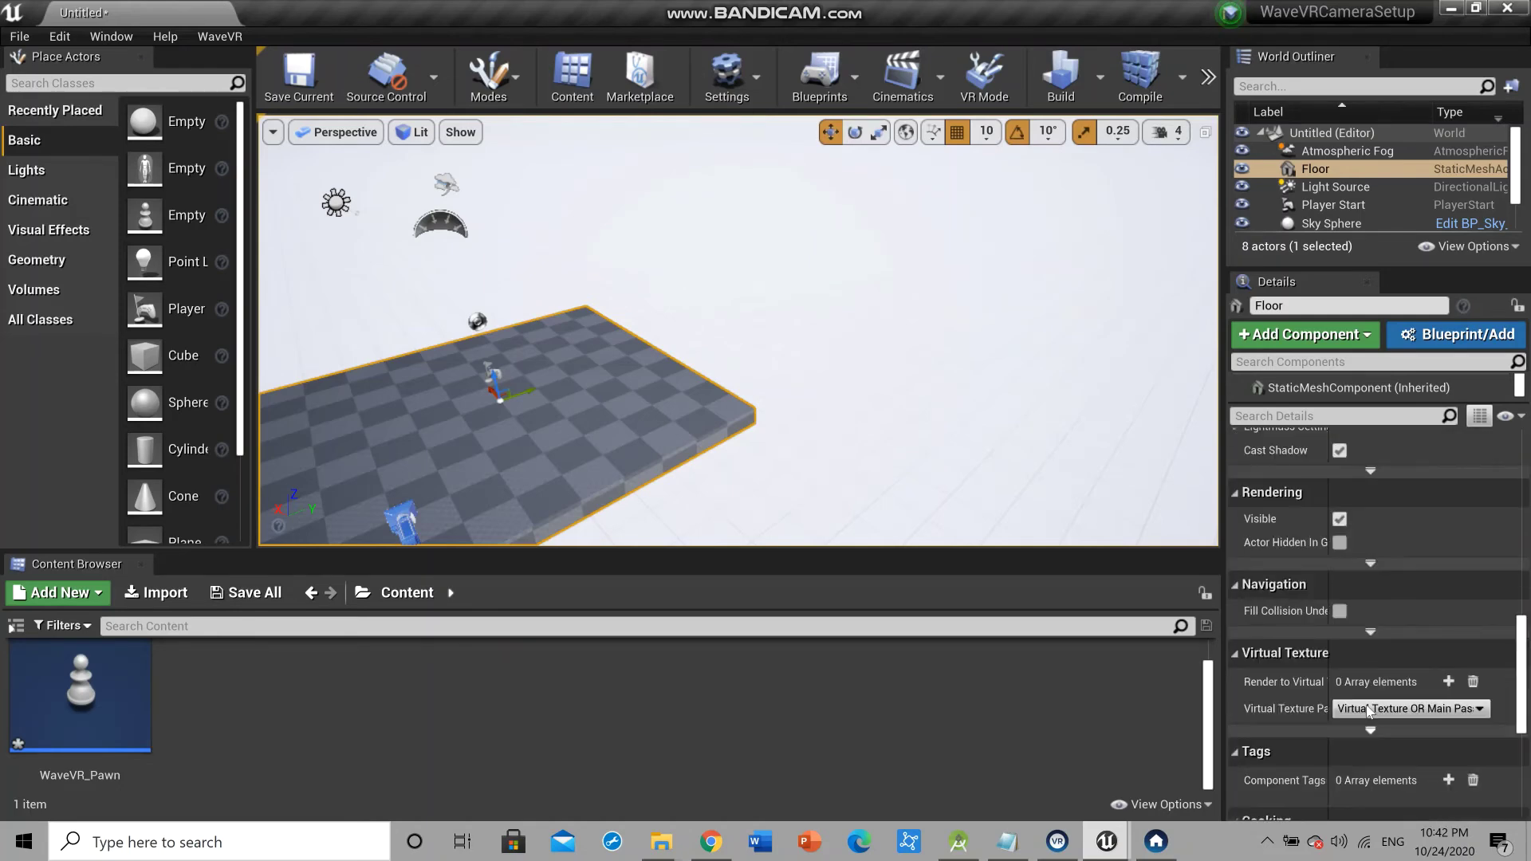
scroll(1367, 705, "up", 6)
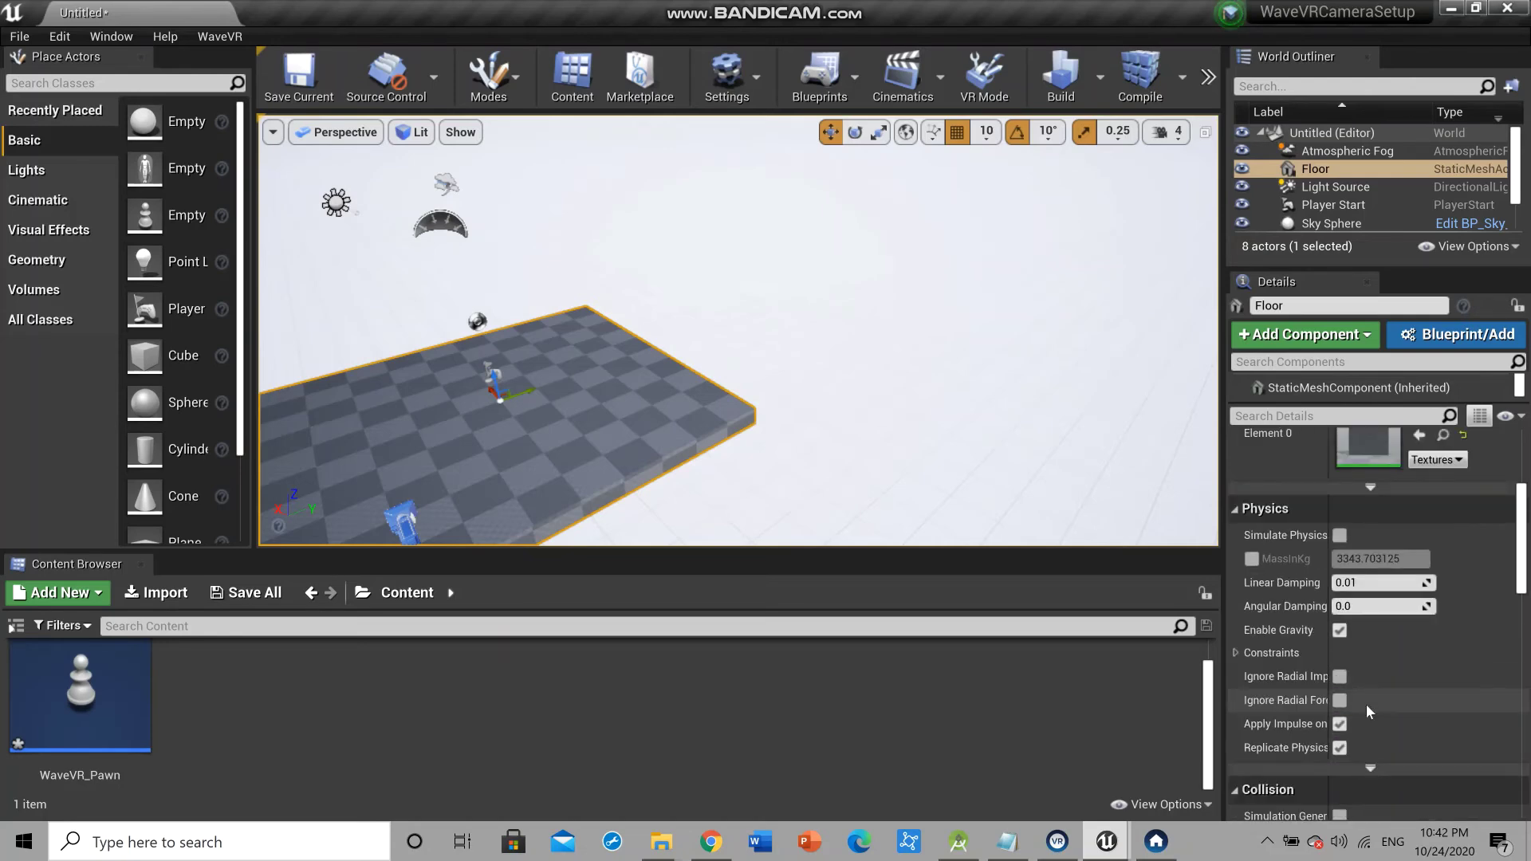
scroll(1366, 705, "up", 4)
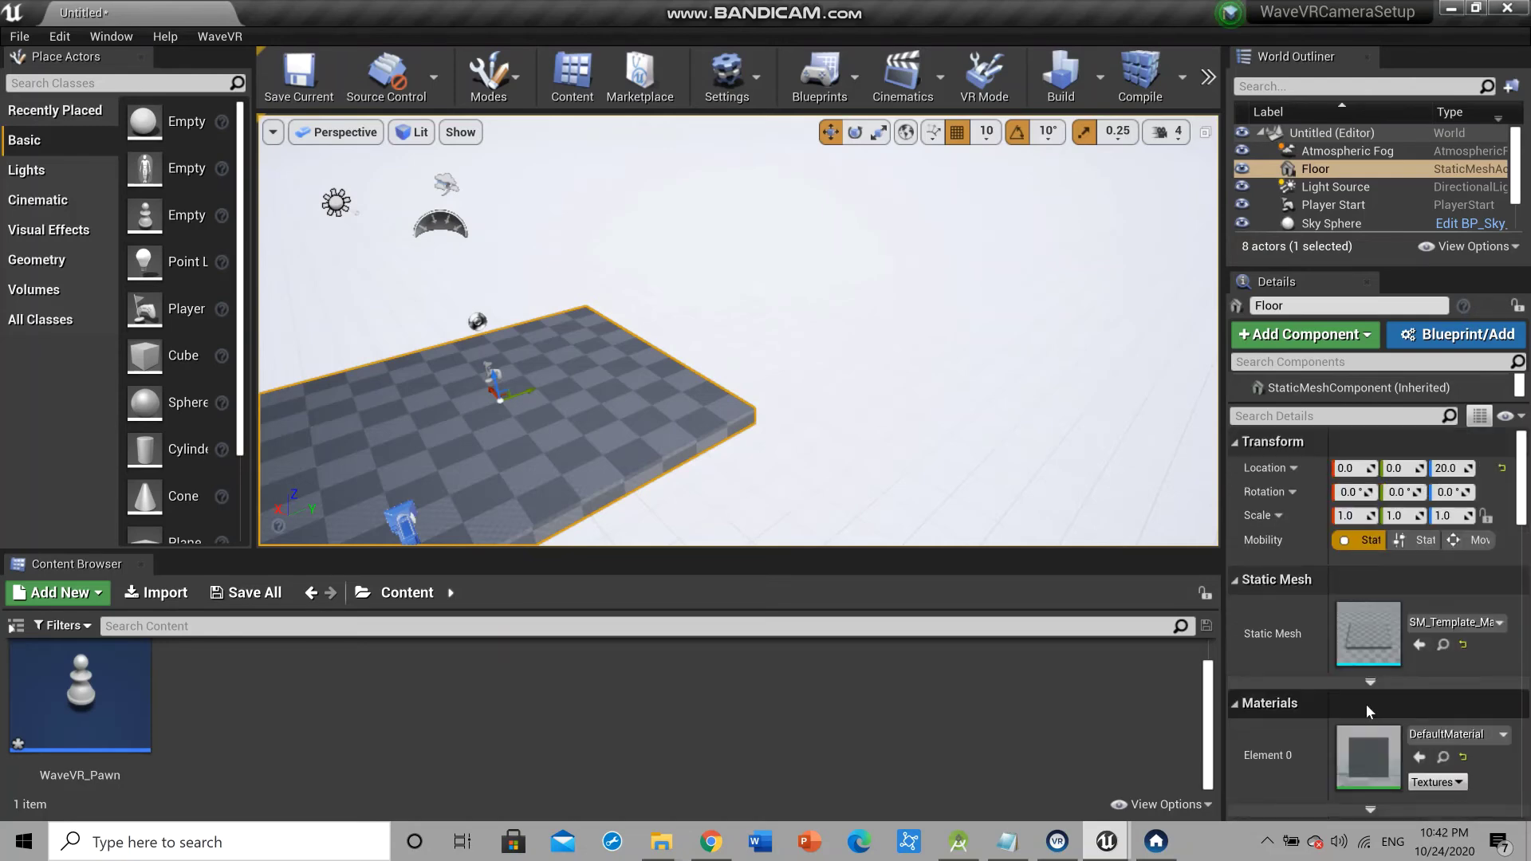
Filter the details by "pawn" to set WaveVR_Pawn's Auto Possess Player to Player 0, and try to save the current level
left_click(1302, 417)
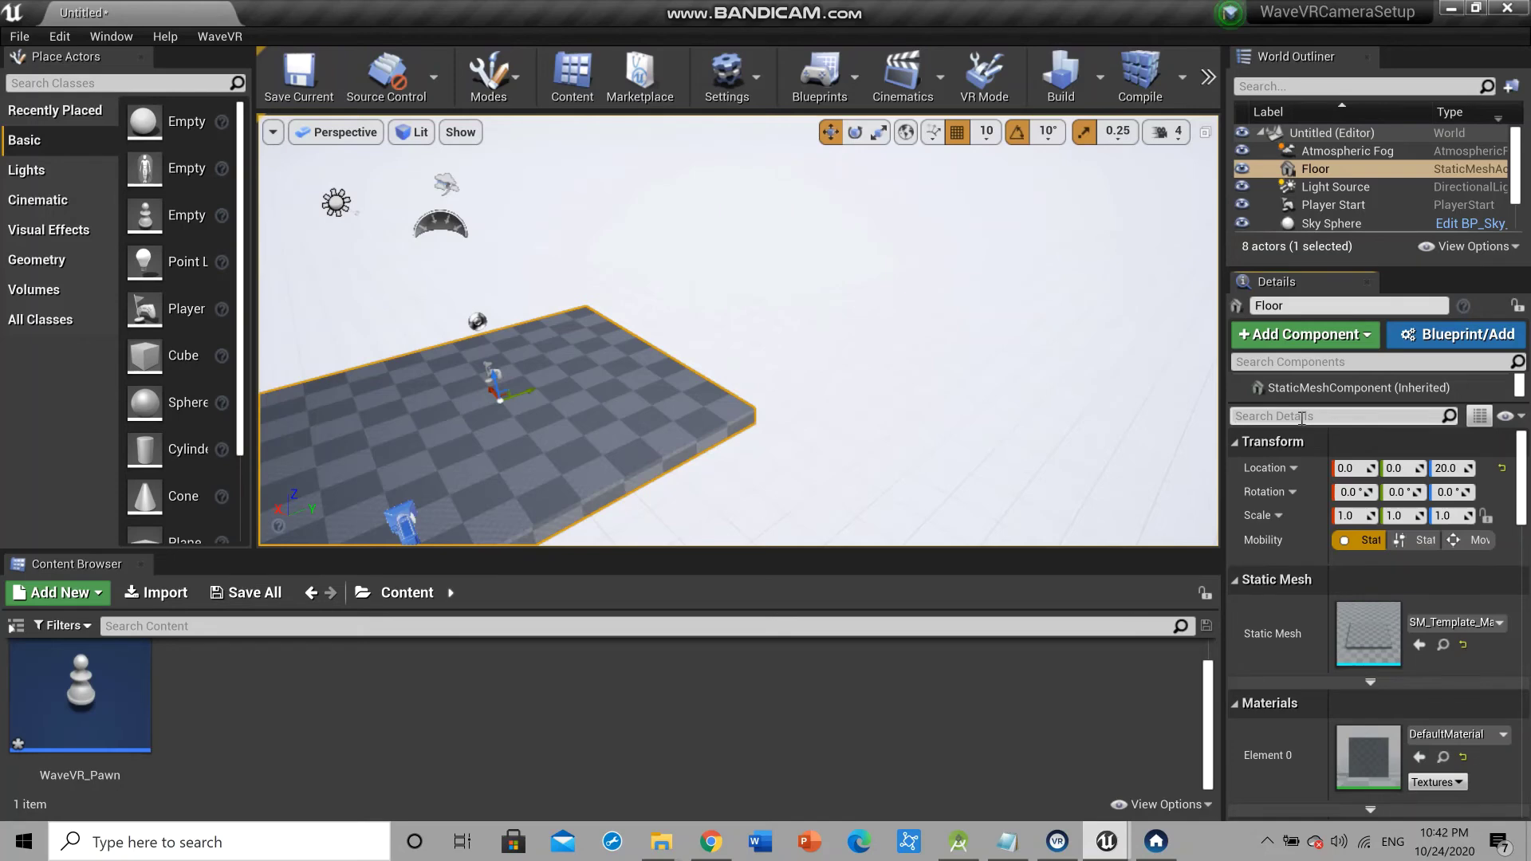
type("pawn")
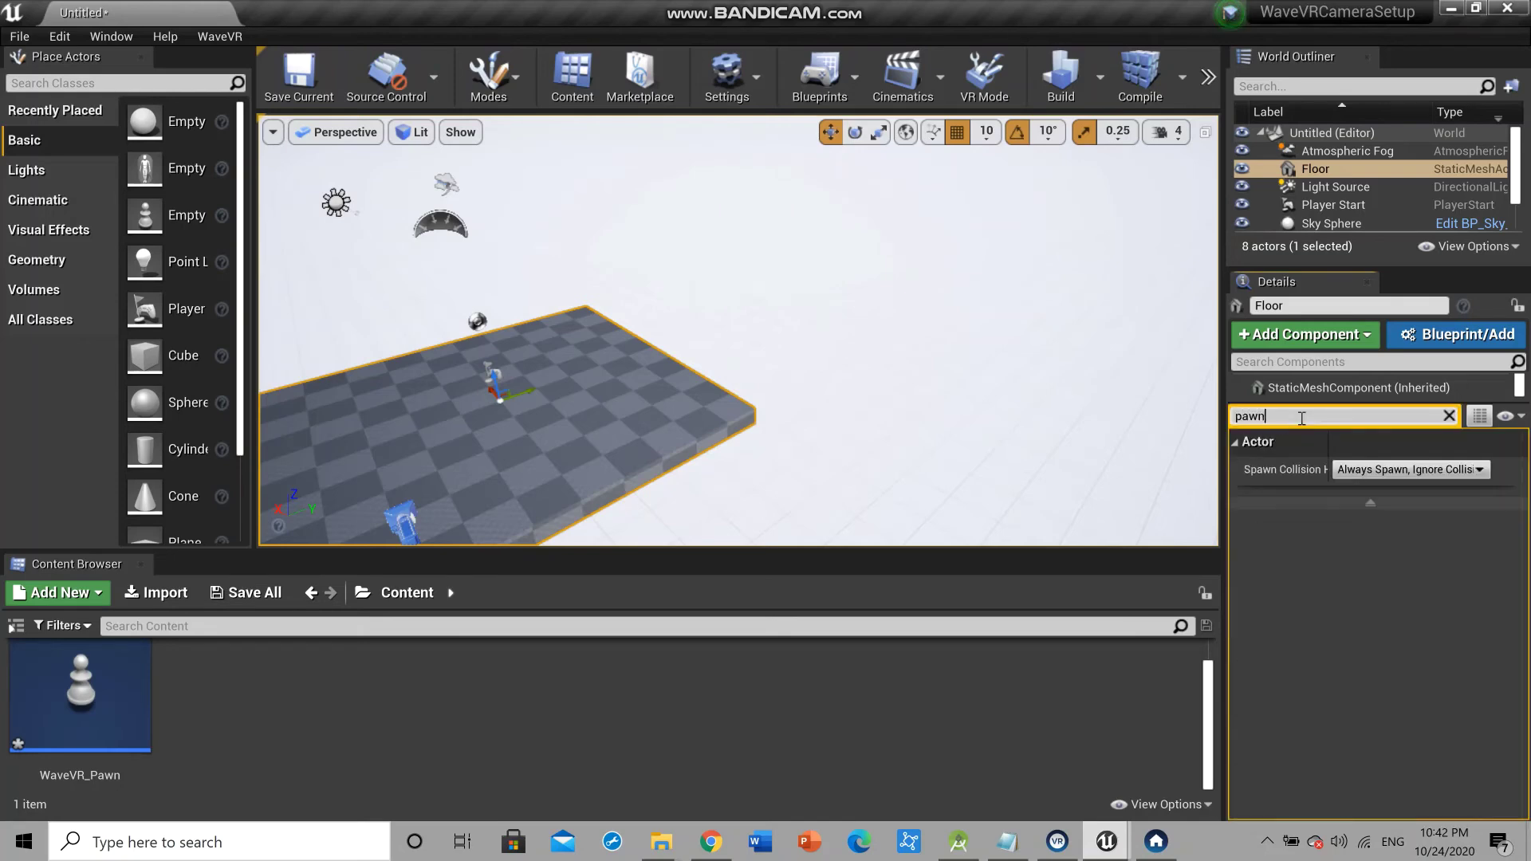
left_click(661, 842)
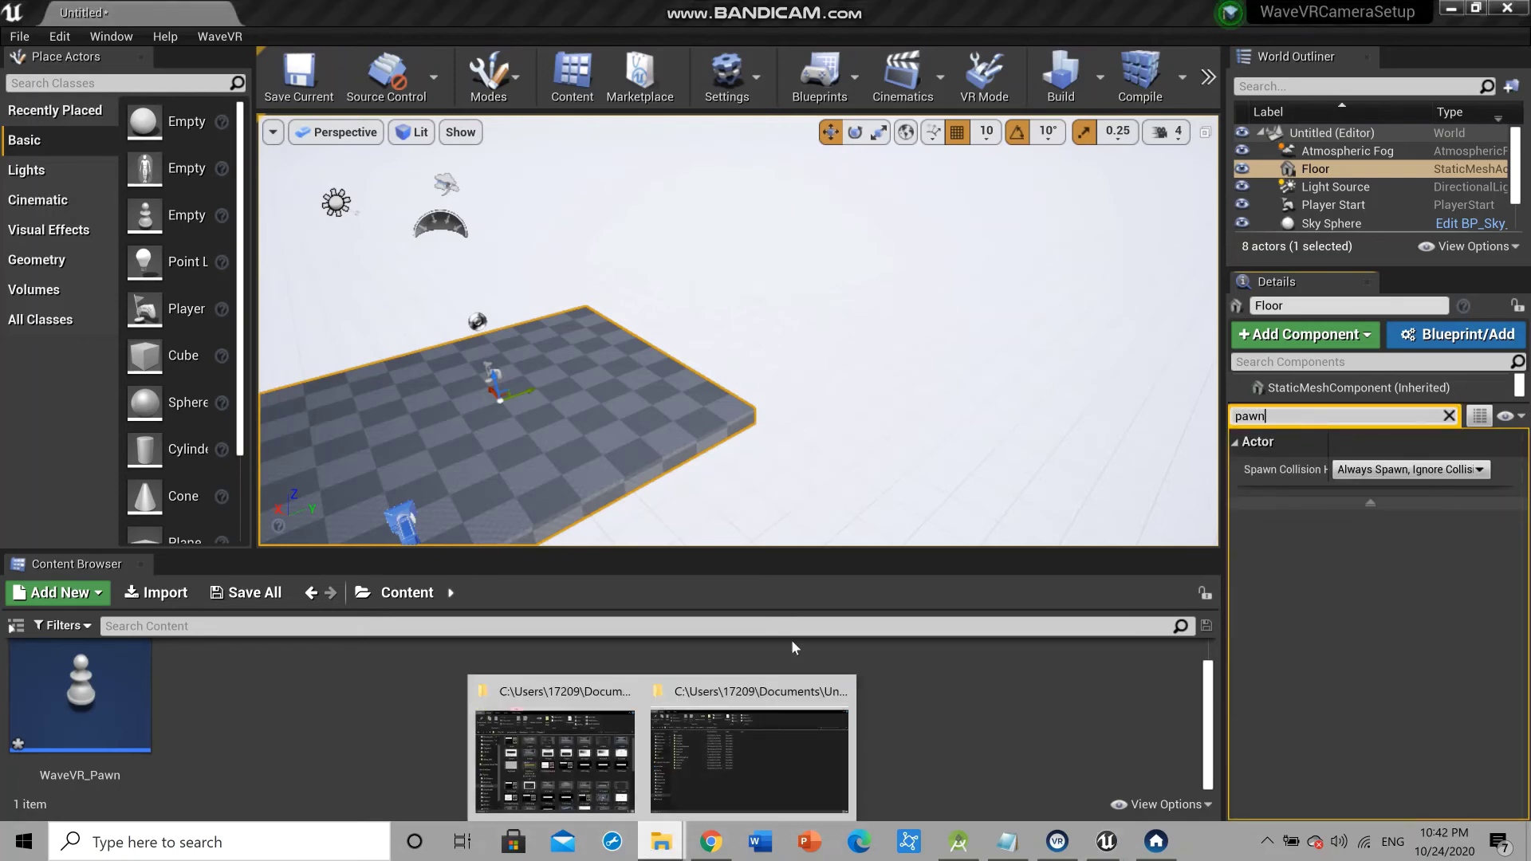
left_click(1346, 224)
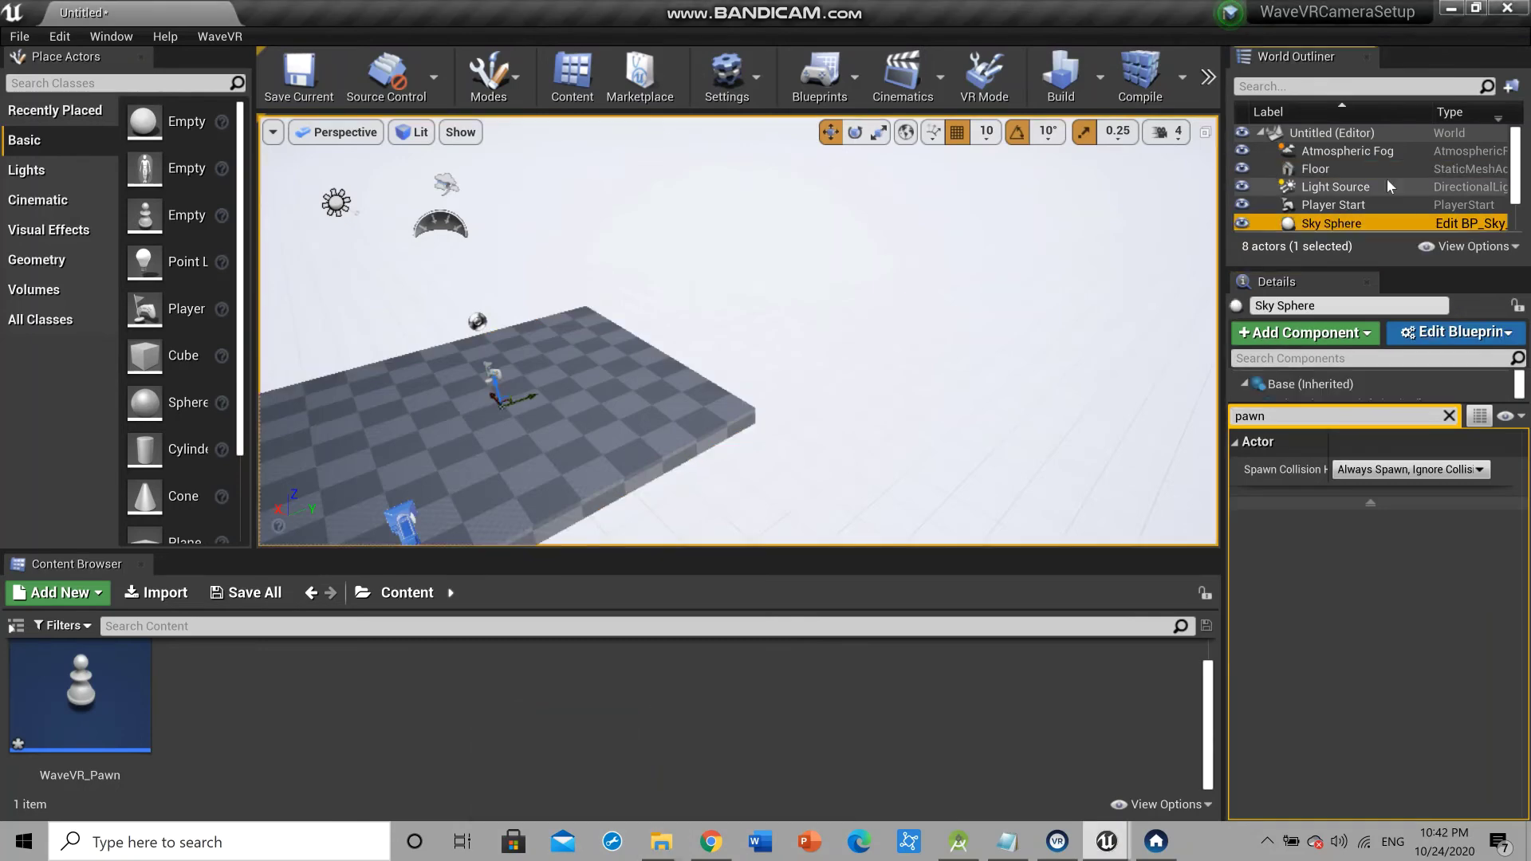
scroll(1356, 223, "down", 1)
left_click(1356, 222)
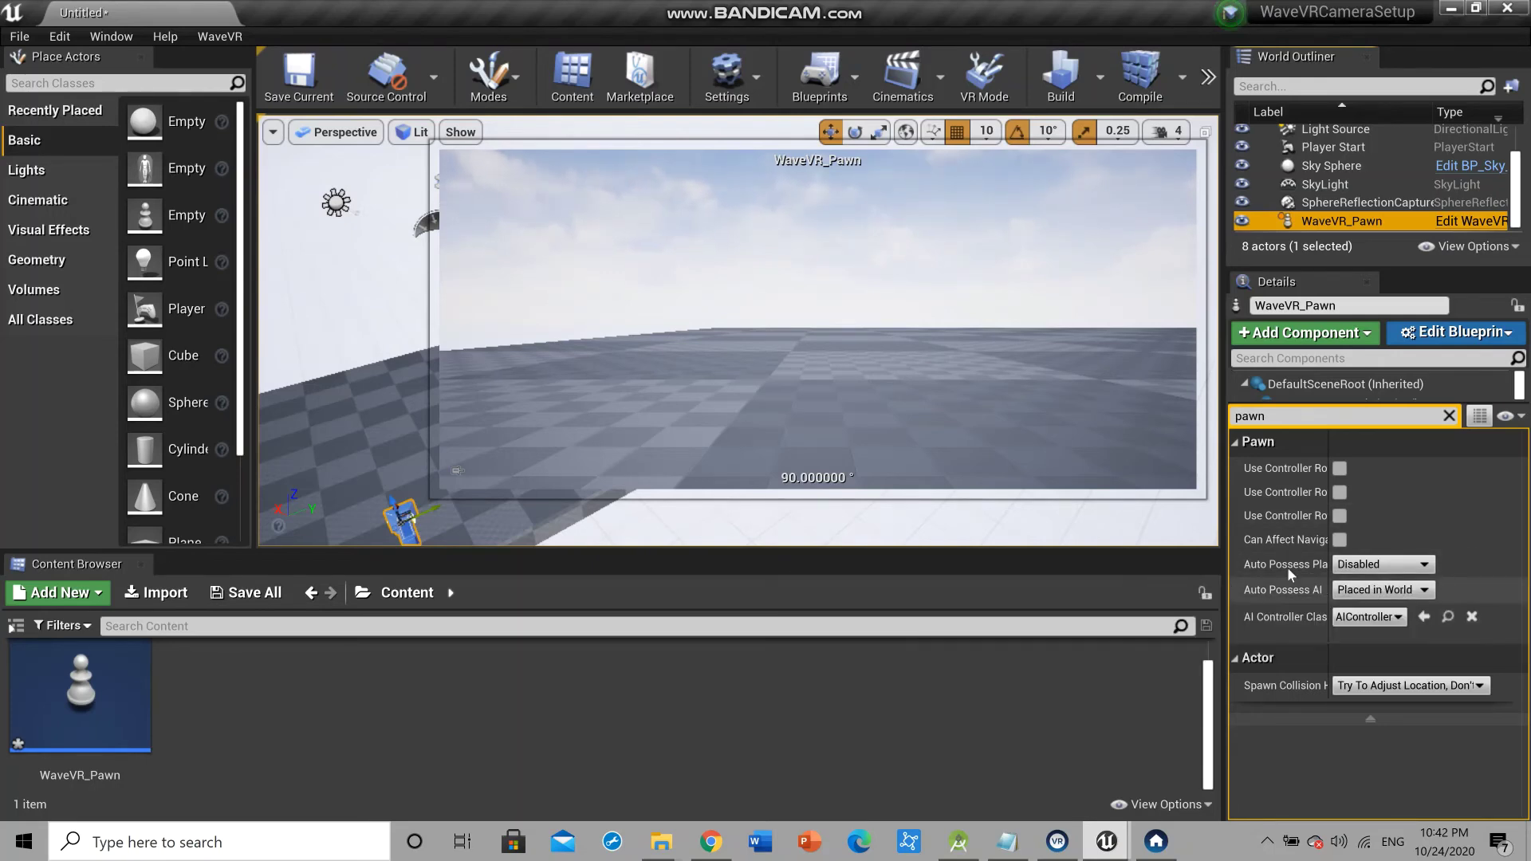
left_click(1365, 565)
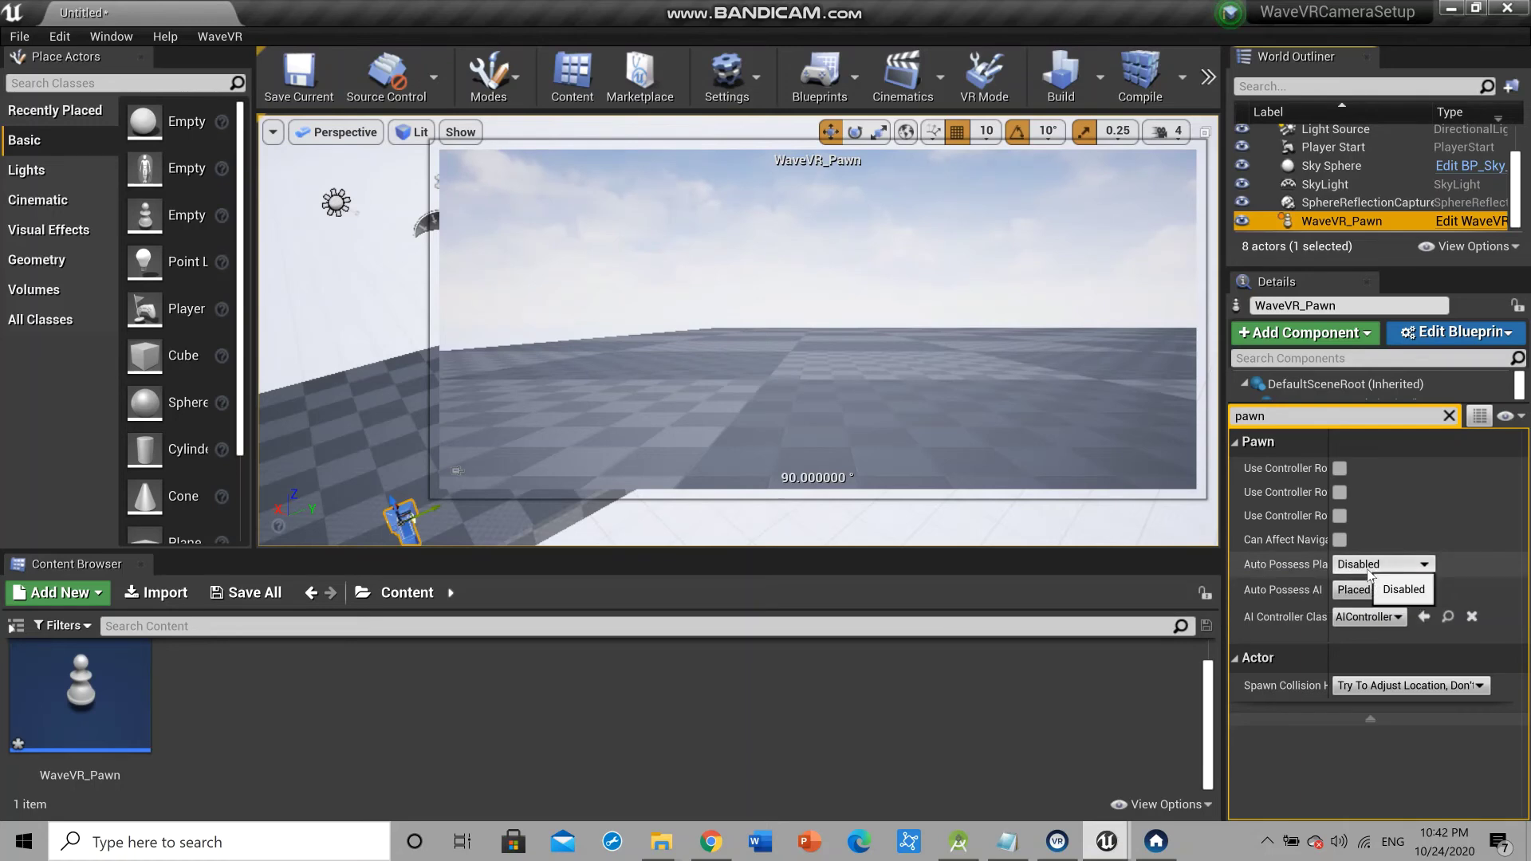
left_click(1377, 595)
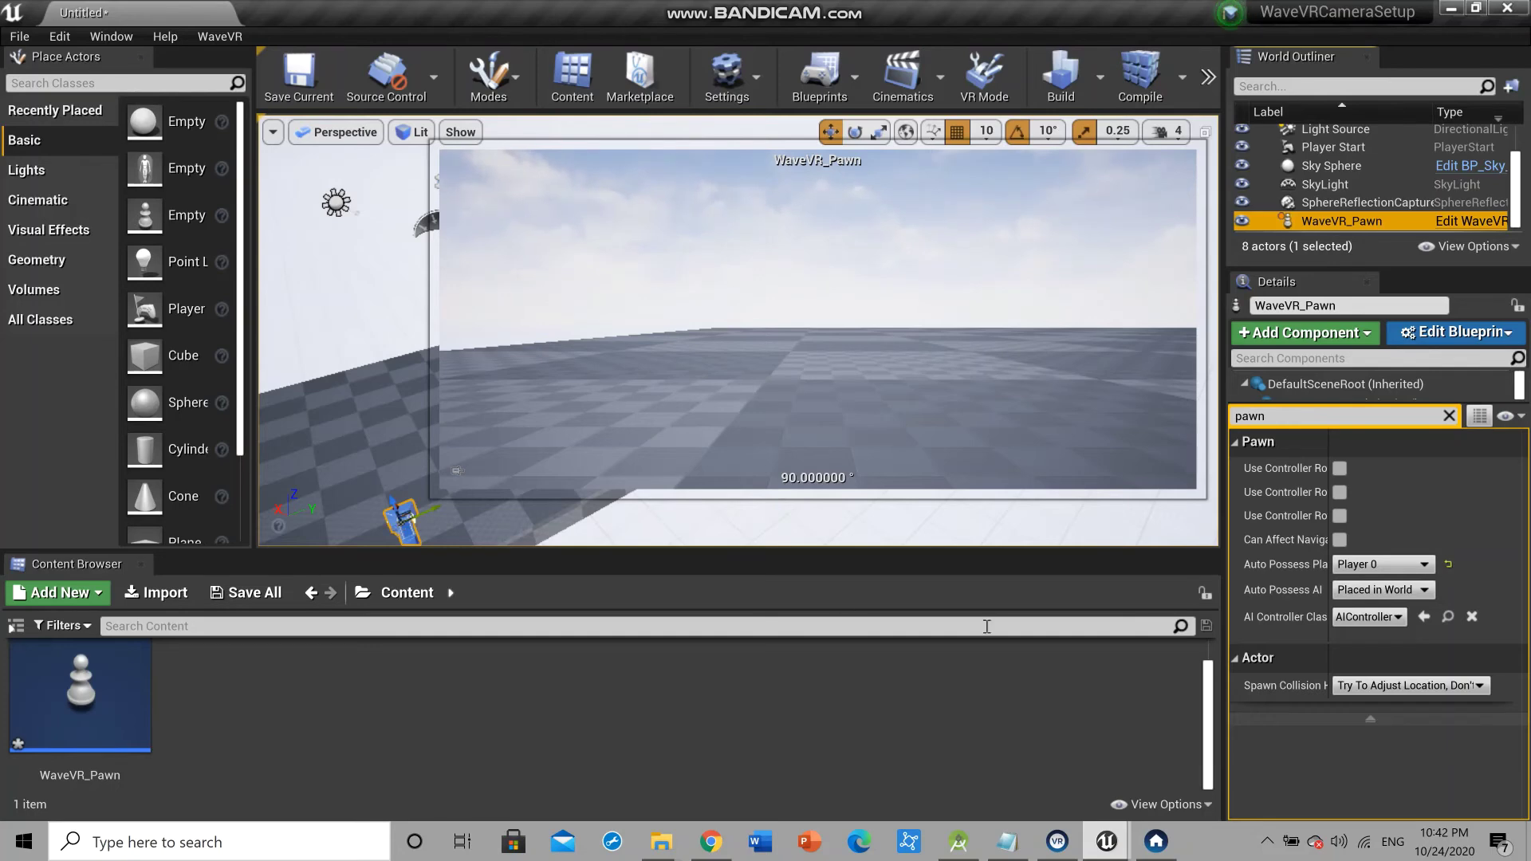
left_click(299, 74)
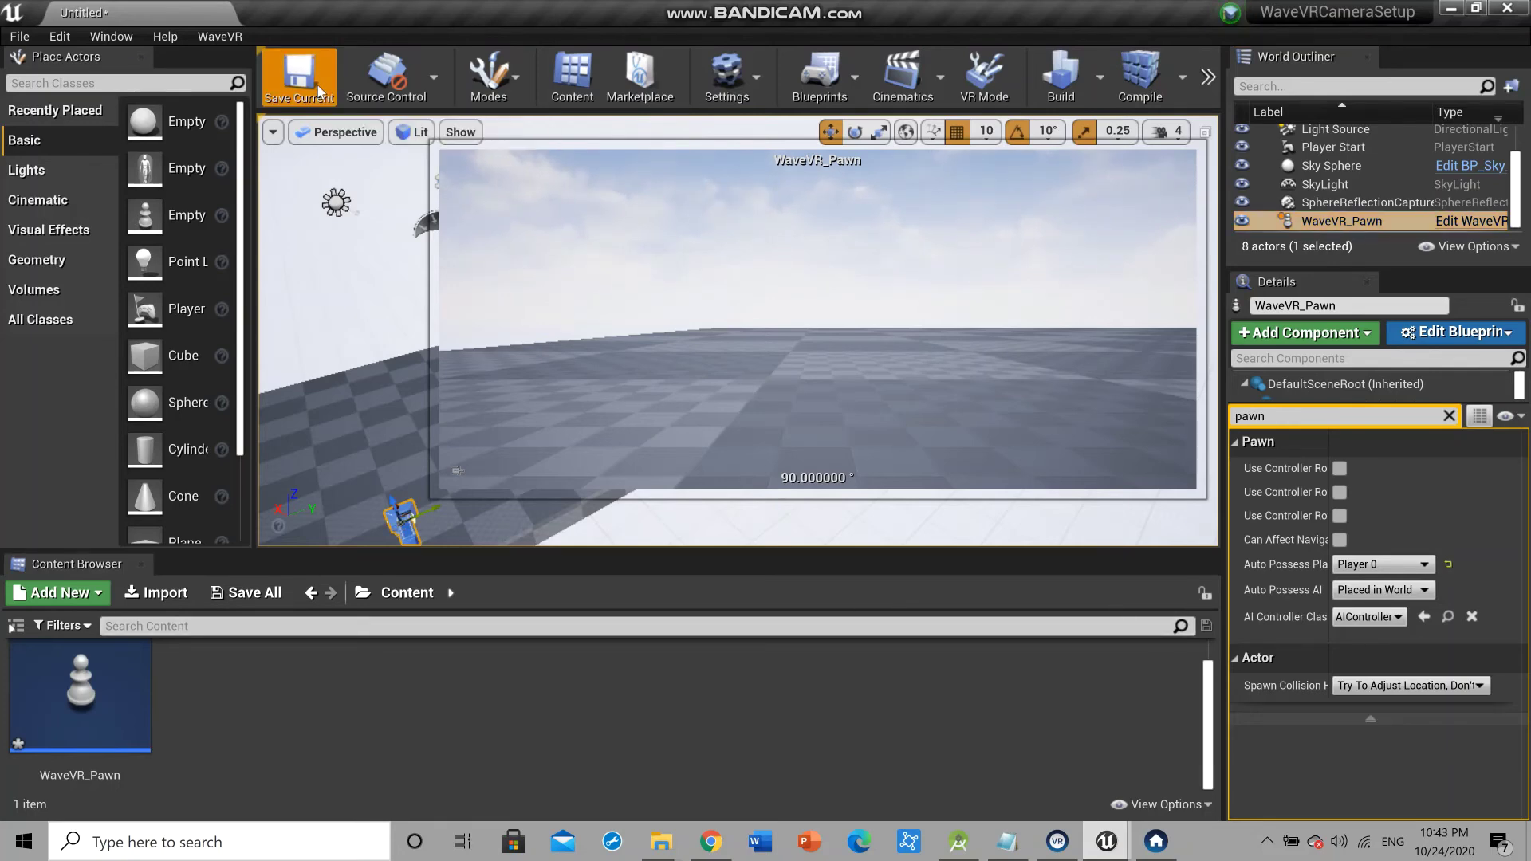
left_click(1316, 82)
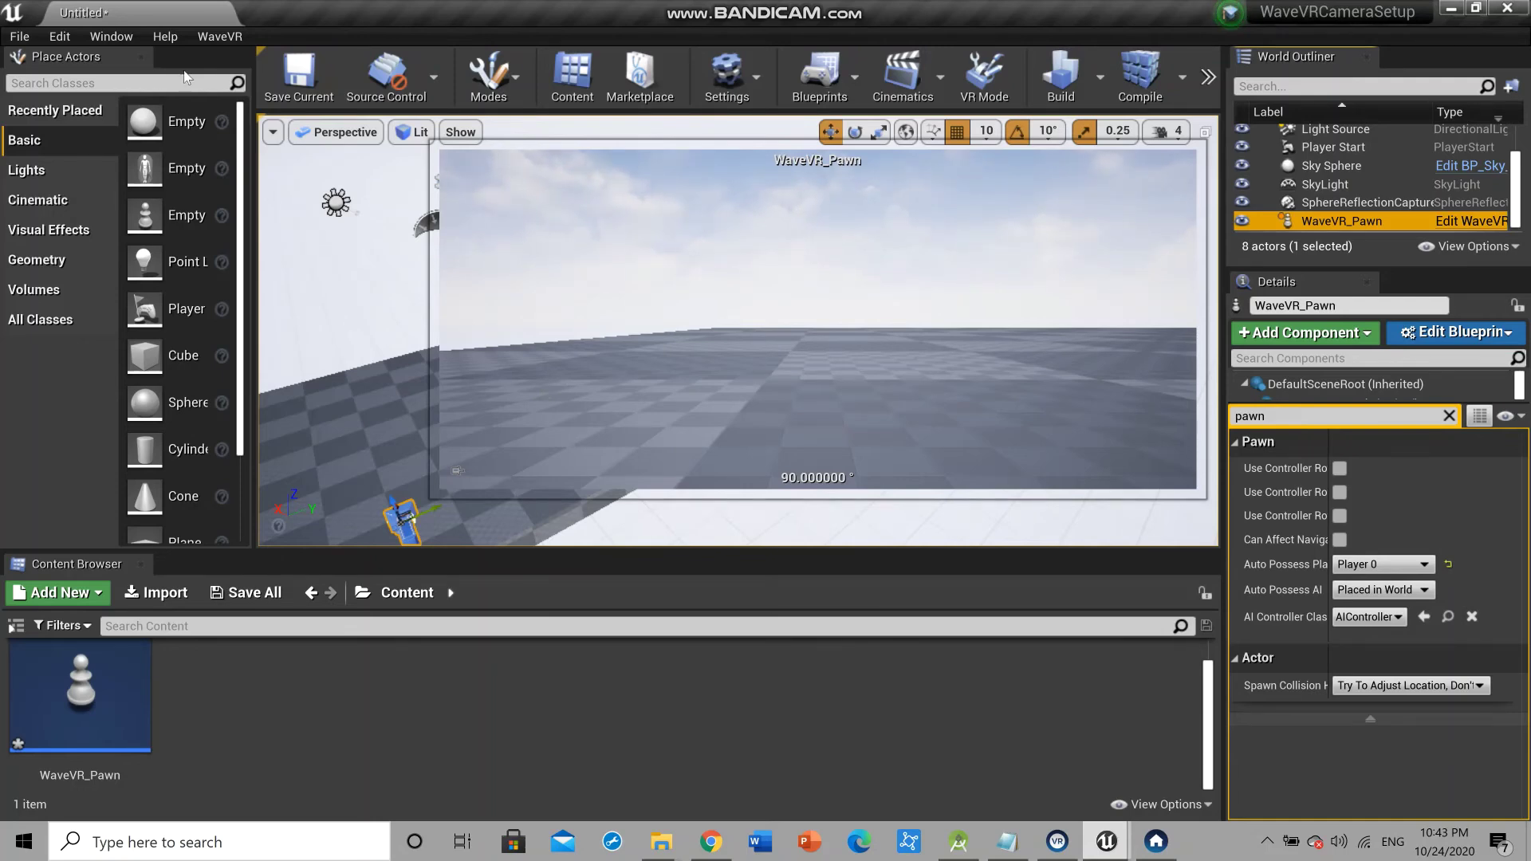
Open the project settings, filter them by "VR", and enable Start in VR
left_click(20, 37)
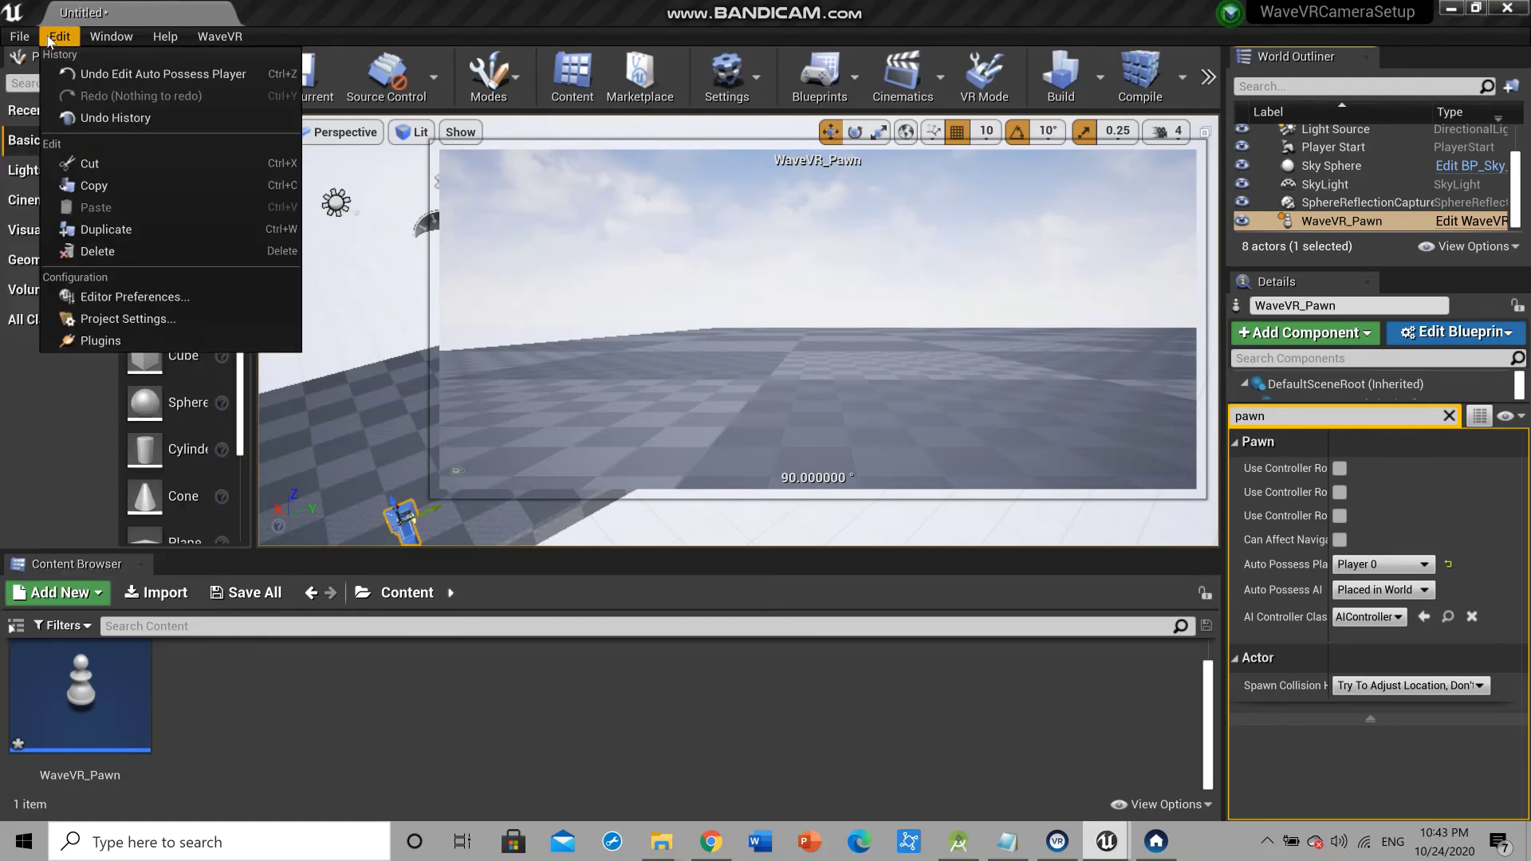
left_click(50, 40)
left_click(58, 40)
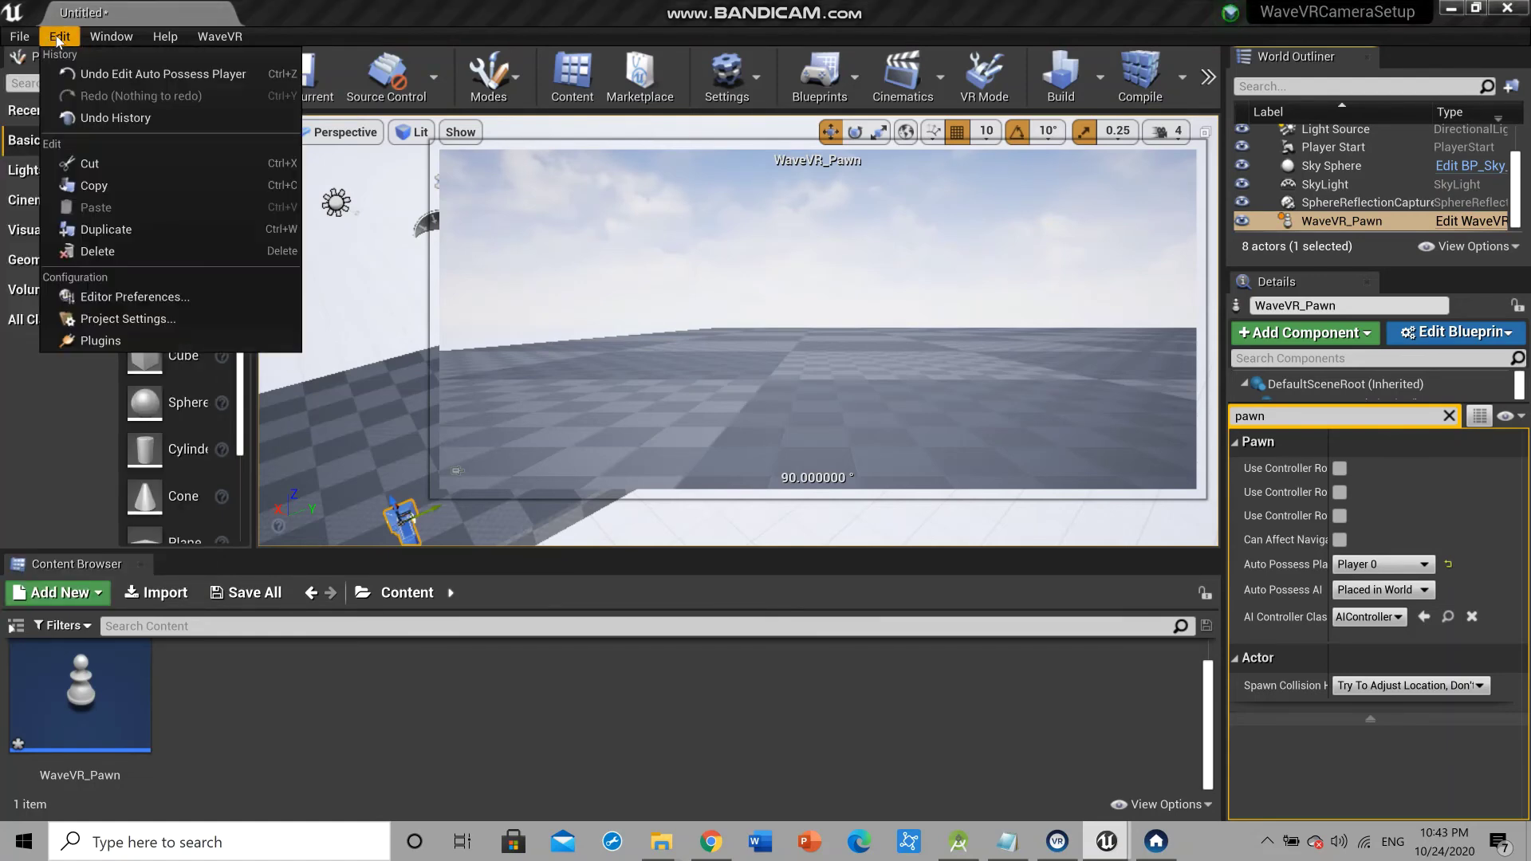
left_click(140, 324)
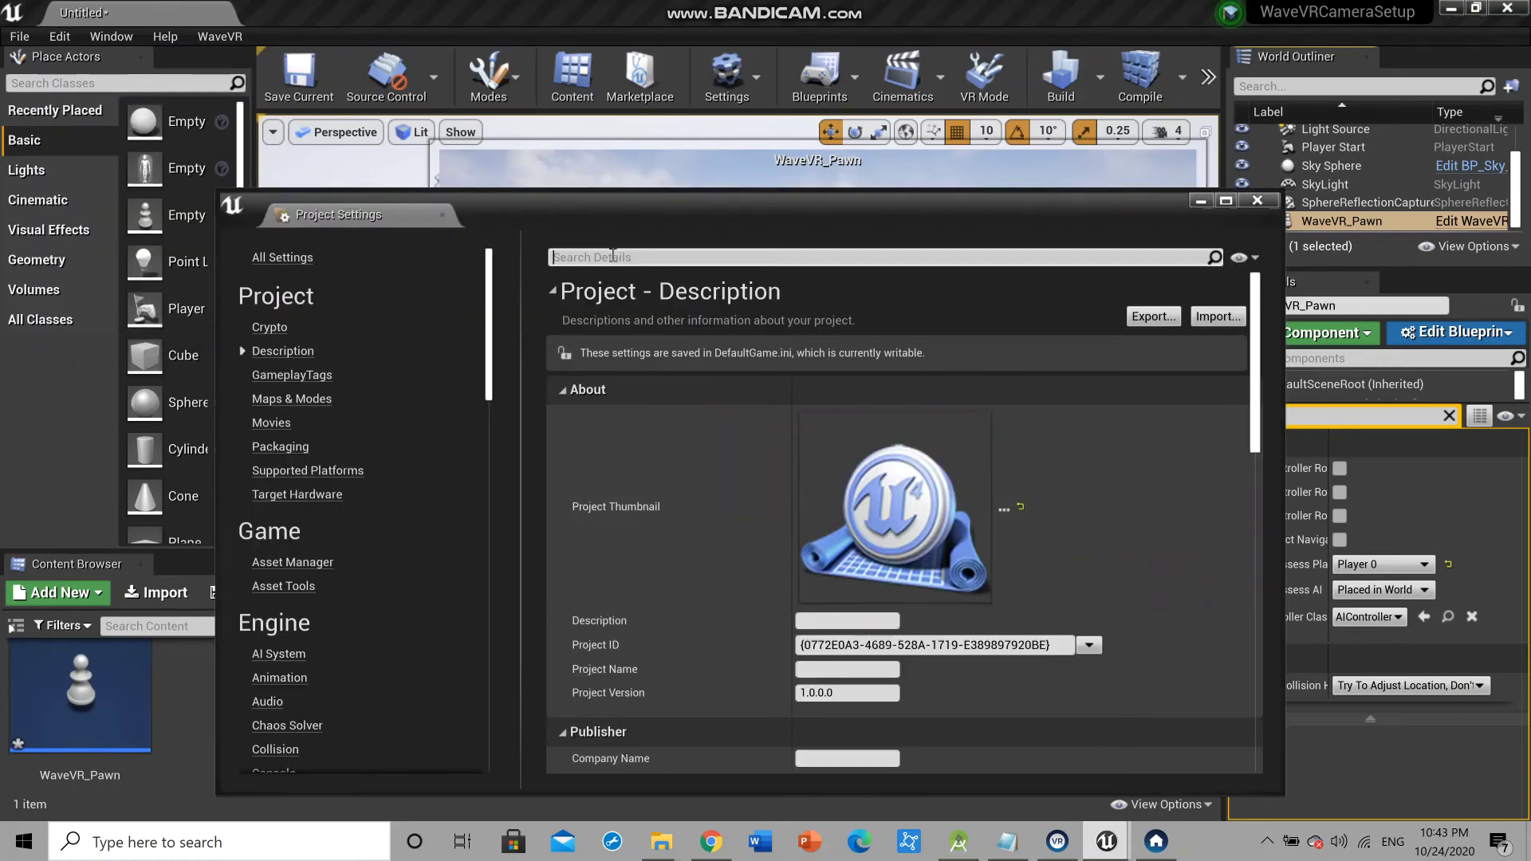
left_click(613, 255)
type("VR")
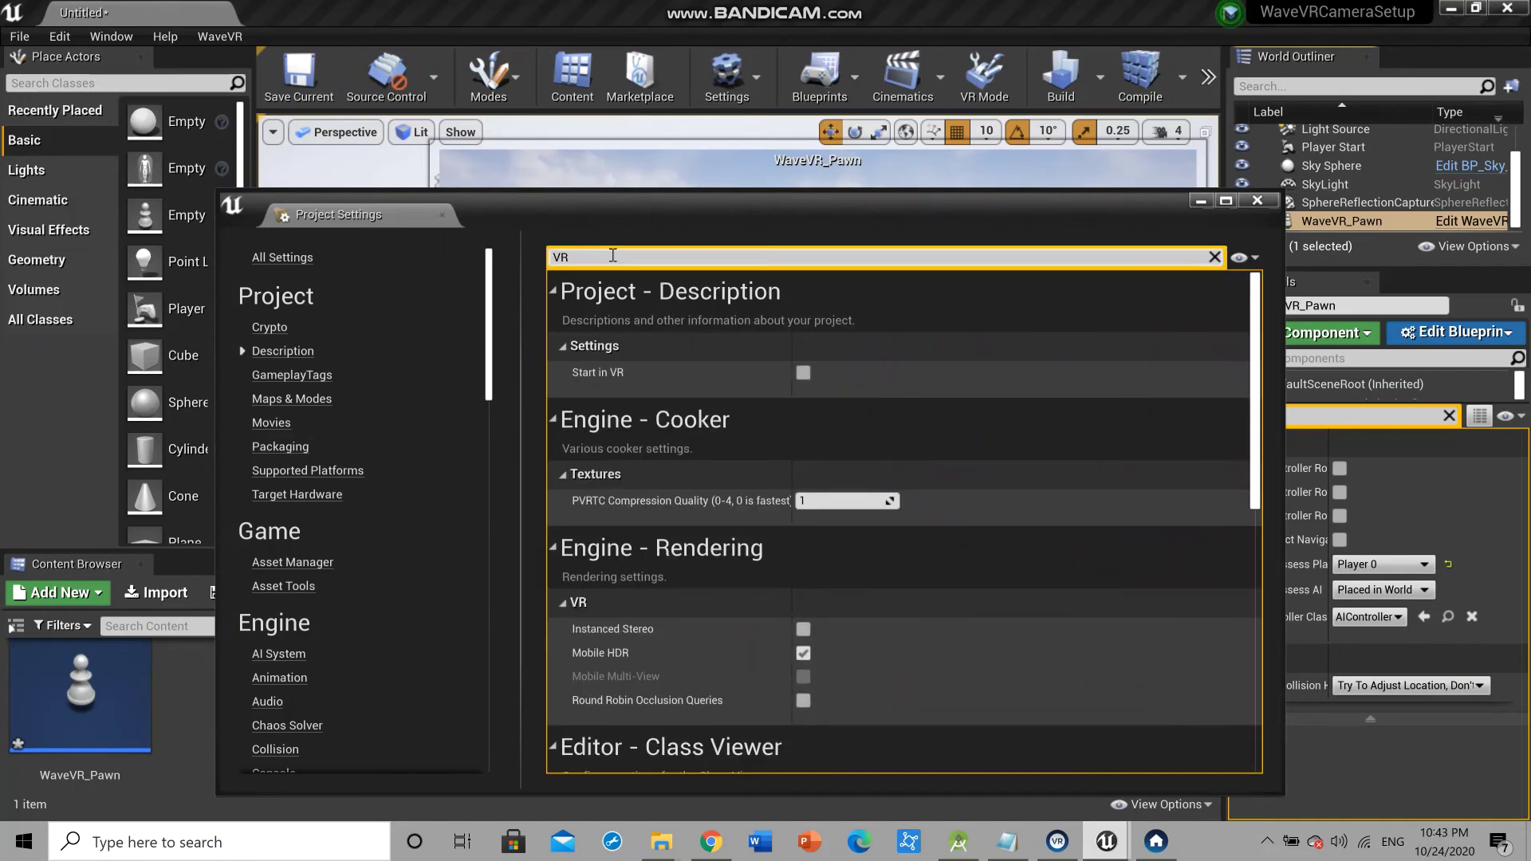
left_click(803, 375)
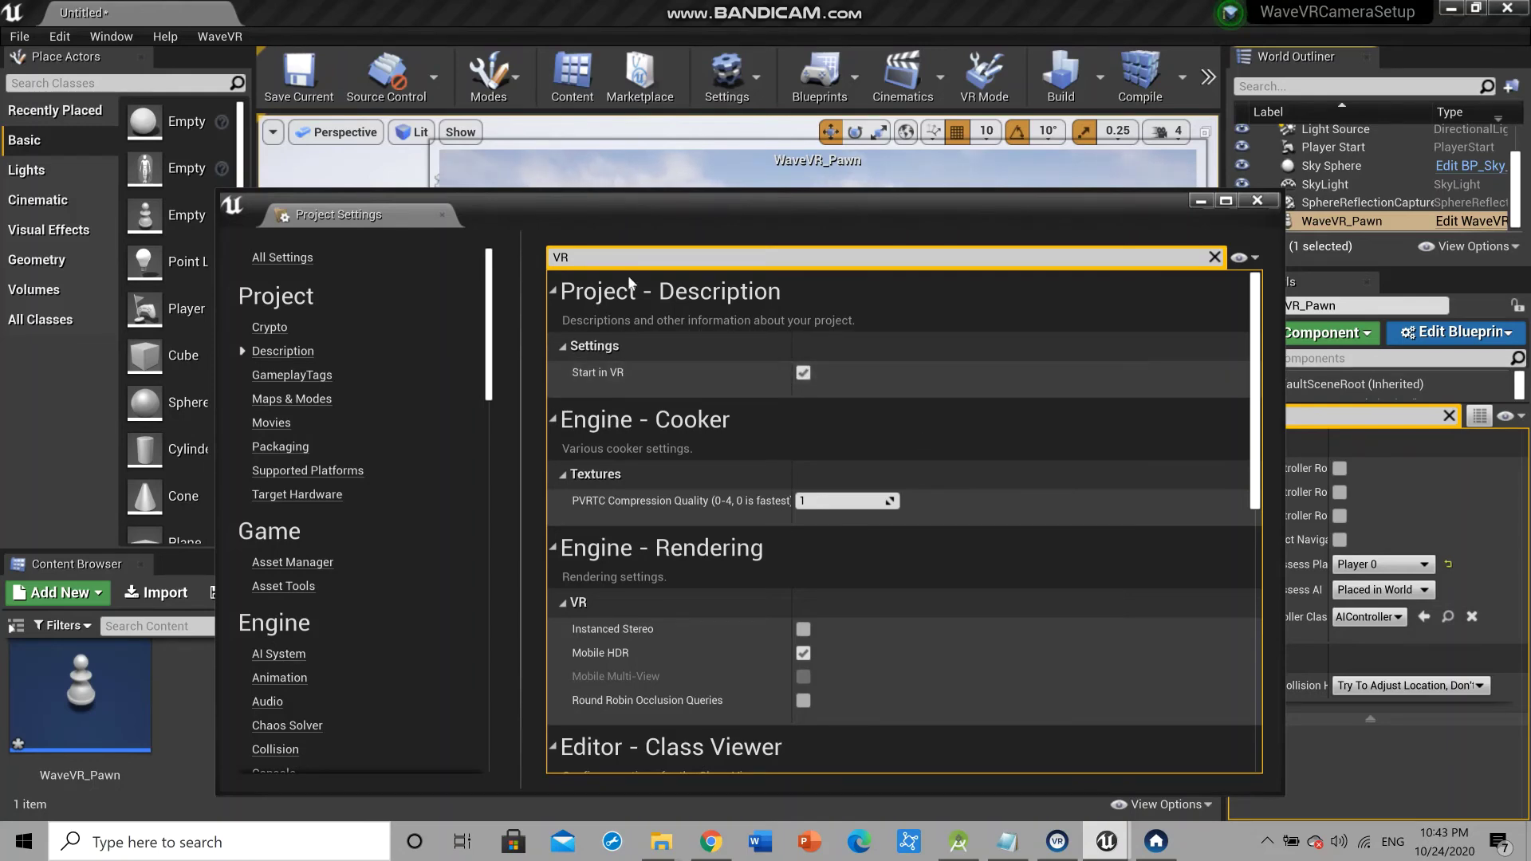
Replace the project settings filter with "plat", open the Android platform settings, and configure the project for the Android platform
left_click(578, 257)
key("BackSpace")
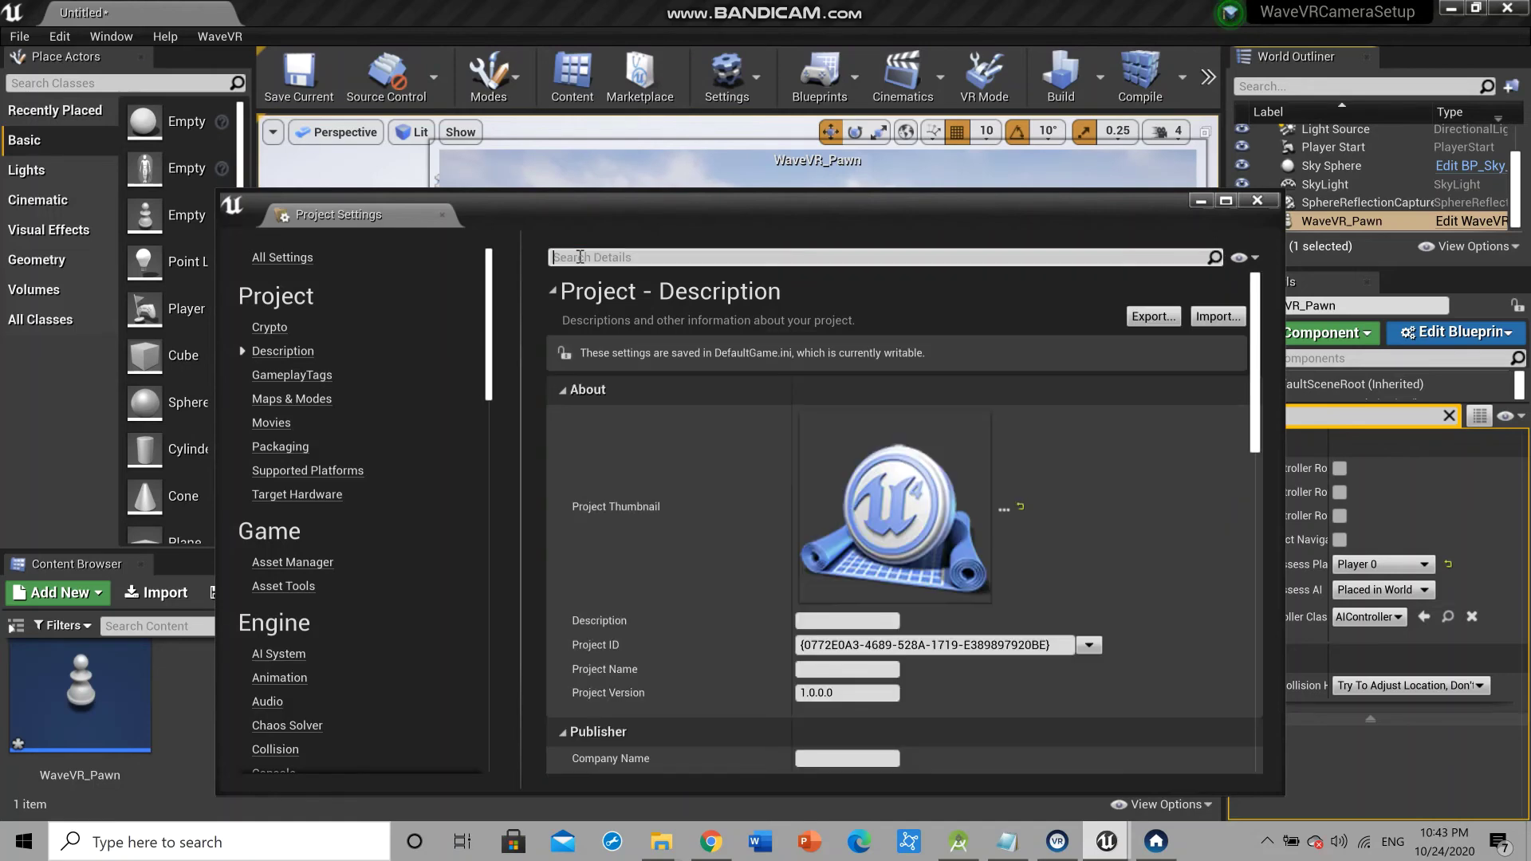
scroll(349, 565, "down", 3)
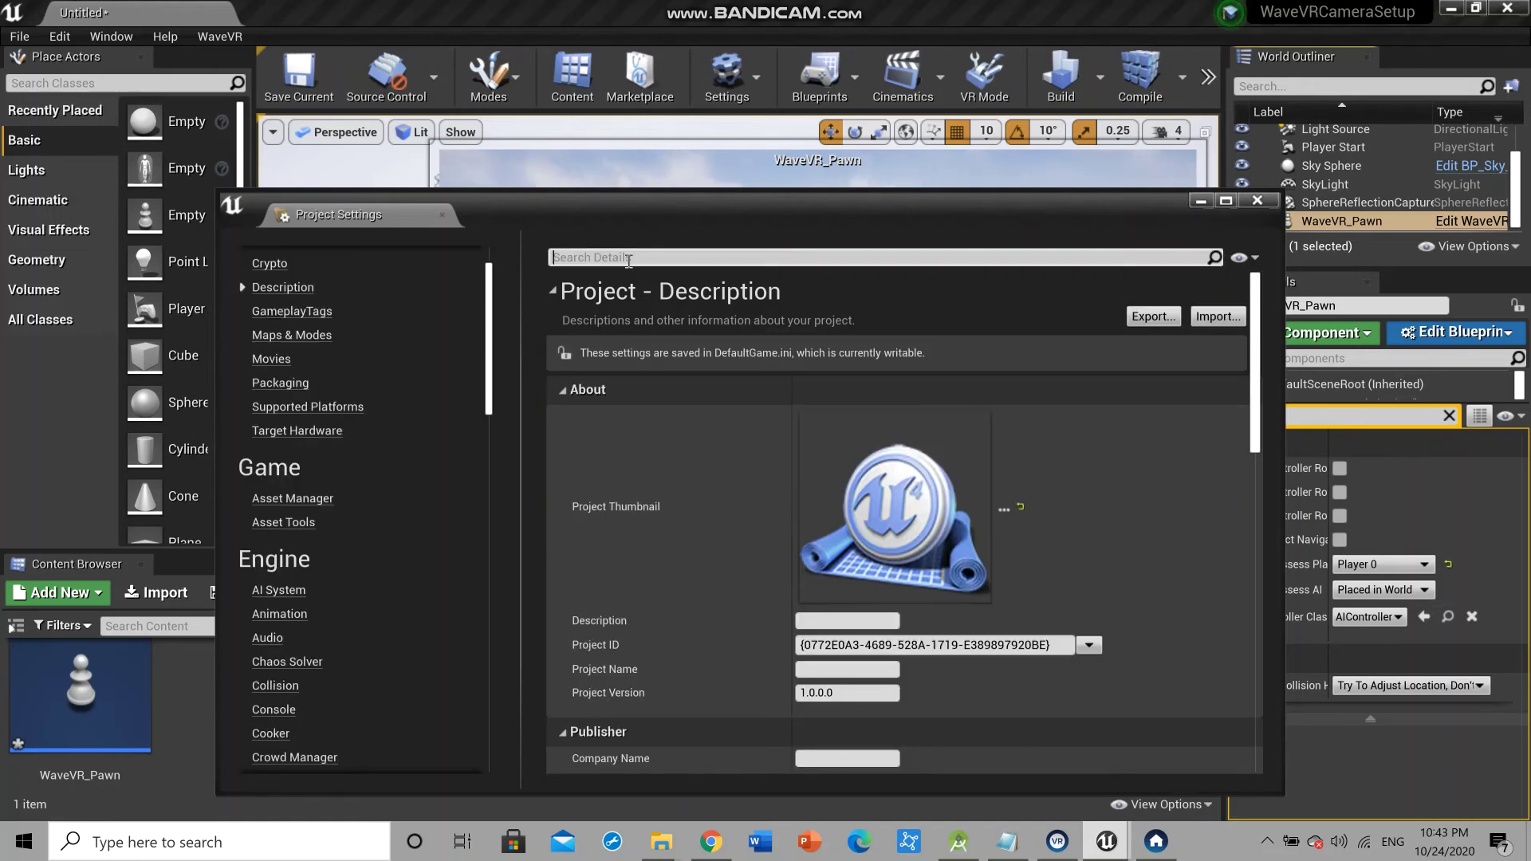
left_click(630, 256)
type("plat")
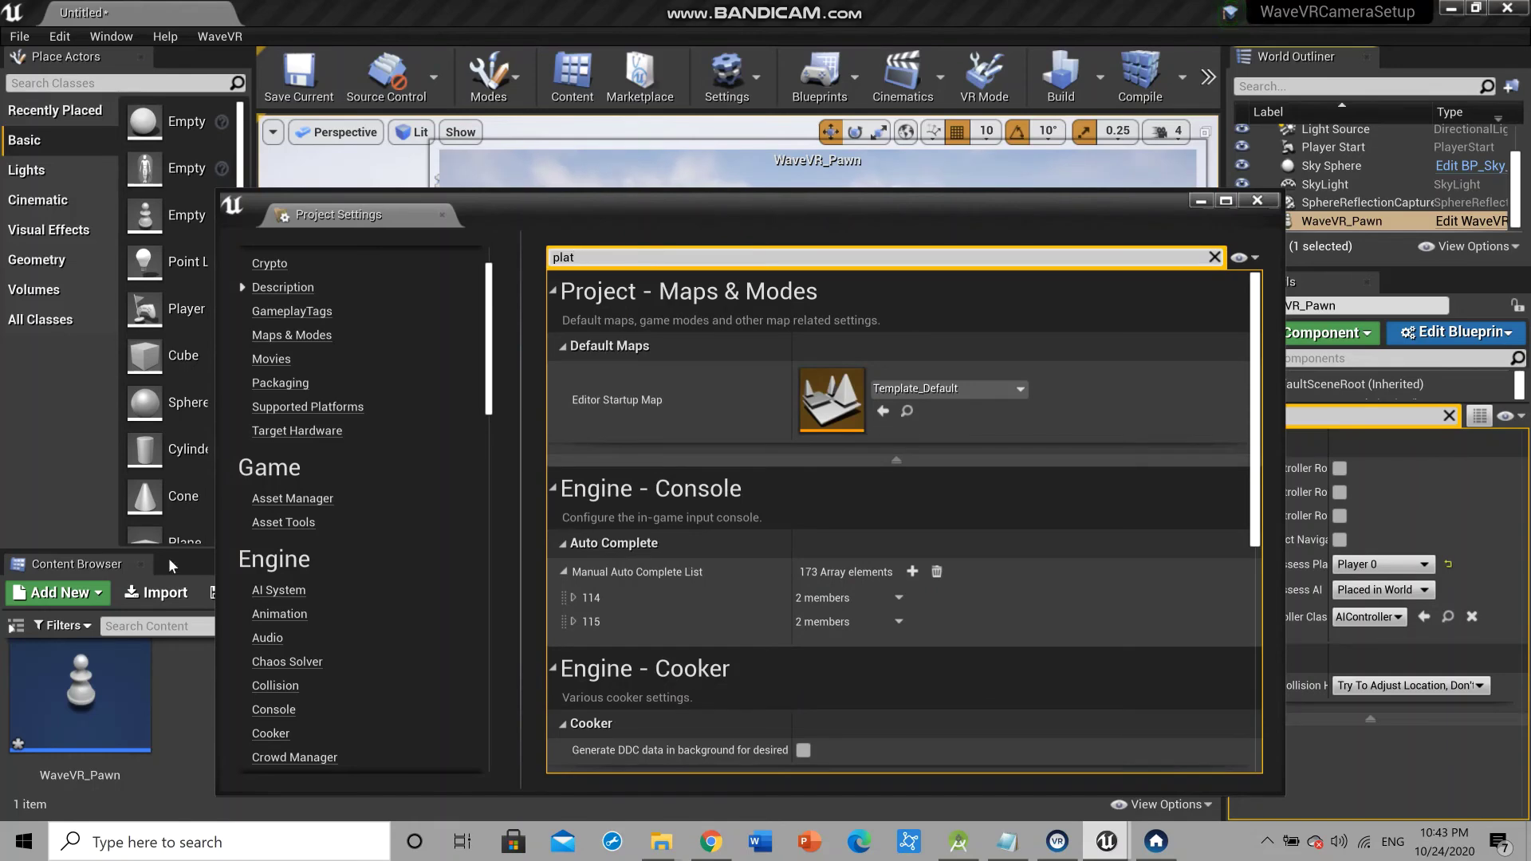
scroll(310, 605, "down", 10)
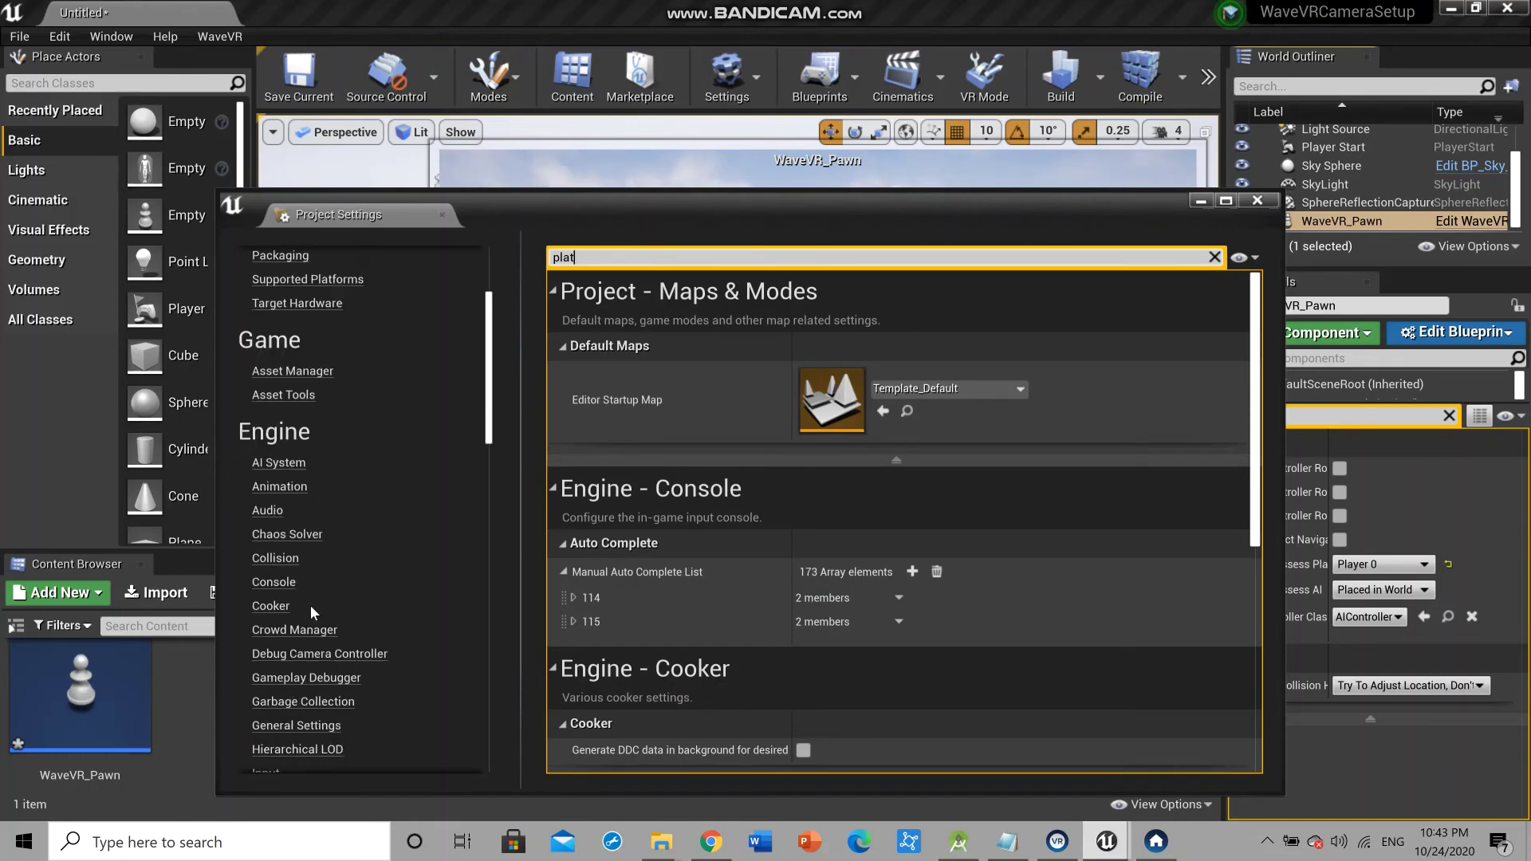
scroll(311, 605, "down", 3)
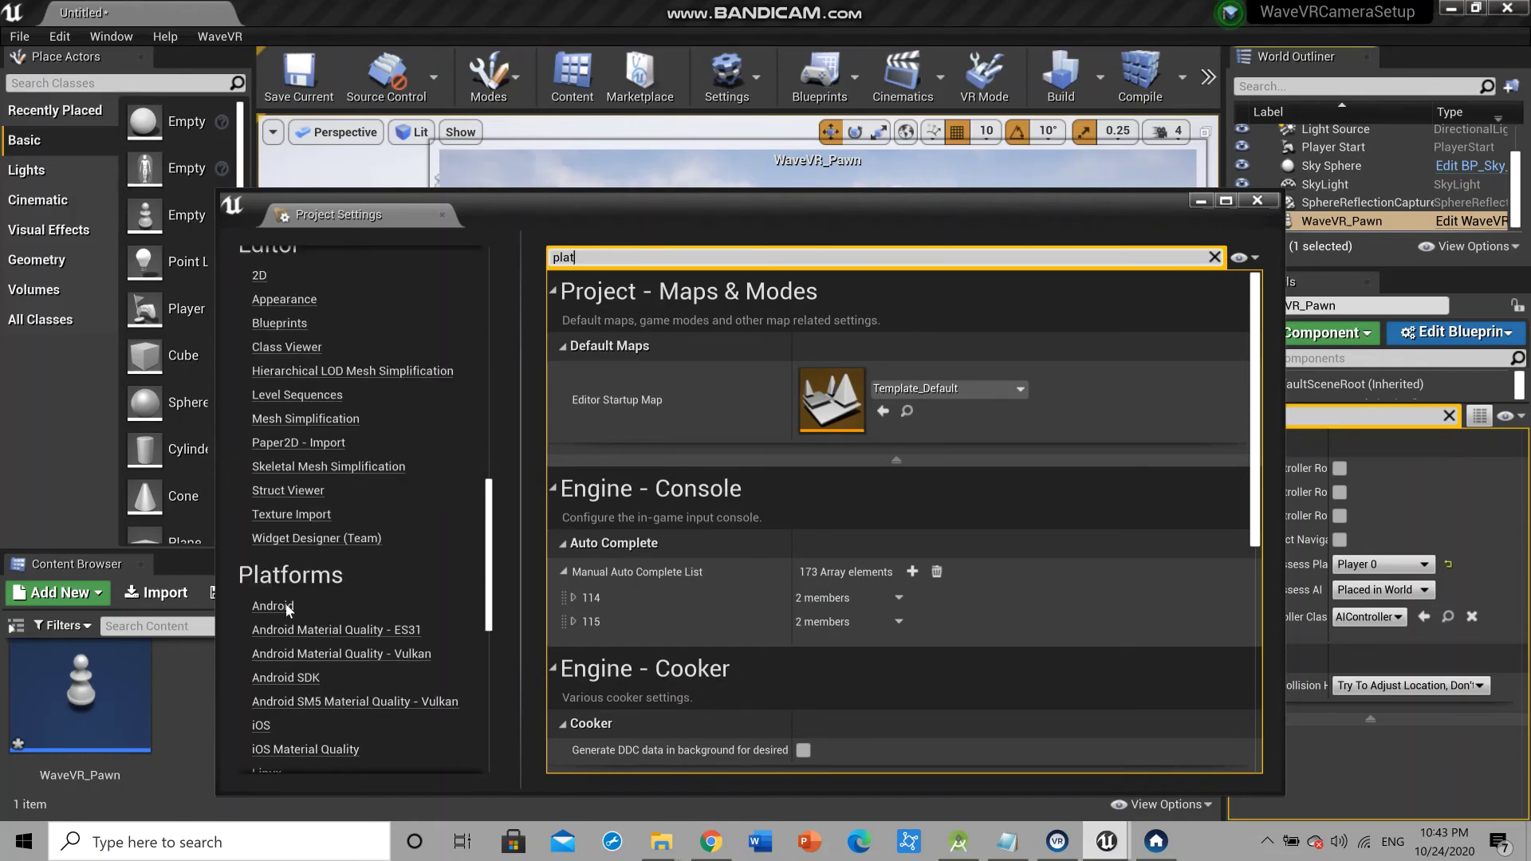
left_click(273, 606)
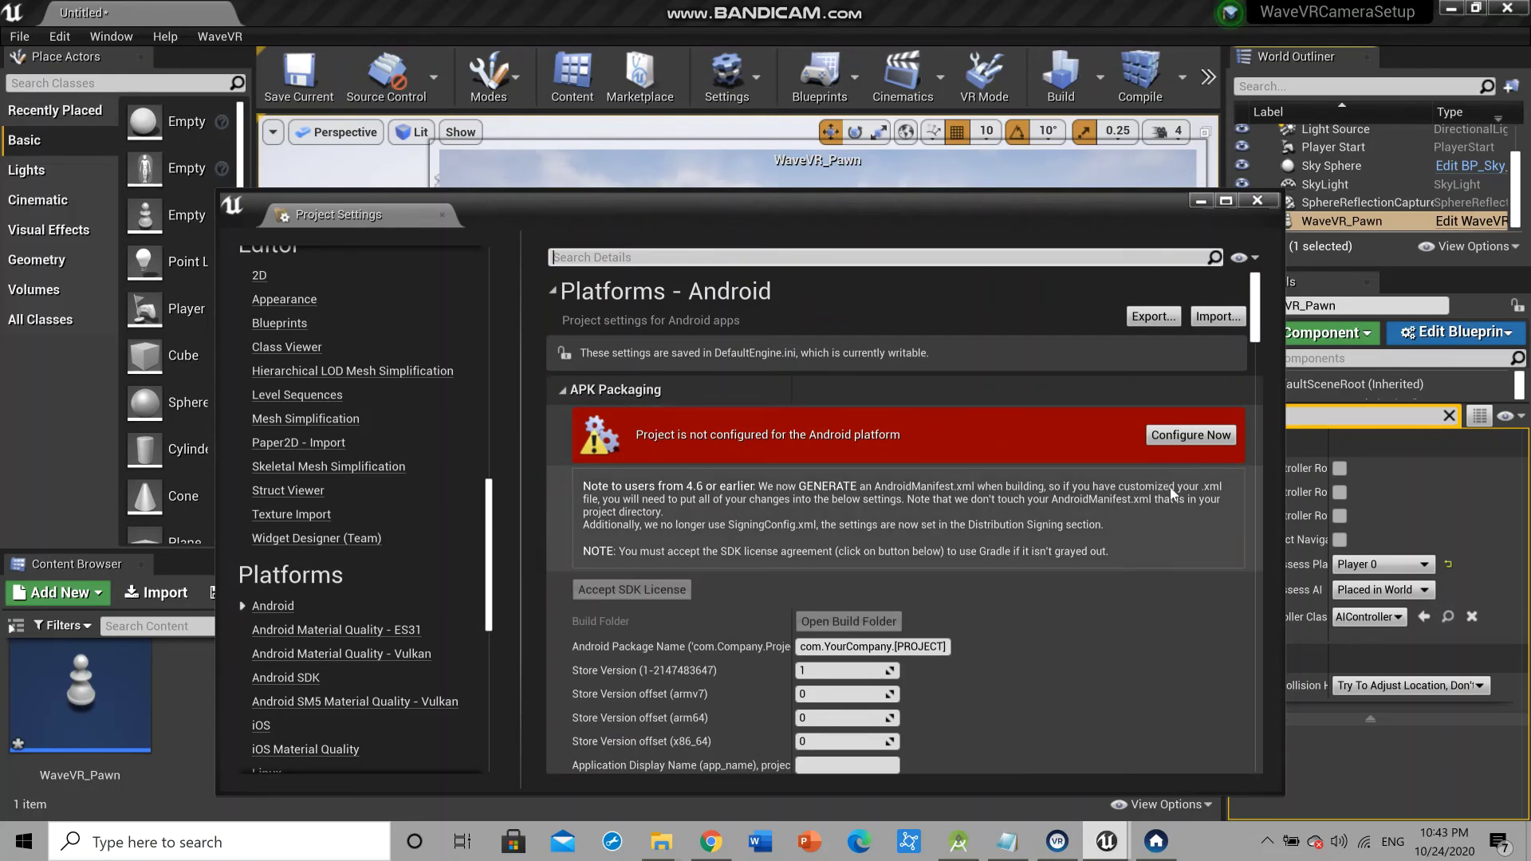
left_click(1184, 436)
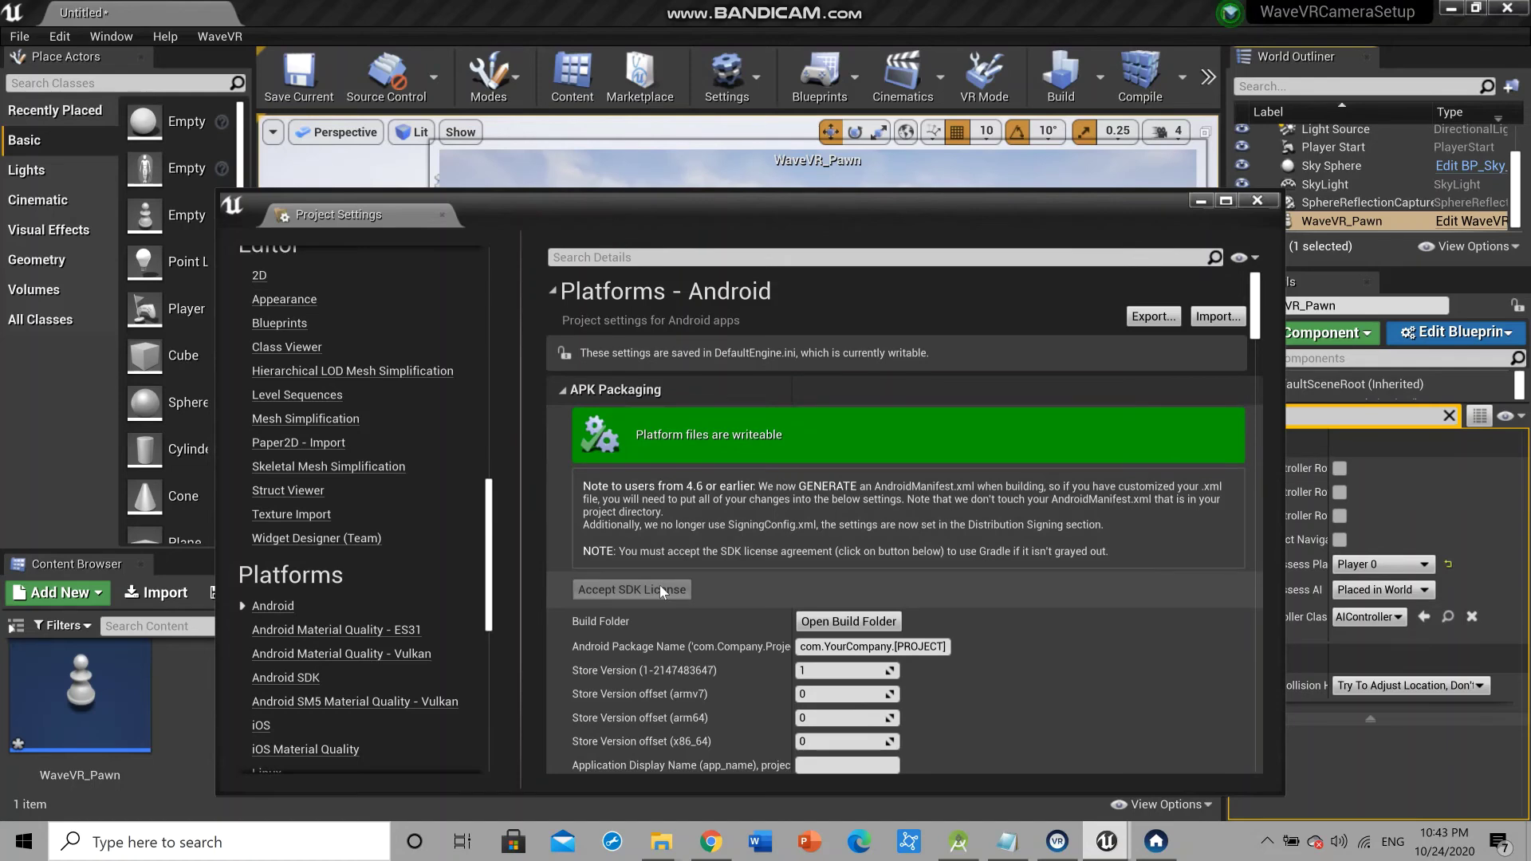
Look through the Android settings from APK packaging and build options to distribution signing, and close the project settings
scroll(1177, 408, "down", 2)
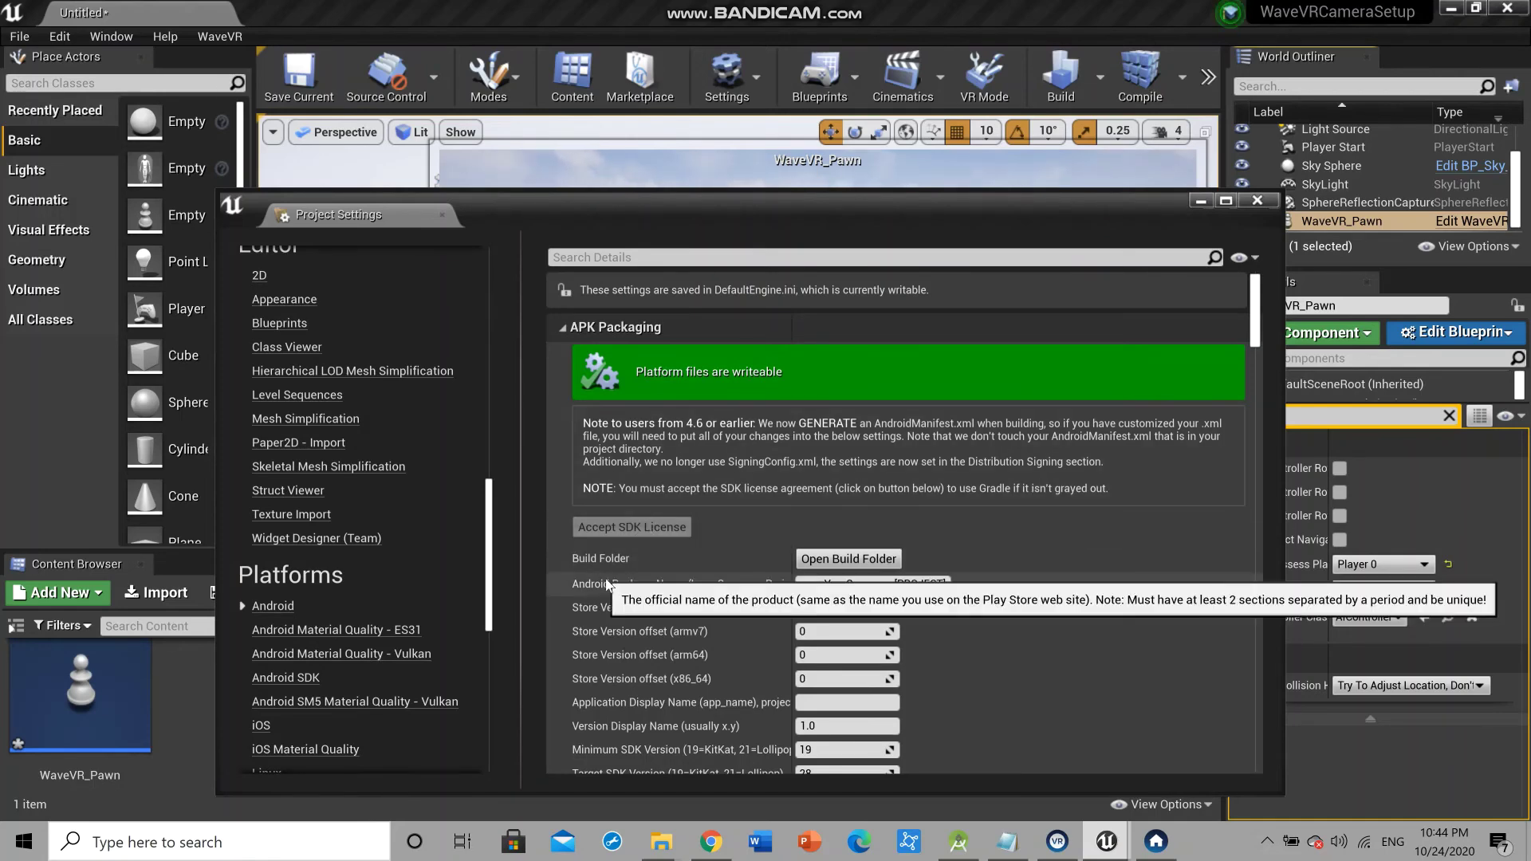
scroll(1171, 563, "down", 3)
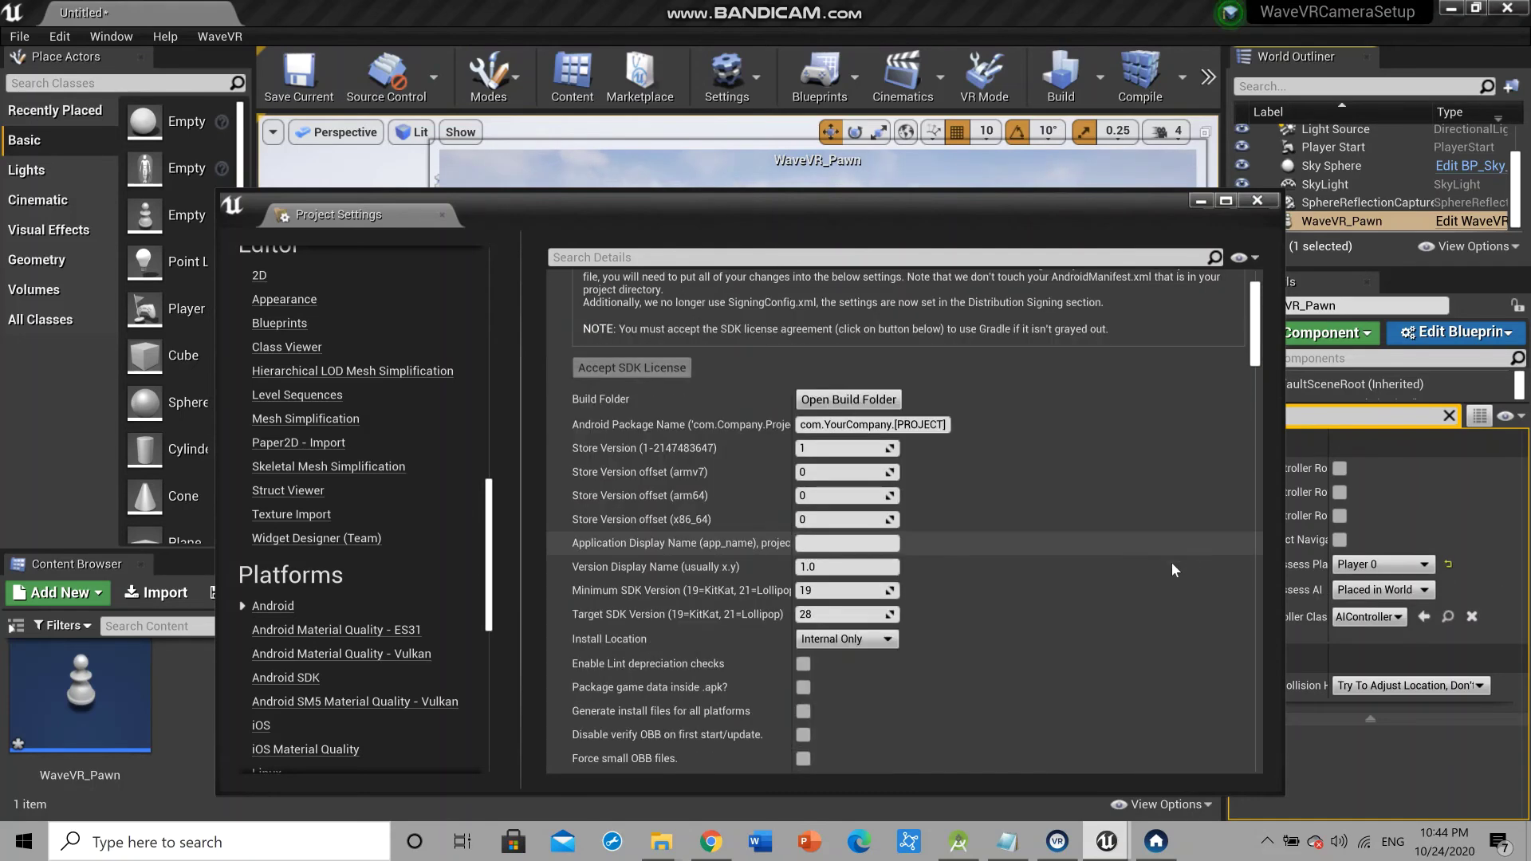
scroll(1116, 562, "down", 2)
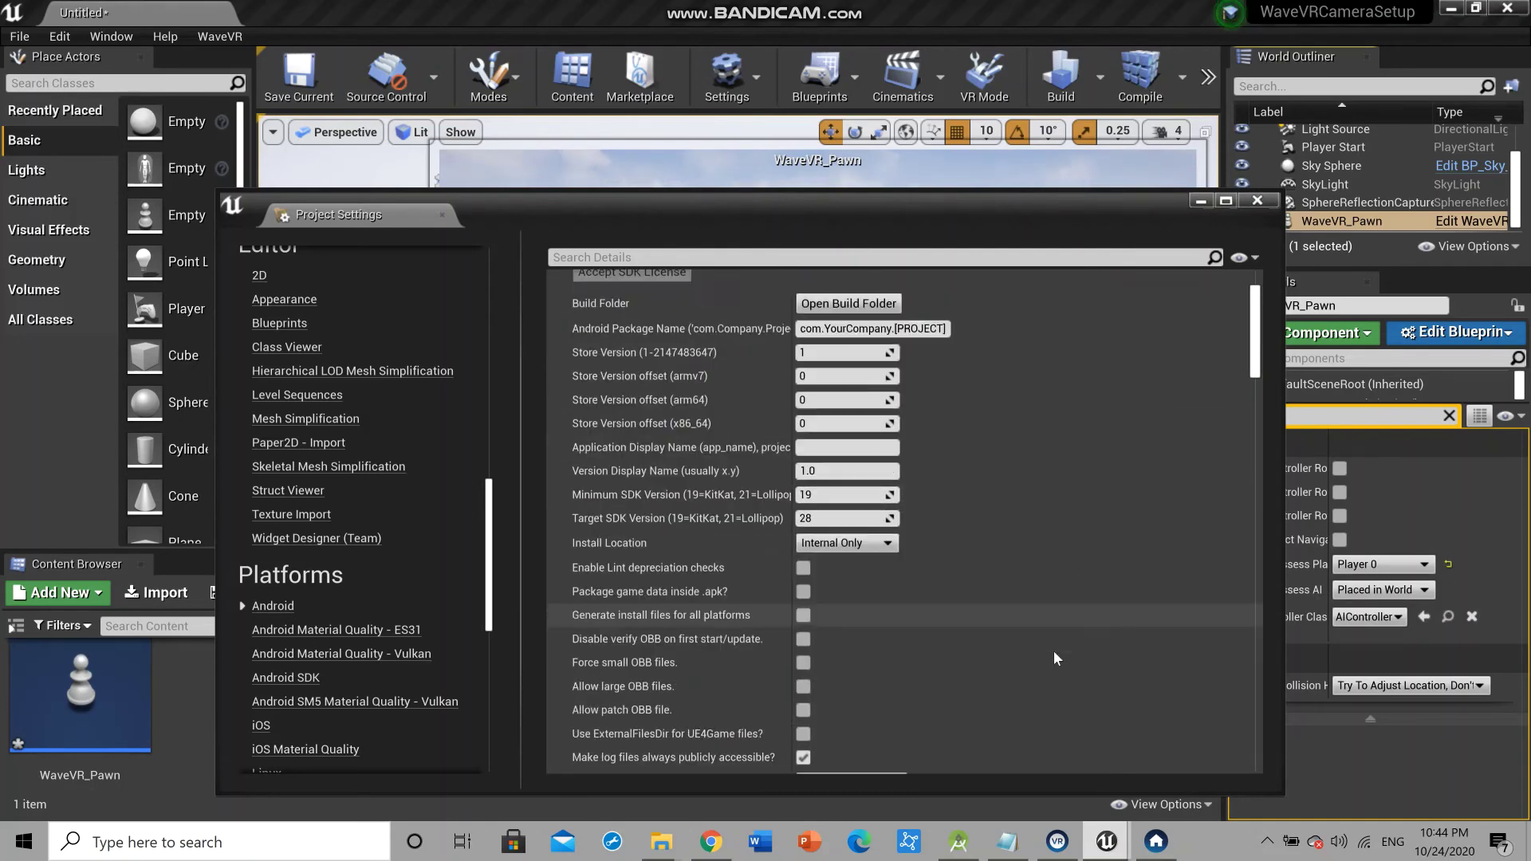
scroll(1055, 650, "down", 10)
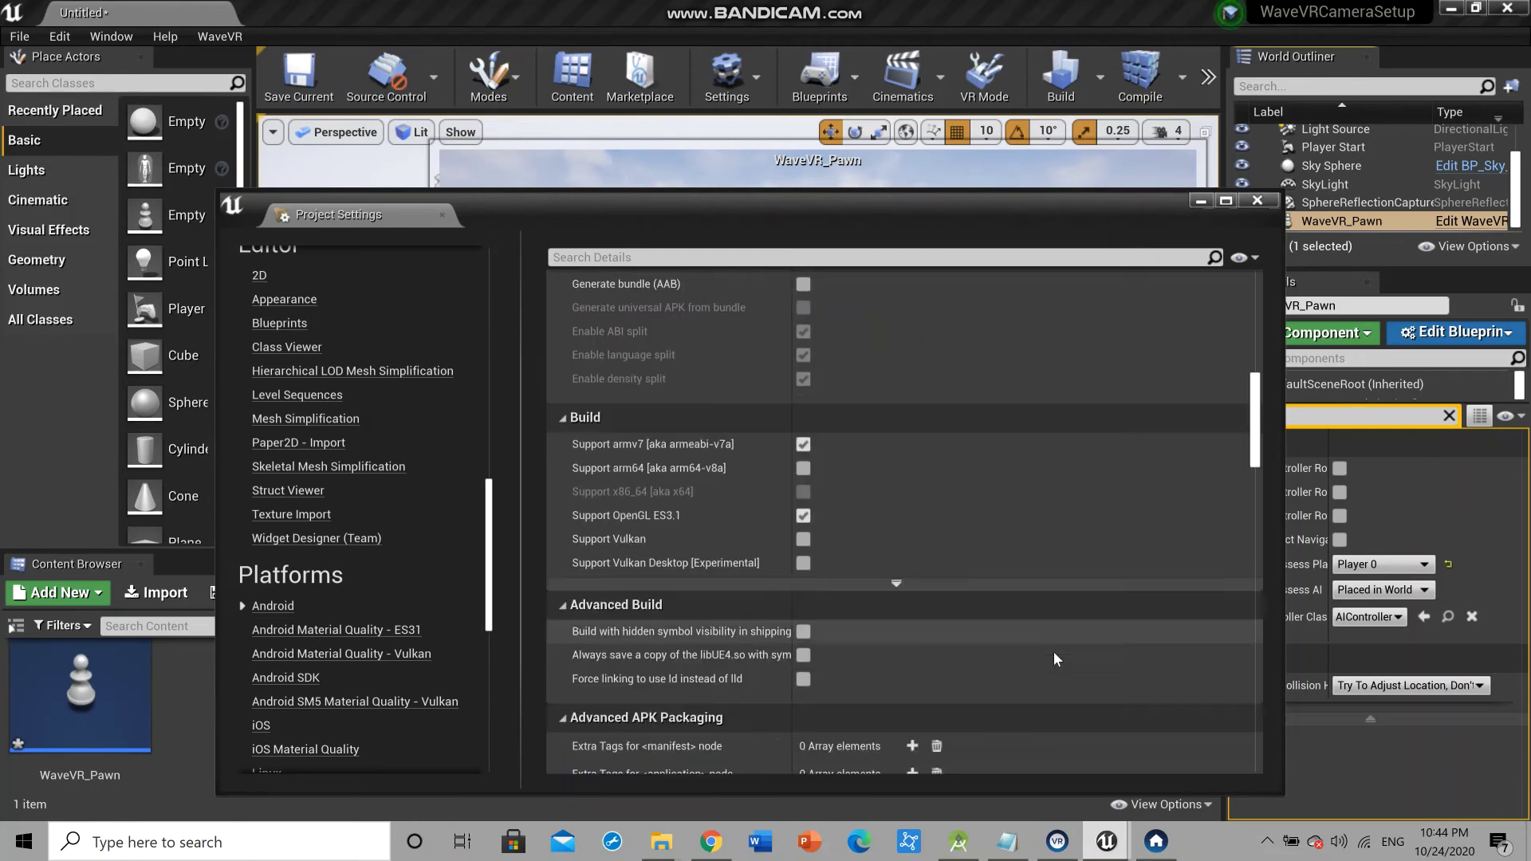
scroll(1055, 653, "down", 10)
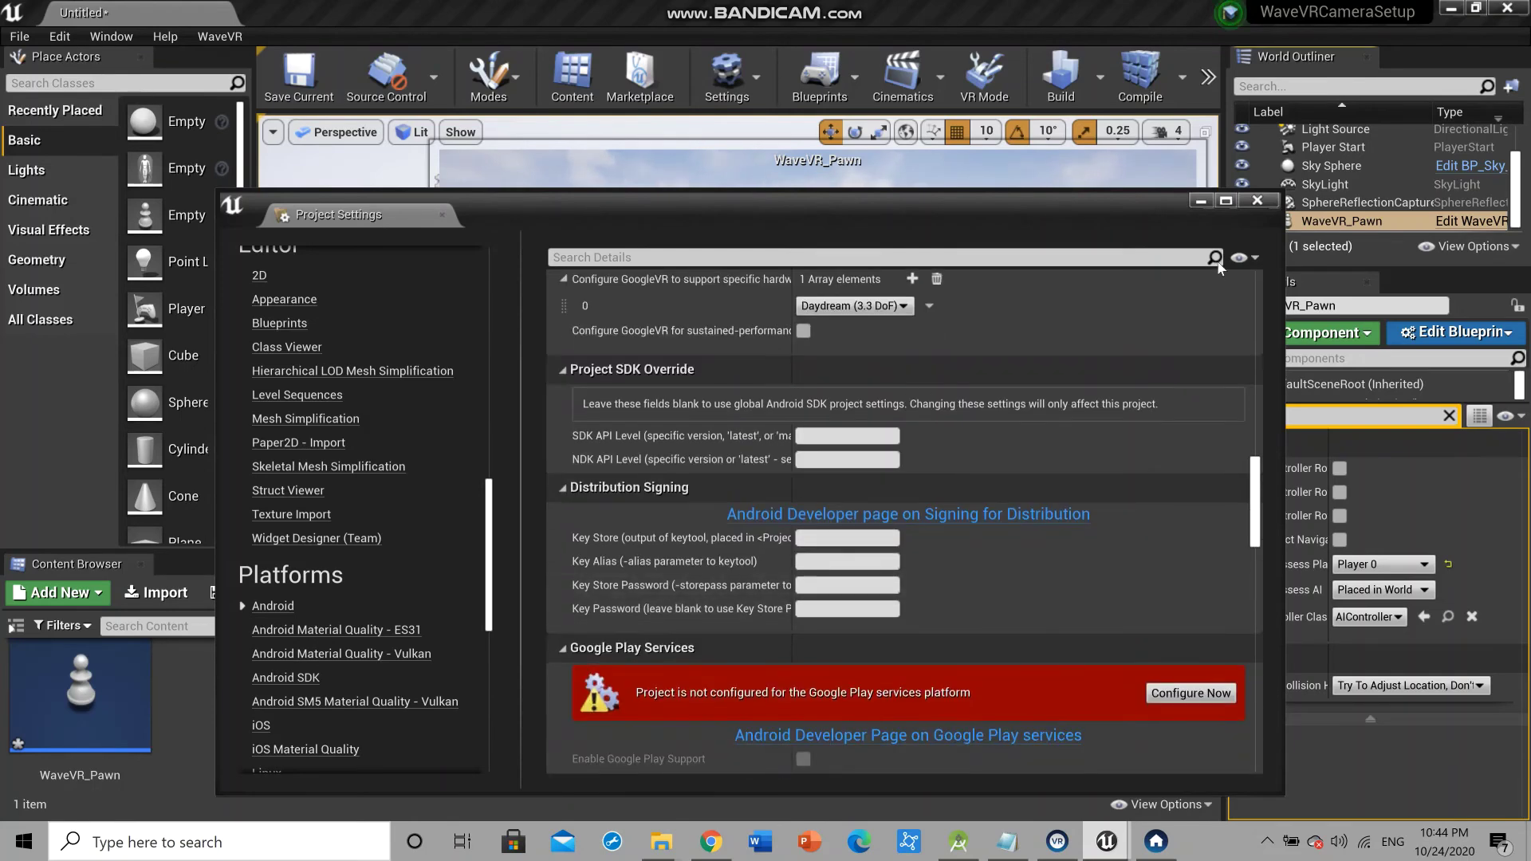
scroll(1218, 267, "up", 3)
left_click(1258, 200)
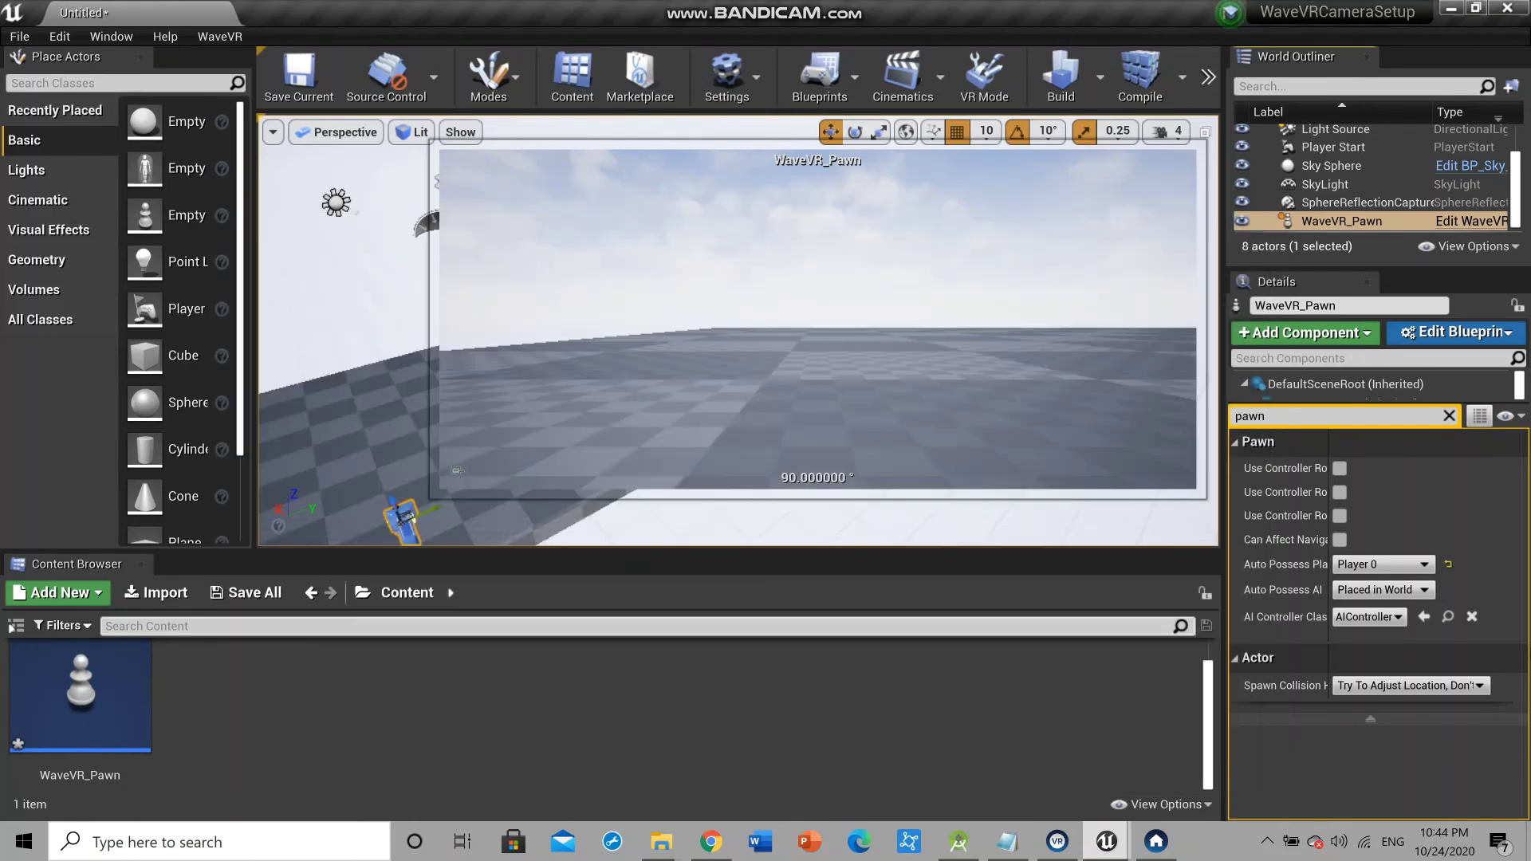
Set the preview rendering level to Android ES 3.1, and switch the preview off and on to compare the level's rendering
left_click(737, 94)
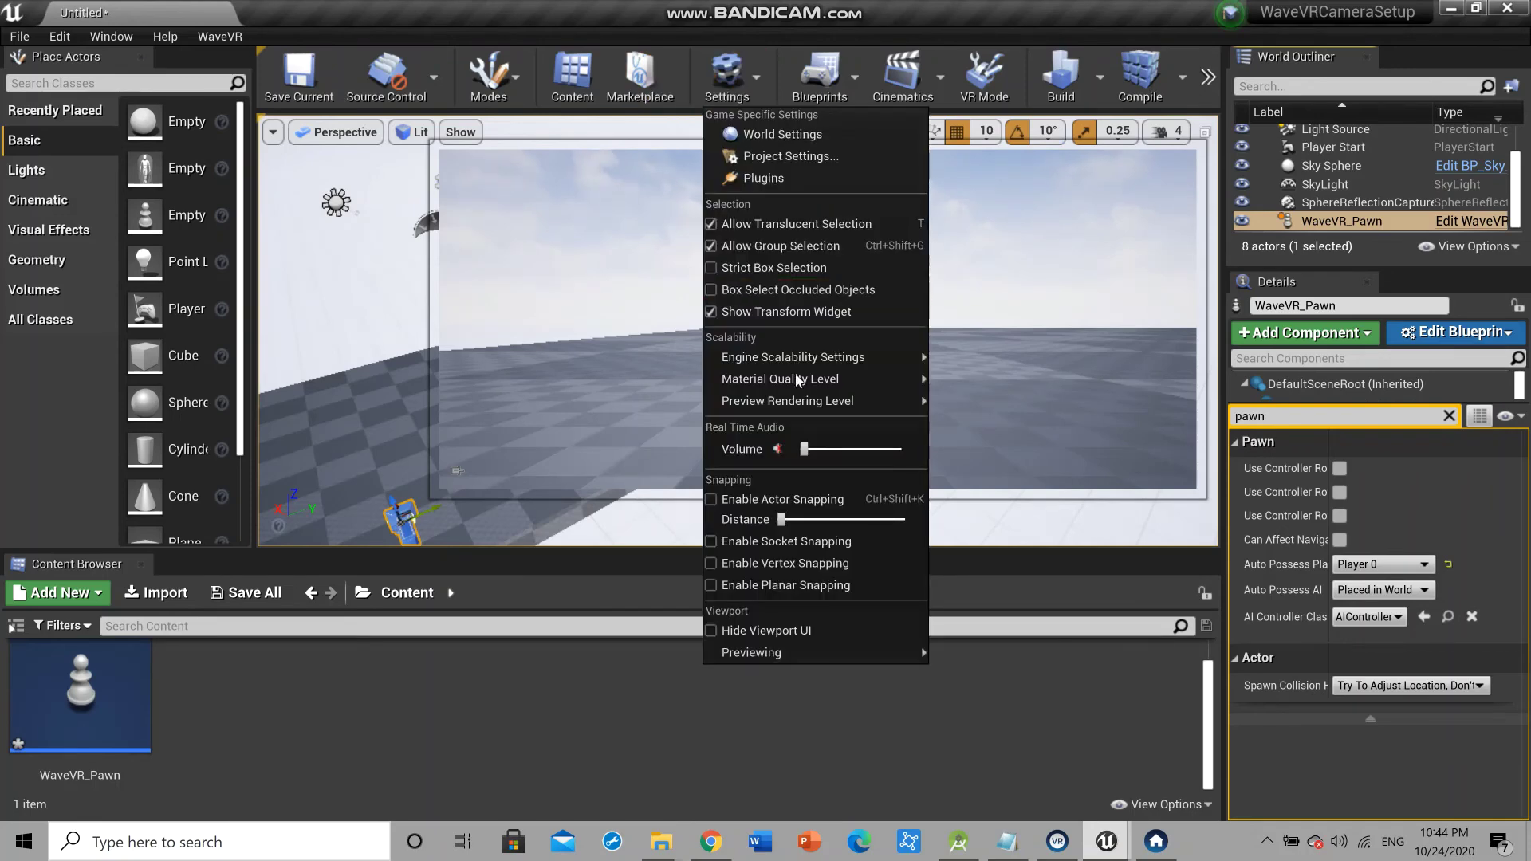
mouse_move(762, 406)
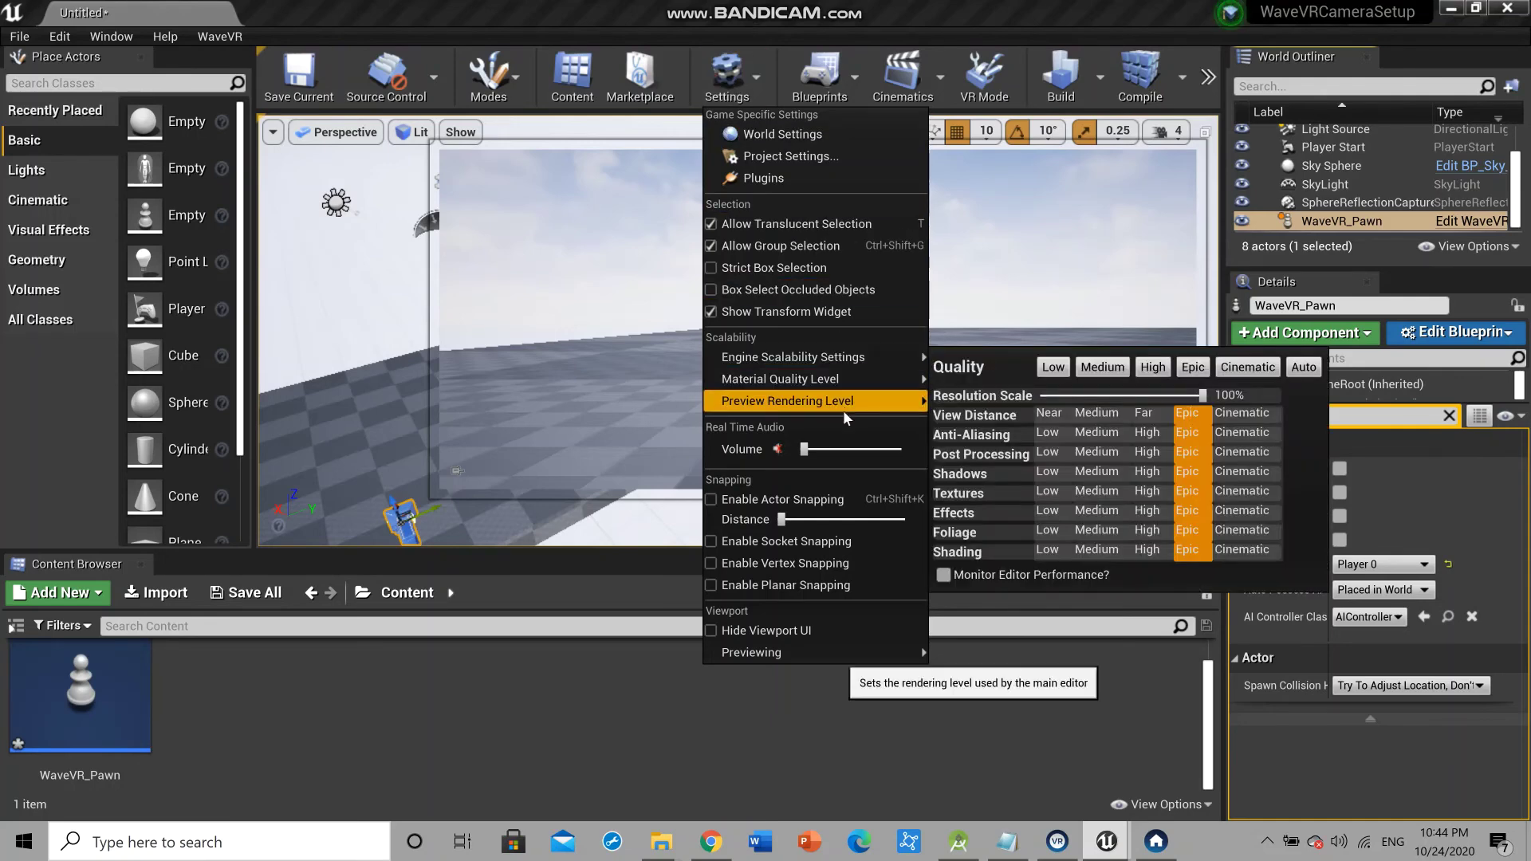
mouse_move(841, 404)
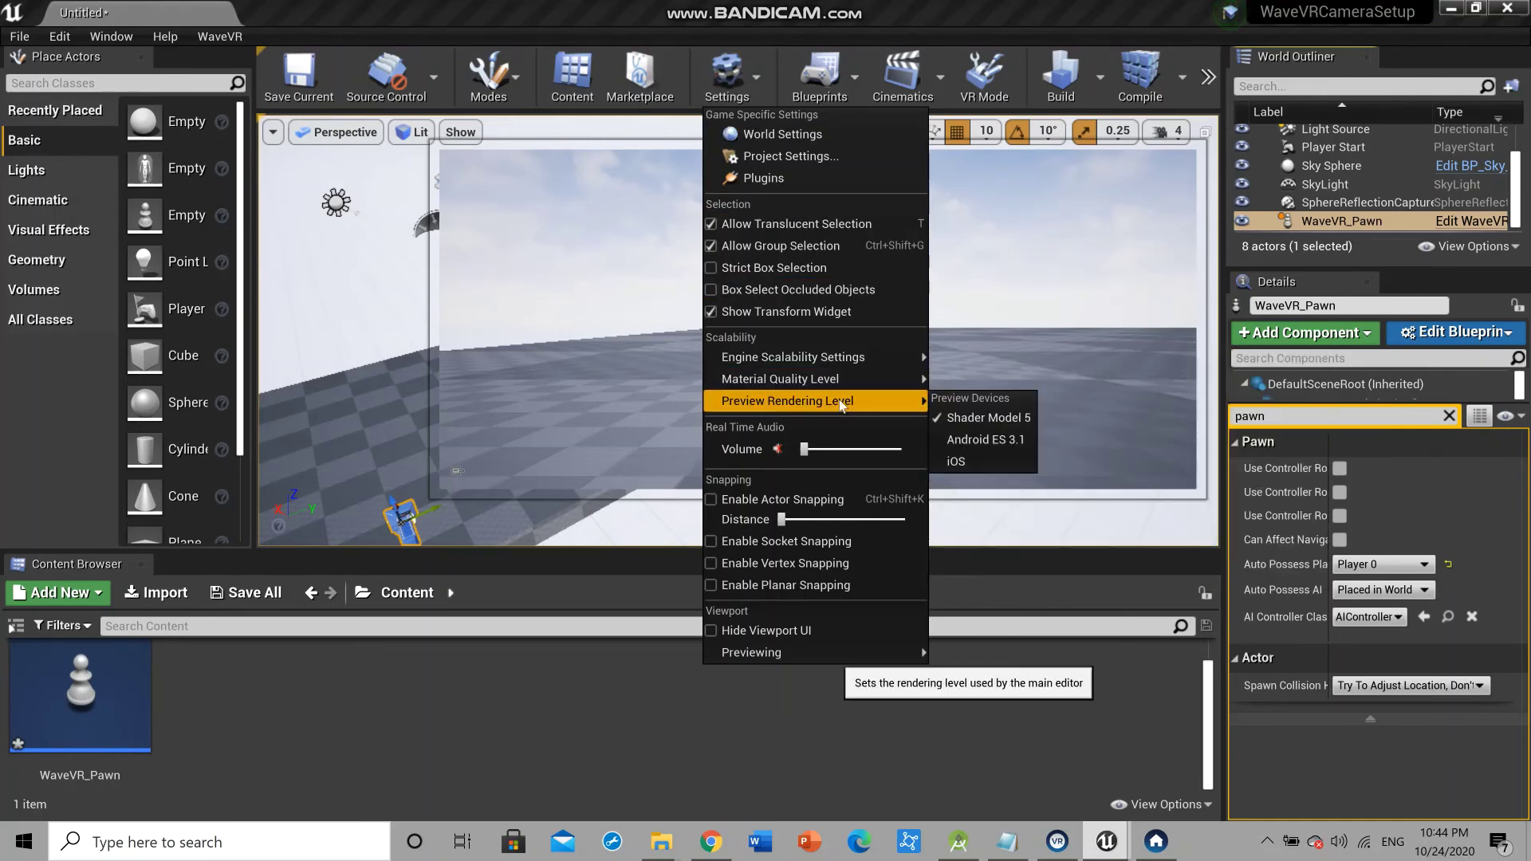
left_click(979, 445)
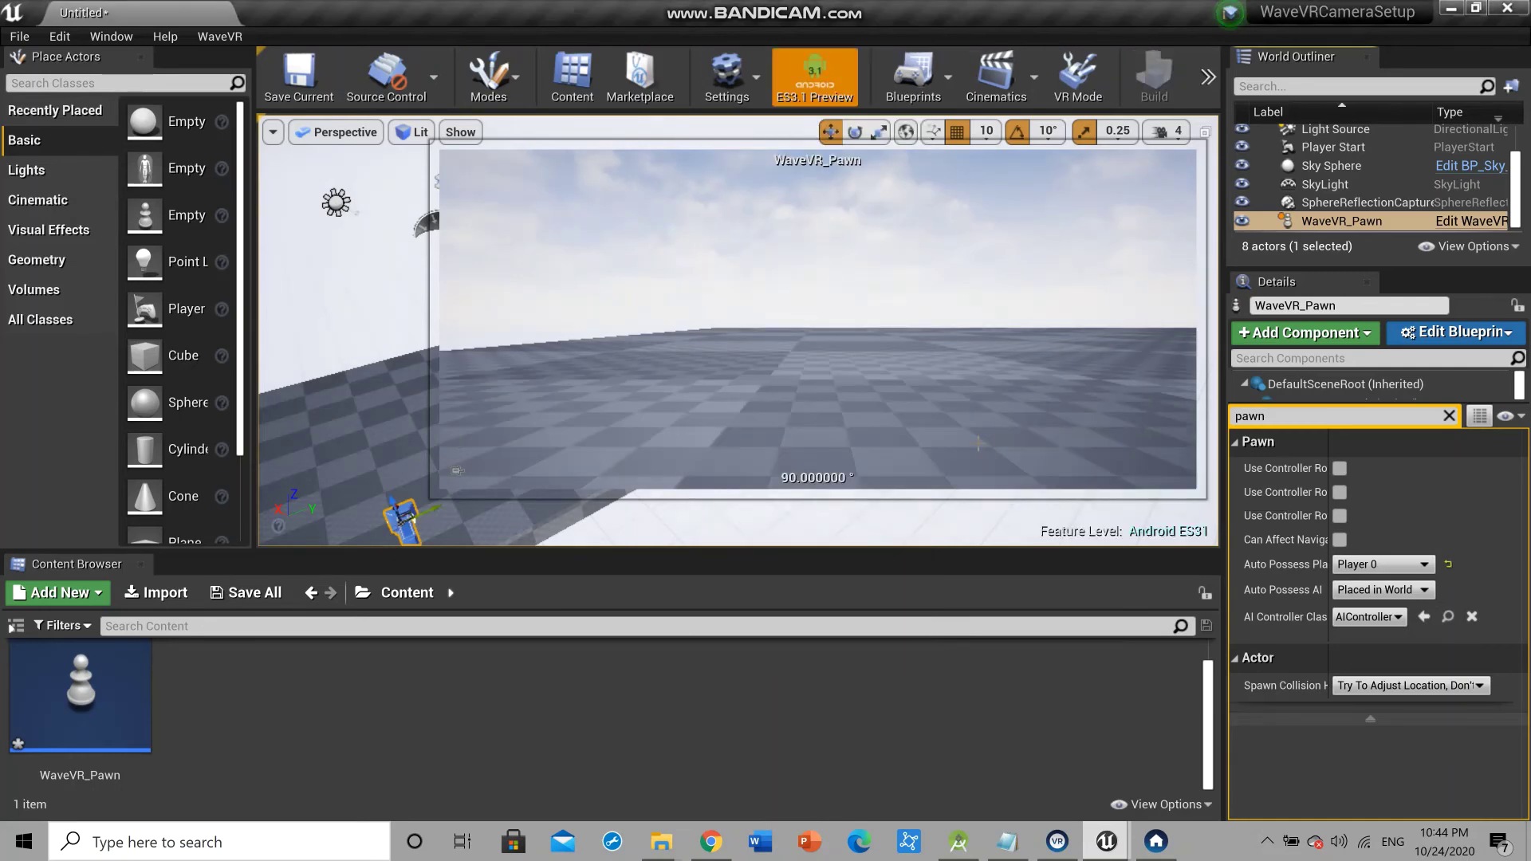
left_click(815, 82)
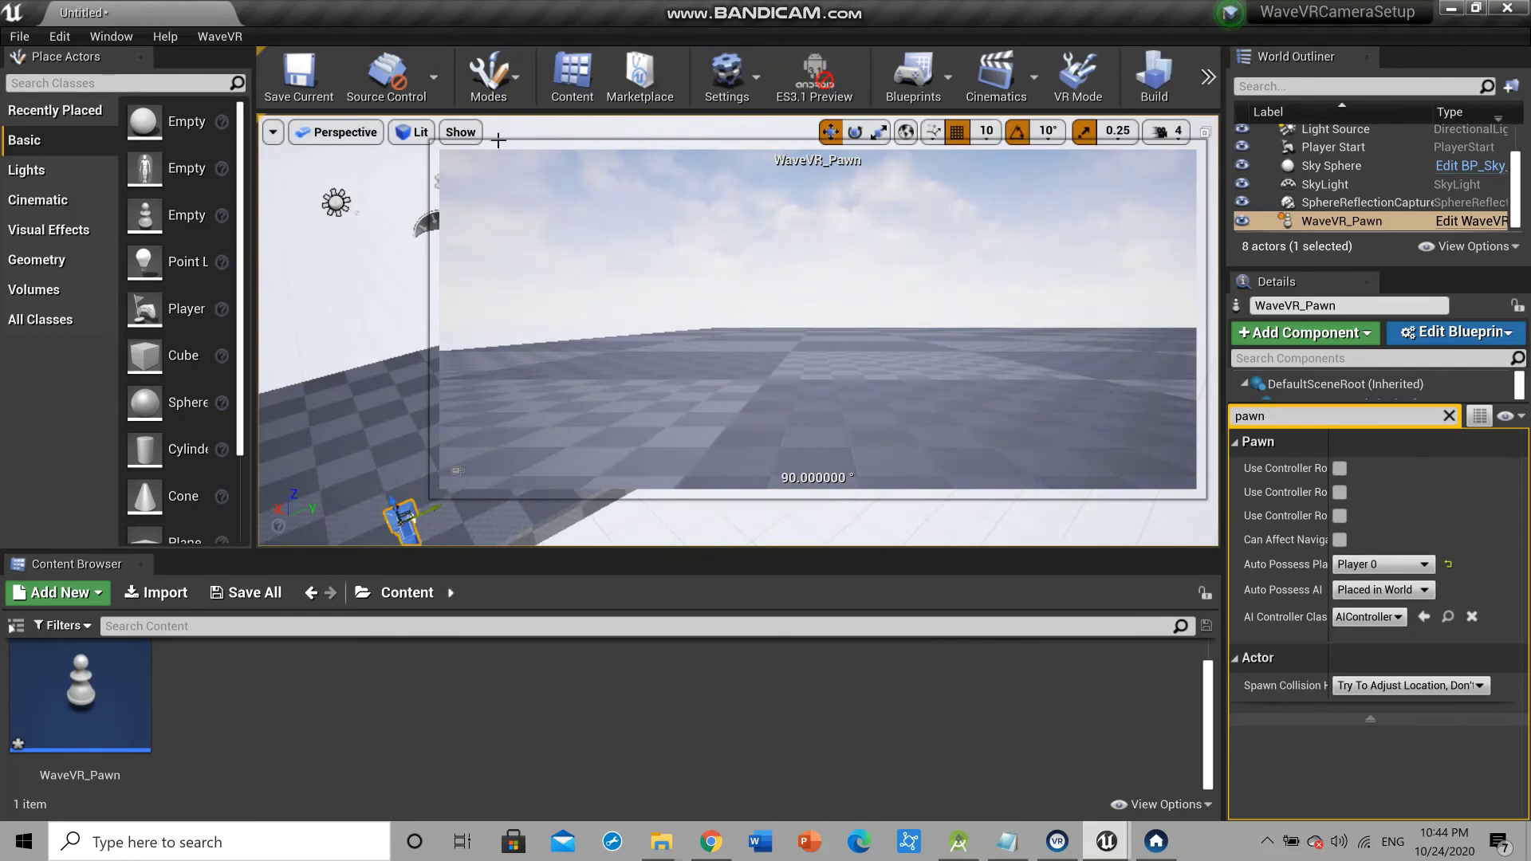
mouse_move(501, 142)
left_mouse_down()
mouse_move(495, 88)
mouse_move(492, 160)
left_mouse_up()
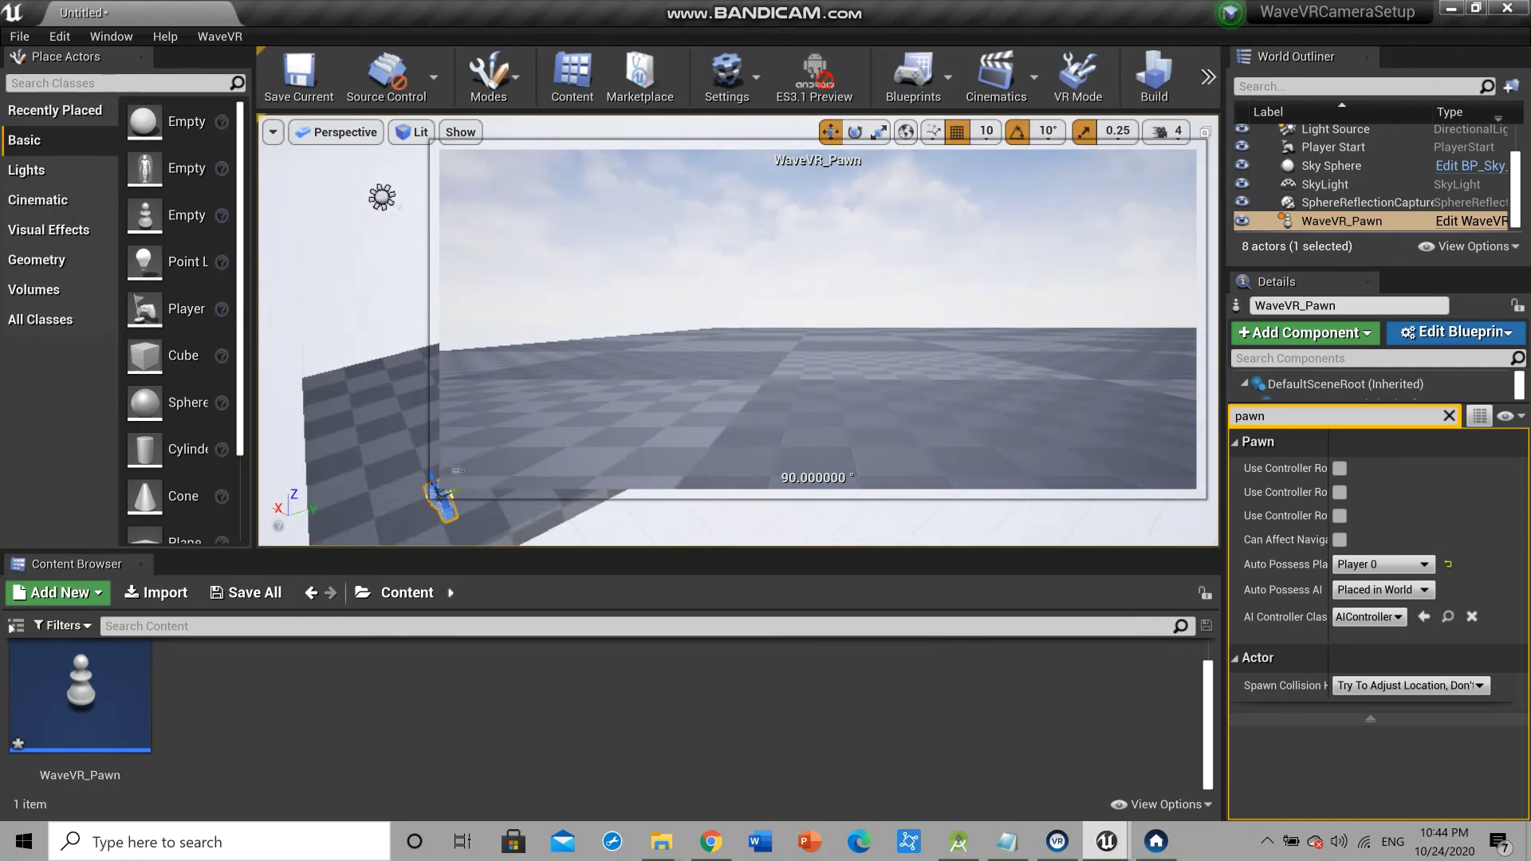
left_click(809, 70)
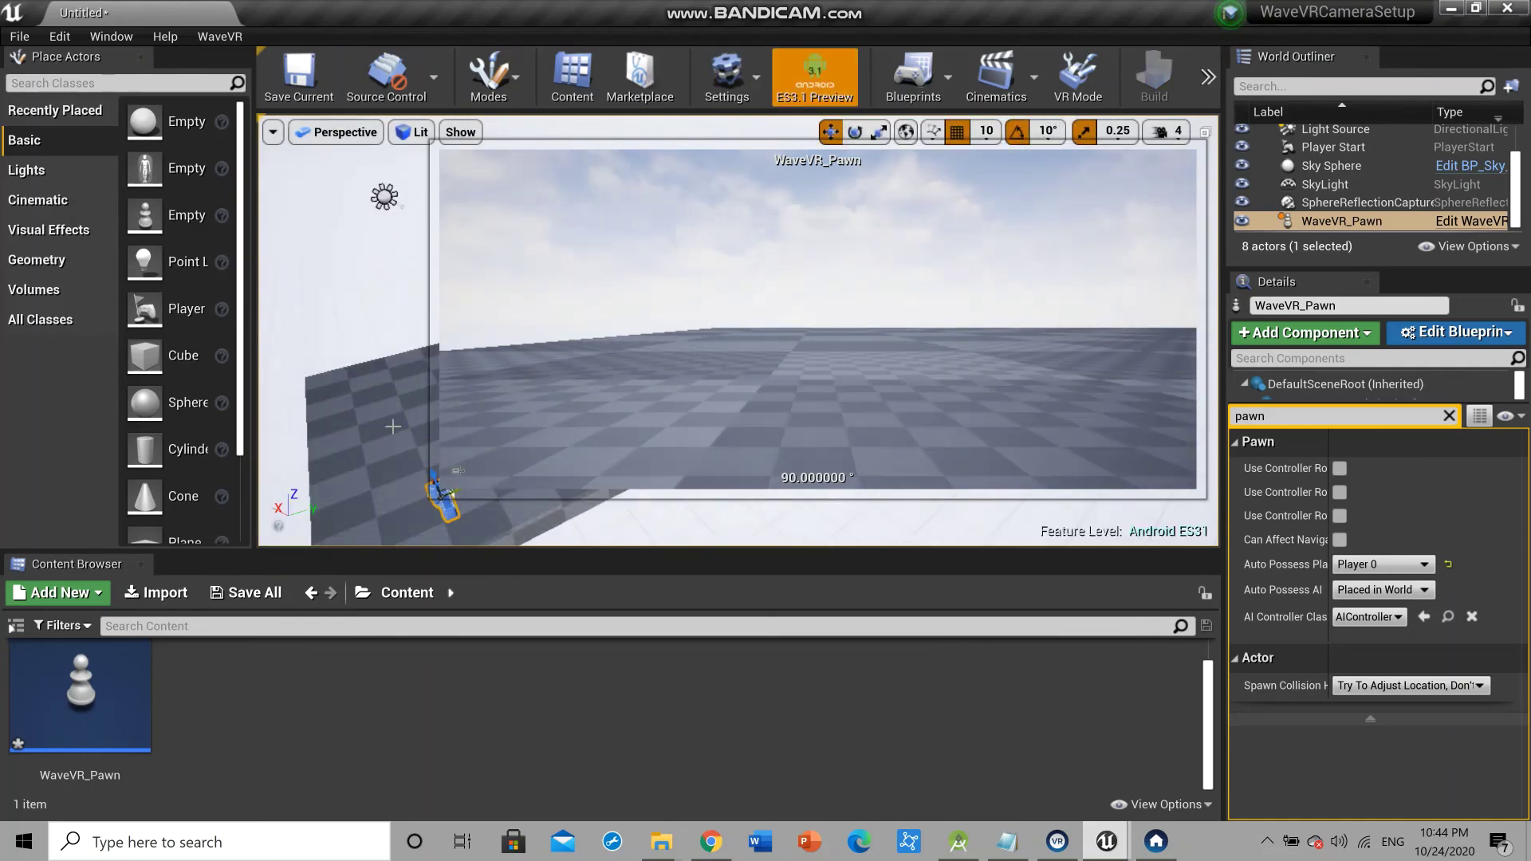
scroll(396, 443, "up", 2)
scroll(395, 443, "up", 2)
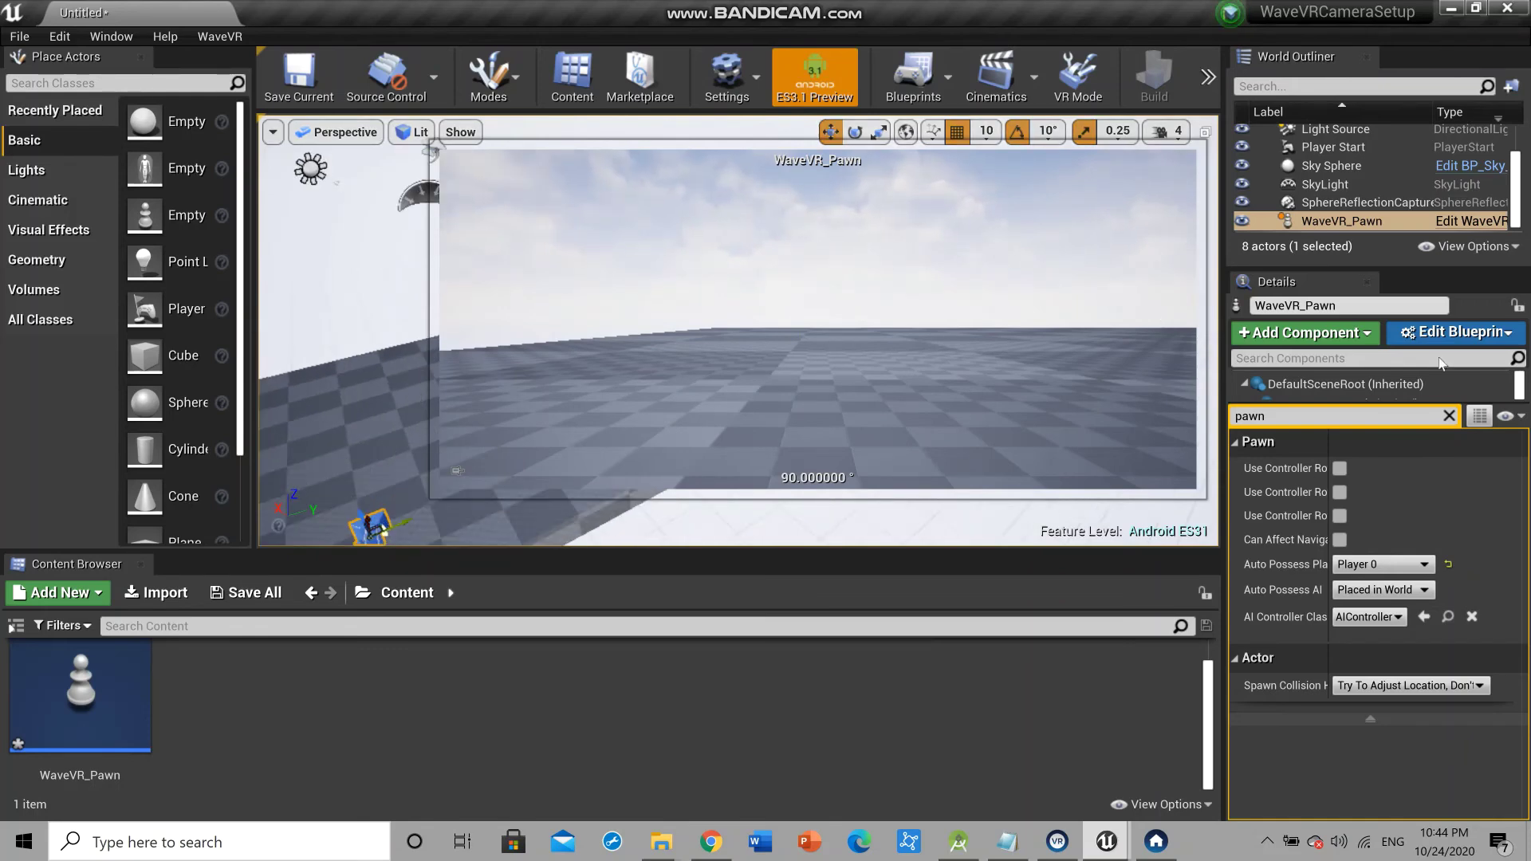
Place a basic Cylinder shape at the far corner of the floor, in front of WaveVR_Pawn
scroll(218, 447, "down", 2)
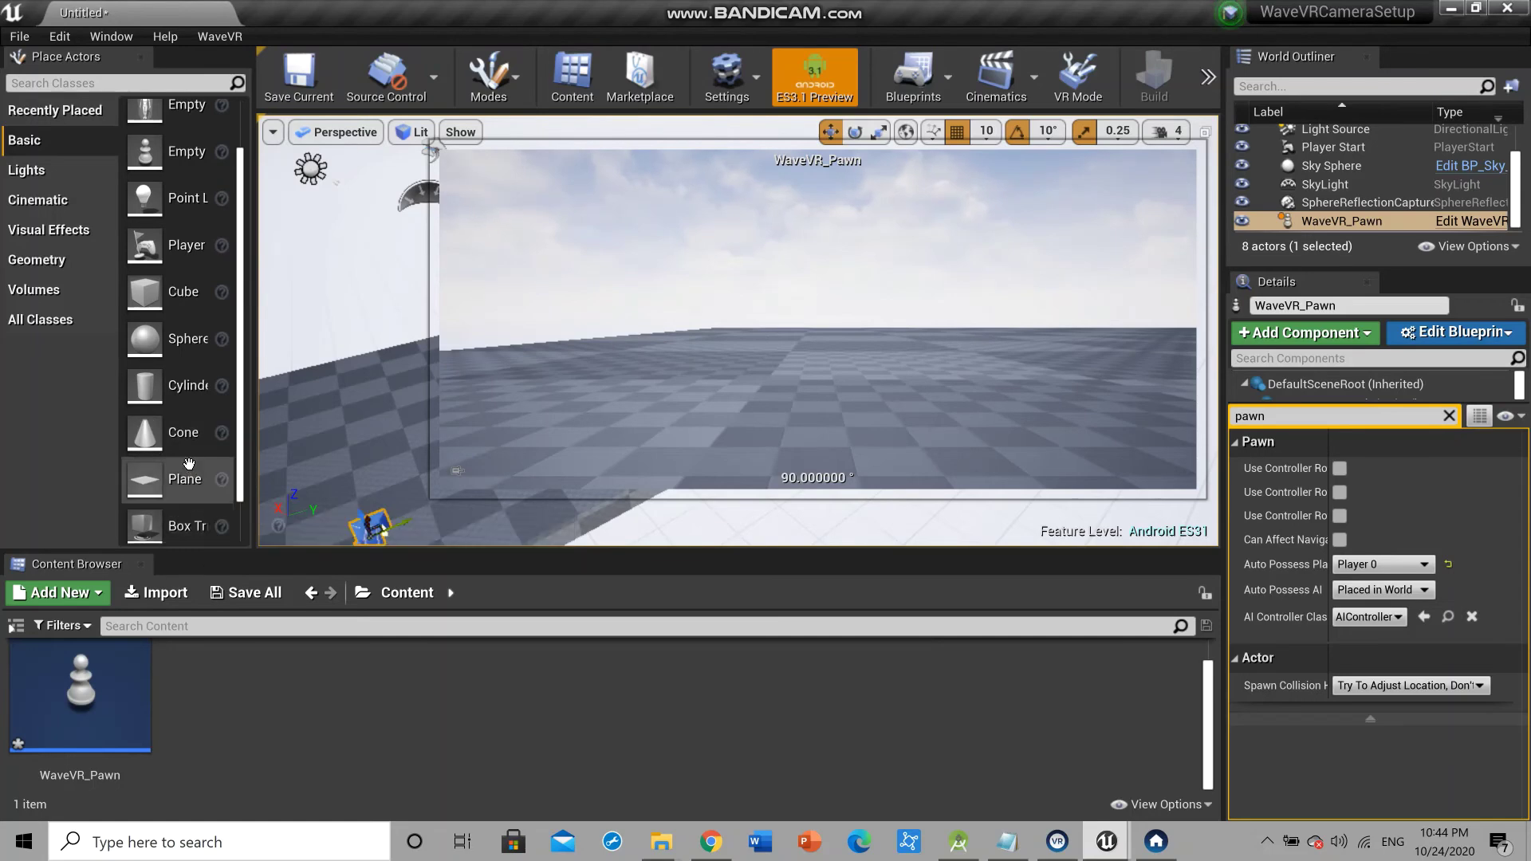
scroll(196, 462, "down", 2)
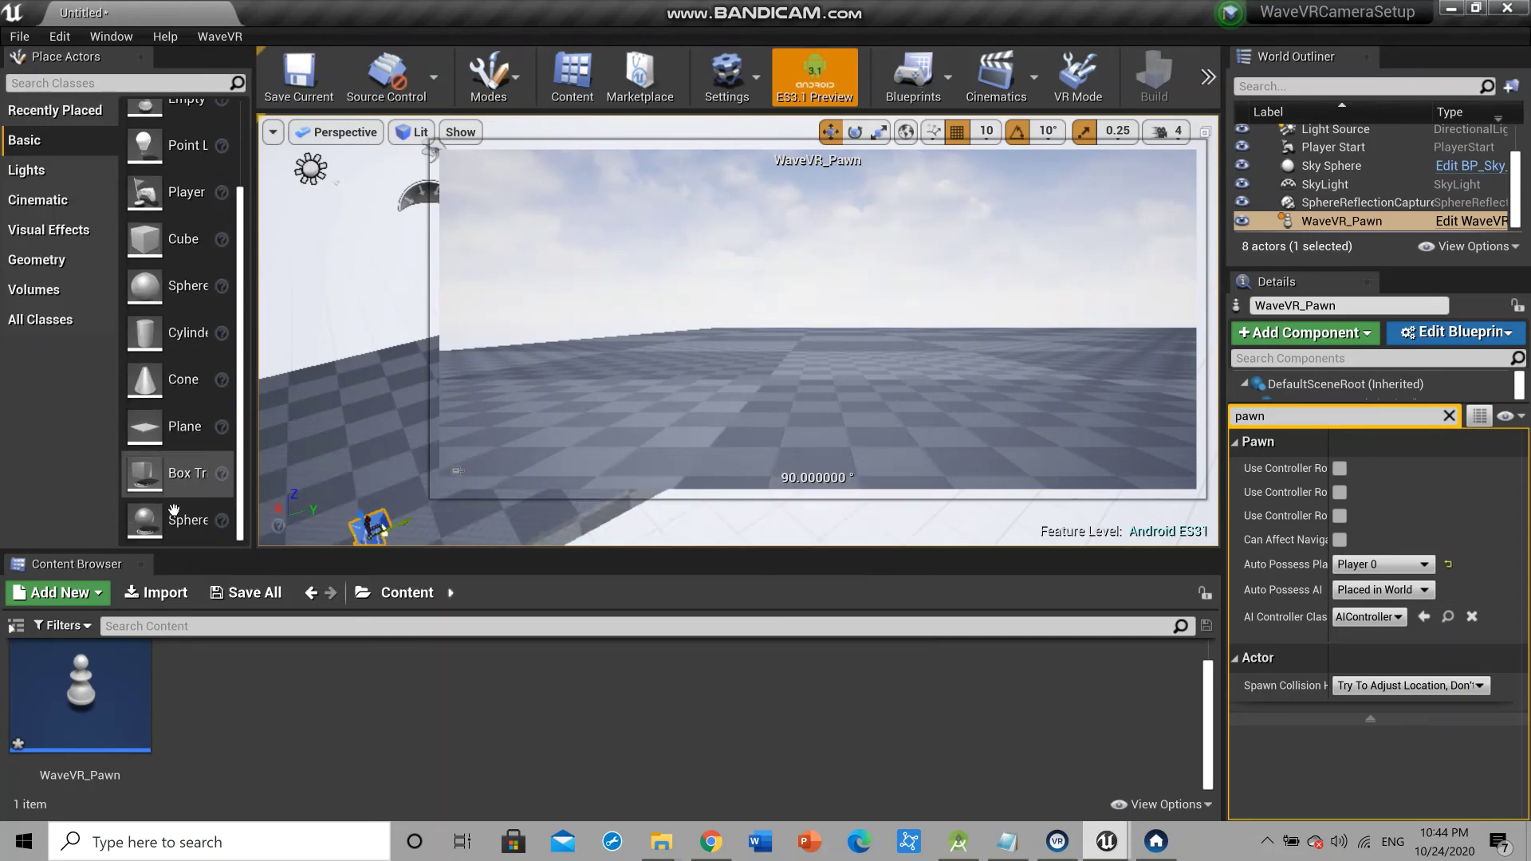
scroll(176, 415, "up", 2)
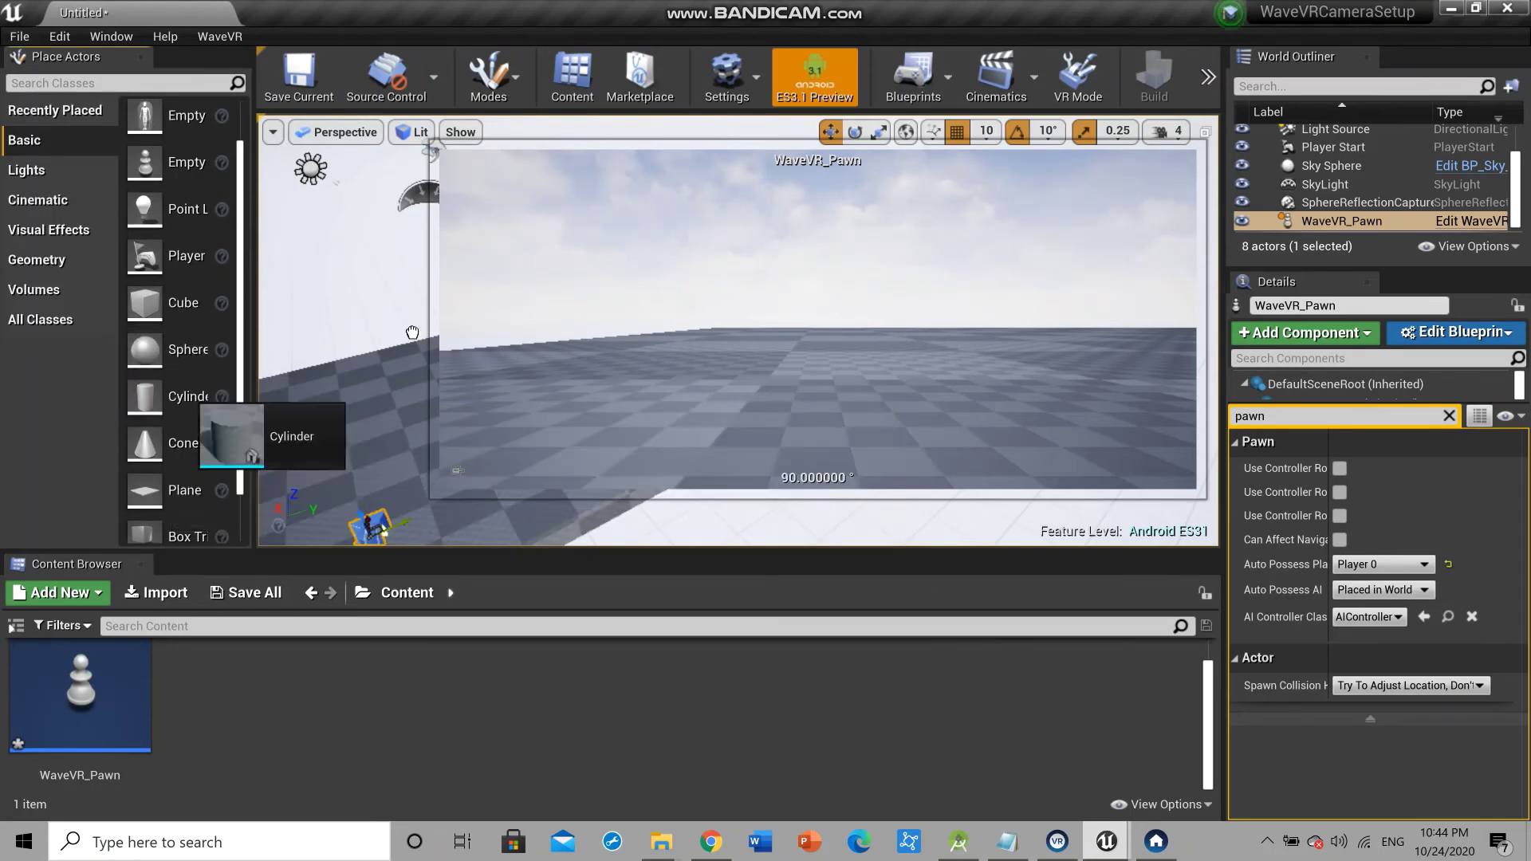
left_click_drag(413, 333, 403, 392)
left_click_drag(487, 344, 403, 328)
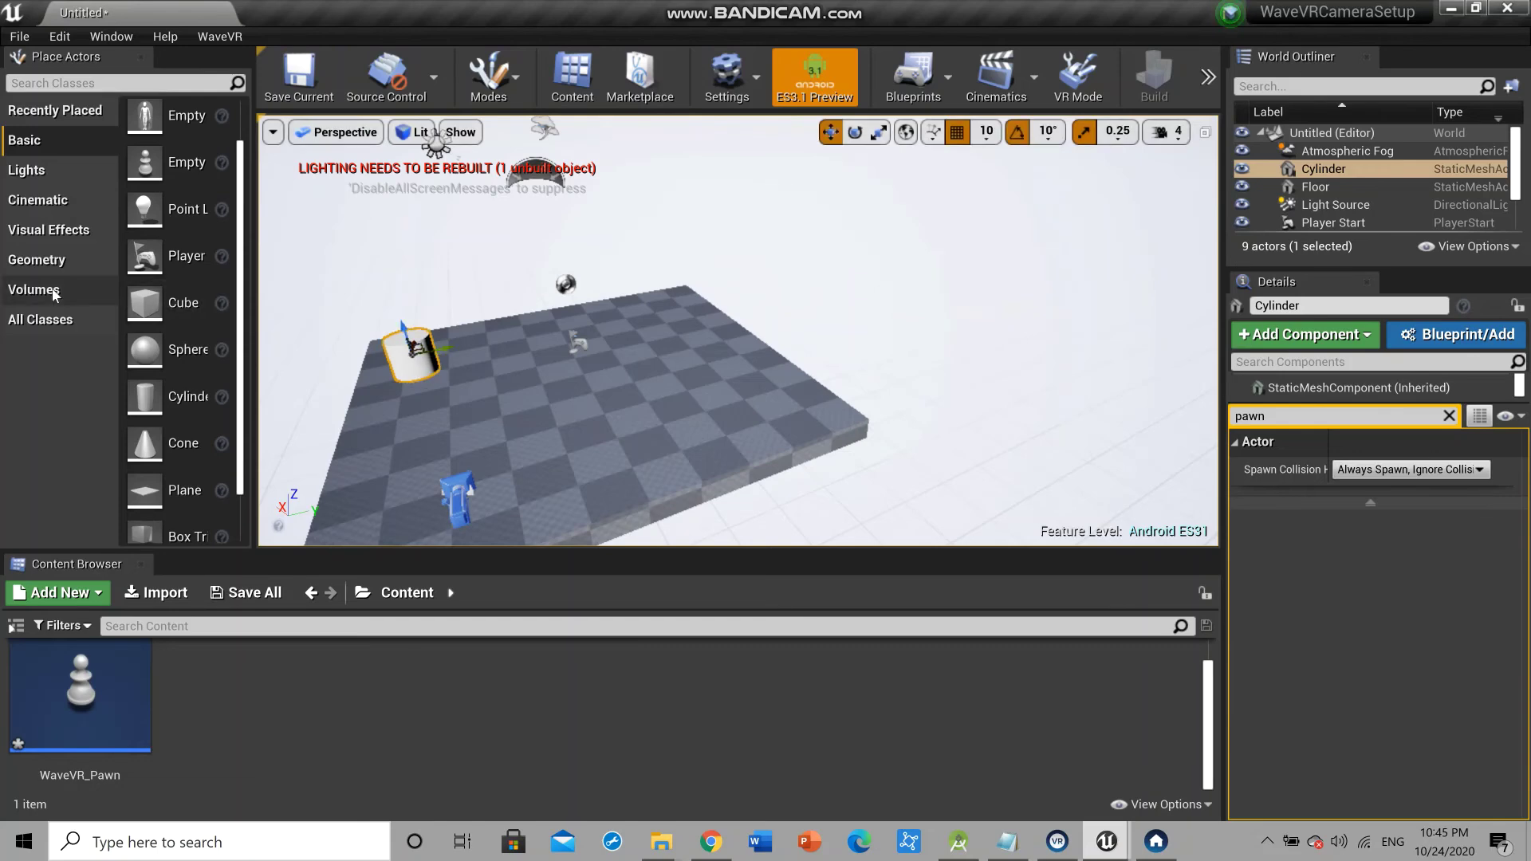
Add a Spiral Stair geometry brush on the floor beside the cylinder, and select the cylinder
left_click(42, 266)
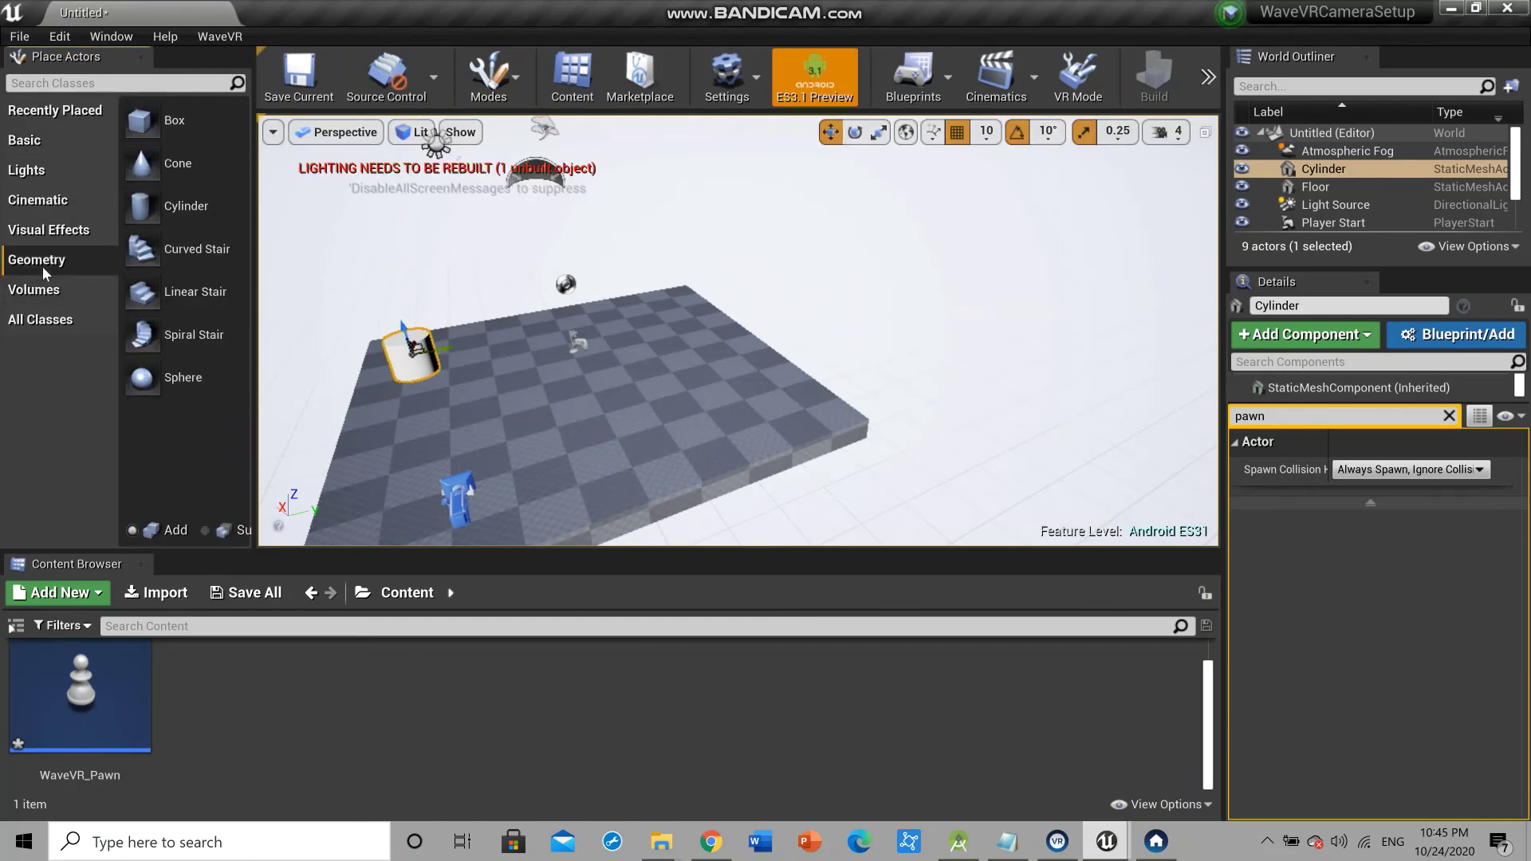
mouse_move(185, 335)
left_mouse_down()
mouse_move(584, 362)
mouse_move(681, 450)
left_mouse_up()
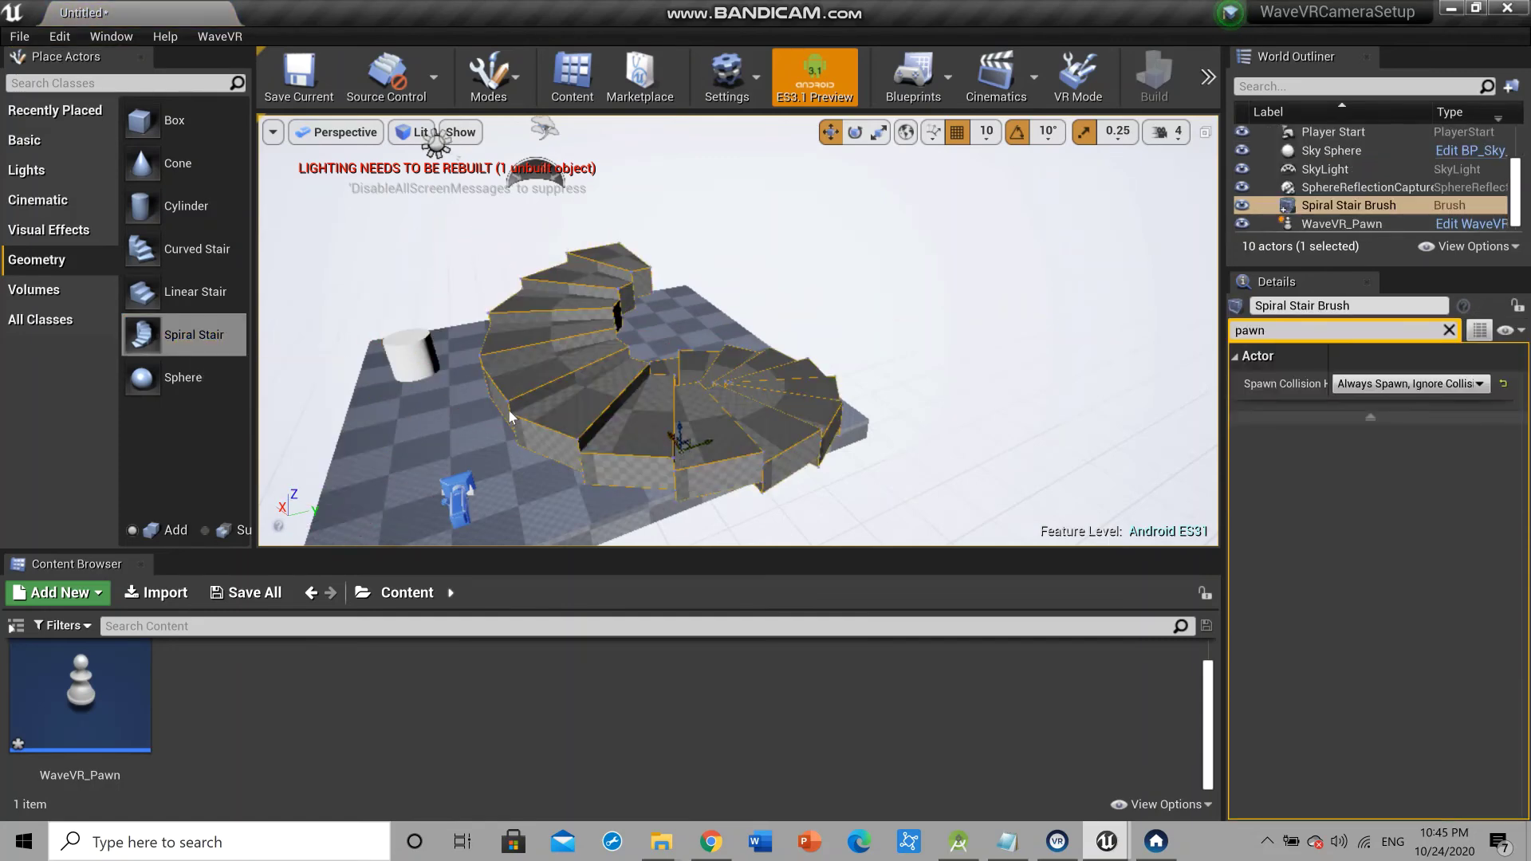
left_click(414, 358)
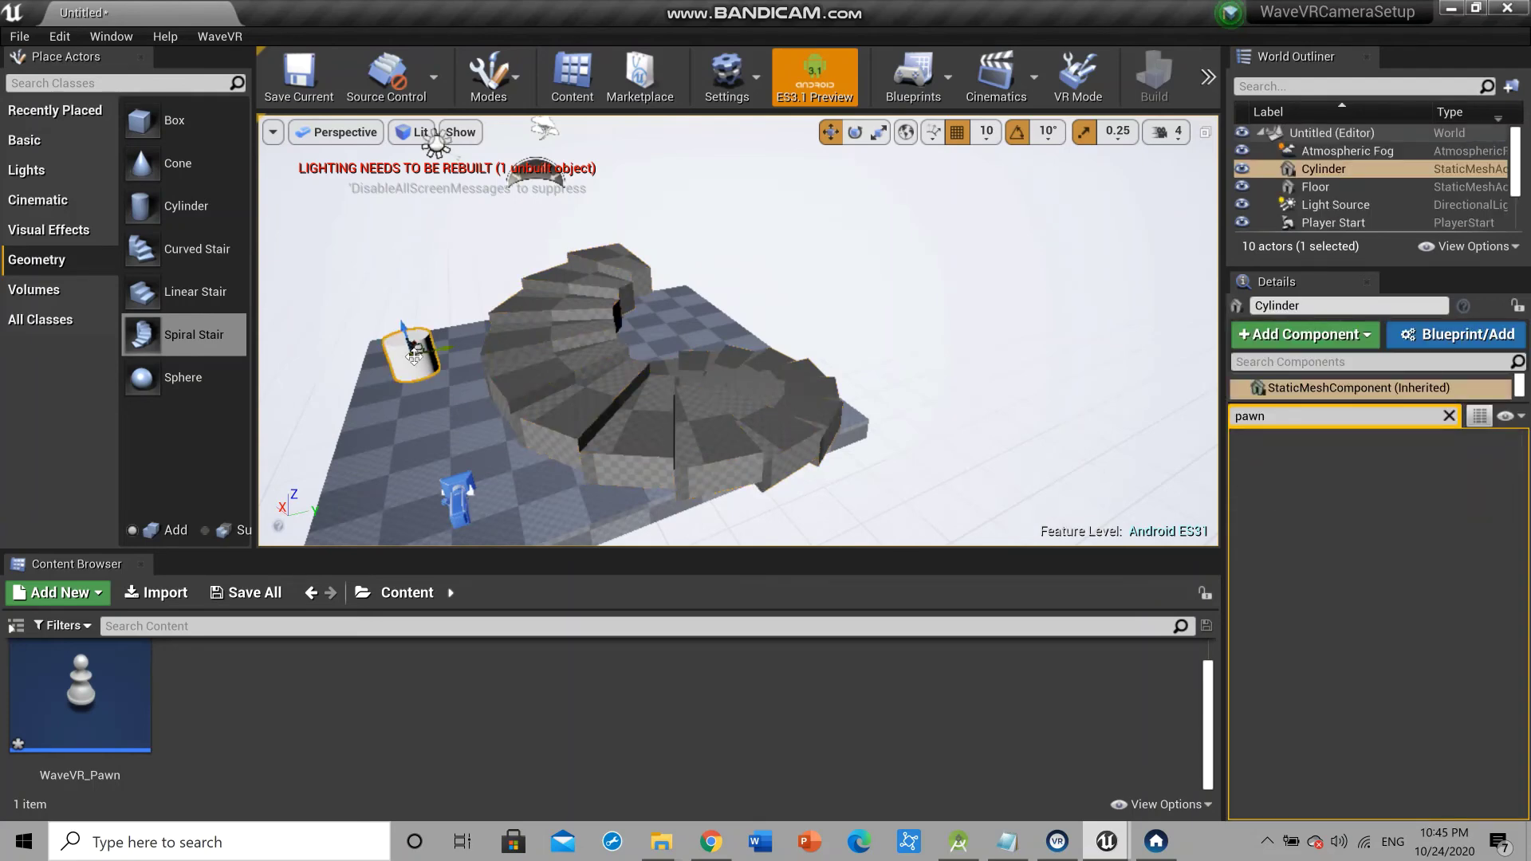
Move WaveVR_Pawn sideways on the floor and rotate it to tilt its camera view of the cylinder
left_click(463, 508)
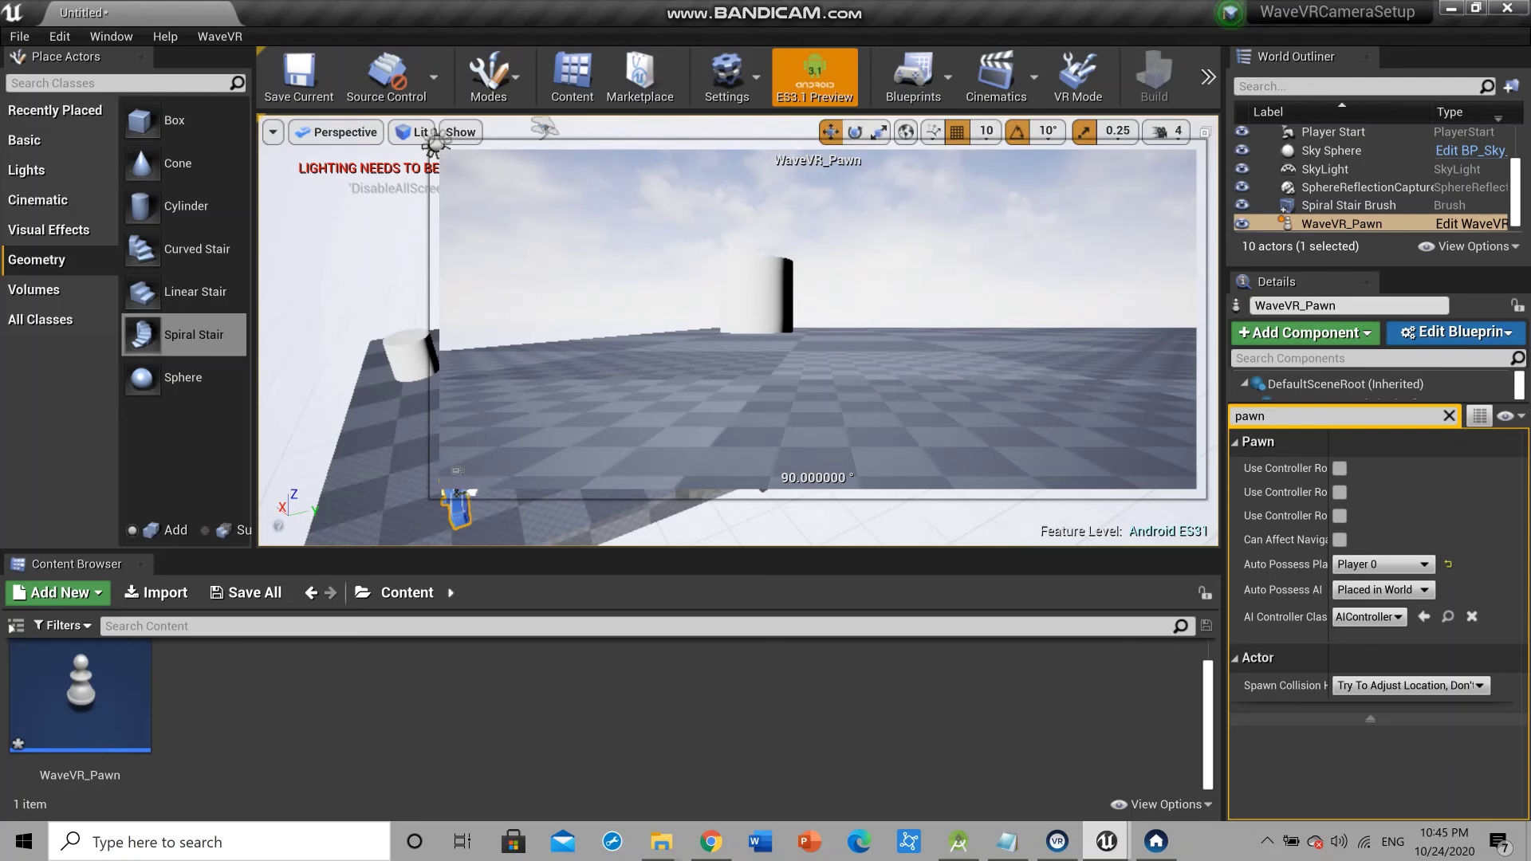
mouse_move(465, 495)
left_mouse_down()
mouse_move(429, 499)
mouse_move(482, 506)
mouse_move(441, 513)
left_mouse_up()
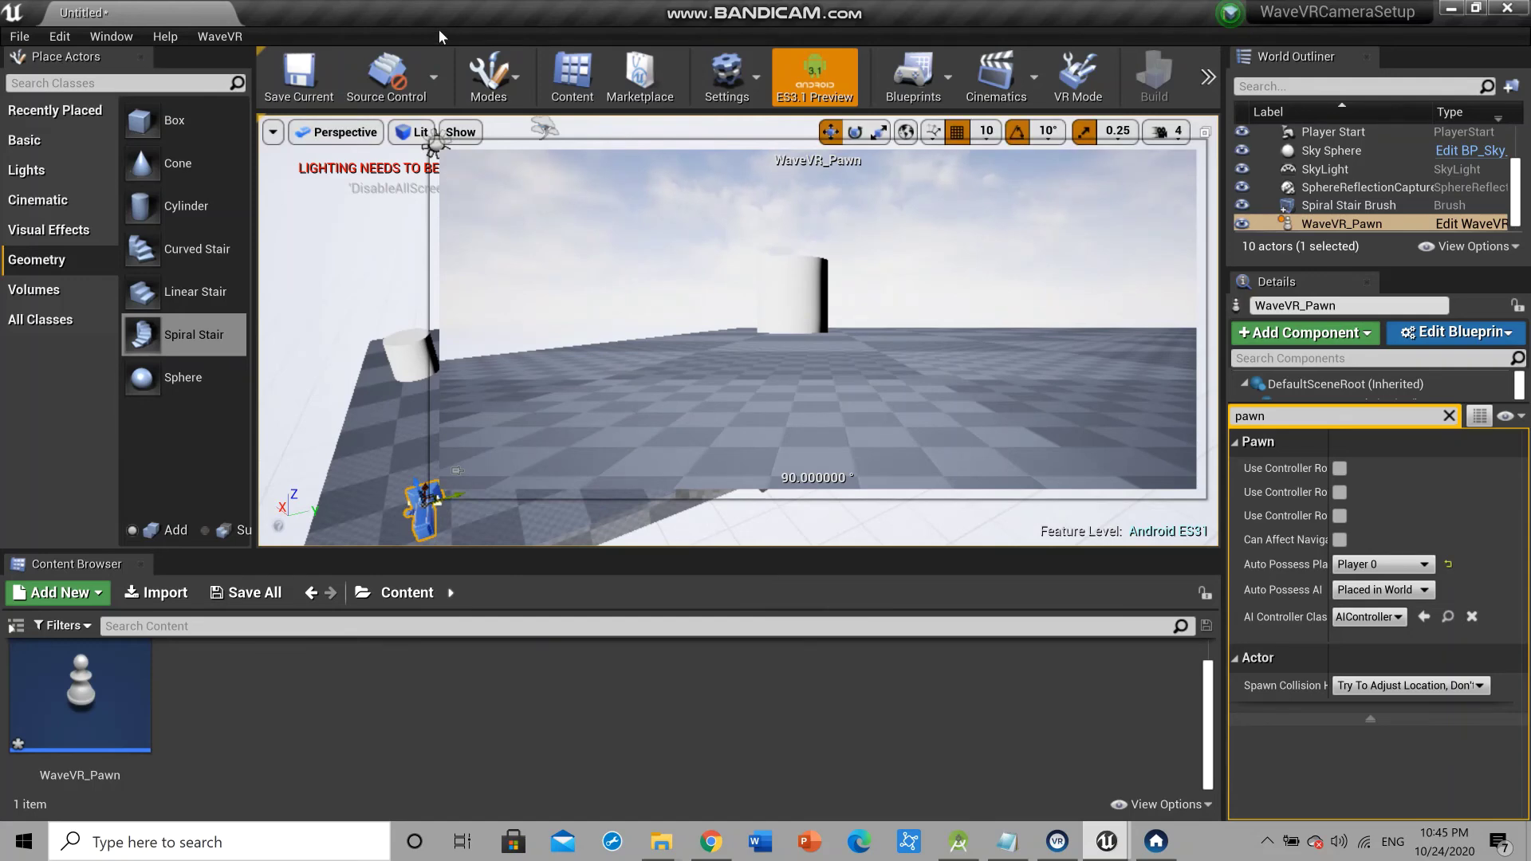
left_click(855, 131)
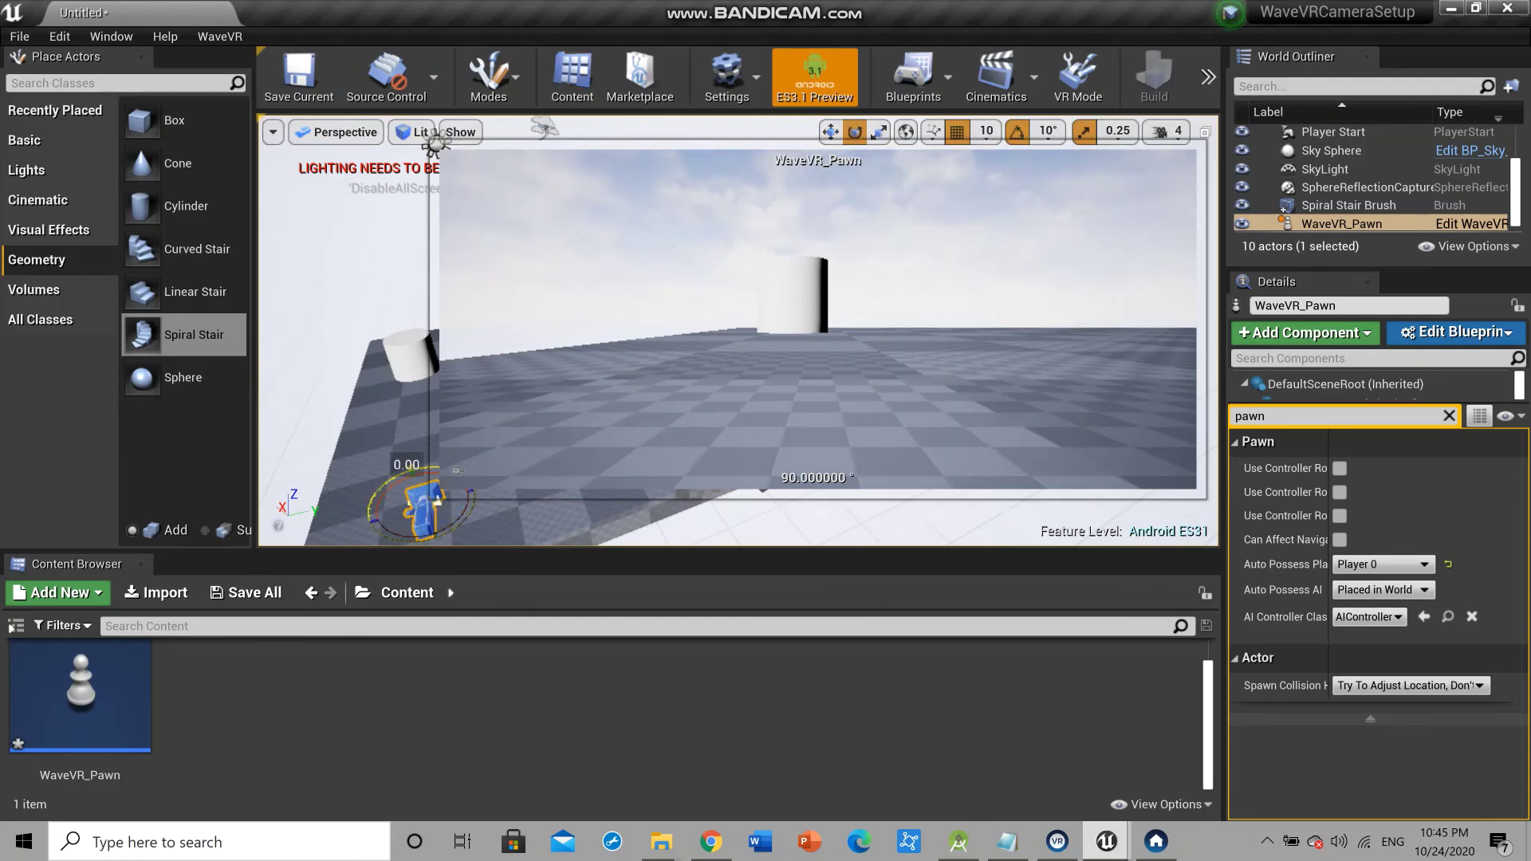
mouse_move(435, 477)
left_mouse_down()
mouse_move(416, 470)
mouse_move(458, 470)
left_mouse_up()
mouse_move(440, 472)
left_mouse_down()
mouse_move(434, 485)
mouse_move(457, 471)
left_mouse_up()
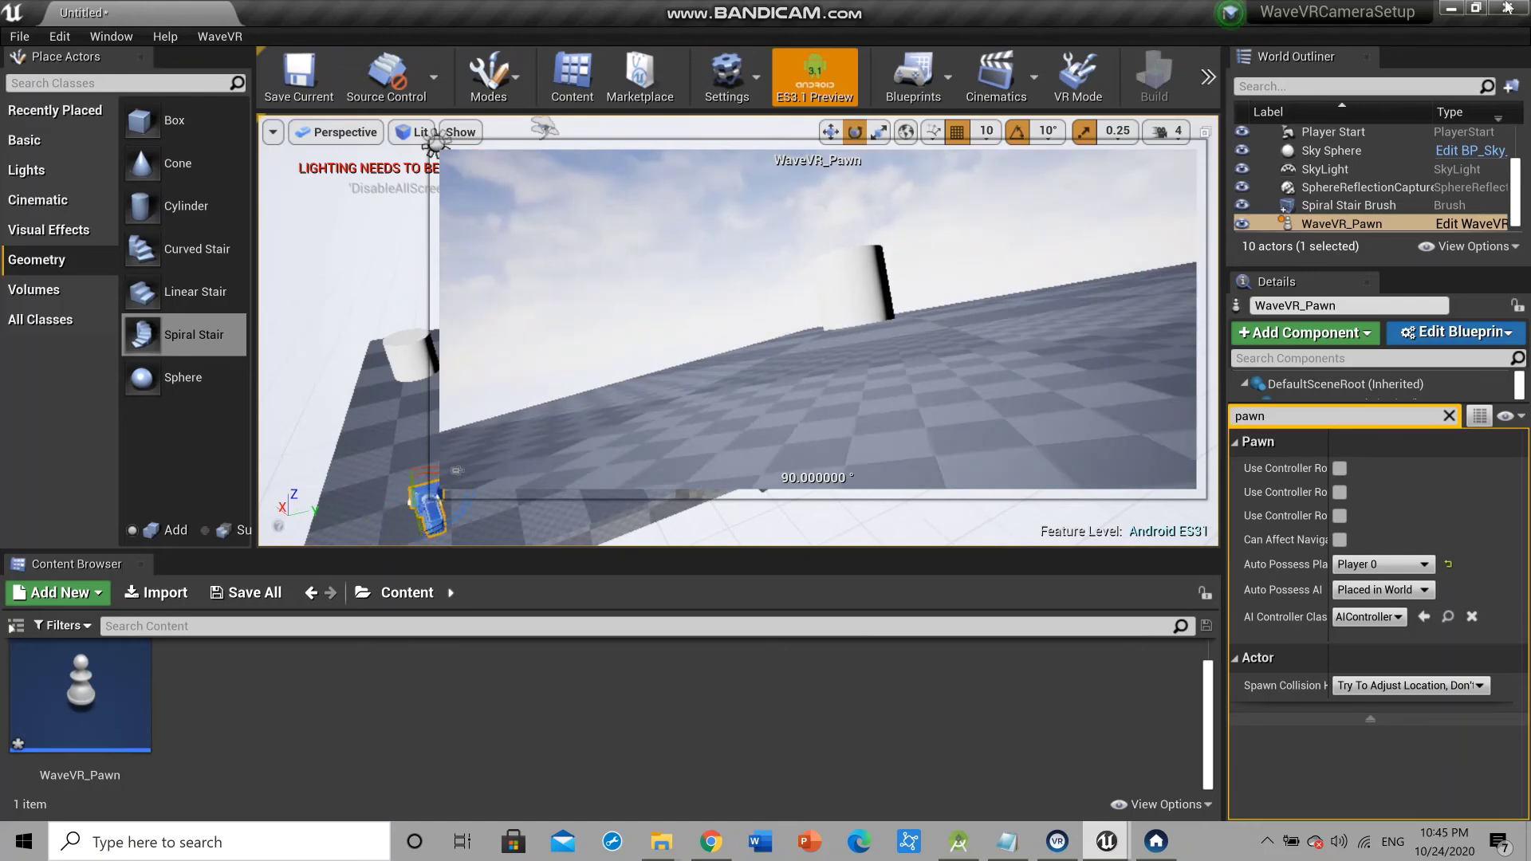
Start packaging the project for Android (ASTC)
mouse_move(564, 7)
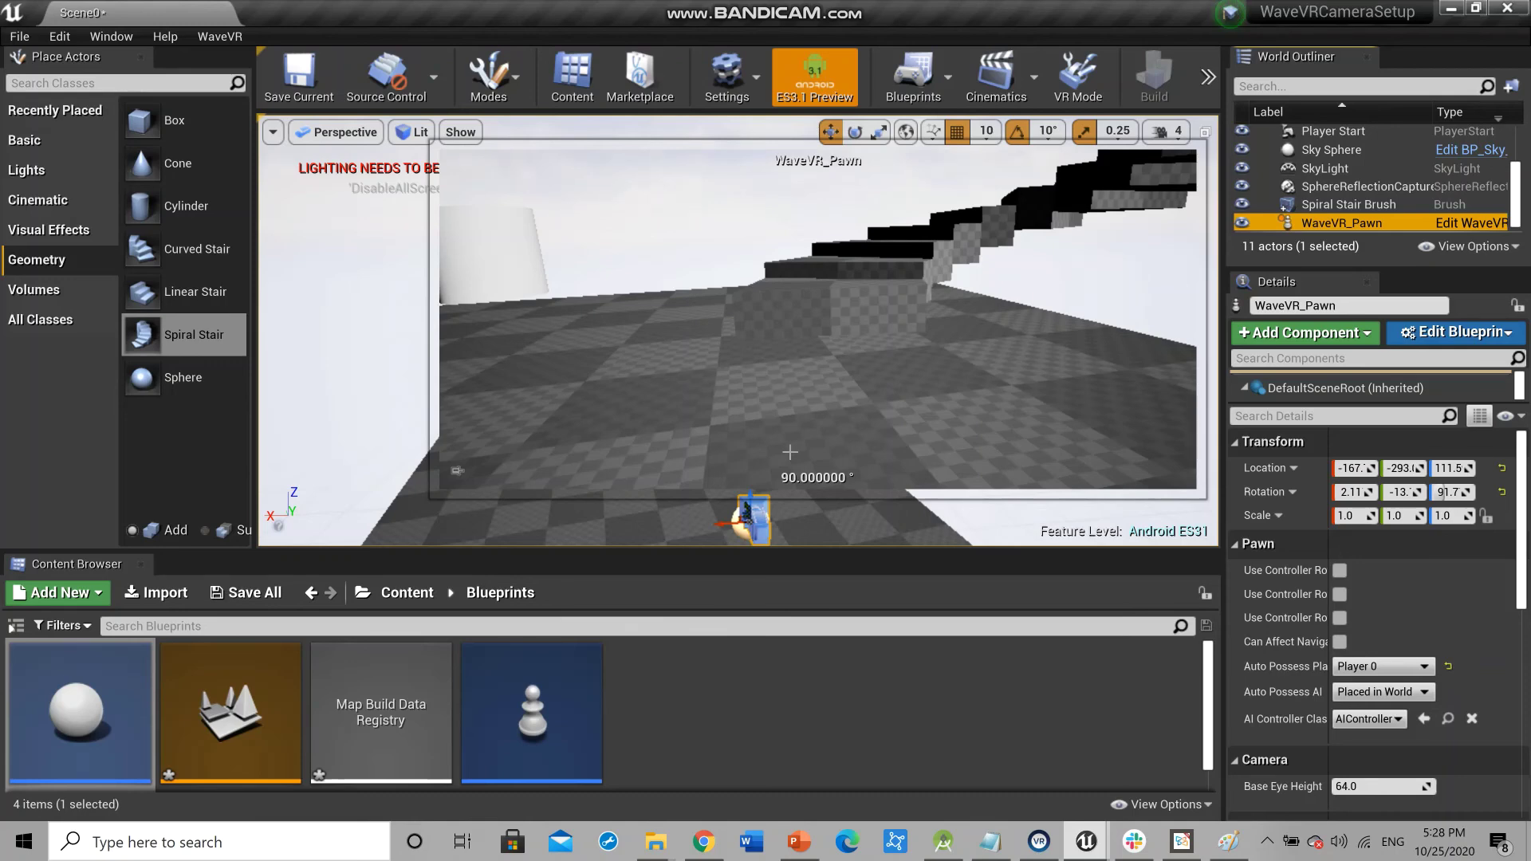
left_click(20, 37)
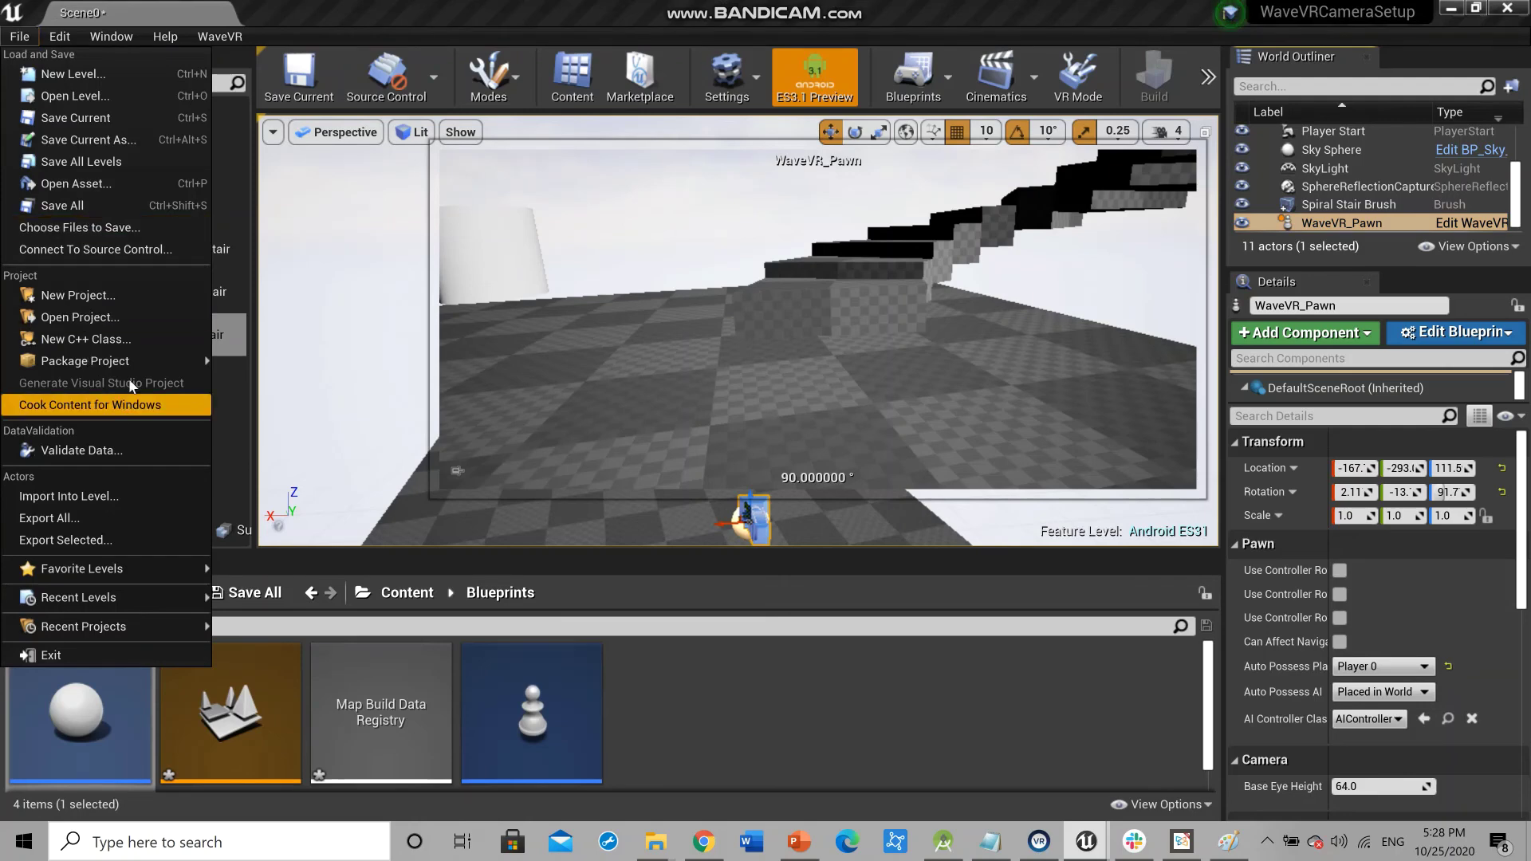
mouse_move(130, 368)
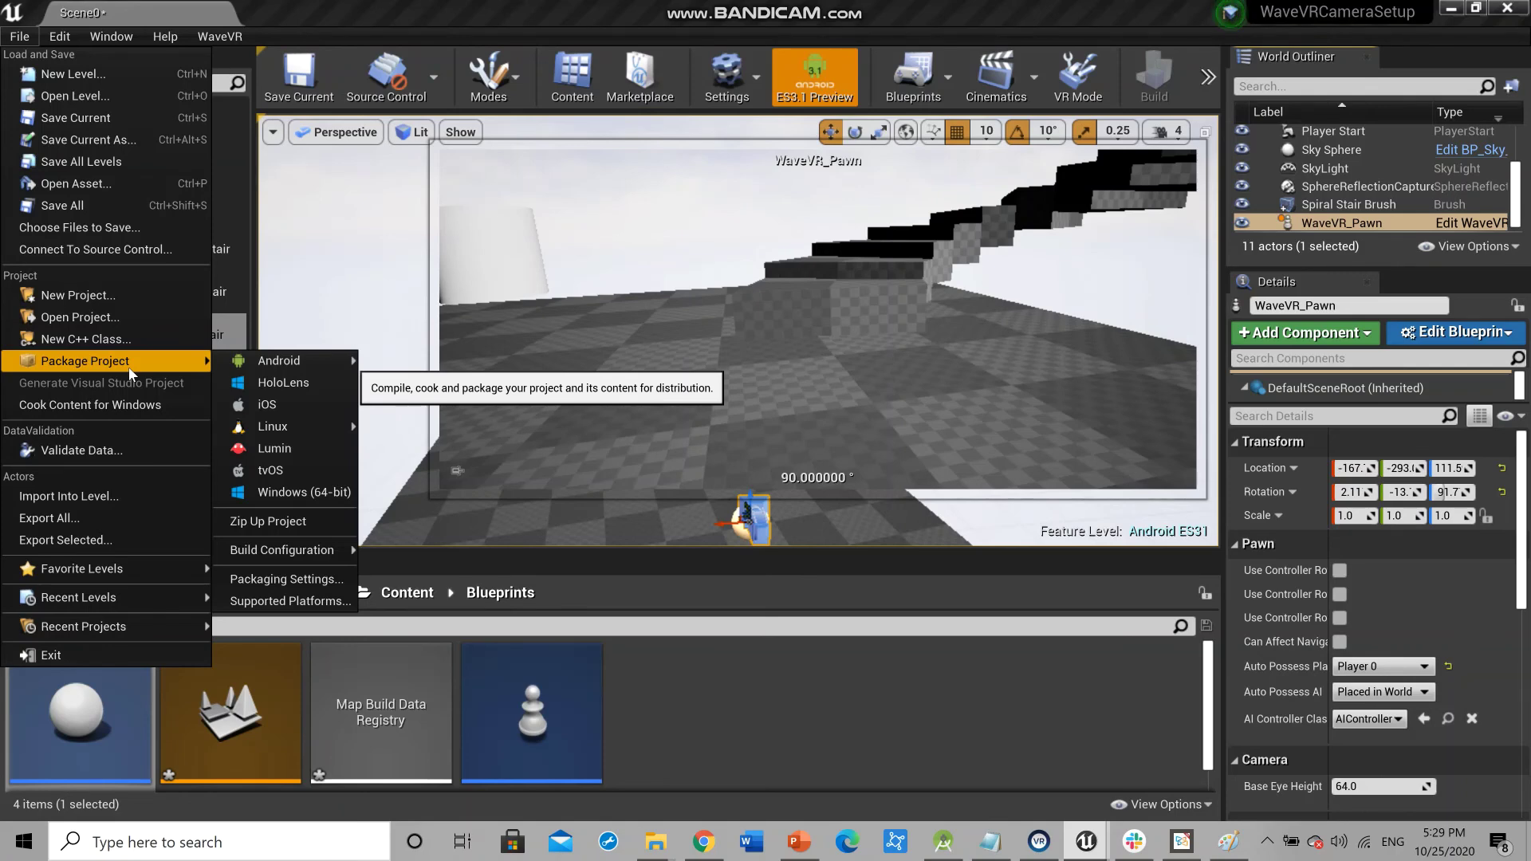
mouse_move(283, 367)
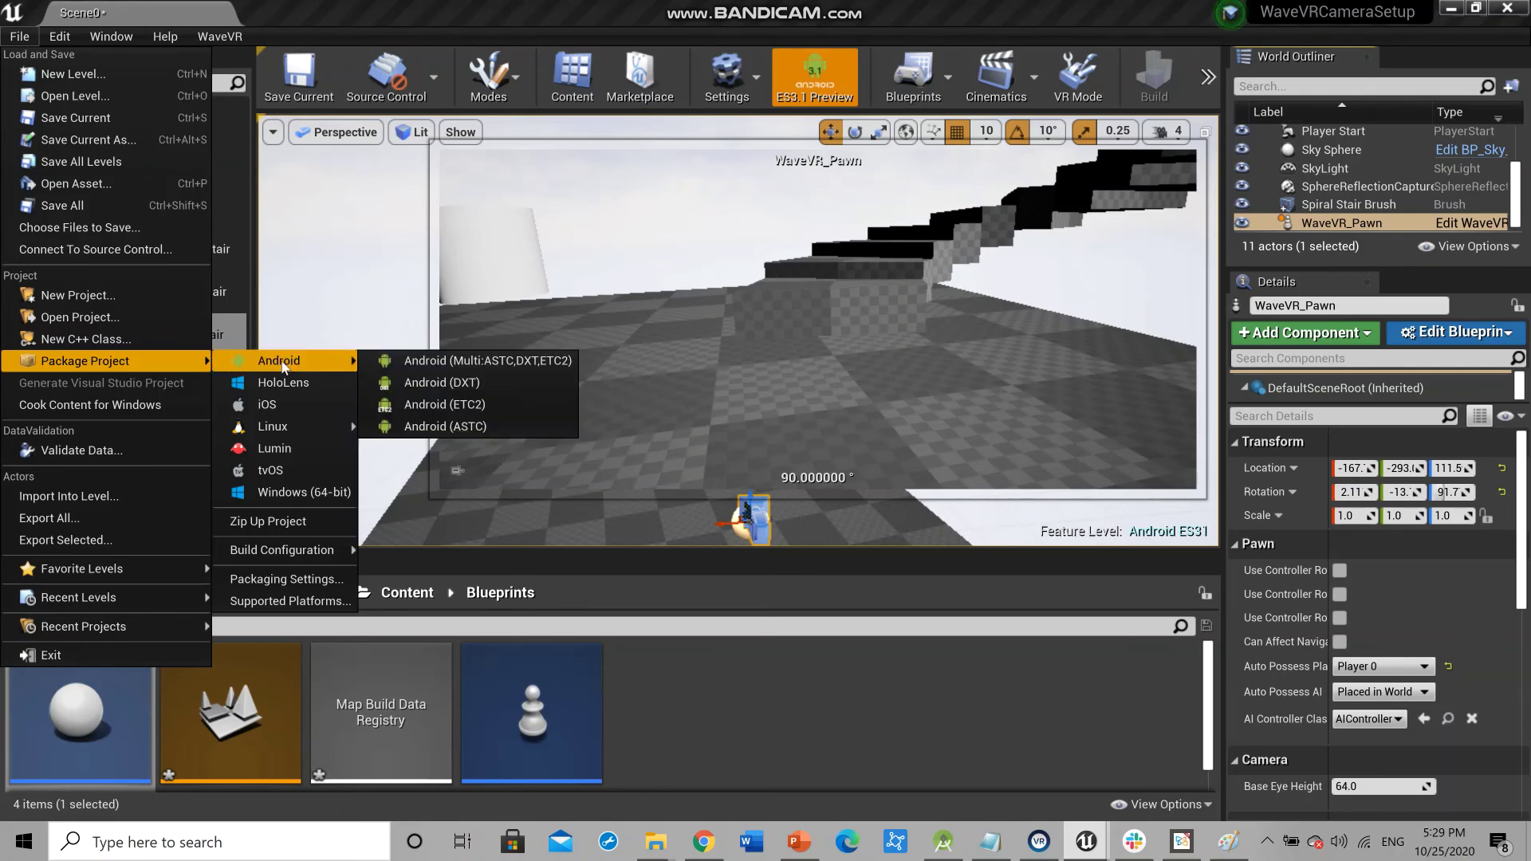
left_click(18, 38)
left_click(18, 38)
mouse_move(50, 363)
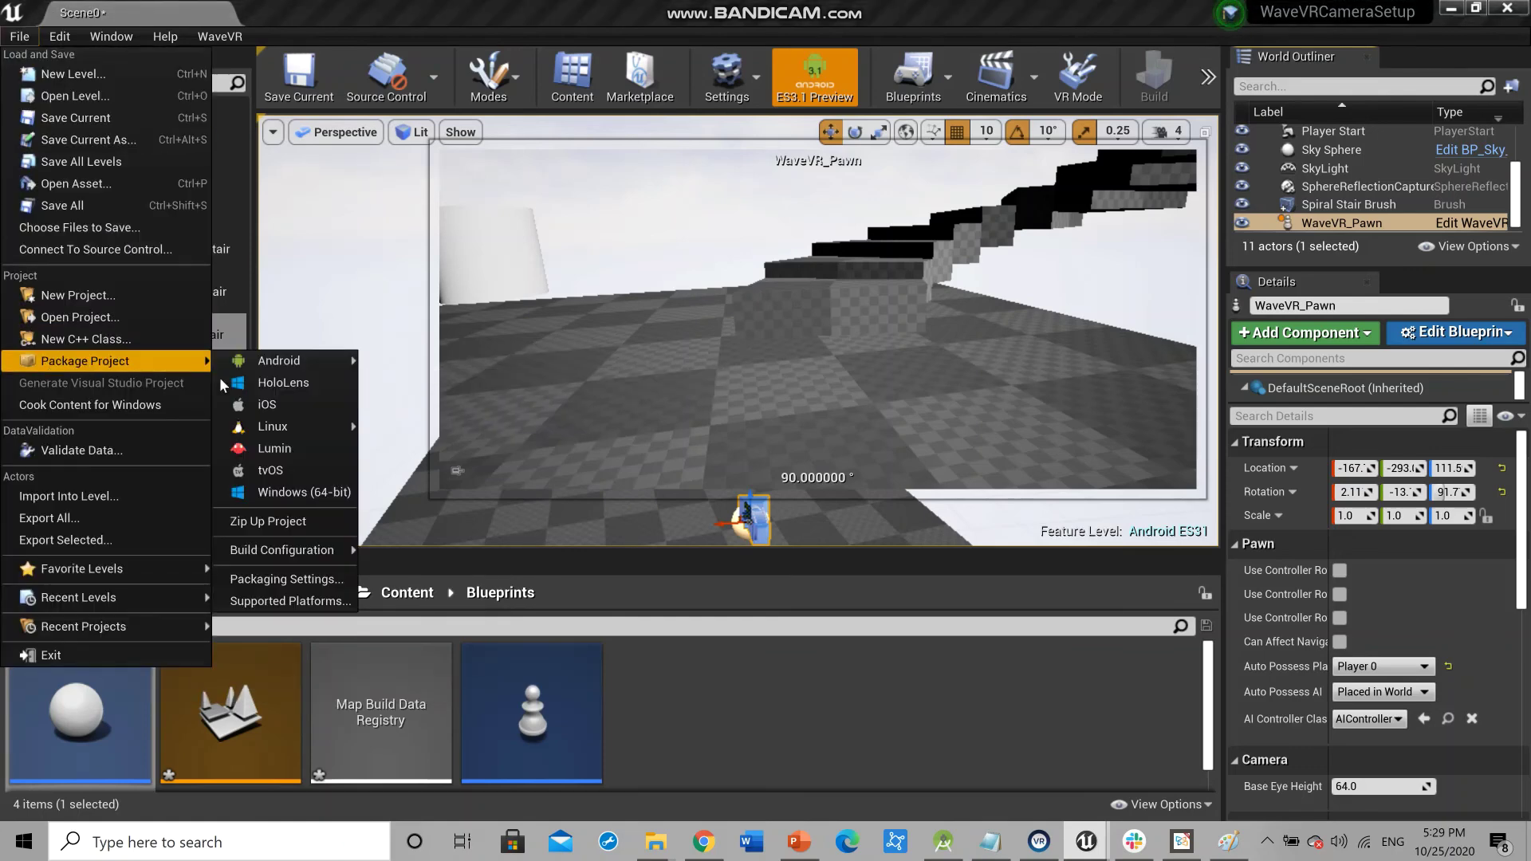
mouse_move(255, 369)
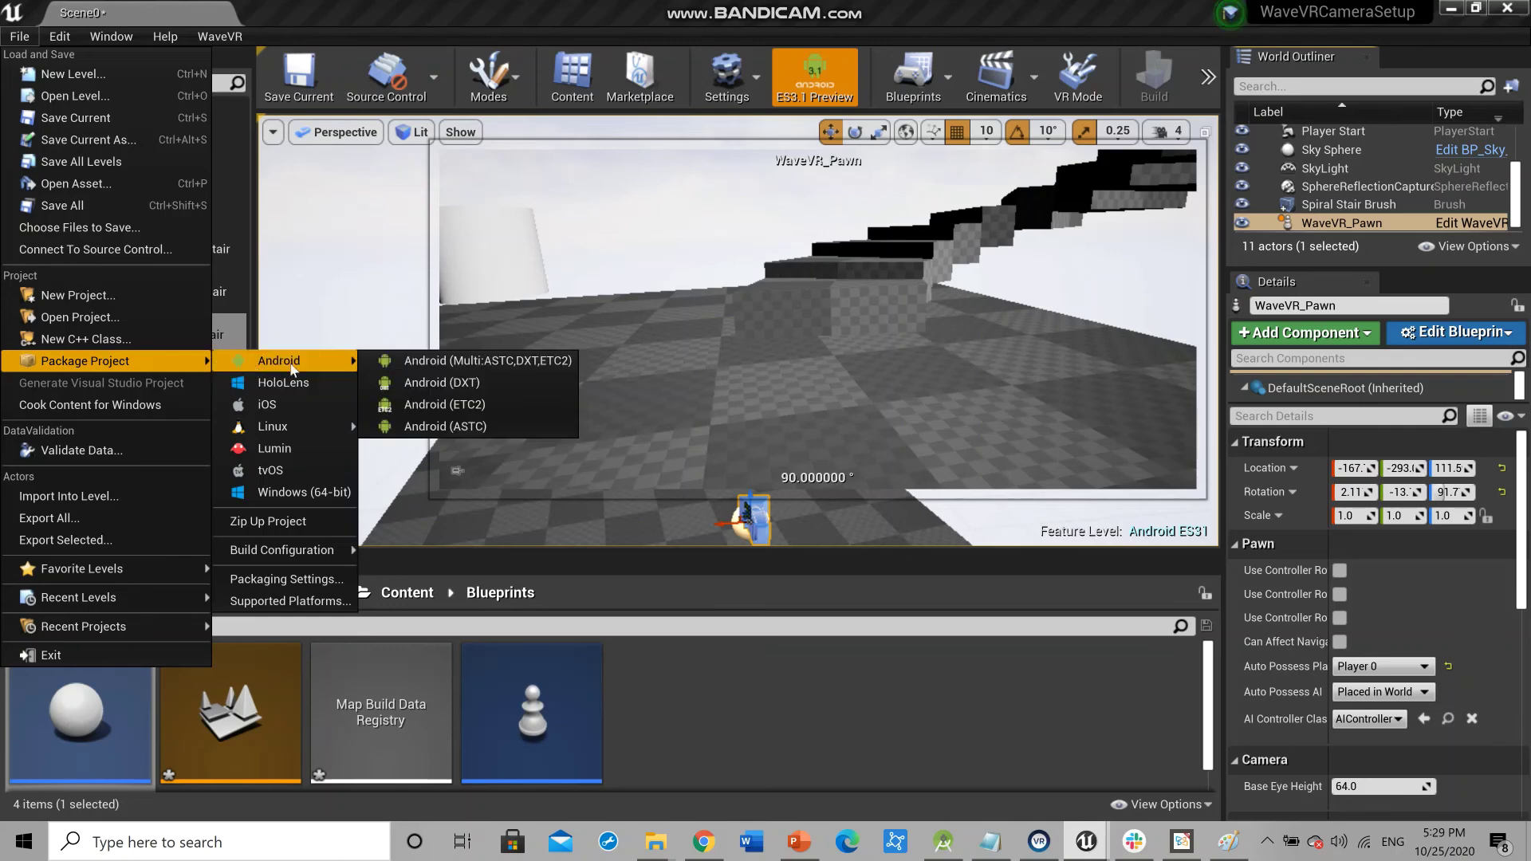
left_click(447, 428)
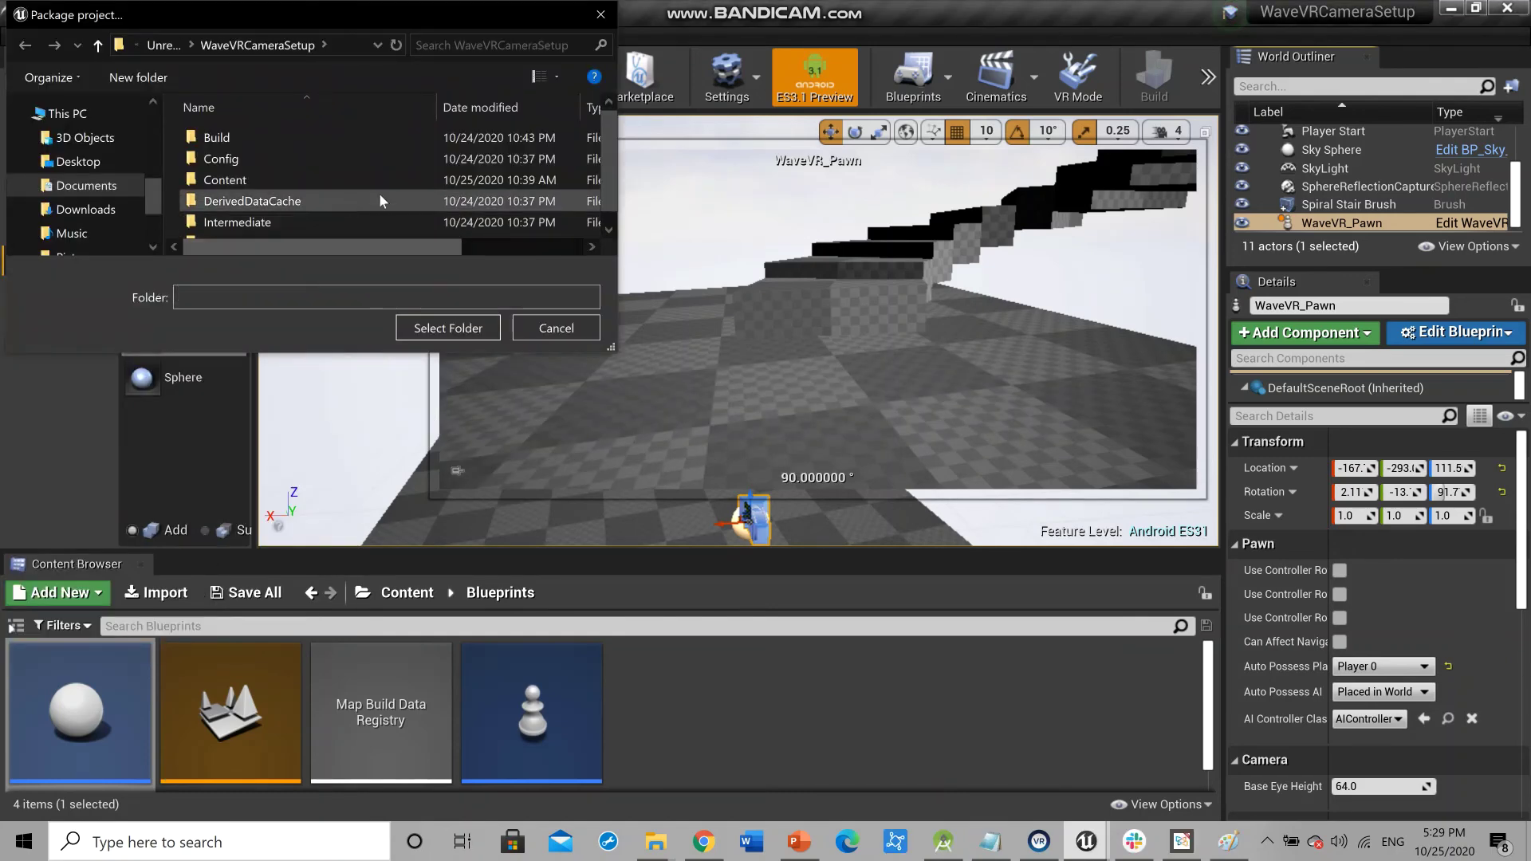
Browse to the Android folder inside the project's Build folder for the package output
left_click(247, 137)
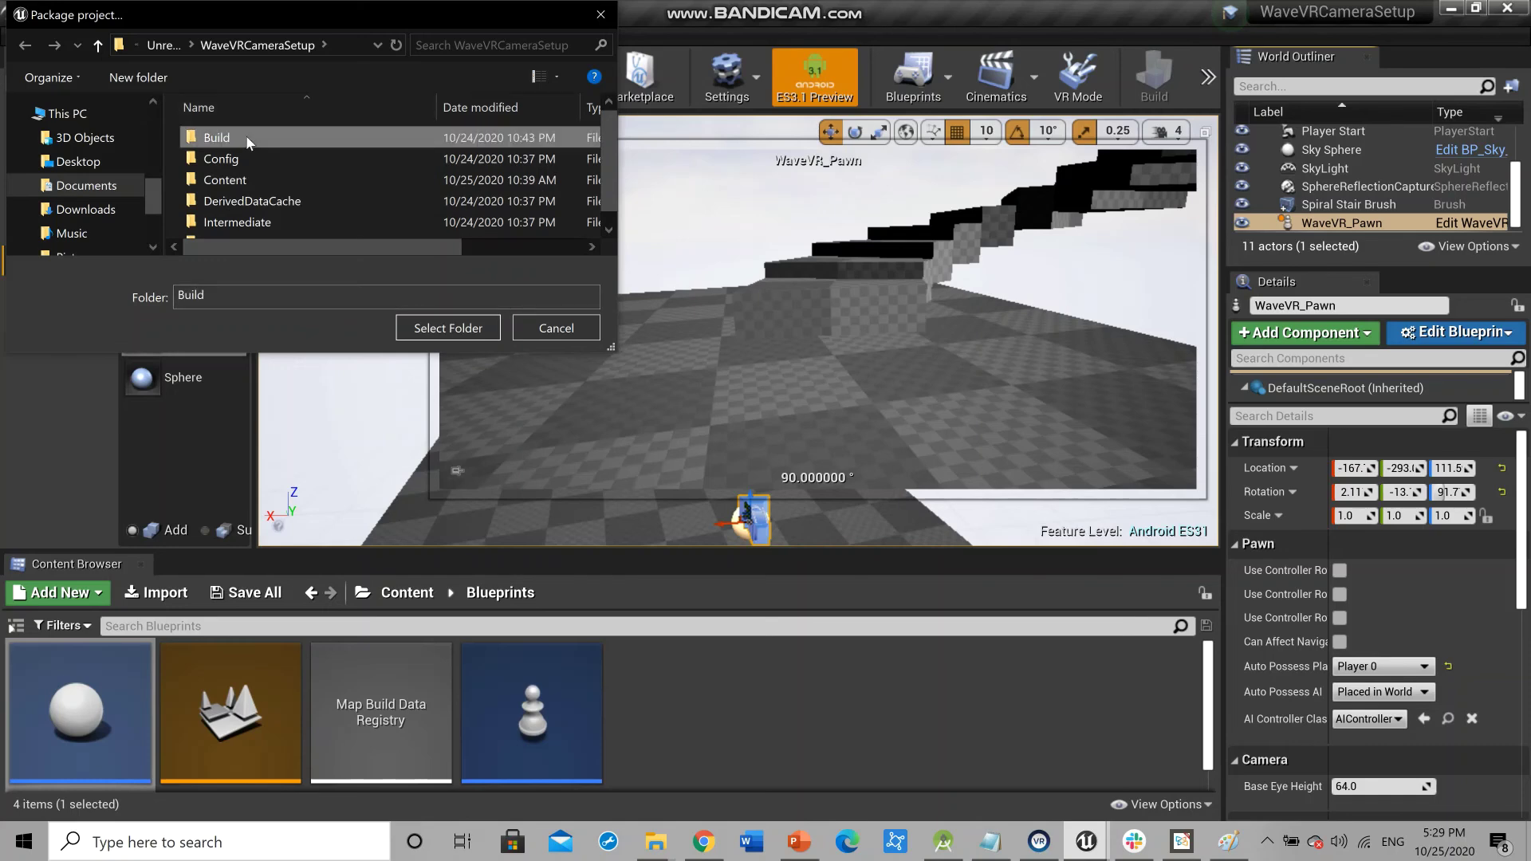
double_click(247, 139)
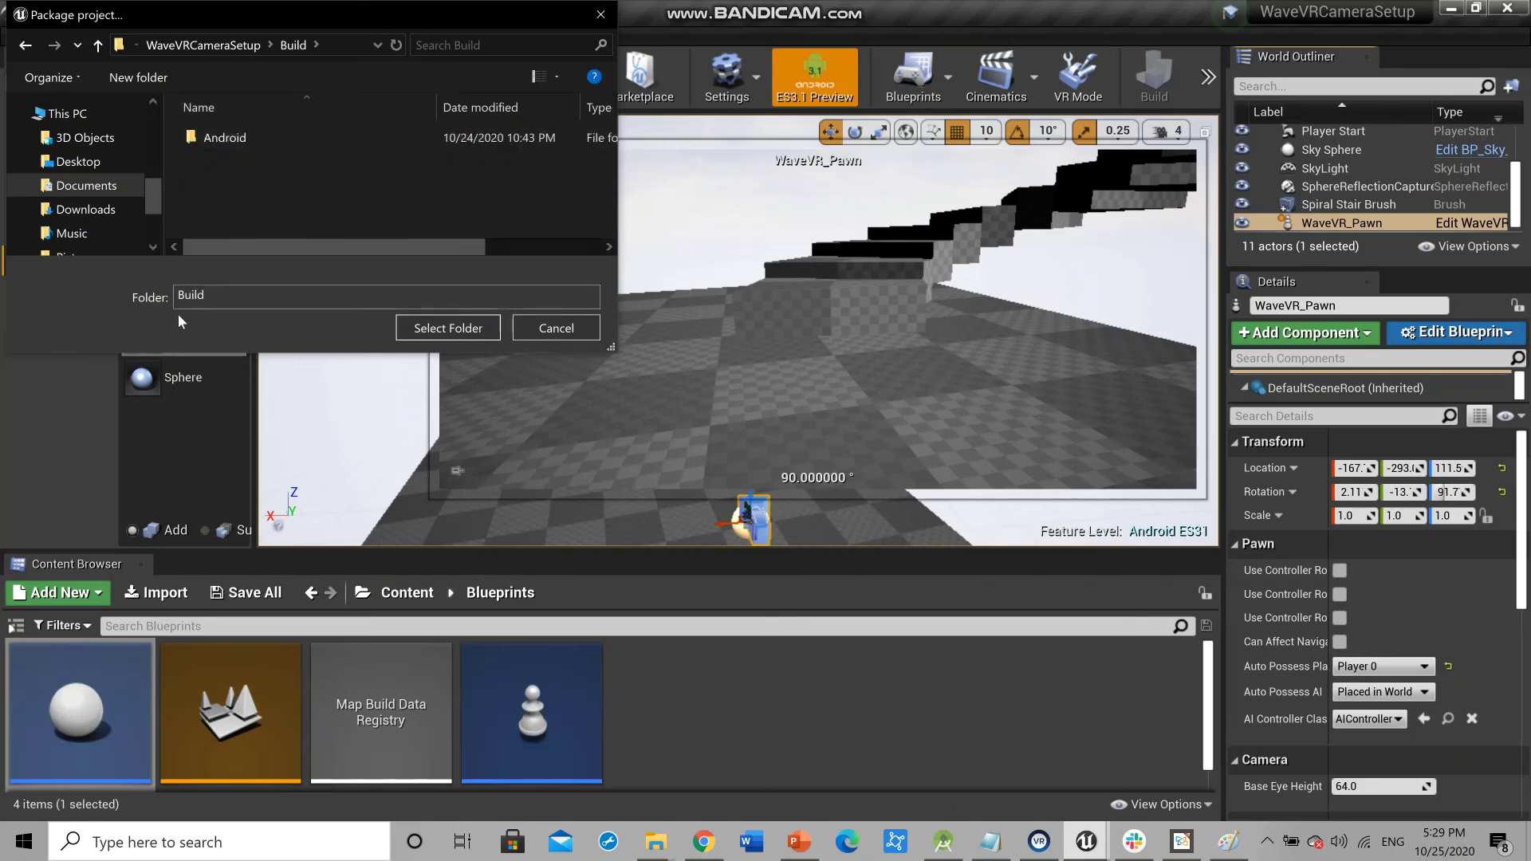
double_click(246, 140)
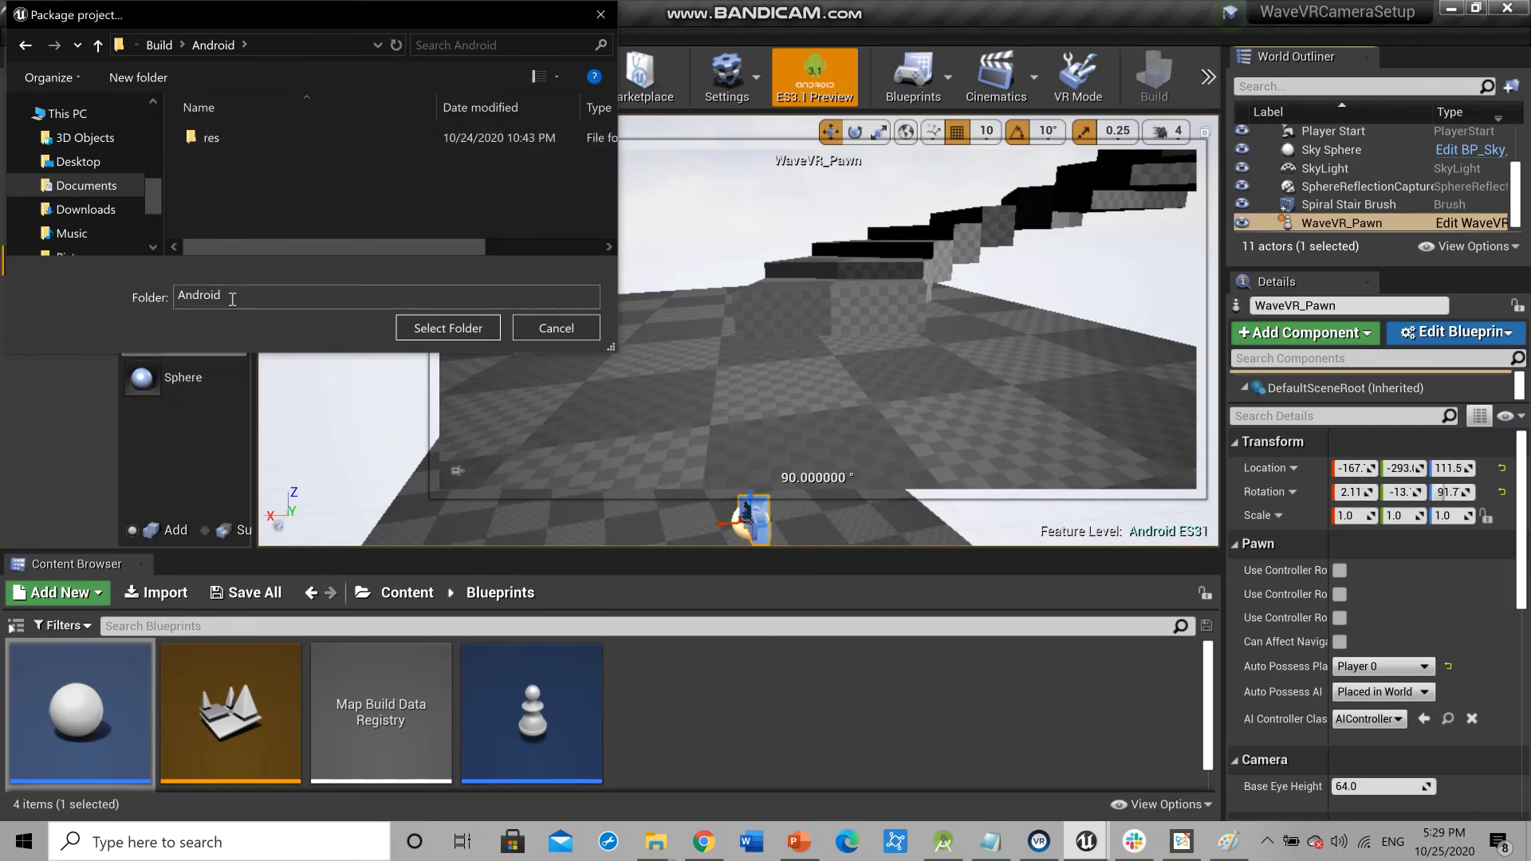
Try SetupCamera as the output folder name, clear it, and look through the res subfolder
left_click_drag(232, 298, 170, 297)
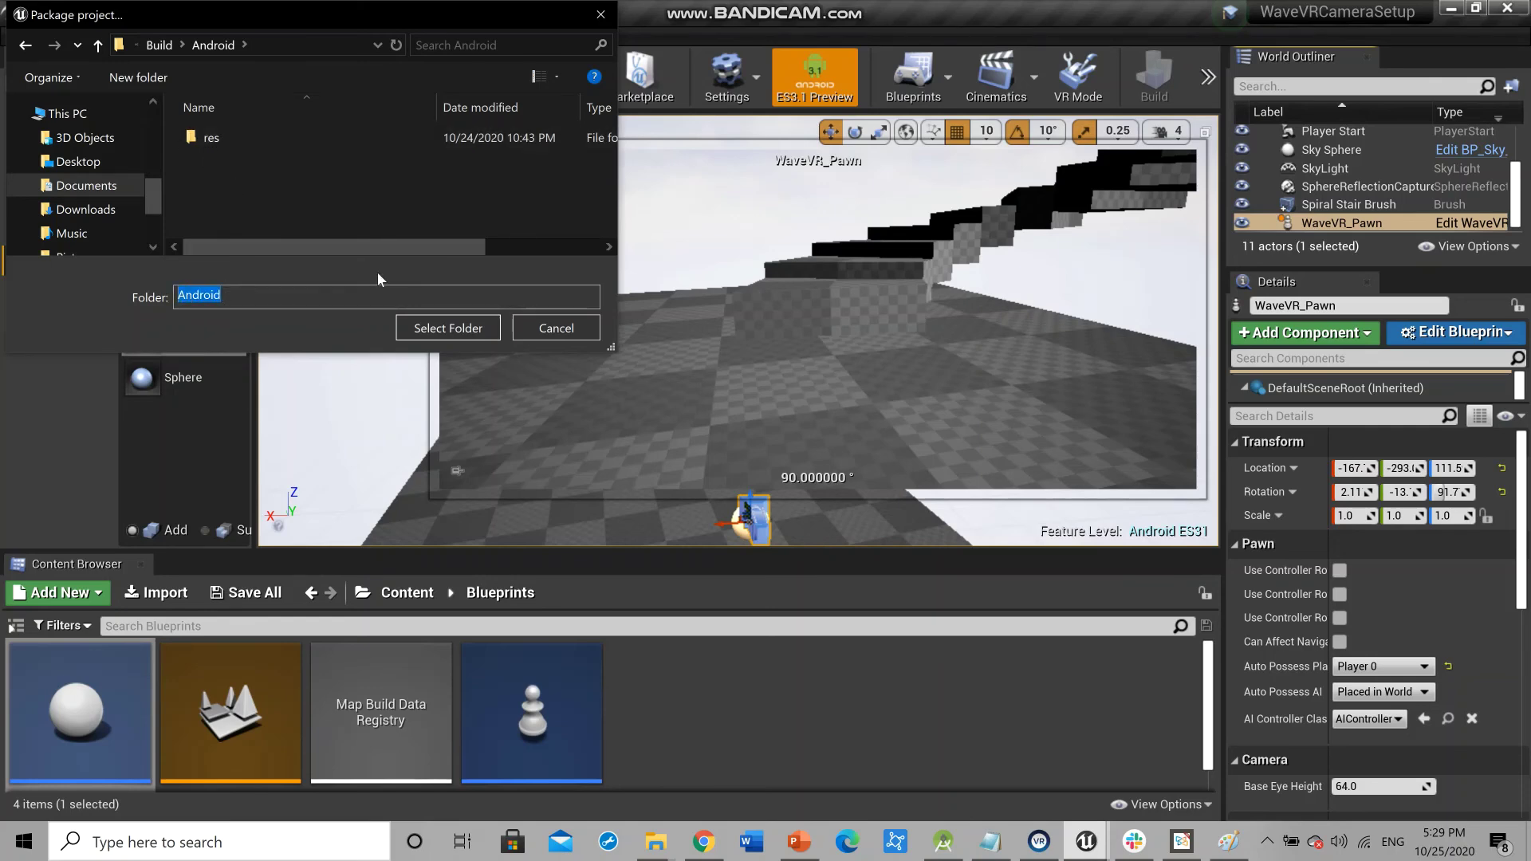
type("SetupV")
key("BackSpace")
type("Camera")
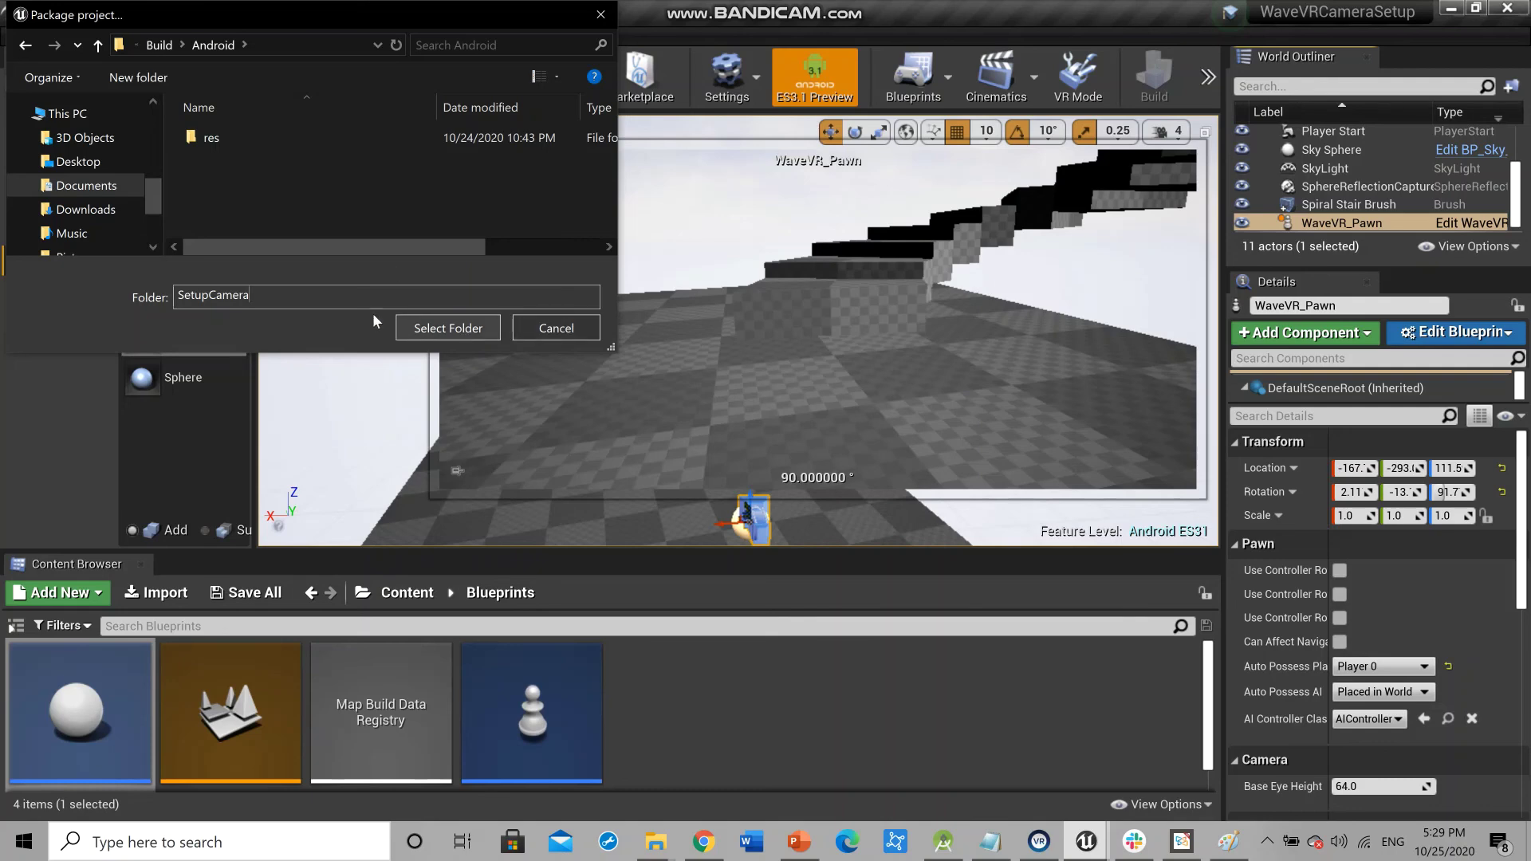
left_click_drag(260, 293, 132, 295)
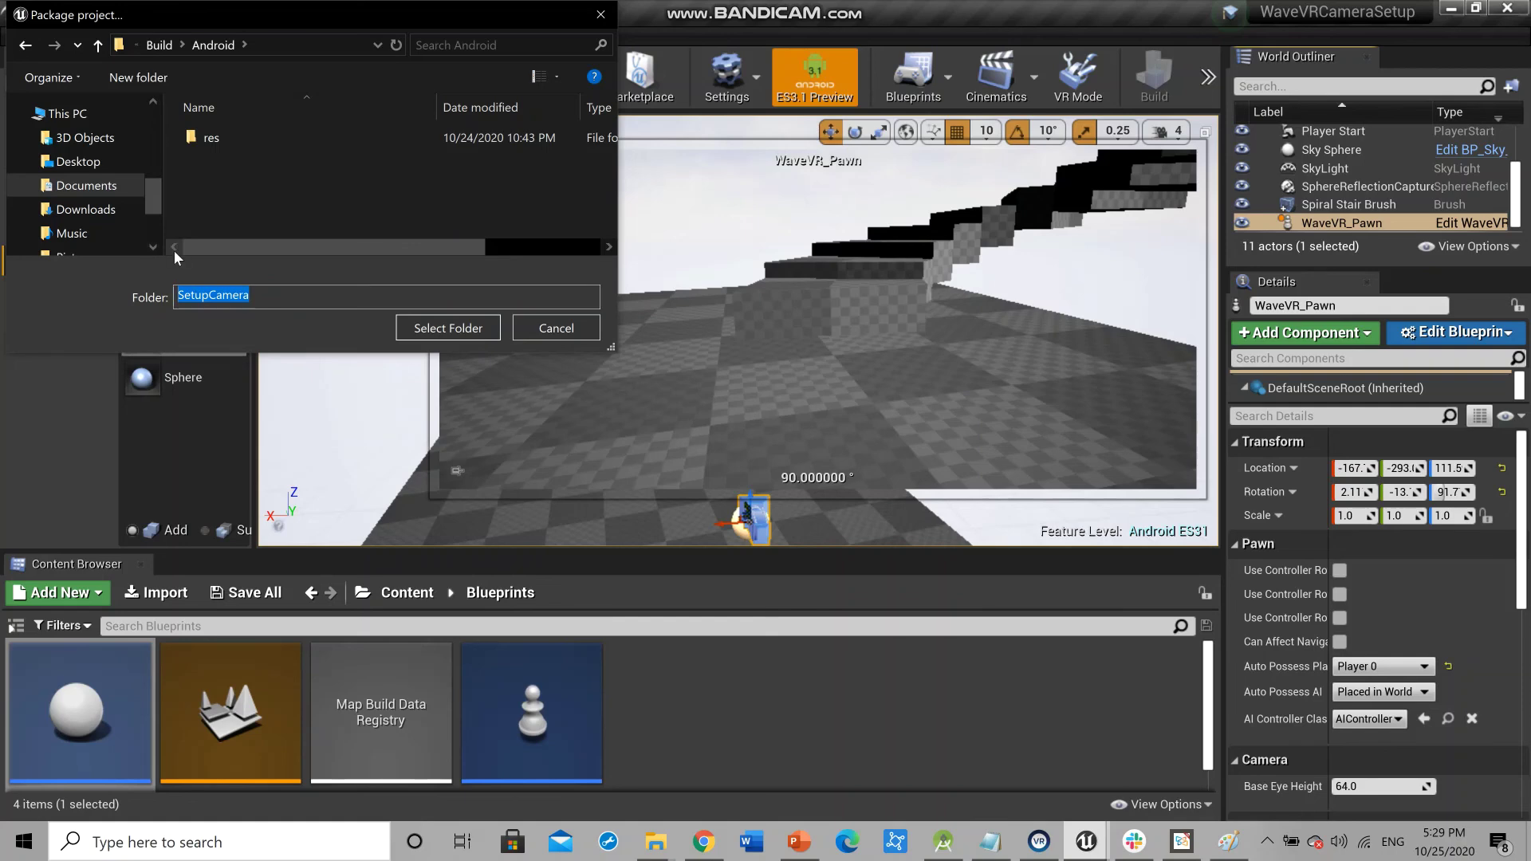
key("BackSpace")
double_click(219, 136)
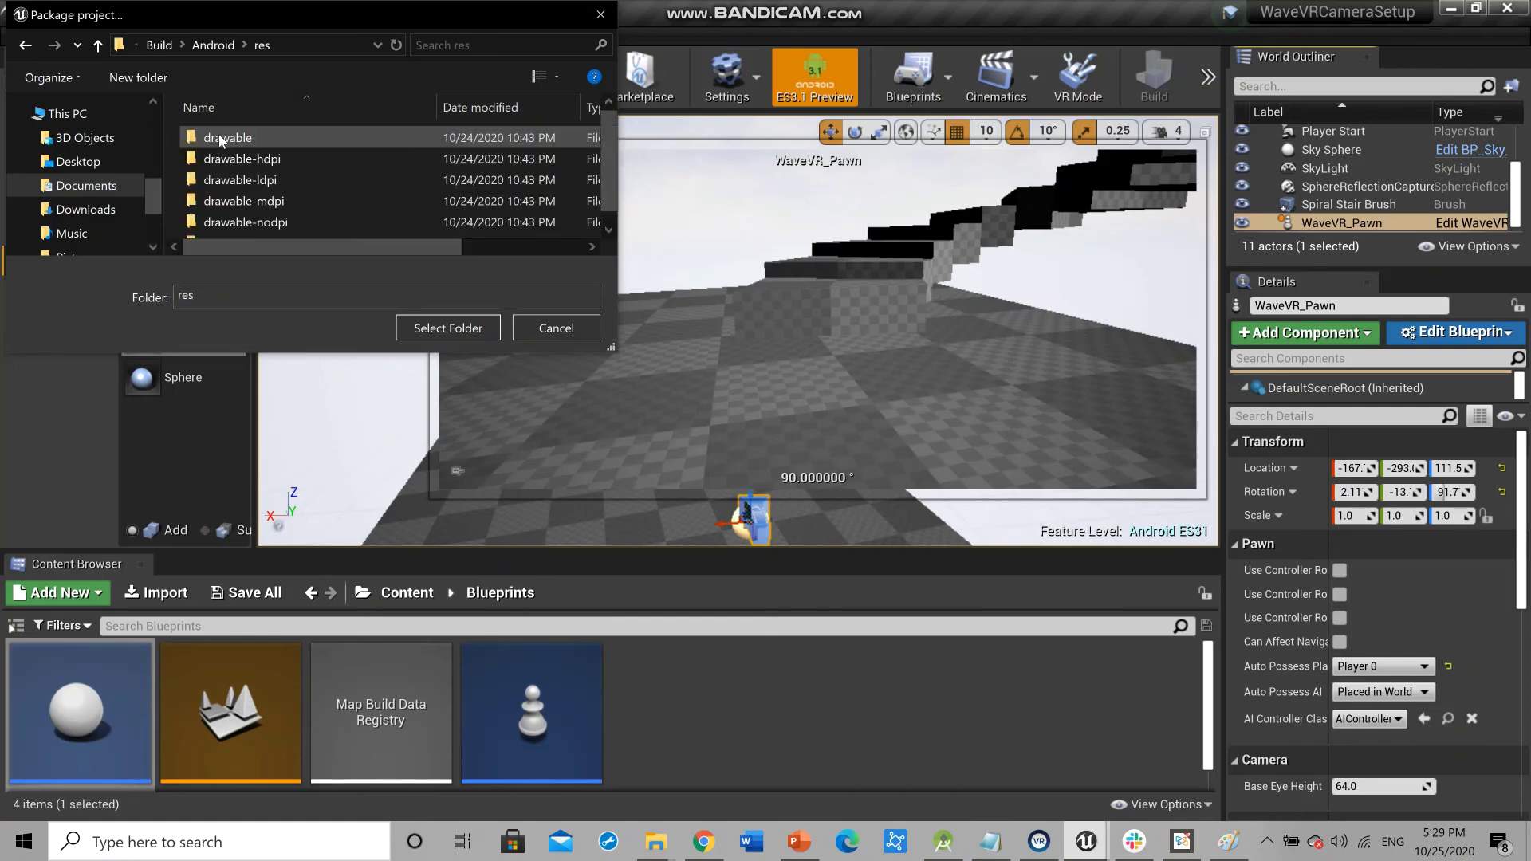
scroll(322, 164, "down", 1)
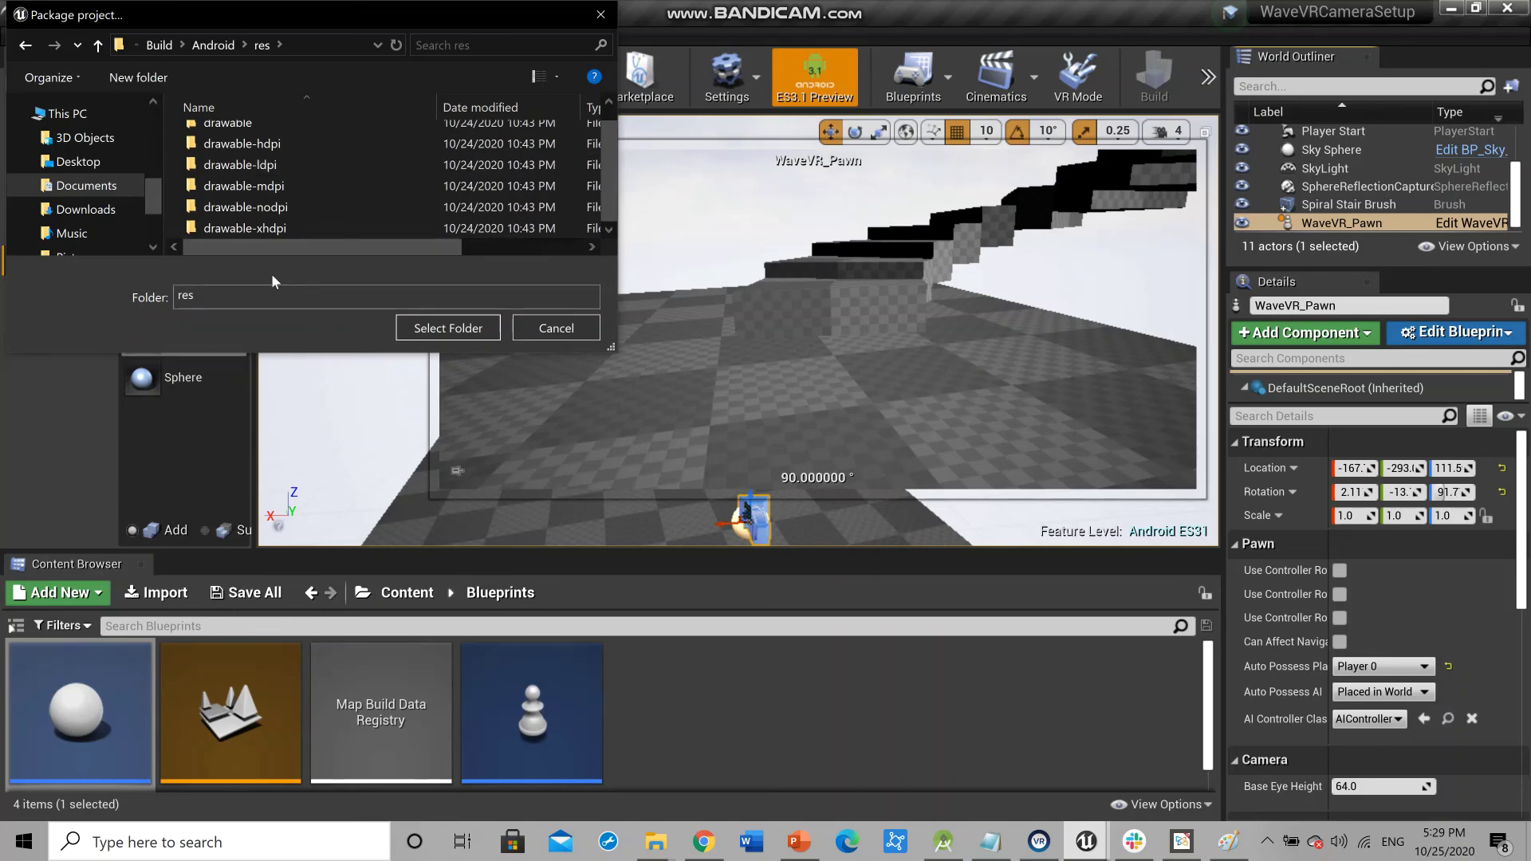
scroll(281, 147, "up", 1)
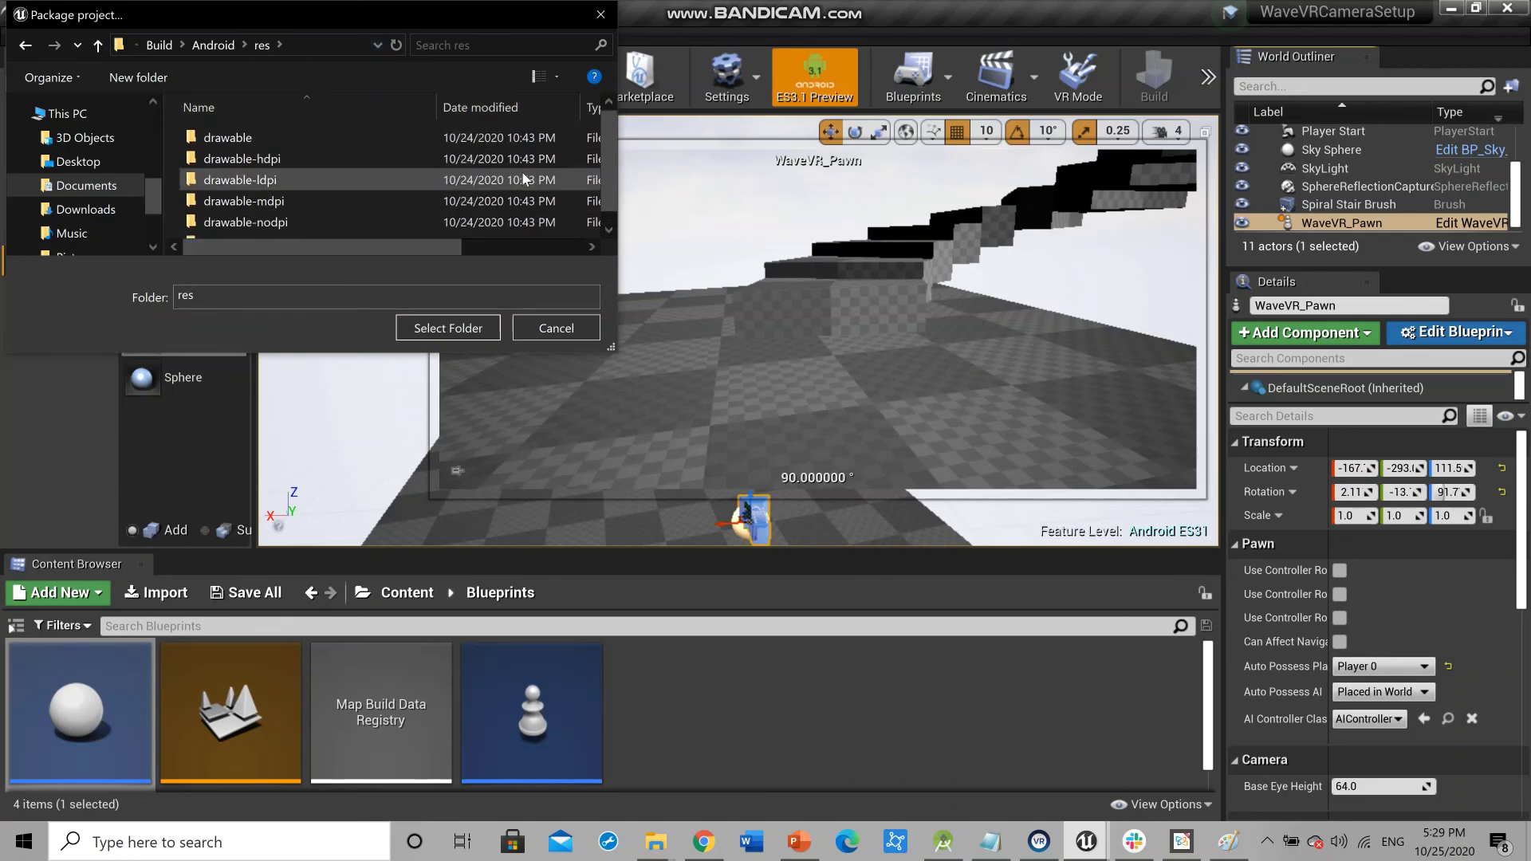
scroll(525, 177, "down", 1)
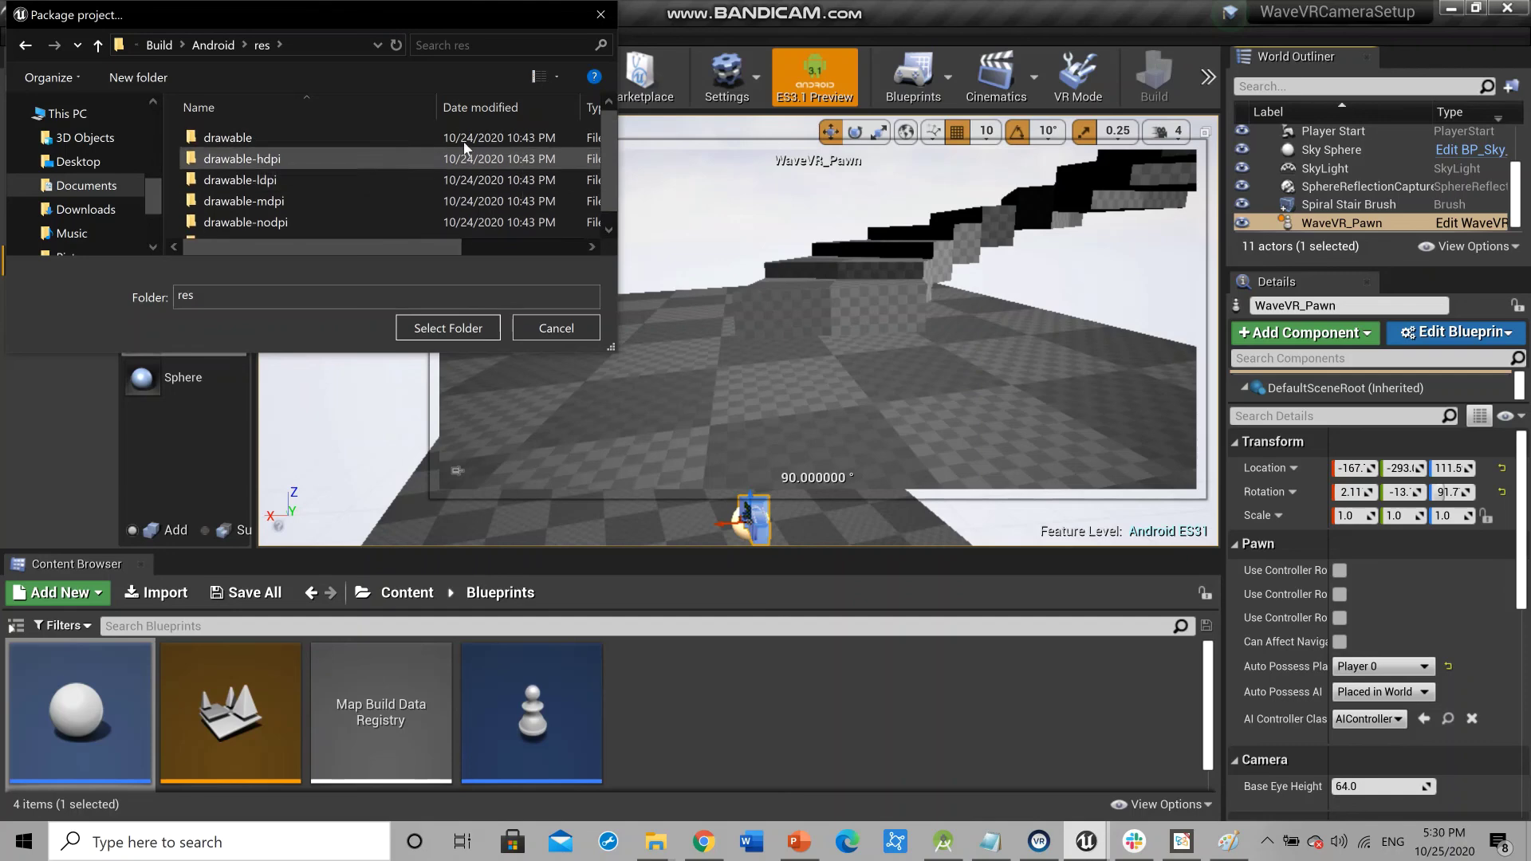
scroll(311, 139, "up", 1)
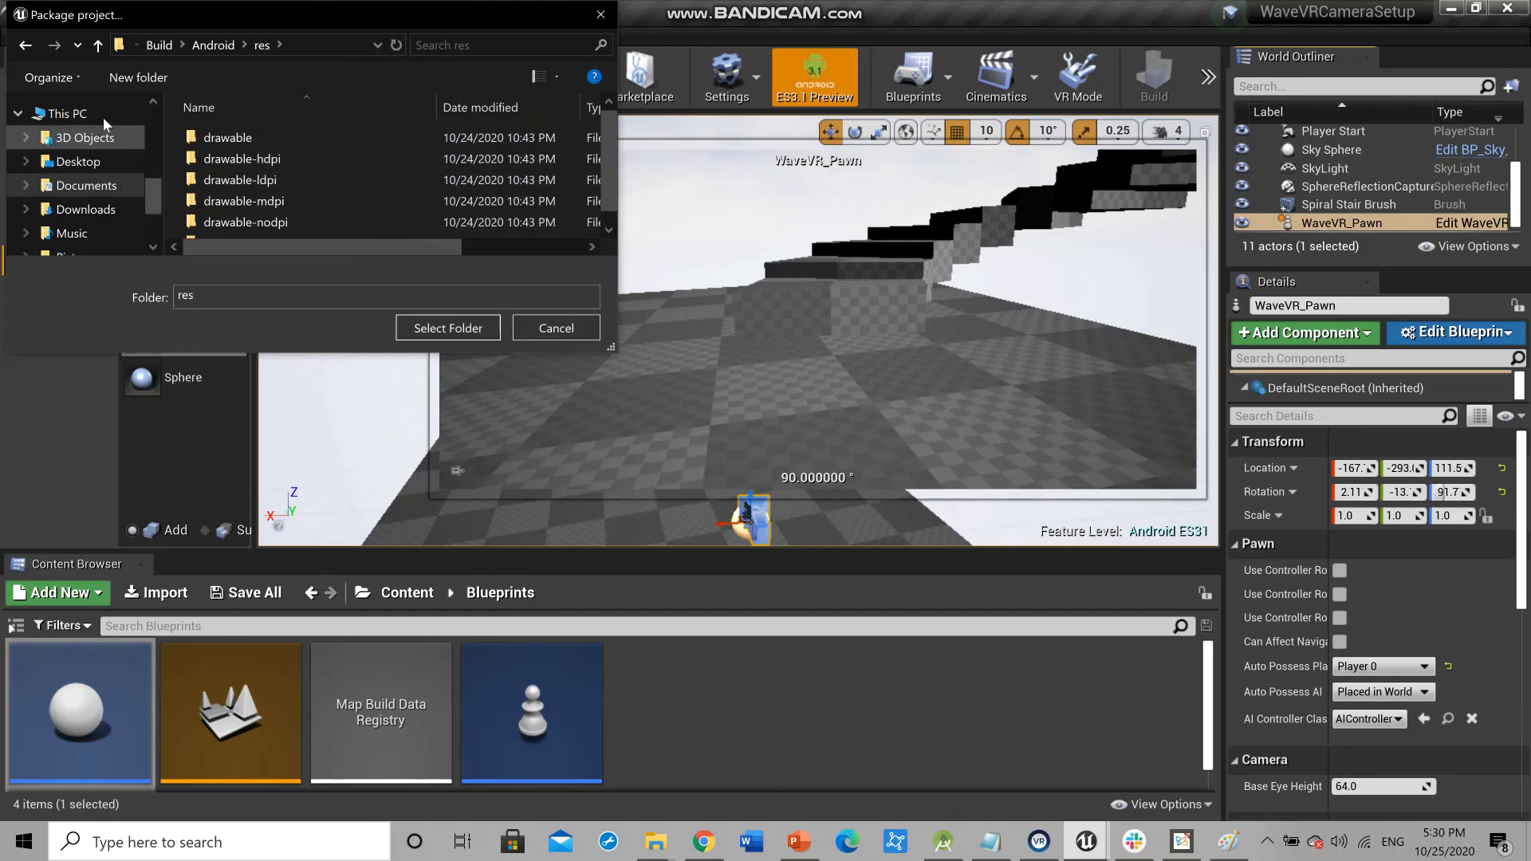
Return to the Build folder, choose its Android folder as the output location, and begin the packaging
left_click(101, 46)
left_click(100, 46)
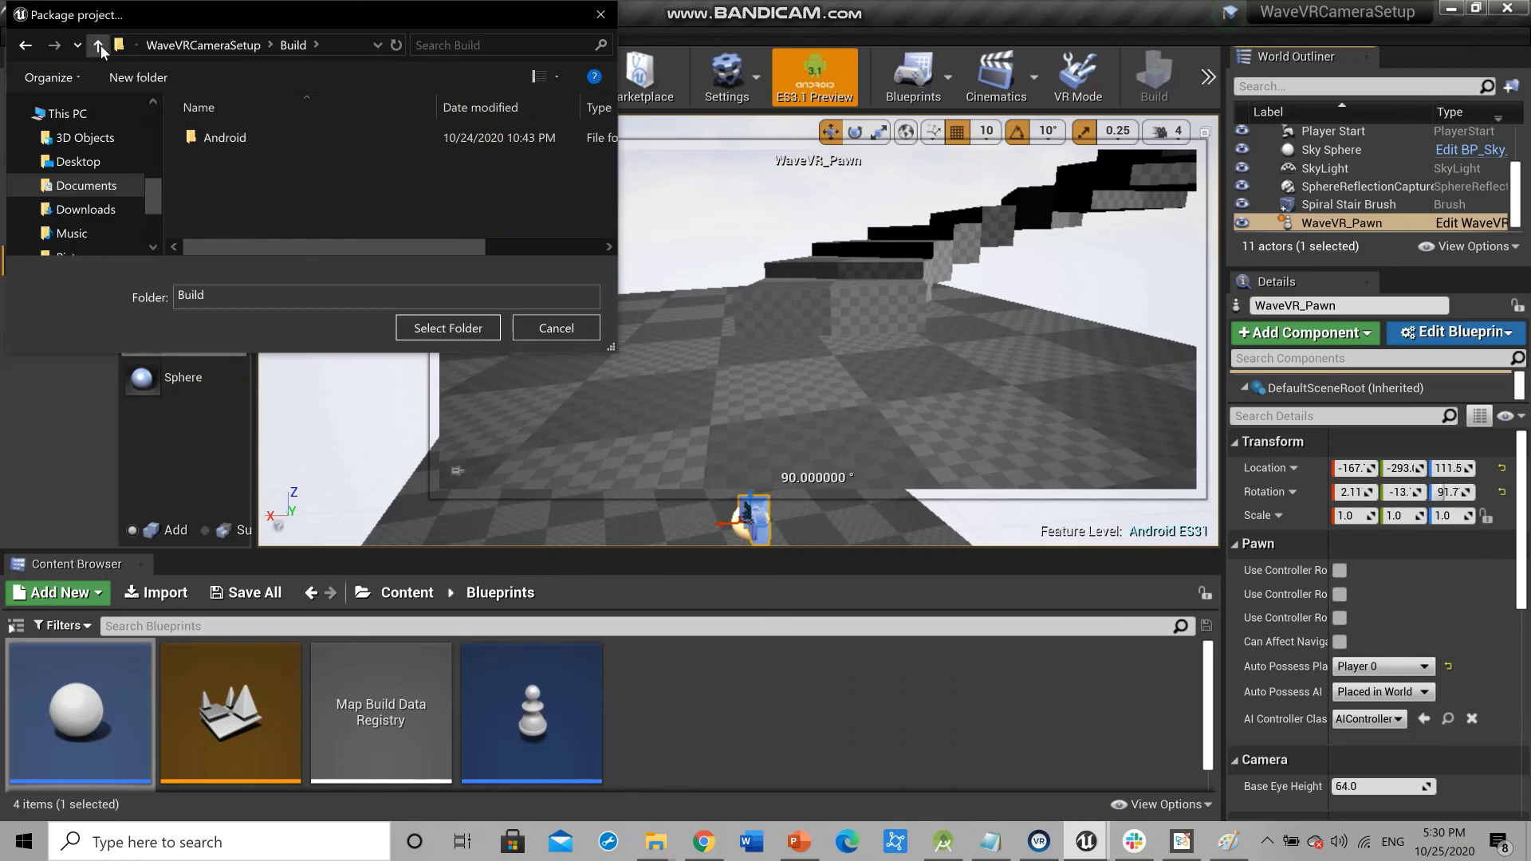
left_click(213, 141)
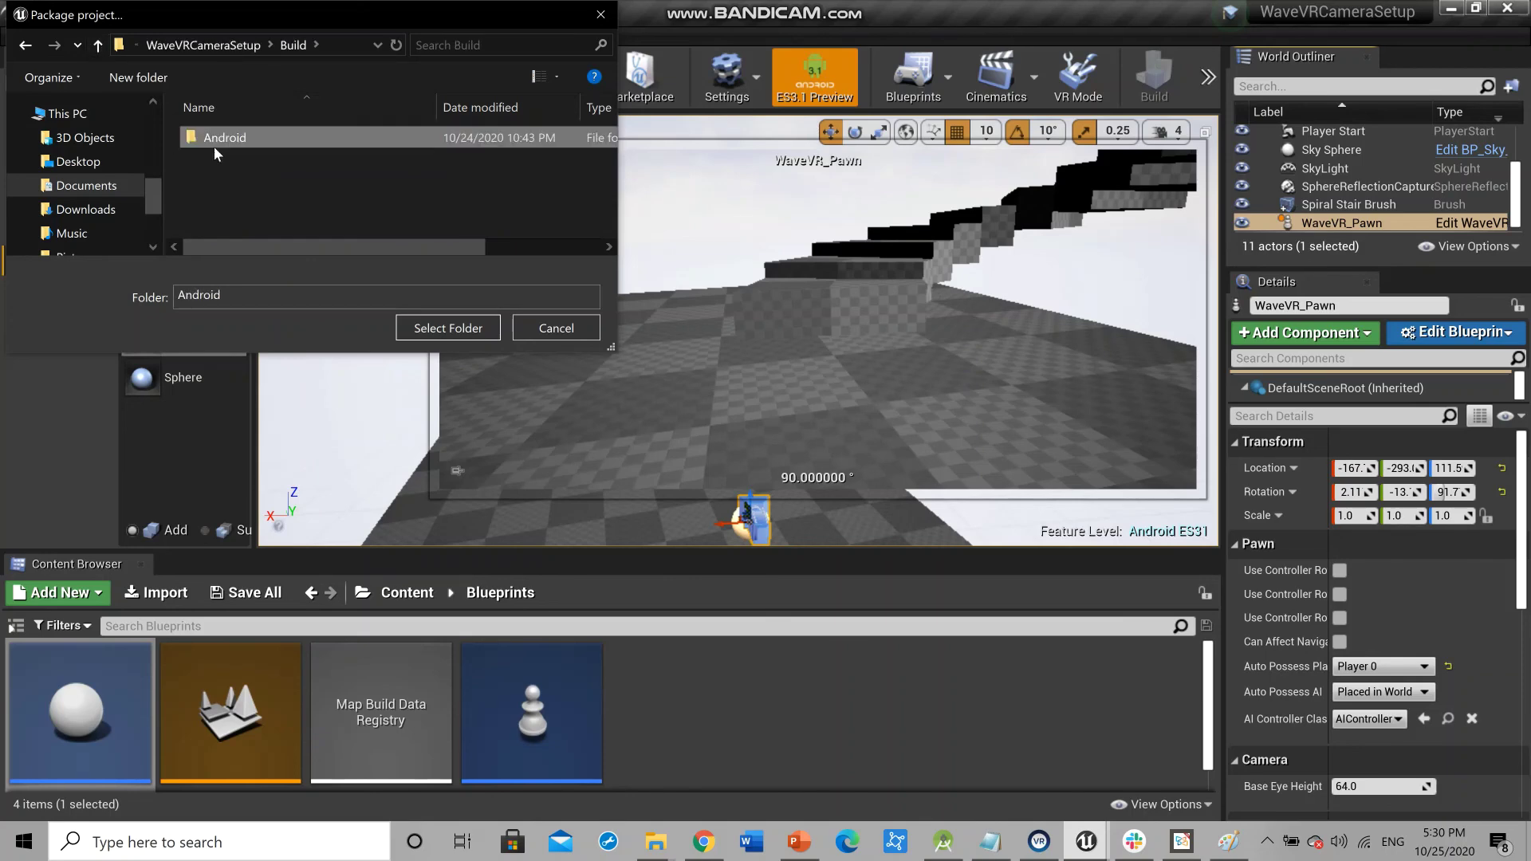
left_click(452, 331)
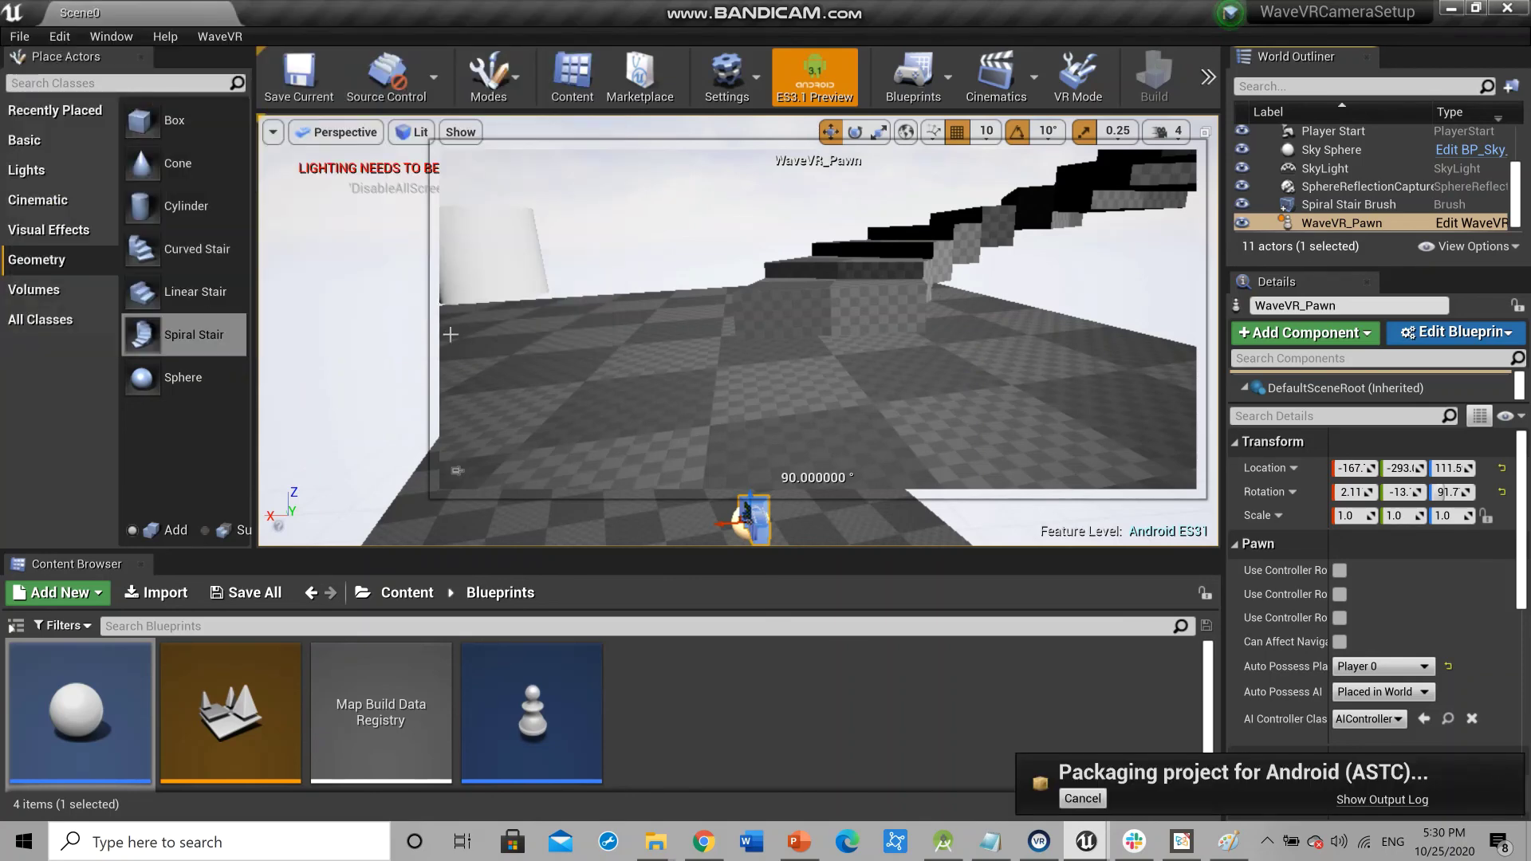
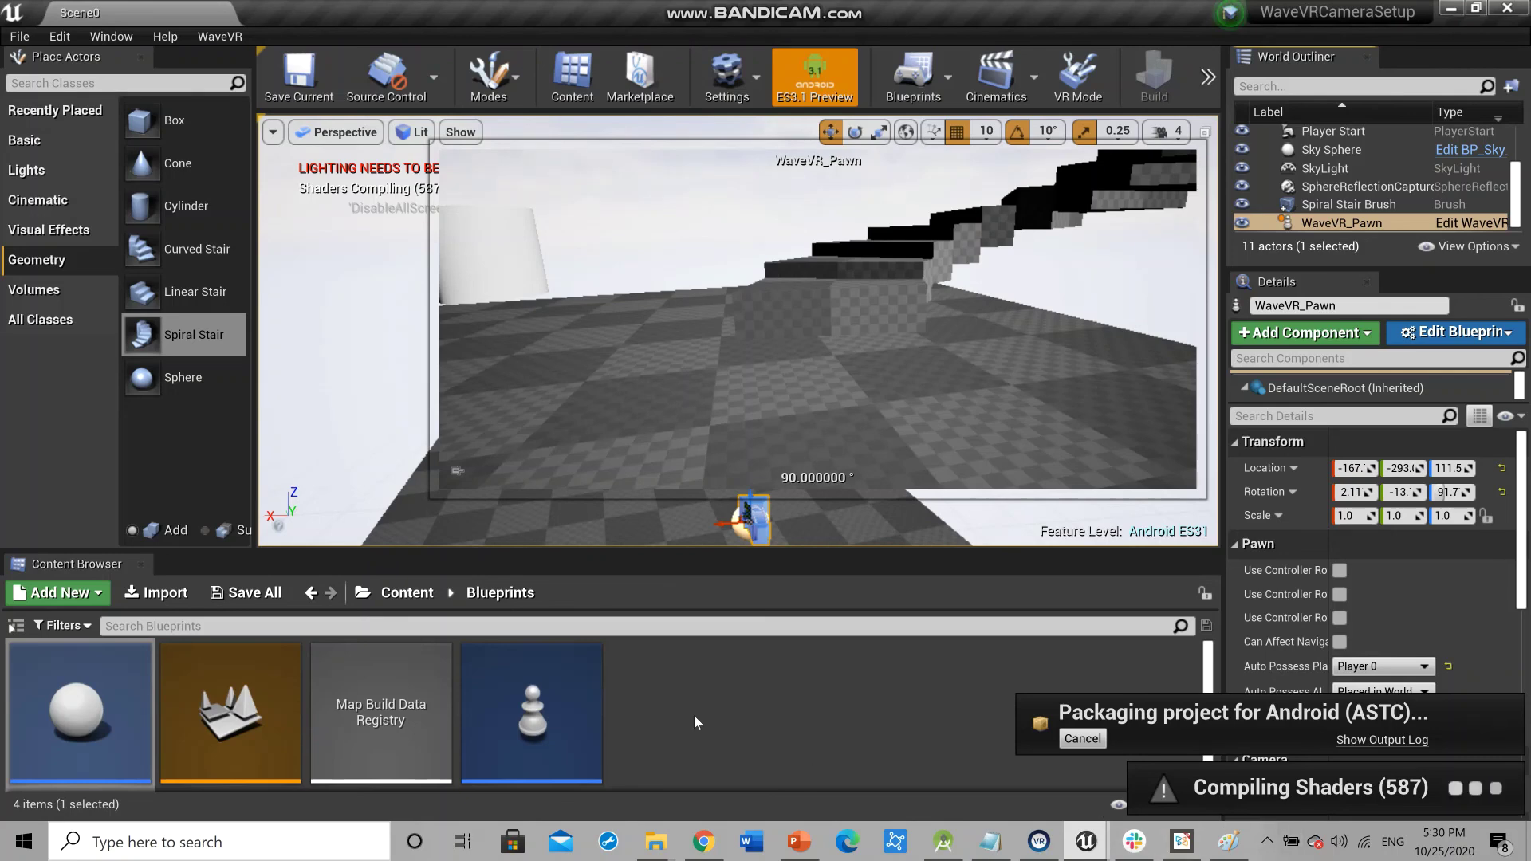
Switch to File Explorer and open the UE_4.25 folder in Epic Games under Program Files
mouse_move(653, 847)
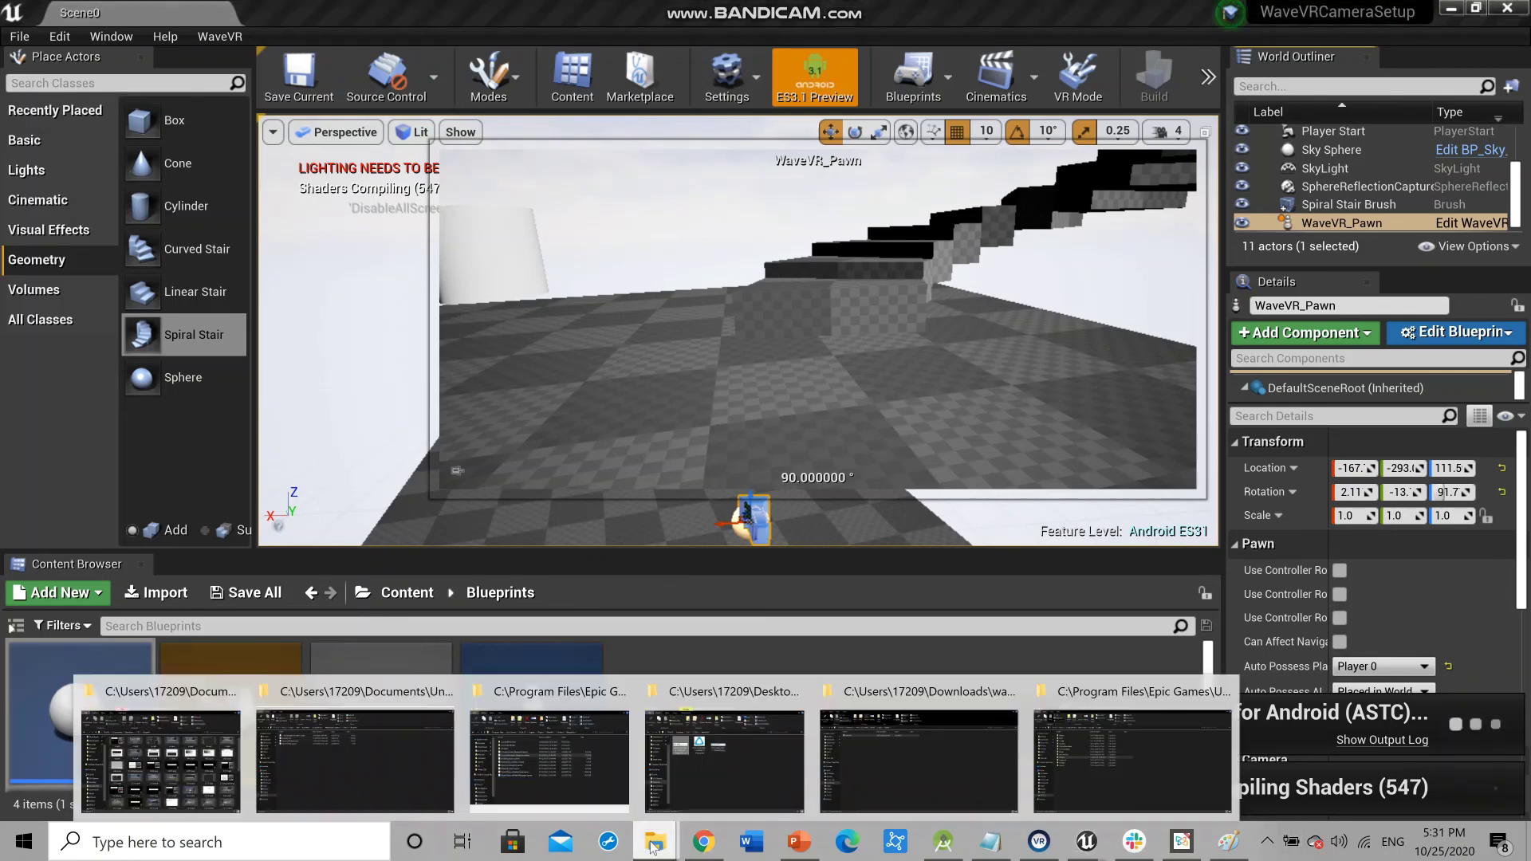
left_click(1088, 757)
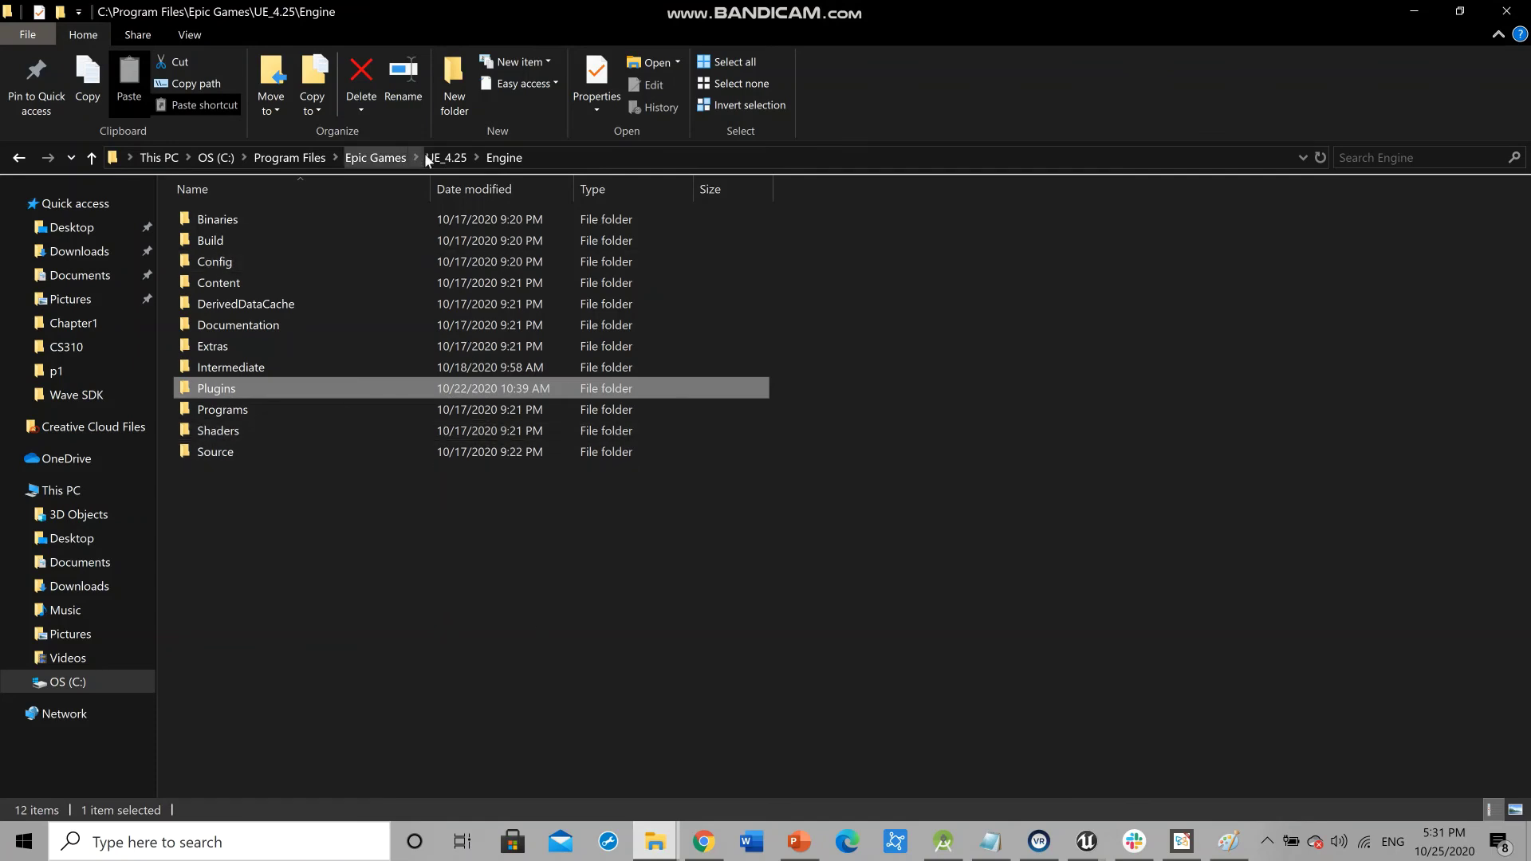
left_click(282, 162)
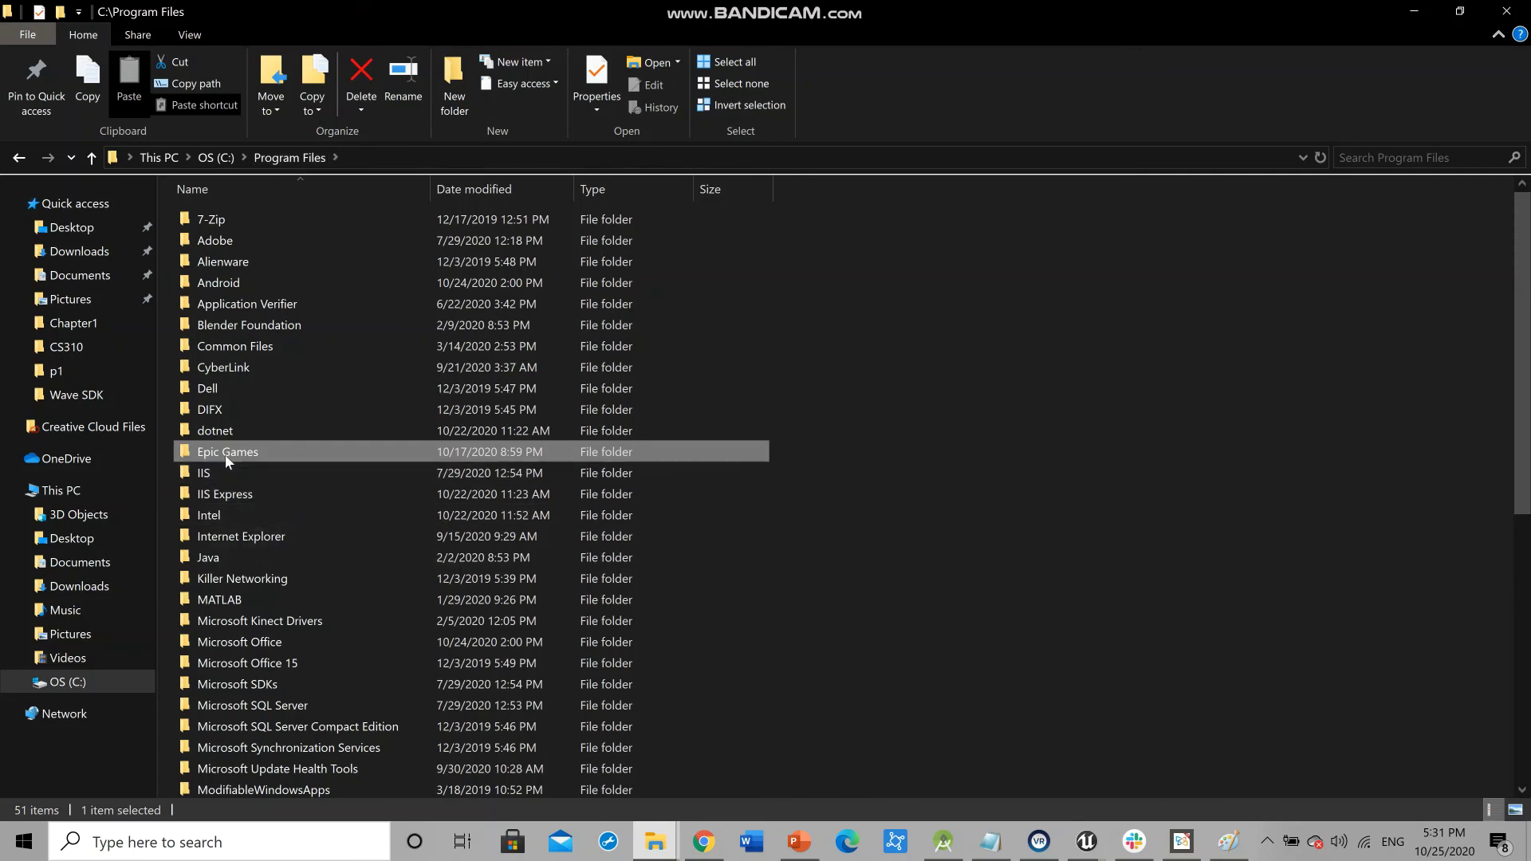
double_click(227, 459)
left_click(235, 243)
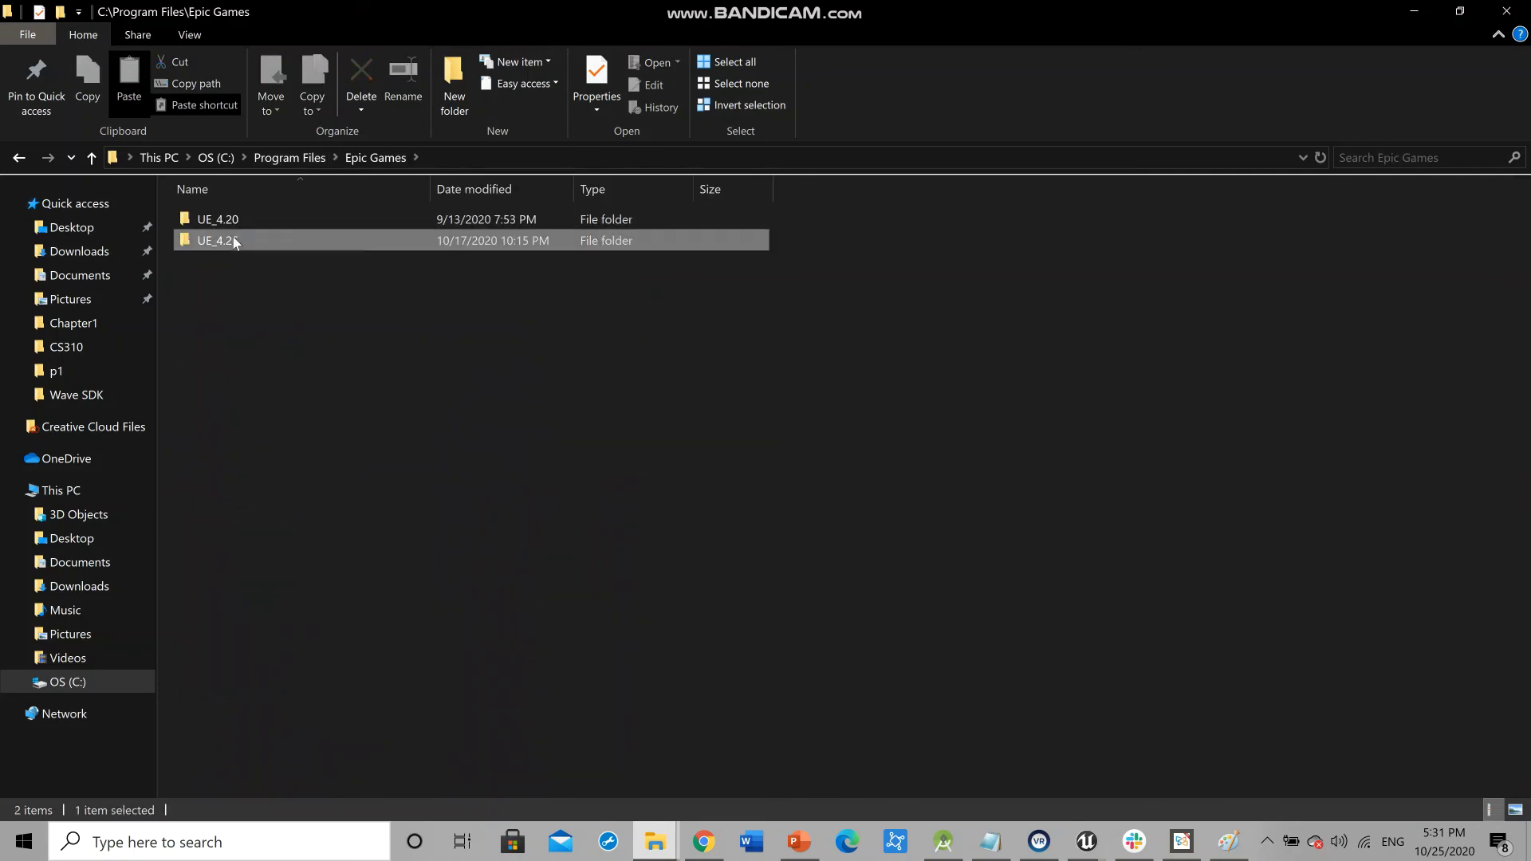
double_click(235, 243)
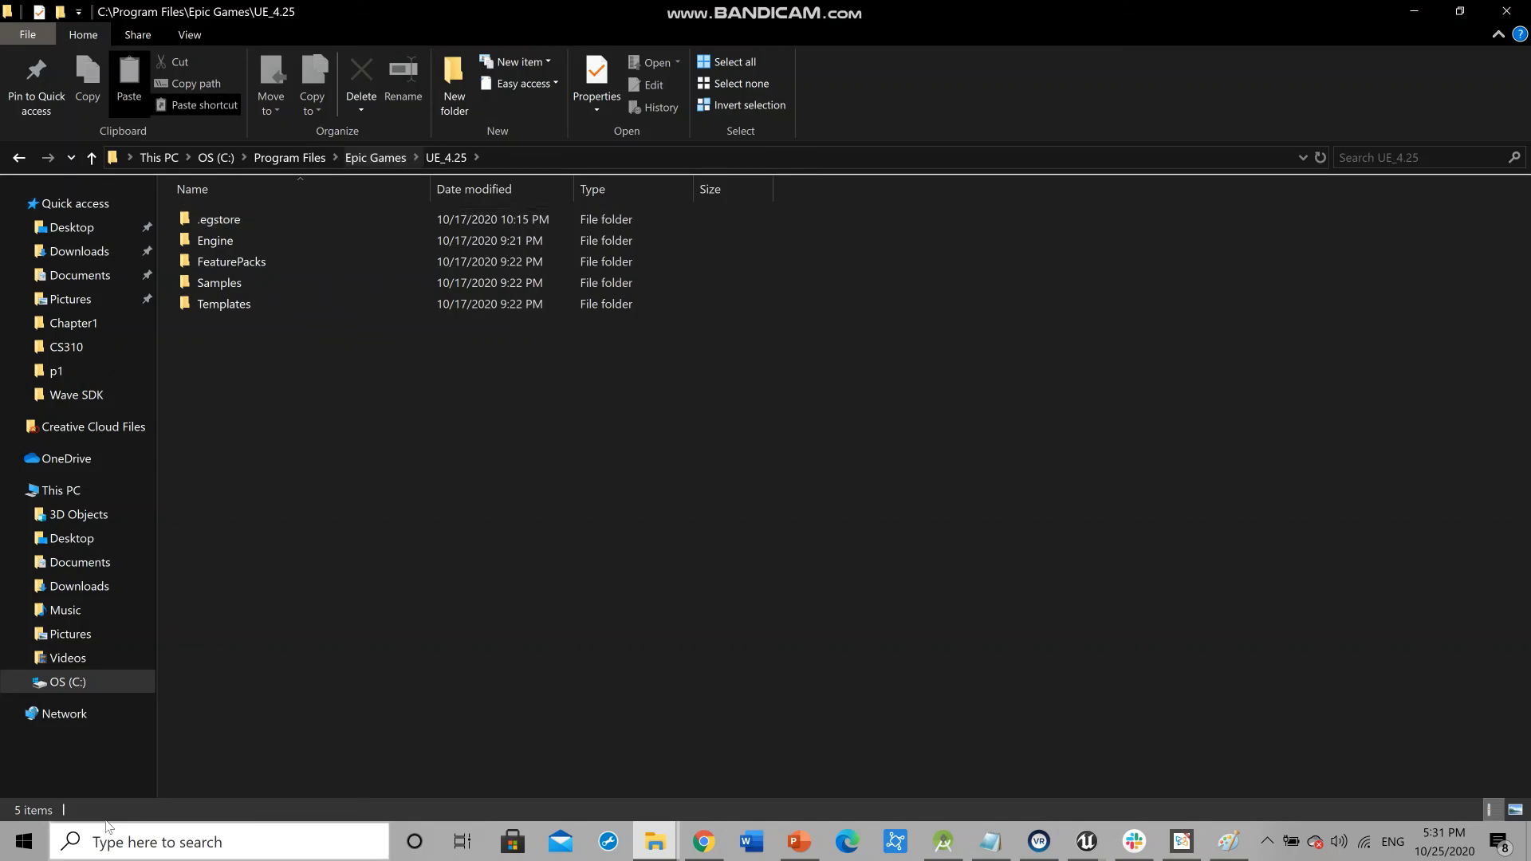
Search Windows for "setup", "setupa" and "setupcamer", and erase the search text
left_click(160, 842)
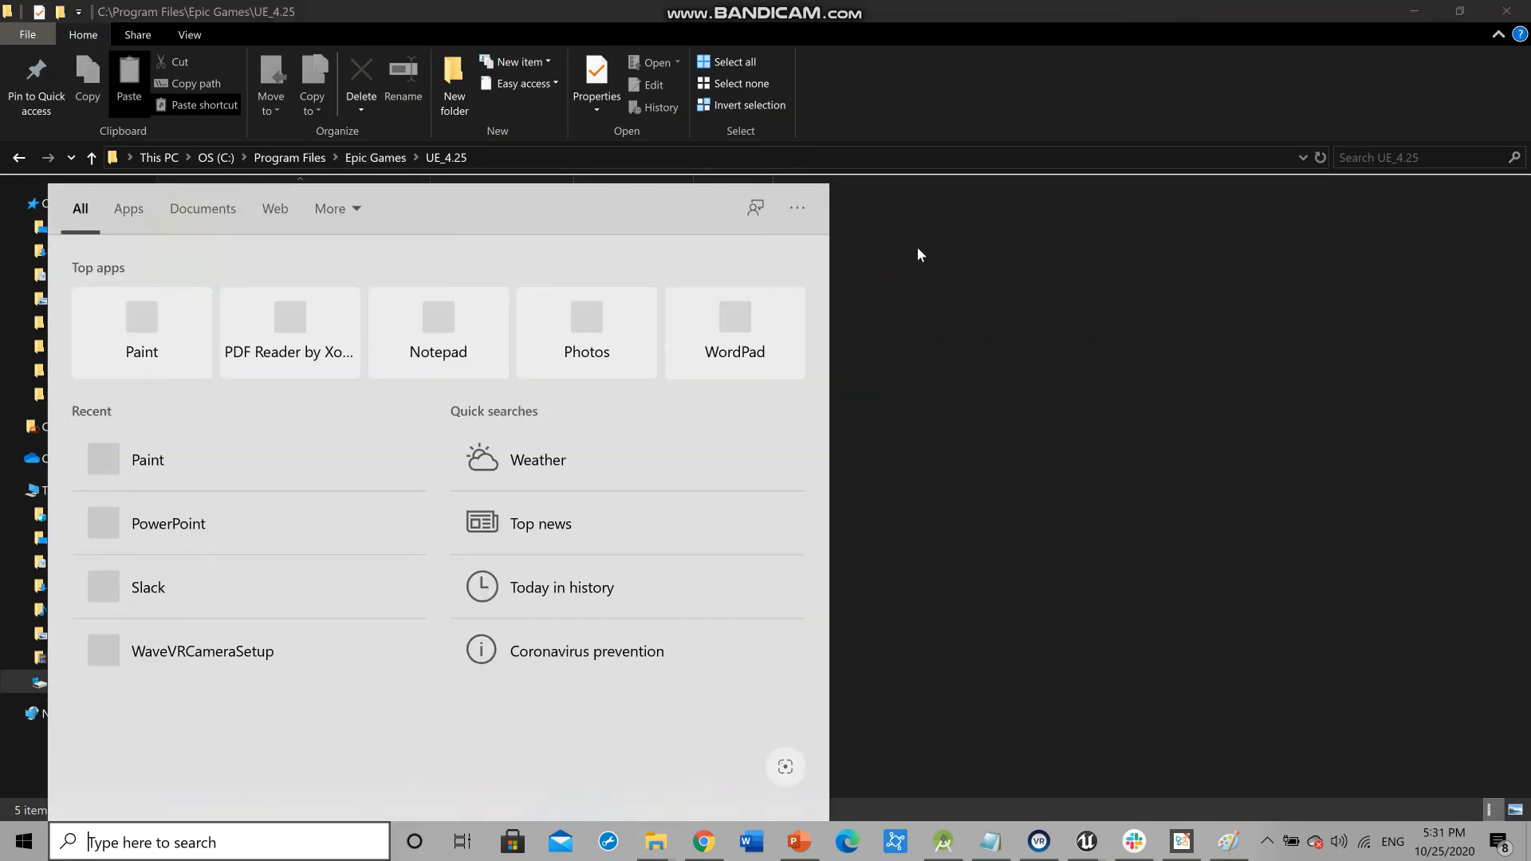
type("setup")
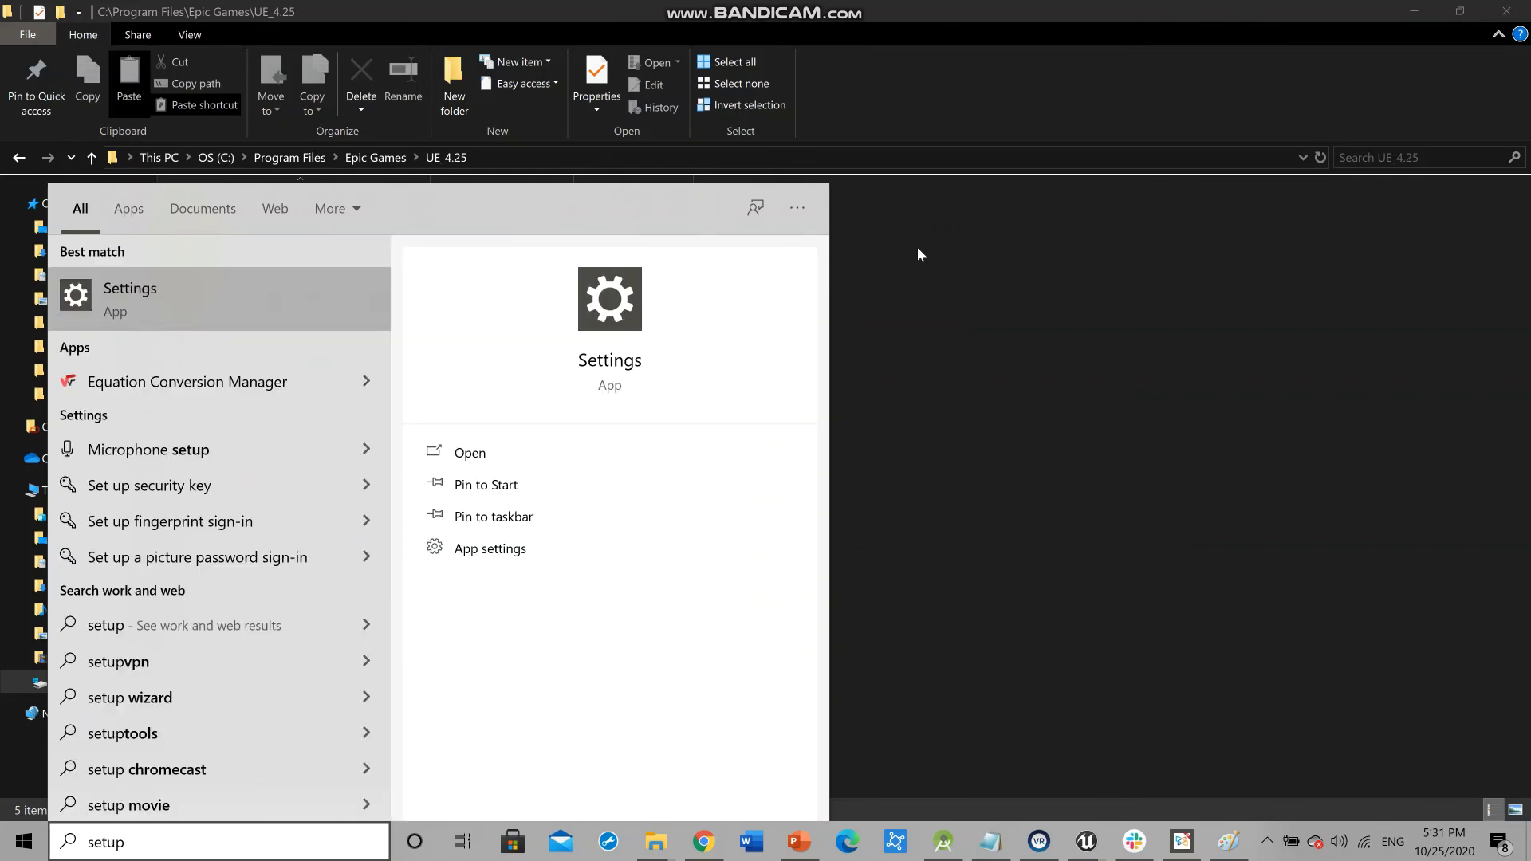
type("a")
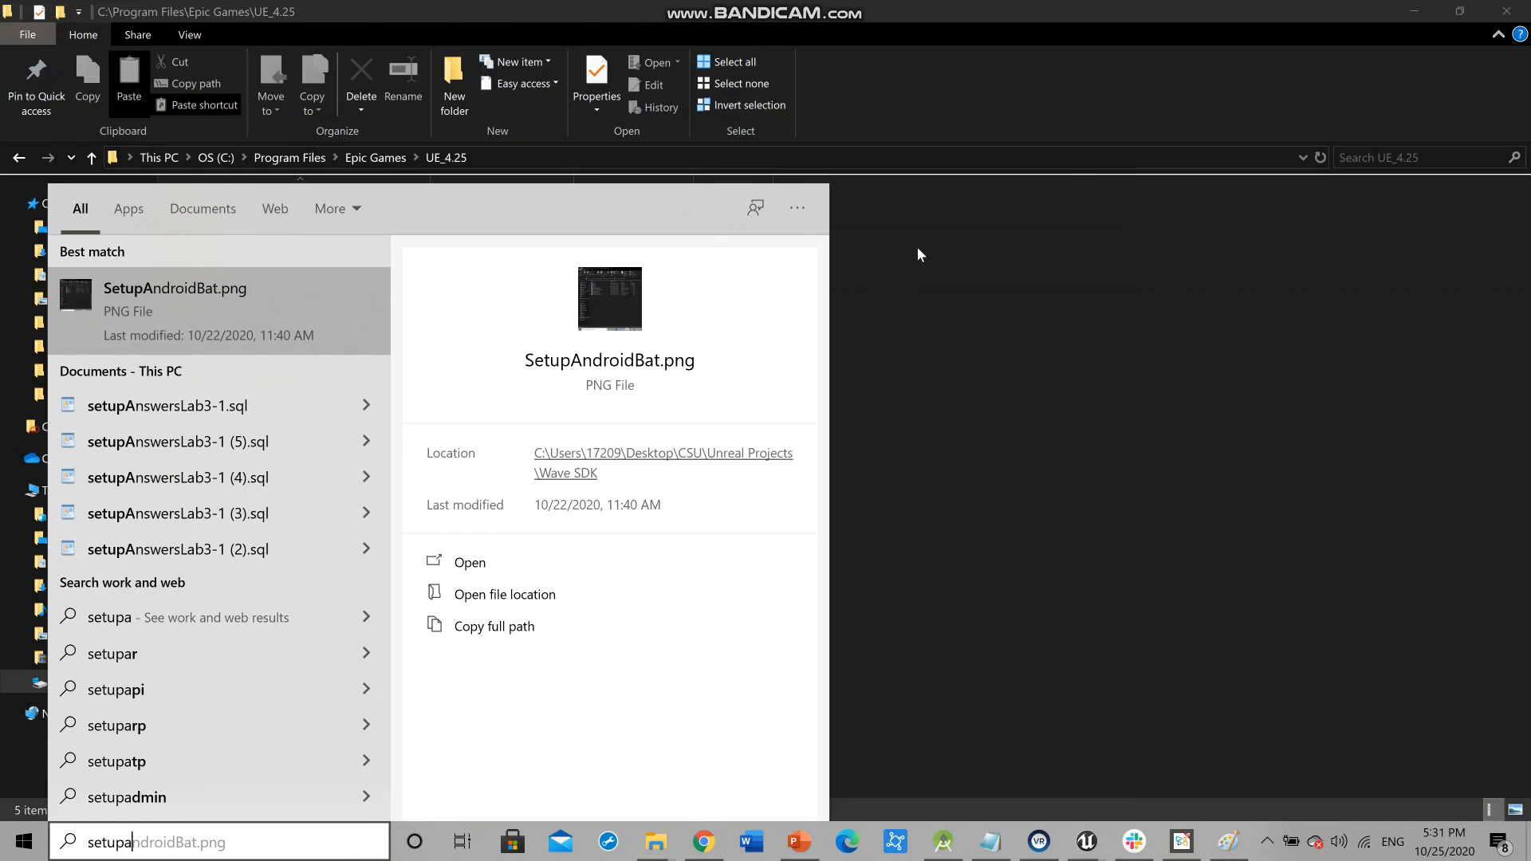
key("BackSpace")
type("camer")
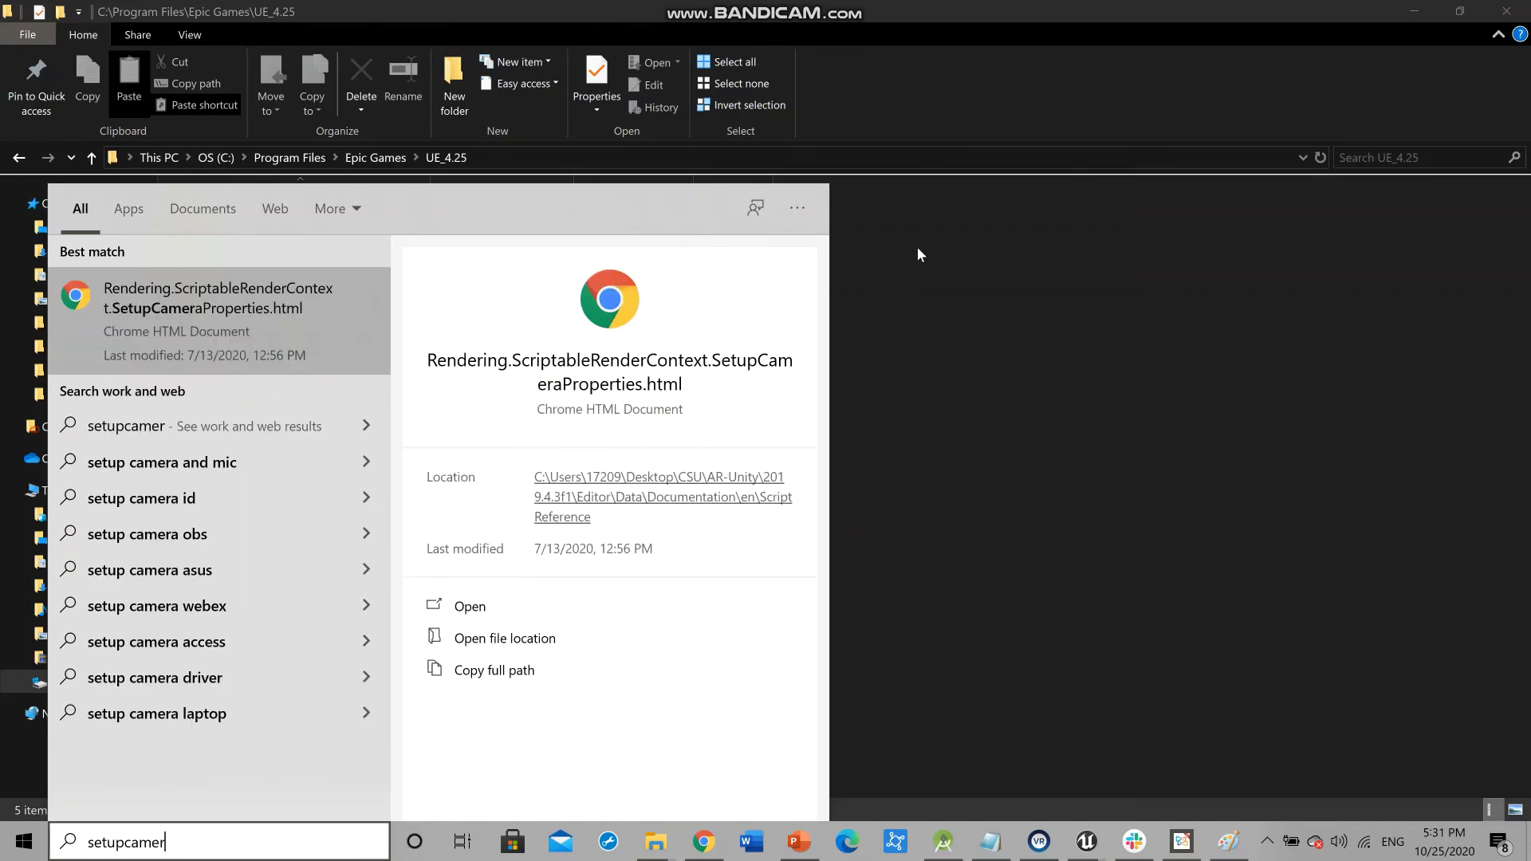
key("BackSpace")
key("BackSpace")
key("BackSpace")
key("BackSpace")
key("BackSpace")
key("BackSpace")
key("BackSpace")
key("BackSpace")
key("BackSpace")
key("BackSpace")
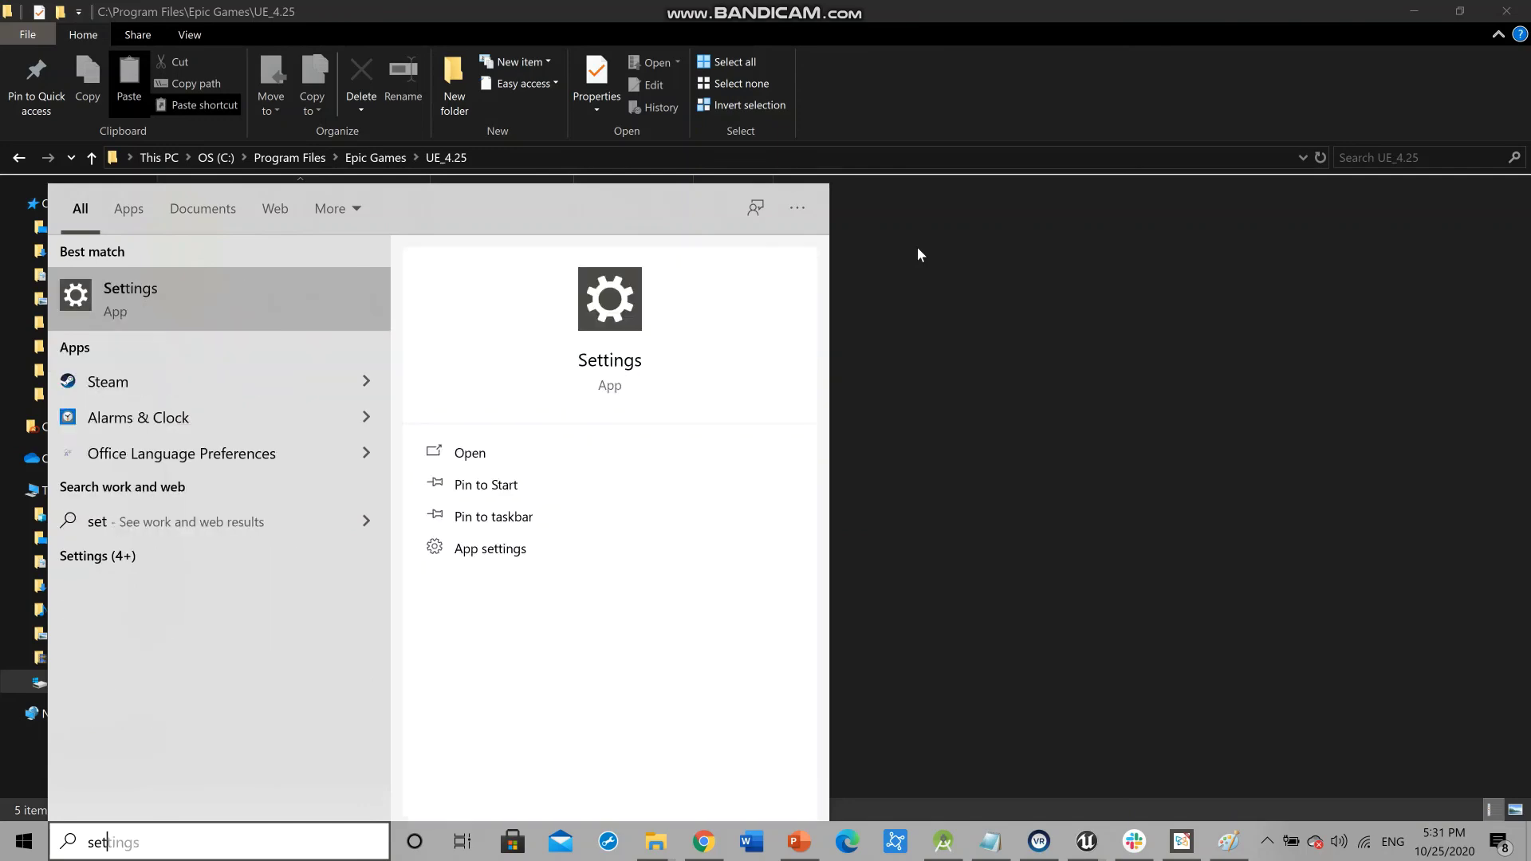
Switch to Unreal Editor to check the packaging progress, and minimize its window
left_click(1087, 839)
left_click(973, 784)
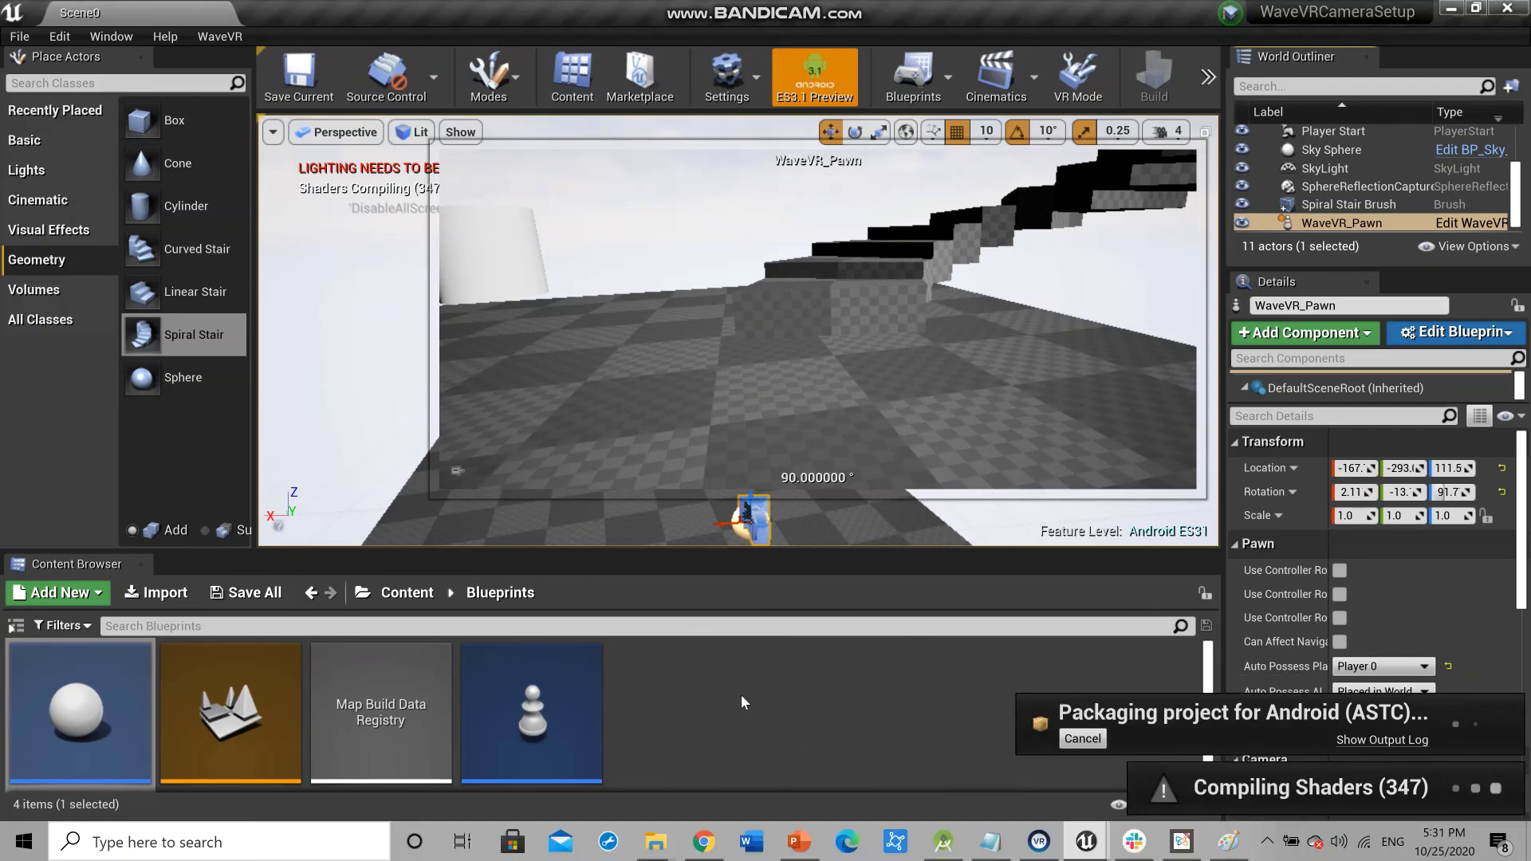
left_click(1452, 12)
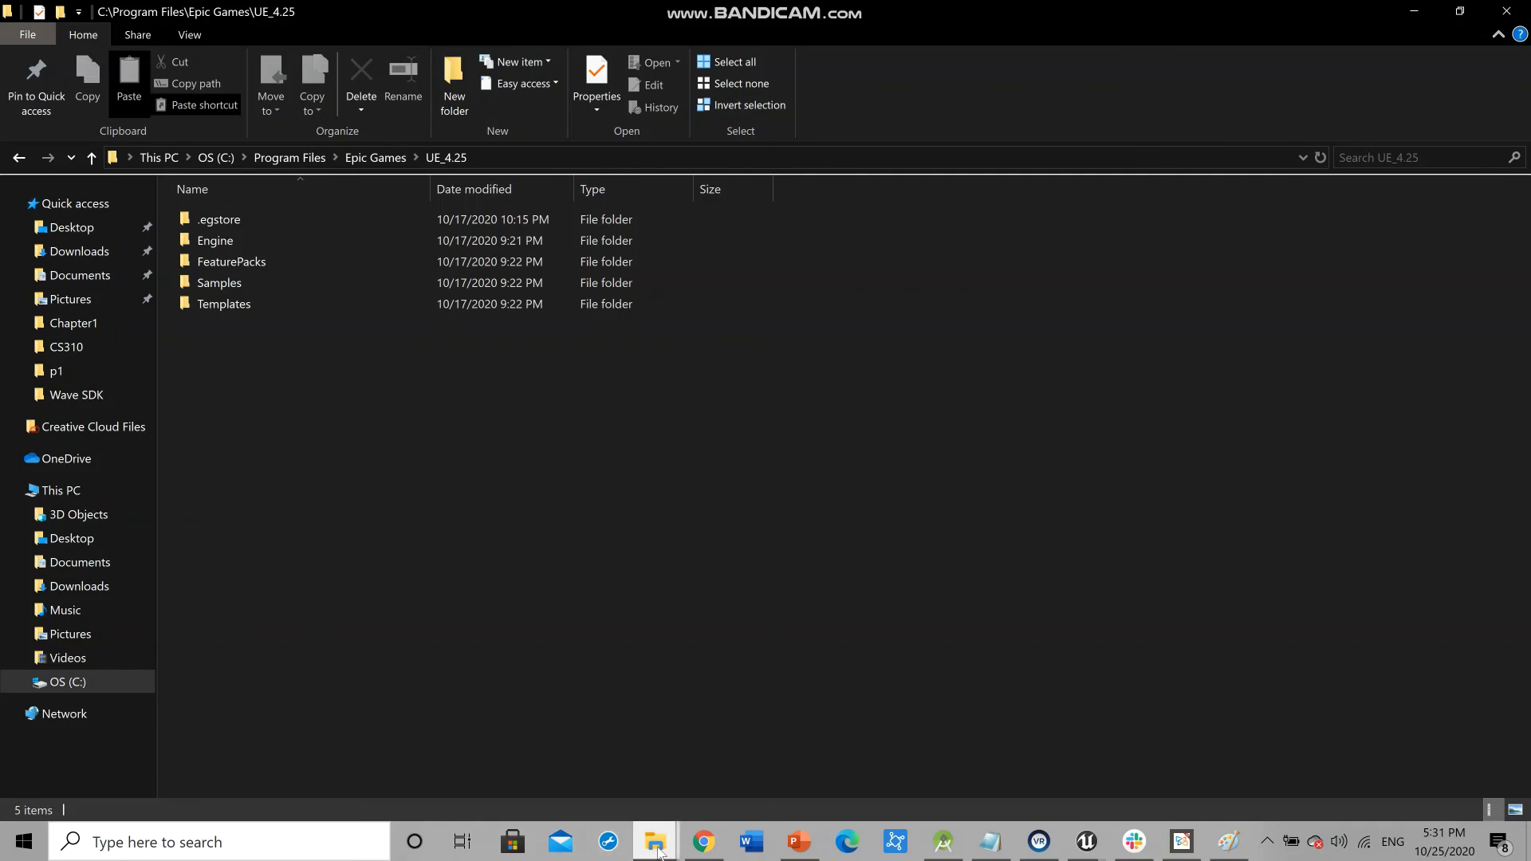
Search Windows for "WaveV" and open the WaveVRCameraSetup folder found in Android_ASTC
left_click(194, 845)
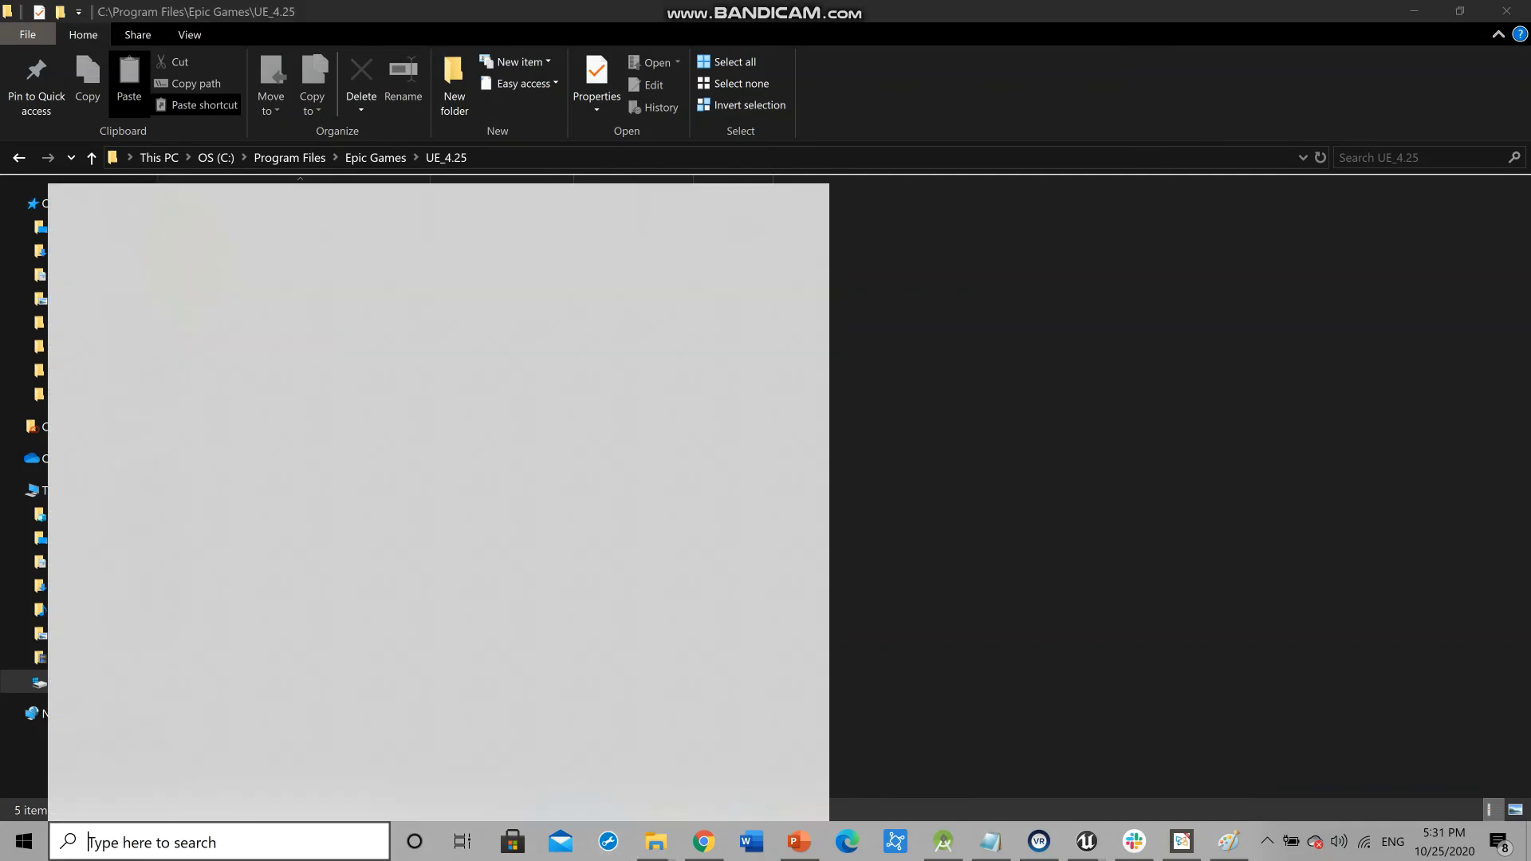
type("Wave")
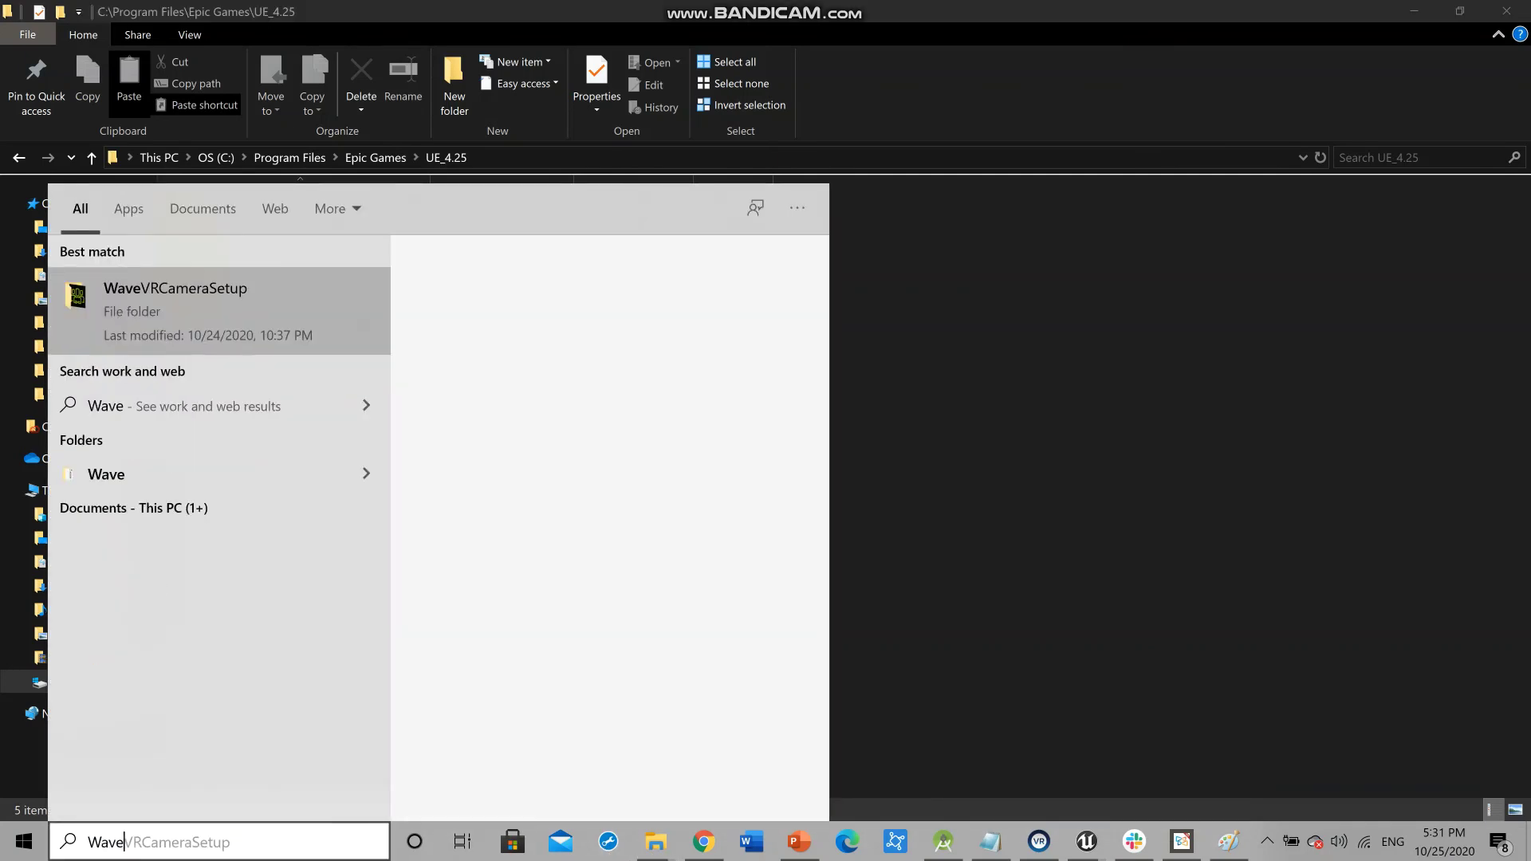
type("VR")
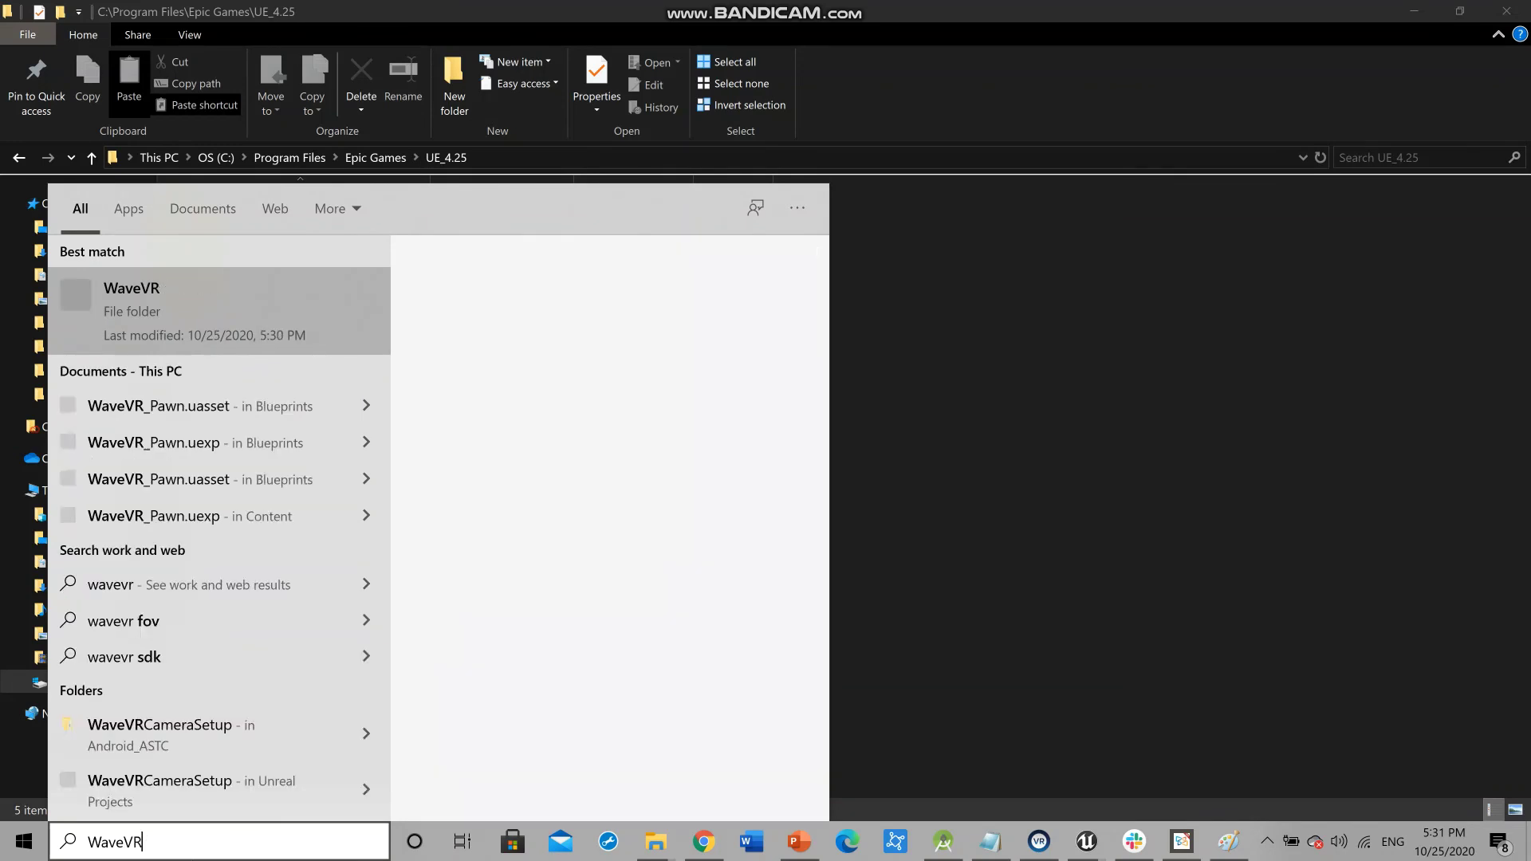
key("BackSpace")
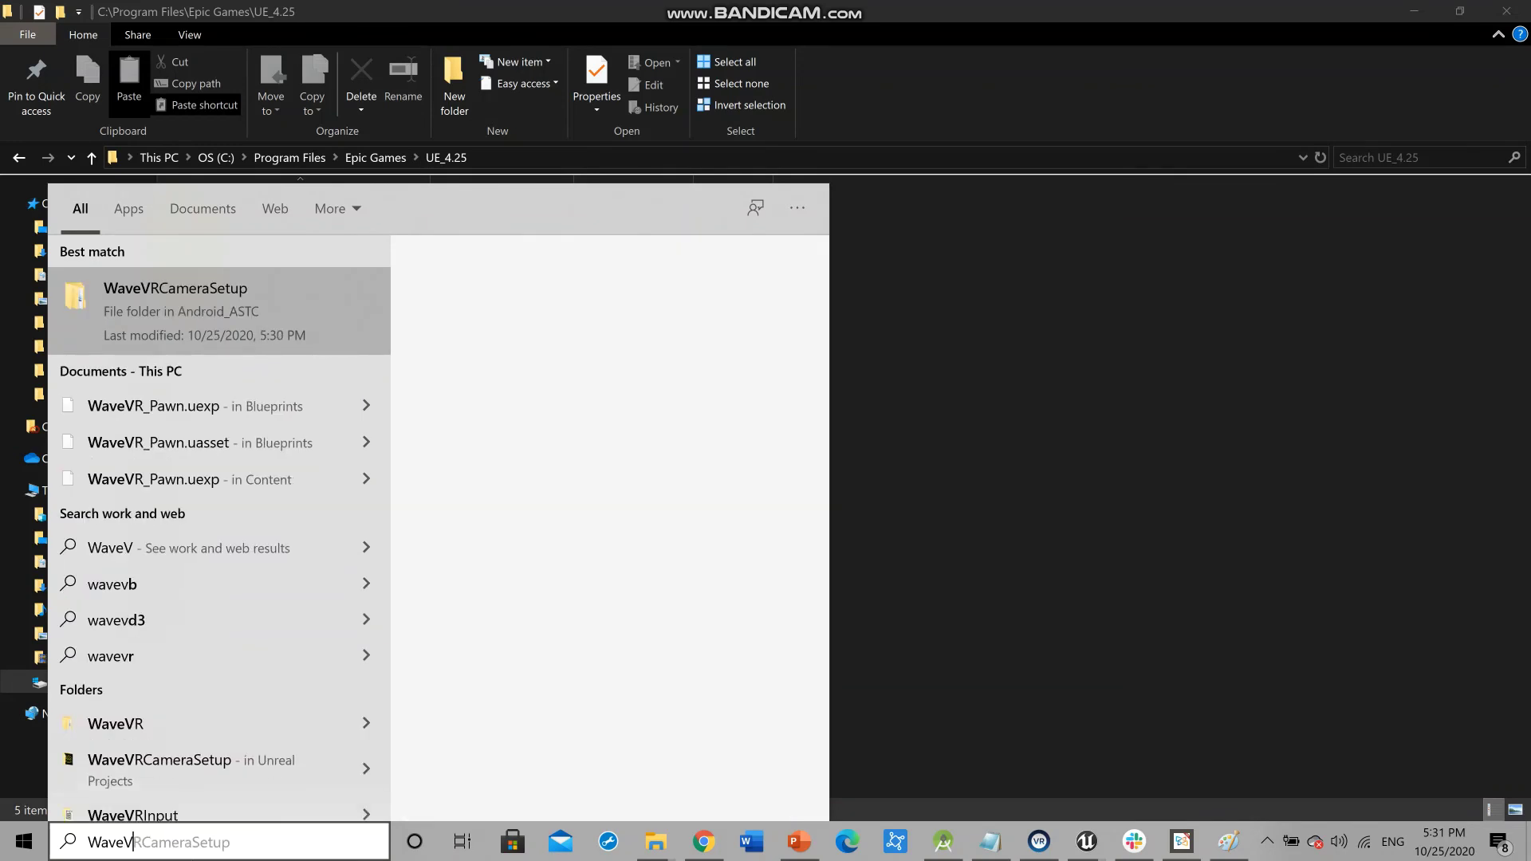
left_click(217, 293)
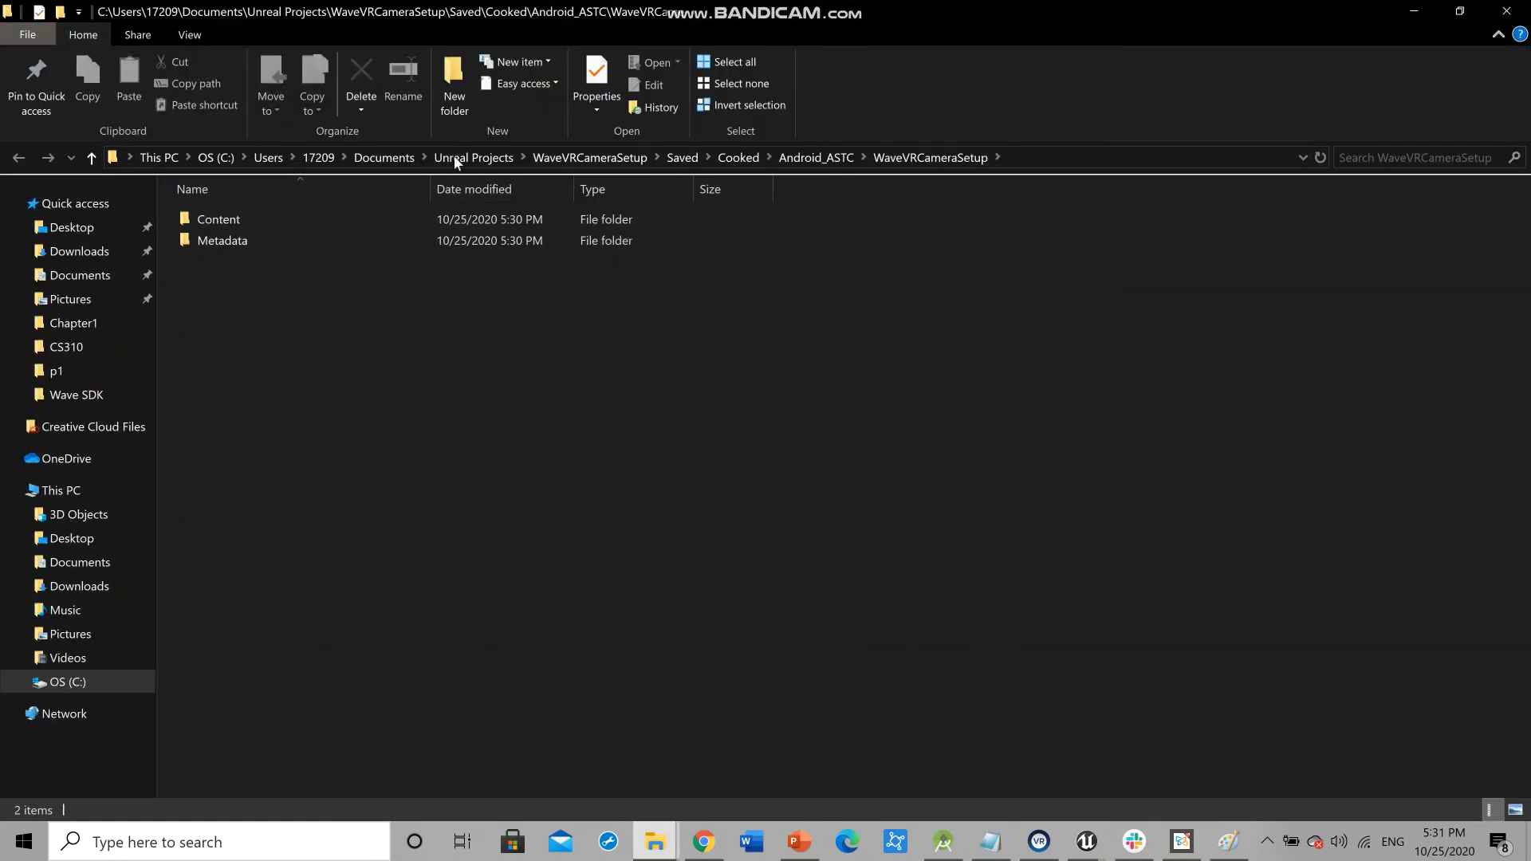
Go up to the WaveVRCameraSetup project folder and open the Android folder inside its Build folder
left_click(592, 160)
double_click(256, 223)
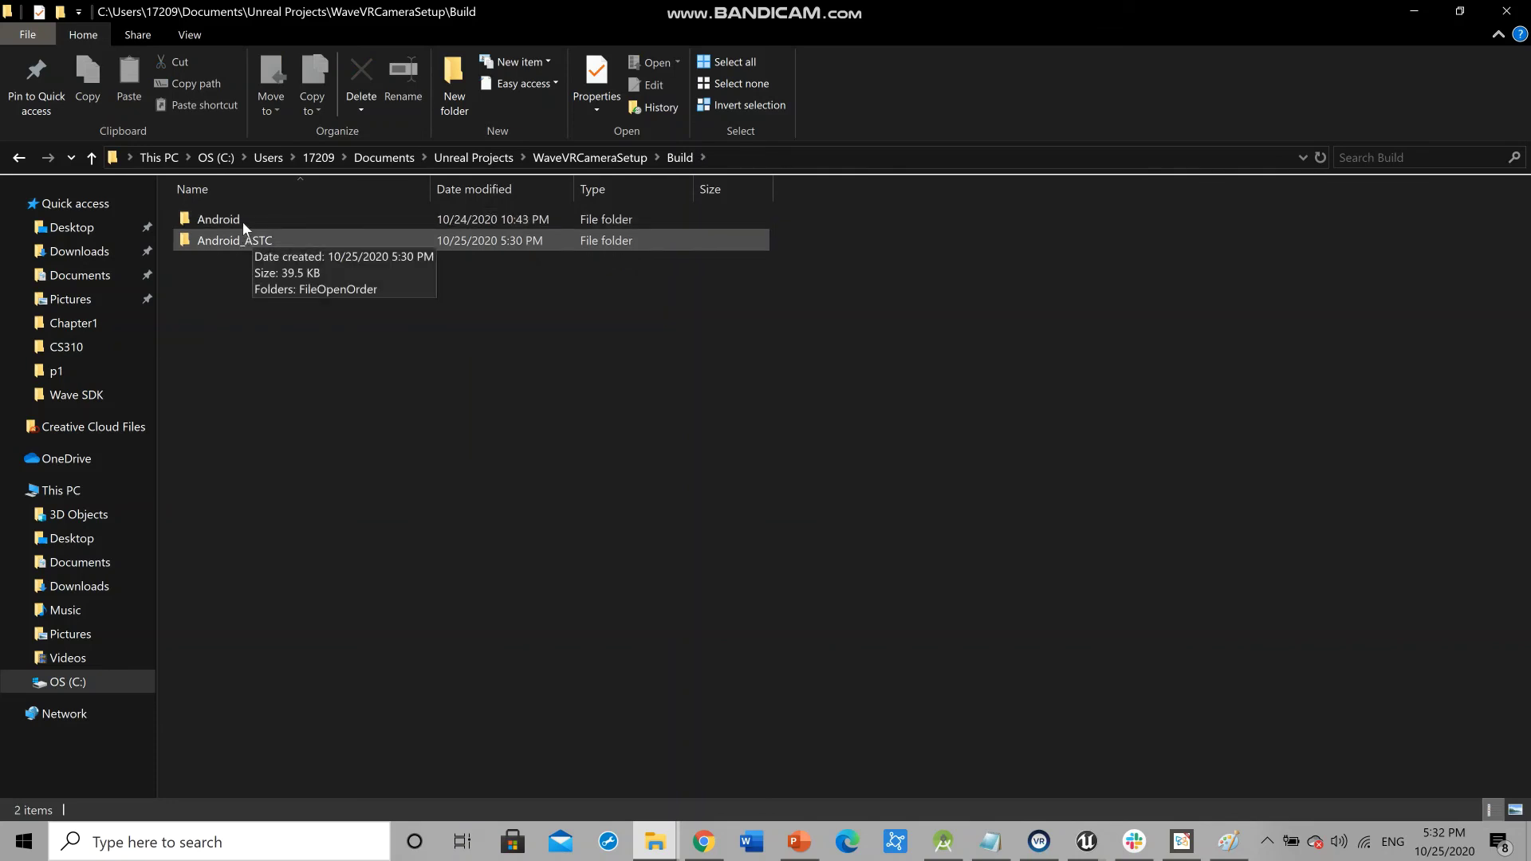
double_click(242, 222)
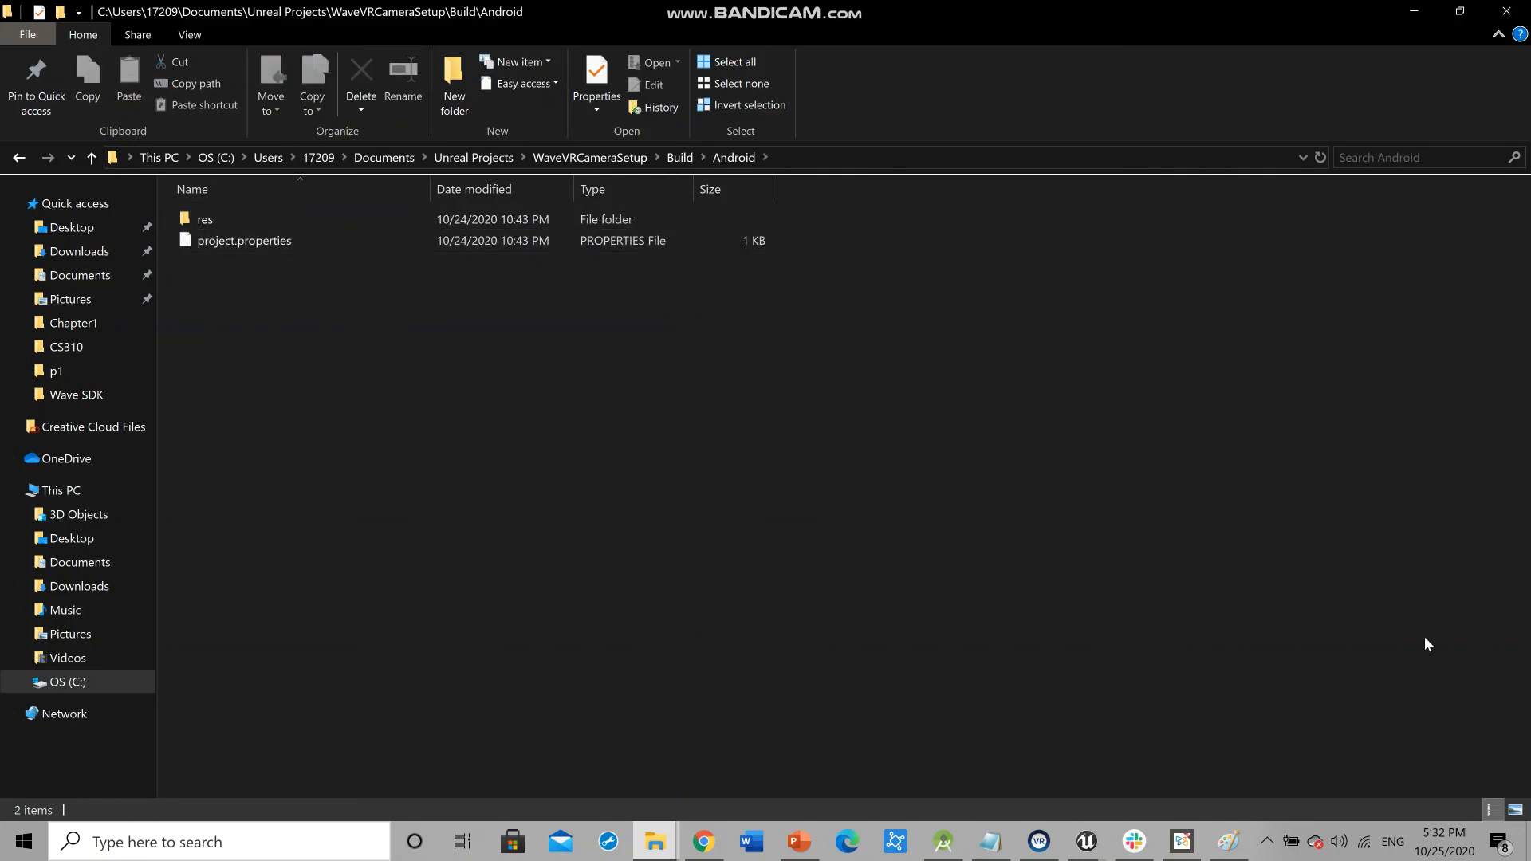
Minimize all open File Explorer windows and switch to the WaveVRCameraSetup project in Unreal Editor to check the packaging
left_click(1420, 10)
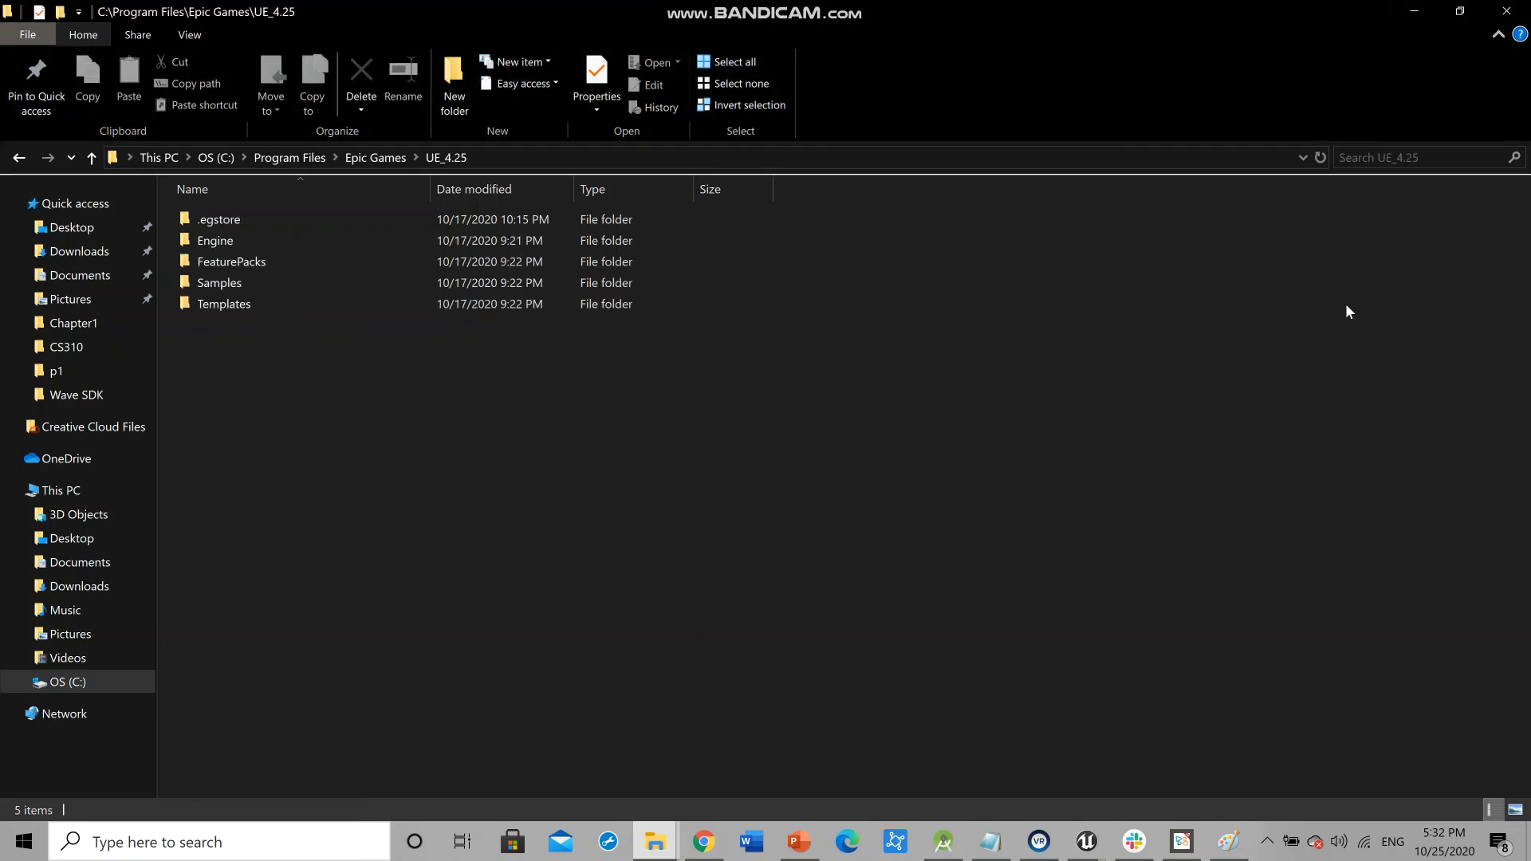
left_click(1413, 11)
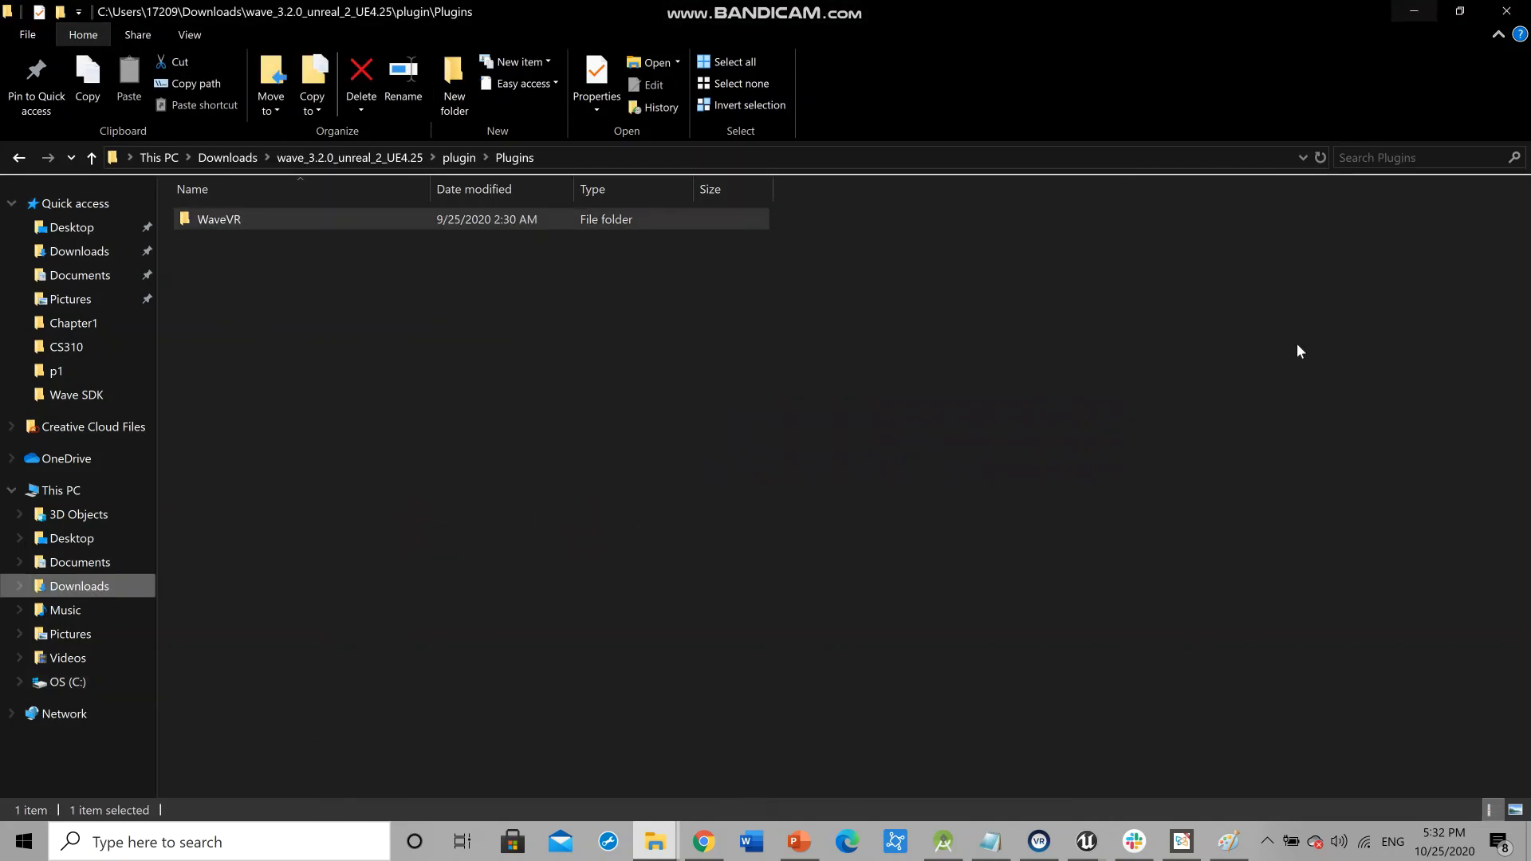
left_click(1420, 10)
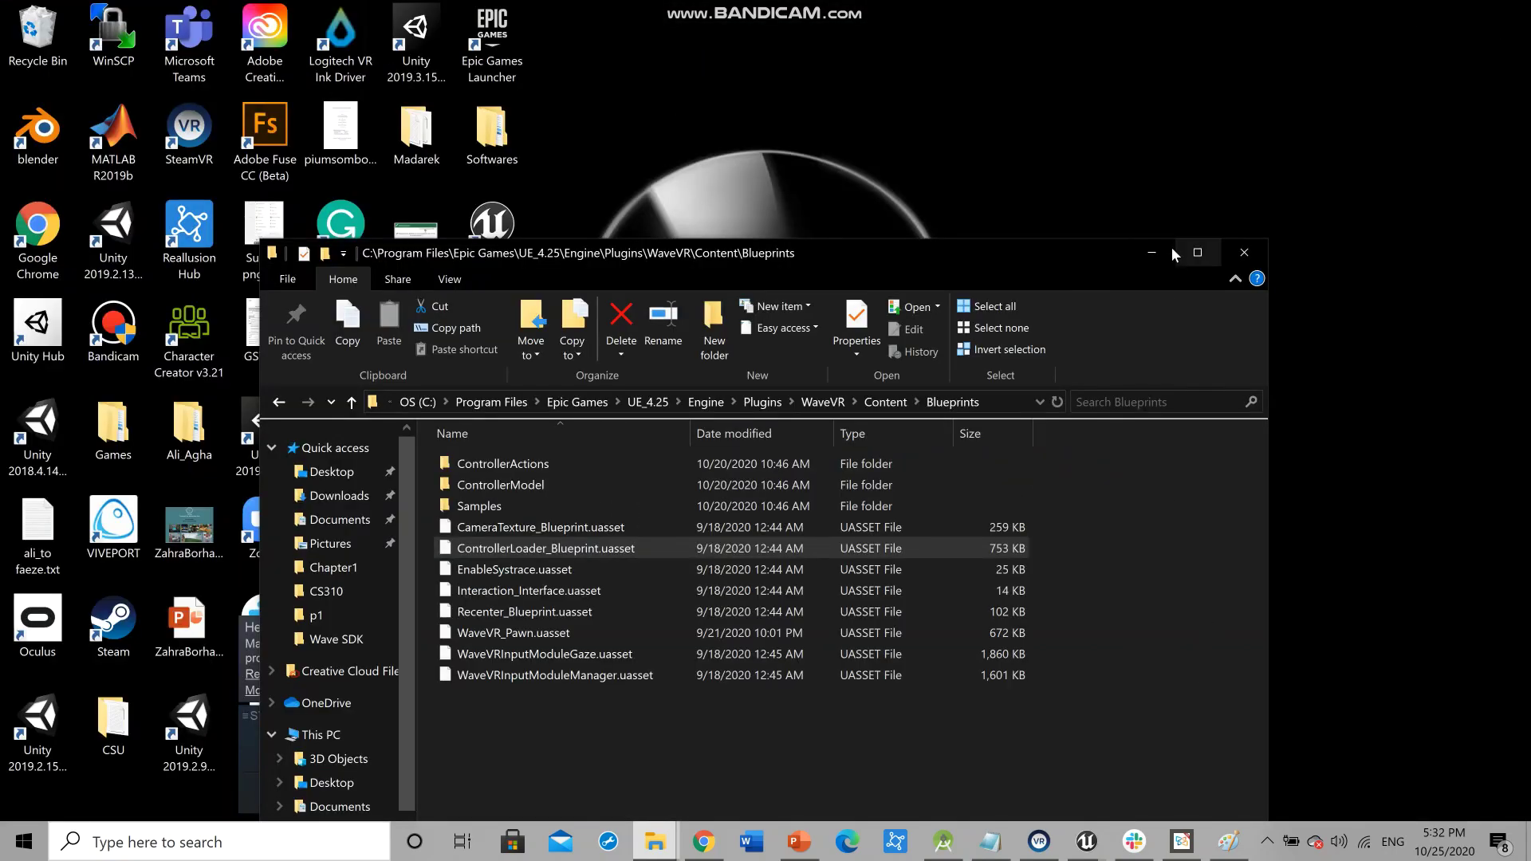
left_click(1151, 252)
mouse_move(1073, 852)
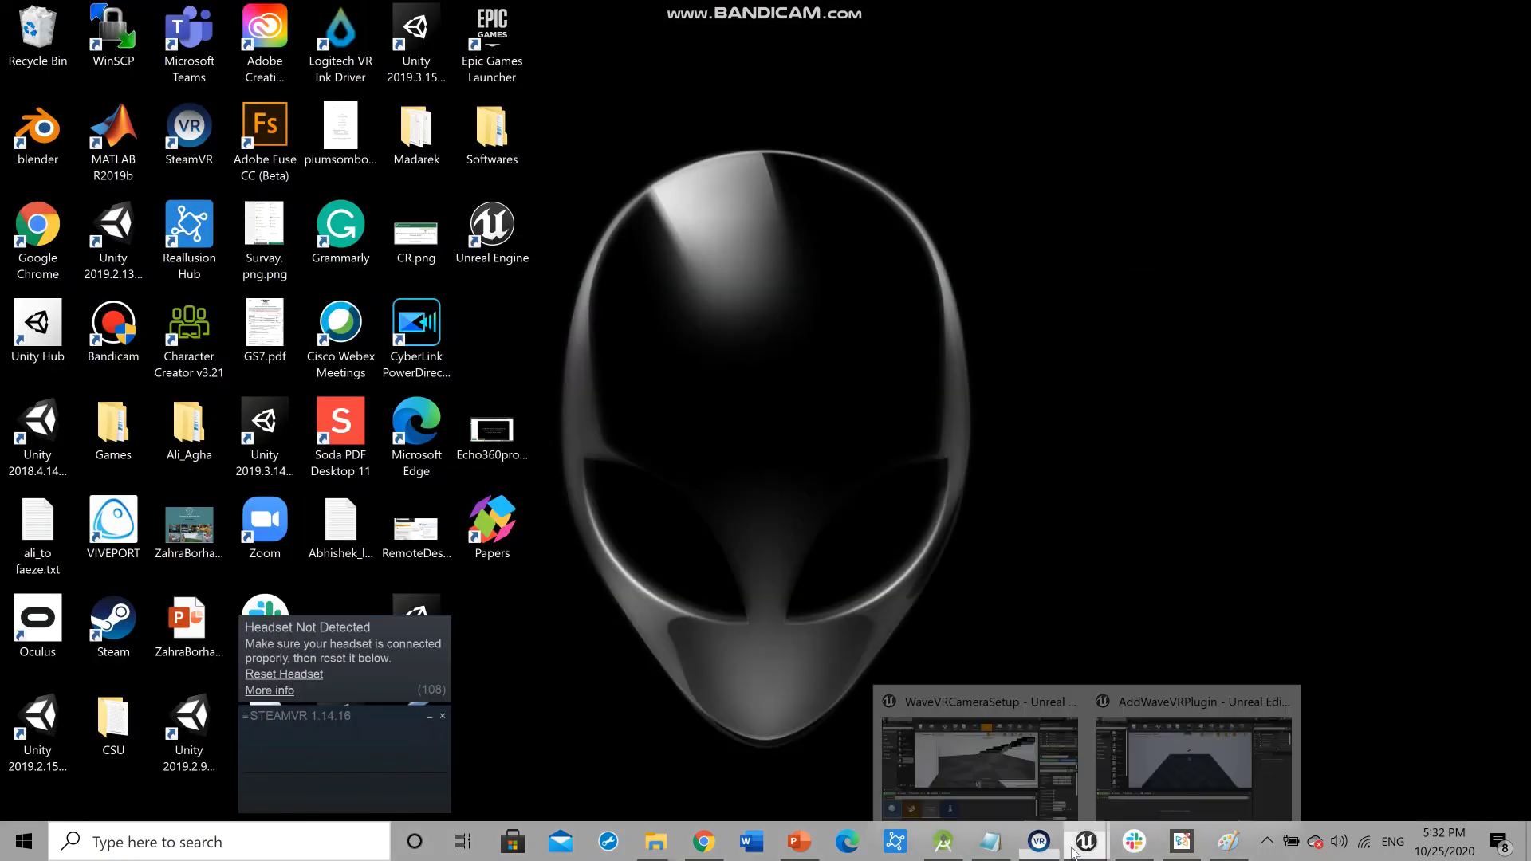
left_click(1021, 788)
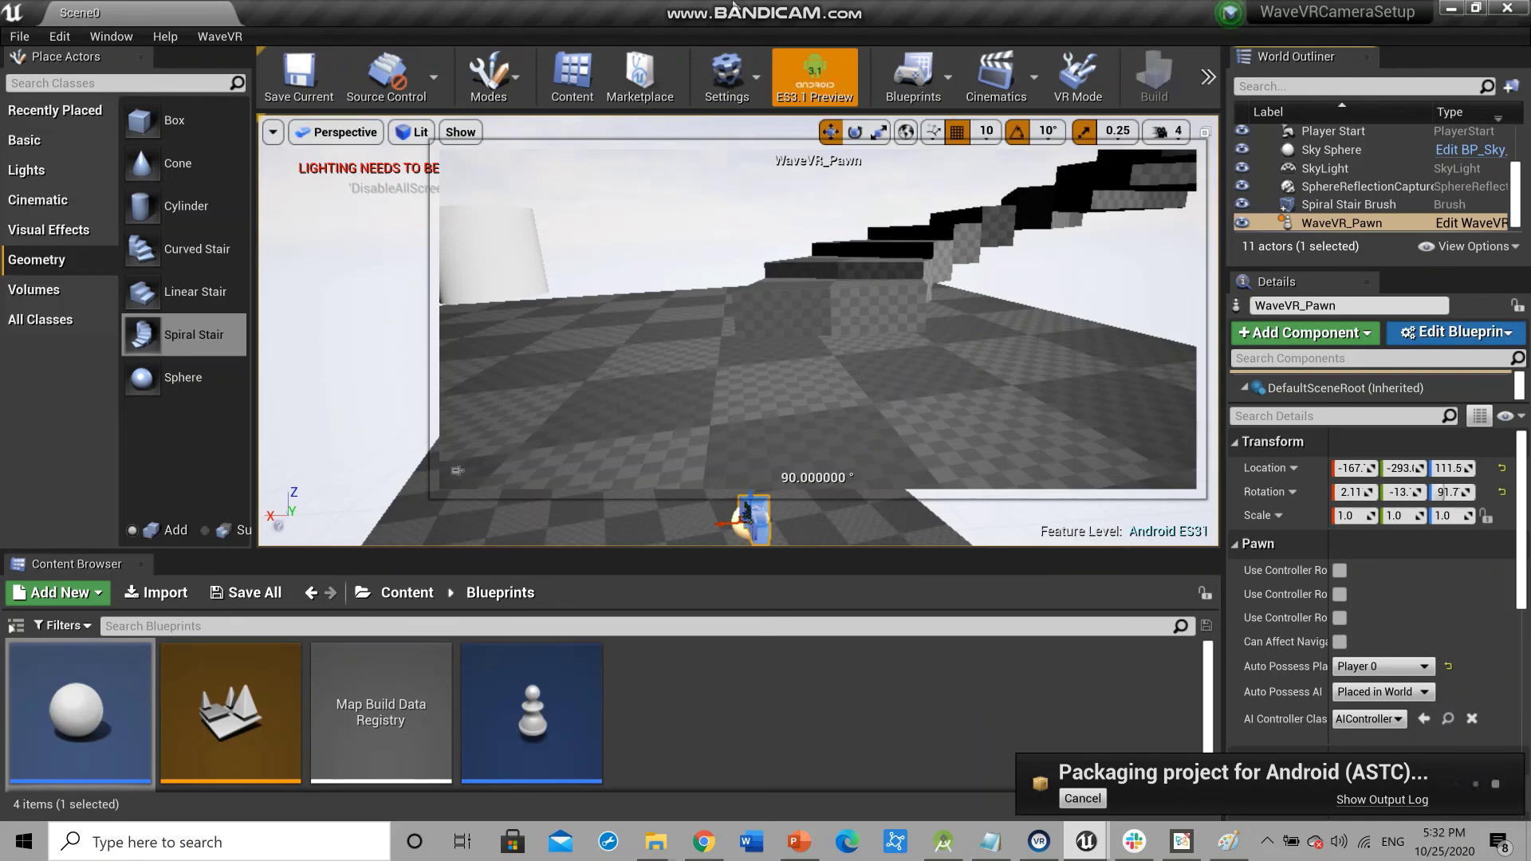
In File Explorer, open the Android_ASTC folder inside the project's Build\Android folder to view the packaged files
mouse_move(734, 6)
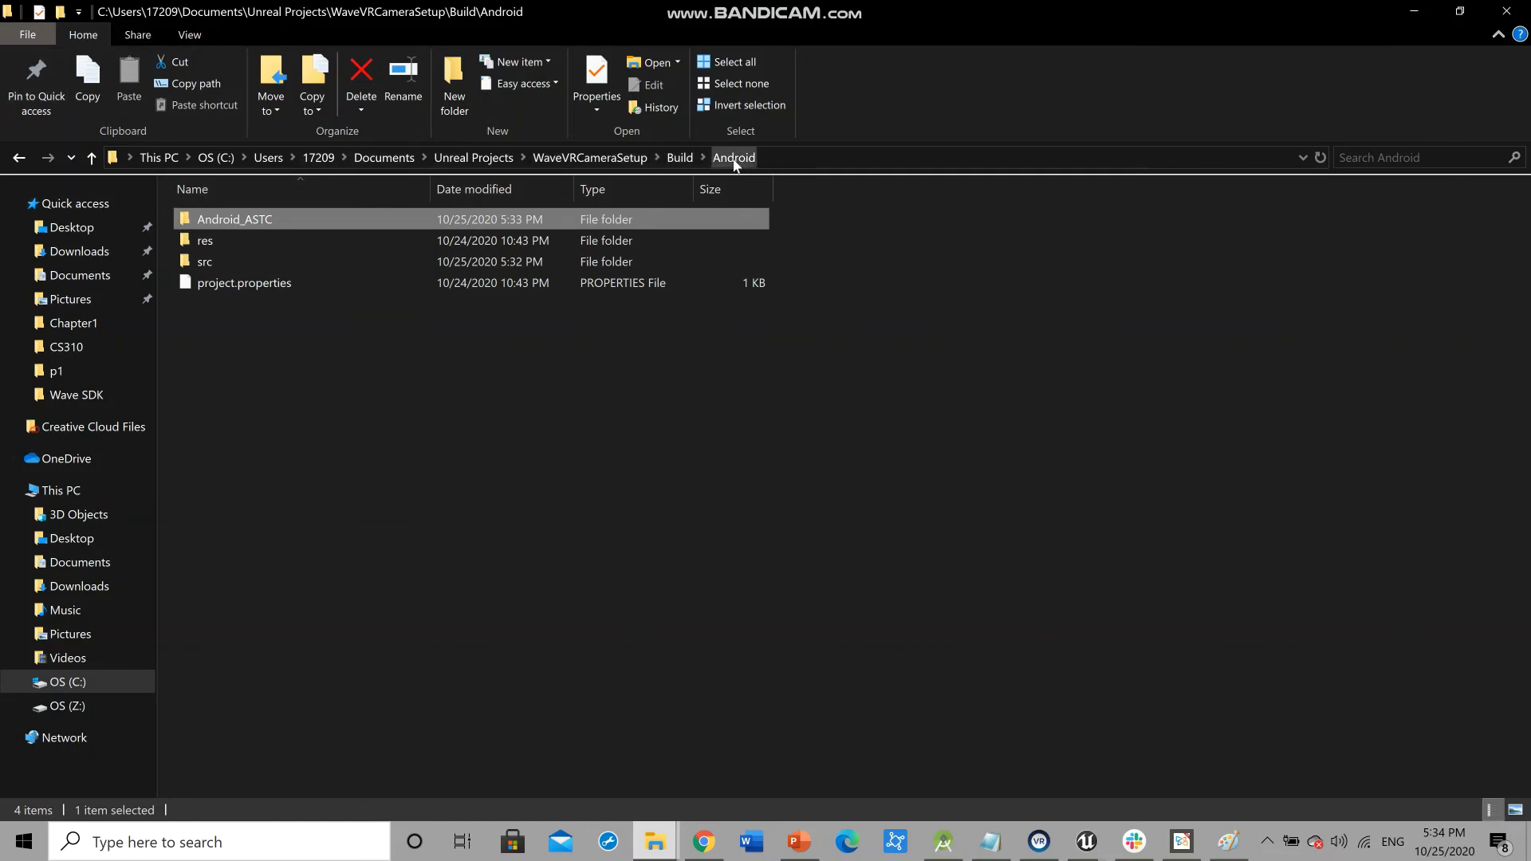
double_click(287, 220)
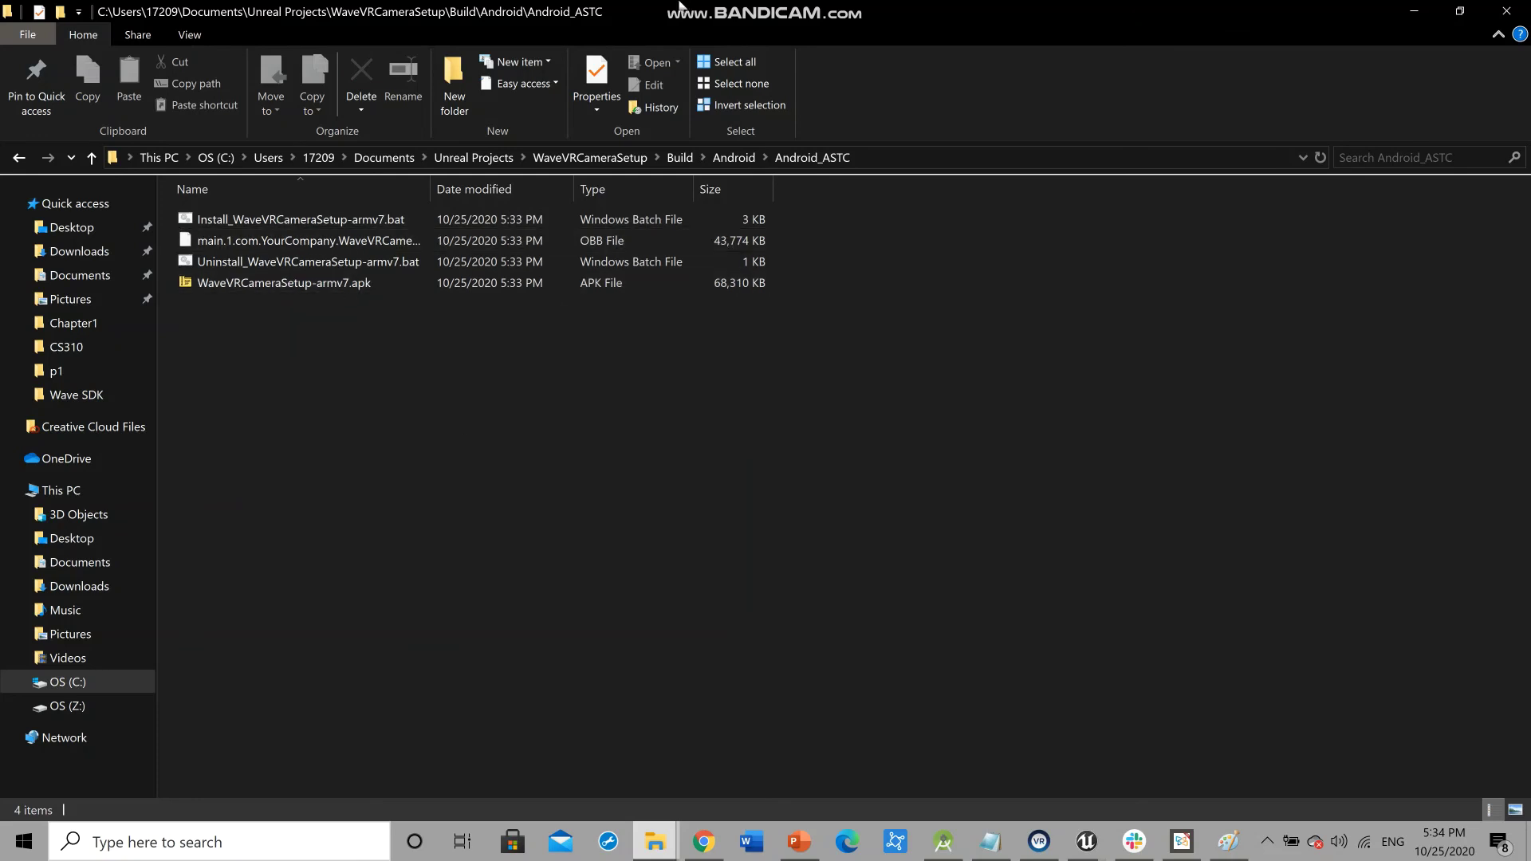
mouse_move(679, 6)
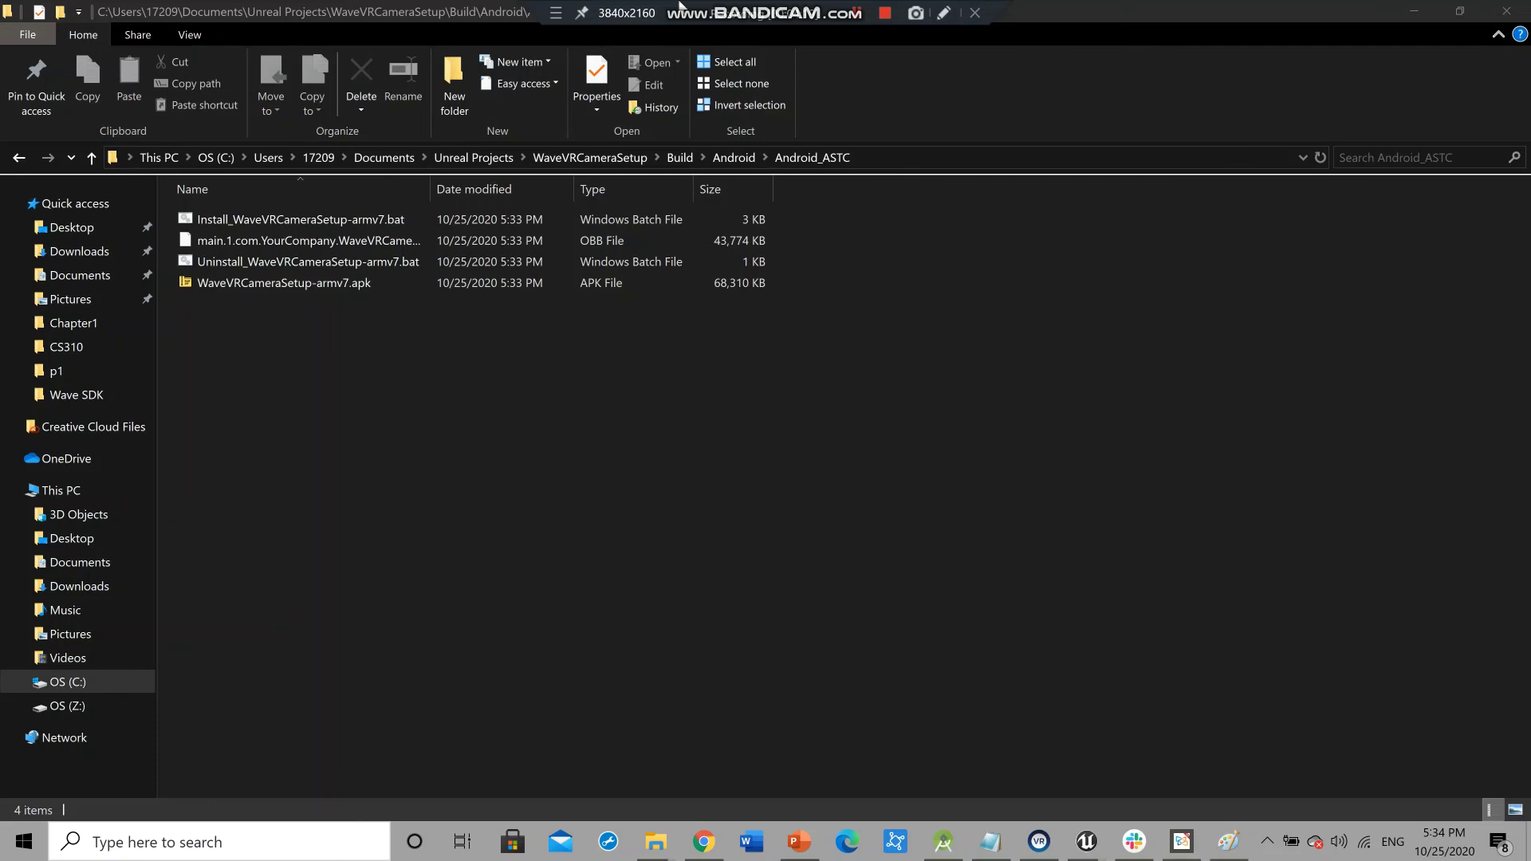